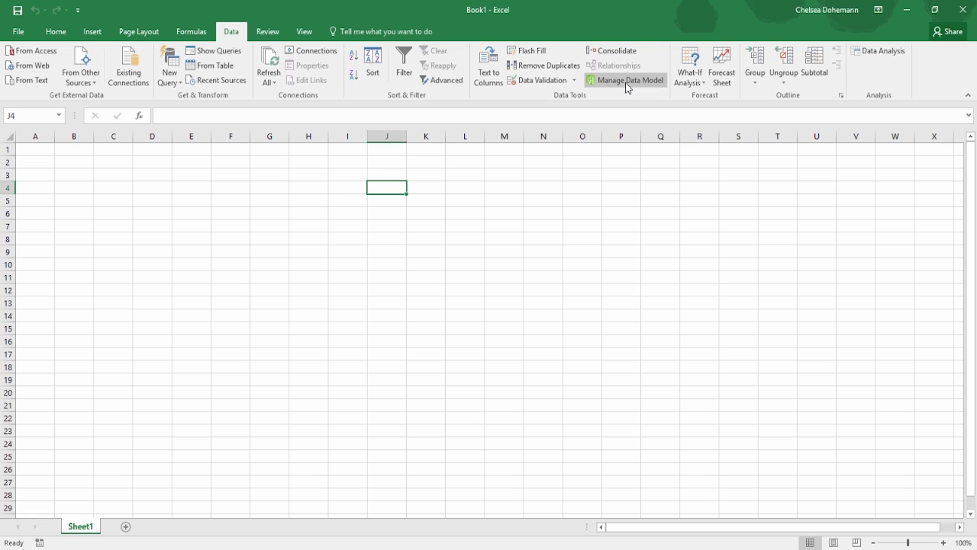
# Step: Open the workbook's data model manager, enabling the Data Analysis add-ins
pyautogui.click(626, 87)
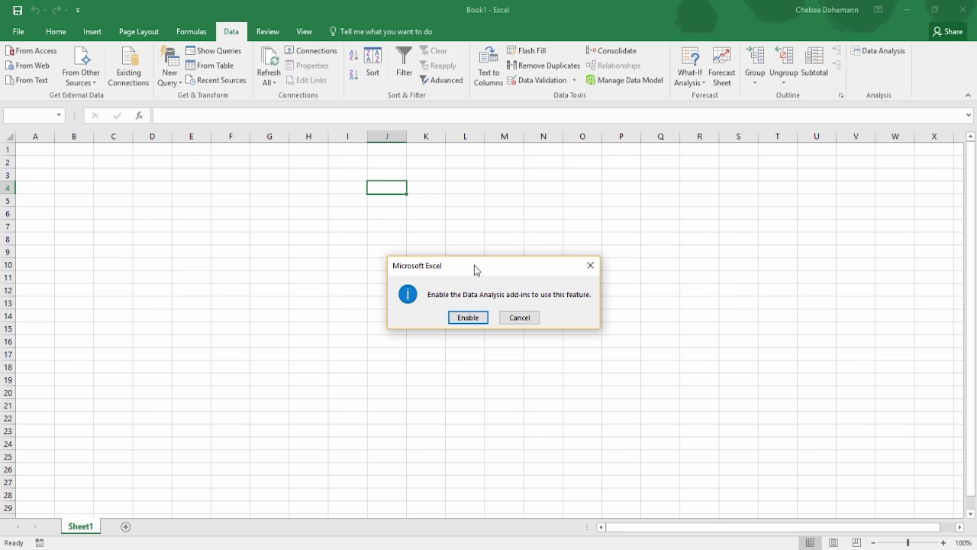
pyautogui.click(467, 318)
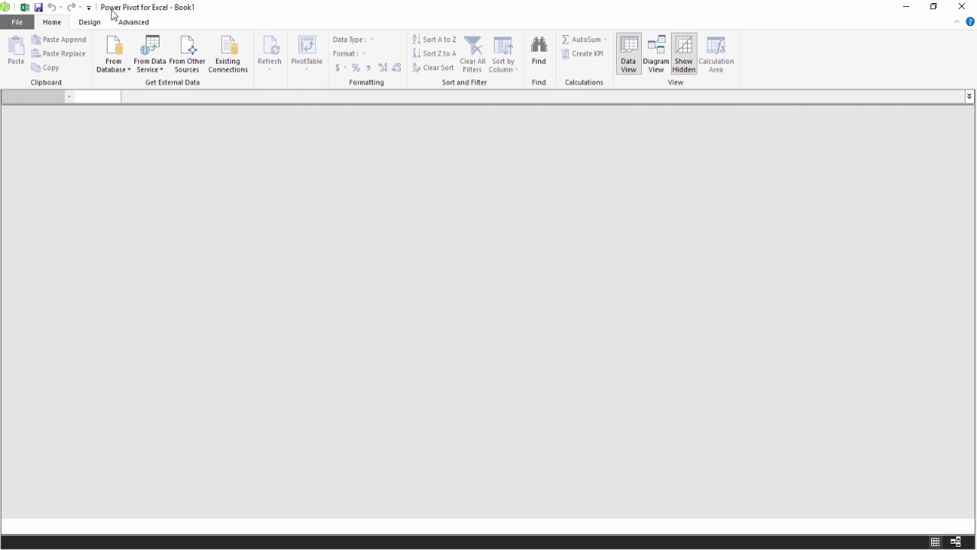
# Step: Arrange the Power Pivot and Excel windows side by side, and reopen the data model from the maximized workbook window
pyautogui.moveTo(249, 15); pyautogui.dragTo(1, 87)
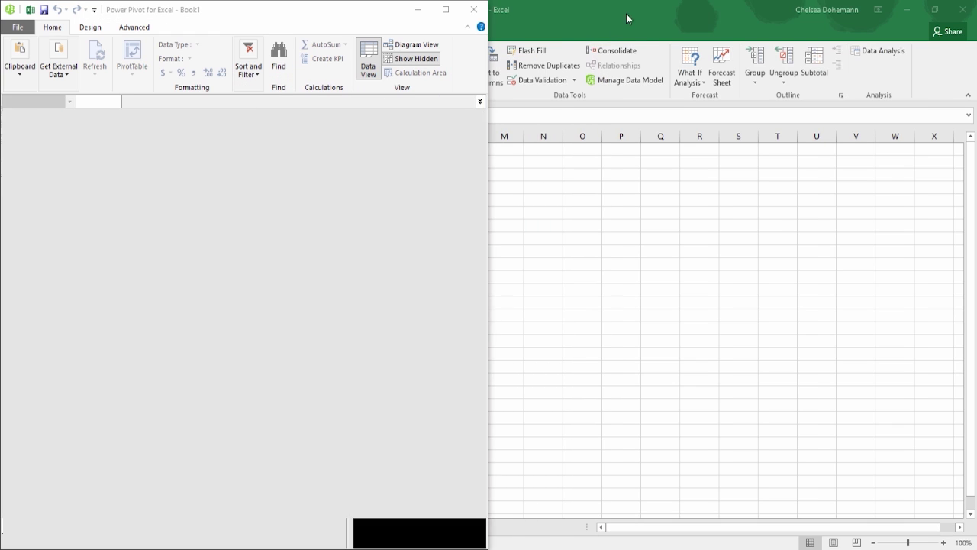
pyautogui.click(617, 21)
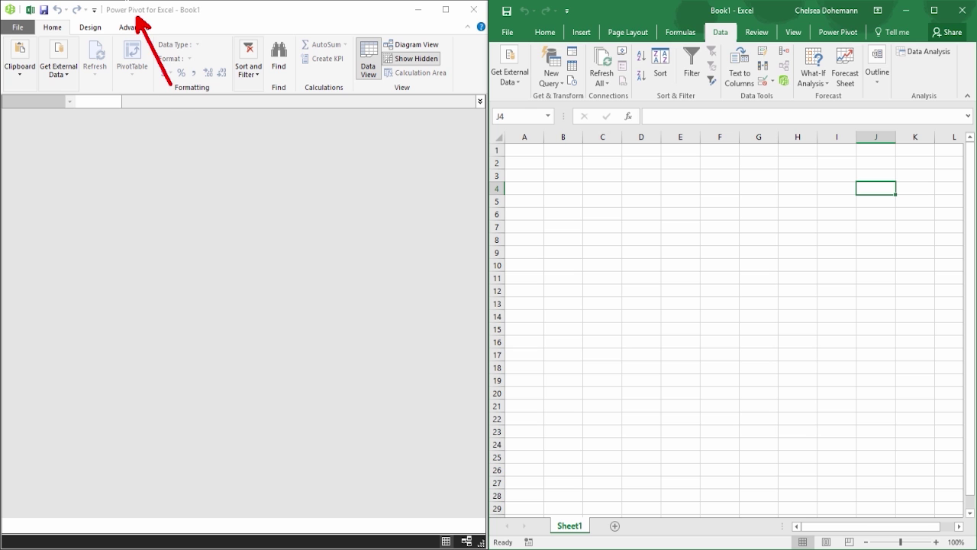
pyautogui.click(934, 10)
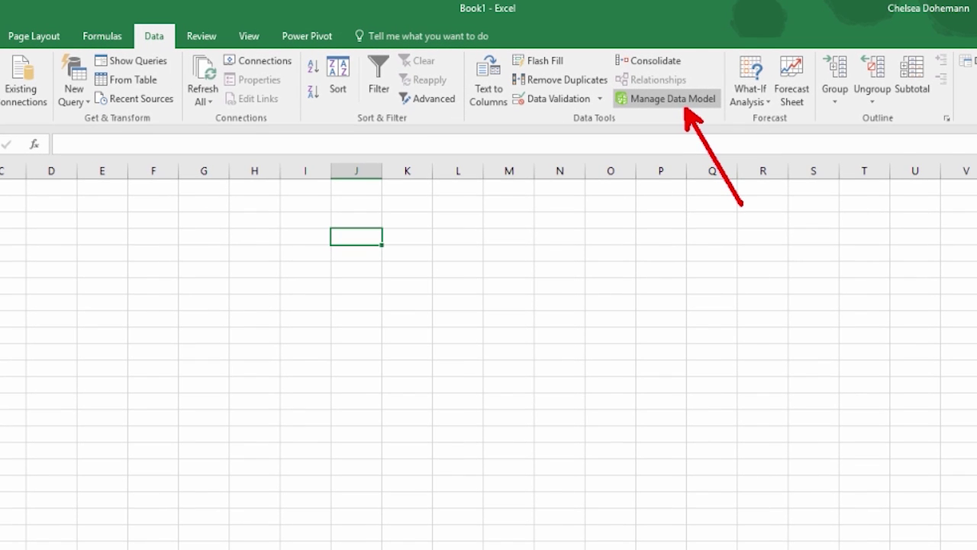
pyautogui.click(710, 99)
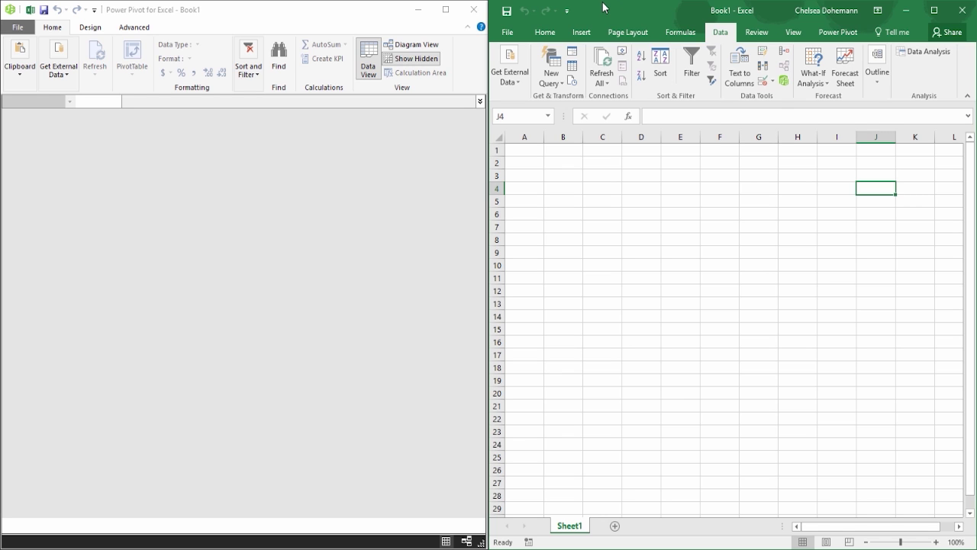
# Step: Open the COM Add-ins list from the Excel options, check the Microsoft Office PowerPivot entry, and close the list
pyautogui.click(513, 36)
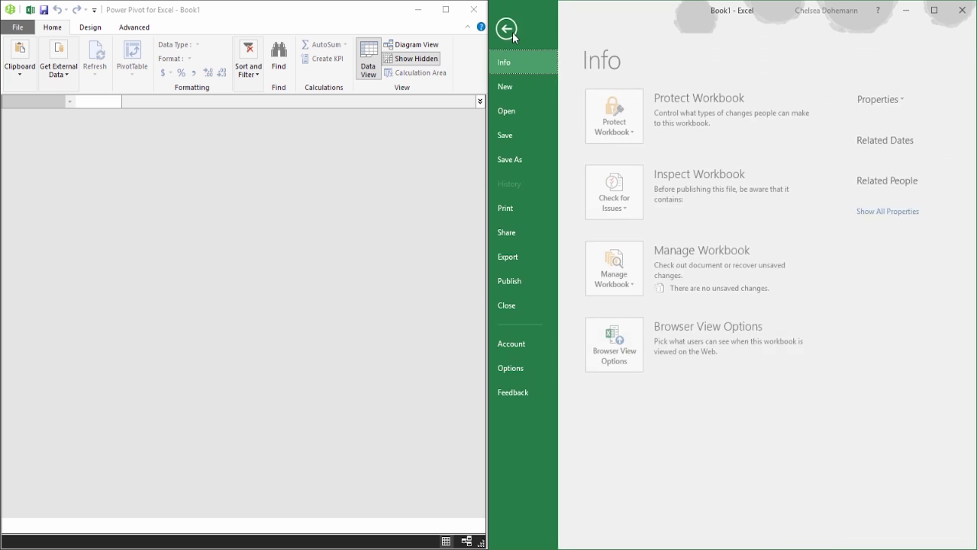
pyautogui.click(538, 386)
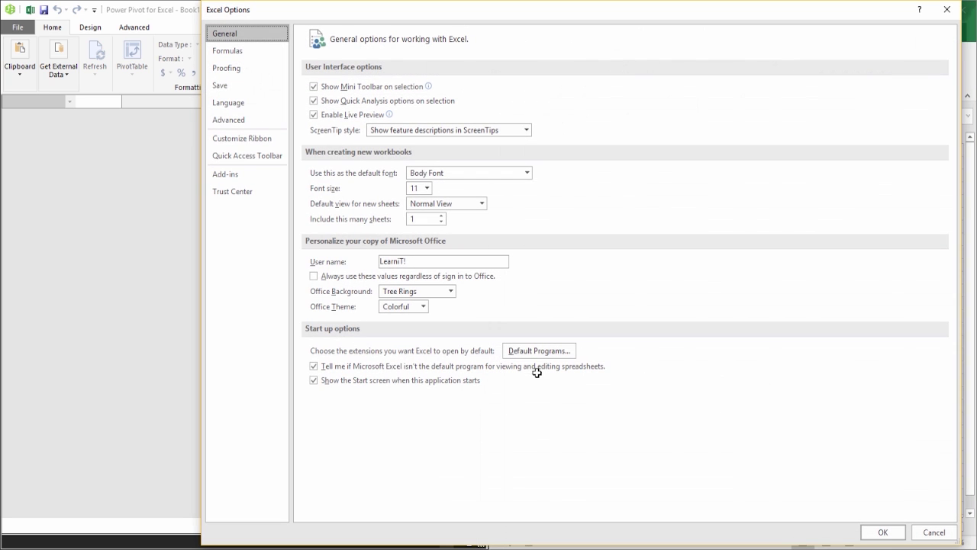
pyautogui.click(250, 174)
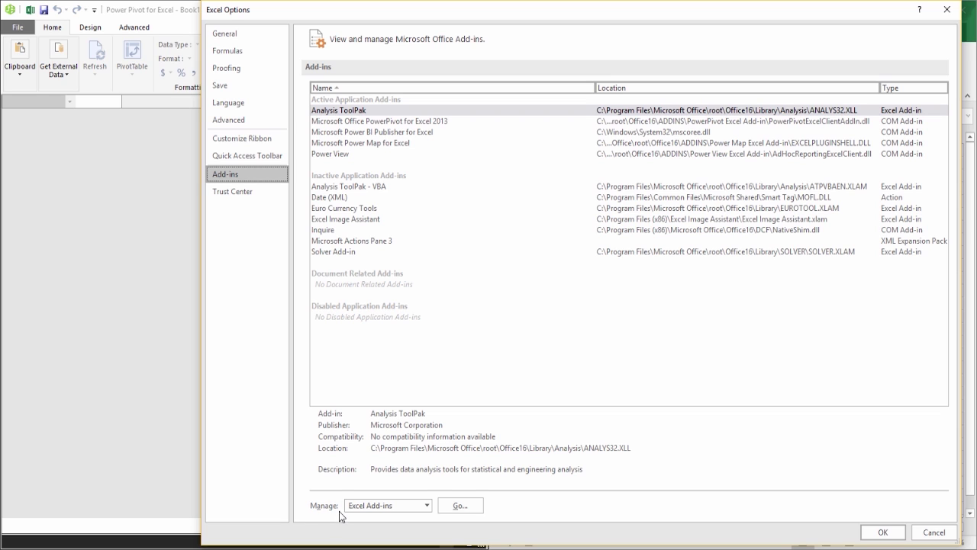
pyautogui.click(371, 507)
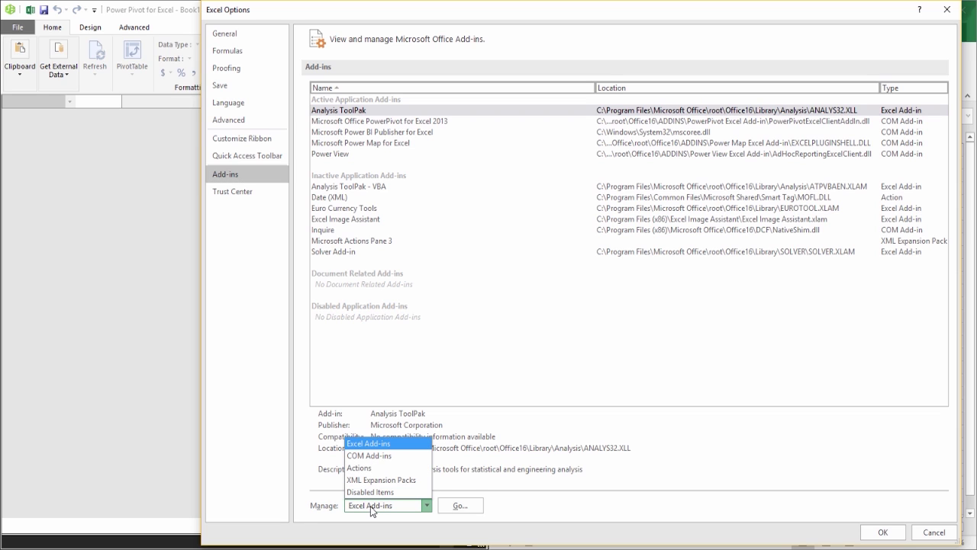
pyautogui.click(374, 458)
pyautogui.click(460, 505)
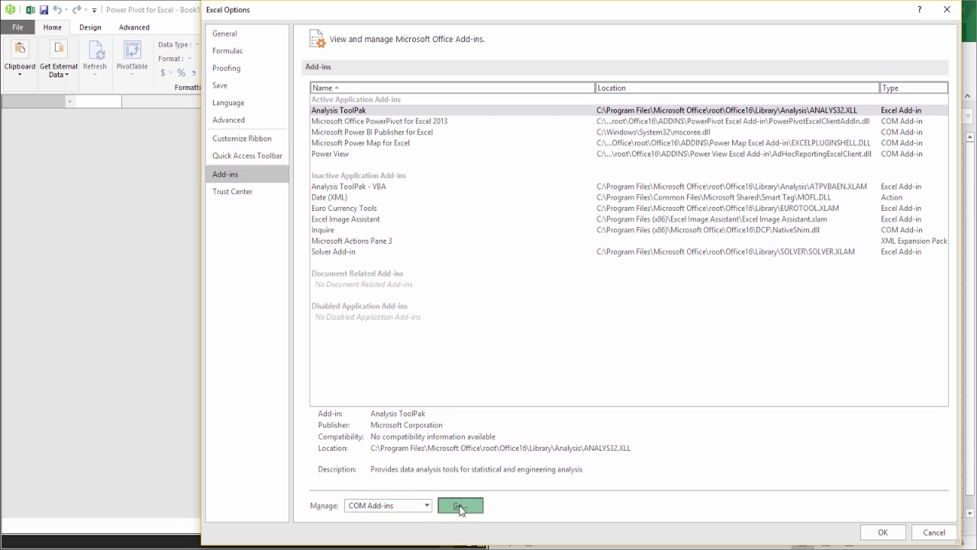
pyautogui.moveTo(871, 200); pyautogui.dragTo(605, 181)
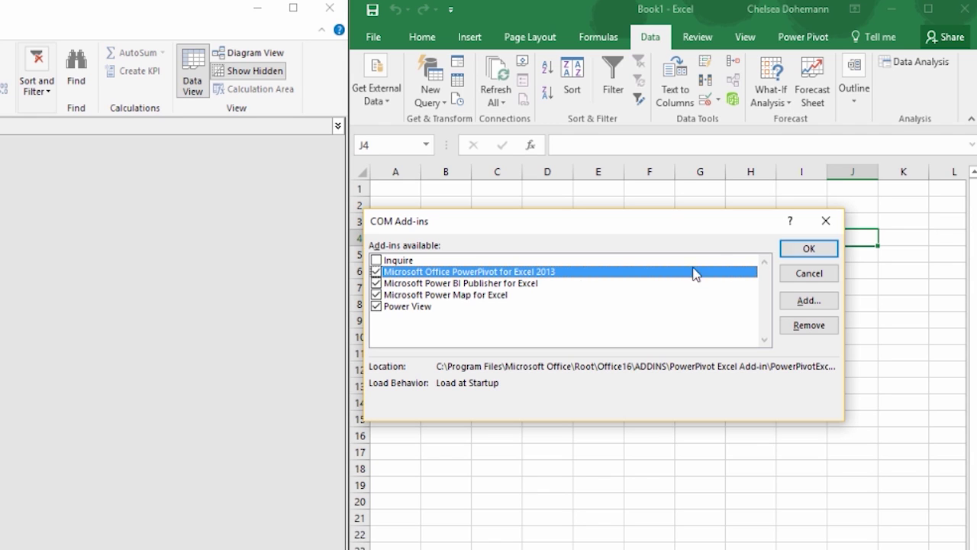
pyautogui.click(827, 222)
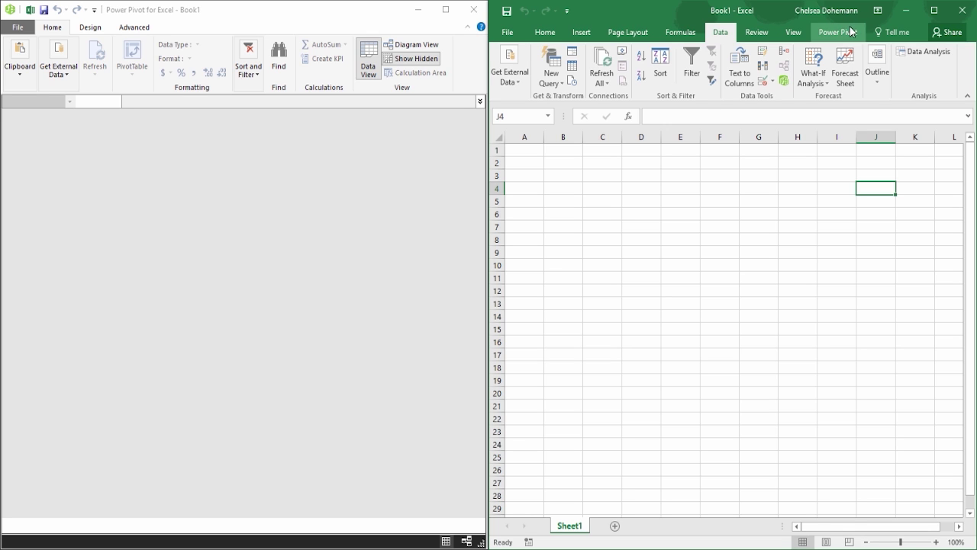
# Step: Show the Power Pivot commands in the Excel window and maximize the separate Power Pivot window
pyautogui.click(849, 32)
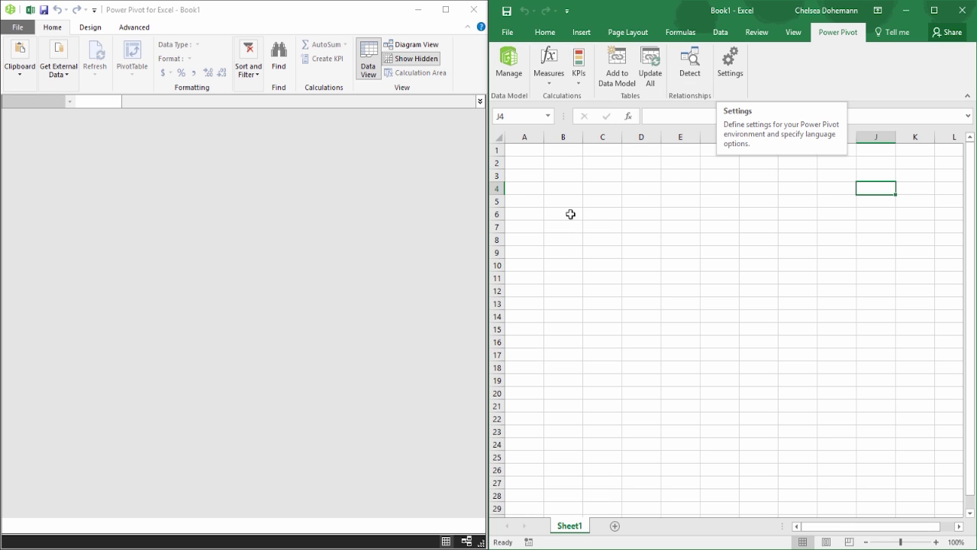
pyautogui.click(169, 18)
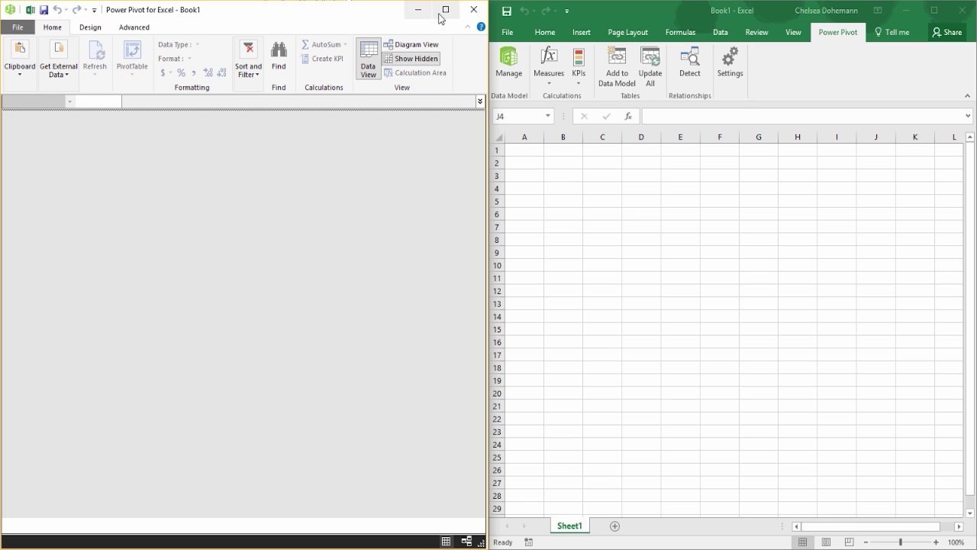
pyautogui.click(445, 10)
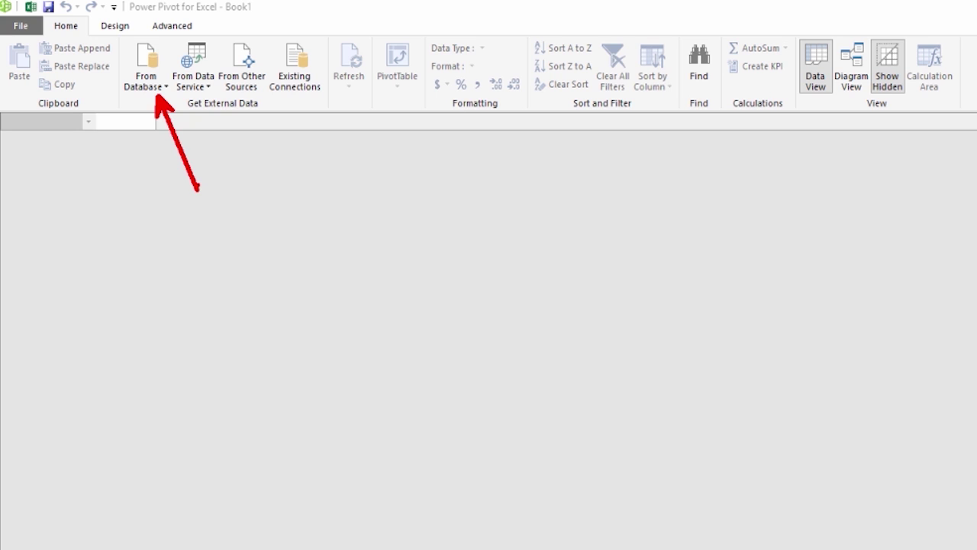
# Step: Start an import from an Access database and connect to the ContosoData file in the Day 2 Workfiles folder
pyautogui.click(153, 85)
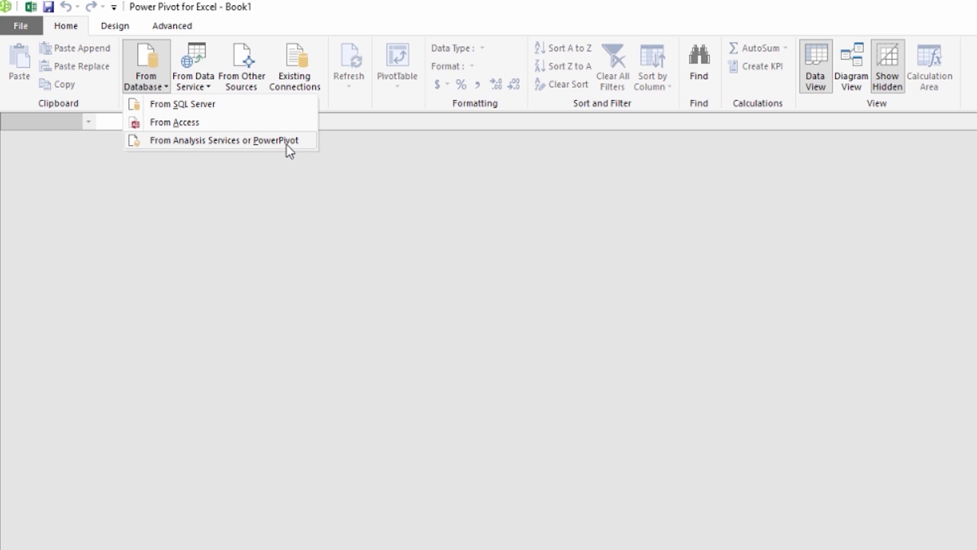
pyautogui.click(195, 119)
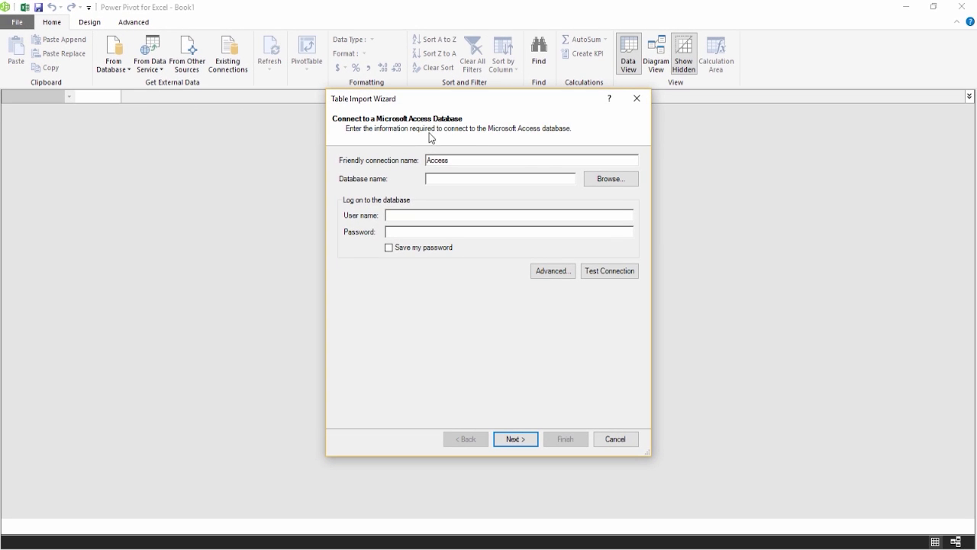
pyautogui.click(611, 181)
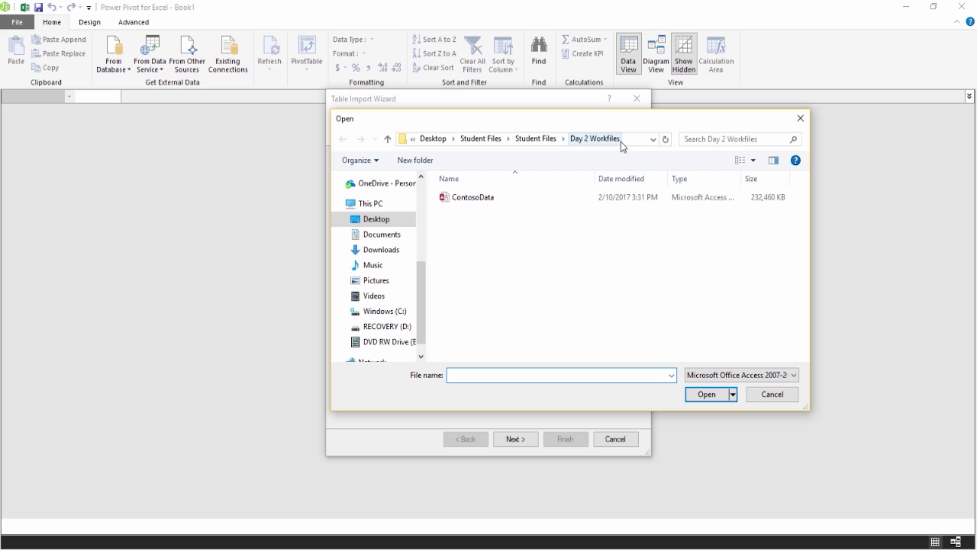
pyautogui.click(480, 197)
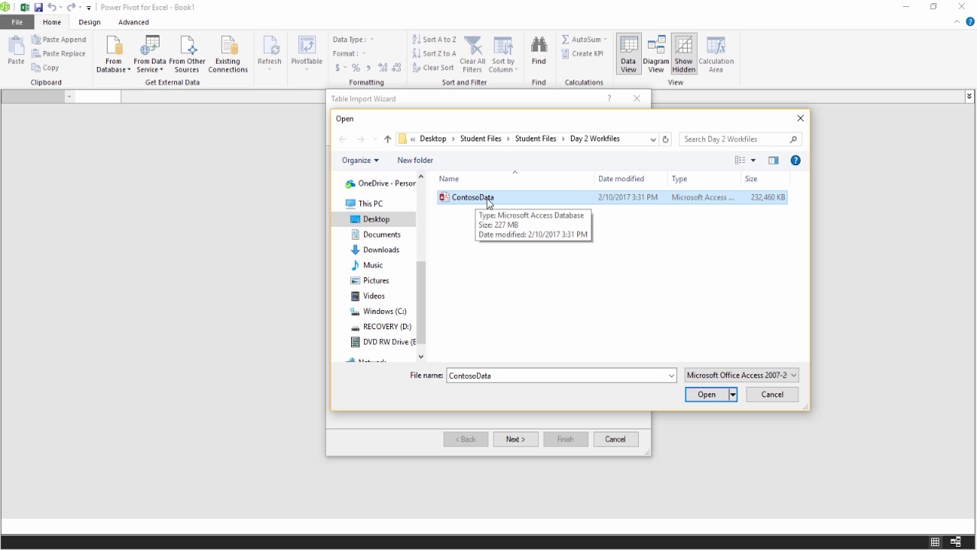
pyautogui.click(708, 395)
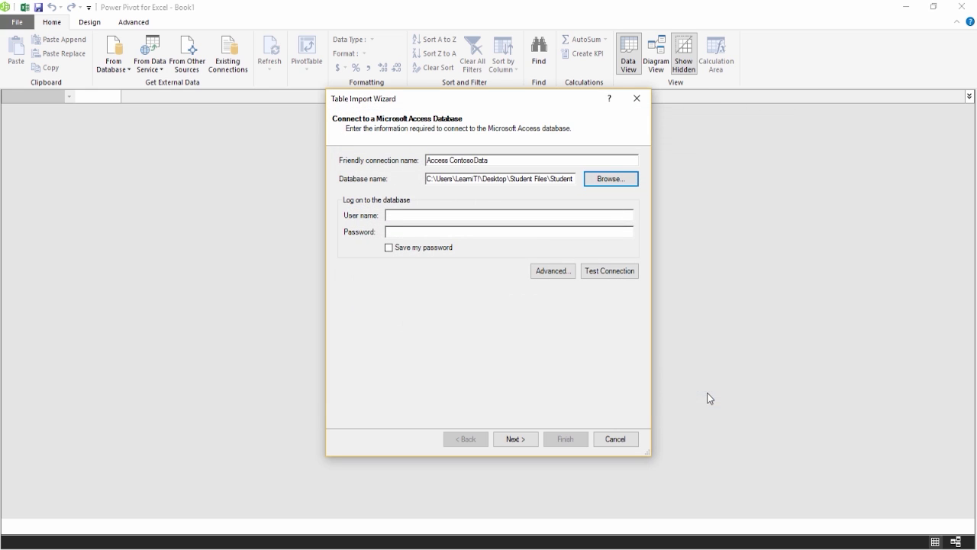
pyautogui.click(525, 438)
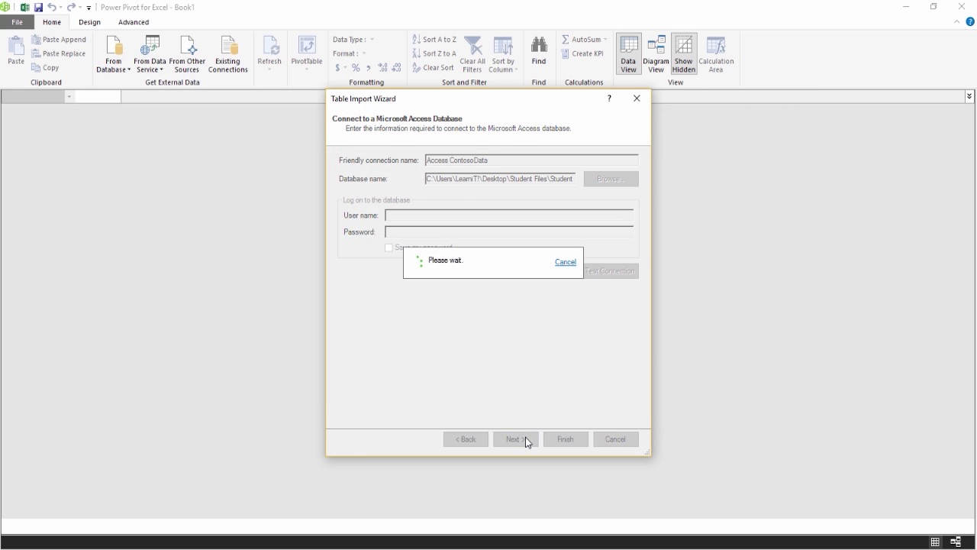
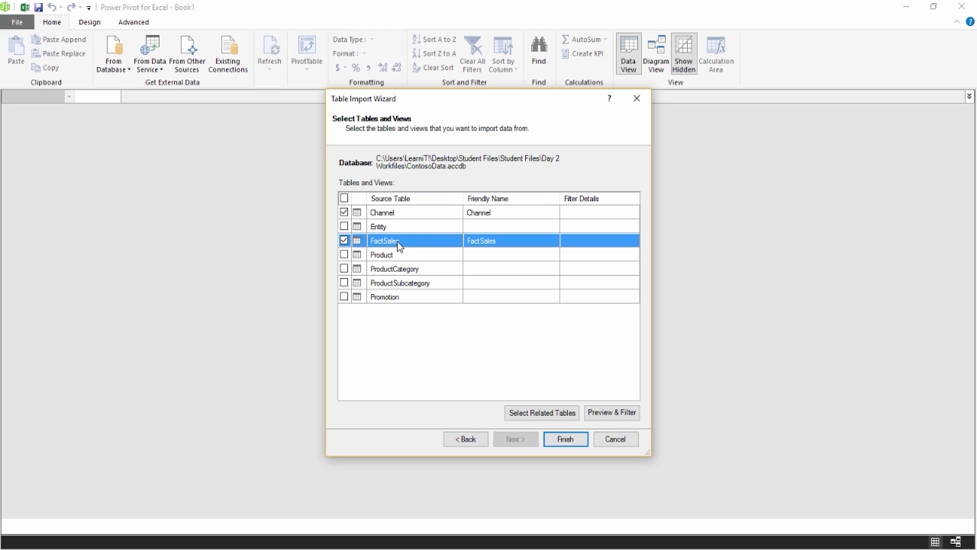
# Step: Include the Product, ProductCategory, ProductSubcategory and Promotion tables in the import
pyautogui.click(344, 255)
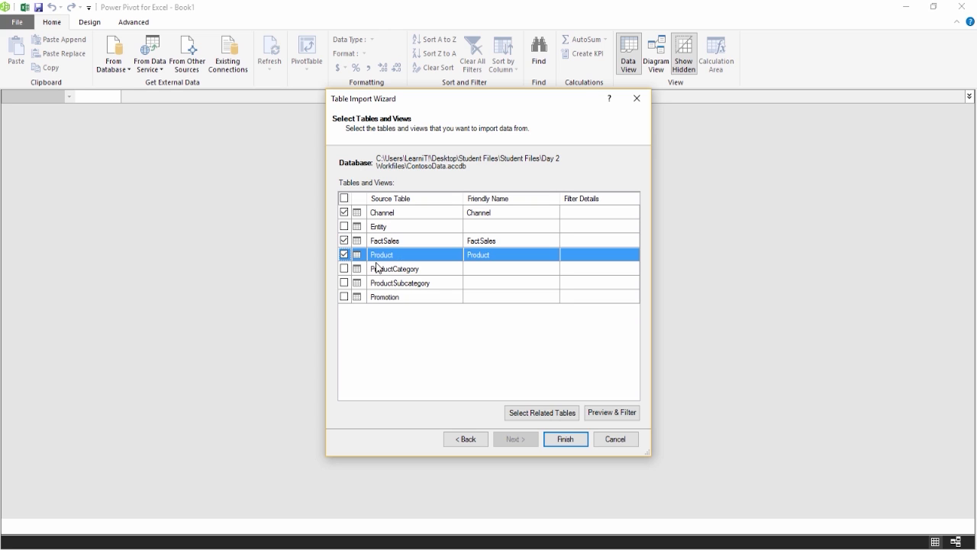
pyautogui.click(344, 268)
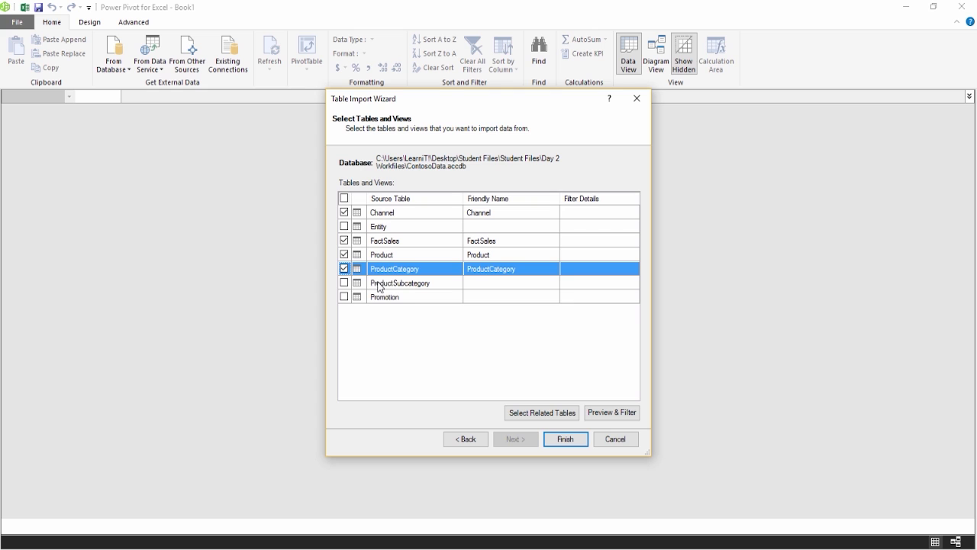
pyautogui.click(344, 284)
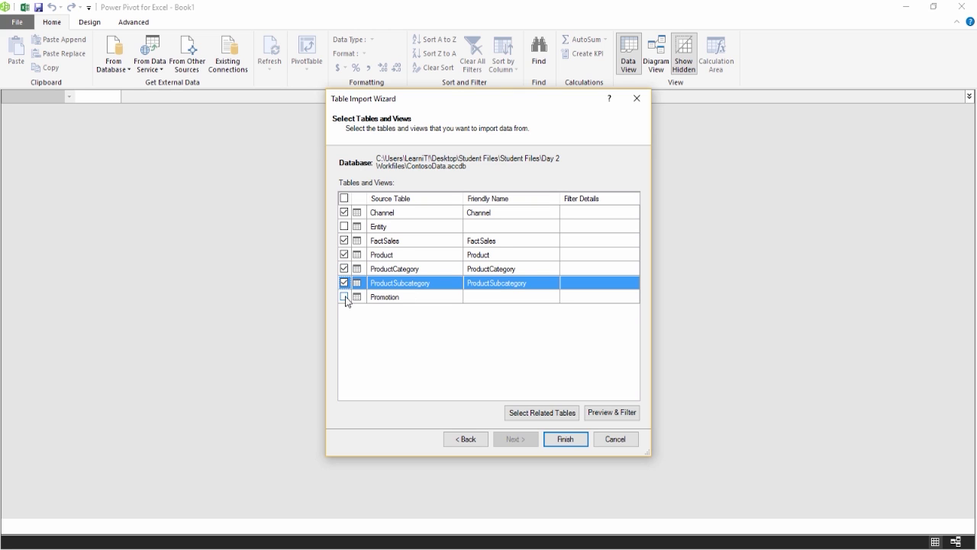
pyautogui.click(344, 297)
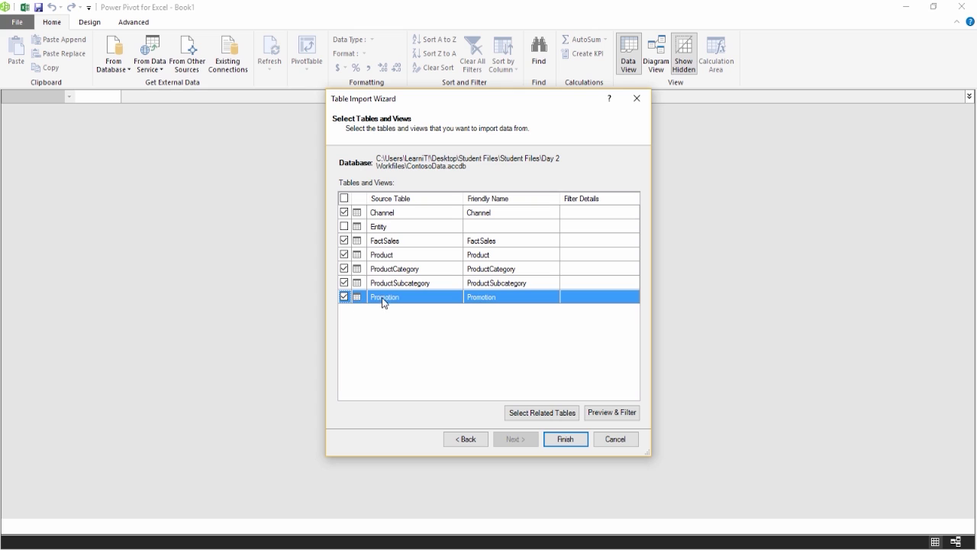
# Step: Select the ProductCategory source table and open its data preview for filtering
pyautogui.click(394, 229)
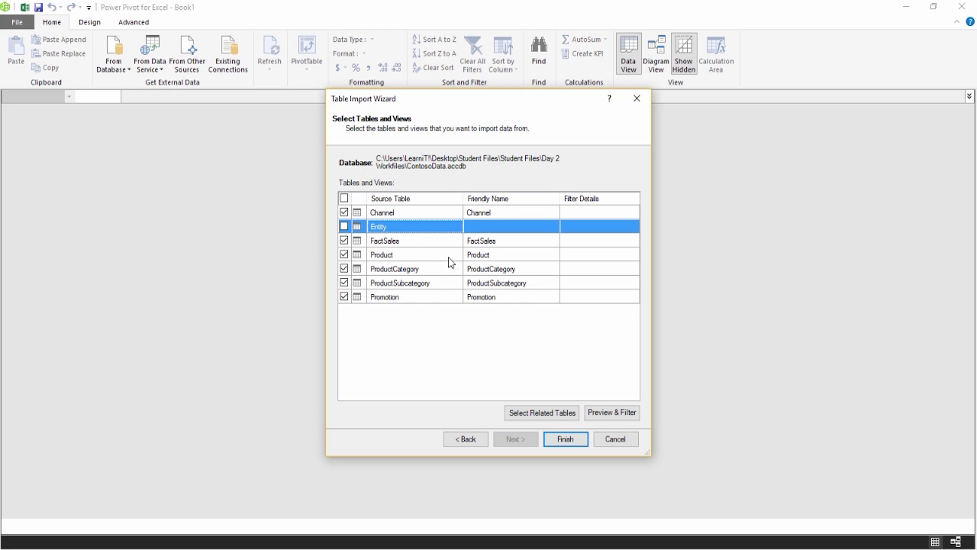
pyautogui.click(423, 257)
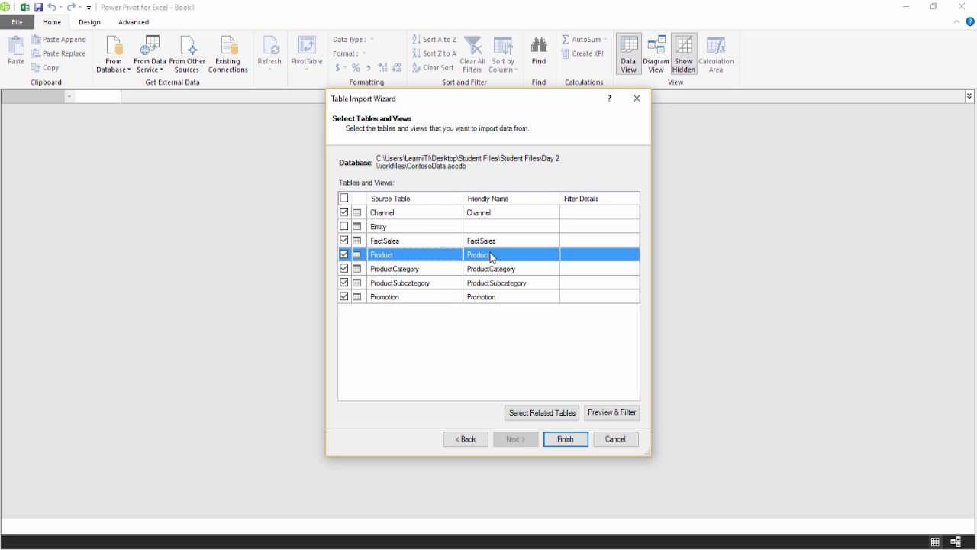
pyautogui.click(544, 272)
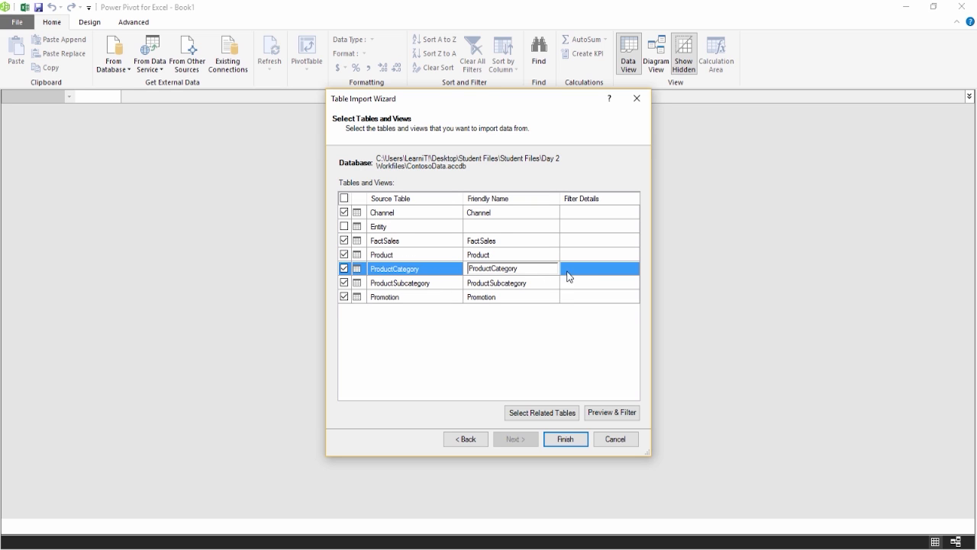
pyautogui.click(582, 272)
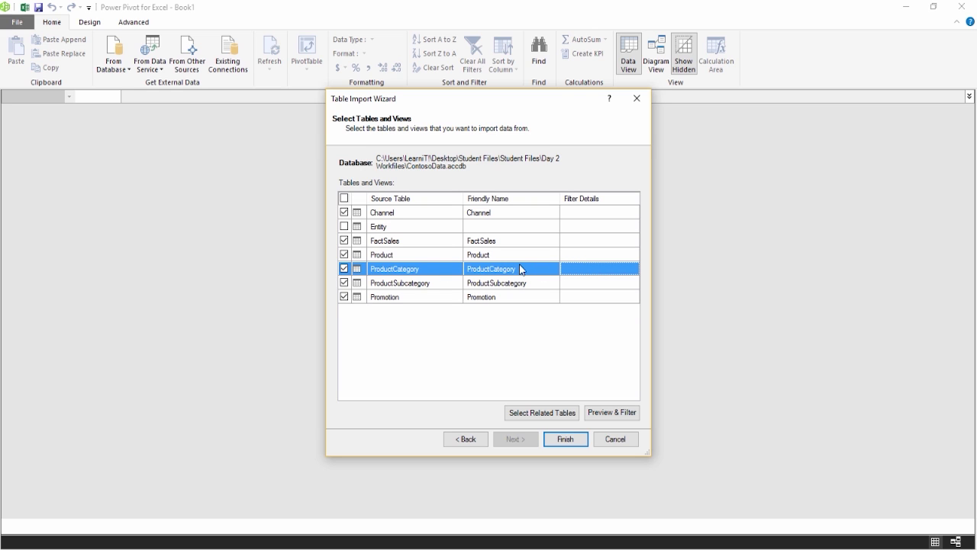
pyautogui.click(626, 413)
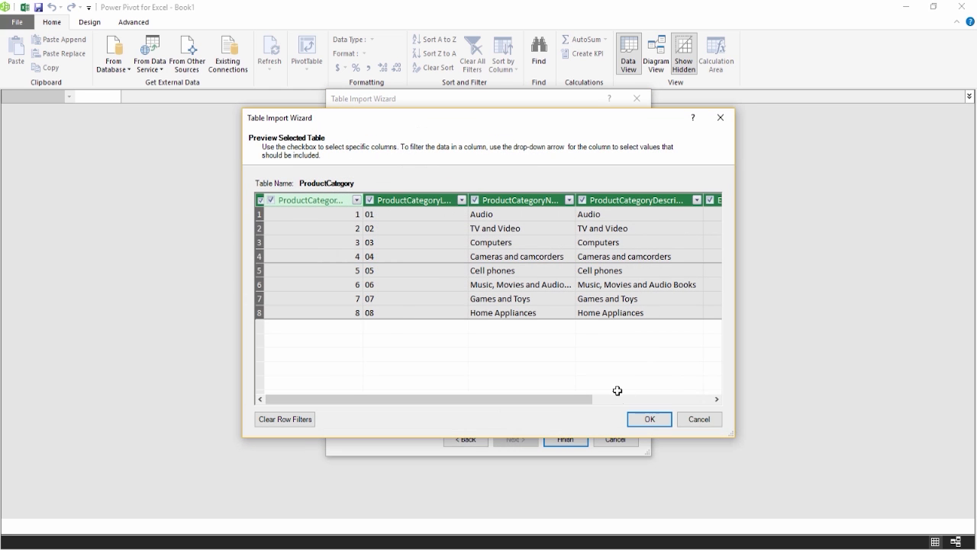
# Step: Filter the ProductCategory preview by category name to exclude Games and Toys and Home Appliances
pyautogui.click(388, 299)
pyautogui.click(495, 298)
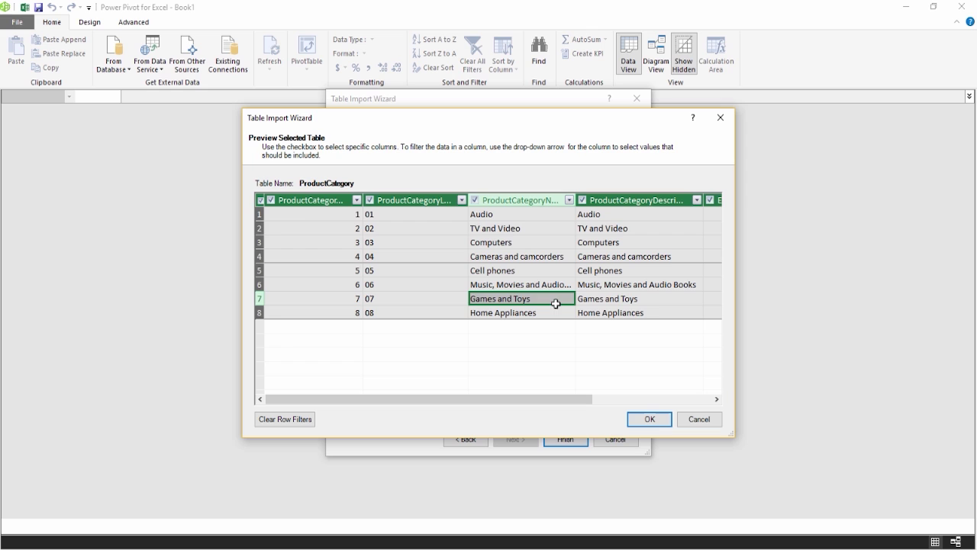
pyautogui.click(548, 312)
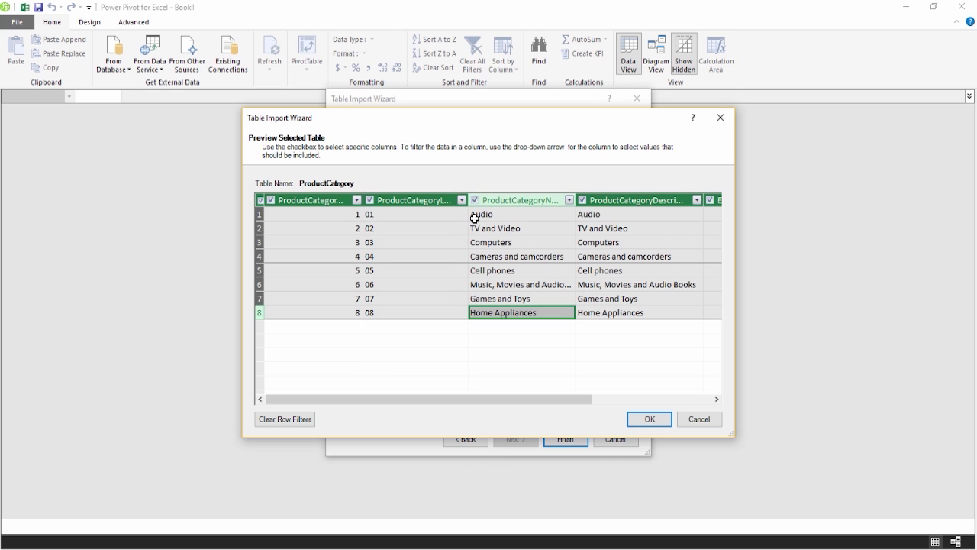
pyautogui.click(570, 200)
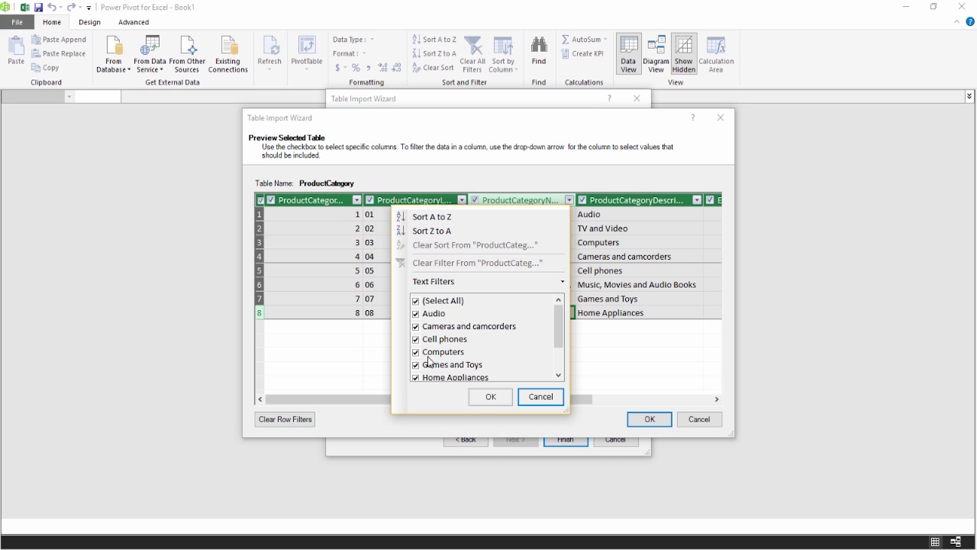
pyautogui.click(415, 365)
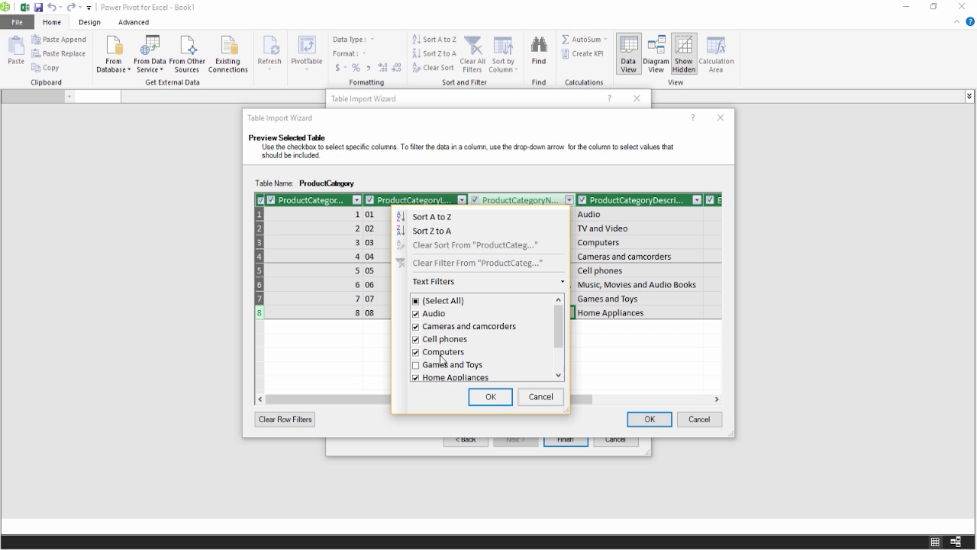
pyautogui.click(415, 377)
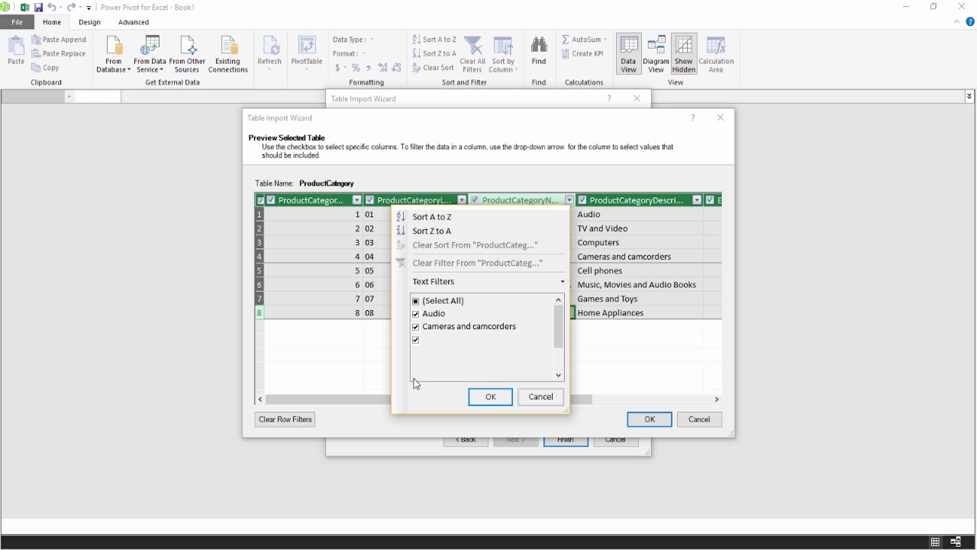
pyautogui.click(489, 397)
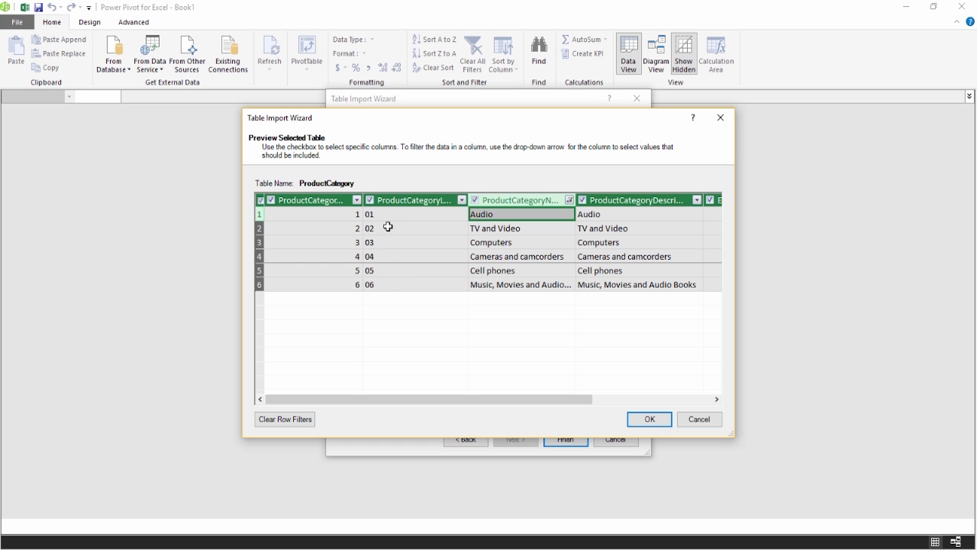
# Step: Accept the filtered ProductCategory preview and import the selected Access tables into the data model
pyautogui.click(649, 420)
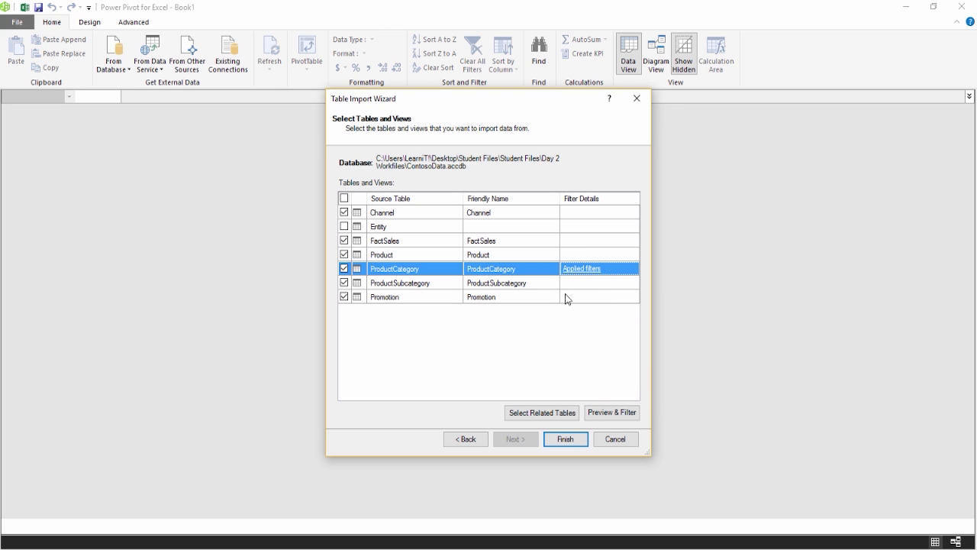
pyautogui.click(566, 440)
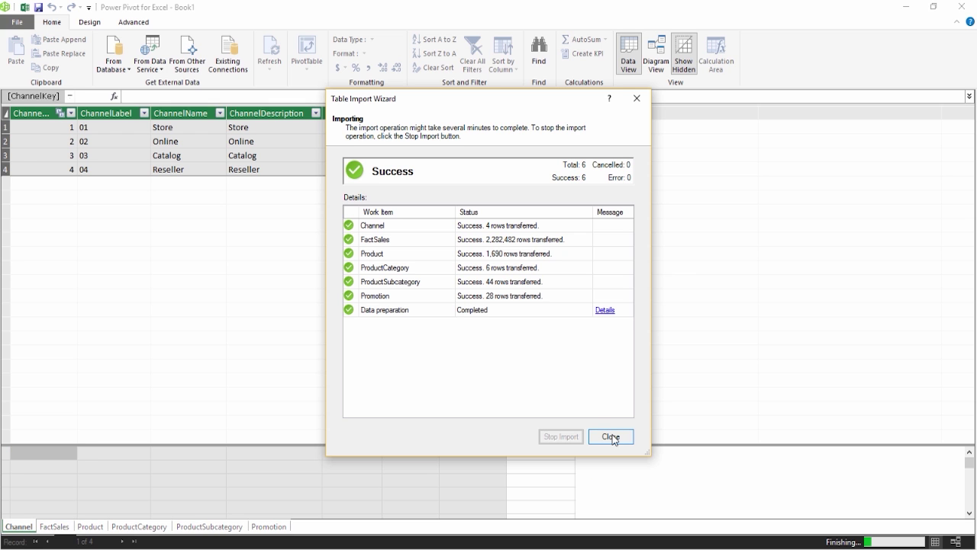
pyautogui.click(608, 440)
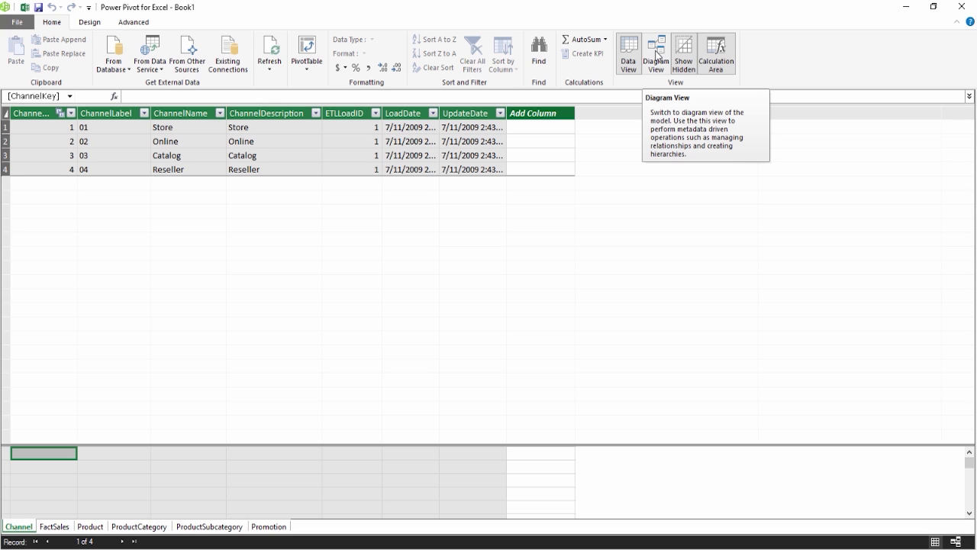
# Step: Examine the relationships between the imported tables in Diagram View and return to Data View
pyautogui.click(656, 53)
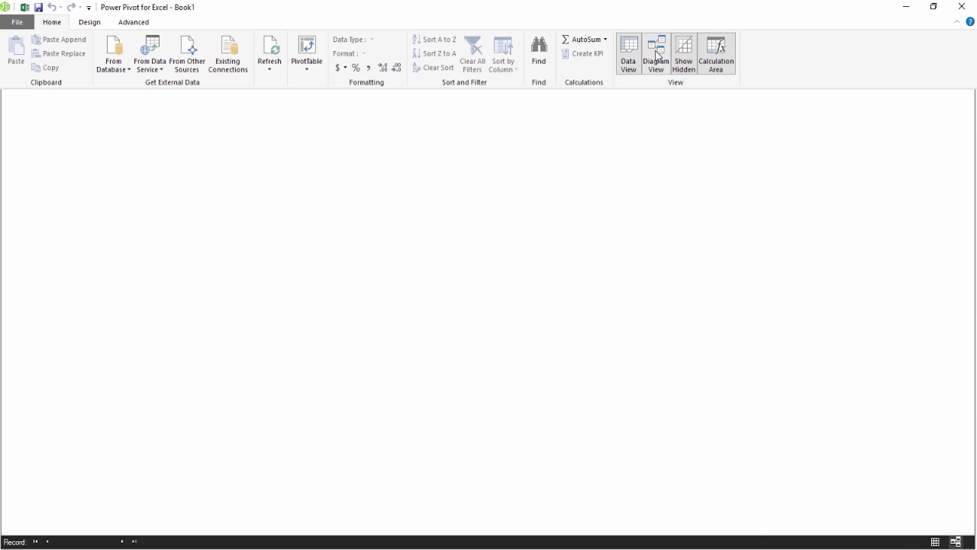
pyautogui.click(656, 55)
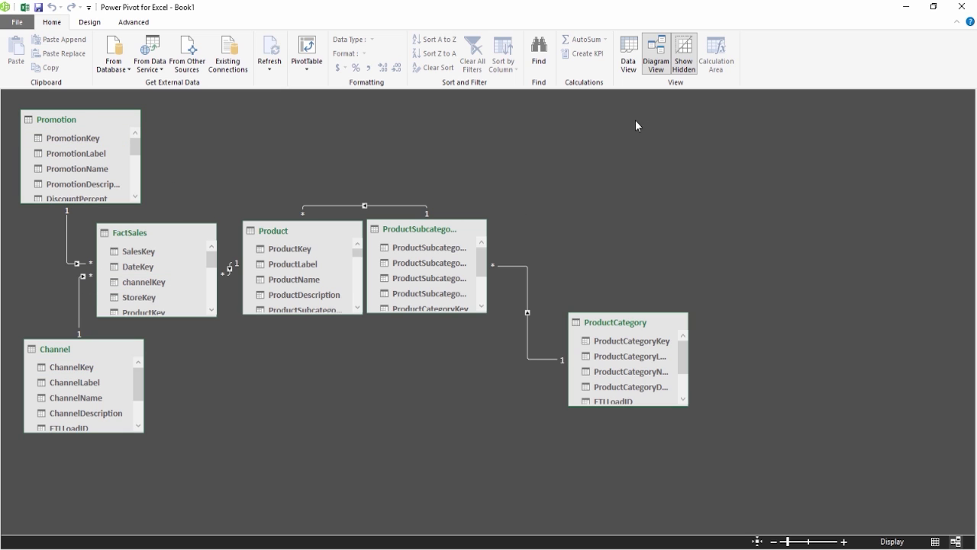
pyautogui.click(628, 67)
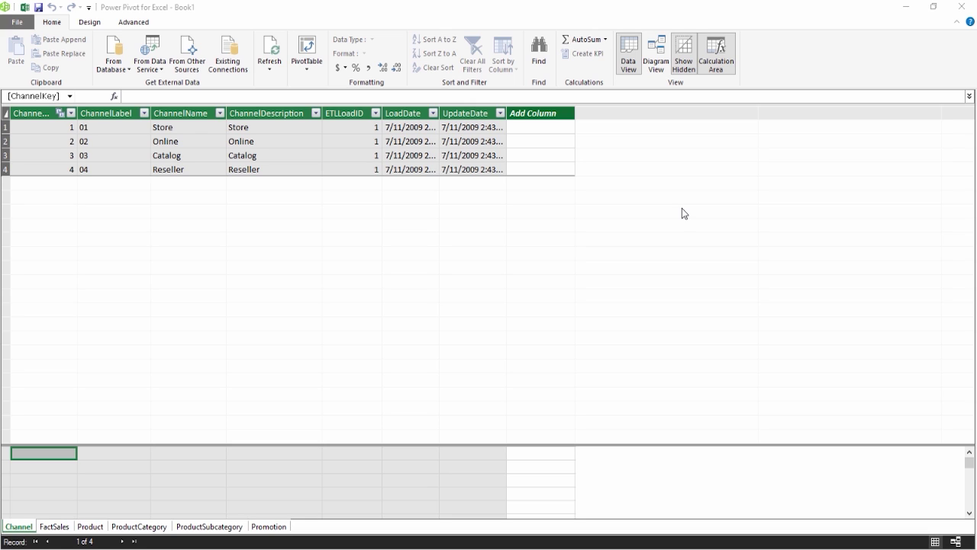
# Step: Save the workbook to the Desktop as DataModel and maximize the Power Pivot window
pyautogui.click(40, 8)
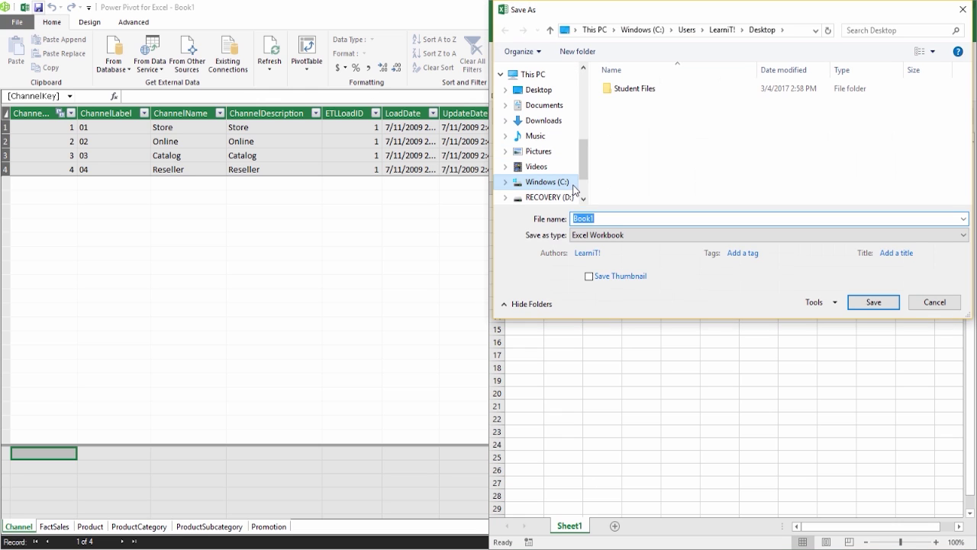
pyautogui.write('DataModel')
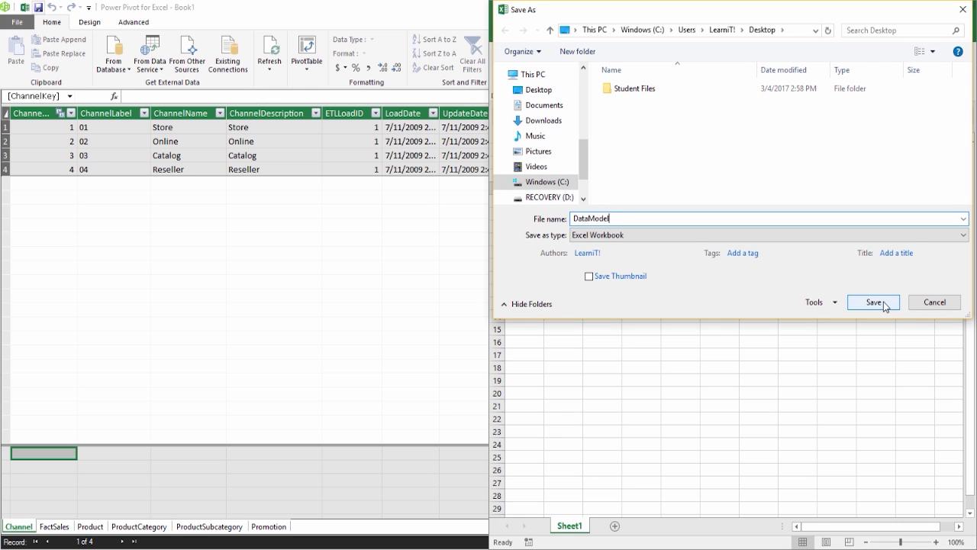
pyautogui.click(874, 303)
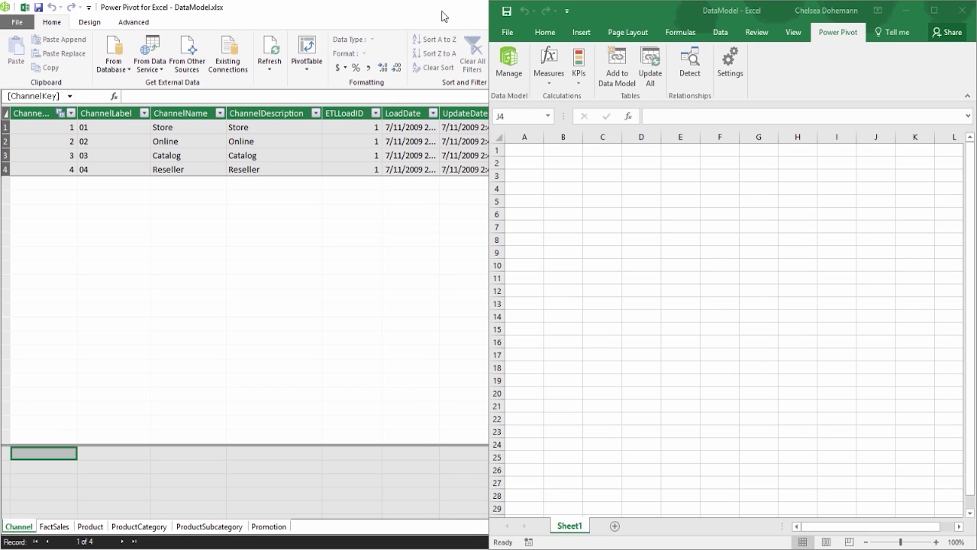
pyautogui.doubleClick(444, 16)
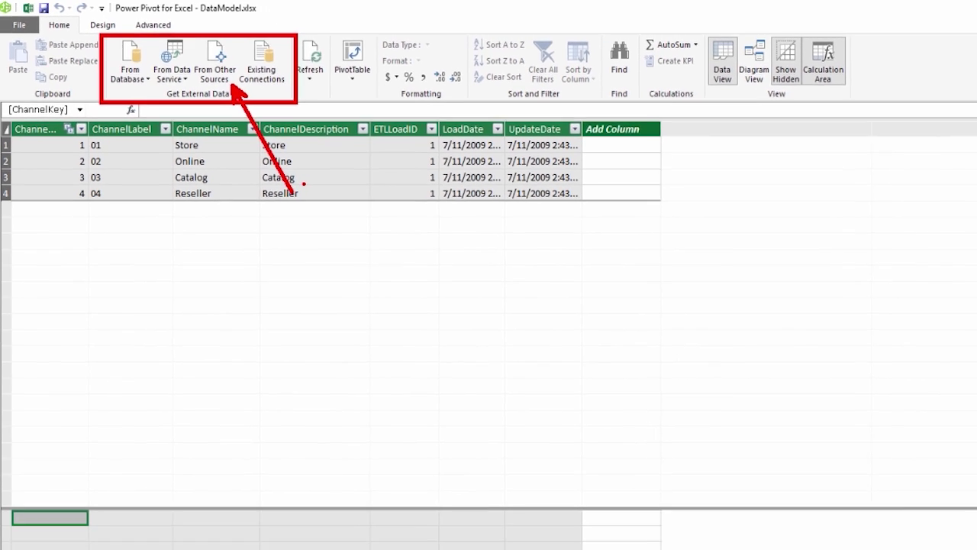
# Step: Start an import from an Excel file and choose the Stores workbook in the Day 2 Workfiles folder
pyautogui.click(199, 55)
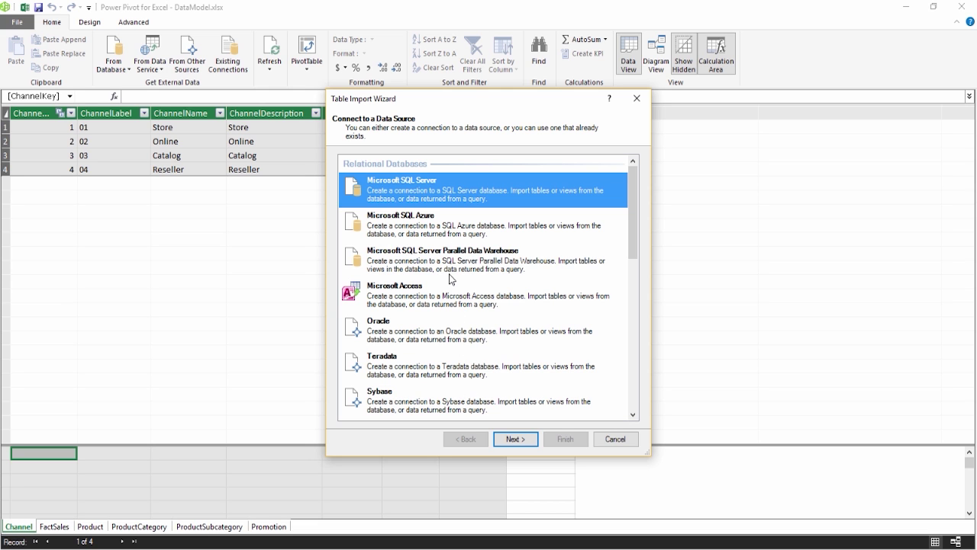
pyautogui.moveTo(632, 197); pyautogui.dragTo(555, 391)
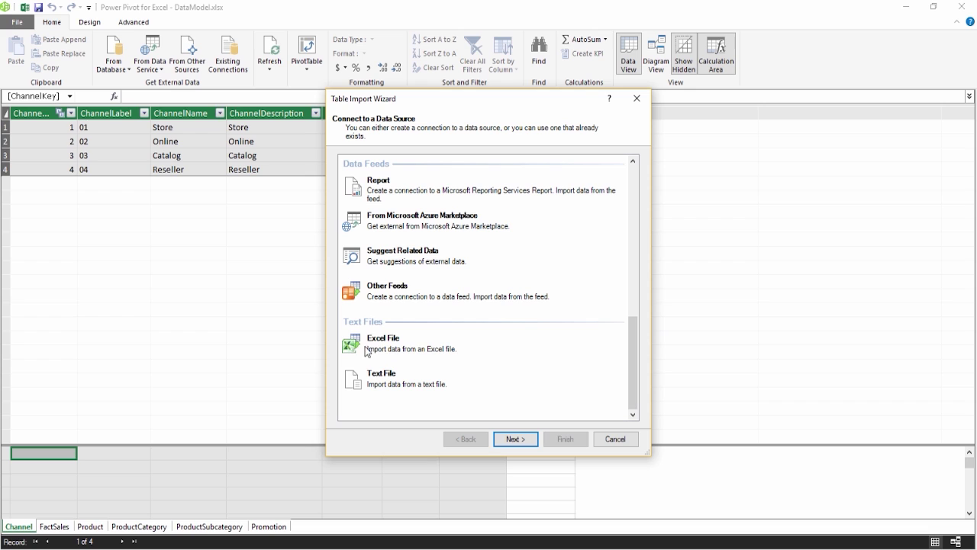
pyautogui.click(388, 350)
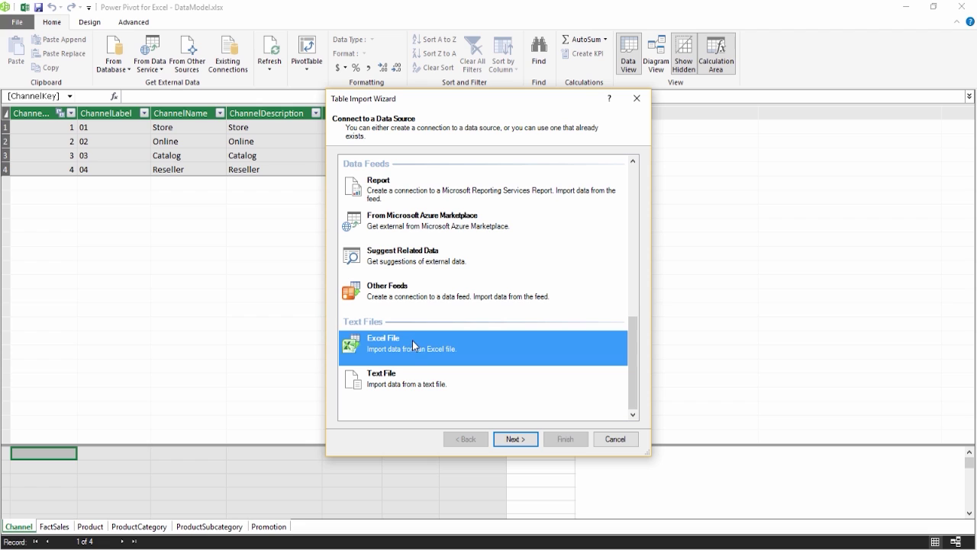
pyautogui.click(505, 440)
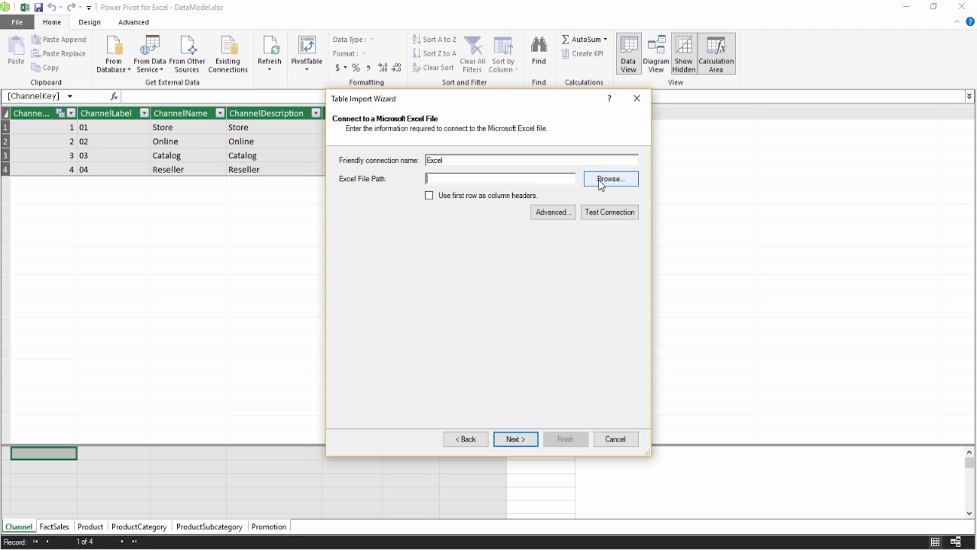
pyautogui.click(627, 187)
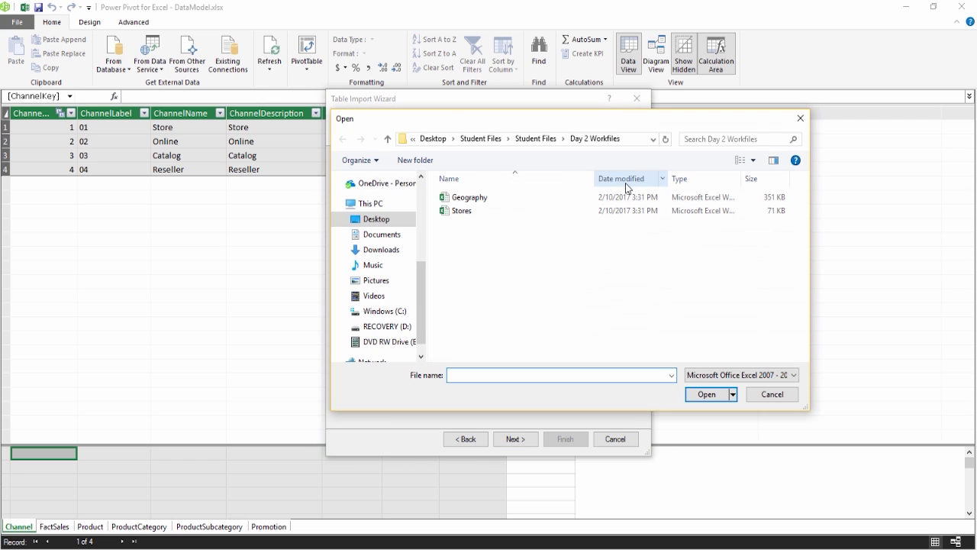
pyautogui.click(482, 216)
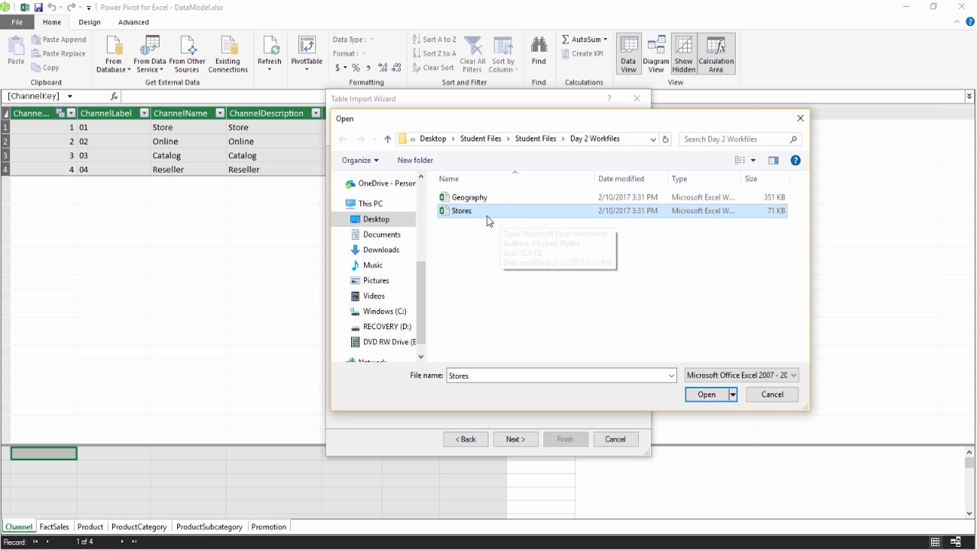
pyautogui.click(705, 395)
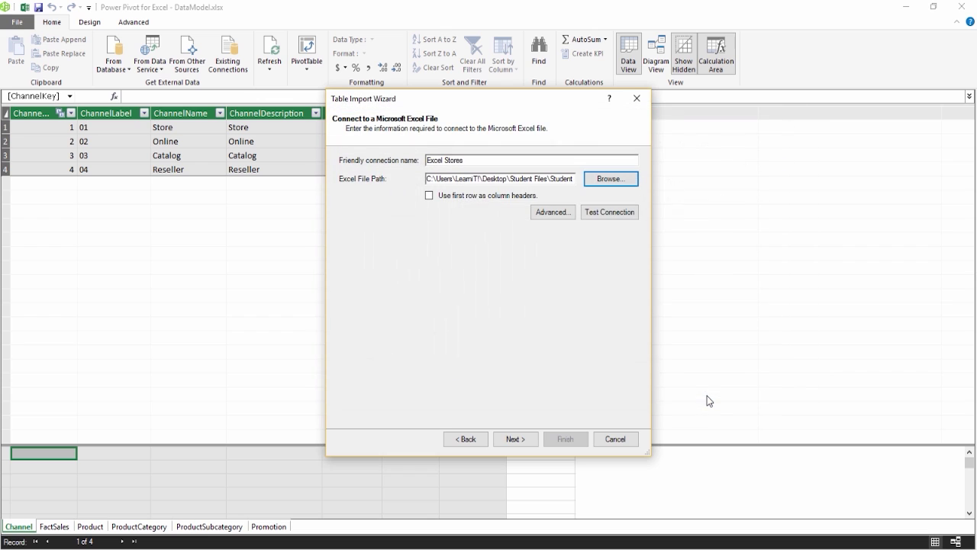
# Step: Use the first row as column headers and import the Stores table into the data model
pyautogui.click(429, 195)
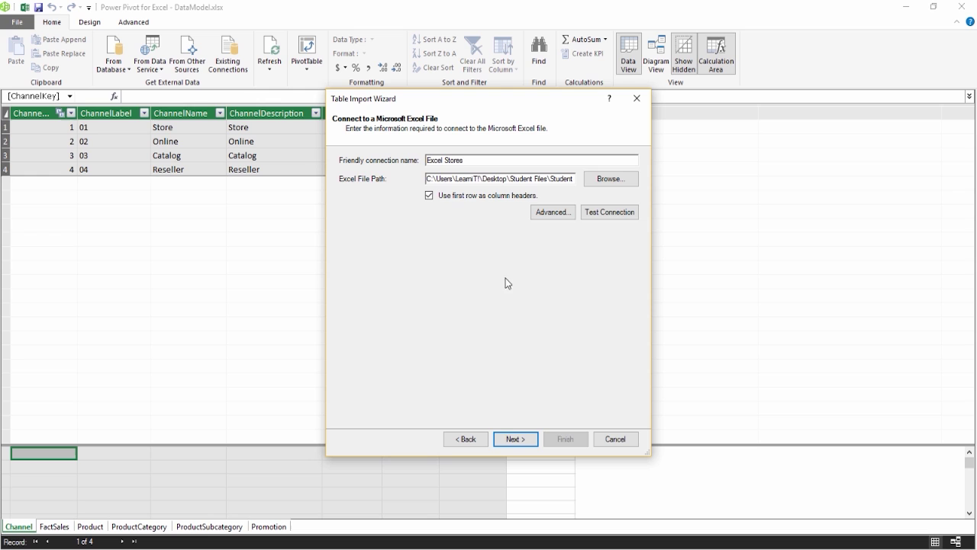
pyautogui.click(526, 441)
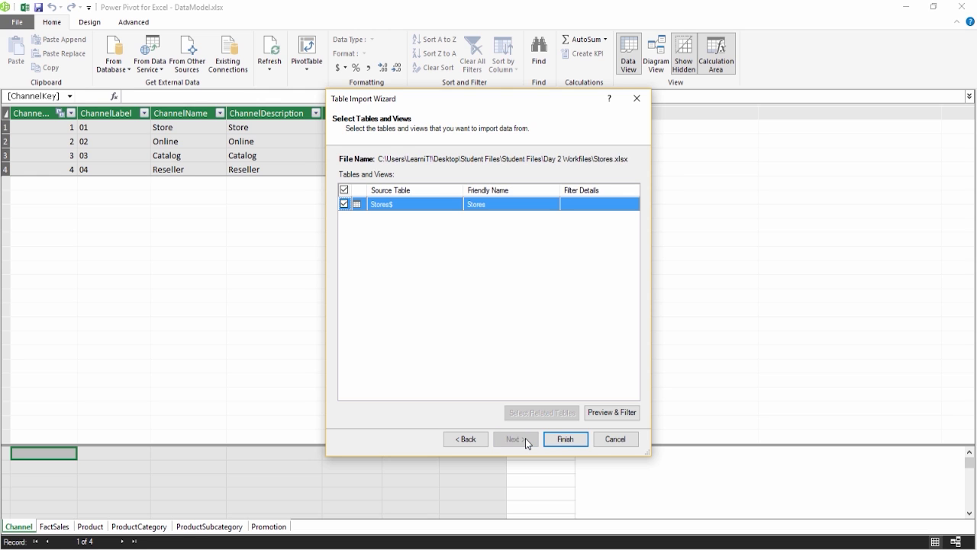
pyautogui.click(564, 439)
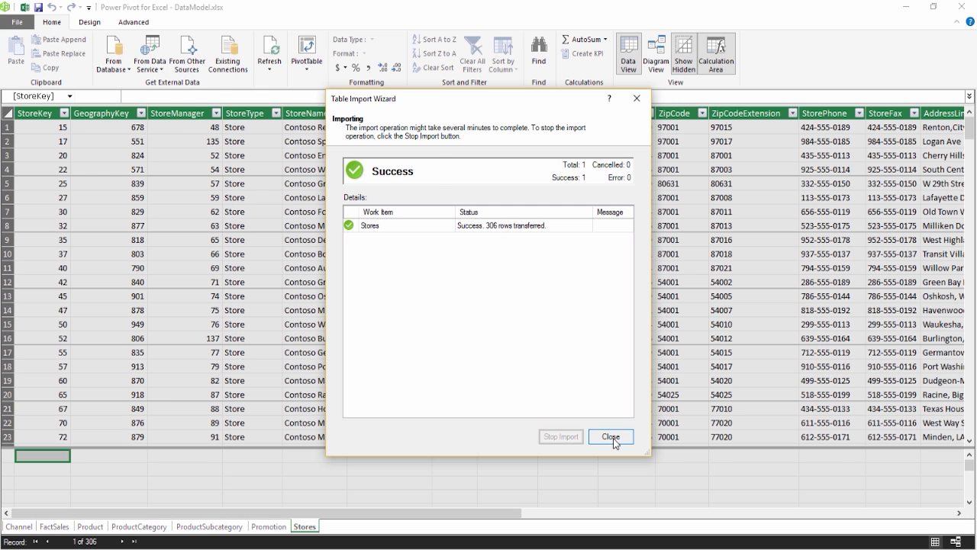
pyautogui.click(613, 438)
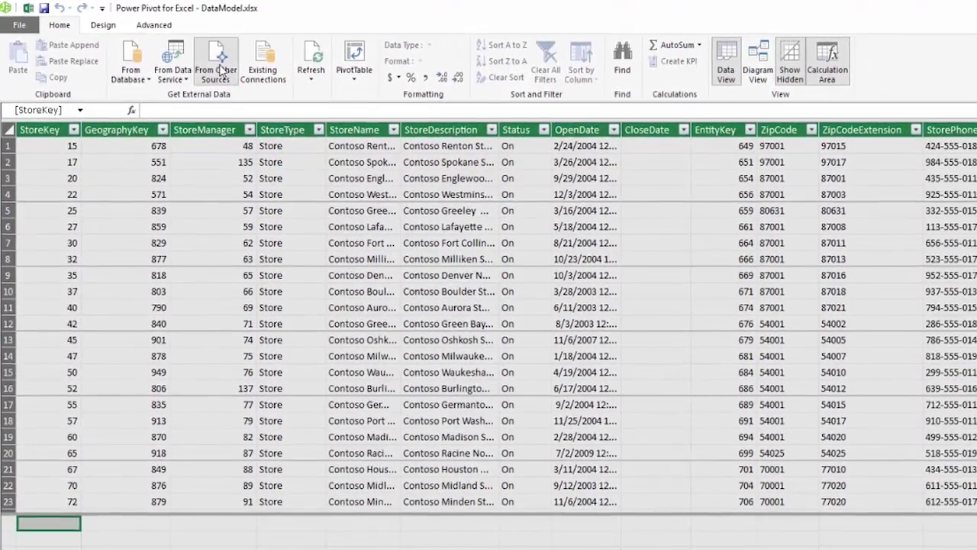
# Step: Start another import from an Excel file and choose the Geography workbook in the Day 2 Workfiles folder
pyautogui.click(222, 68)
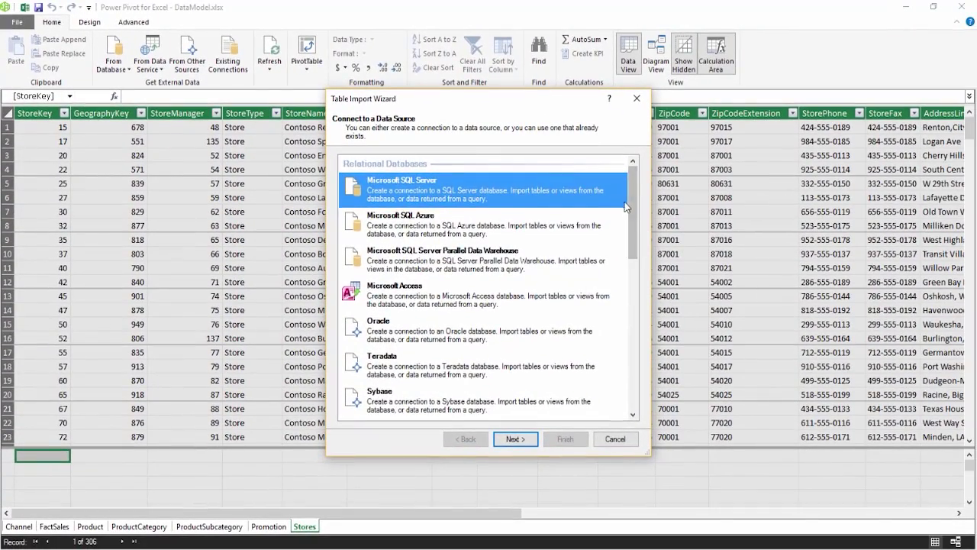
pyautogui.moveTo(664, 240); pyautogui.dragTo(678, 373)
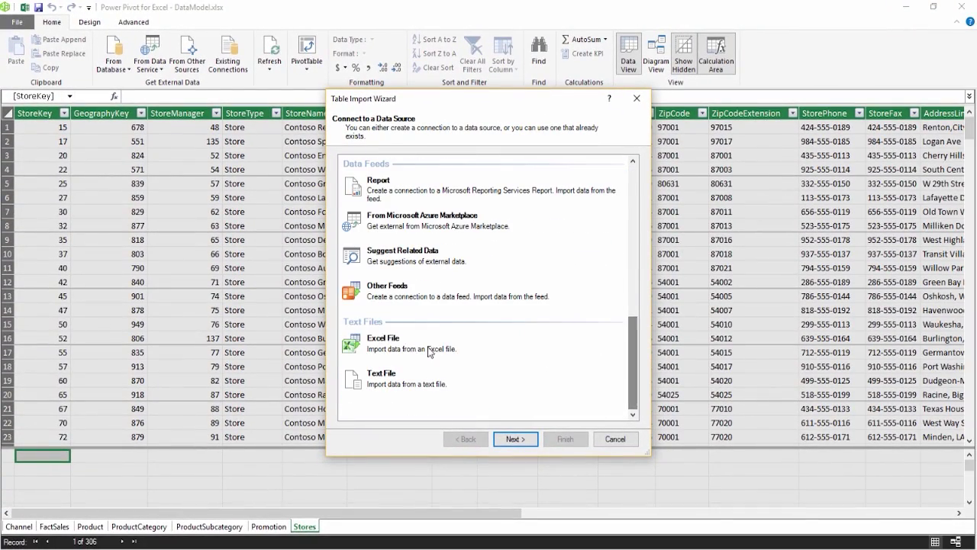
pyautogui.click(415, 338)
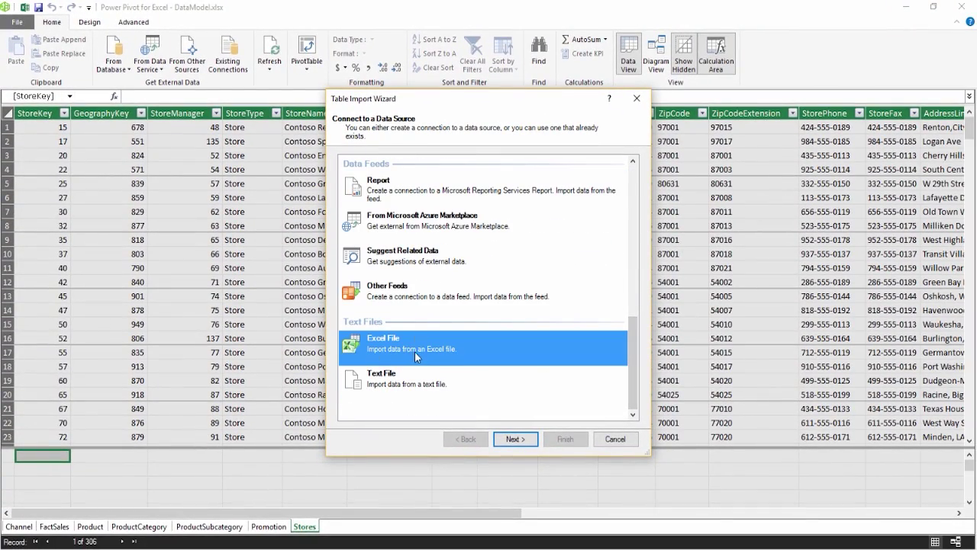
pyautogui.click(509, 440)
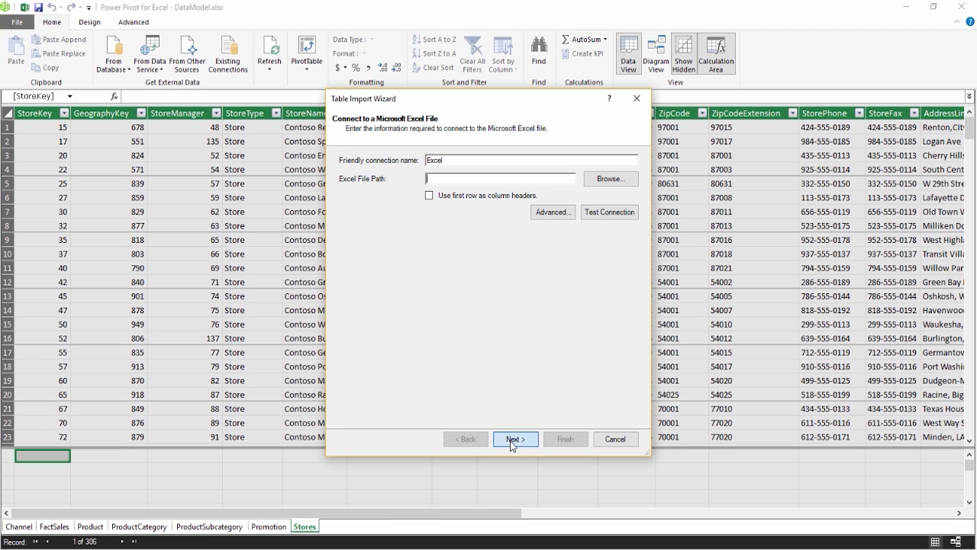
pyautogui.click(603, 180)
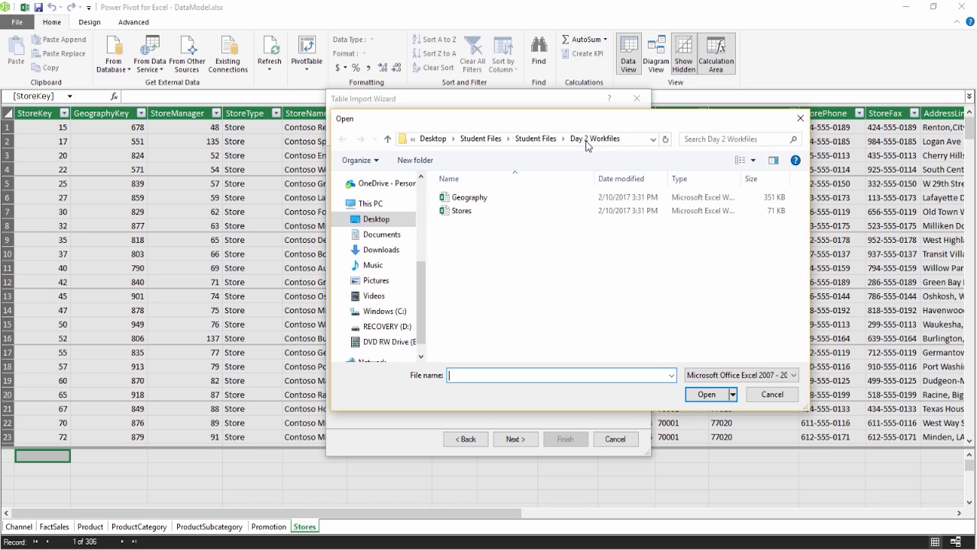
pyautogui.click(498, 199)
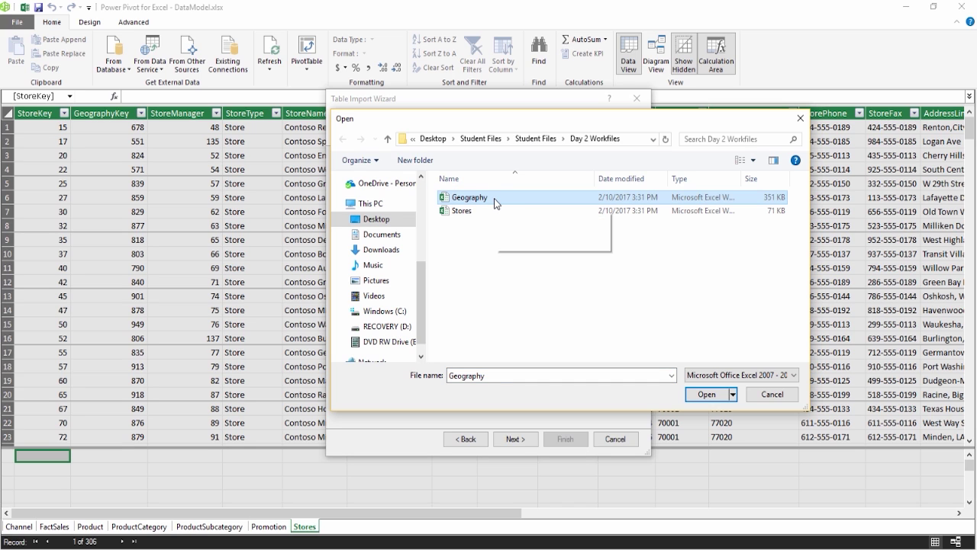
pyautogui.click(710, 395)
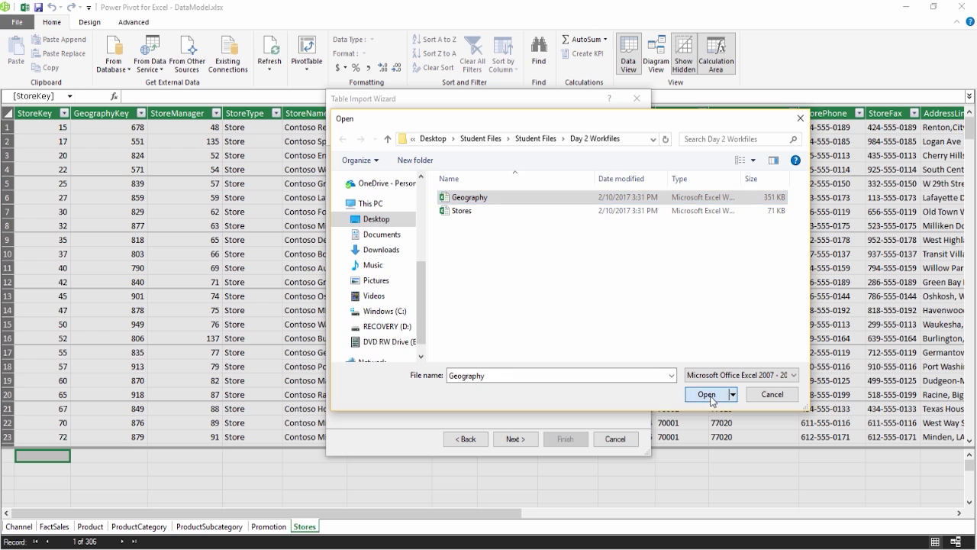
# Step: Use the first row as column headers and import only the COMPLETED$ table from the Geography workbook
pyautogui.click(429, 195)
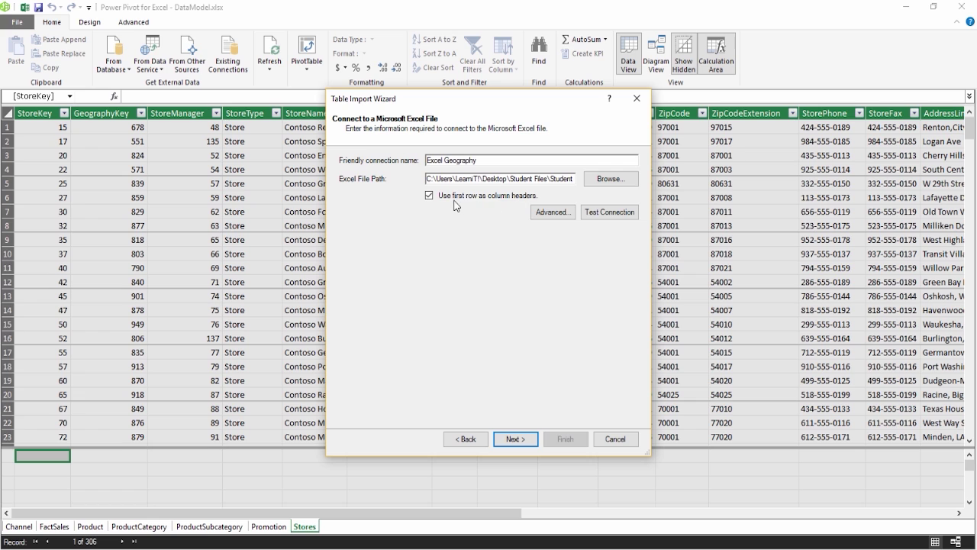
pyautogui.click(516, 440)
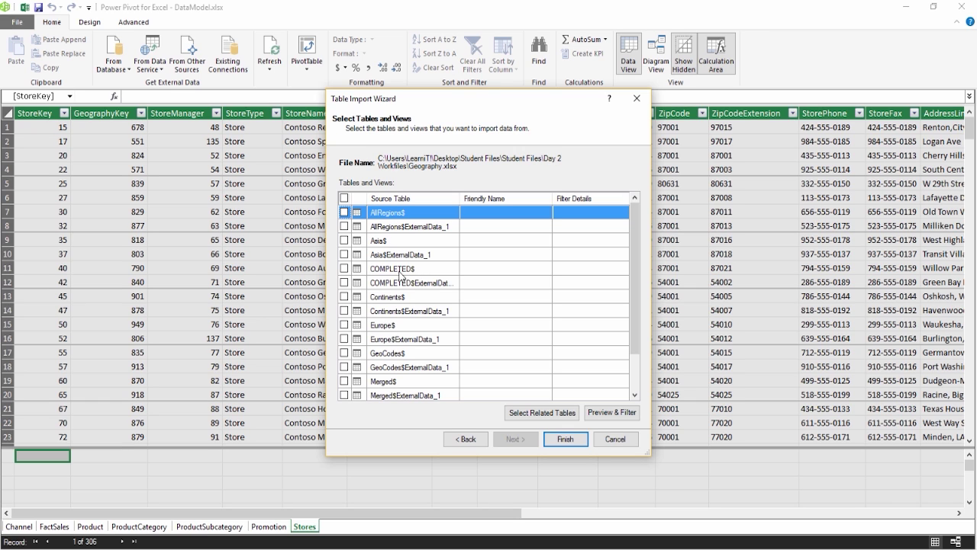
pyautogui.click(344, 268)
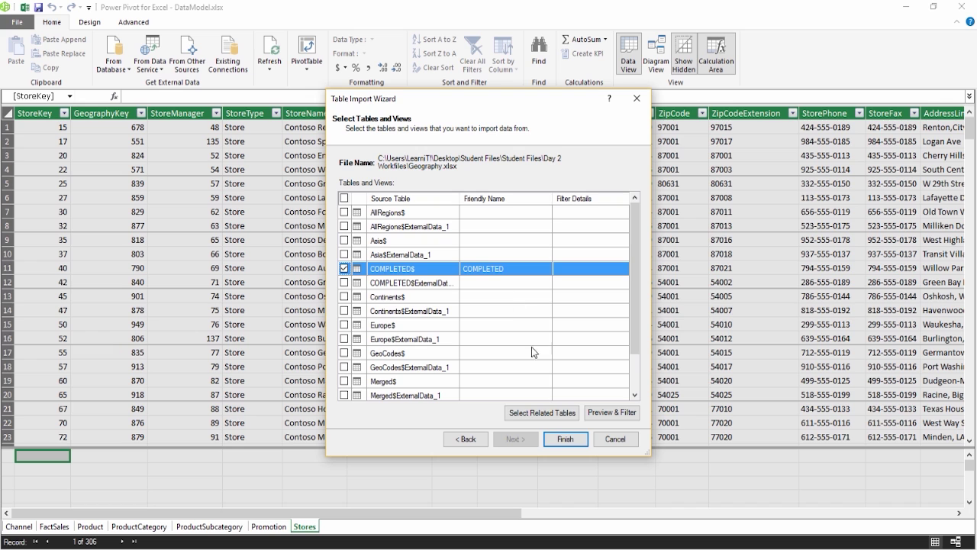
pyautogui.click(565, 439)
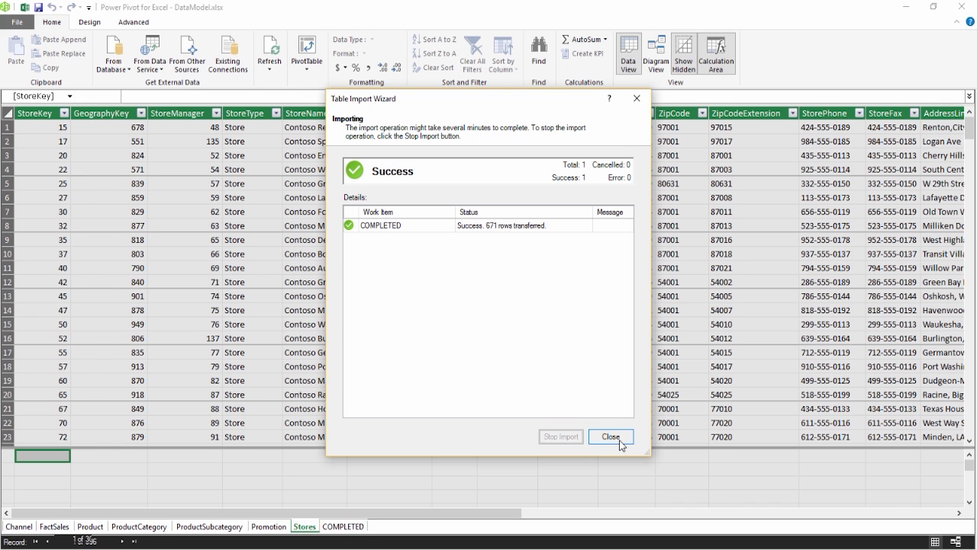
pyautogui.click(610, 437)
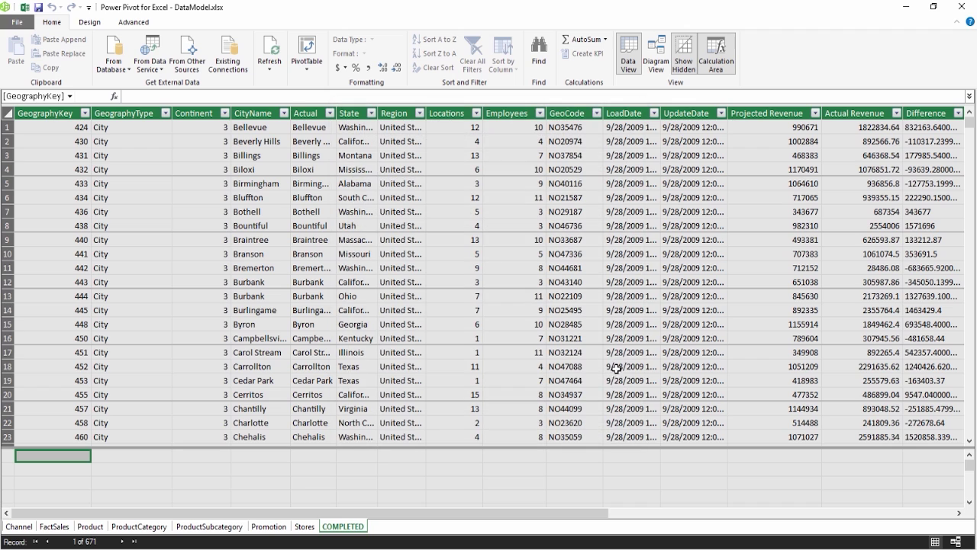
# Step: Rename the imported COMPLETED table as Geography
pyautogui.moveTo(341, 516); pyautogui.dragTo(376, 417)
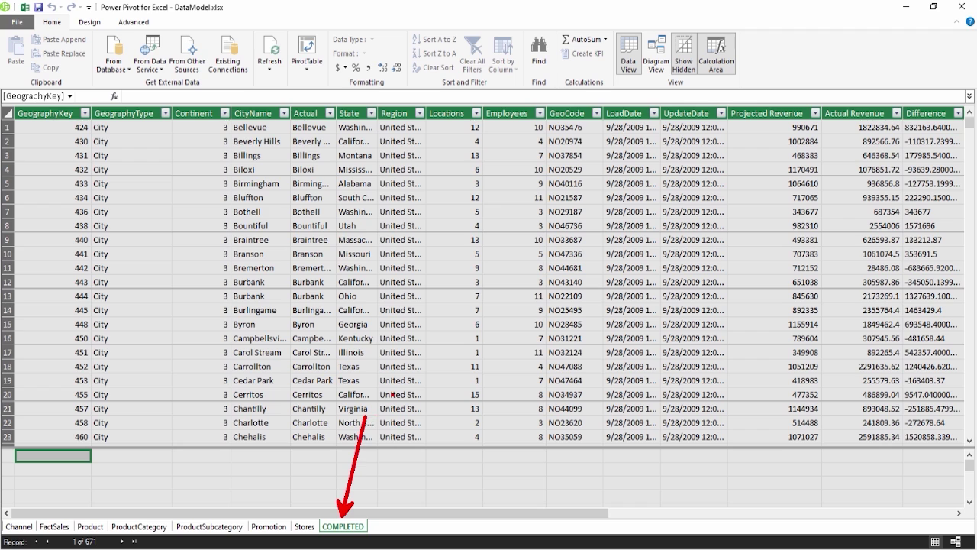
pyautogui.doubleClick(343, 526)
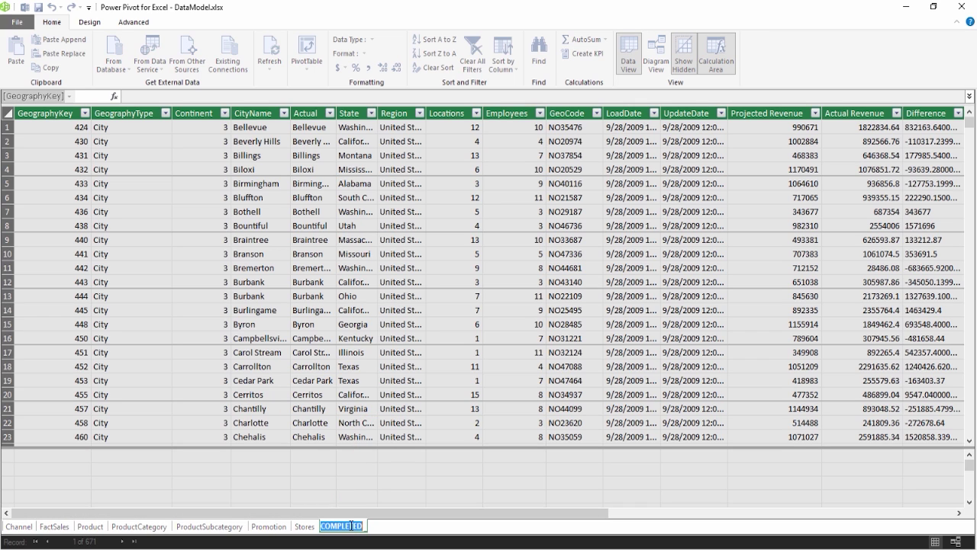
pyautogui.write('Geography')
pyautogui.press('Return')
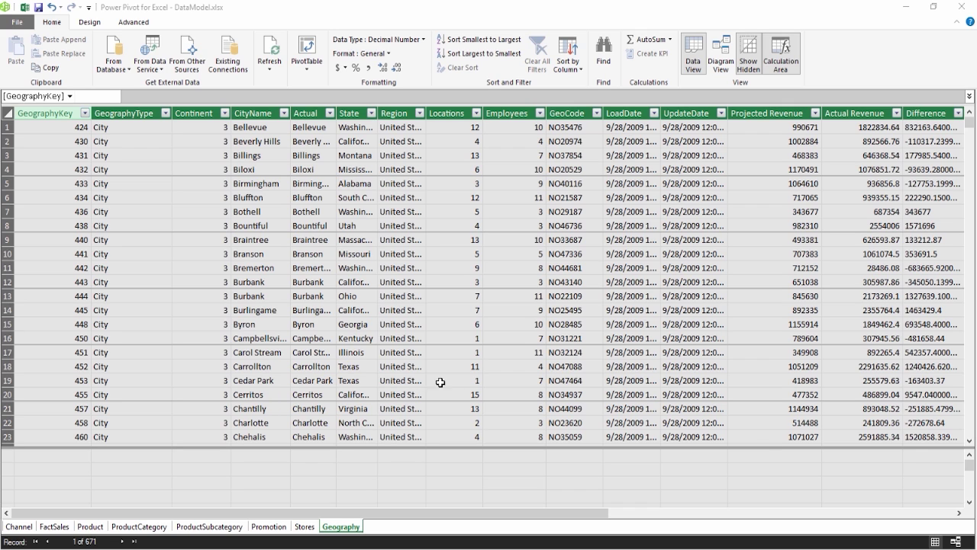
# Step: Switch to the Excel workbook and insert a PivotTable based on its Data Model in cell B2 of the existing Sheet1
pyautogui.click(52, 10)
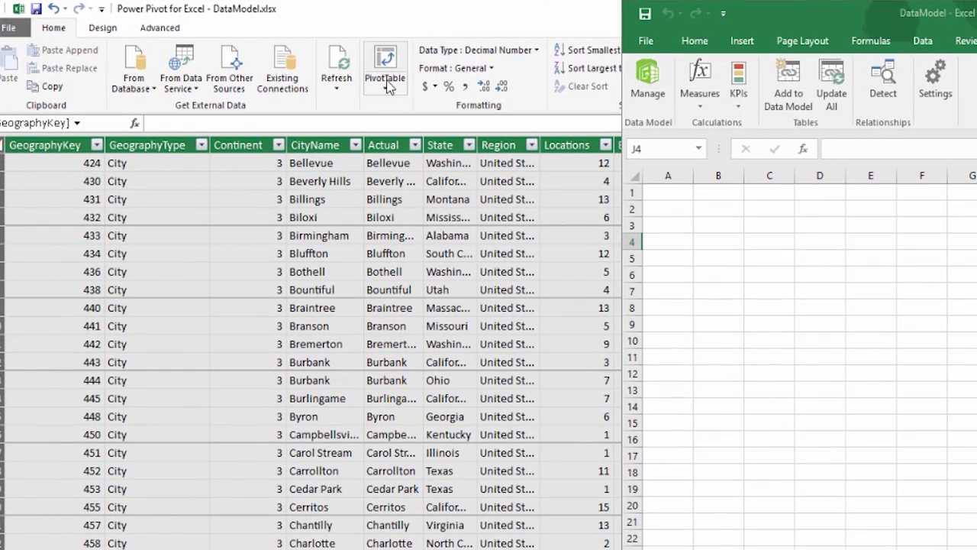
pyautogui.click(749, 50)
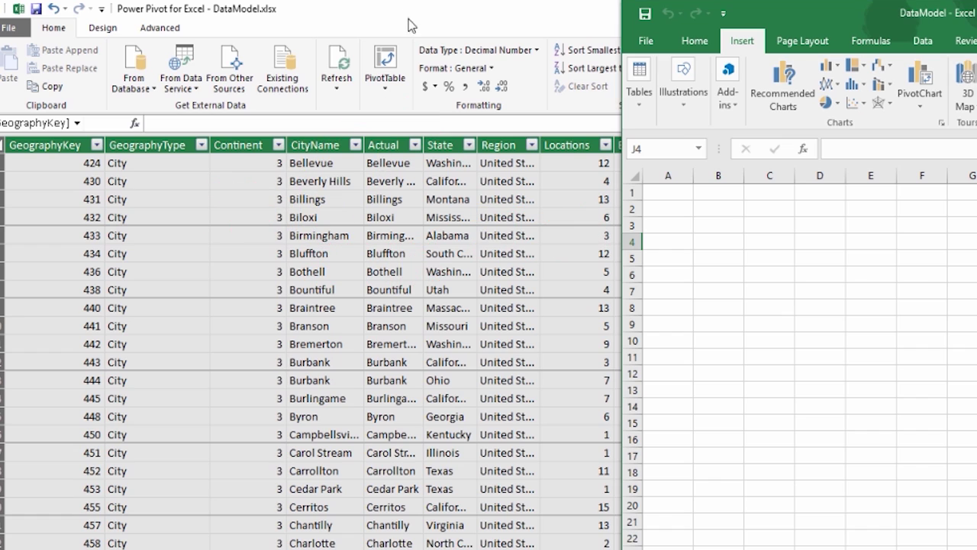
pyautogui.click(639, 103)
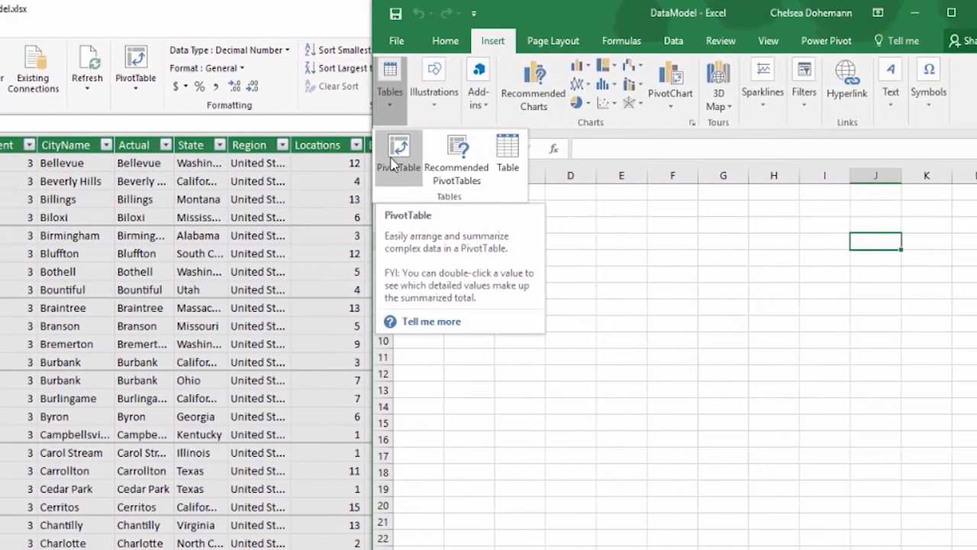
pyautogui.click(392, 162)
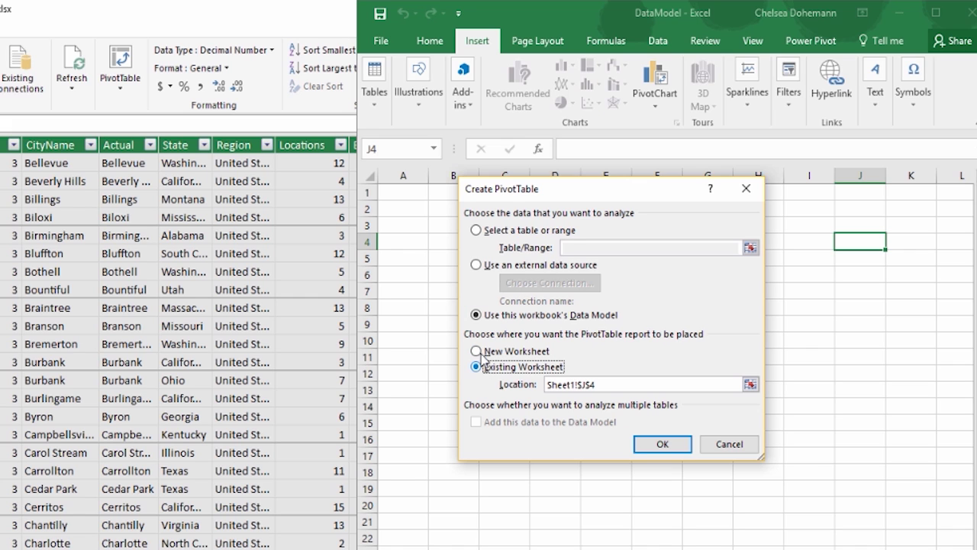
pyautogui.moveTo(506, 193); pyautogui.dragTo(535, 214)
pyautogui.click(639, 407)
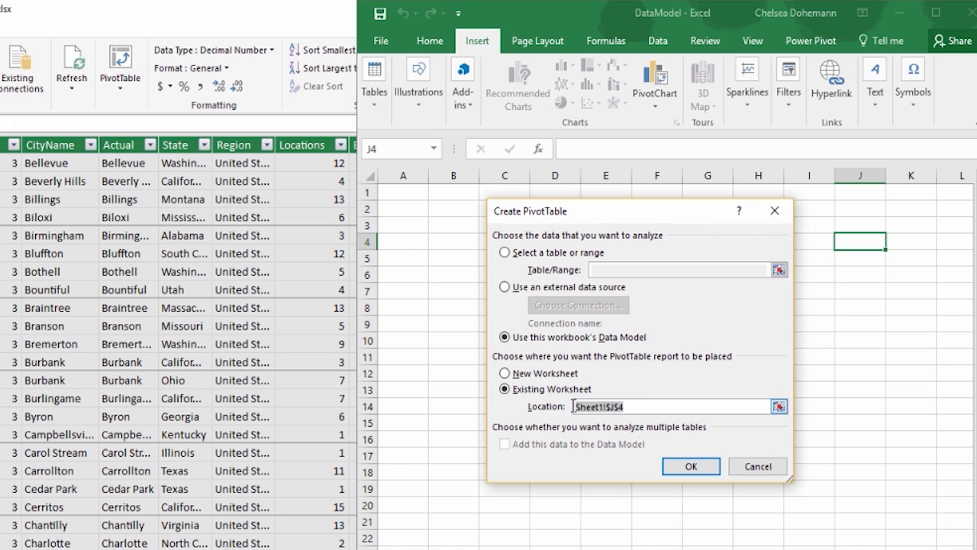
pyautogui.click(447, 208)
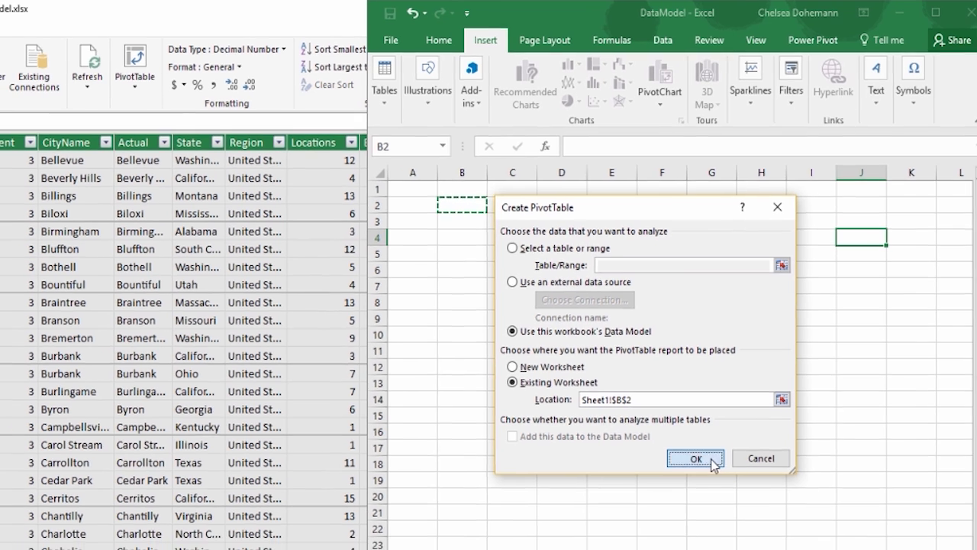
pyautogui.click(707, 469)
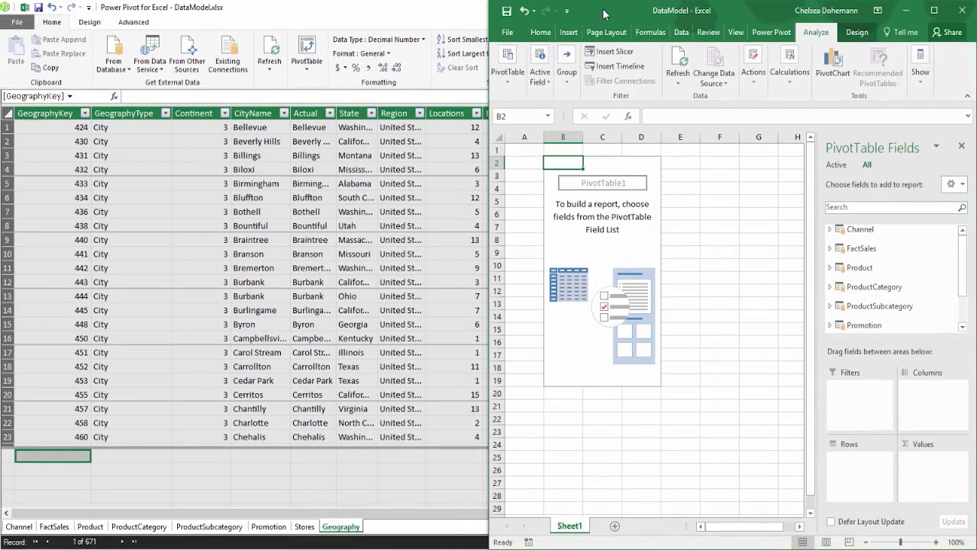
# Step: Maximize the Excel window and add the Geography table's Continent Name field to the PivotTable rows
pyautogui.click(934, 11)
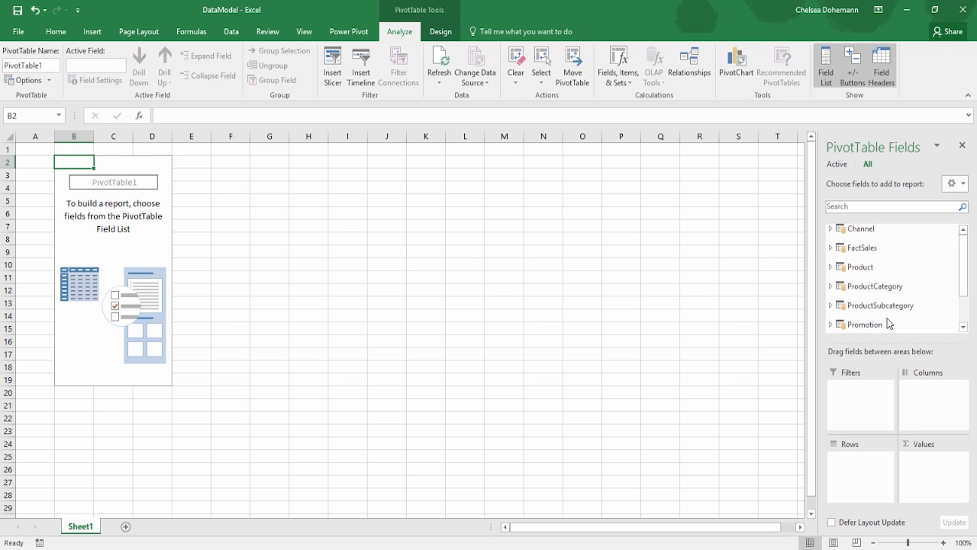
pyautogui.click(829, 229)
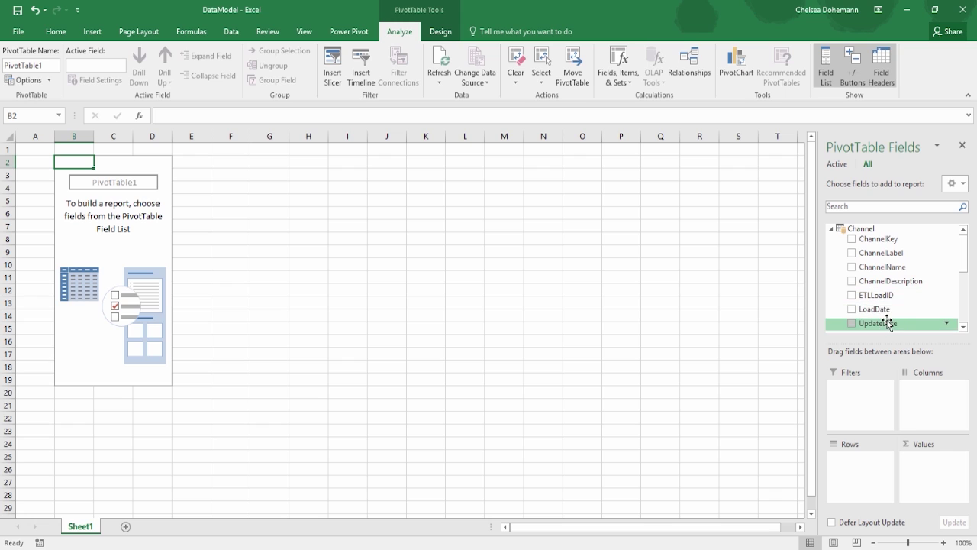
pyautogui.click(831, 231)
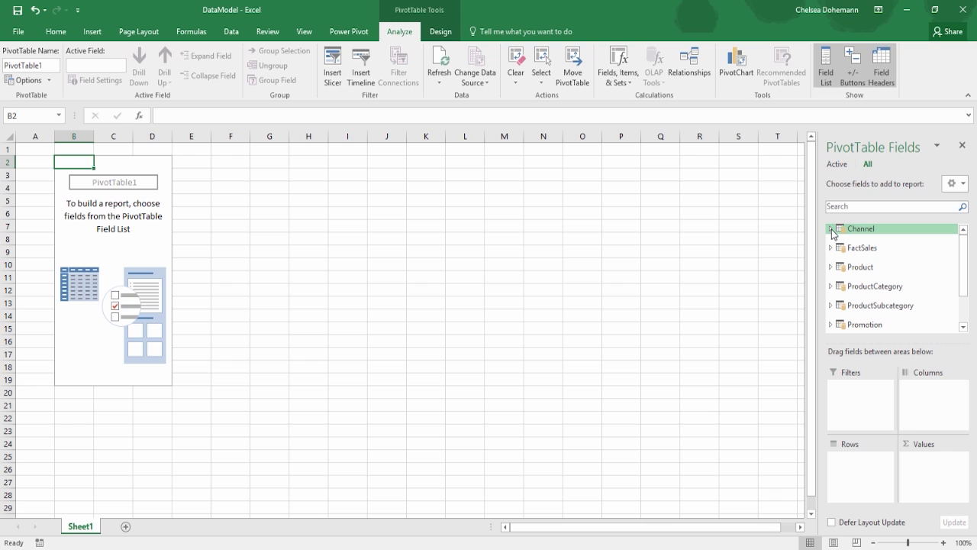
pyautogui.scroll(-2, 835, 244)
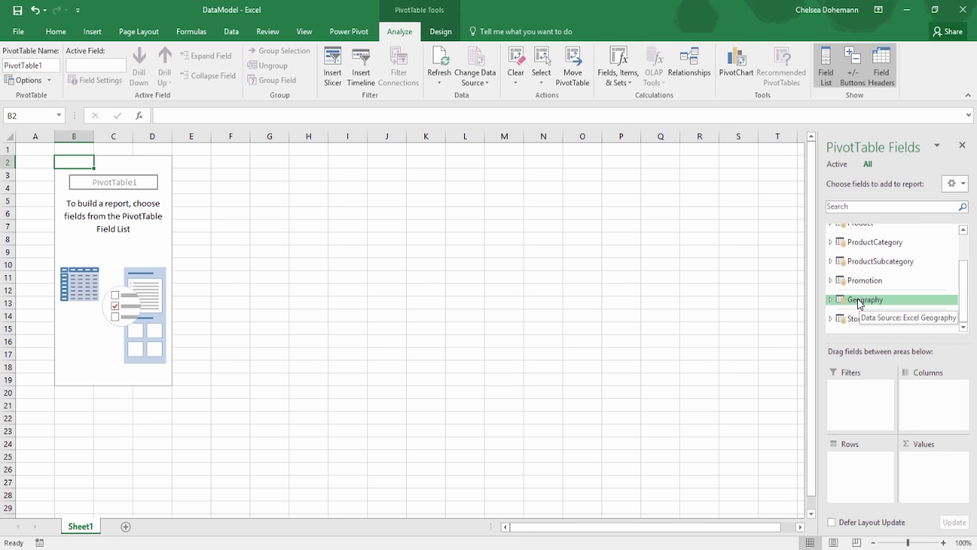
pyautogui.click(830, 299)
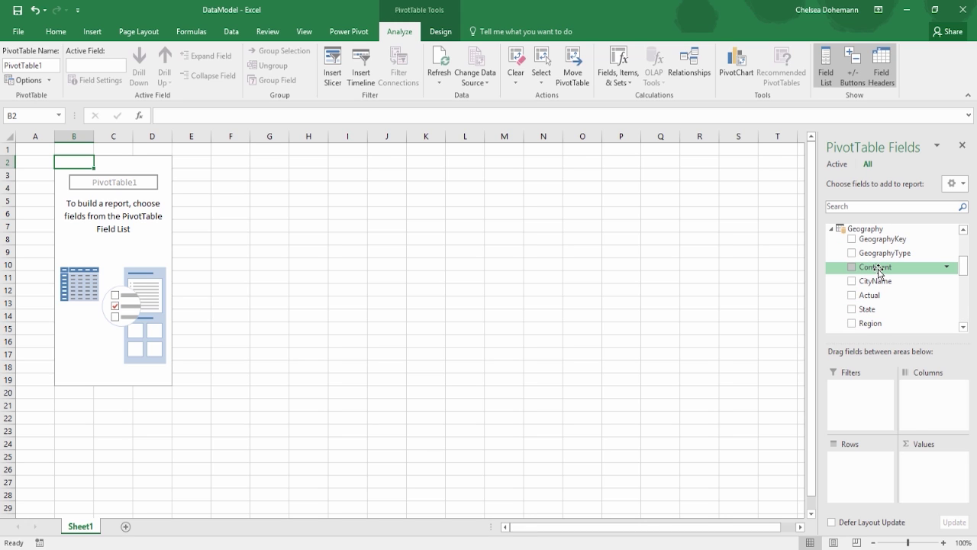
pyautogui.scroll(-2, 878, 272)
pyautogui.scroll(-2, 879, 273)
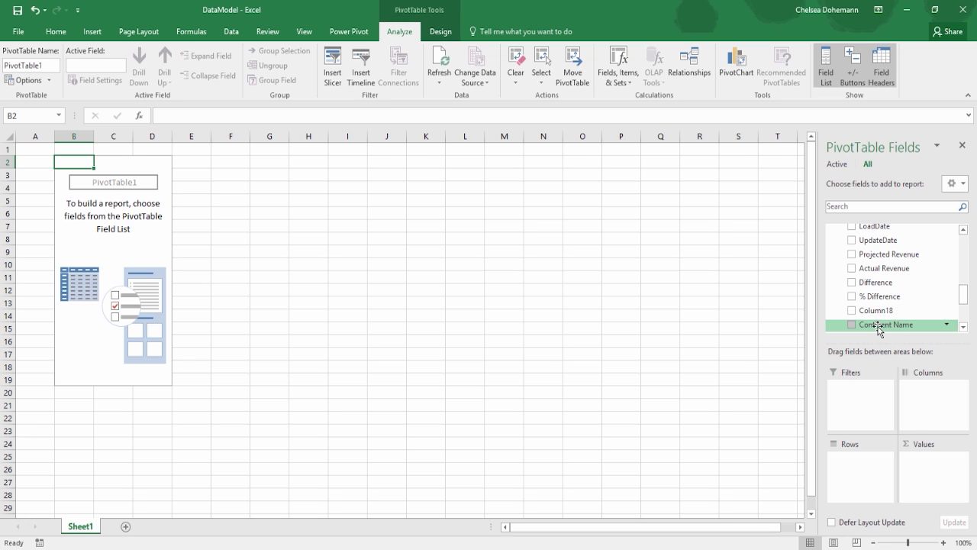
pyautogui.moveTo(876, 326); pyautogui.dragTo(857, 455)
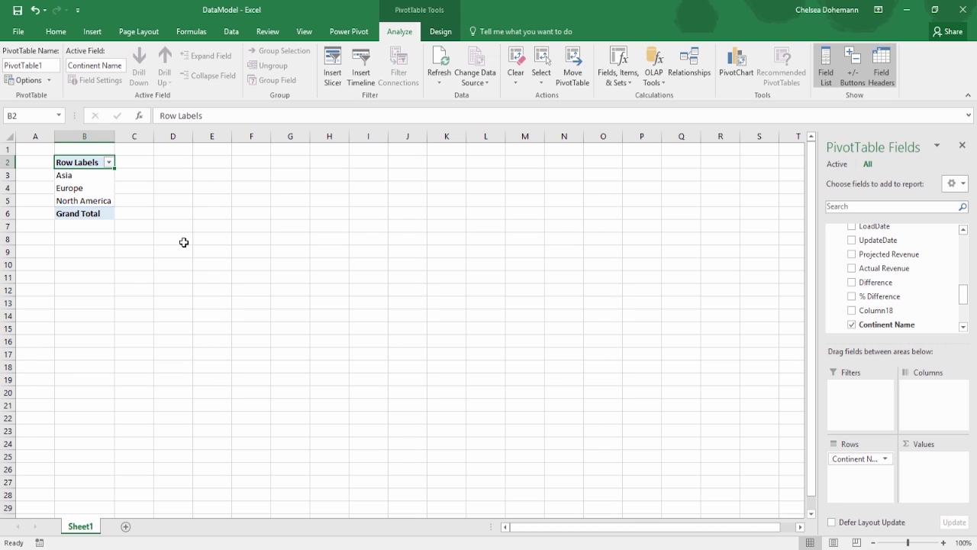
# Step: Try the Geography table's Region field as a count in the PivotTable values, and take it back out
pyautogui.scroll(2, 880, 263)
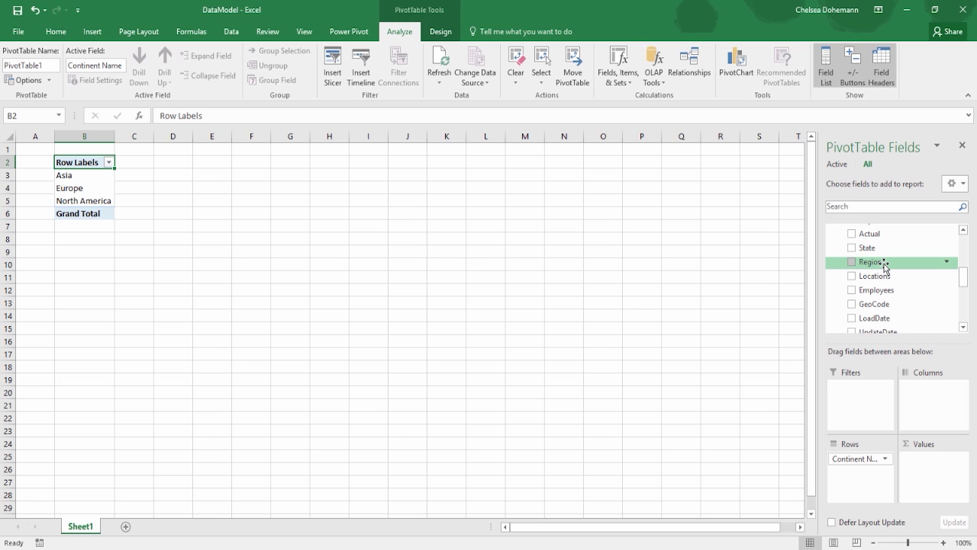
pyautogui.moveTo(887, 268); pyautogui.dragTo(950, 485)
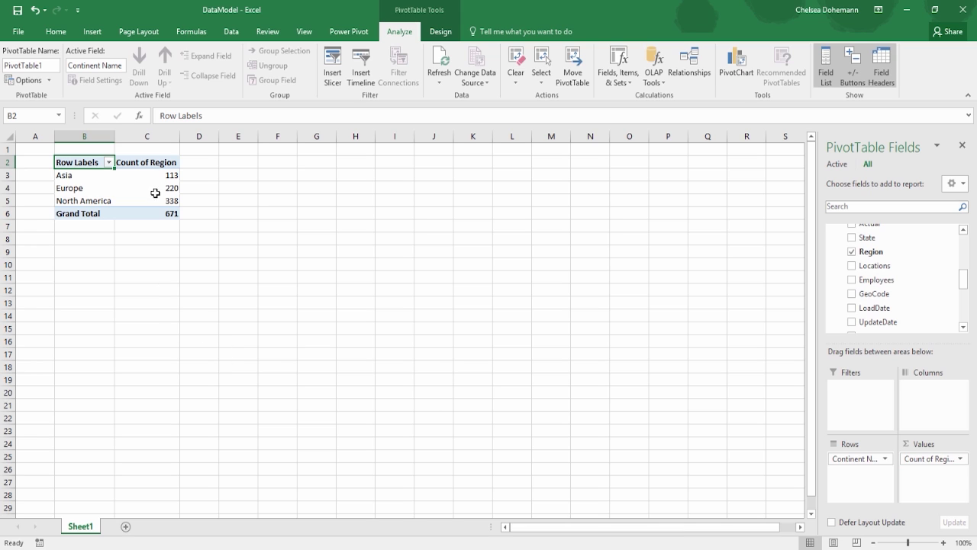
pyautogui.moveTo(149, 176)
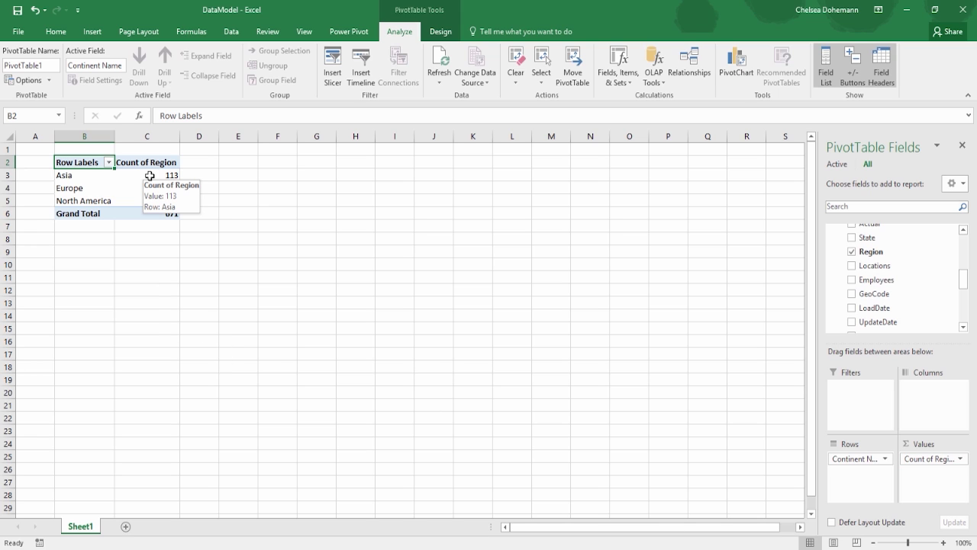
pyautogui.moveTo(174, 216)
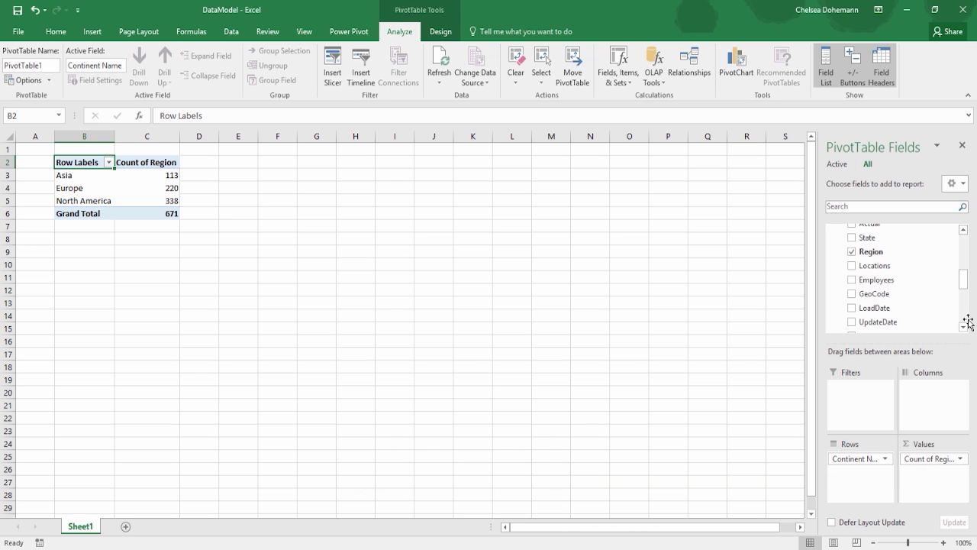
pyautogui.moveTo(963, 285)
pyautogui.mouseDown()
pyautogui.moveTo(963, 267)
pyautogui.moveTo(964, 296)
pyautogui.mouseUp()
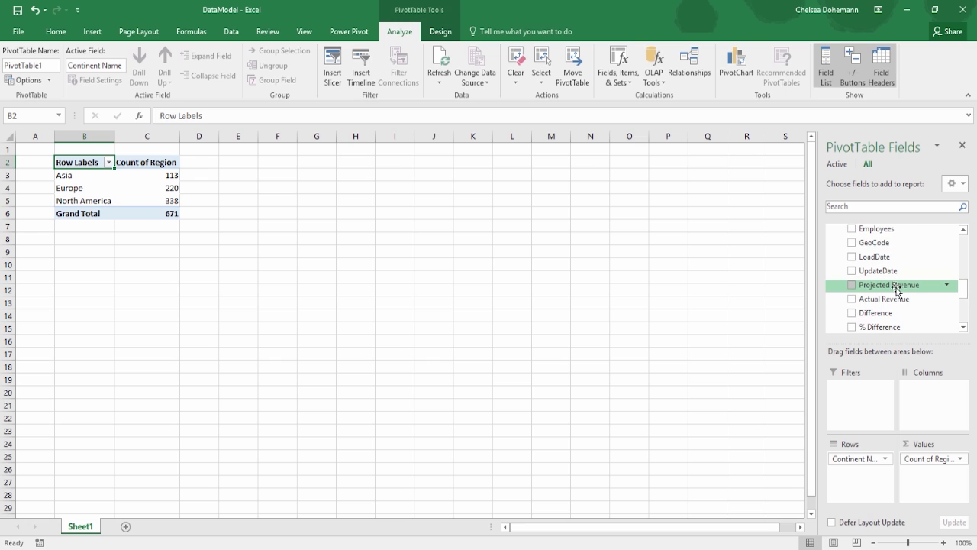
pyautogui.moveTo(927, 458); pyautogui.dragTo(875, 308)
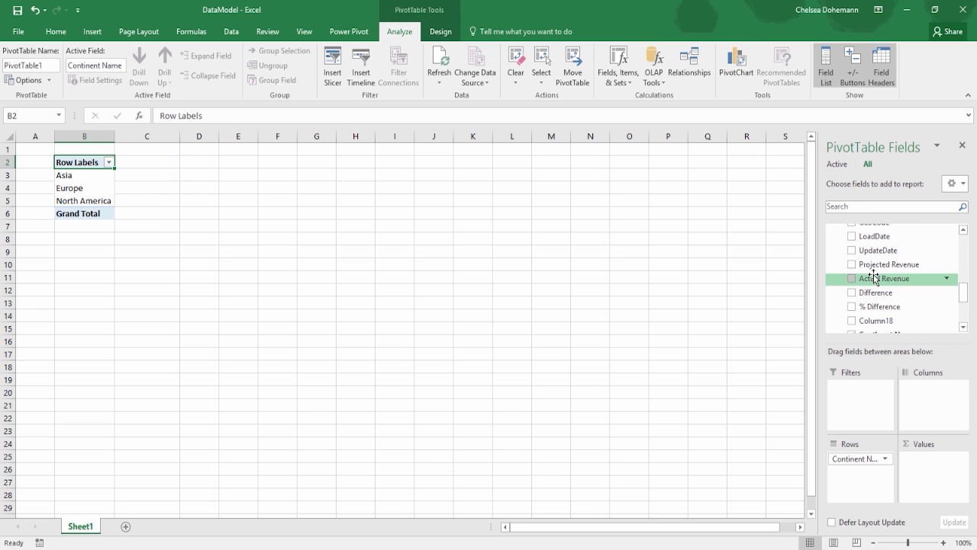
# Step: Try the Geography table's Projected Revenue field as a sum in the PivotTable values, and take it back out
pyautogui.moveTo(868, 267); pyautogui.dragTo(930, 463)
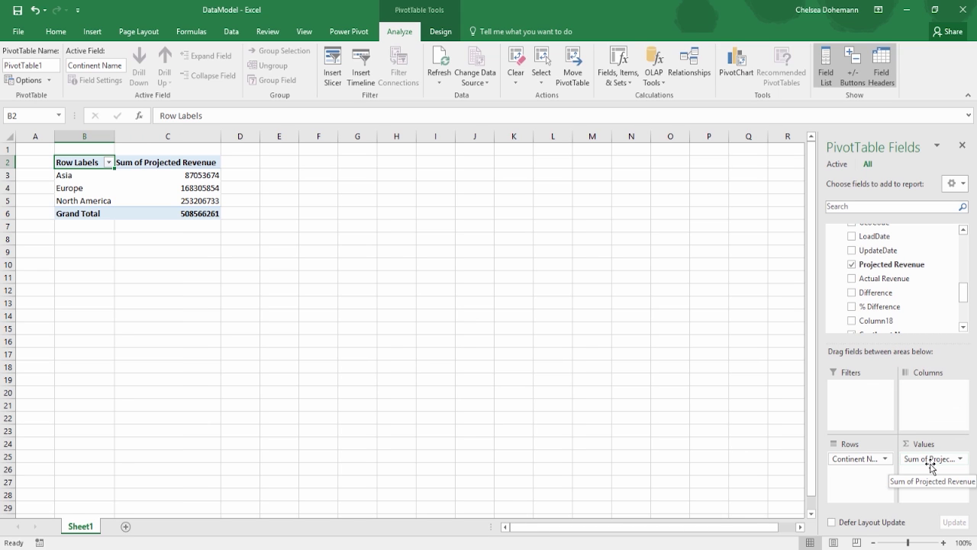
pyautogui.moveTo(906, 464); pyautogui.dragTo(849, 498)
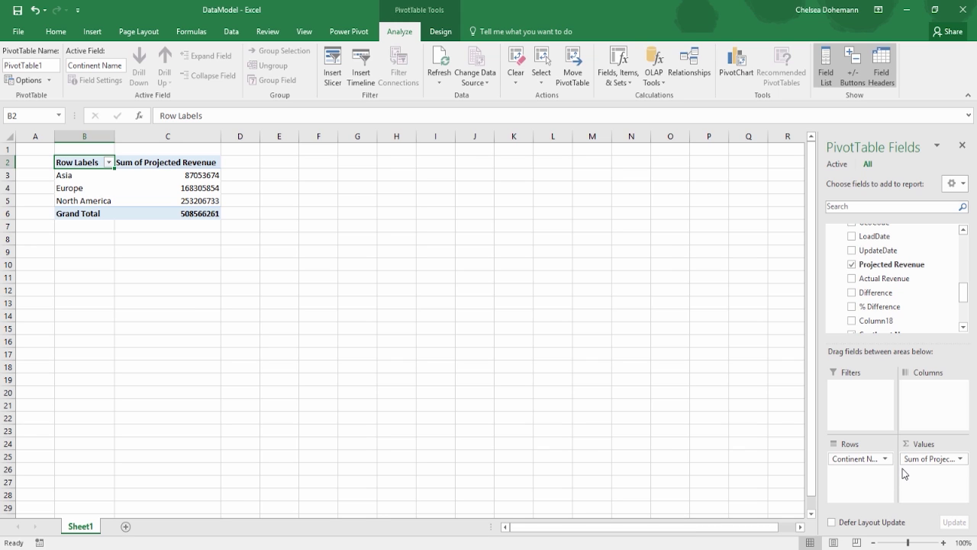
pyautogui.moveTo(923, 461); pyautogui.dragTo(899, 424)
pyautogui.moveTo(937, 460); pyautogui.dragTo(862, 287)
pyautogui.moveTo(933, 292); pyautogui.dragTo(963, 256)
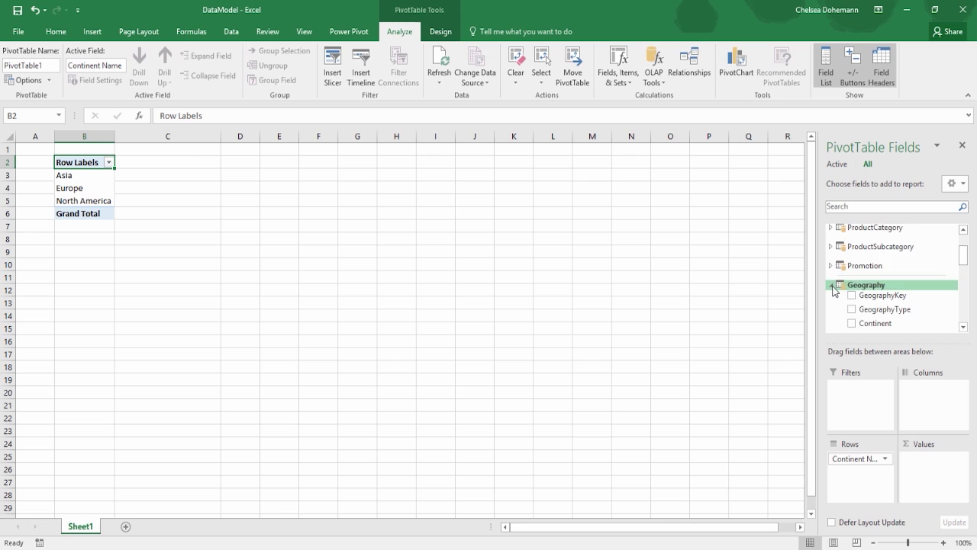
# Step: Collapse the Geography table's field list and add the FactSales table's SalesQuantity field to the PivotTable values
pyautogui.click(832, 285)
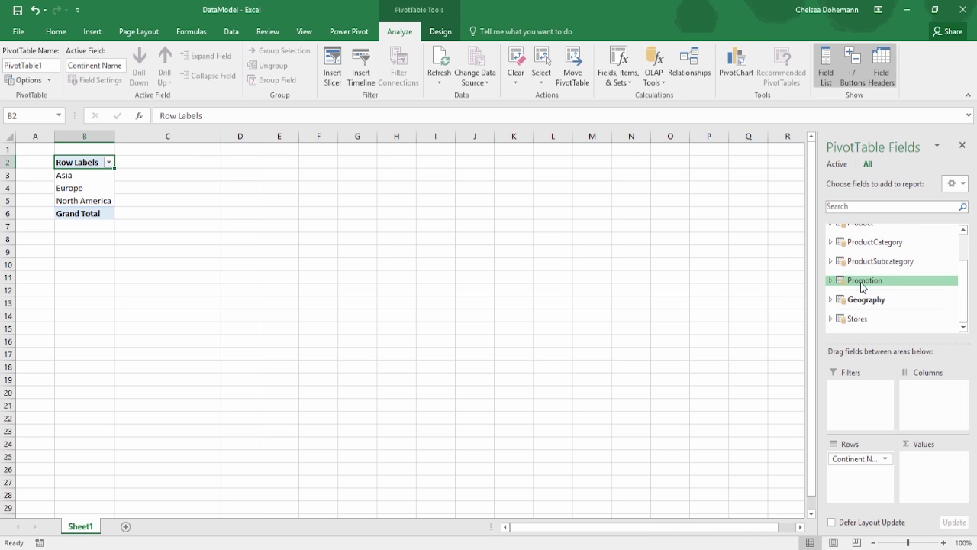
pyautogui.scroll(2, 883, 309)
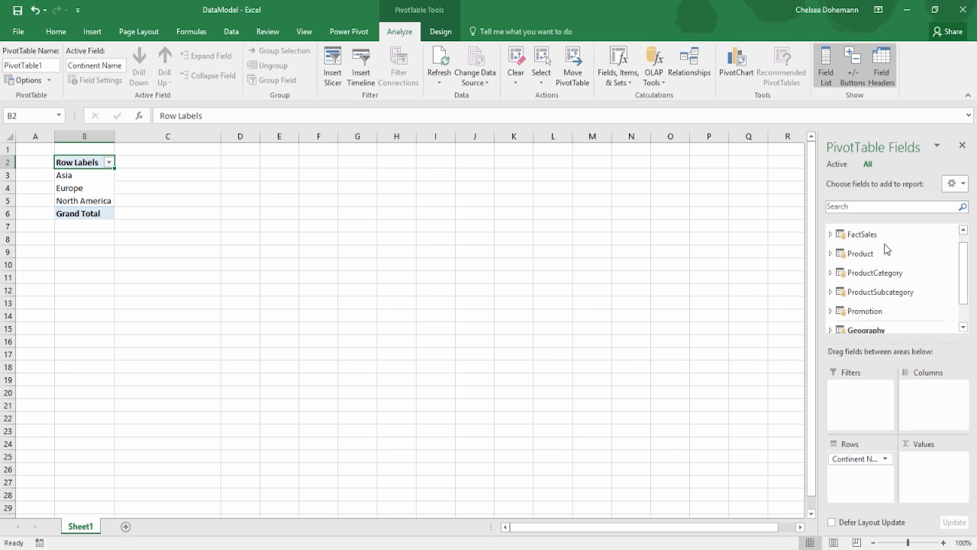
pyautogui.click(831, 234)
pyautogui.scroll(-3, 870, 278)
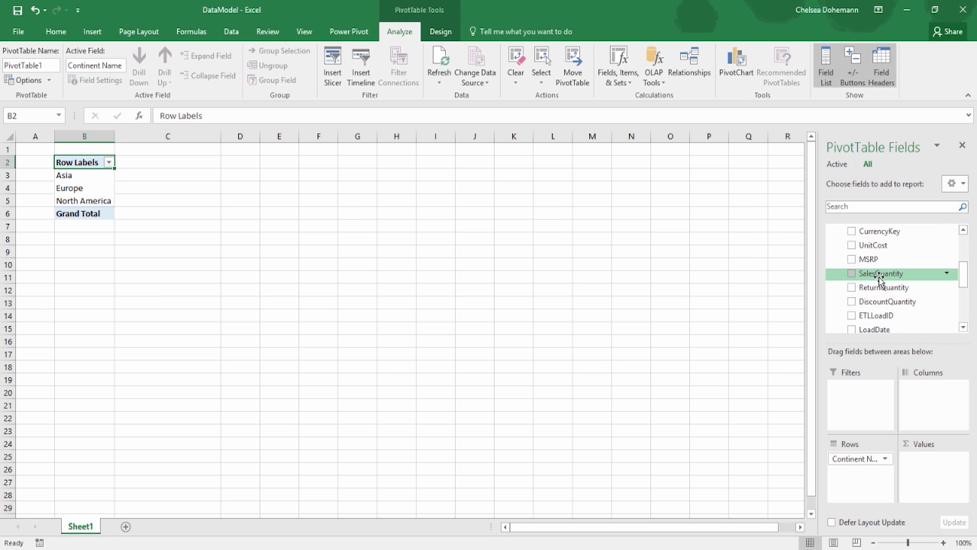
pyautogui.moveTo(891, 276); pyautogui.dragTo(938, 471)
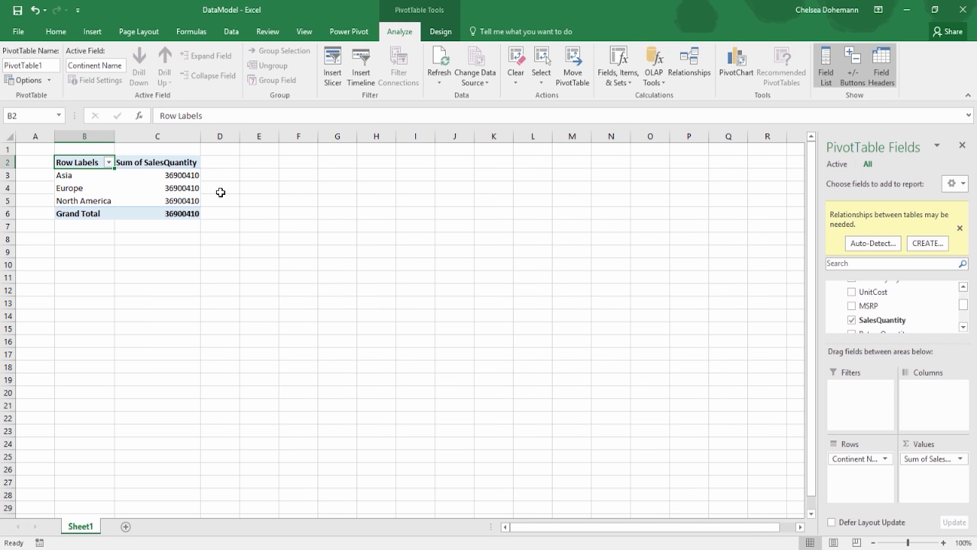
pyautogui.moveTo(215, 184); pyautogui.dragTo(266, 184)
pyautogui.moveTo(106, 178)
pyautogui.mouseDown()
pyautogui.moveTo(159, 190)
pyautogui.moveTo(127, 202)
pyautogui.mouseUp()
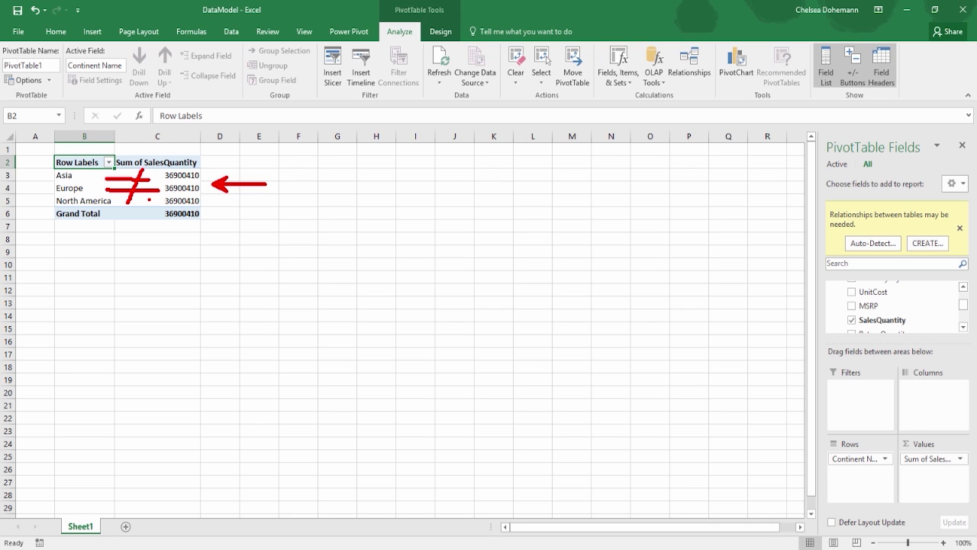
pyautogui.moveTo(77, 316); pyautogui.dragTo(76, 224)
pyautogui.moveTo(39, 377); pyautogui.dragTo(42, 332)
pyautogui.write('Geography')
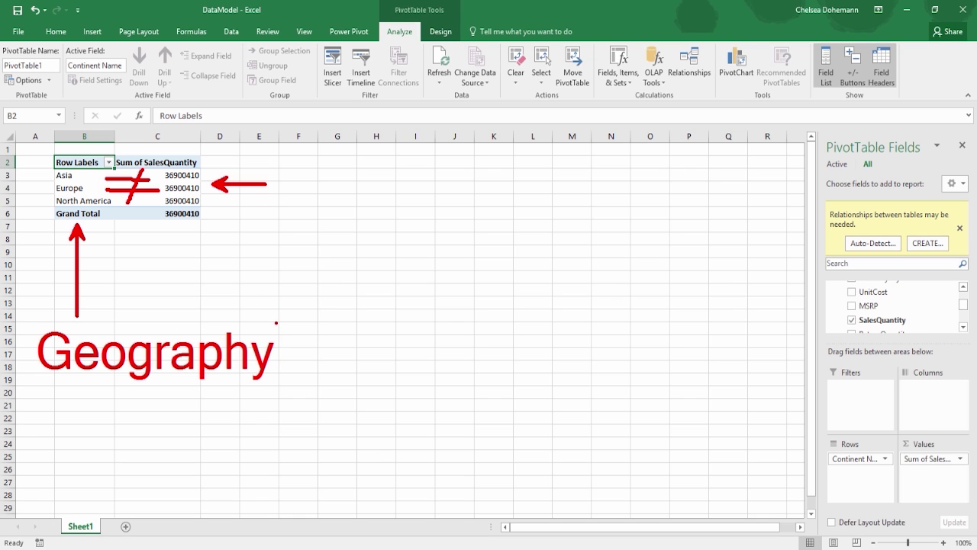
pyautogui.write('t')
pyautogui.write('FactSales')
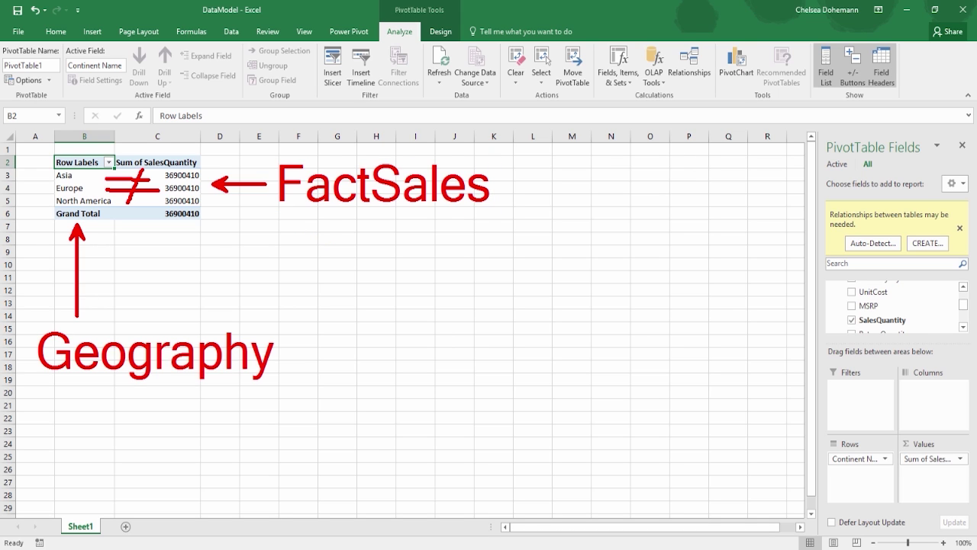
pyautogui.moveTo(533, 179)
pyautogui.mouseDown()
pyautogui.moveTo(397, 110)
pyautogui.moveTo(280, 180)
pyautogui.moveTo(525, 244)
pyautogui.moveTo(526, 174)
pyautogui.mouseUp()
pyautogui.moveTo(513, 232)
pyautogui.mouseDown()
pyautogui.moveTo(500, 286)
pyautogui.moveTo(554, 181)
pyautogui.mouseUp()
pyautogui.moveTo(531, 145)
pyautogui.mouseDown()
pyautogui.moveTo(502, 151)
pyautogui.moveTo(539, 161)
pyautogui.moveTo(517, 140)
pyautogui.mouseUp()
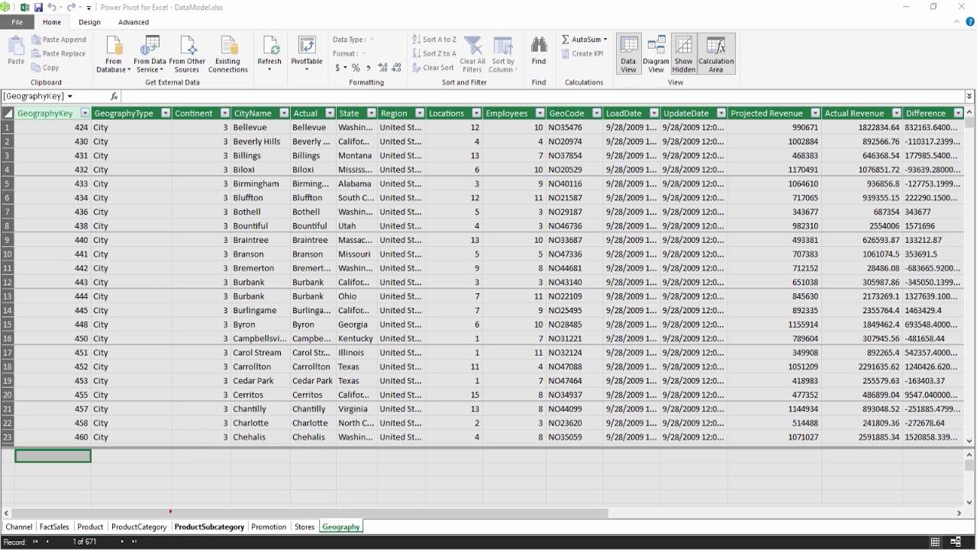
pyautogui.moveTo(220, 505); pyautogui.dragTo(202, 452)
pyautogui.moveTo(276, 513); pyautogui.dragTo(223, 405)
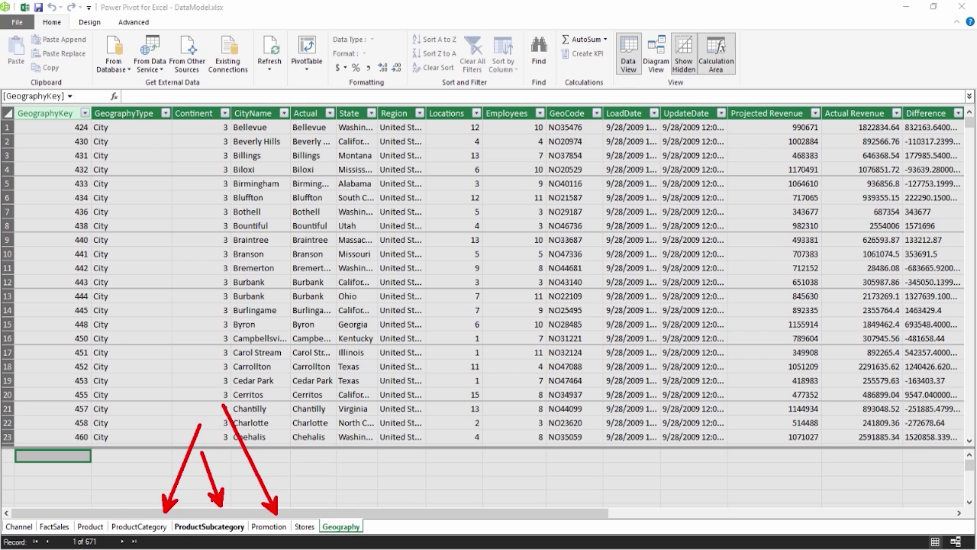
pyautogui.hotkey('ctrl', 'z')
pyautogui.hotkey('ctrl', 'z')
pyautogui.hotkey('ctrl', 'z')
pyautogui.moveTo(159, 143)
pyautogui.mouseDown()
pyautogui.moveTo(347, 359)
pyautogui.moveTo(358, 356)
pyautogui.moveTo(319, 357)
pyautogui.mouseUp()
pyautogui.moveTo(327, 172); pyautogui.dragTo(421, 330)
pyautogui.moveTo(453, 176); pyautogui.dragTo(511, 254)
pyautogui.hotkey('ctrl', 'z')
pyautogui.hotkey('ctrl', 'z')
pyautogui.hotkey('ctrl', 'z')
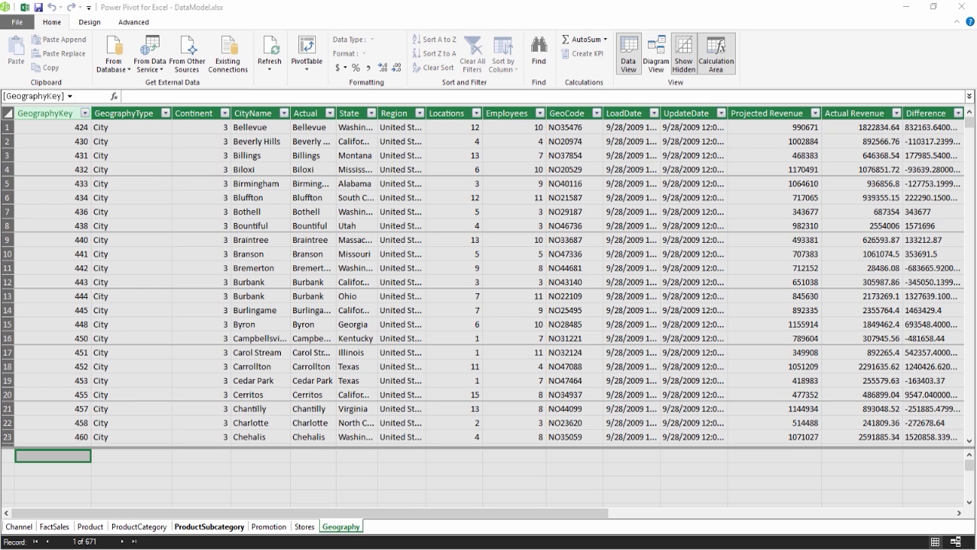
pyautogui.moveTo(618, 78); pyautogui.dragTo(590, 150)
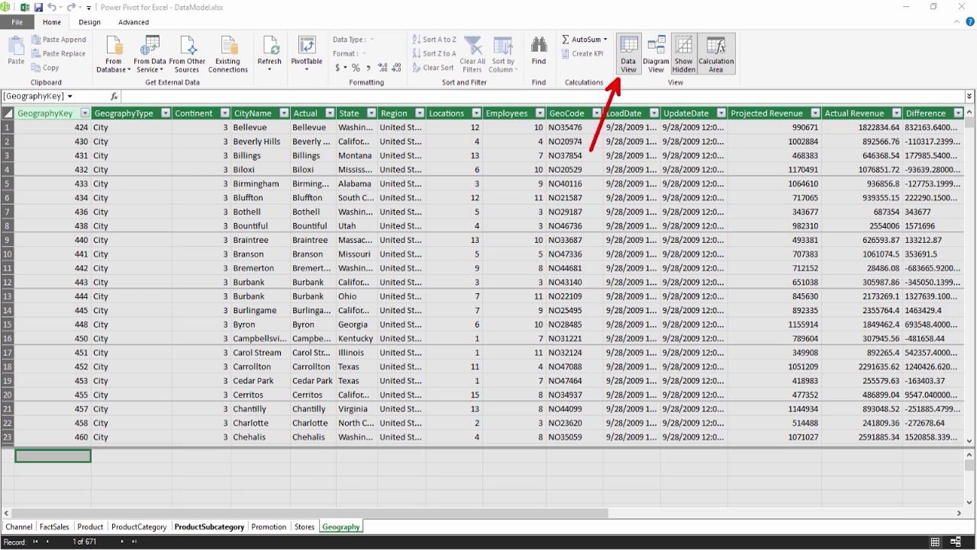
pyautogui.hotkey('ctrl', 'z')
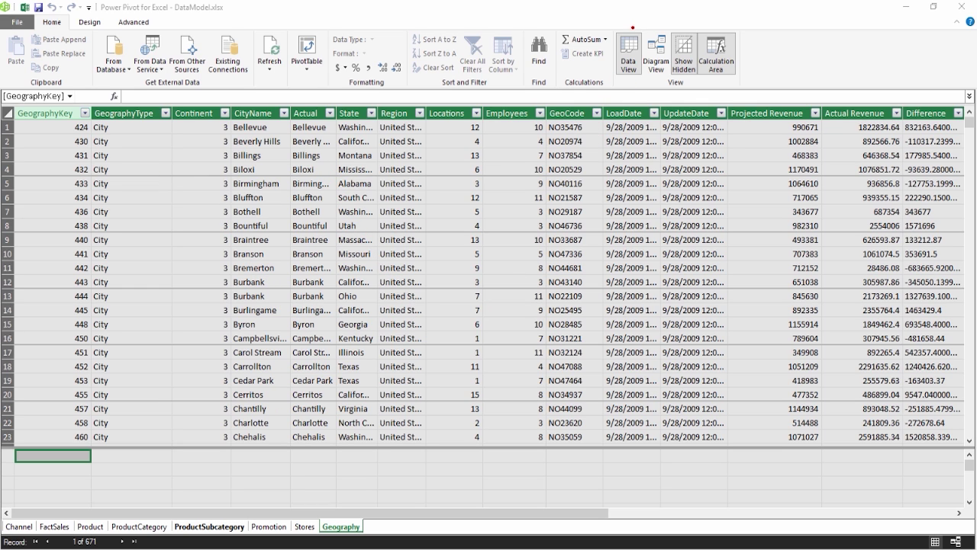
pyautogui.moveTo(631, 15)
pyautogui.mouseDown()
pyautogui.moveTo(662, 93)
pyautogui.moveTo(680, 98)
pyautogui.mouseUp()
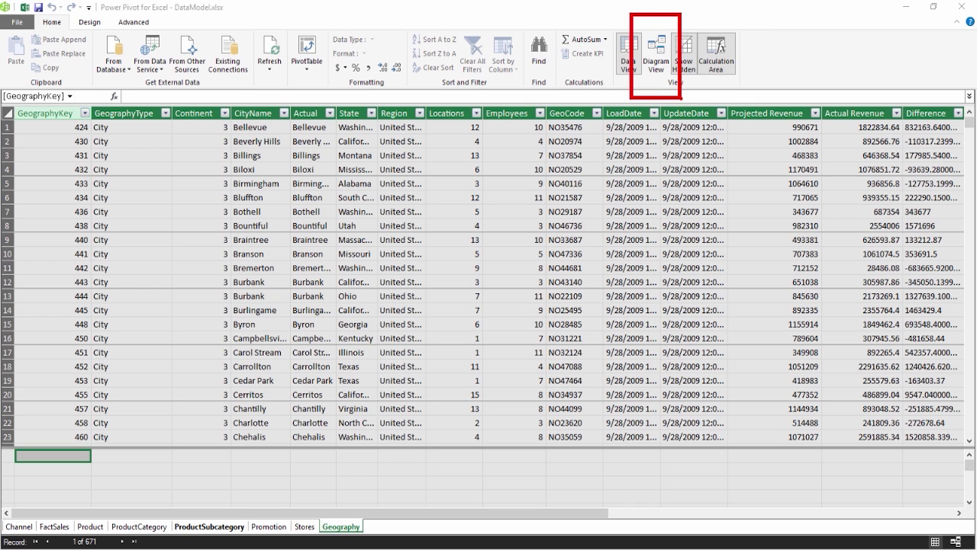
pyautogui.press('Escape')
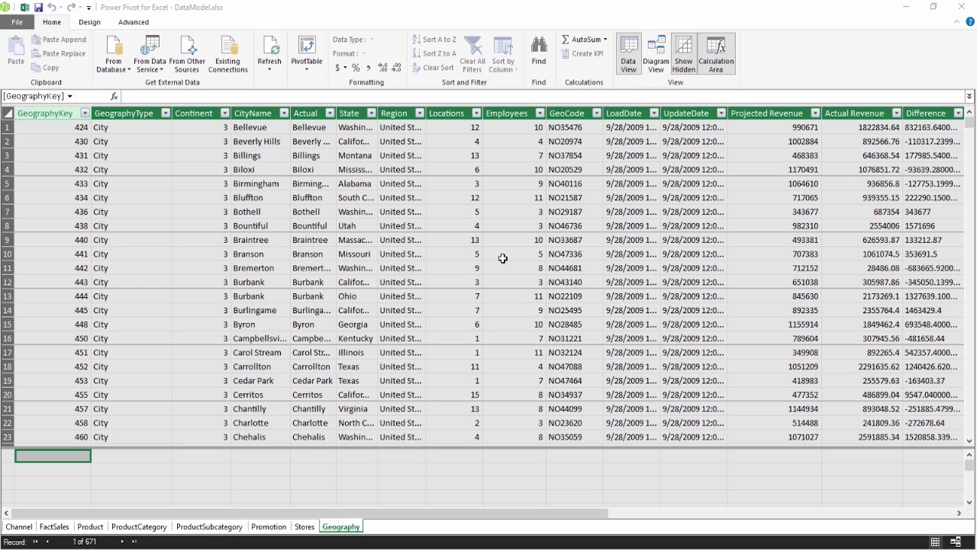
# Step: Show the Power Pivot data model in Diagram View, enlarge the FactSales table and move it toward the lower middle of the diagram
pyautogui.click(657, 57)
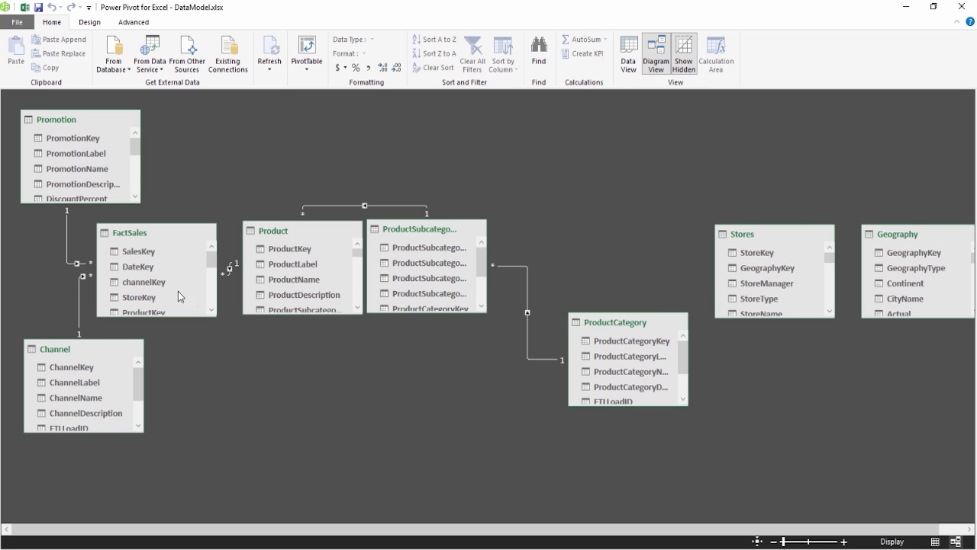
pyautogui.moveTo(149, 231); pyautogui.dragTo(152, 231)
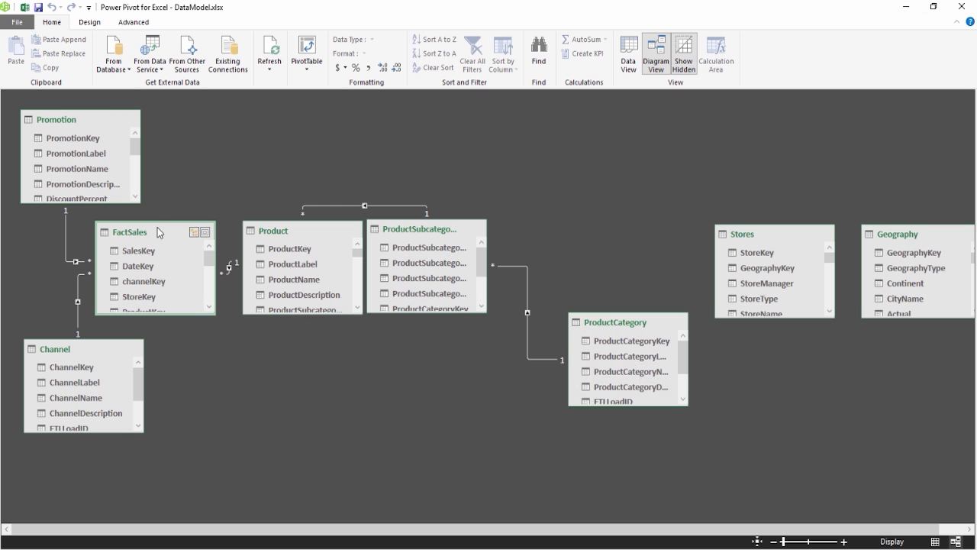
pyautogui.moveTo(215, 316); pyautogui.dragTo(333, 446)
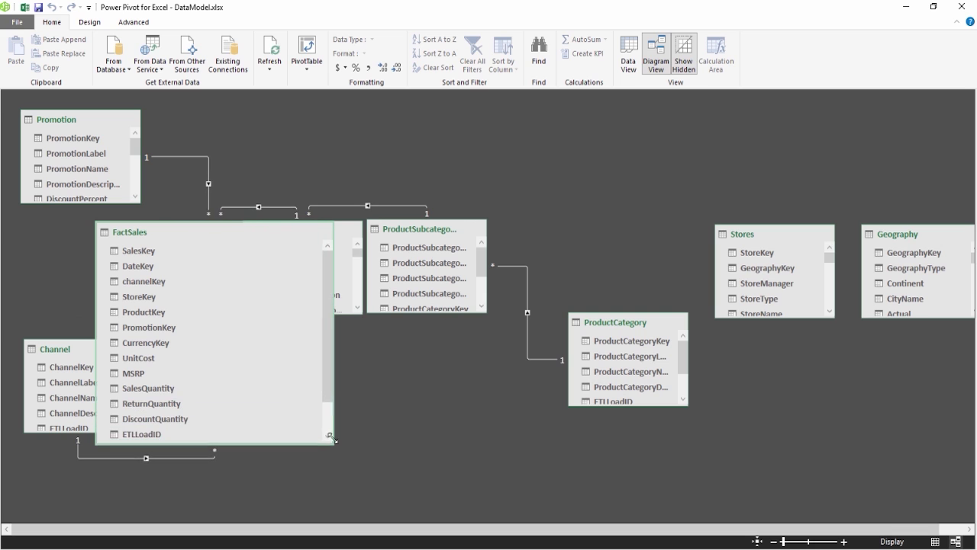
pyautogui.moveTo(207, 231); pyautogui.dragTo(401, 270)
# Step: Spread the surrounding tables above FactSales, with Product and ProductSubcategory at the upper right and Channel and Promotion at the upper left
pyautogui.moveTo(280, 235); pyautogui.dragTo(582, 127)
pyautogui.moveTo(423, 232); pyautogui.dragTo(793, 135)
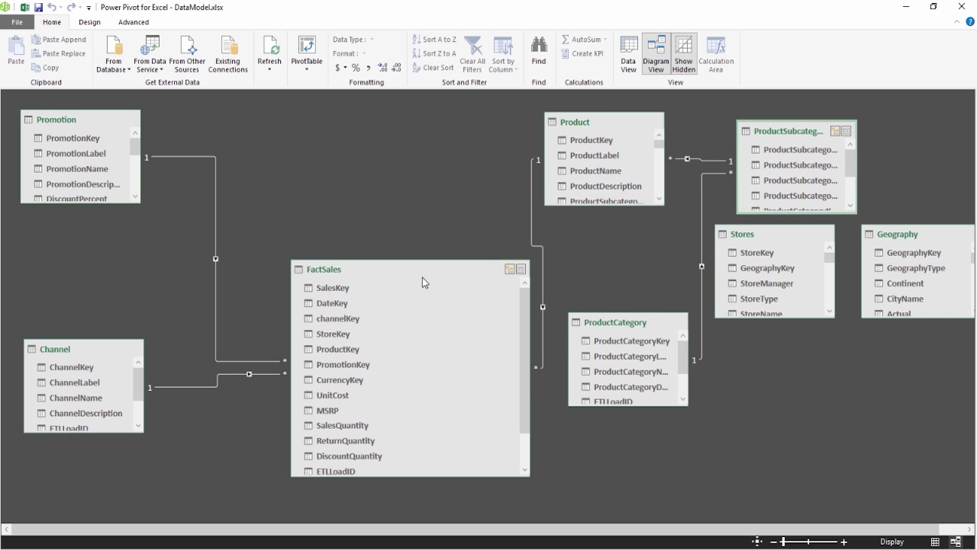
pyautogui.moveTo(380, 279); pyautogui.dragTo(384, 308)
pyautogui.moveTo(117, 115); pyautogui.dragTo(266, 108)
pyautogui.moveTo(84, 352); pyautogui.dragTo(78, 165)
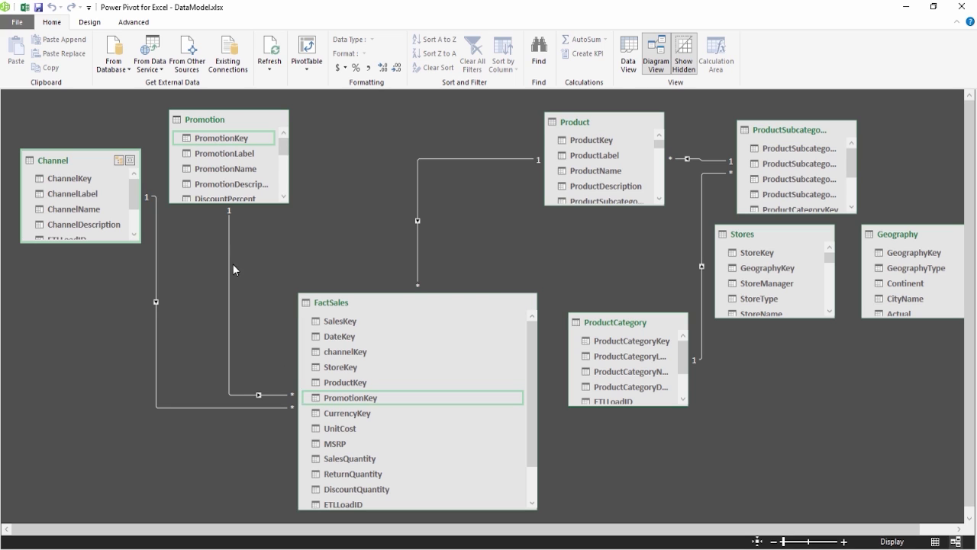
pyautogui.moveTo(218, 206); pyautogui.dragTo(221, 203)
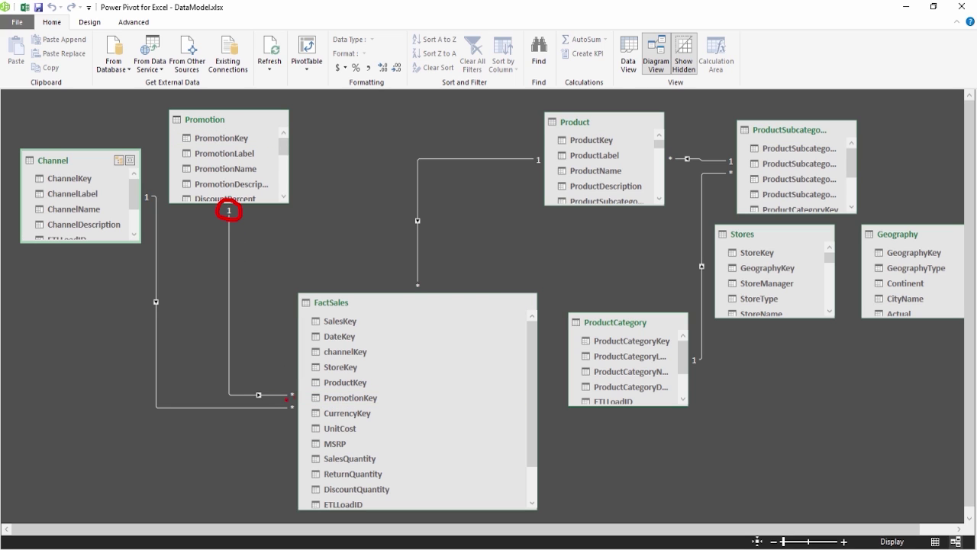
pyautogui.moveTo(298, 386)
pyautogui.mouseDown()
pyautogui.moveTo(288, 381)
pyautogui.moveTo(281, 398)
pyautogui.moveTo(300, 403)
pyautogui.moveTo(306, 382)
pyautogui.moveTo(293, 381)
pyautogui.mouseUp()
pyautogui.moveTo(267, 214)
pyautogui.mouseDown()
pyautogui.moveTo(265, 271)
pyautogui.moveTo(262, 257)
pyautogui.mouseUp()
pyautogui.write('One')
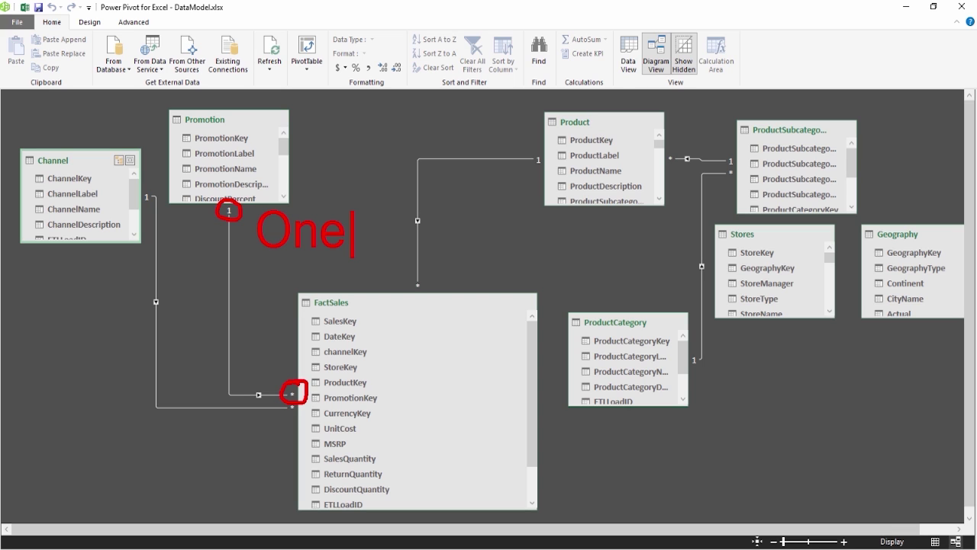
pyautogui.write(' to')
pyautogui.press('Return')
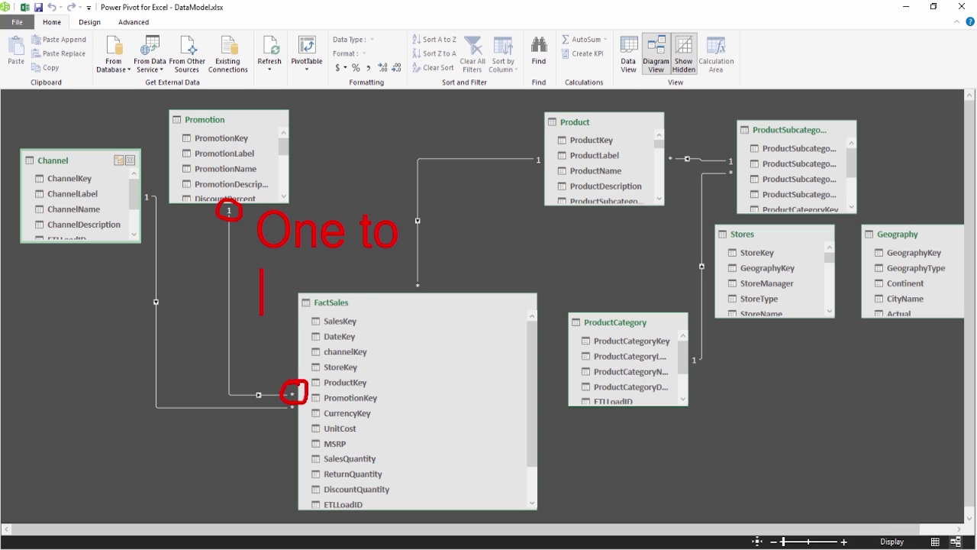
pyautogui.write('Many')
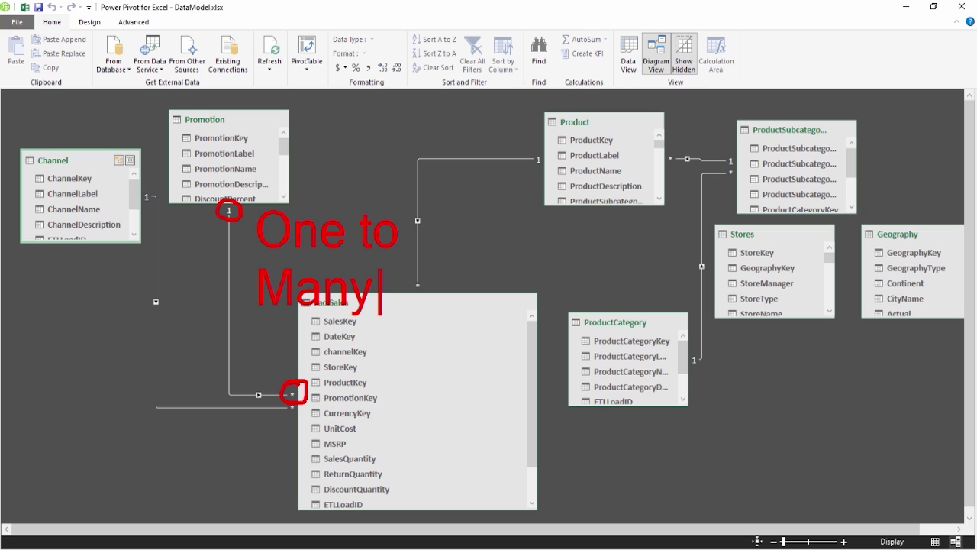
pyautogui.press('Escape')
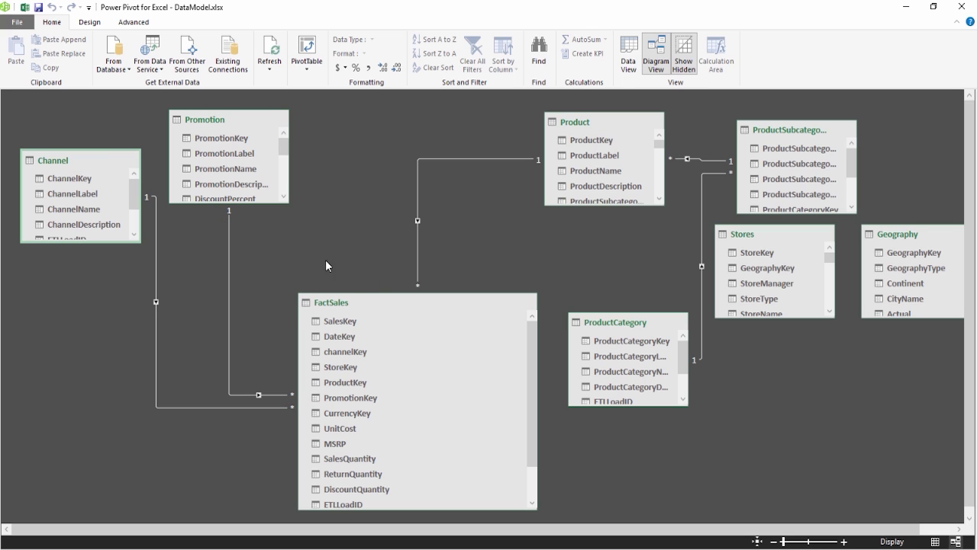
# Step: Extend the FactSales table upward and to the left in the diagram to fit all its fields from SalesKey to UpdateDate
pyautogui.moveTo(390, 301); pyautogui.dragTo(402, 301)
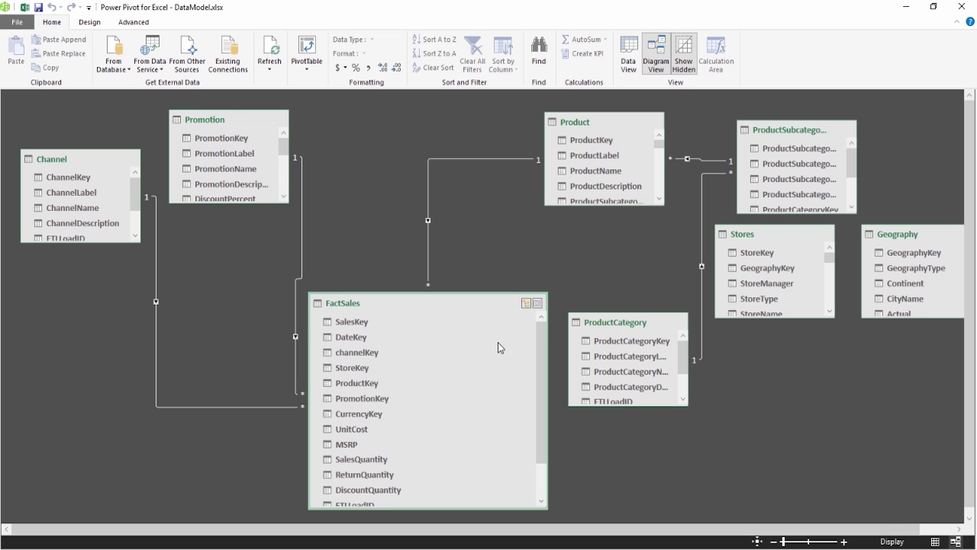
pyautogui.scroll(-1, 497, 342)
pyautogui.moveTo(309, 293); pyautogui.dragTo(287, 252)
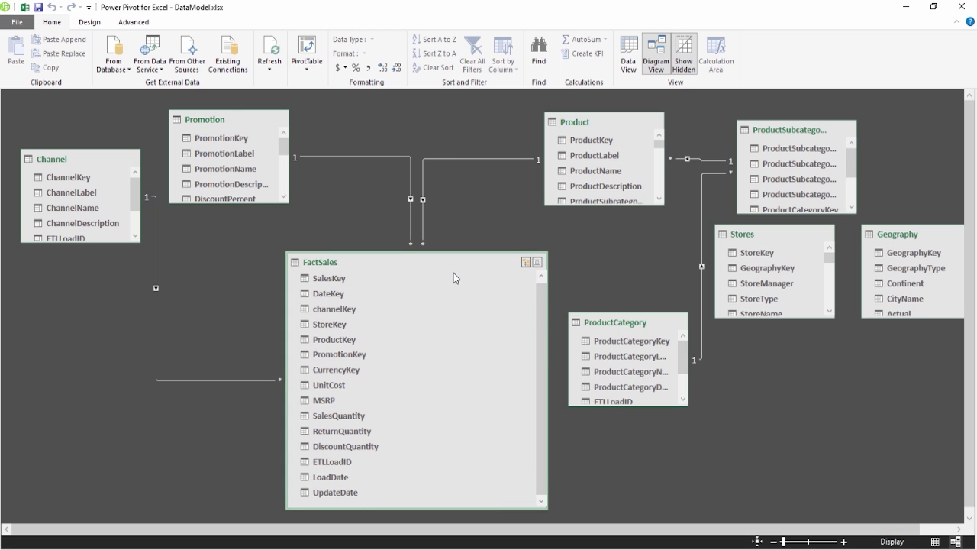
# Step: Arrange the Product, ProductSubcategory and ProductCategory tables in one row across the upper right of the diagram
pyautogui.click(622, 325)
pyautogui.moveTo(609, 330); pyautogui.dragTo(916, 134)
pyautogui.moveTo(586, 123); pyautogui.dragTo(605, 156)
pyautogui.moveTo(789, 137)
pyautogui.mouseDown()
pyautogui.moveTo(766, 136)
pyautogui.moveTo(776, 136)
pyautogui.mouseUp()
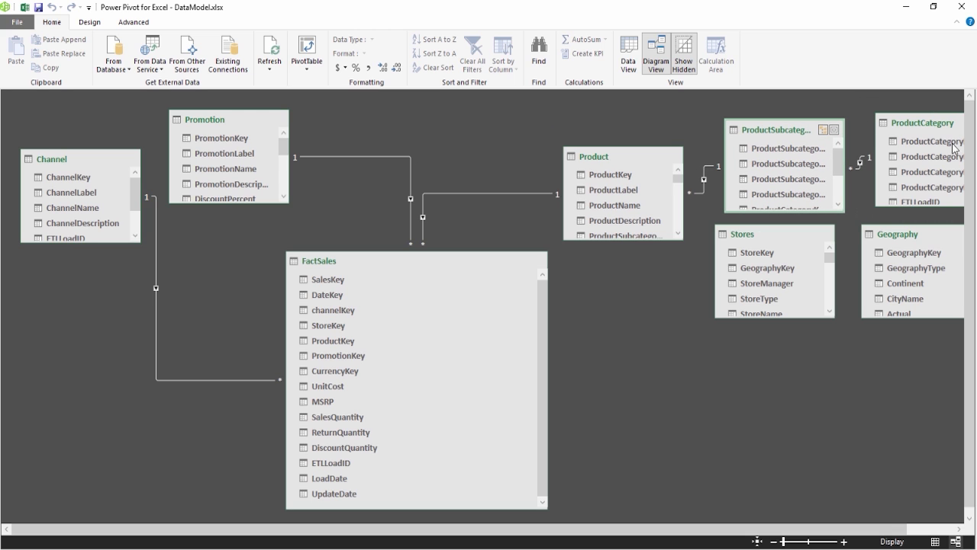
# Step: Place the Stores and Geography tables side by side below the product tables, and fit the whole diagram to the screen
pyautogui.moveTo(763, 254); pyautogui.dragTo(801, 358)
pyautogui.moveTo(893, 238); pyautogui.dragTo(912, 343)
pyautogui.moveTo(223, 116); pyautogui.dragTo(228, 117)
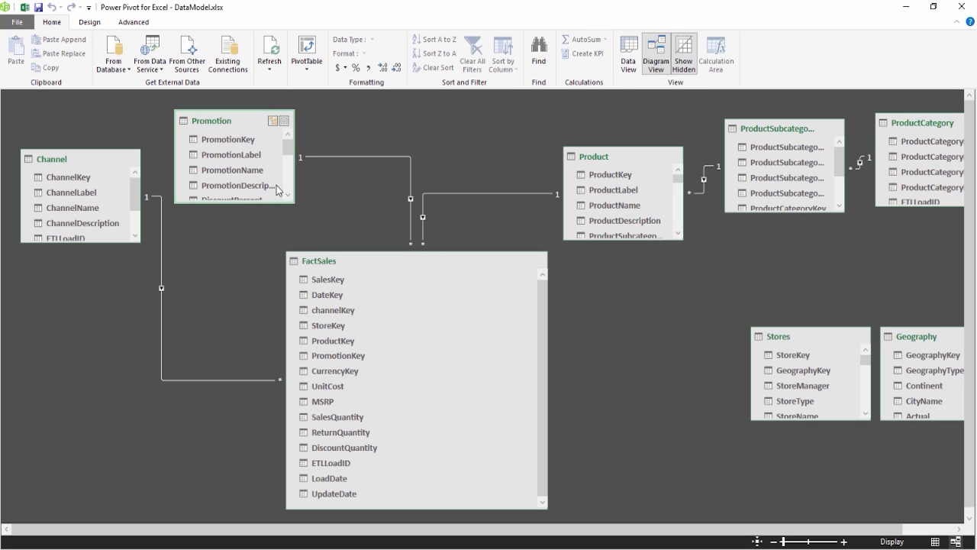
pyautogui.moveTo(803, 338); pyautogui.dragTo(705, 310)
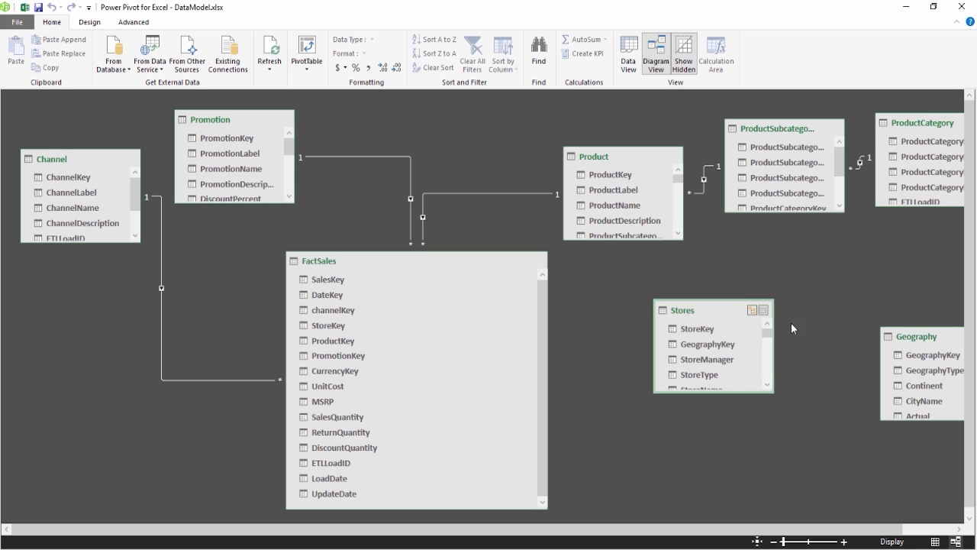
pyautogui.moveTo(930, 341); pyautogui.dragTo(837, 314)
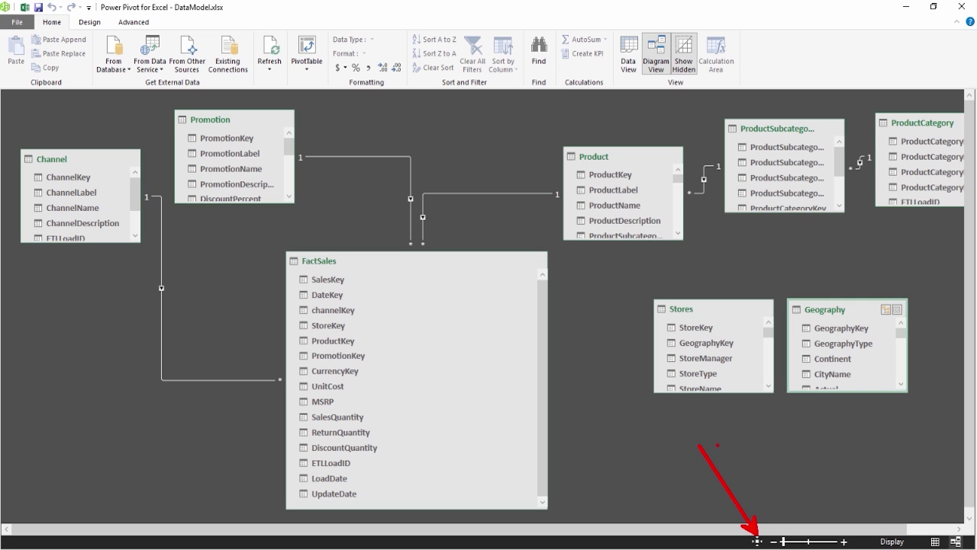
pyautogui.click(757, 541)
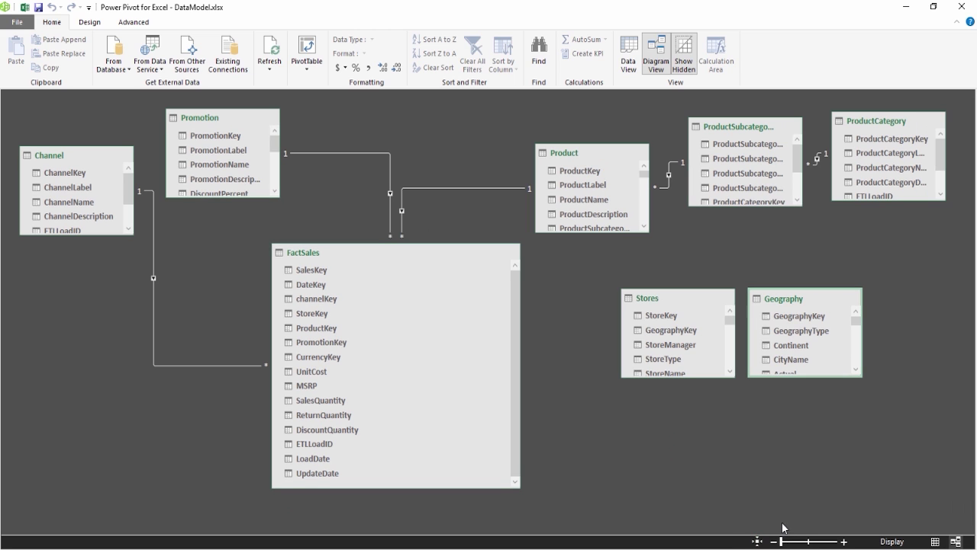
pyautogui.moveTo(686, 299)
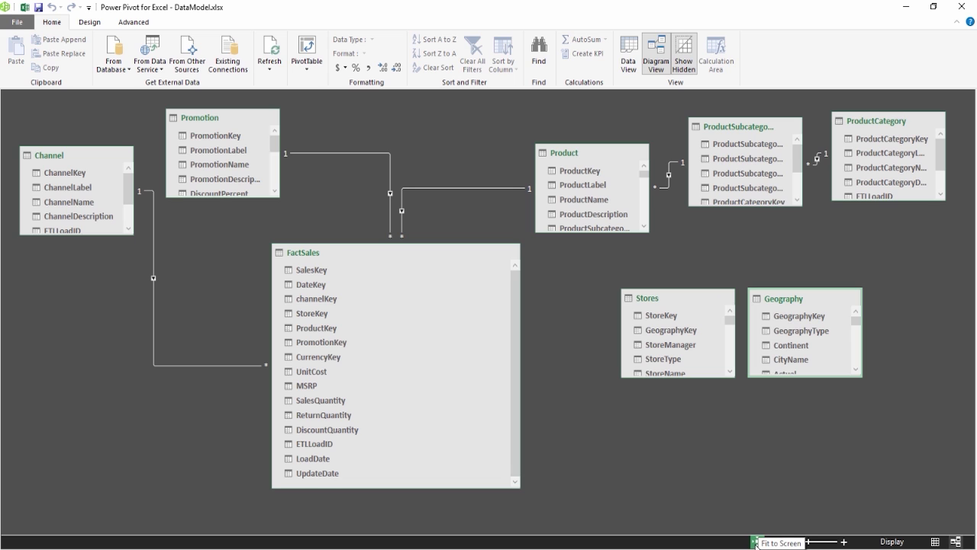
# Step: Move the Stores and Geography tables closer to FactSales, and relate FactSales to Stores through the StoreKey field
pyautogui.moveTo(672, 299); pyautogui.dragTo(621, 267)
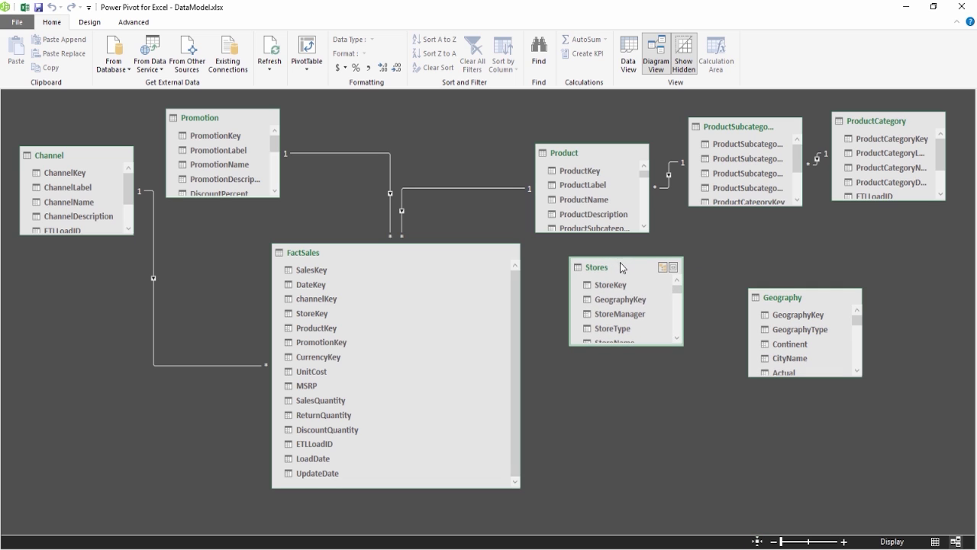
pyautogui.moveTo(802, 298); pyautogui.dragTo(699, 293)
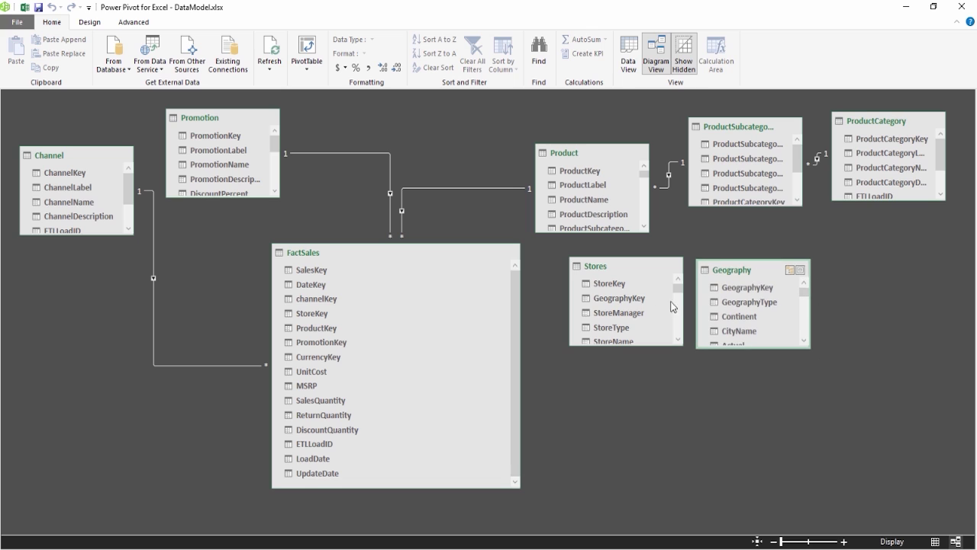
pyautogui.click(604, 285)
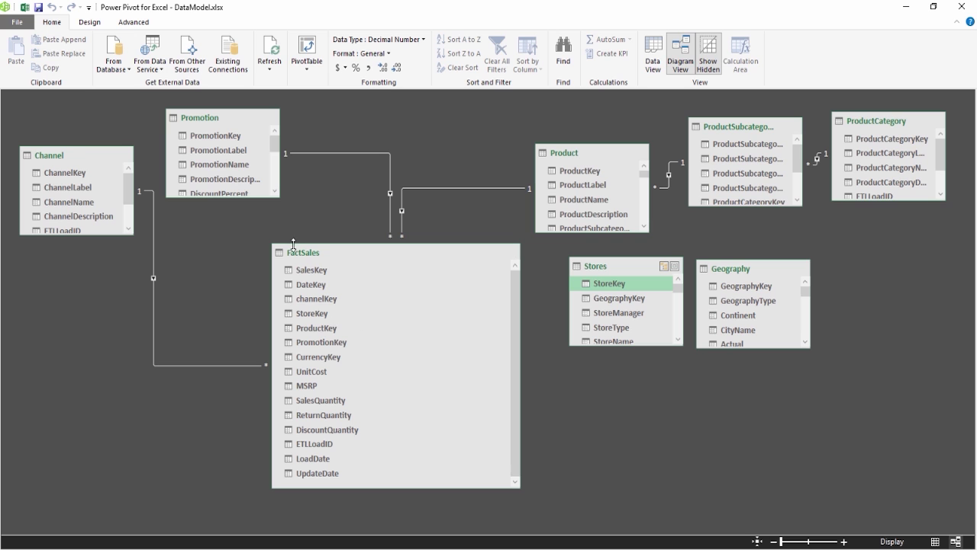
pyautogui.click(309, 313)
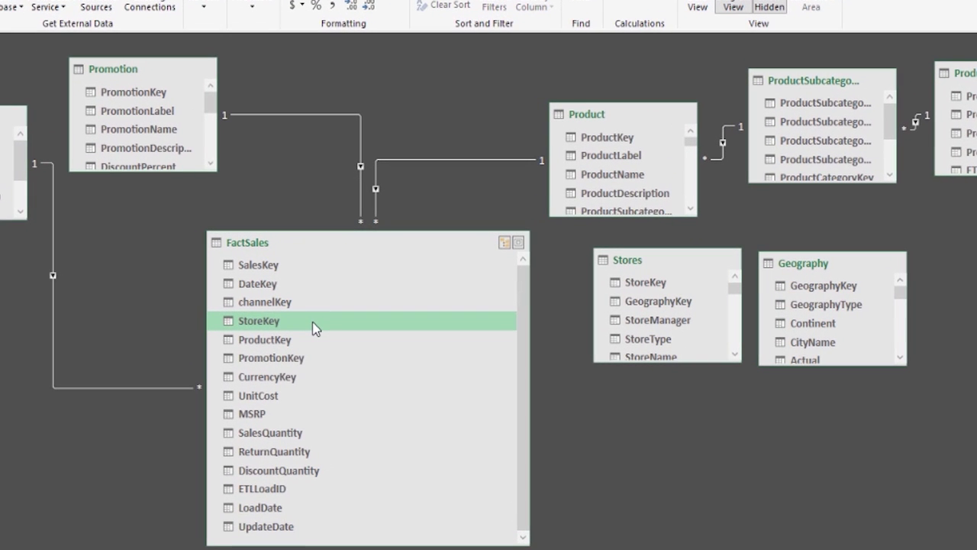
pyautogui.moveTo(319, 322); pyautogui.dragTo(631, 290)
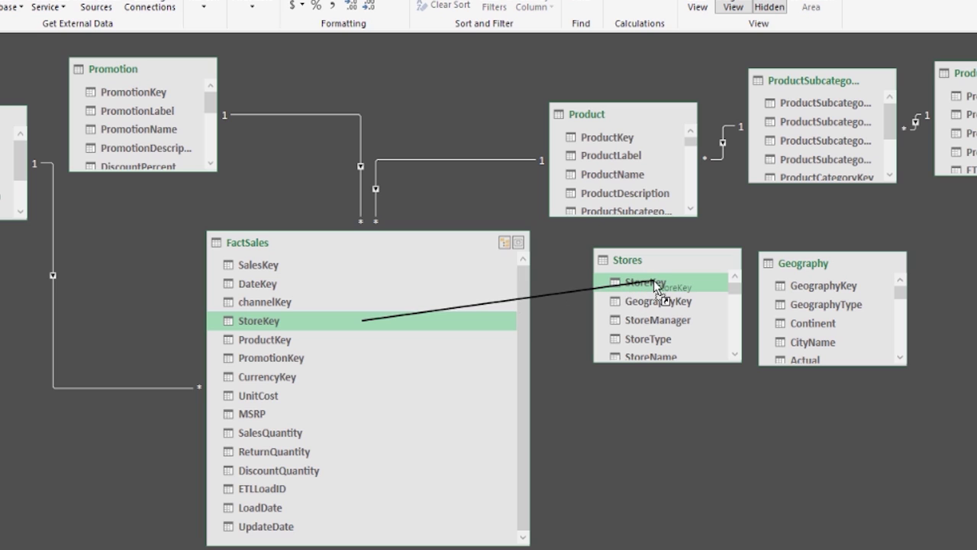
pyautogui.moveTo(655, 285); pyautogui.dragTo(685, 281)
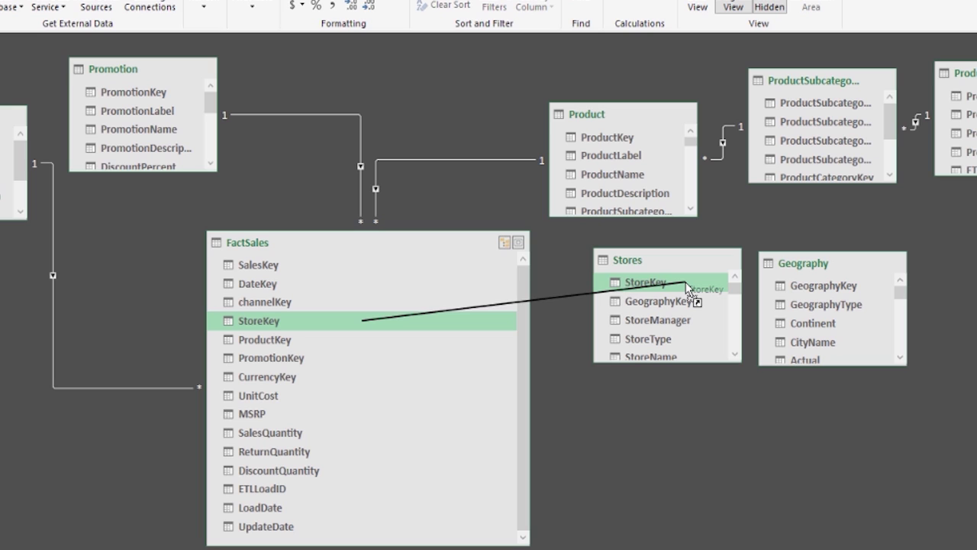
pyautogui.moveTo(686, 283); pyautogui.dragTo(686, 284)
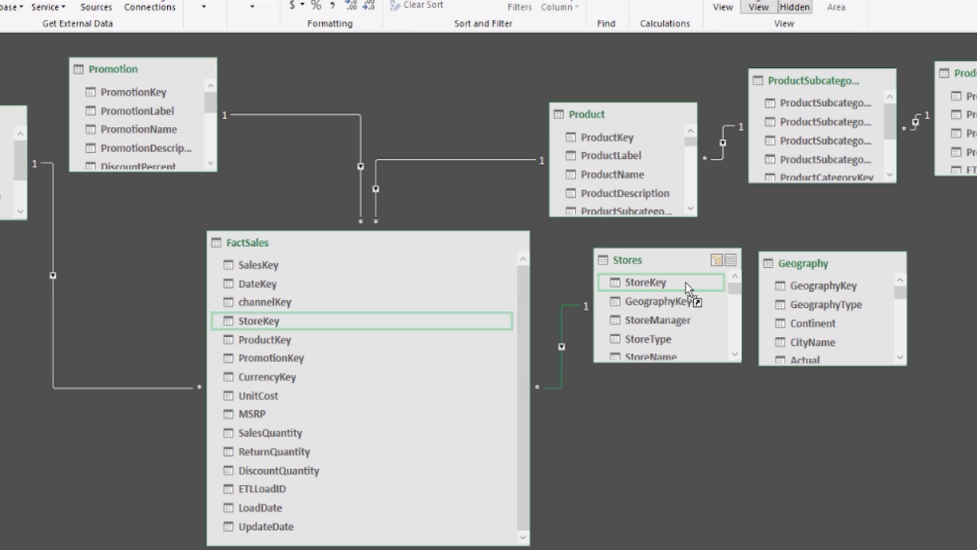
# Step: Relate Stores to Geography through the GeographyKey field, spacing the Geography table farther from Stores so the relationship line has room
pyautogui.click(660, 303)
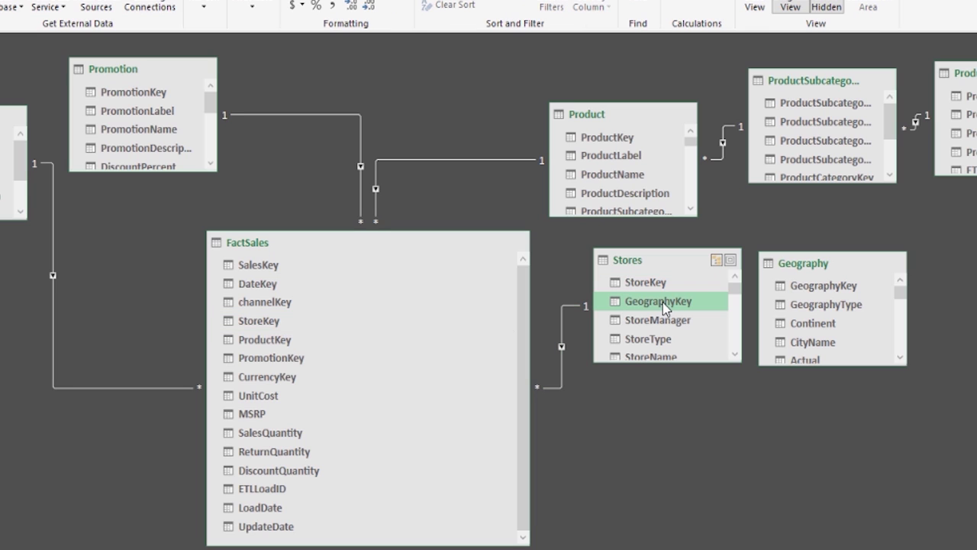
pyautogui.moveTo(803, 263); pyautogui.dragTo(830, 247)
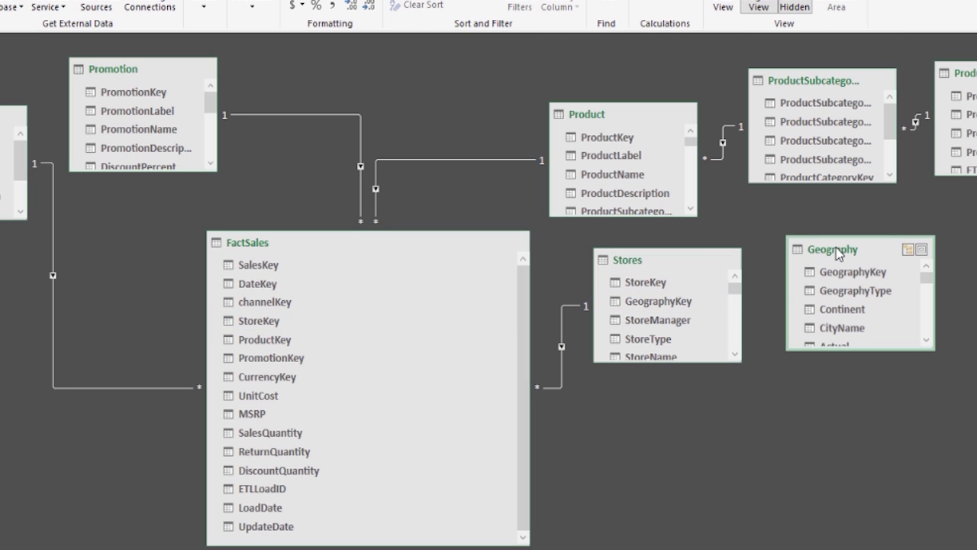
pyautogui.click(649, 305)
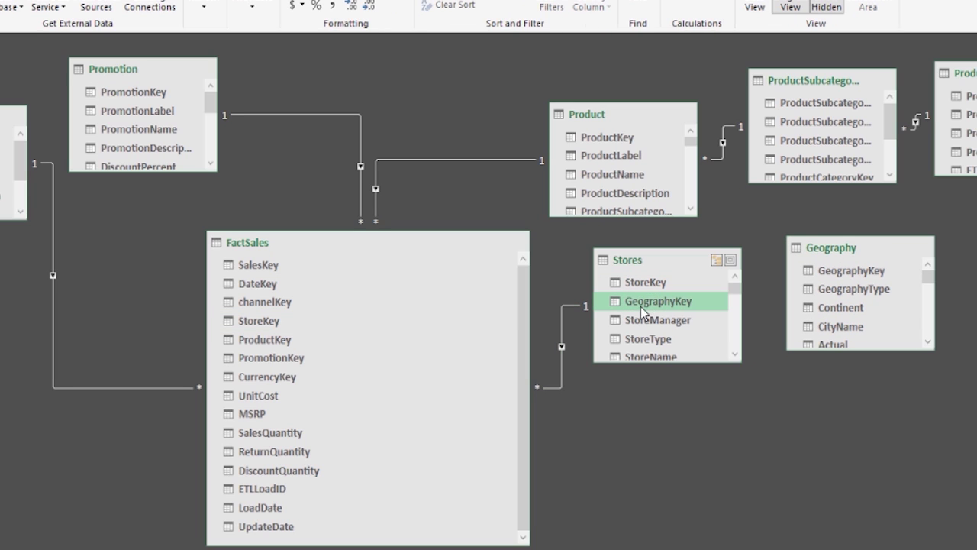
pyautogui.click(841, 271)
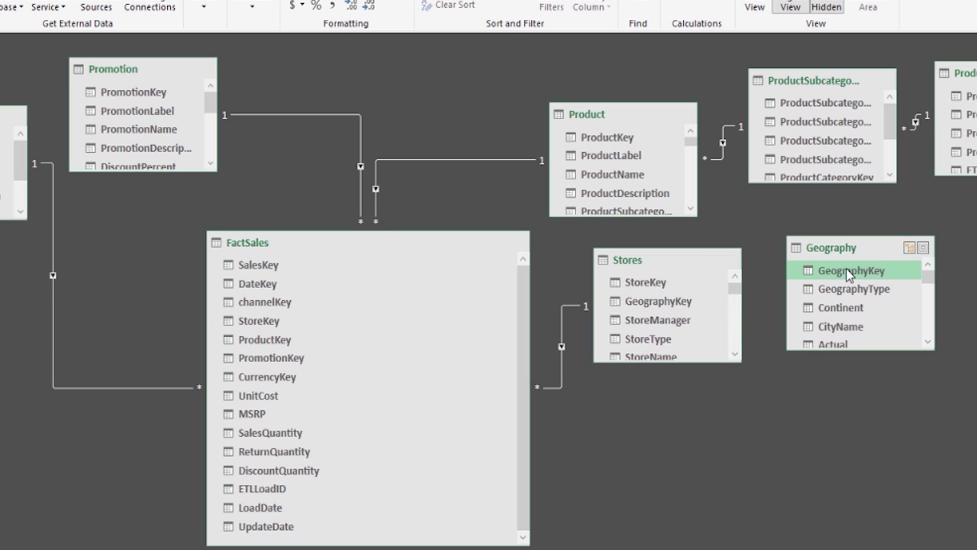
pyautogui.moveTo(656, 303); pyautogui.dragTo(835, 276)
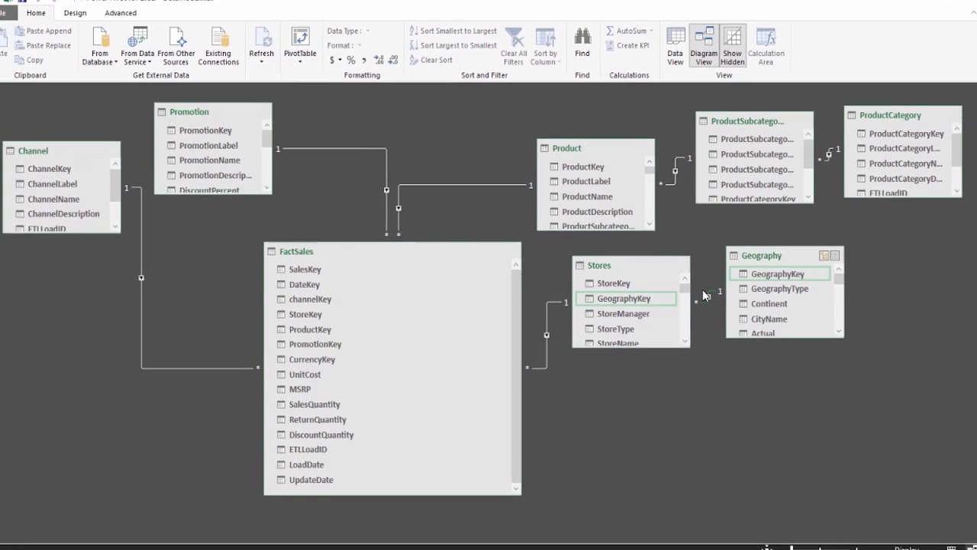
pyautogui.click(545, 324)
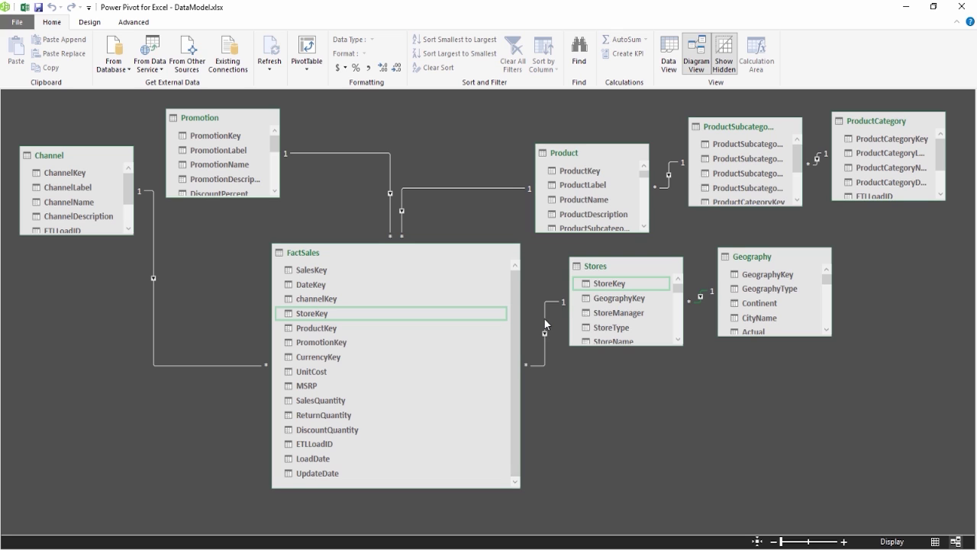
pyautogui.moveTo(753, 260); pyautogui.dragTo(796, 246)
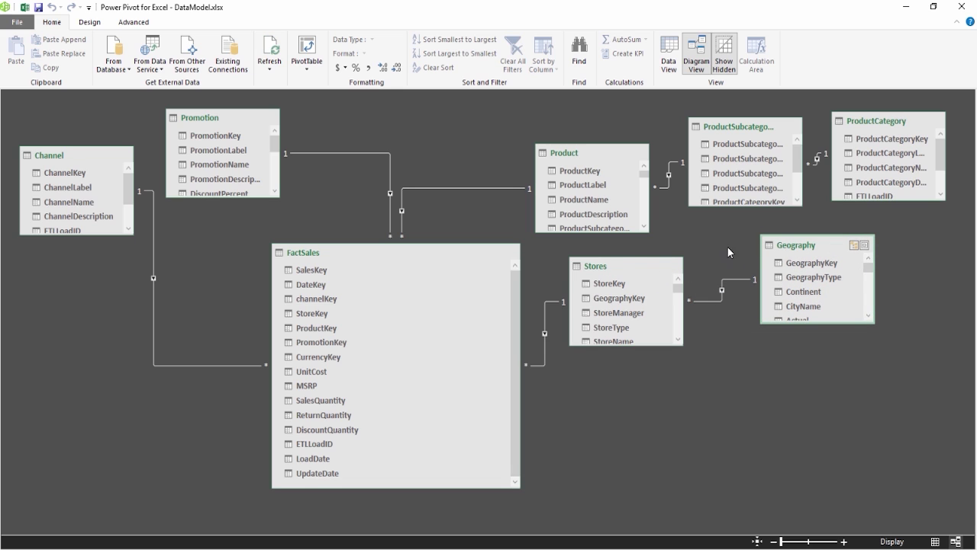
pyautogui.click(724, 300)
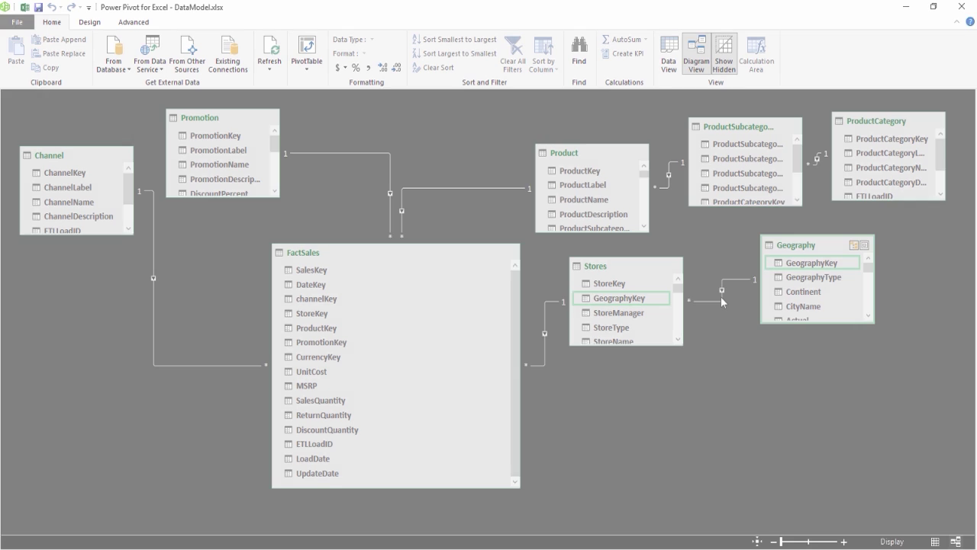
pyautogui.click(831, 453)
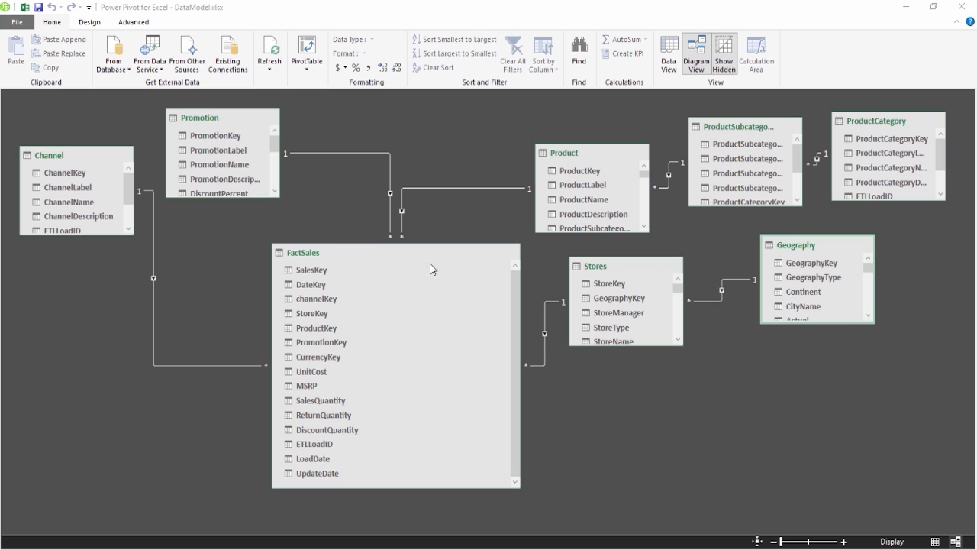
# Step: Switch to the DataModel workbook in Excel and examine the PivotTable's sales quantities by continent and the FactSales fields
pyautogui.moveTo(583, 549)
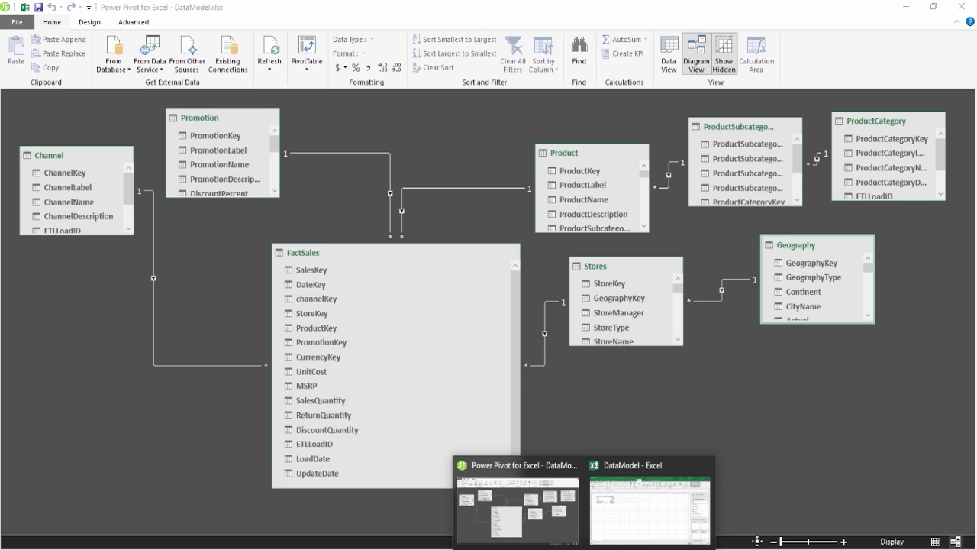
pyautogui.click(614, 527)
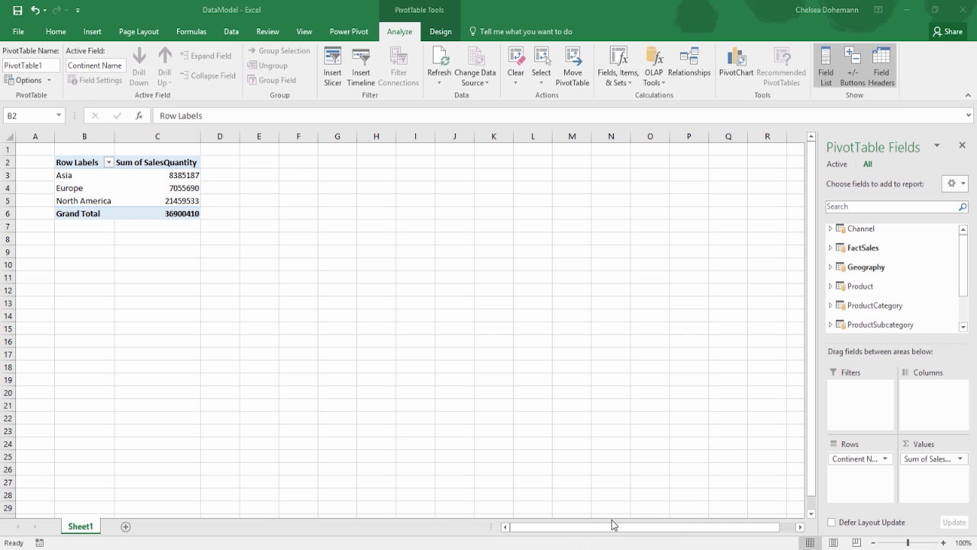
pyautogui.click(180, 175)
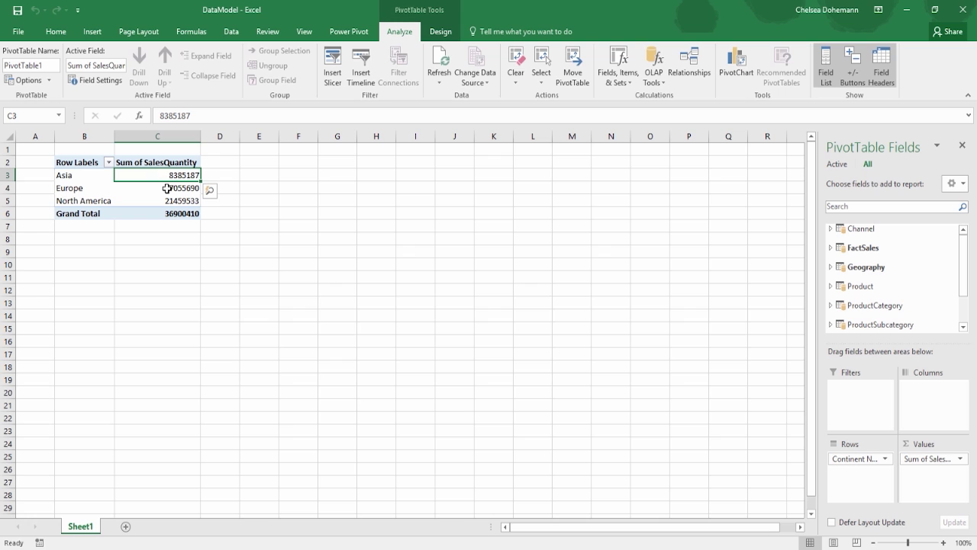
pyautogui.click(831, 247)
pyautogui.scroll(-2, 901, 294)
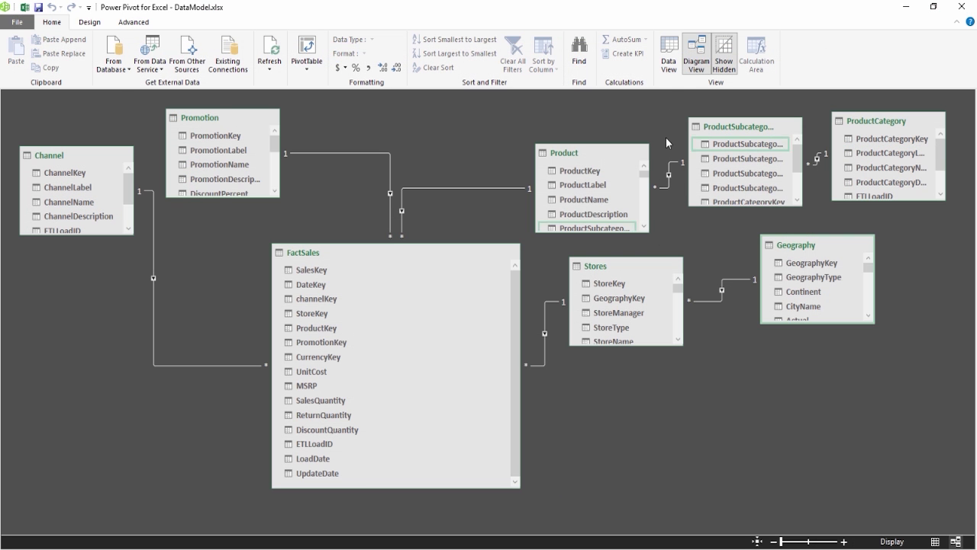
# Step: Show the model in Data View, open the FactSales table and locate its MSRP and SalesQuantity columns
pyautogui.click(670, 66)
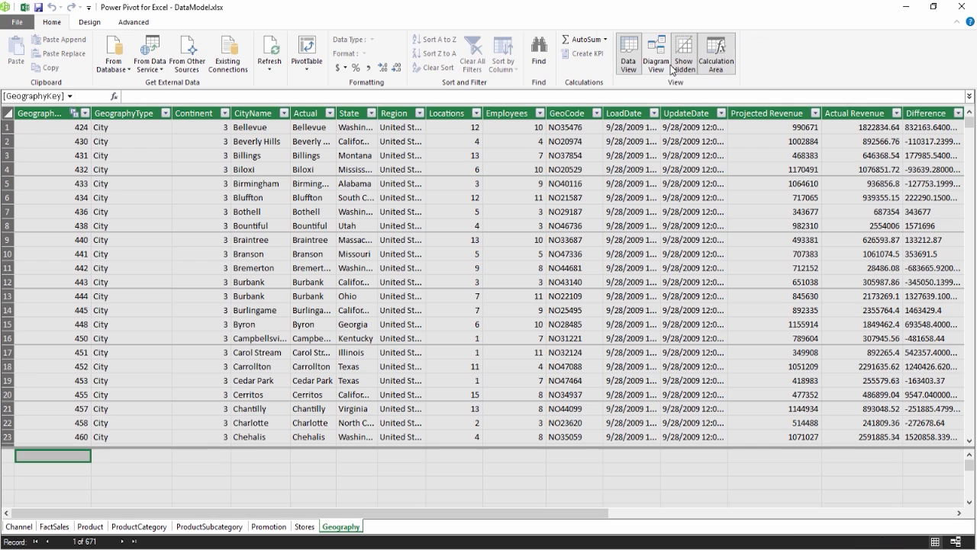
pyautogui.click(624, 70)
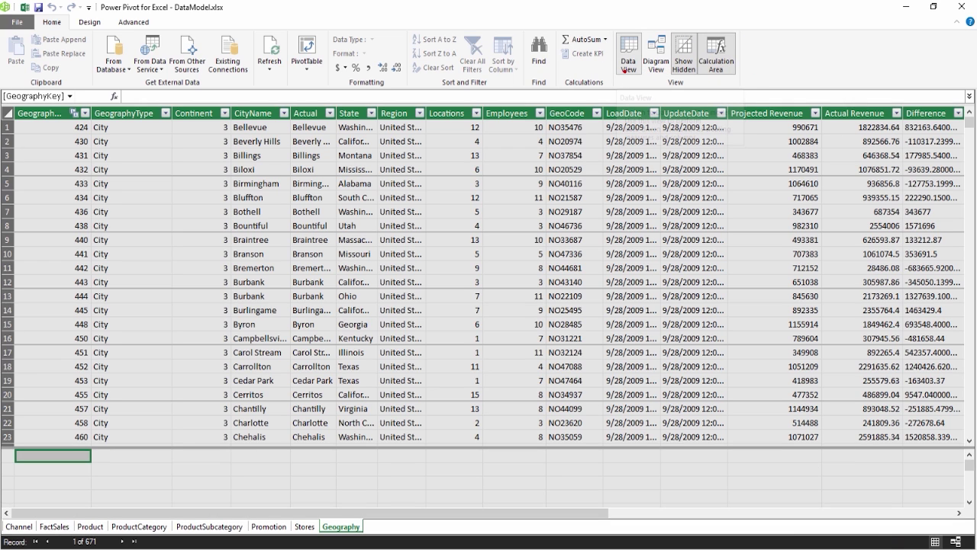
pyautogui.click(54, 526)
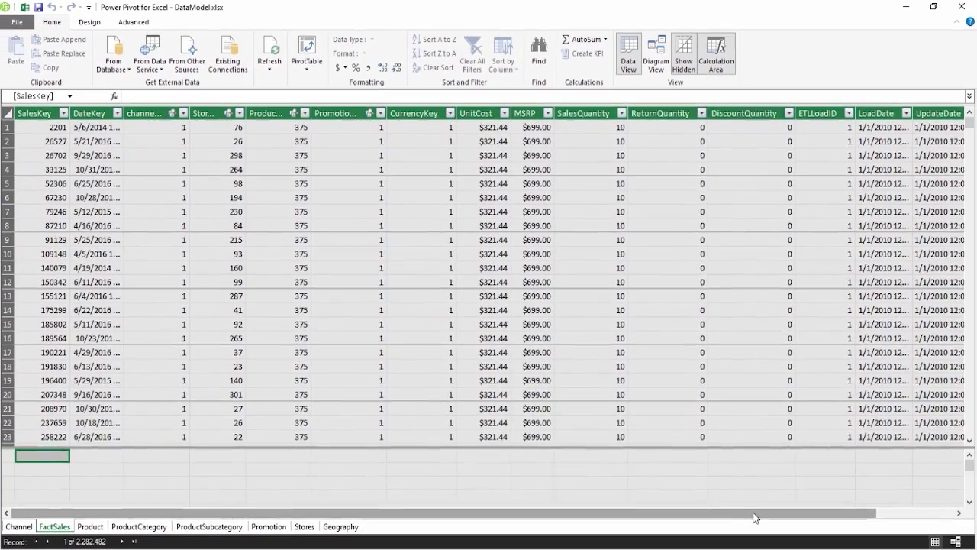
pyautogui.moveTo(753, 517); pyautogui.dragTo(832, 515)
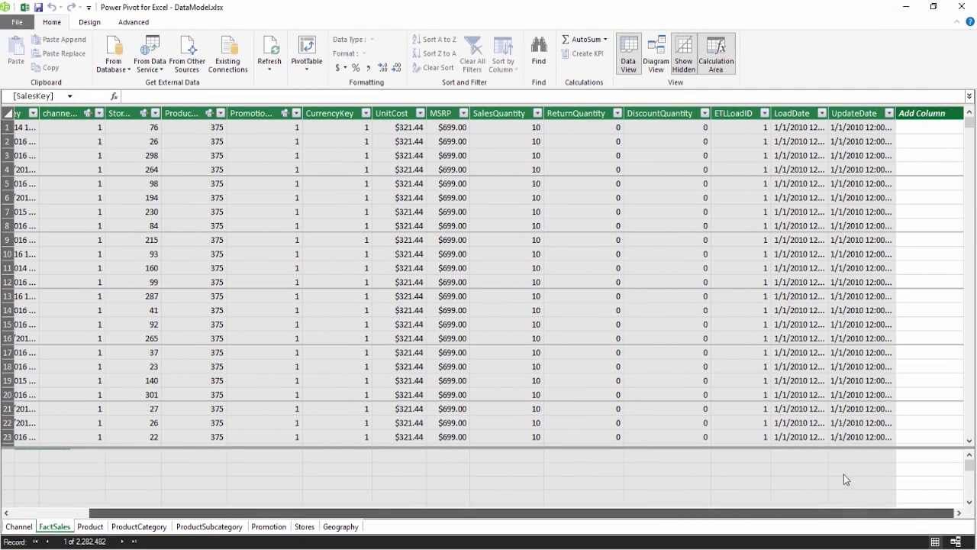
pyautogui.click(441, 112)
pyautogui.click(503, 112)
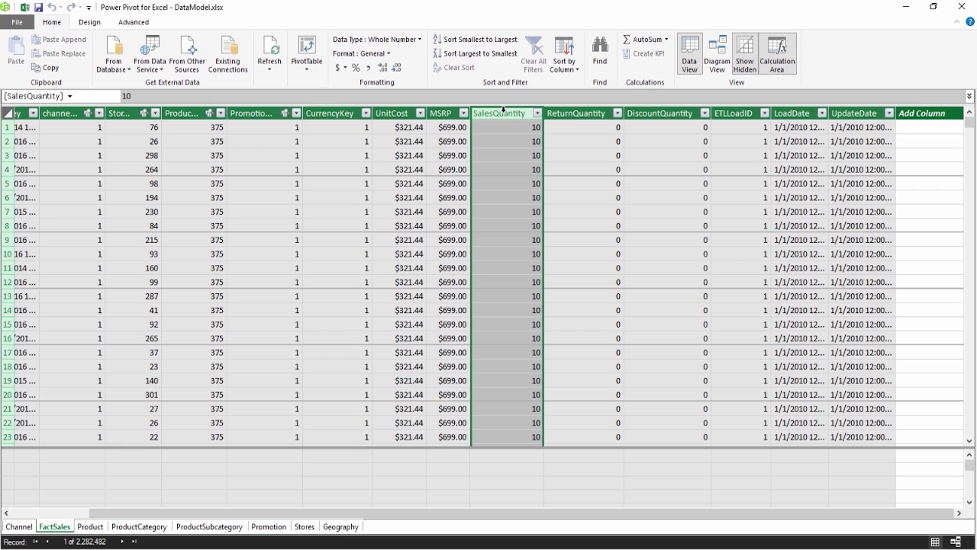
pyautogui.click(921, 113)
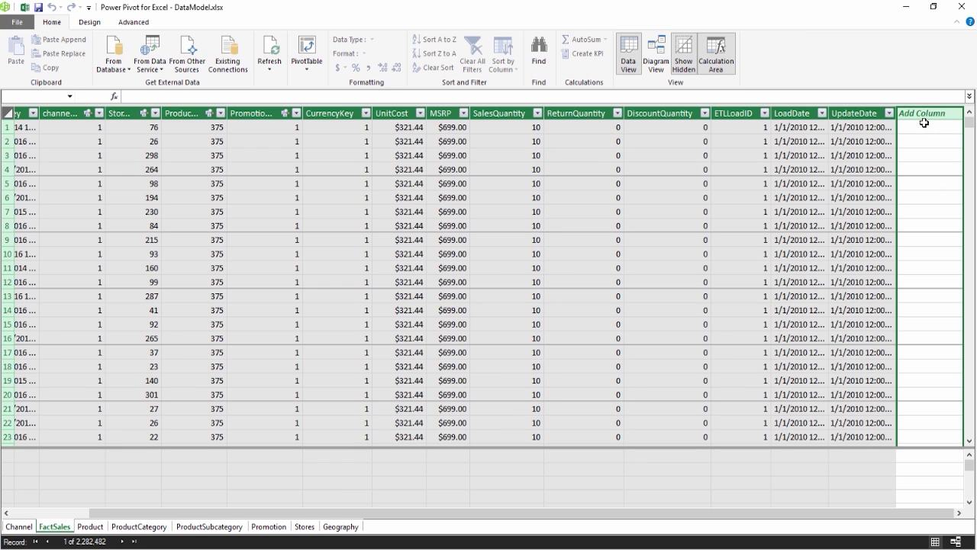
pyautogui.click(922, 126)
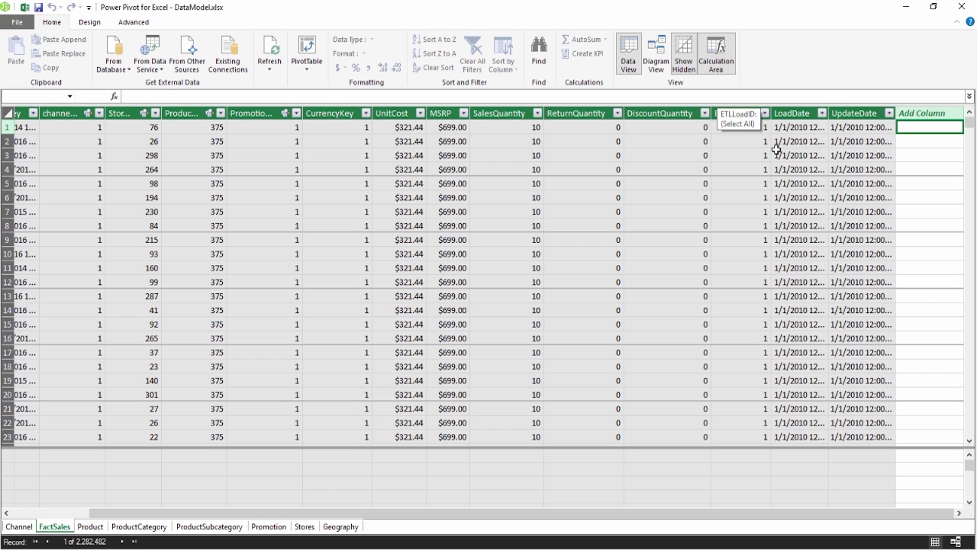
pyautogui.click(847, 135)
pyautogui.click(845, 147)
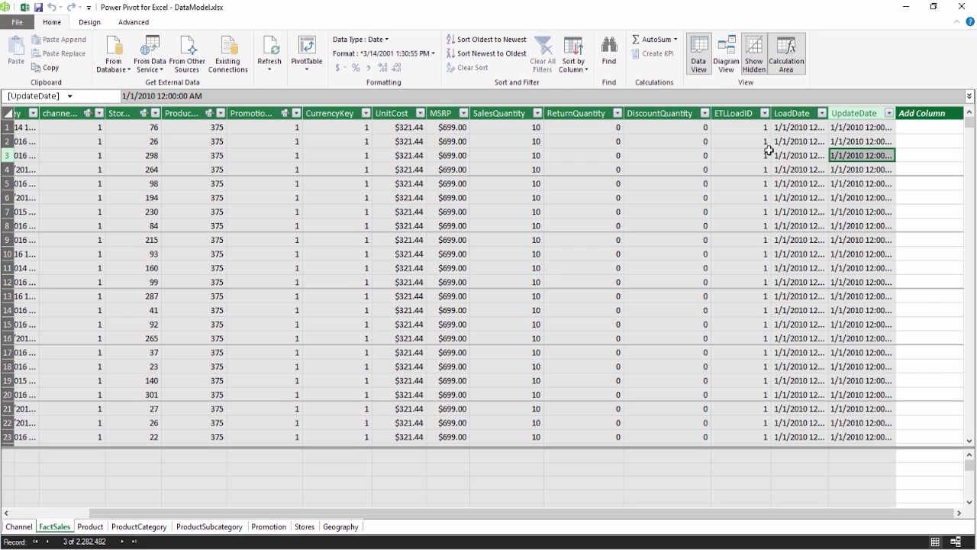
pyautogui.click(706, 143)
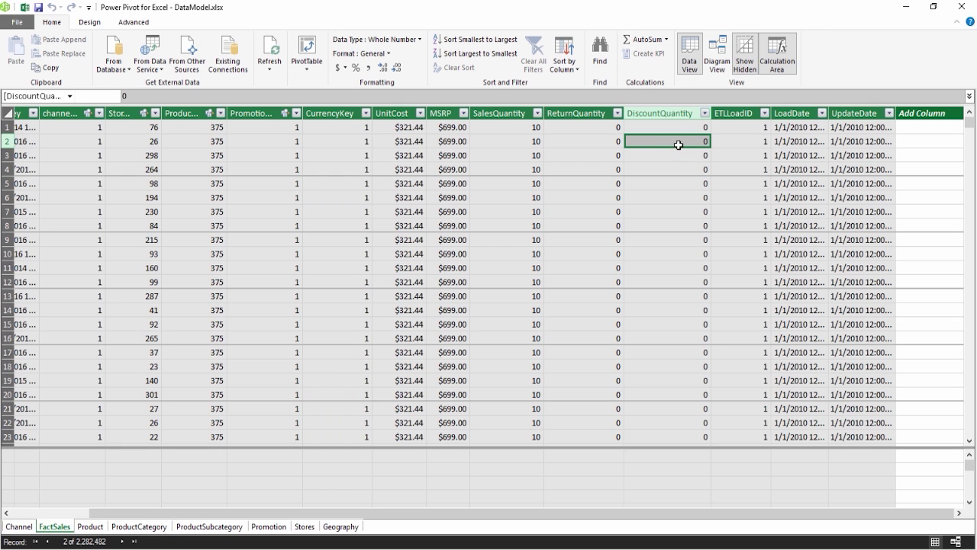
pyautogui.click(716, 141)
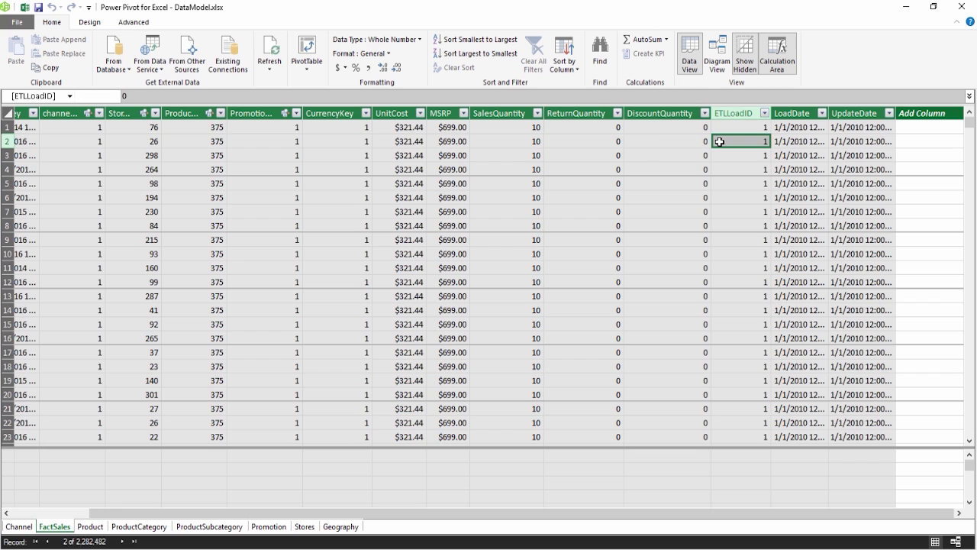
pyautogui.click(691, 140)
pyautogui.click(799, 142)
pyautogui.click(854, 141)
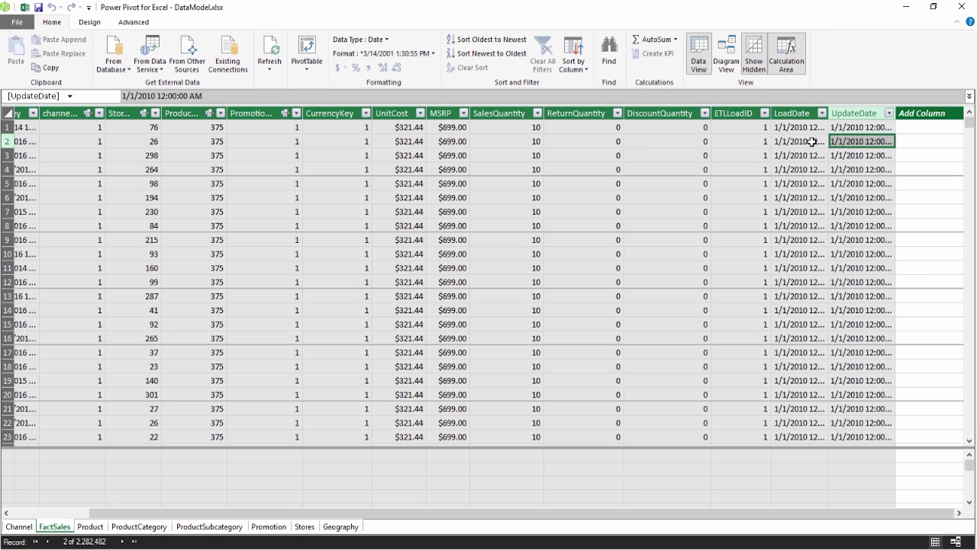
pyautogui.click(753, 145)
# Step: Add a calculated column to FactSales with the formula =[MSRP]*[SalesQuantity]
pyautogui.click(914, 128)
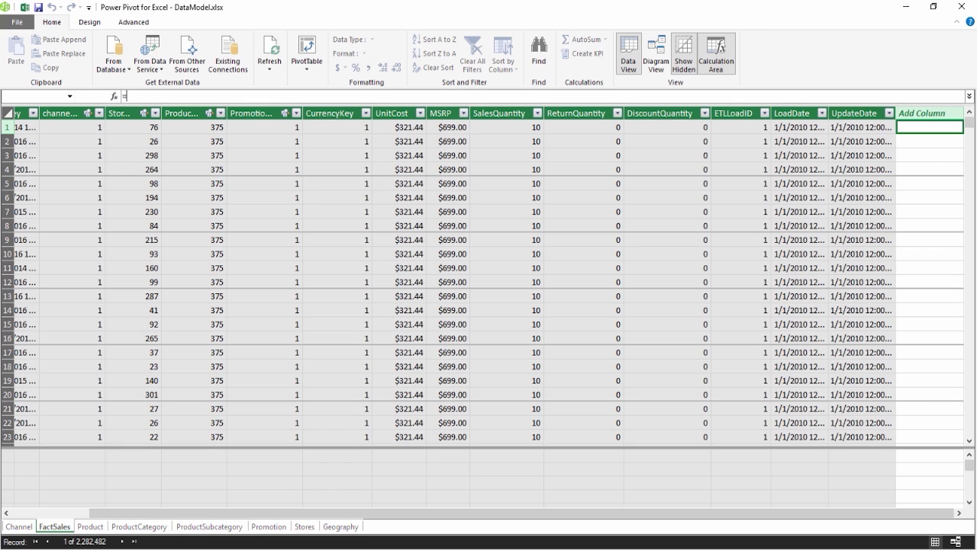
pyautogui.write('=')
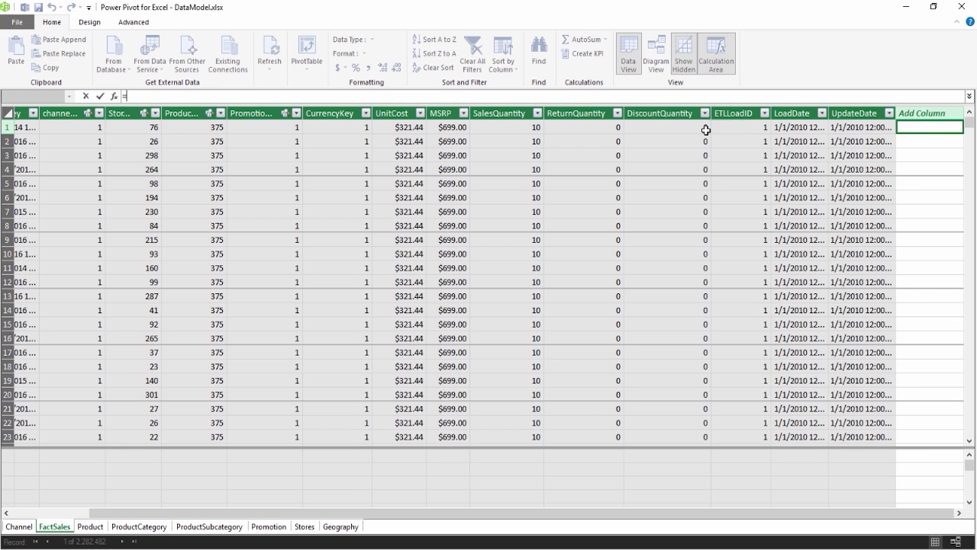
pyautogui.click(448, 128)
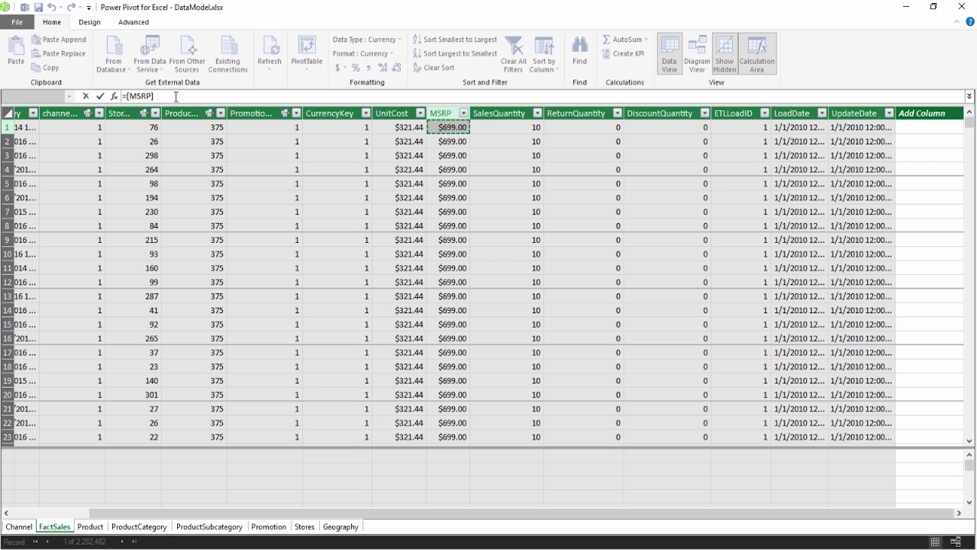
pyautogui.write('*')
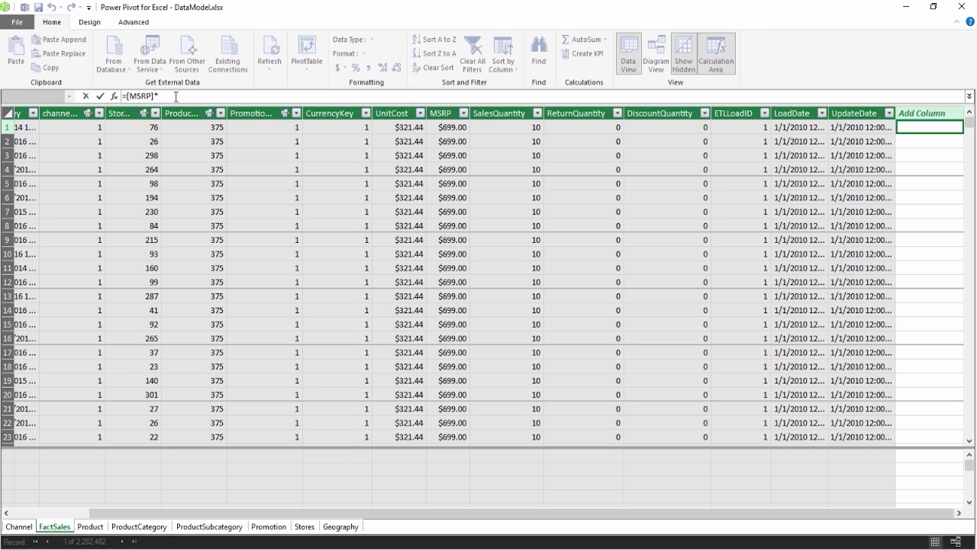
pyautogui.click(495, 137)
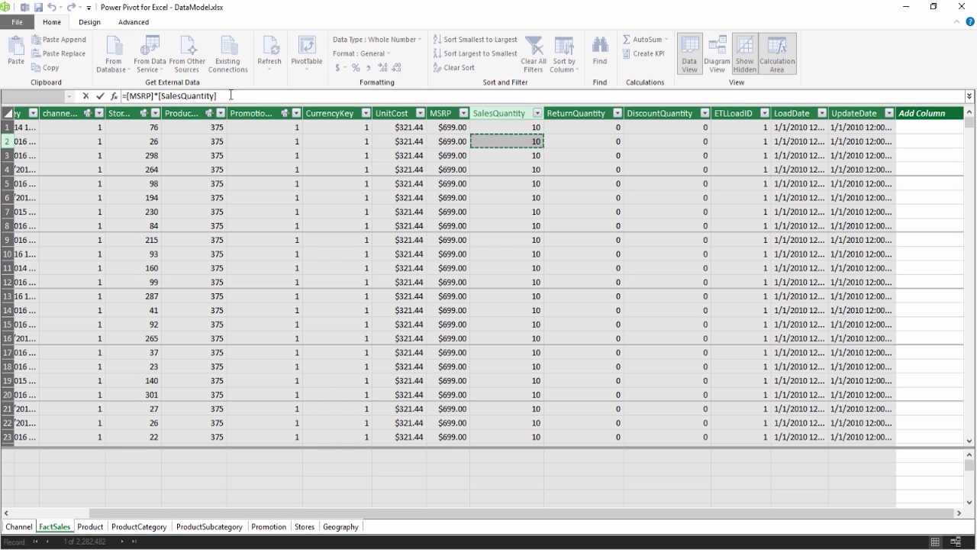
pyautogui.moveTo(230, 95); pyautogui.dragTo(122, 96)
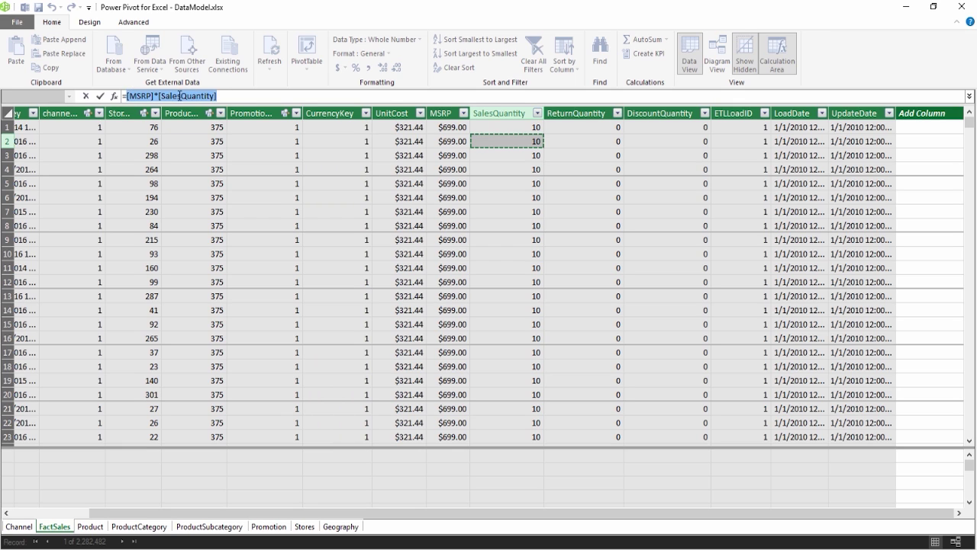
pyautogui.click(236, 95)
pyautogui.press('Return')
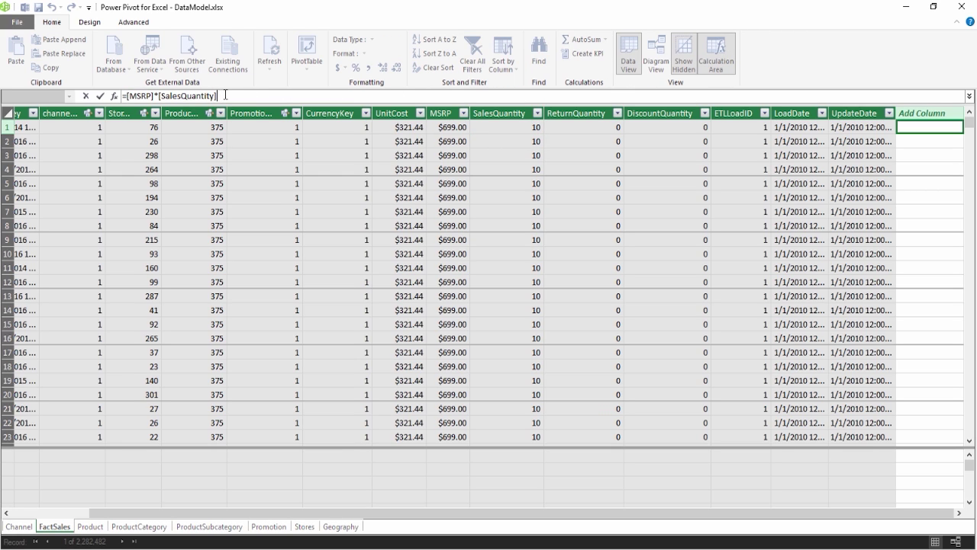
pyautogui.press('Escape')
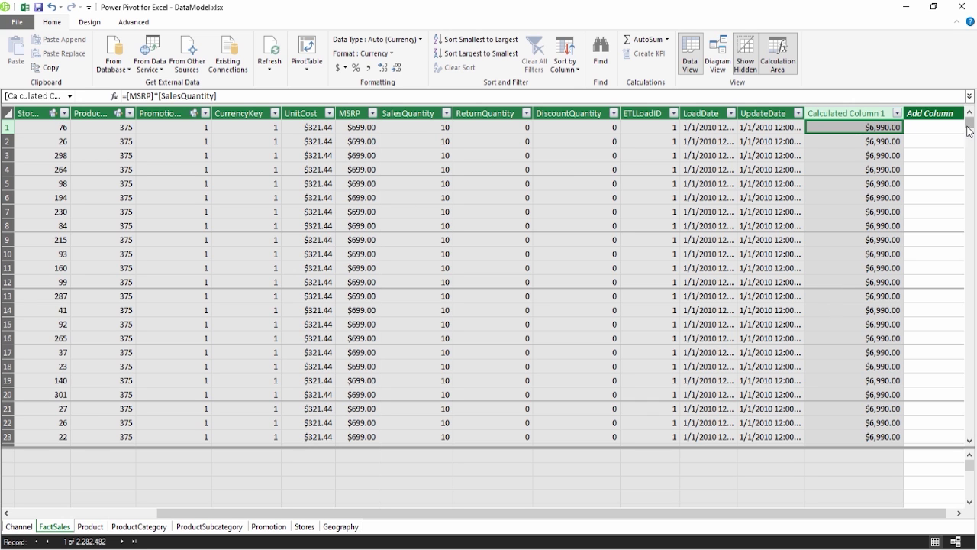
# Step: Rename the new MSRP-times-SalesQuantity calculated column in FactSales as SalesAmount
pyautogui.moveTo(968, 124); pyautogui.dragTo(969, 242)
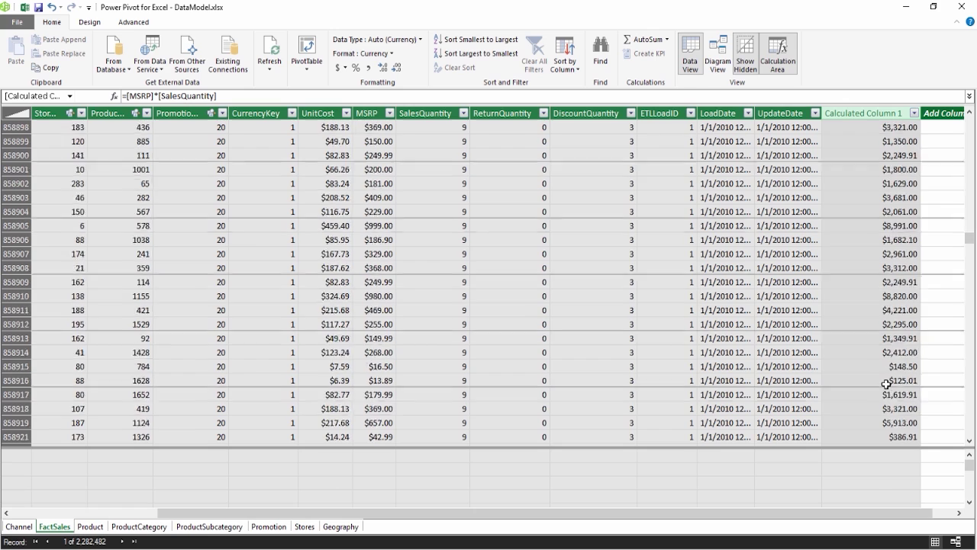
pyautogui.scroll(-7, 885, 375)
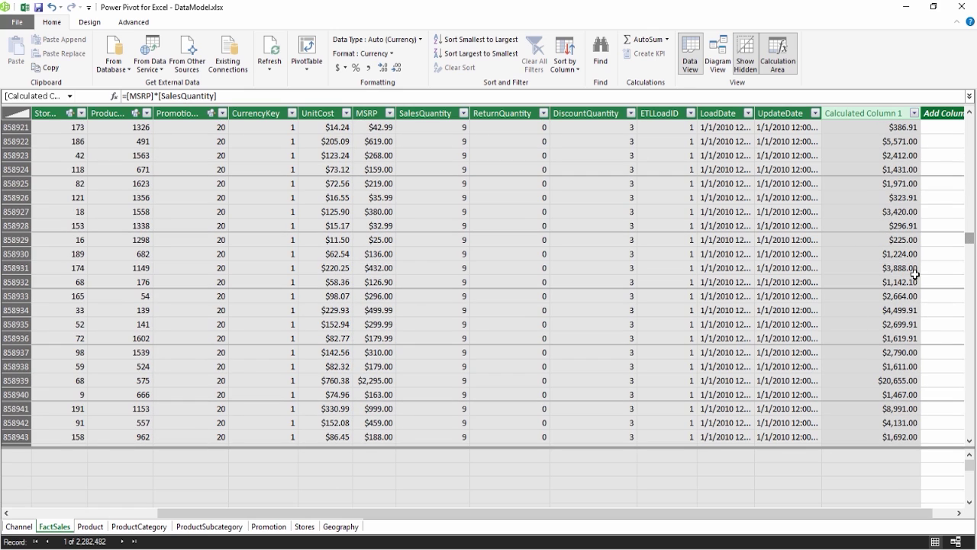
pyautogui.scroll(-3, 851, 325)
pyautogui.moveTo(969, 243); pyautogui.dragTo(969, 122)
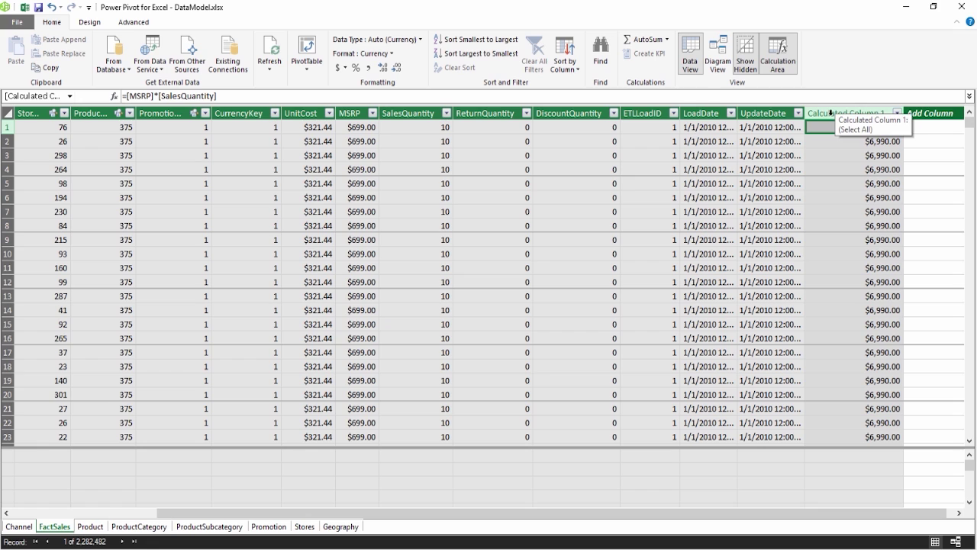
pyautogui.doubleClick(868, 112)
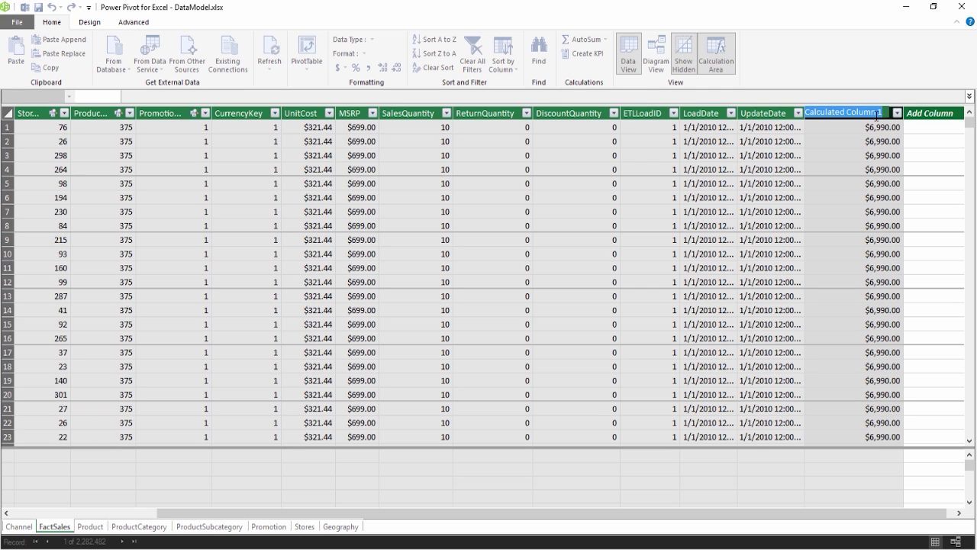
pyautogui.write('Ssles')
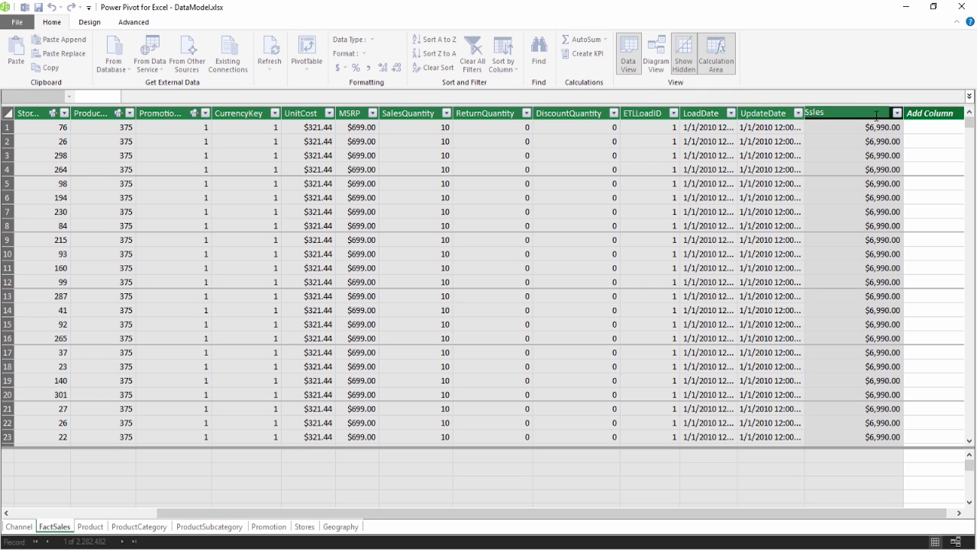
pyautogui.write('Amount')
pyautogui.press('Return')
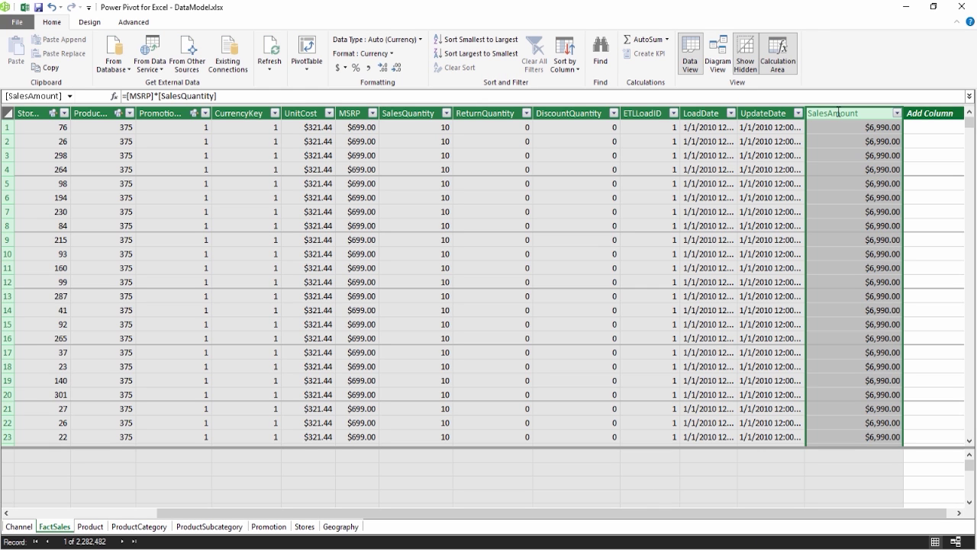
pyautogui.click(846, 126)
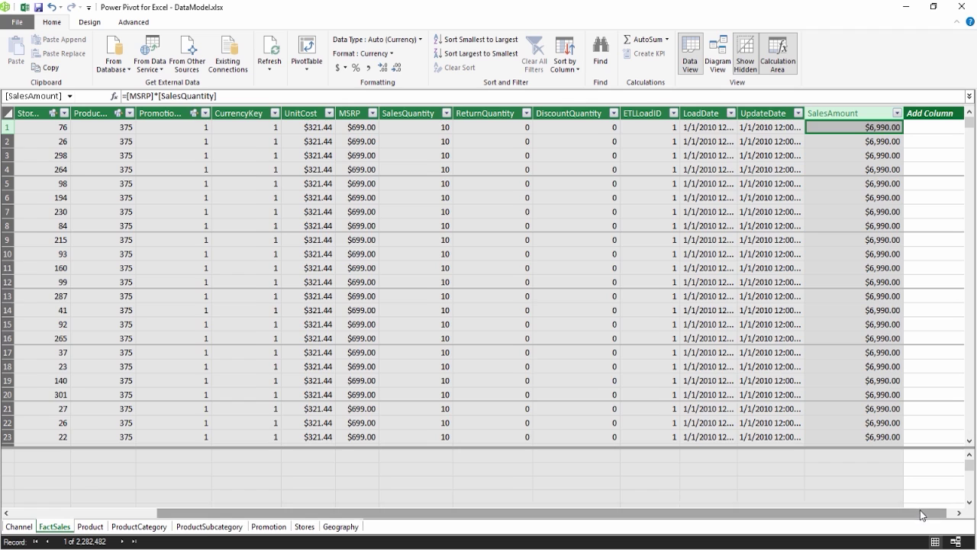
# Step: Add another calculated column to FactSales with the formula =[UnitCost]*[SalesQuantity]
pyautogui.moveTo(921, 515); pyautogui.dragTo(935, 513)
pyautogui.click(919, 131)
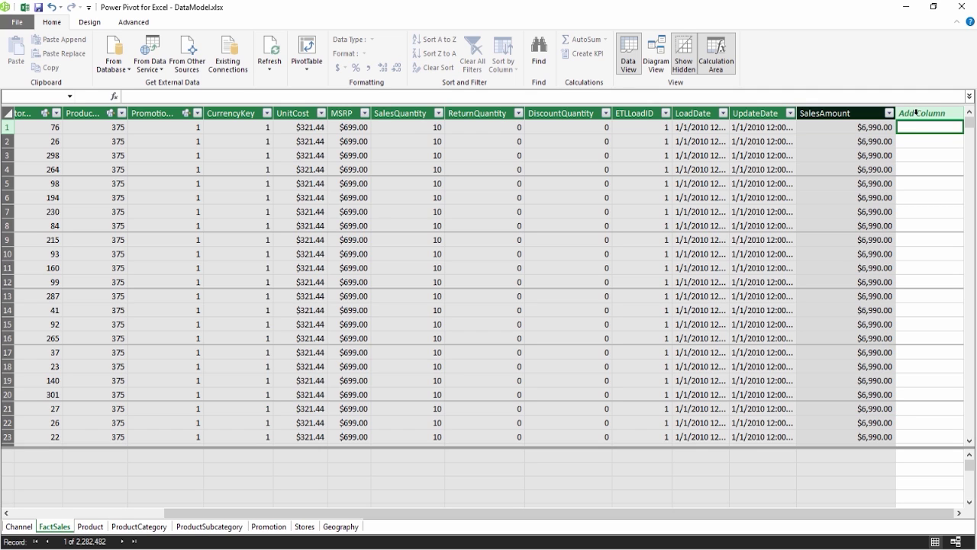
pyautogui.write('=')
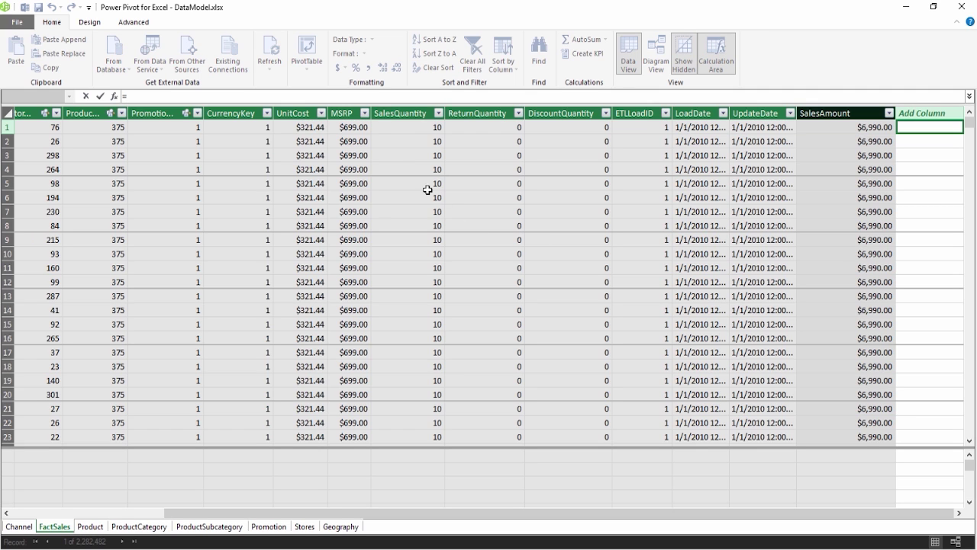
pyautogui.click(296, 132)
pyautogui.write('*')
pyautogui.click(410, 132)
pyautogui.press('Return')
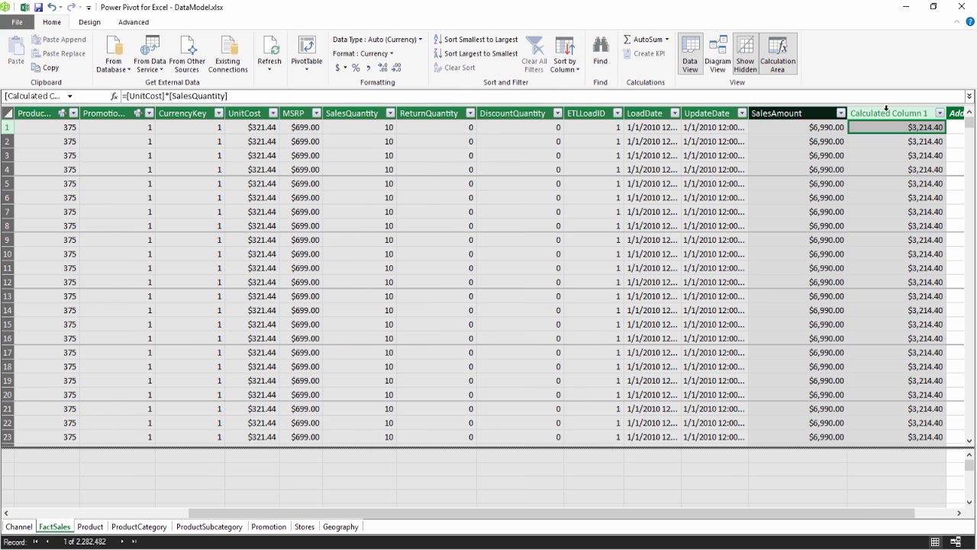
# Step: Rename the calculated column that multiplies UnitCost by SalesQuantity as COGS
pyautogui.doubleClick(867, 113)
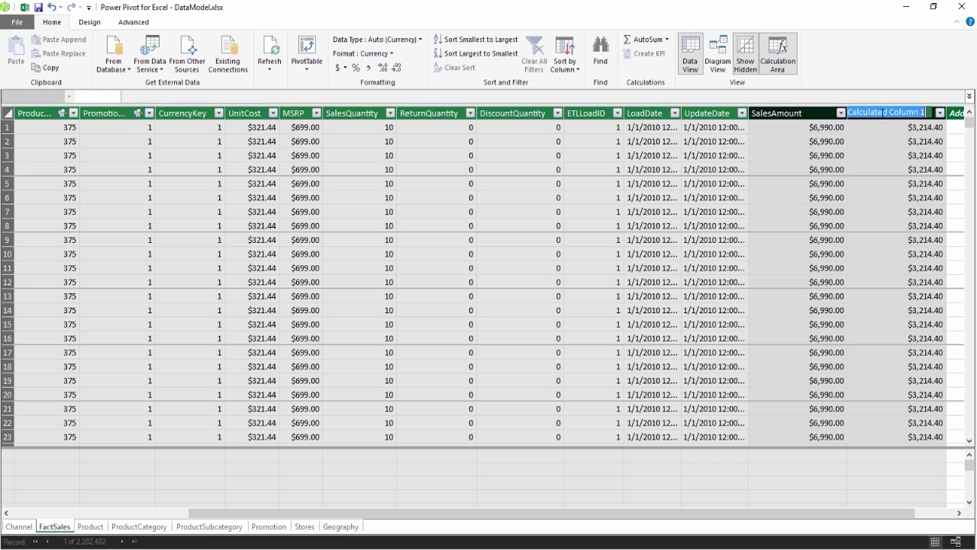
pyautogui.write('COGS')
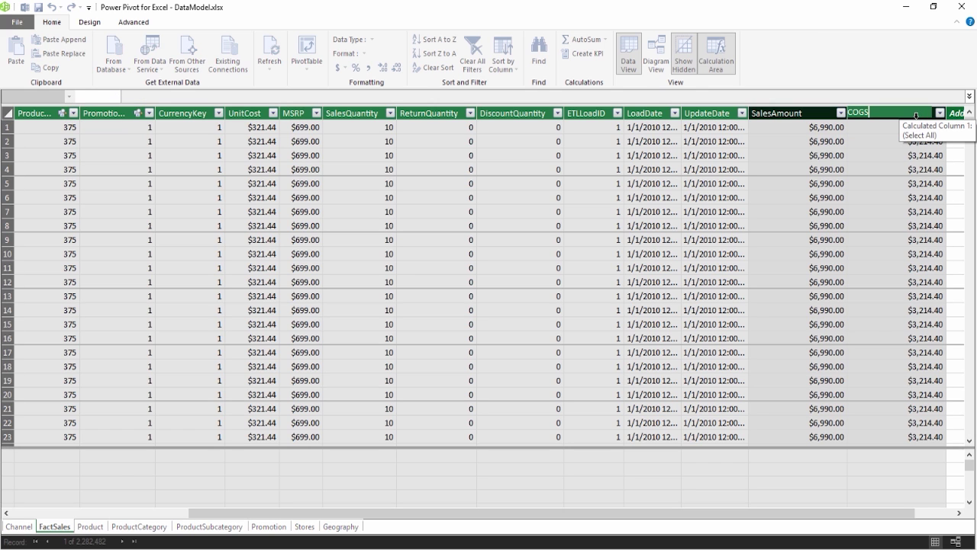
pyautogui.press('Return')
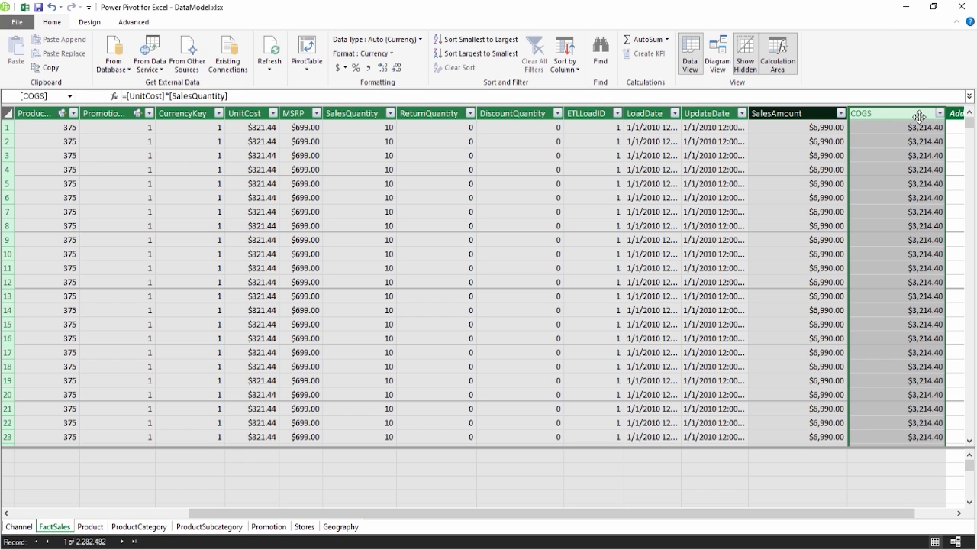
# Step: Add a calculated column after COGS in FactSales with the formula =[MSRP]*[ReturnQuantity]
pyautogui.click(949, 128)
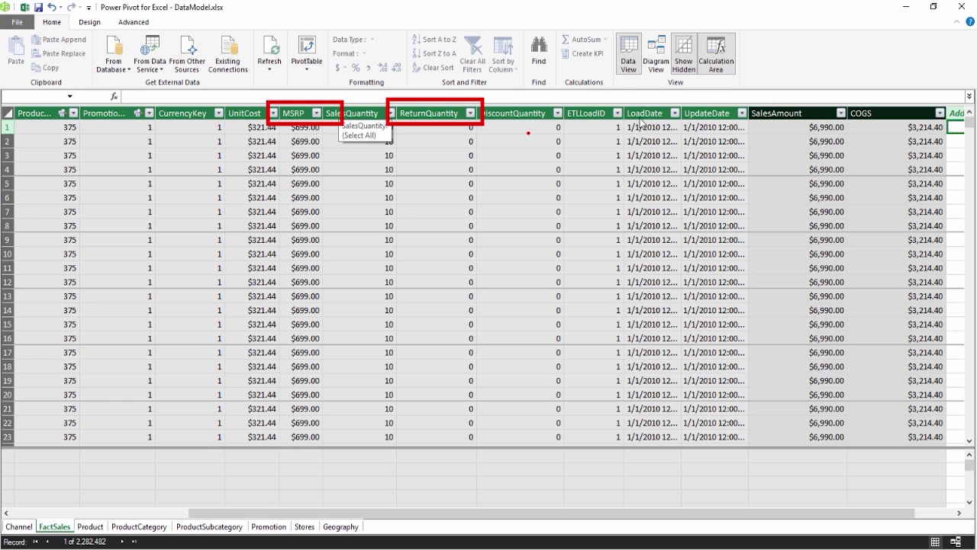
pyautogui.write('=')
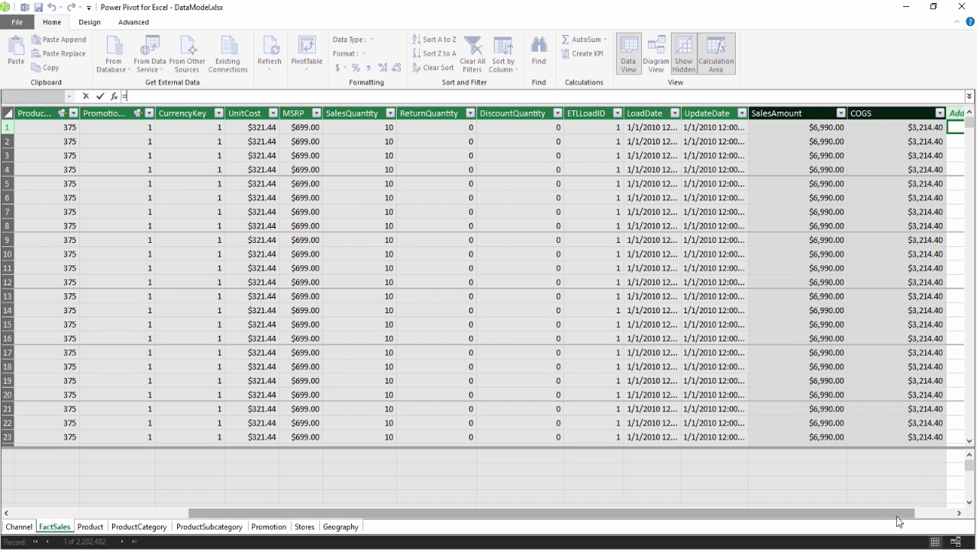
pyautogui.moveTo(897, 520); pyautogui.dragTo(939, 520)
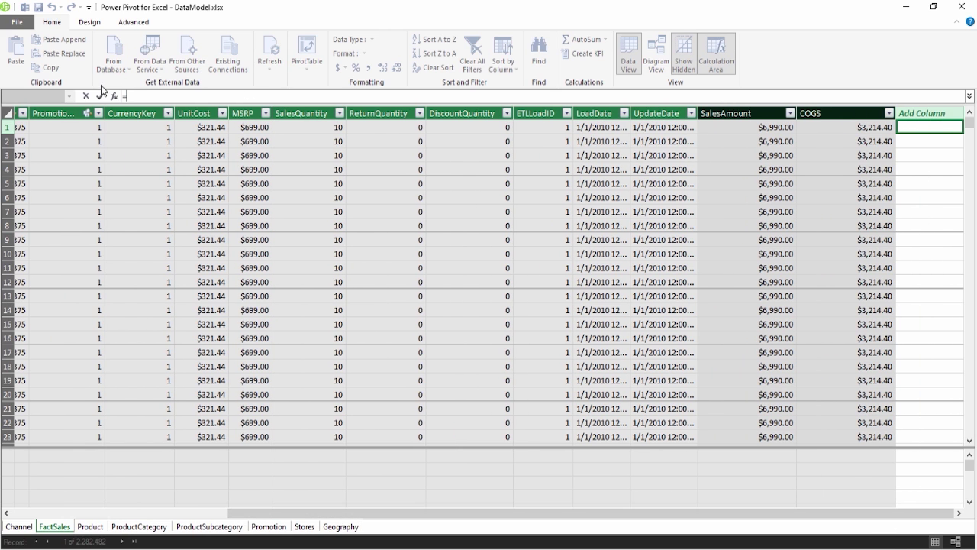
pyautogui.click(259, 122)
pyautogui.write('*')
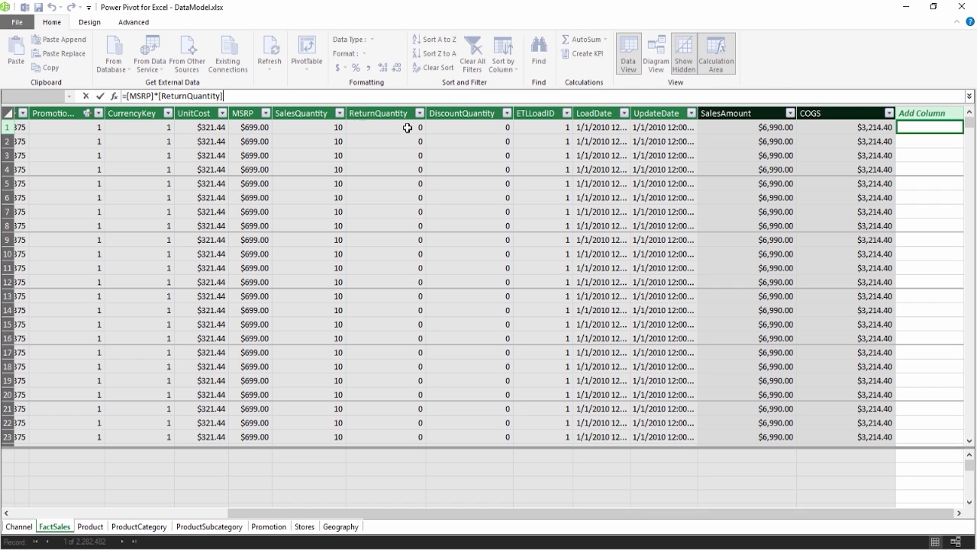
pyautogui.click(405, 127)
pyautogui.press('Return')
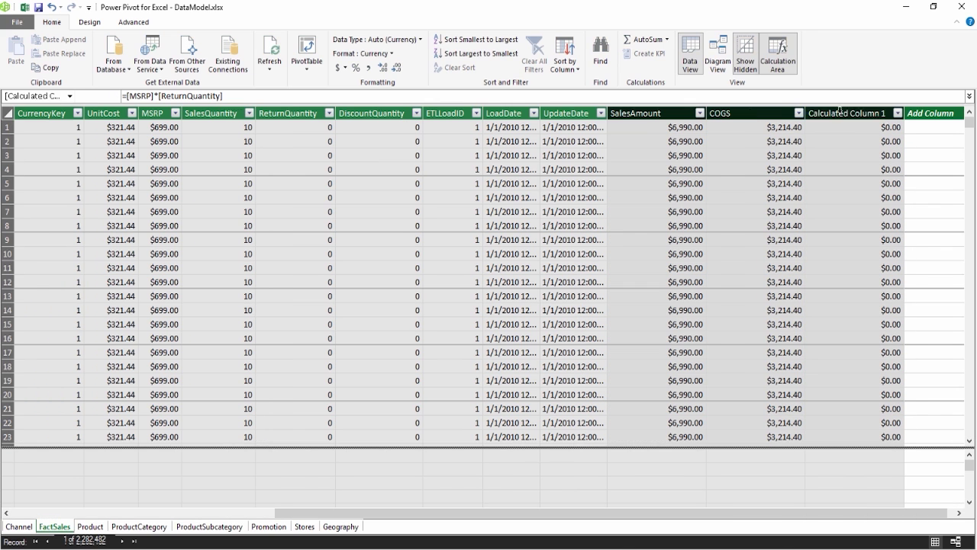
# Step: Rename the calculated column that multiplies MSRP by ReturnQuantity as ReturnAmount
pyautogui.doubleClick(842, 112)
pyautogui.write('Return')
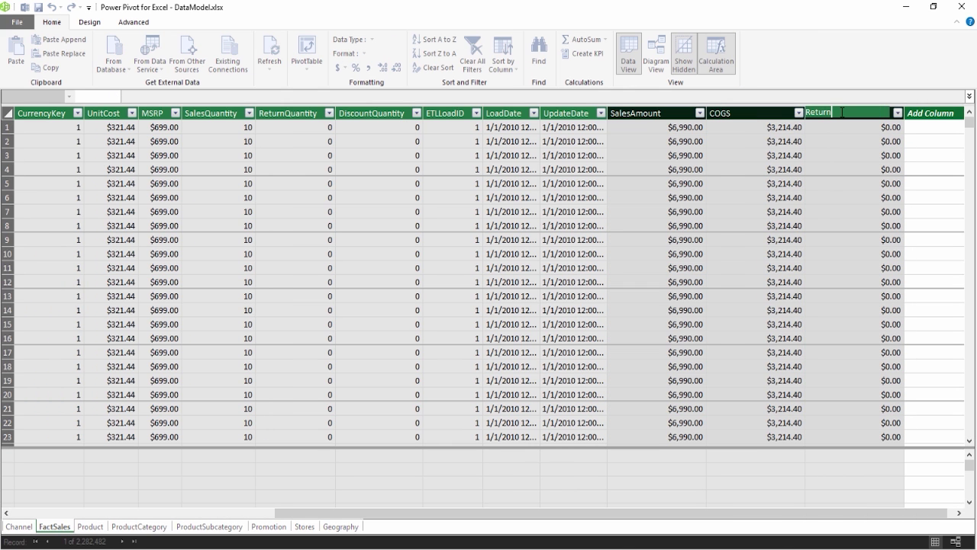
pyautogui.write('Amount')
pyautogui.press('Return')
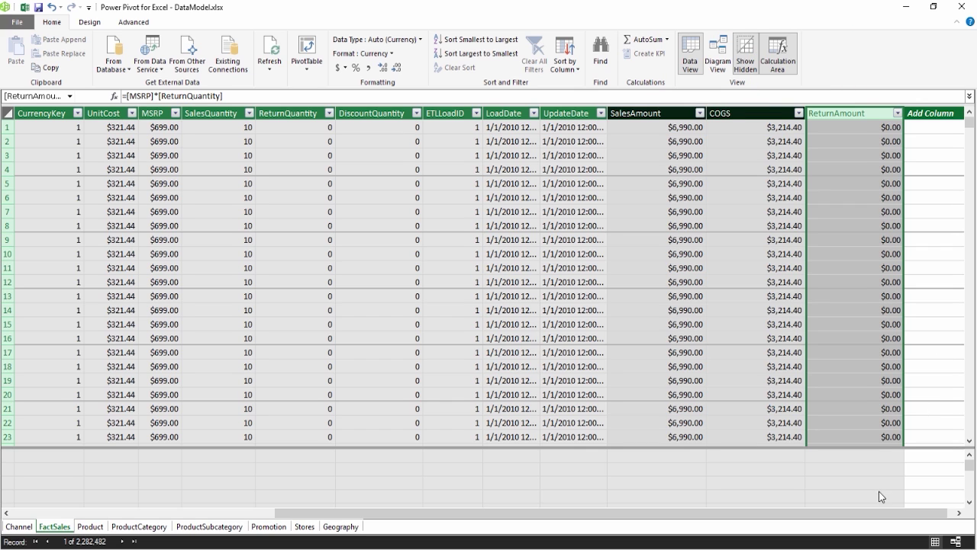
# Step: Add a calculated column after ReturnAmount in FactSales with the formula =[SalesAmount]-[COGS]-[ReturnAmount]
pyautogui.moveTo(906, 512); pyautogui.dragTo(911, 512)
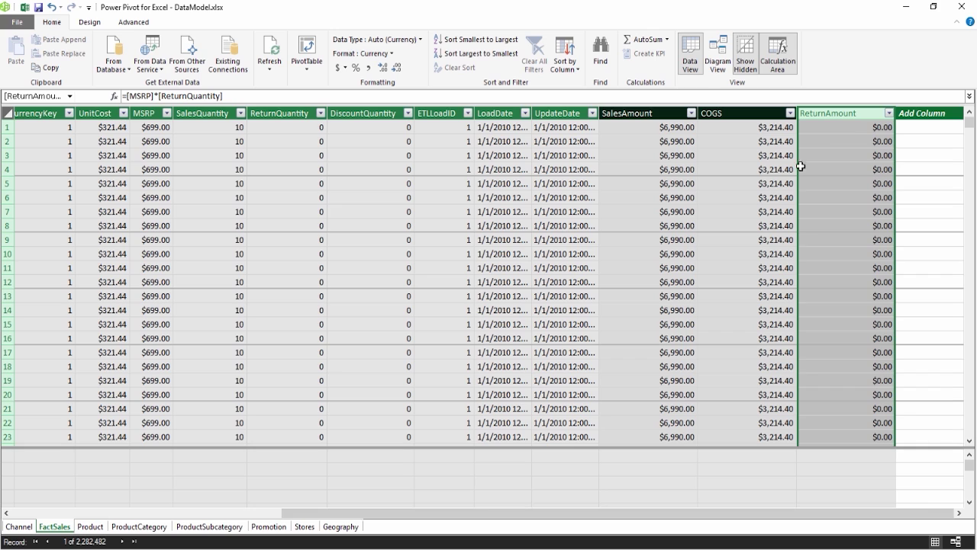
pyautogui.click(917, 127)
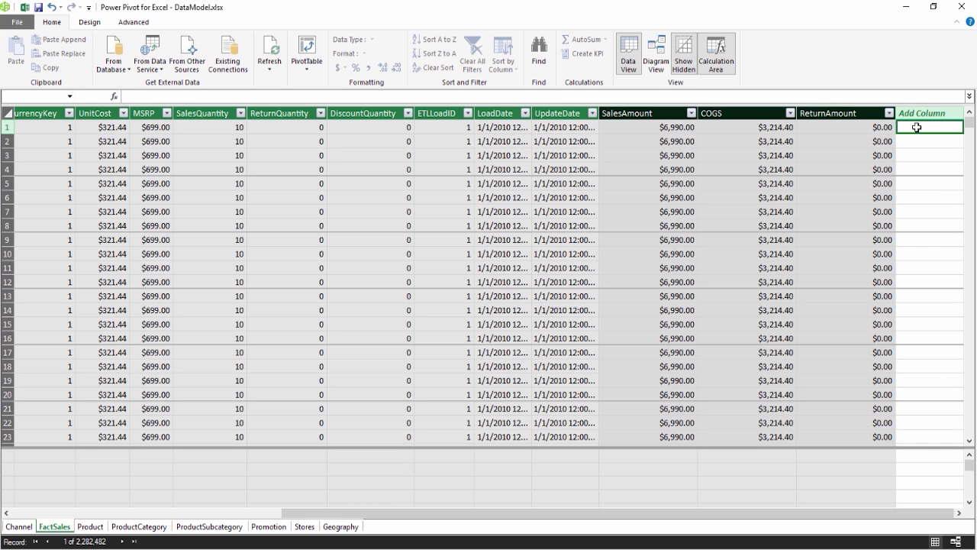
pyautogui.write('=')
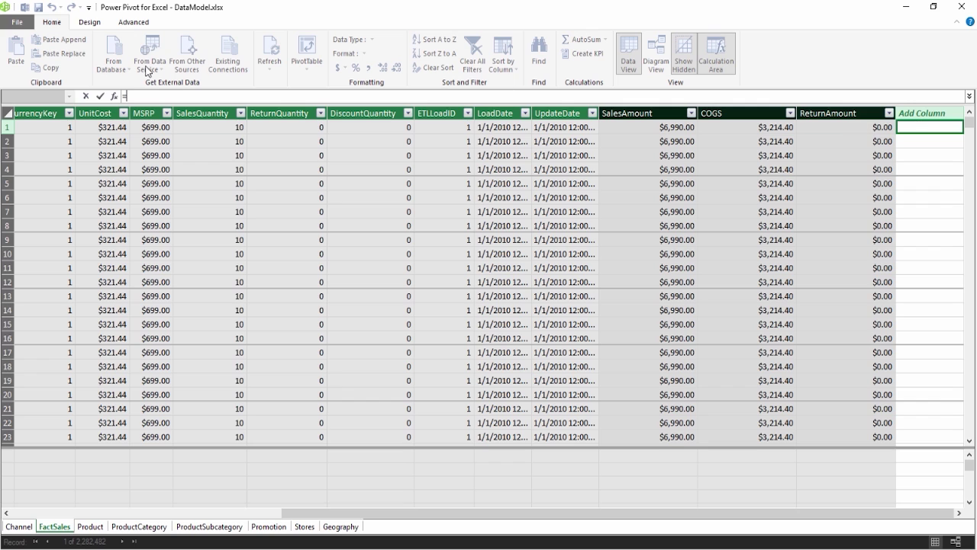
pyautogui.click(642, 141)
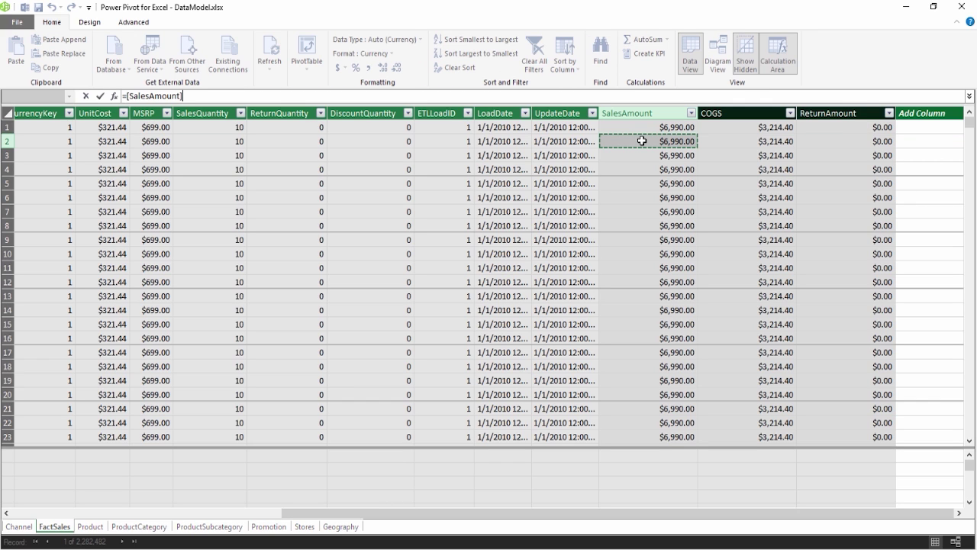
pyautogui.write('-')
pyautogui.click(769, 141)
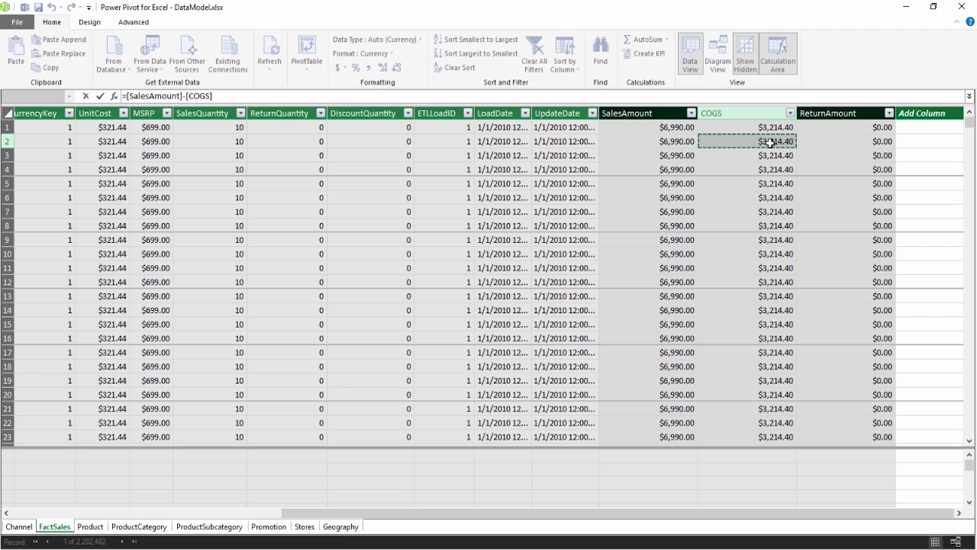
pyautogui.write('-')
pyautogui.click(852, 141)
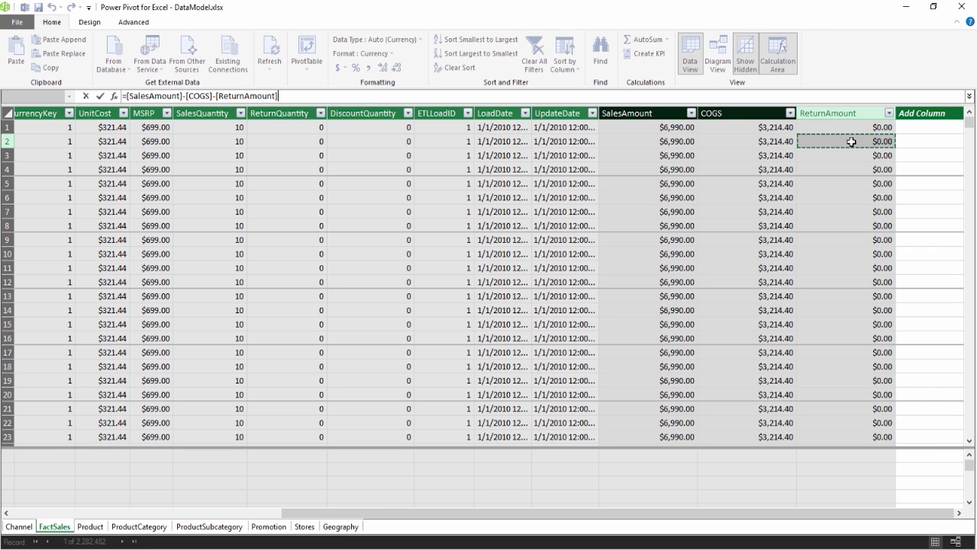
pyautogui.press('Return')
# Step: Rename the calculated column that subtracts COGS and ReturnAmount from SalesAmount as ProfitAmount
pyautogui.doubleClick(870, 112)
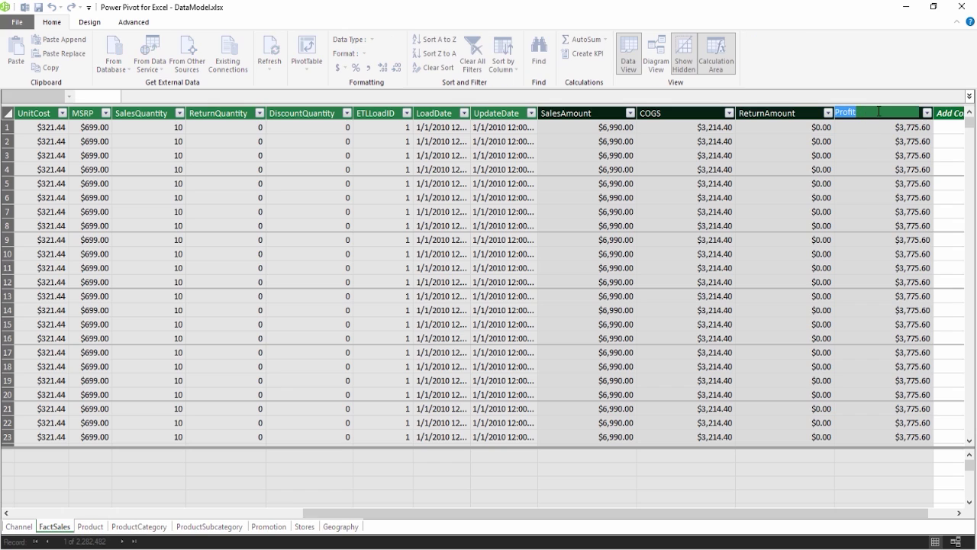
pyautogui.write('ProfitAmount')
pyautogui.press('Return')
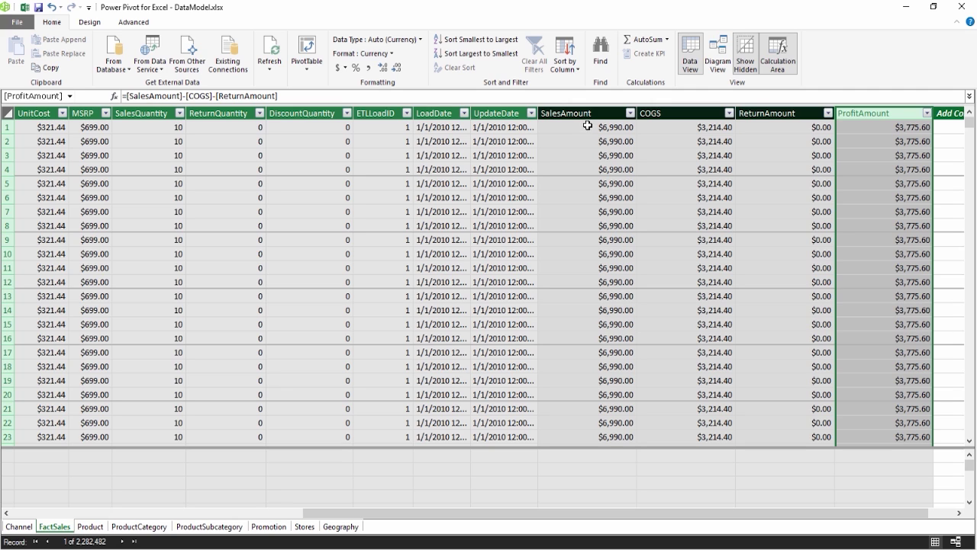
# Step: Add a calculated column after ProfitAmount in FactSales with the formula =[ProfitAmount]/[SalesAmount]
pyautogui.click(938, 126)
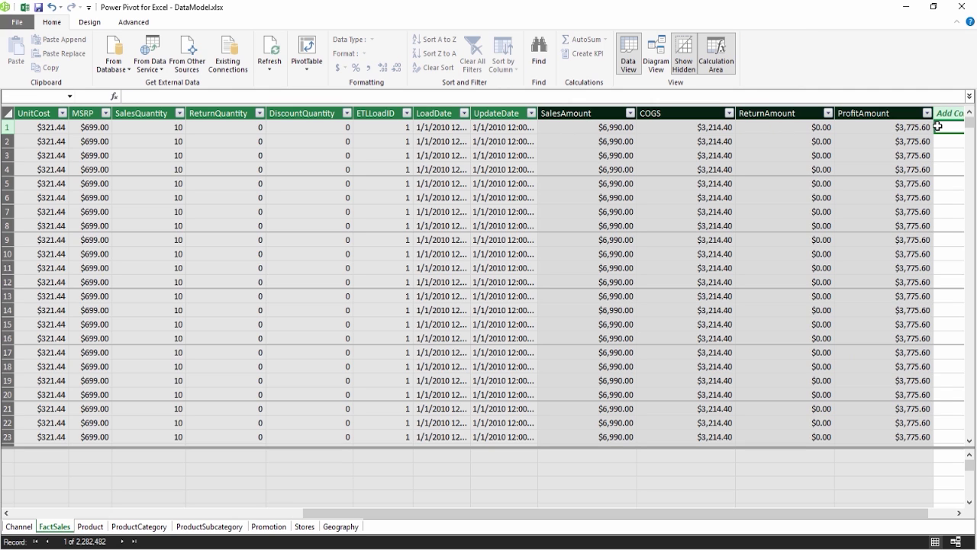
pyautogui.write('=')
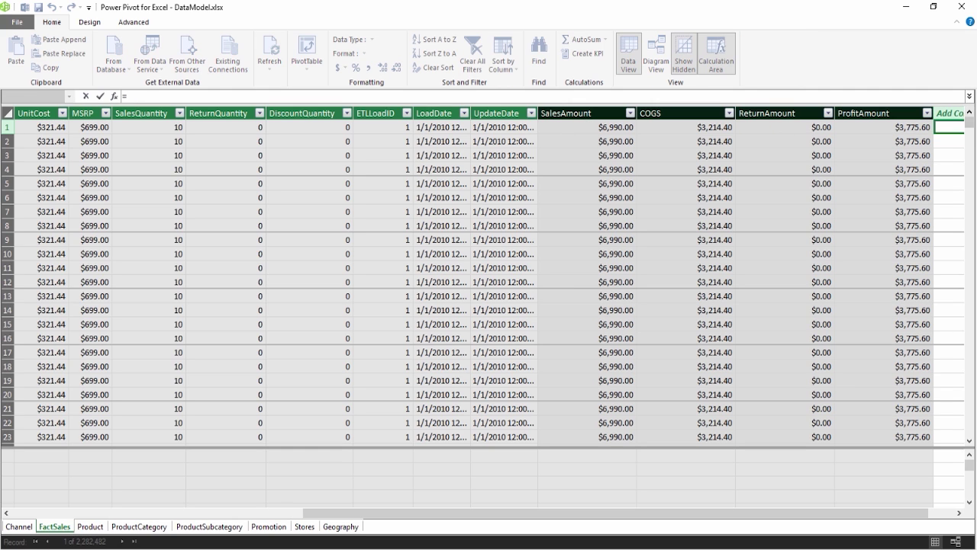
pyautogui.click(894, 127)
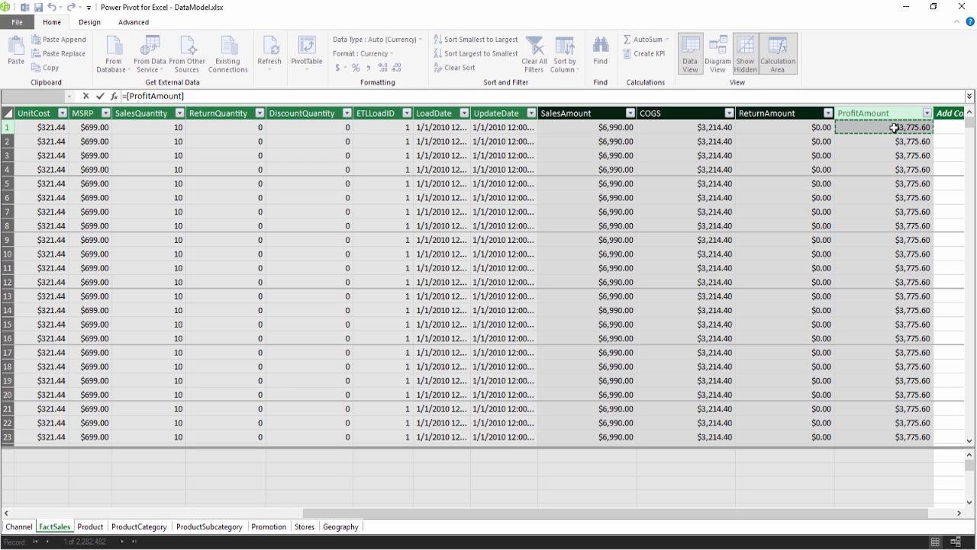
pyautogui.write('/')
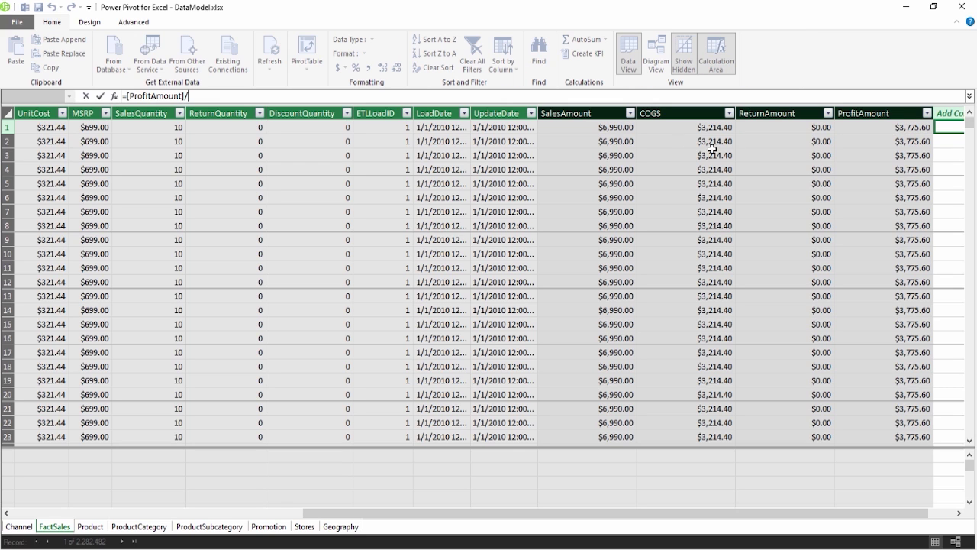
pyautogui.click(612, 139)
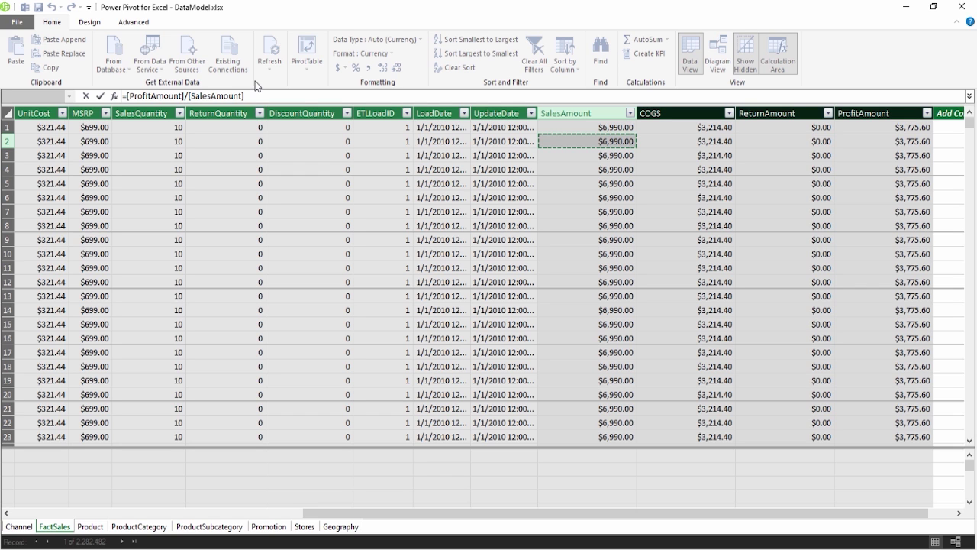
pyautogui.press('Return')
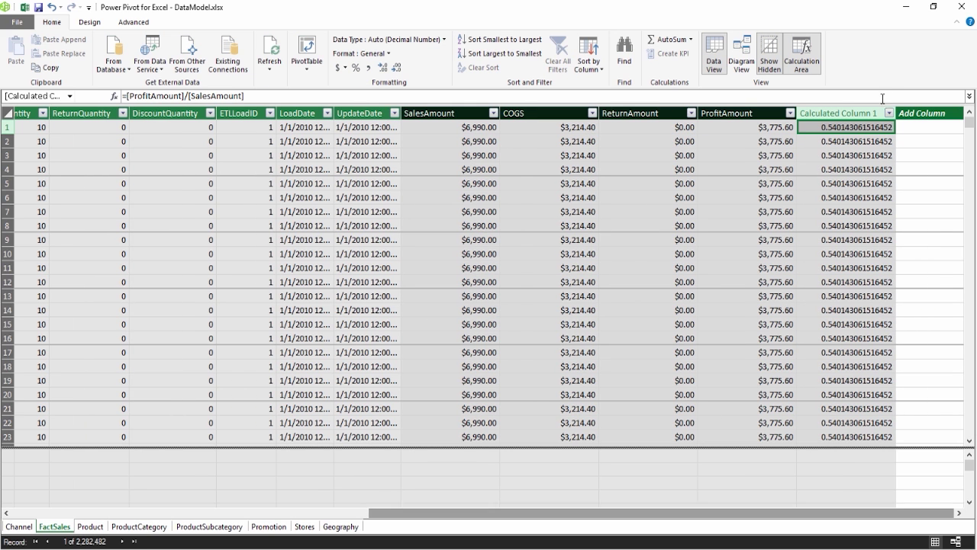
# Step: Rename the calculated column that divides ProfitAmount by SalesAmount as ProfitMargin and format it as a percentage
pyautogui.doubleClick(852, 113)
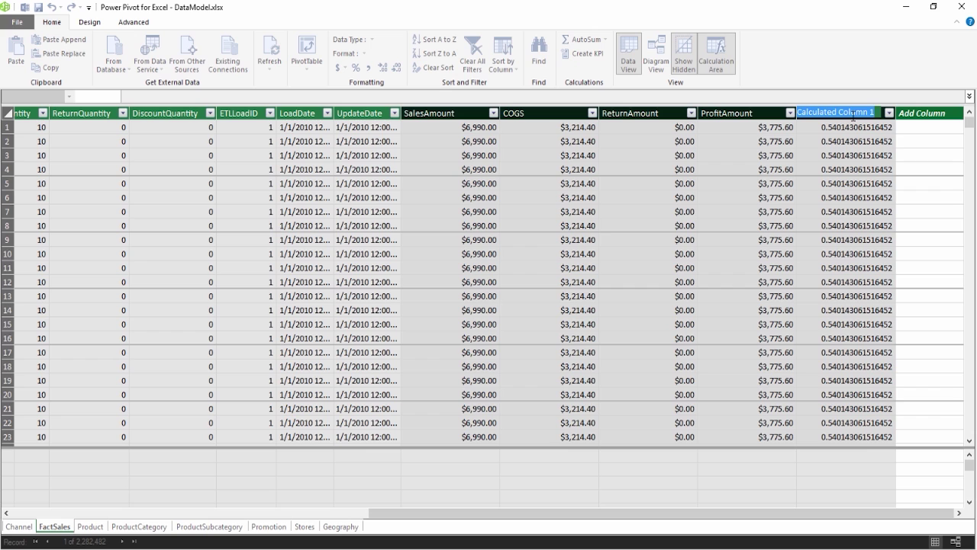
pyautogui.write('ProfitMargin')
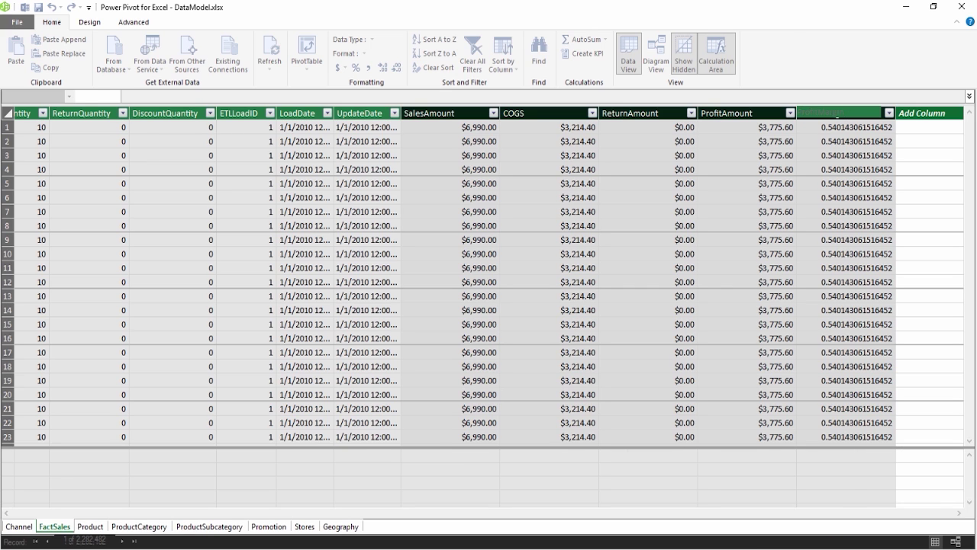
pyautogui.press('Return')
pyautogui.click(845, 111)
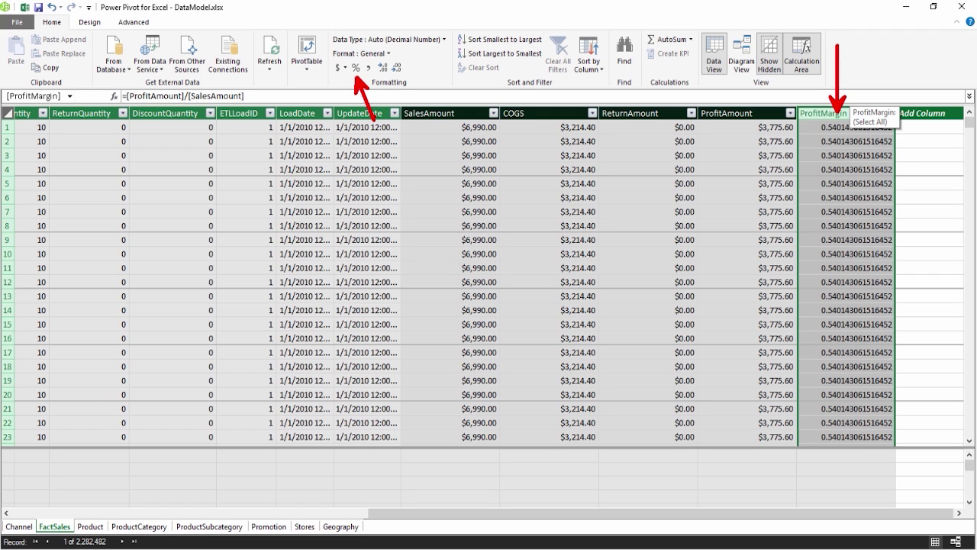
pyautogui.click(355, 68)
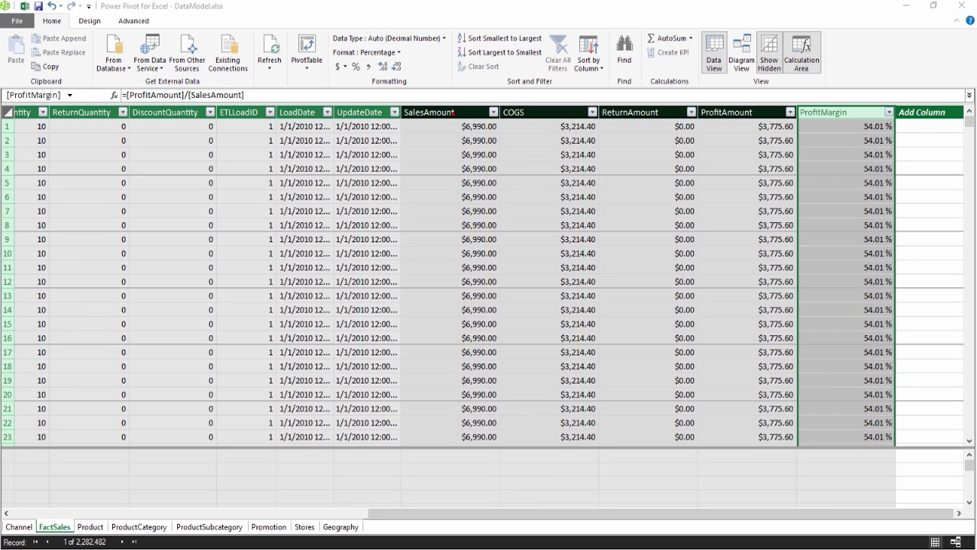
pyautogui.moveTo(543, 73); pyautogui.dragTo(551, 105)
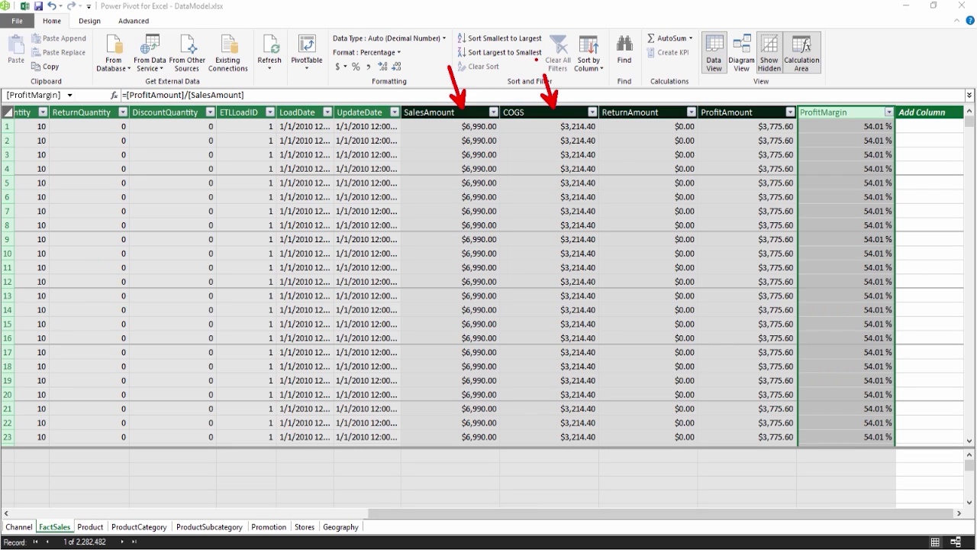
pyautogui.moveTo(661, 63); pyautogui.dragTo(672, 107)
pyautogui.moveTo(734, 70); pyautogui.dragTo(754, 107)
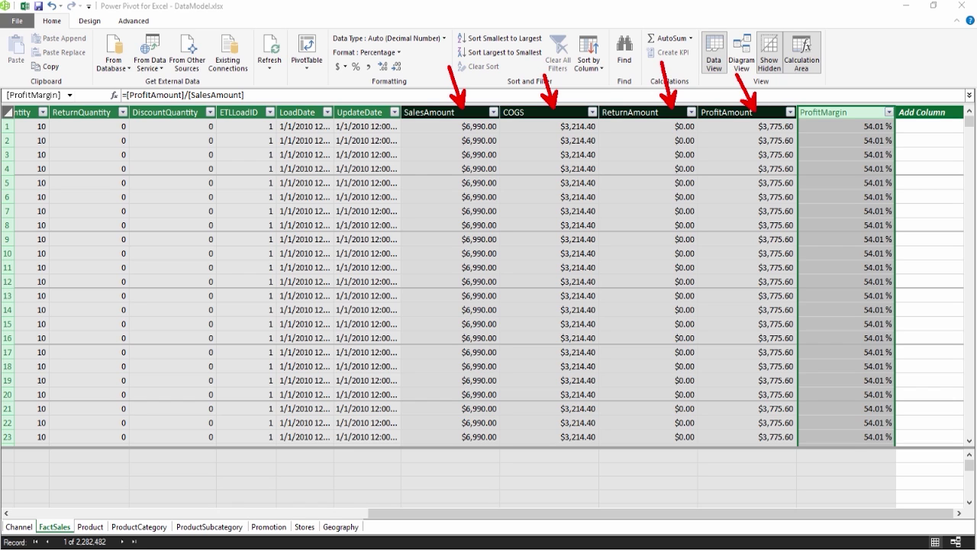
pyautogui.press('Escape')
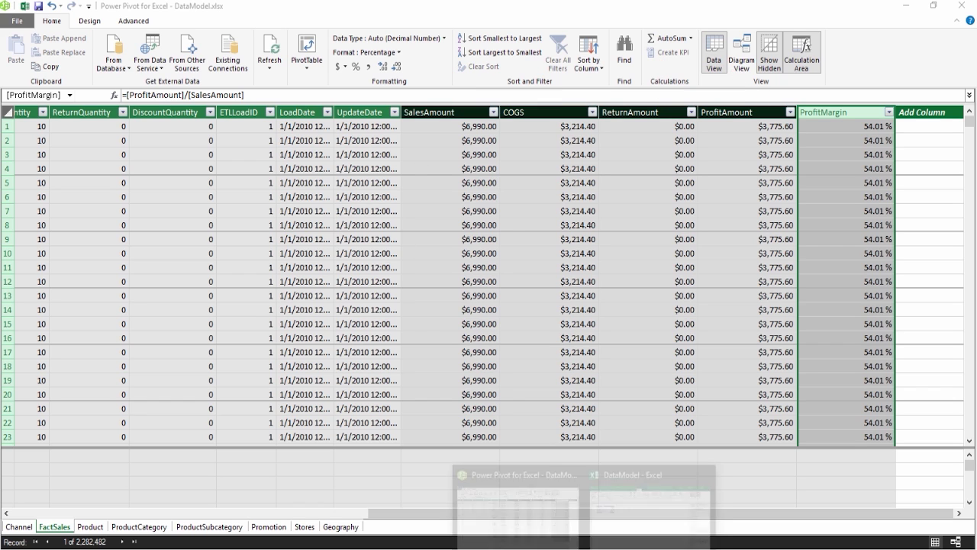
# Step: Switch to the DataModel workbook in Excel and replace Sum of SalesQuantity with SalesAmount from FactSales in the PivotTable values
pyautogui.click(665, 532)
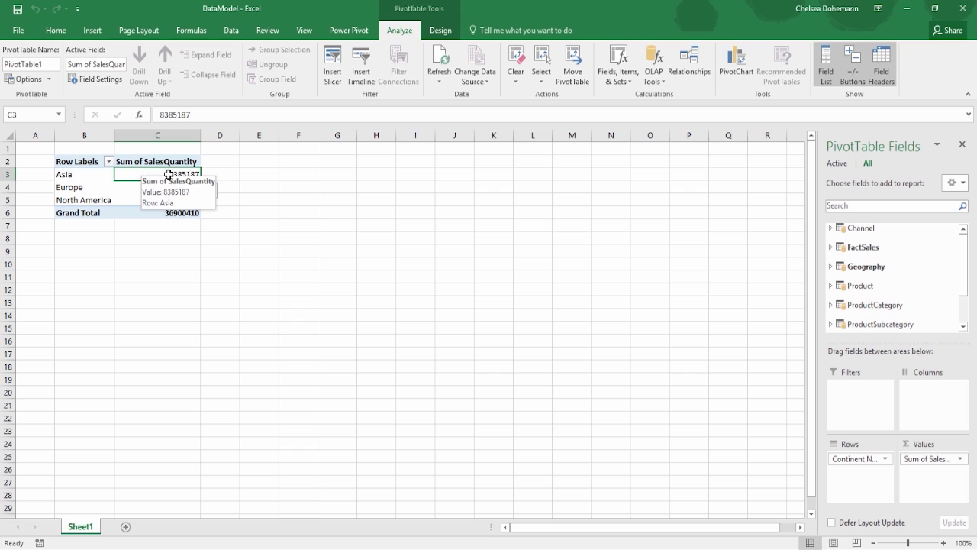
pyautogui.moveTo(922, 461); pyautogui.dragTo(908, 246)
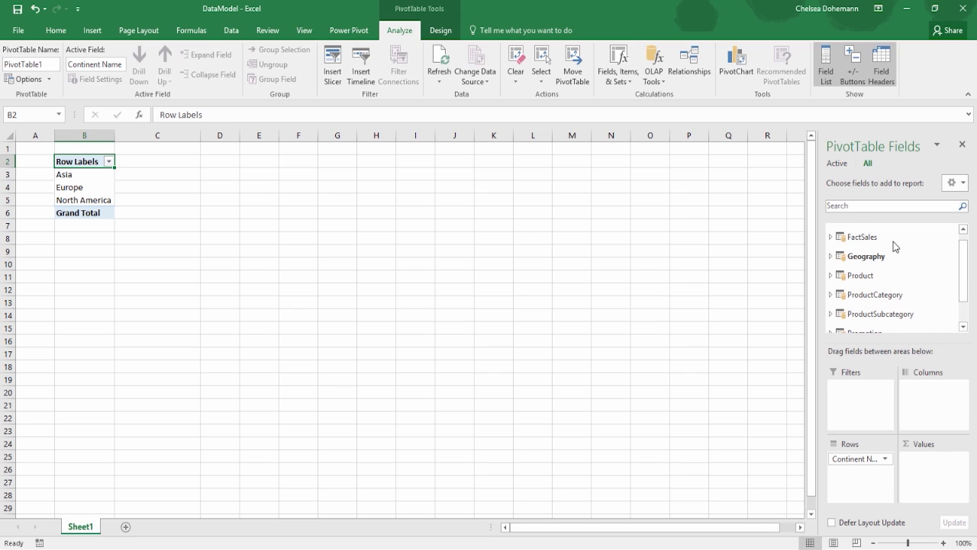
pyautogui.click(831, 239)
pyautogui.scroll(-5, 875, 290)
pyautogui.scroll(-3, 876, 296)
pyautogui.scroll(1, 875, 283)
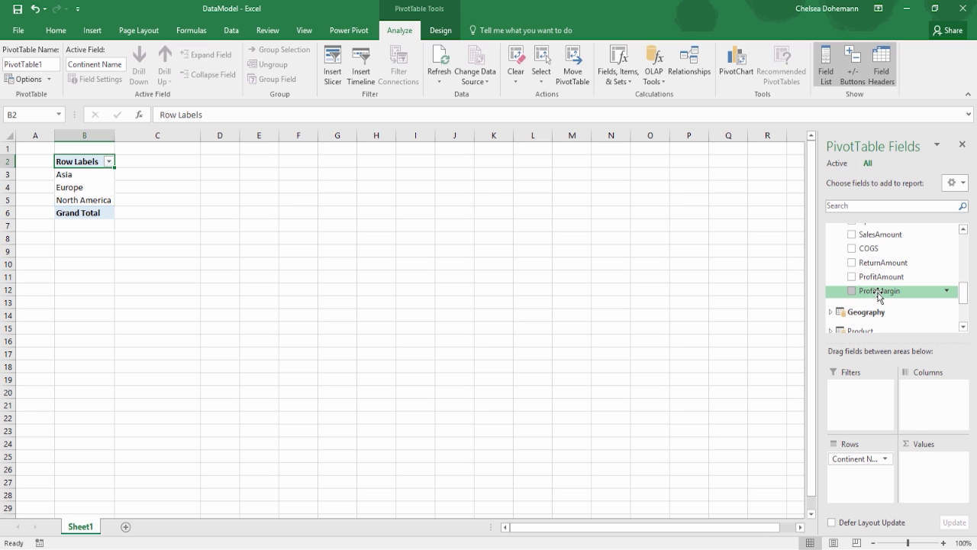
pyautogui.moveTo(839, 227); pyautogui.dragTo(927, 298)
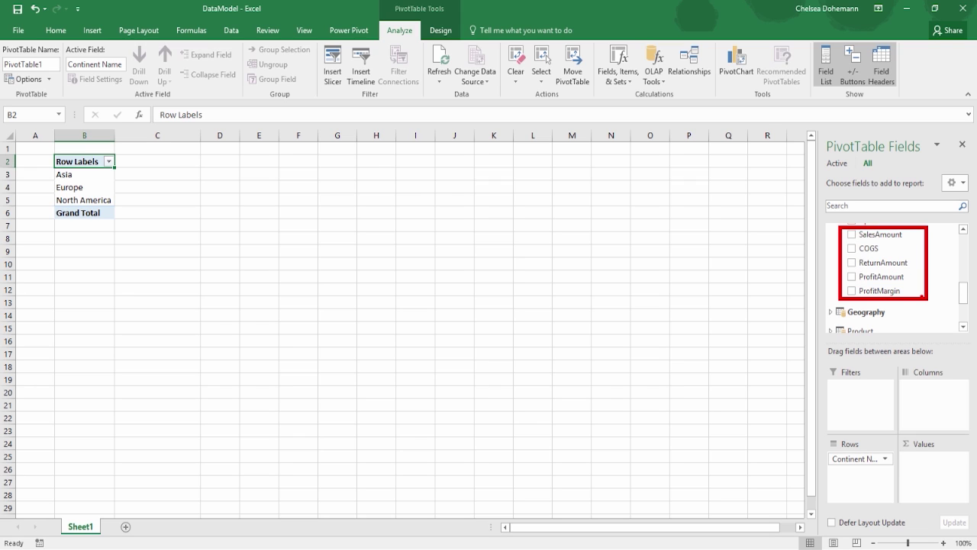
pyautogui.moveTo(861, 235)
pyautogui.mouseDown()
pyautogui.moveTo(872, 233)
pyautogui.moveTo(922, 366)
pyautogui.moveTo(921, 468)
pyautogui.mouseUp()
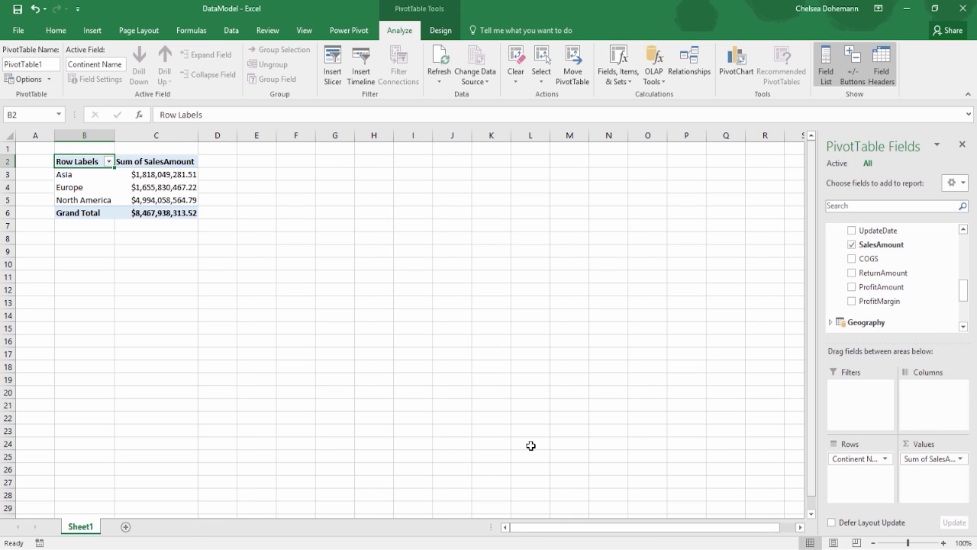
# Step: Rename the PivotTable value field Sum of SalesAmount as SalesAmount
pyautogui.click(132, 162)
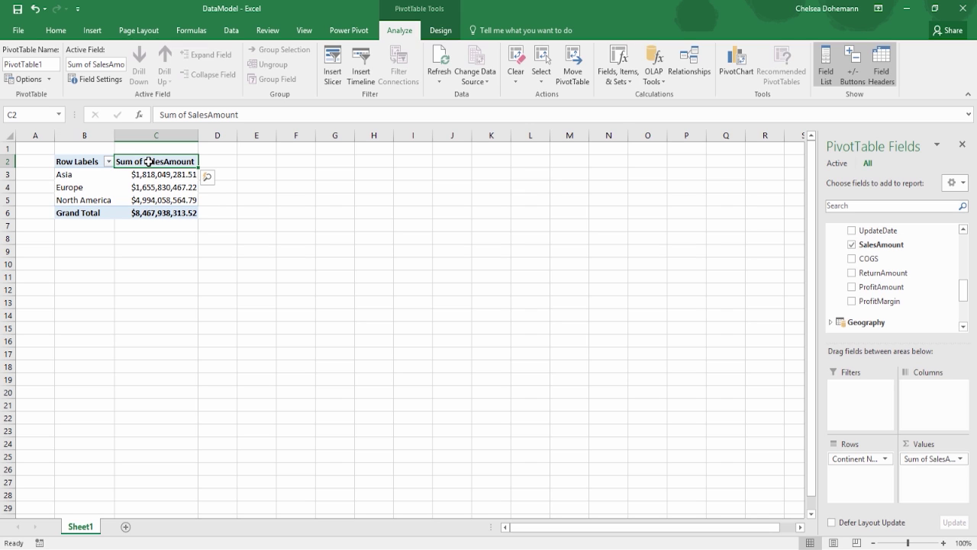
pyautogui.doubleClick(148, 161)
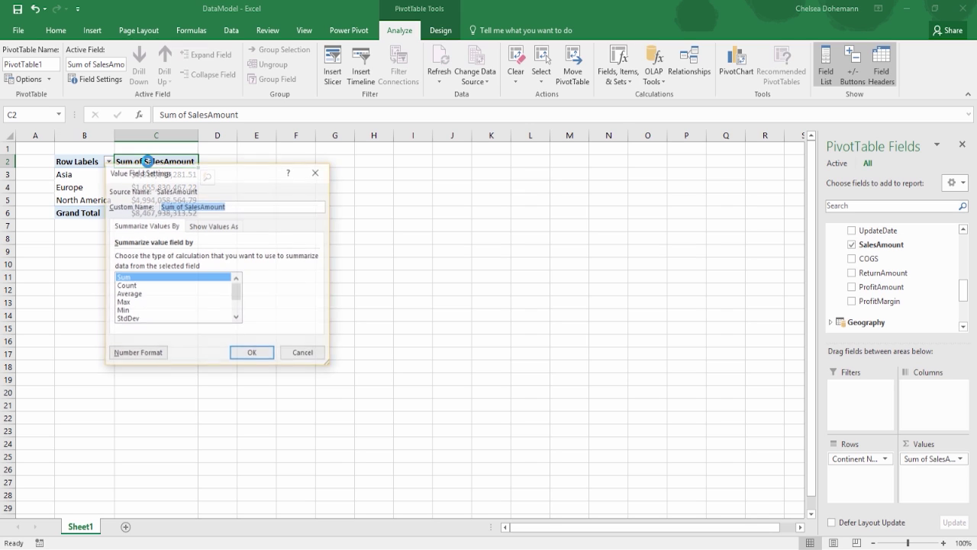
pyautogui.moveTo(208, 171); pyautogui.dragTo(333, 165)
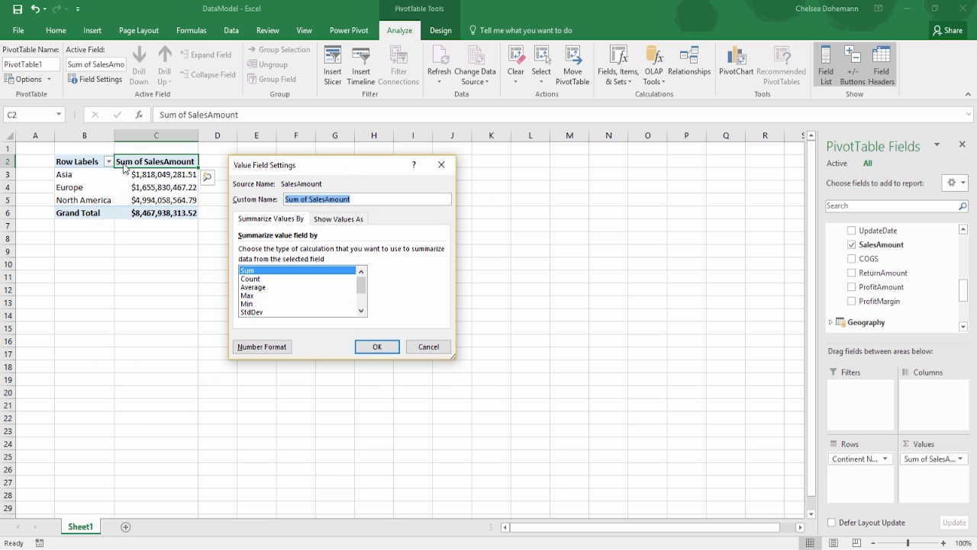
pyautogui.click(309, 198)
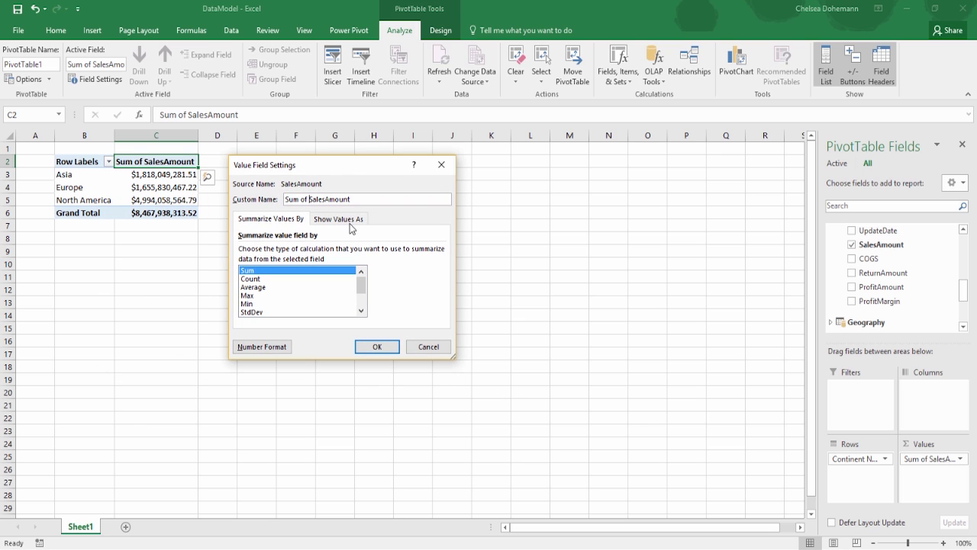
pyautogui.press('BackSpace')
pyautogui.press('BackSpace')
pyautogui.press('BackSpace')
pyautogui.press('BackSpace')
pyautogui.press('BackSpace')
pyautogui.press('BackSpace')
pyautogui.press('BackSpace')
pyautogui.press('Return')
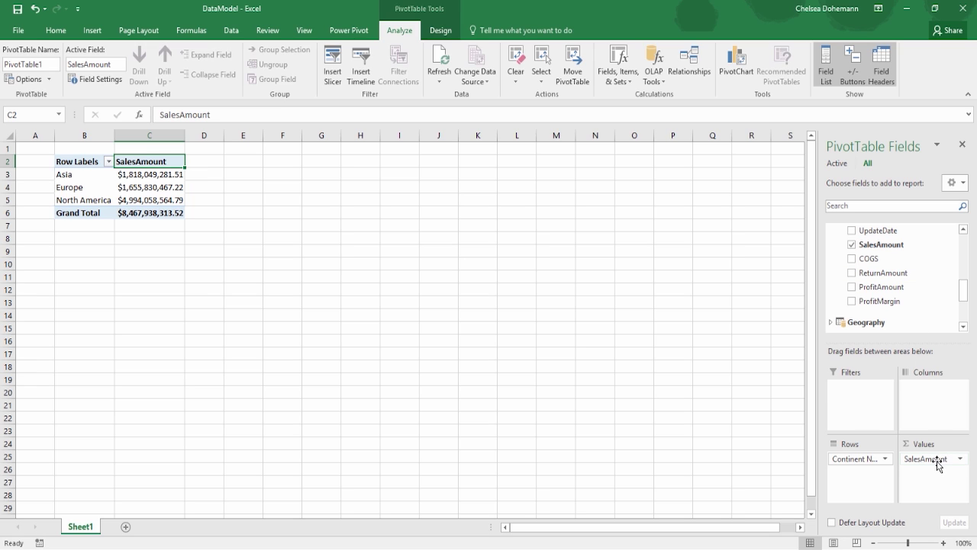
# Step: Replace SalesAmount with ProfitAmount from FactSales in the PivotTable values
pyautogui.moveTo(937, 461); pyautogui.dragTo(908, 255)
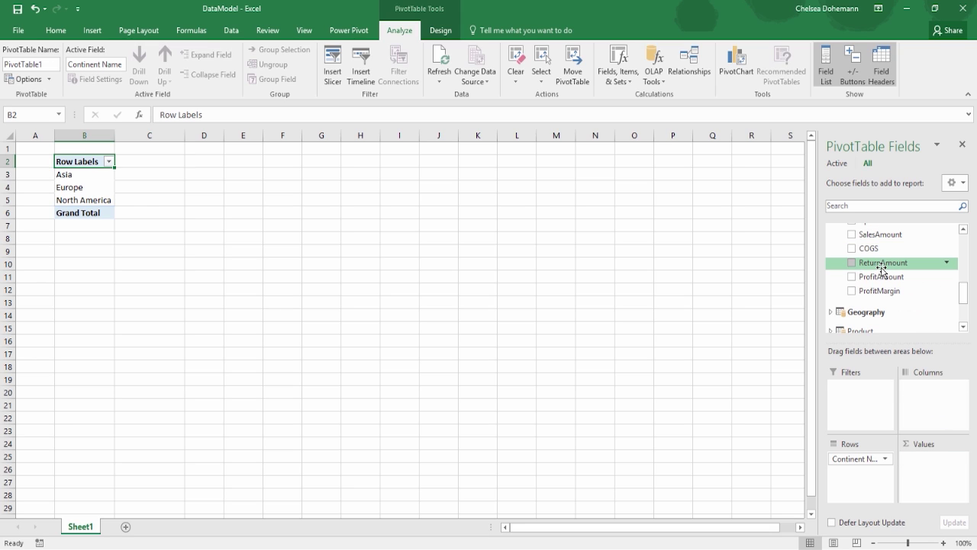
pyautogui.moveTo(877, 278); pyautogui.dragTo(934, 471)
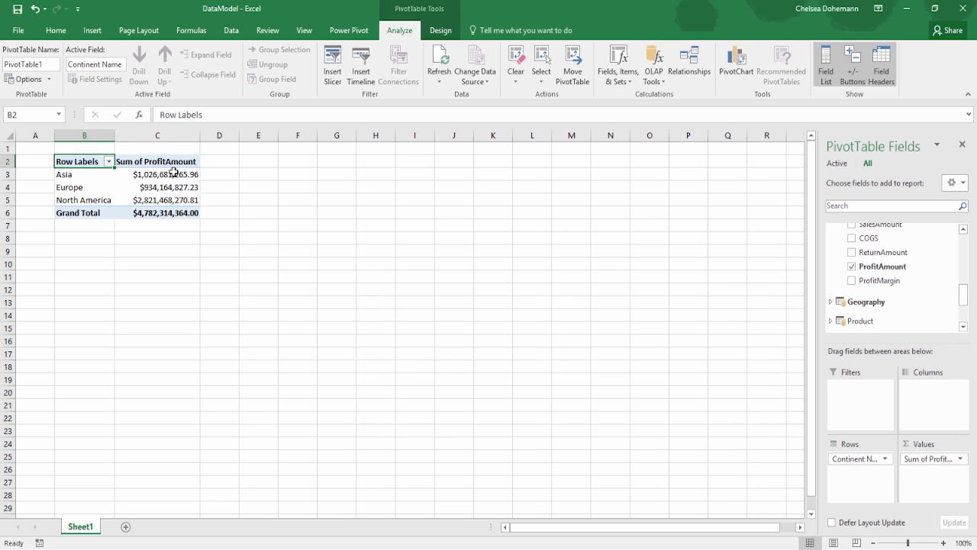
pyautogui.moveTo(172, 171)
pyautogui.doubleClick(192, 162)
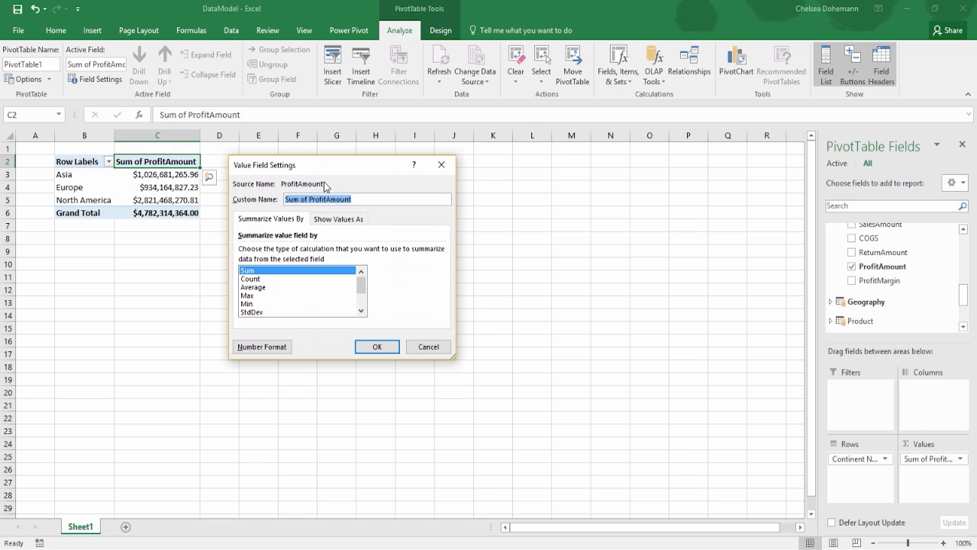
pyautogui.click(421, 348)
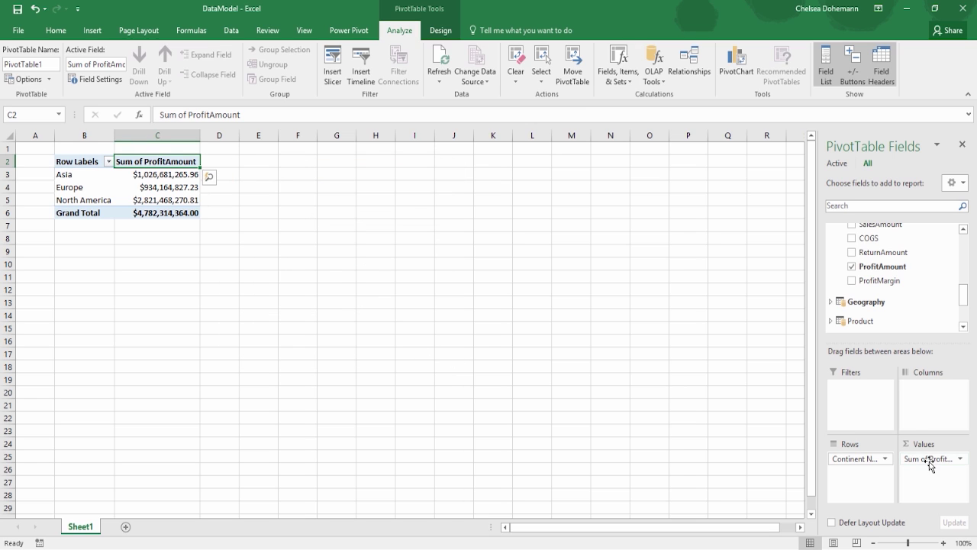
# Step: Replace ProfitAmount with SalesAmount from FactSales in the PivotTable values
pyautogui.moveTo(932, 460); pyautogui.dragTo(908, 266)
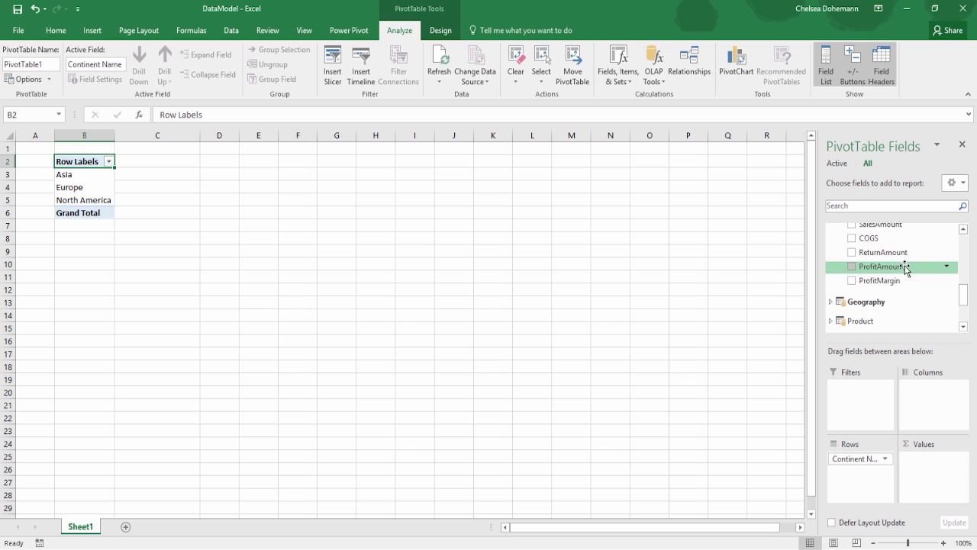
pyautogui.moveTo(878, 224); pyautogui.dragTo(934, 456)
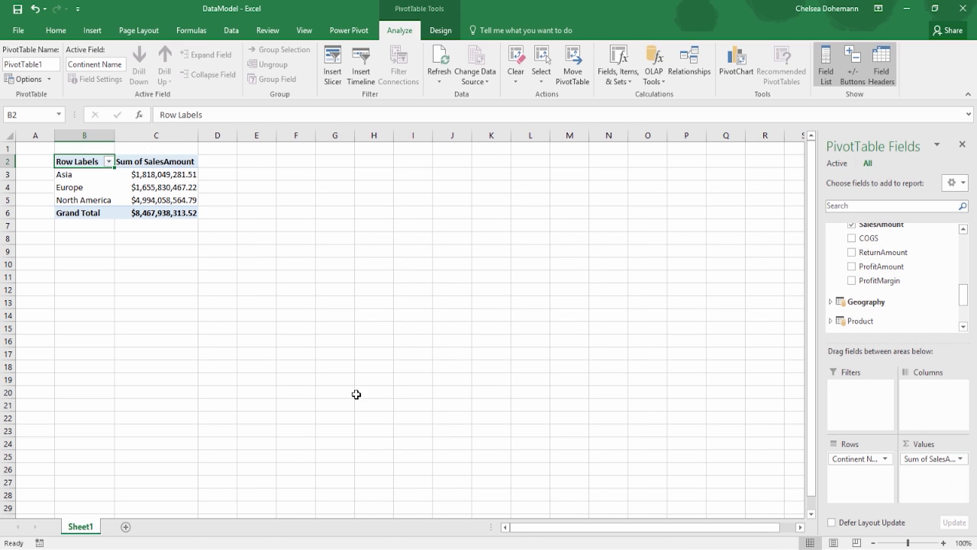
pyautogui.moveTo(141, 156); pyautogui.dragTo(150, 99)
# Step: Switch to the Power Pivot window, inspect the row-level SalesAmount values in FactSales, and return to the Excel workbook
pyautogui.click(568, 519)
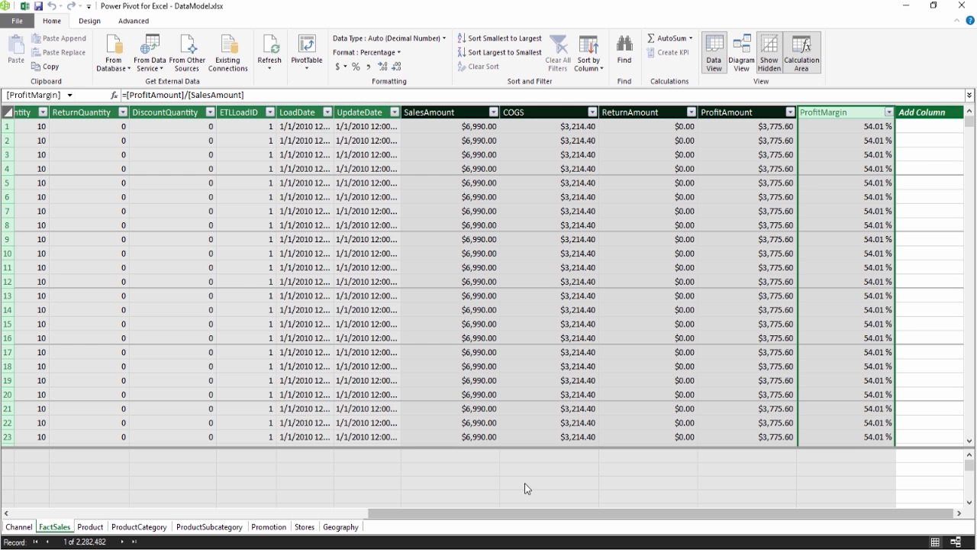
pyautogui.click(442, 124)
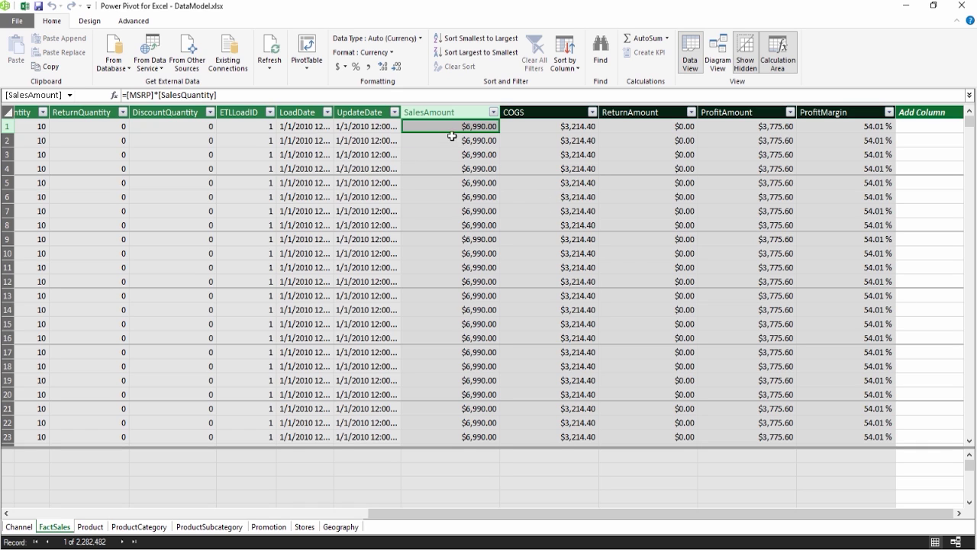
pyautogui.moveTo(449, 146); pyautogui.dragTo(451, 353)
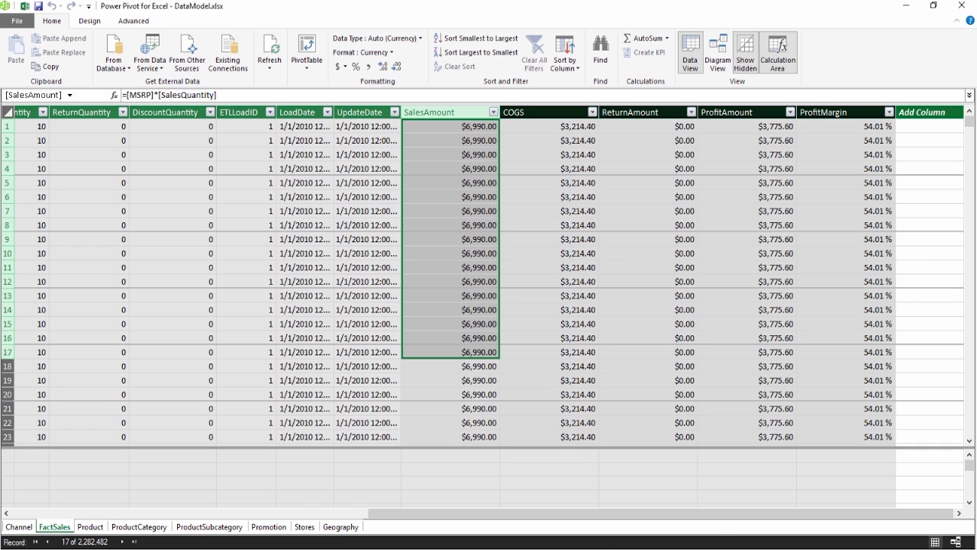
pyautogui.click(564, 511)
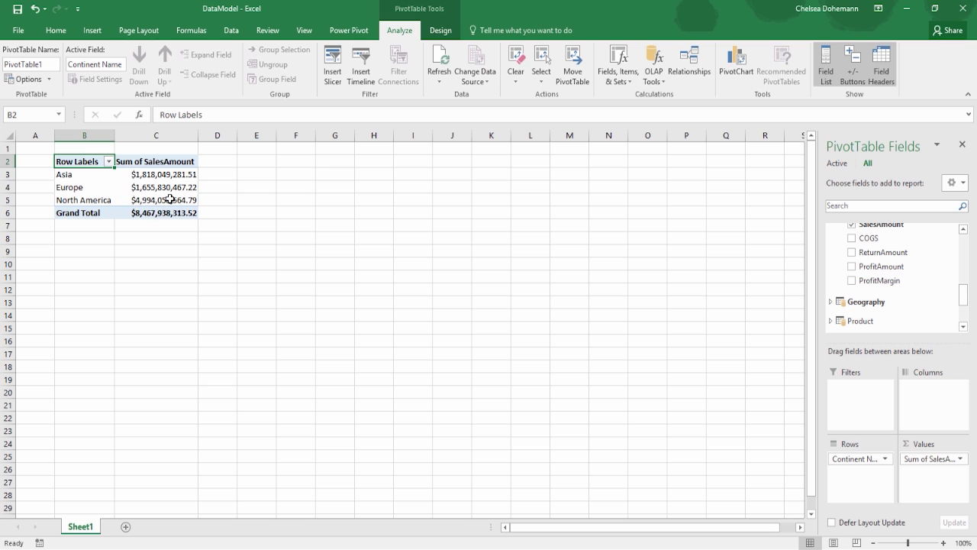
# Step: Summarize the SalesAmount value field by Average instead of Sum
pyautogui.doubleClick(184, 162)
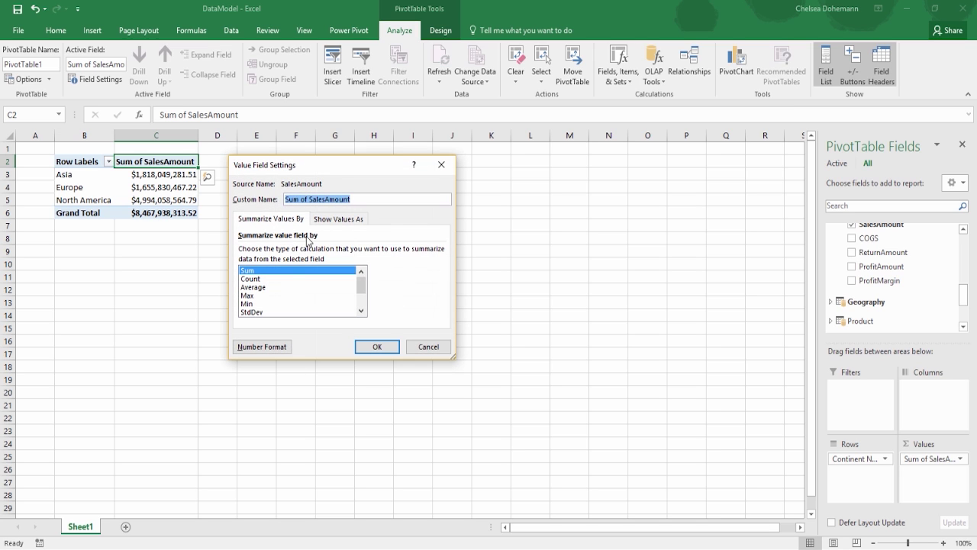
pyautogui.click(275, 278)
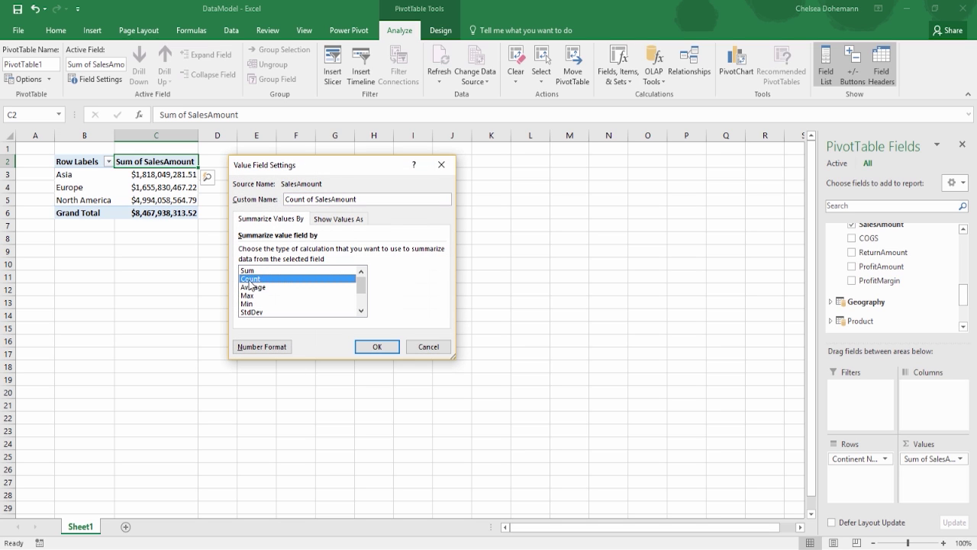
pyautogui.click(262, 287)
pyautogui.click(377, 347)
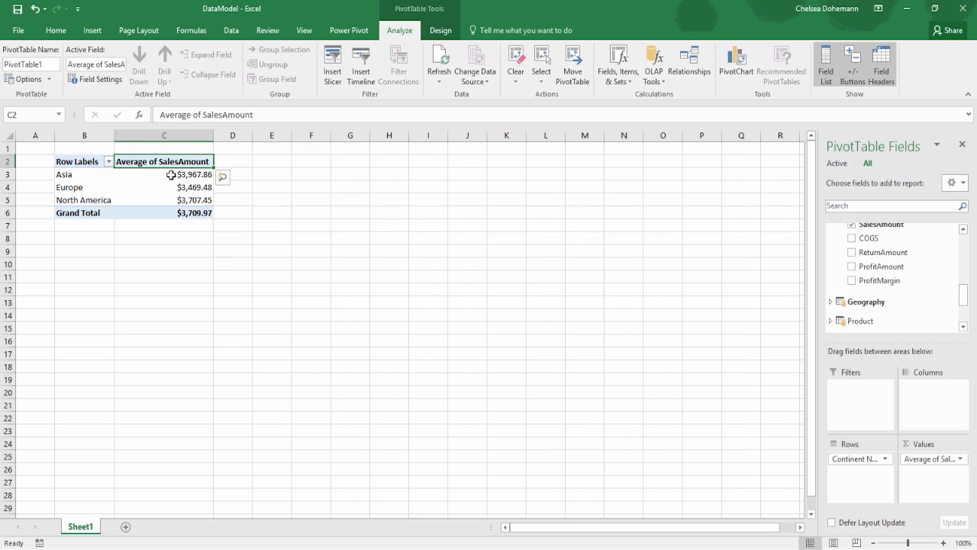
pyautogui.moveTo(183, 174)
pyautogui.hotkey('ctrl', '2')
pyautogui.moveTo(222, 215); pyautogui.dragTo(276, 232)
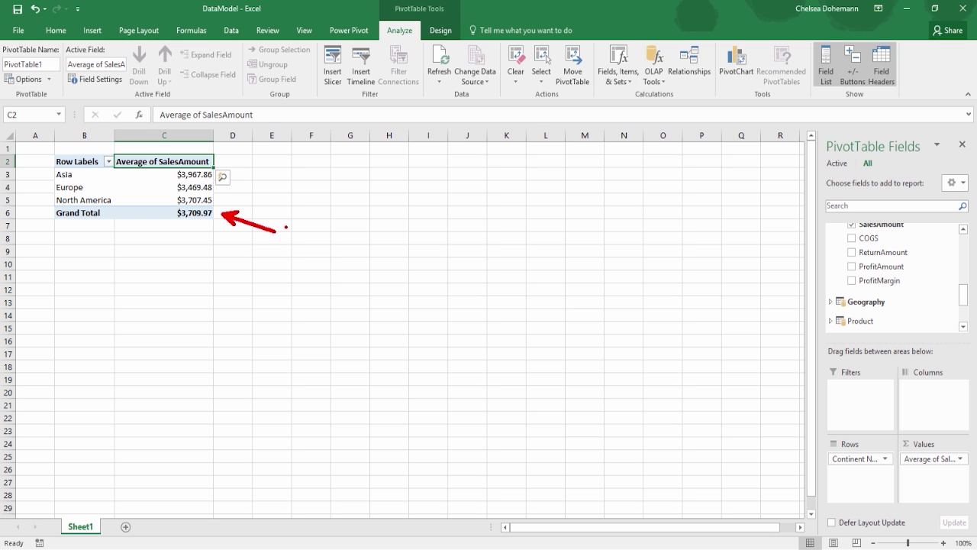
pyautogui.press('Escape')
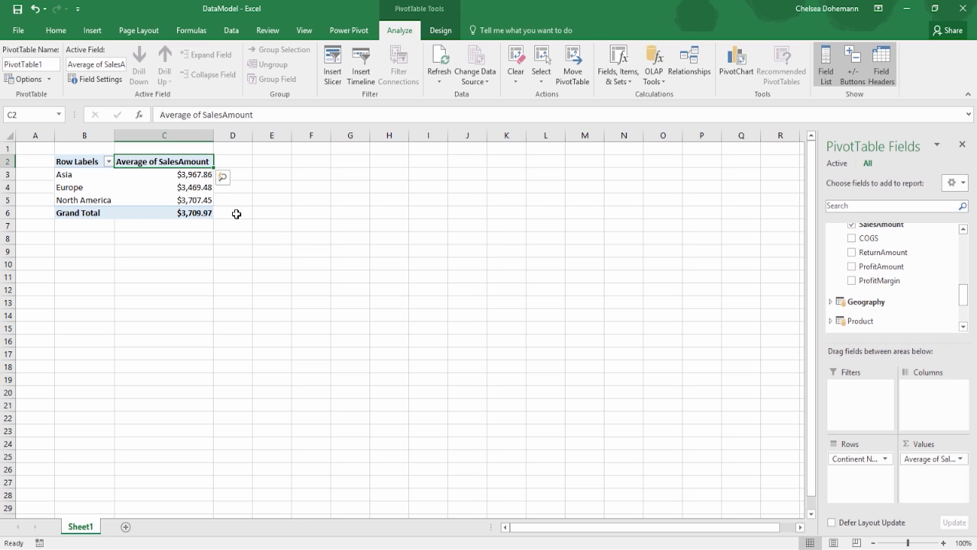
# Step: Examine the other summary functions for the SalesAmount value field, from Max through Distinct Count, without applying any
pyautogui.doubleClick(193, 162)
pyautogui.click(255, 295)
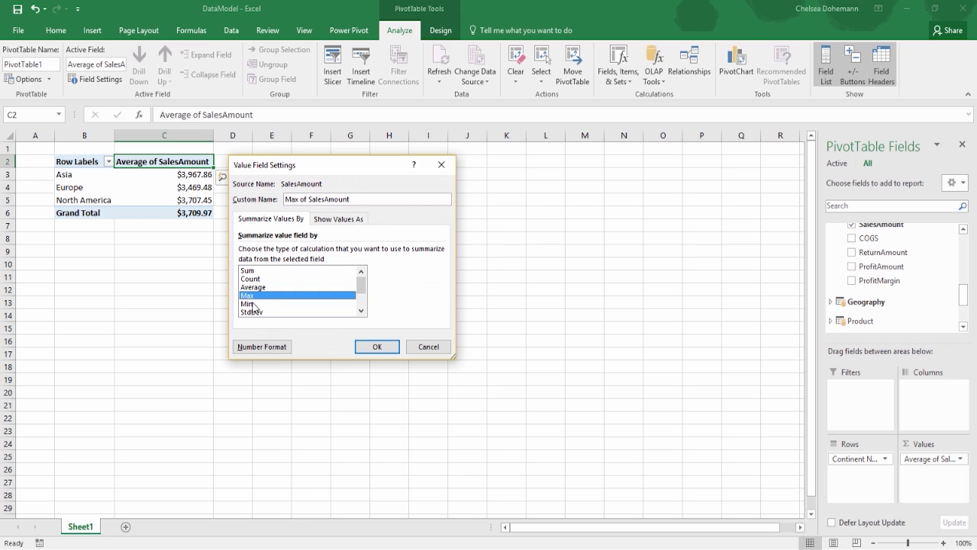
pyautogui.click(252, 303)
pyautogui.click(257, 312)
pyautogui.moveTo(364, 283); pyautogui.dragTo(364, 301)
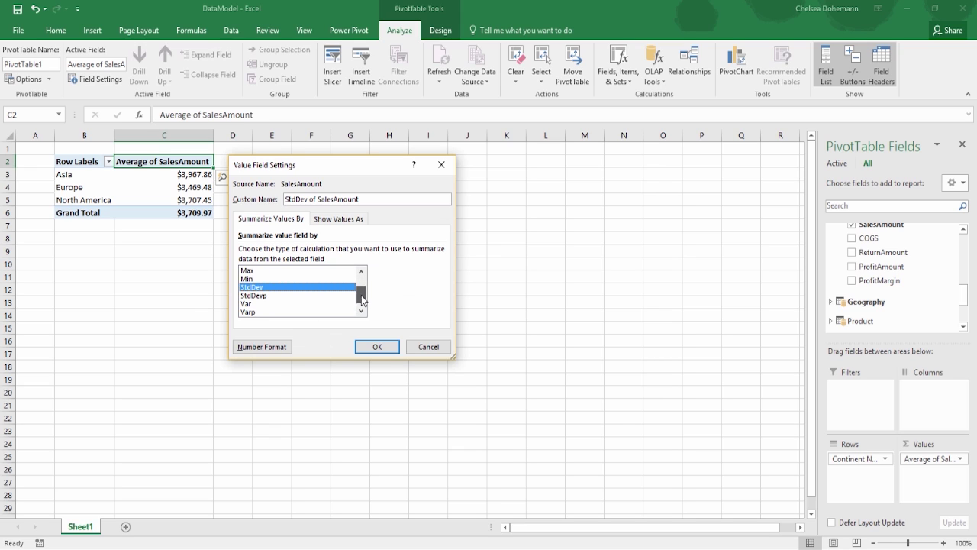
pyautogui.click(257, 296)
pyautogui.click(258, 304)
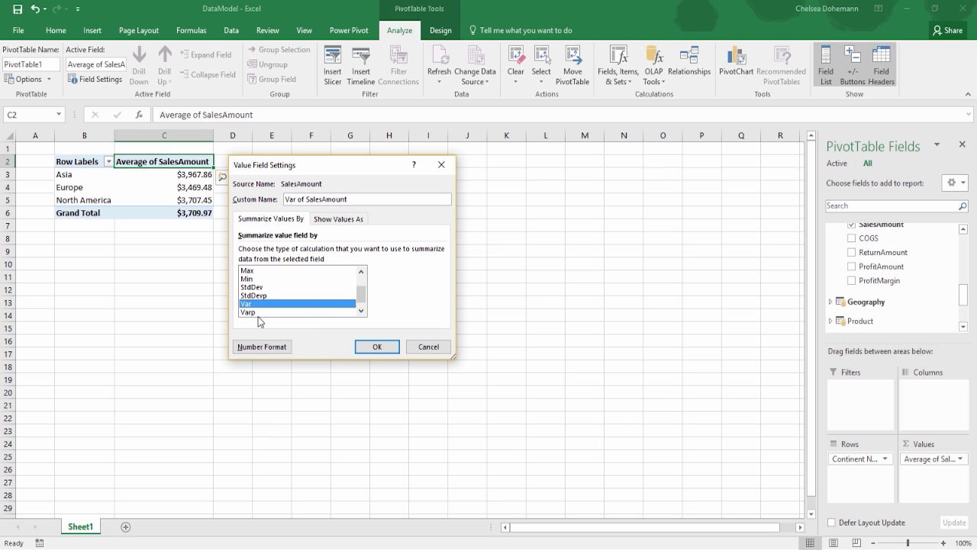
pyautogui.click(258, 313)
pyautogui.scroll(-1, 298, 314)
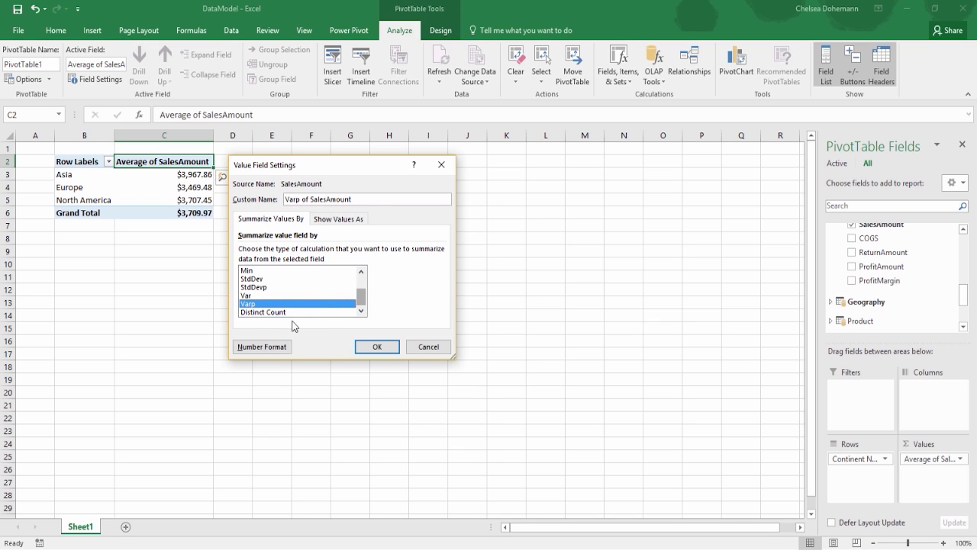
pyautogui.click(268, 312)
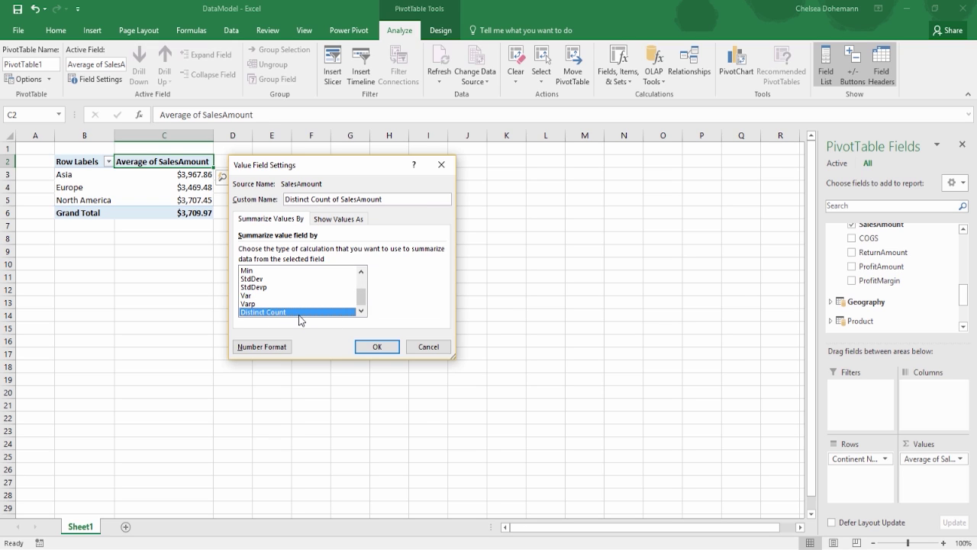
pyautogui.click(421, 347)
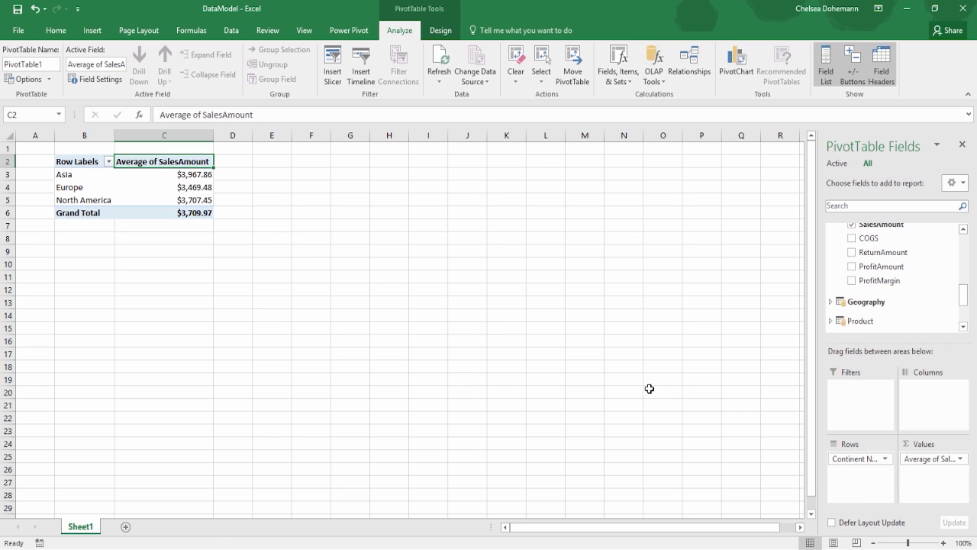
# Step: Start a new Power Pivot measure in the FactSales table and name it TotalSales
pyautogui.click(351, 30)
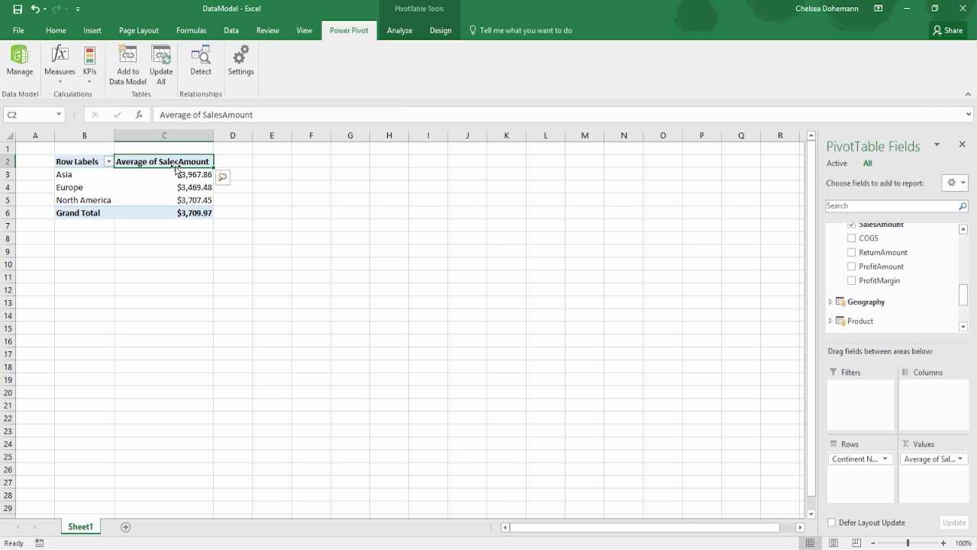
pyautogui.click(198, 185)
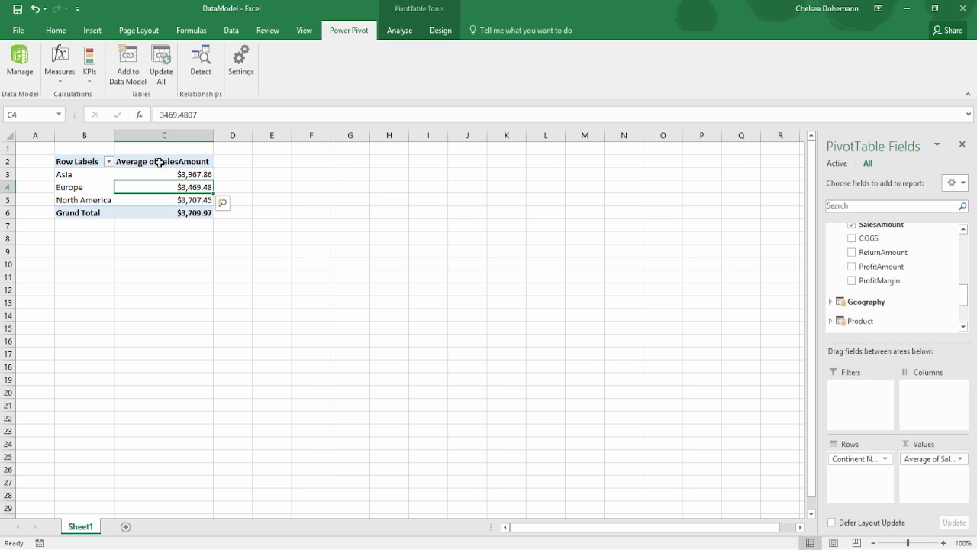
pyautogui.click(60, 77)
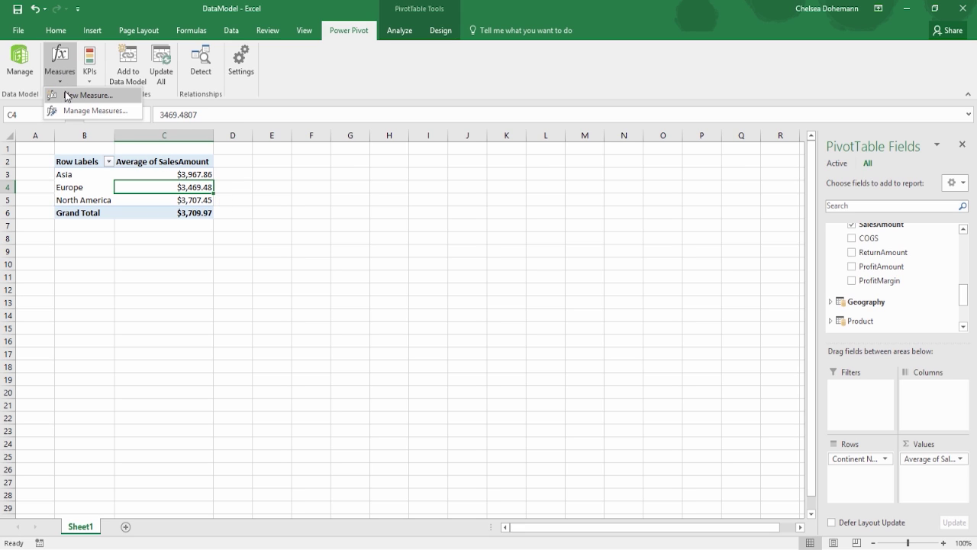
pyautogui.click(81, 96)
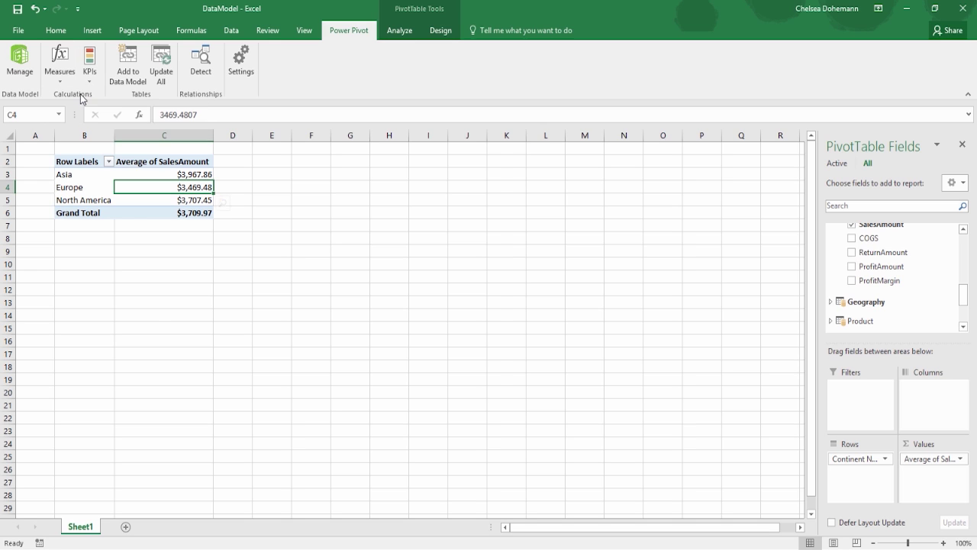
pyautogui.click(476, 156)
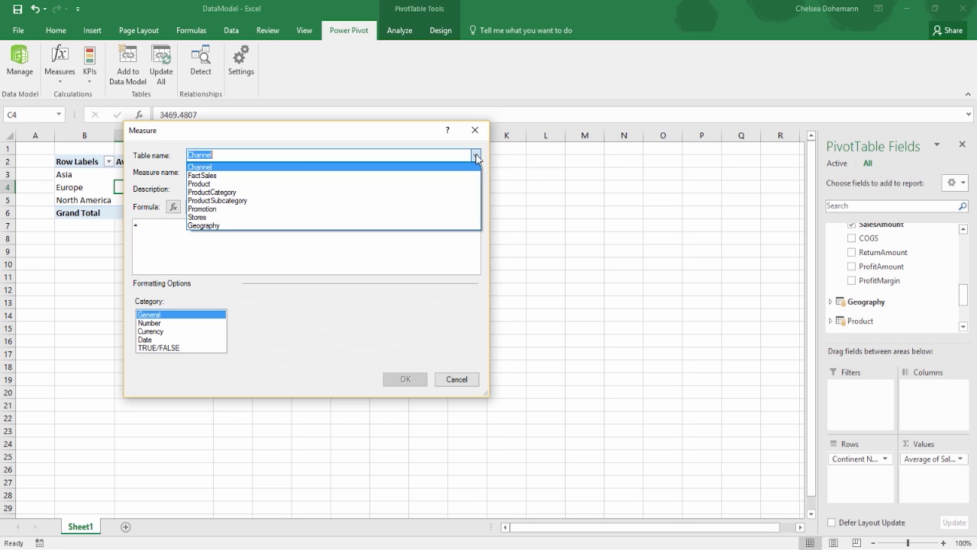
pyautogui.click(217, 175)
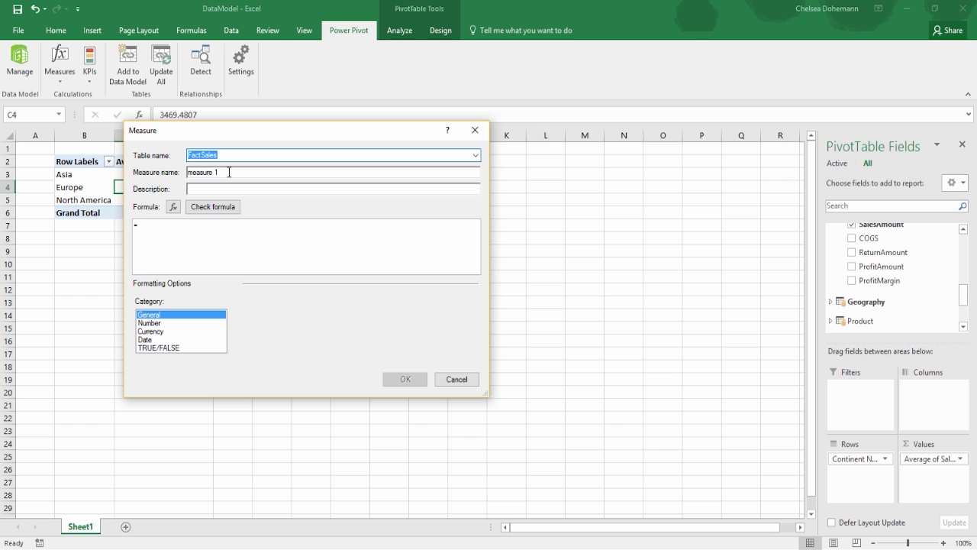
pyautogui.moveTo(219, 172); pyautogui.dragTo(177, 177)
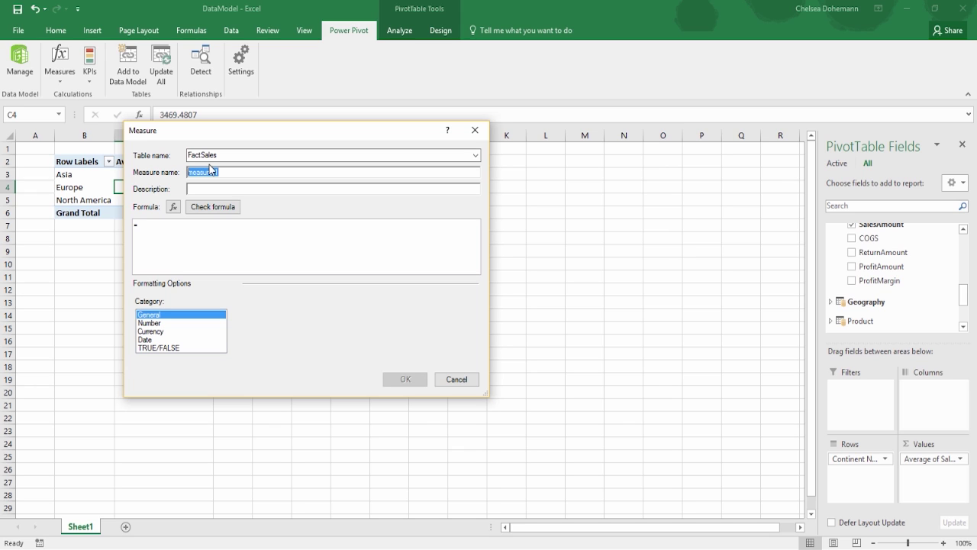
pyautogui.write('TotalSales')
# Step: Define the TotalSales measure as =SUM(FactSales[SalesAmount]), set its format category to Currency, and create it
pyautogui.press('Tab')
pyautogui.press('Tab')
pyautogui.press('Tab')
pyautogui.write('SUM')
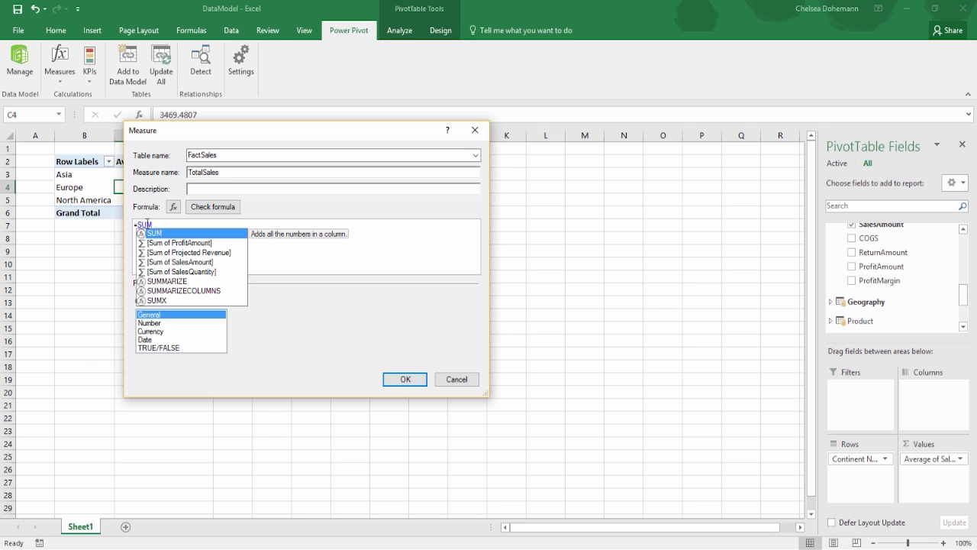
pyautogui.write('(')
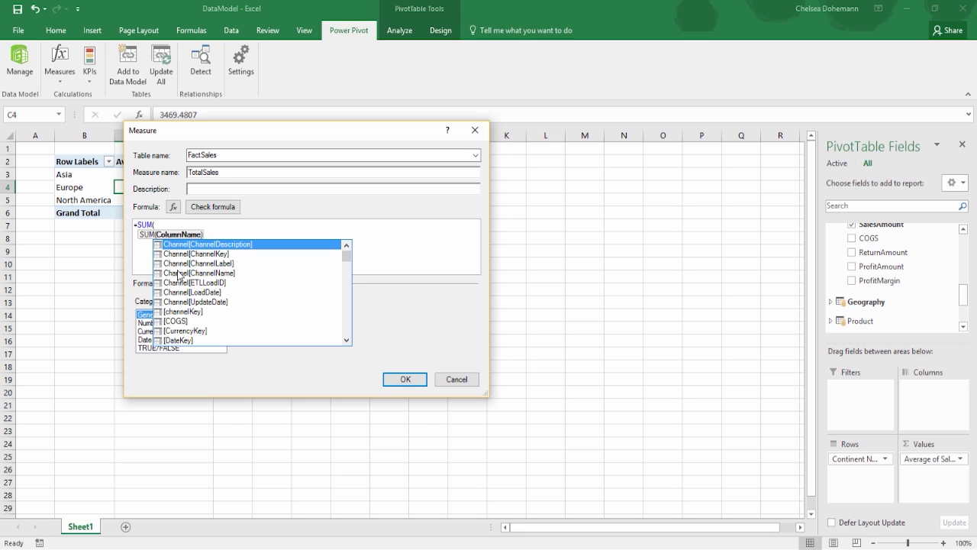
pyautogui.write('sales')
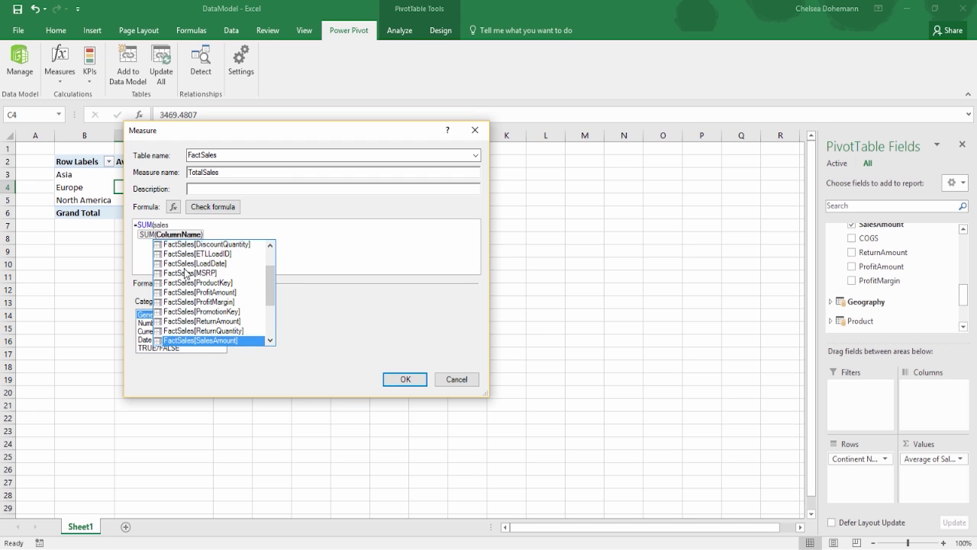
pyautogui.moveTo(270, 274); pyautogui.dragTo(267, 291)
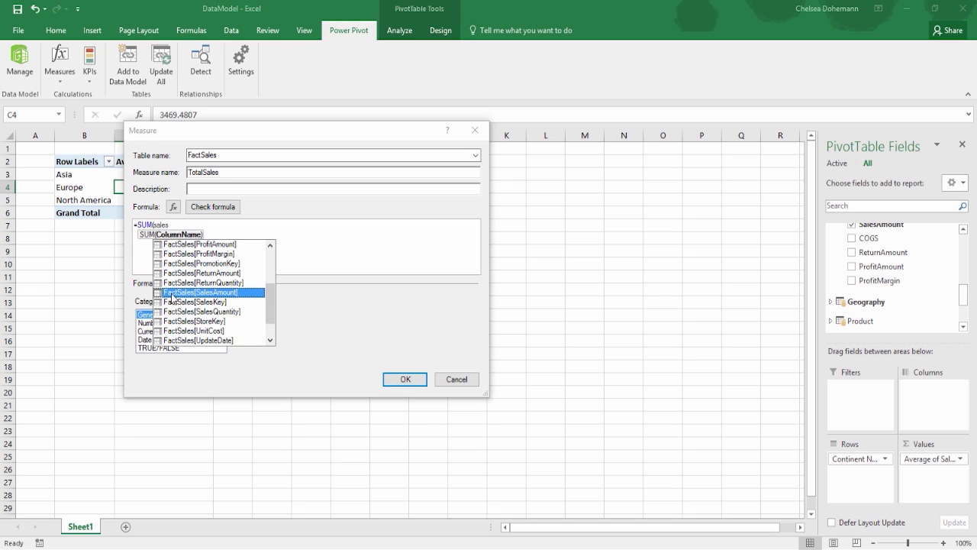
pyautogui.doubleClick(210, 293)
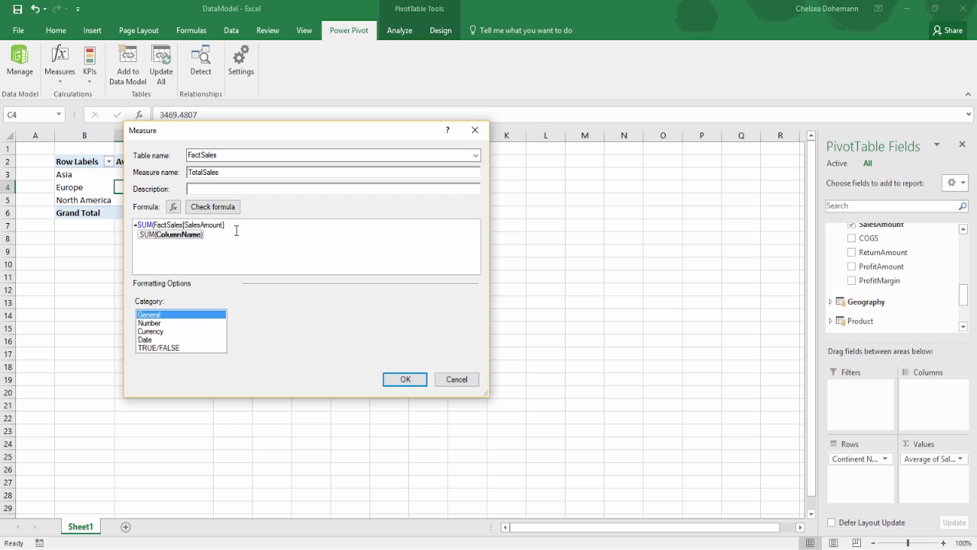
pyautogui.moveTo(226, 224); pyautogui.dragTo(153, 227)
pyautogui.click(198, 224)
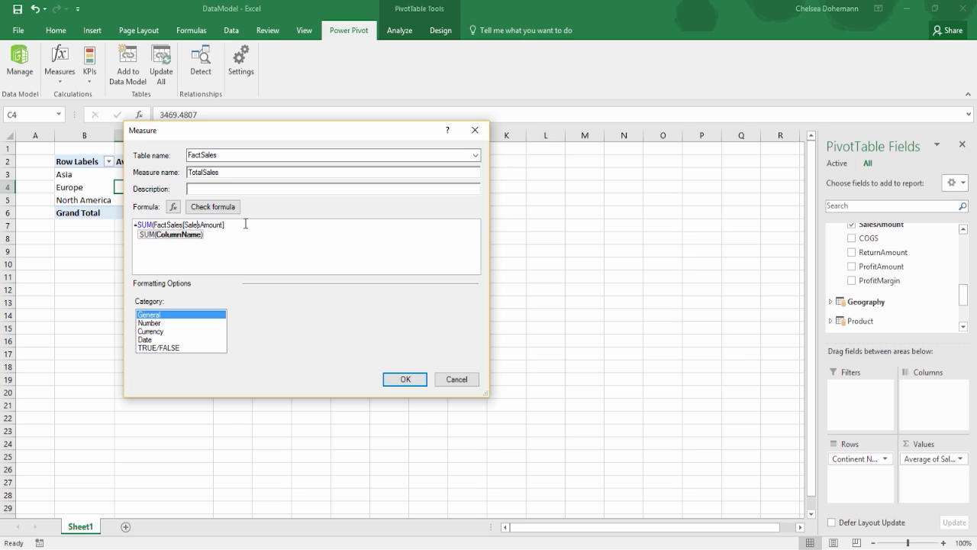
pyautogui.click(154, 225)
pyautogui.click(236, 226)
pyautogui.write(')')
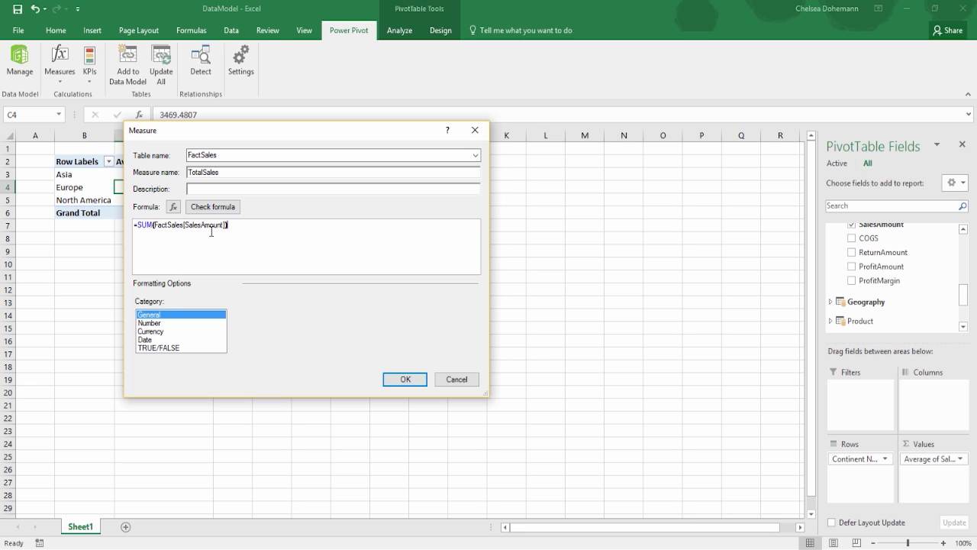
pyautogui.click(161, 331)
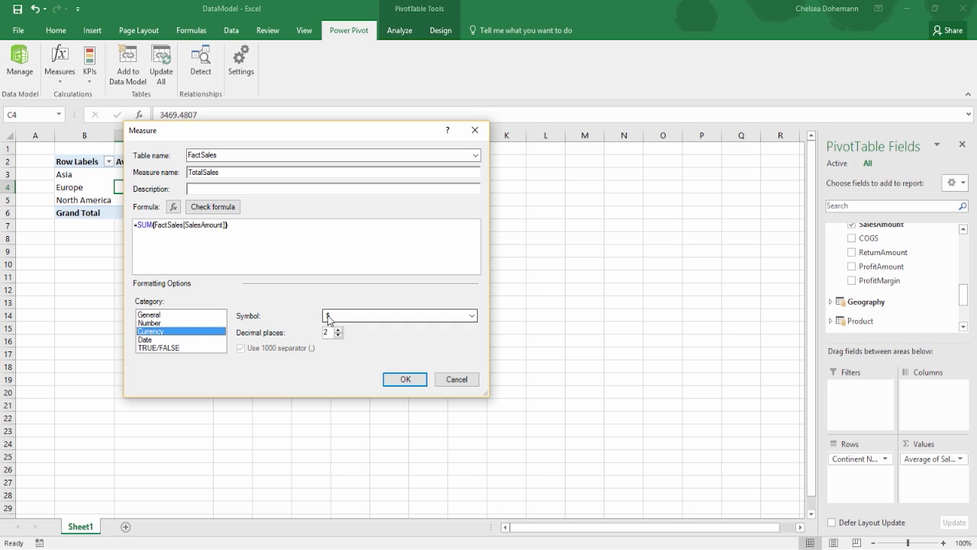
pyautogui.click(393, 377)
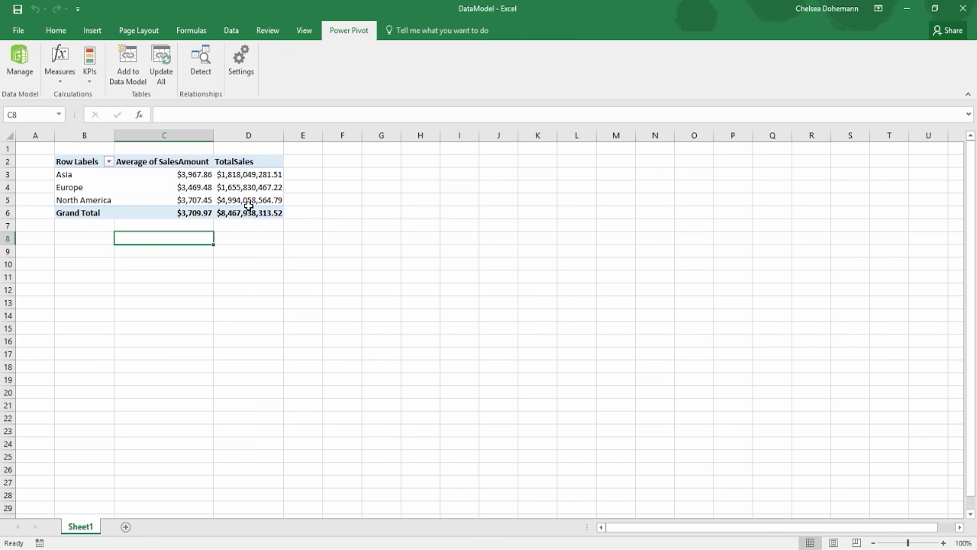
# Step: Remove Average of SalesAmount from the PivotTable values, keeping TotalSales as the value field
pyautogui.click(181, 165)
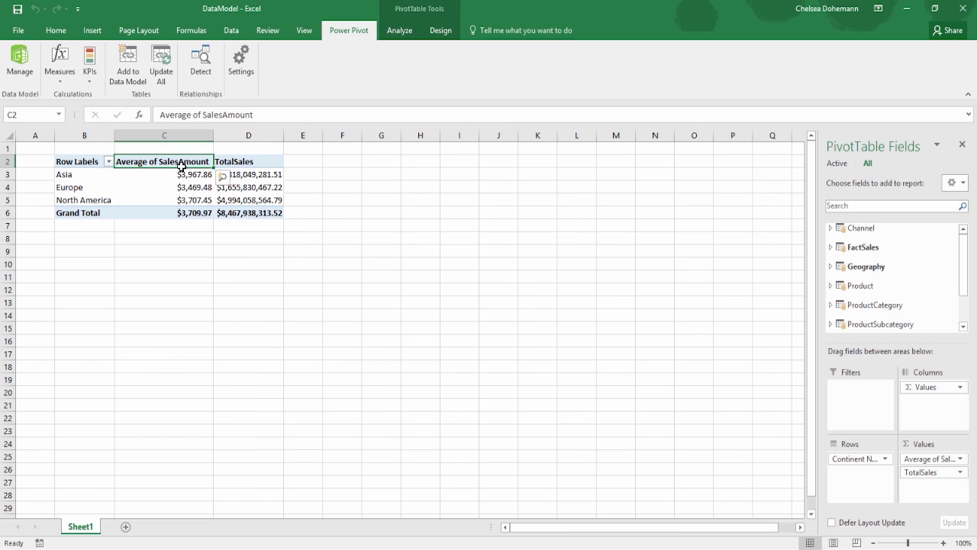
pyautogui.moveTo(924, 459); pyautogui.dragTo(878, 252)
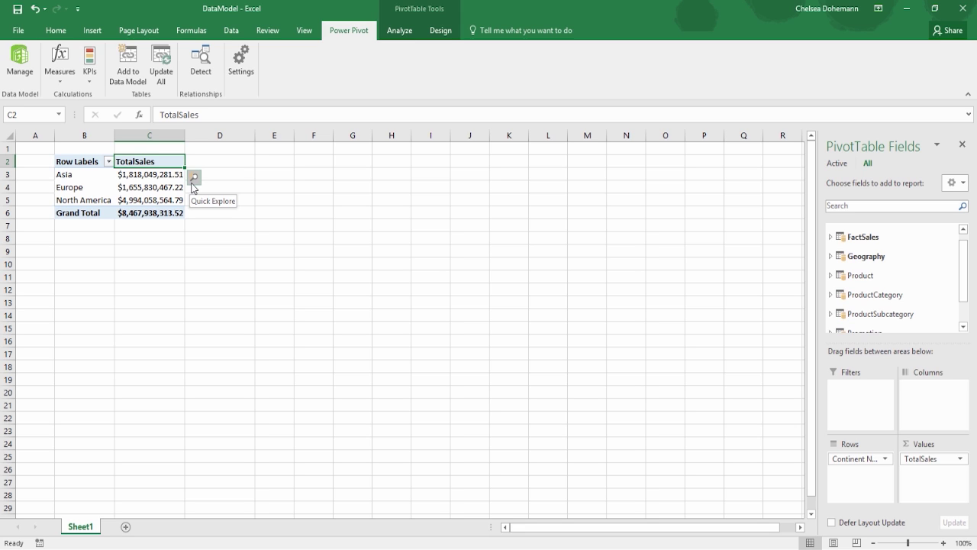
# Step: Open the existing TotalSales measure for editing from the list of managed measures
pyautogui.click(831, 237)
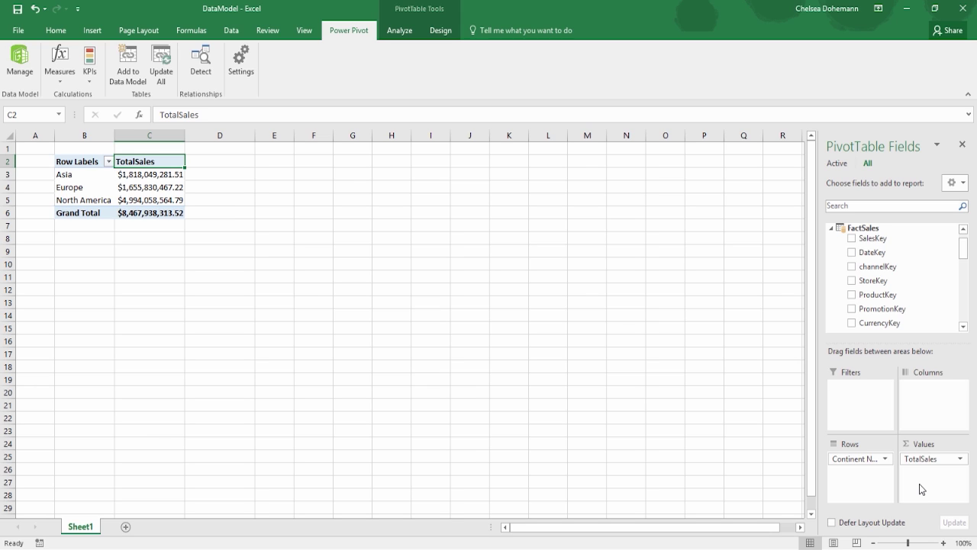
pyautogui.moveTo(218, 177)
pyautogui.click(60, 79)
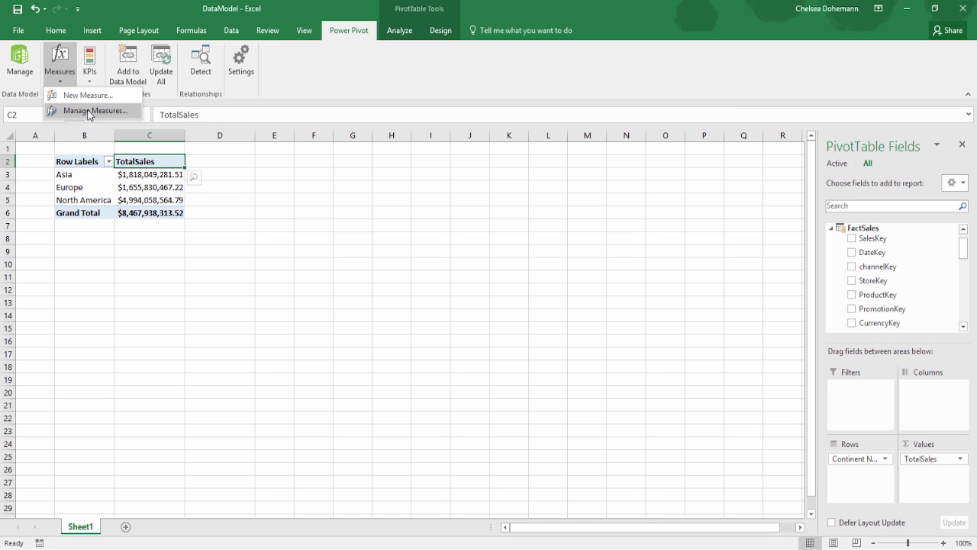
pyautogui.click(77, 111)
pyautogui.moveTo(428, 157); pyautogui.dragTo(324, 132)
pyautogui.click(266, 186)
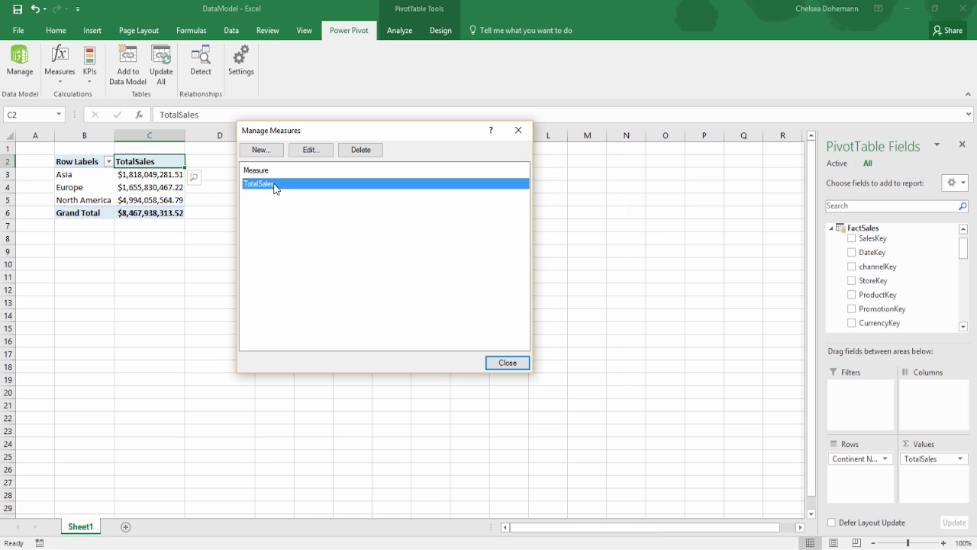
pyautogui.click(314, 150)
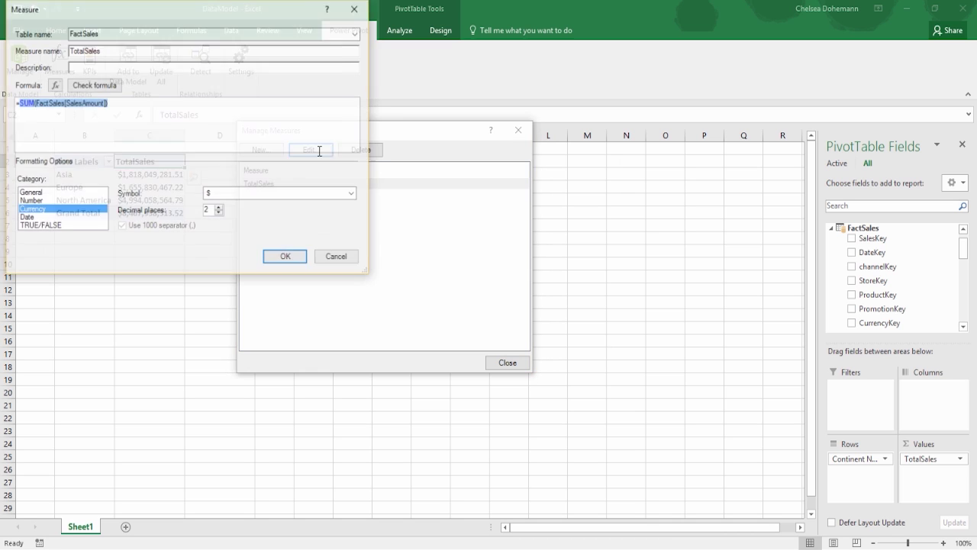
pyautogui.moveTo(206, 11); pyautogui.dragTo(488, 214)
# Step: Examine the SUM formula of the TotalSales measure and its column argument, closing the measure dialogs without saving changes
pyautogui.click(384, 308)
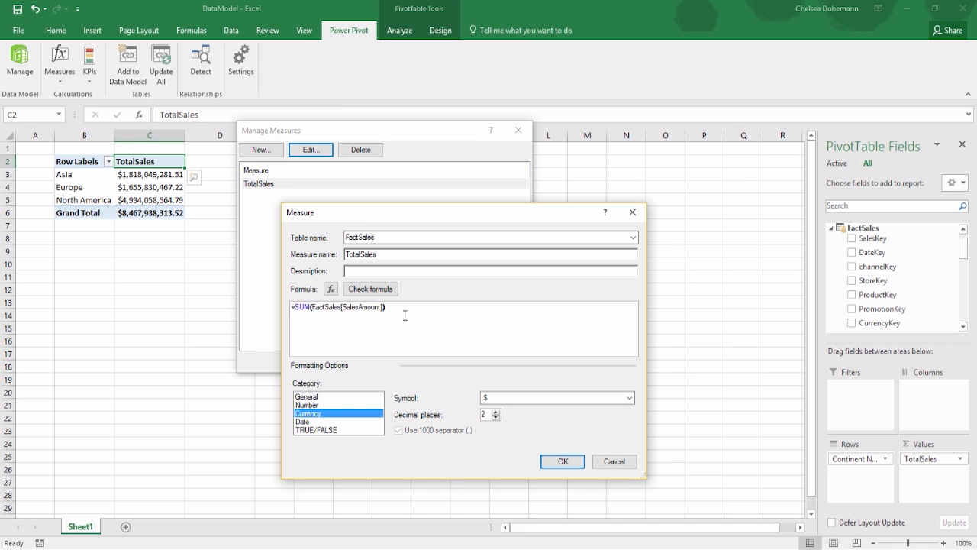
pyautogui.click(292, 307)
pyautogui.write('=')
pyautogui.moveTo(342, 307); pyautogui.dragTo(382, 309)
pyautogui.click(359, 307)
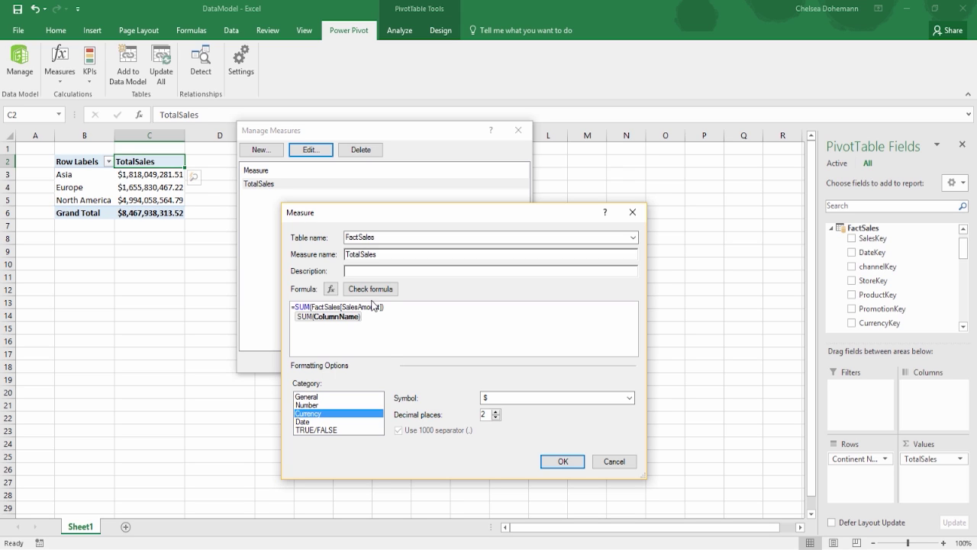
pyautogui.click(614, 461)
pyautogui.click(503, 363)
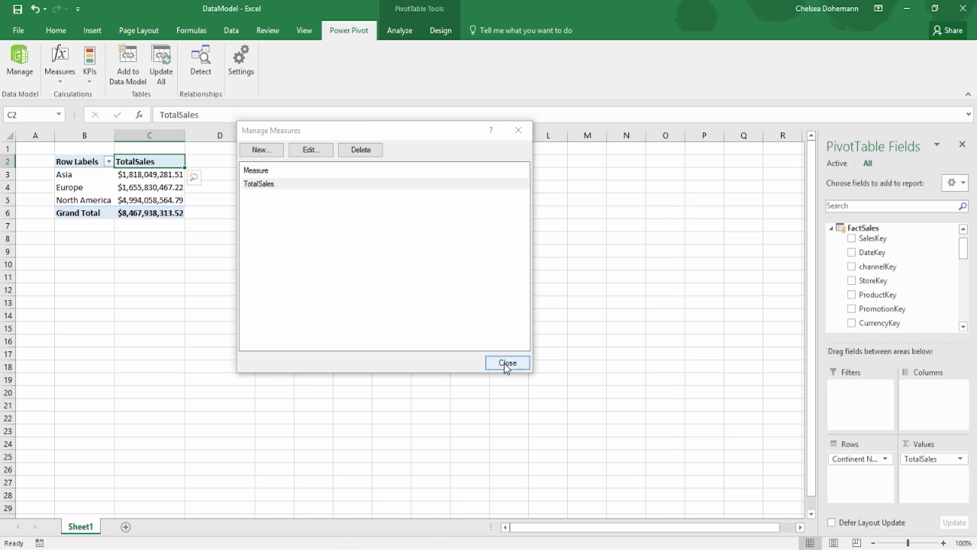
# Step: Inspect the Asia row and its TotalSales value in the PivotTable
pyautogui.moveTo(145, 190)
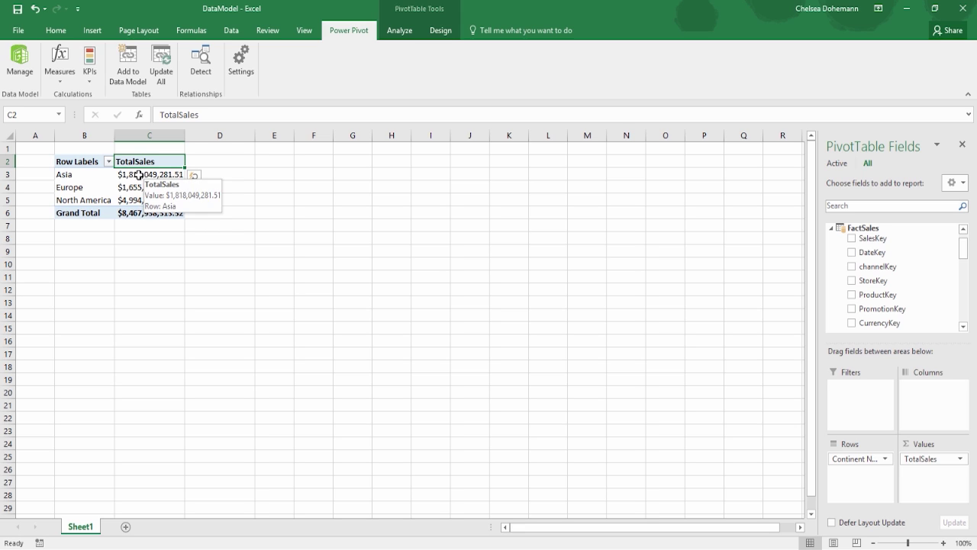
pyautogui.click(80, 174)
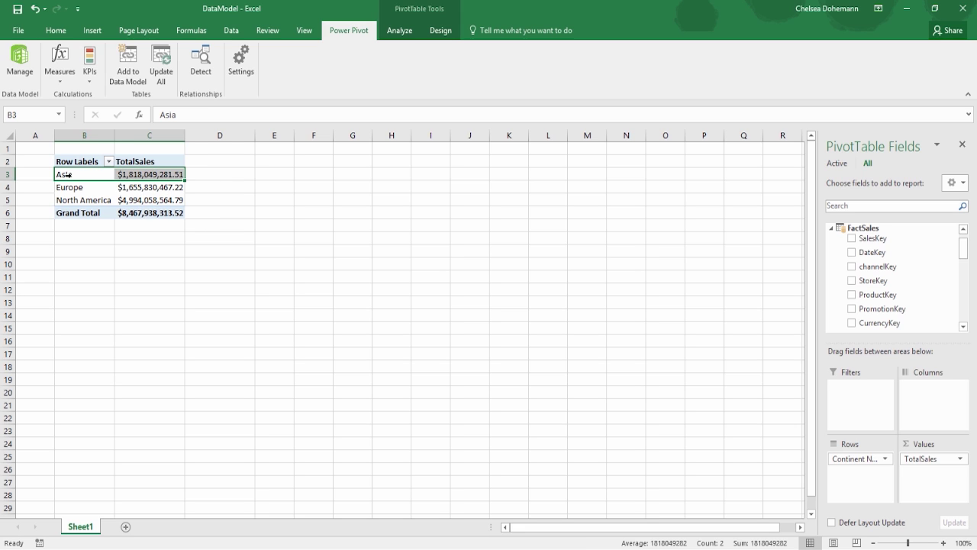
pyautogui.click(141, 175)
pyautogui.moveTo(145, 175)
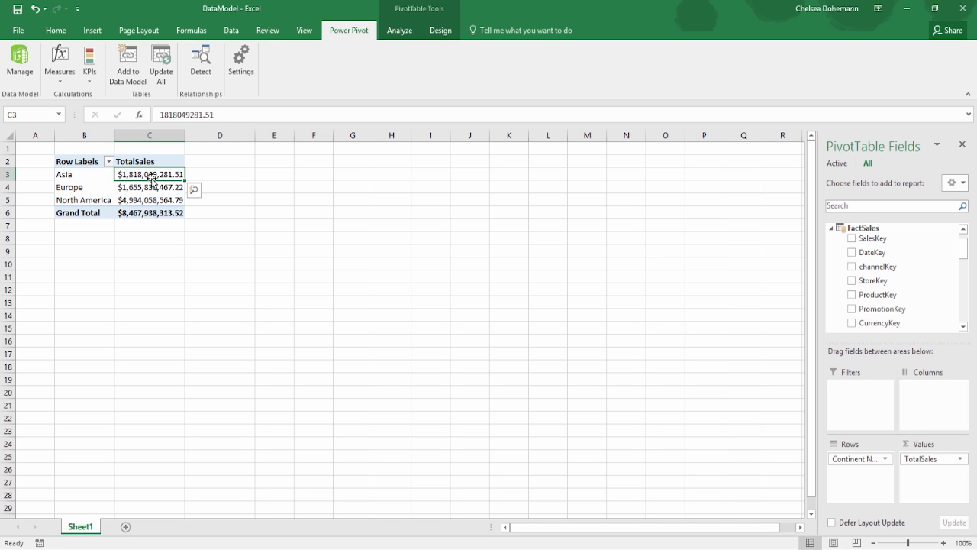
# Step: Start a new measure in the FactSales table and name it TotalTransactions
pyautogui.click(64, 76)
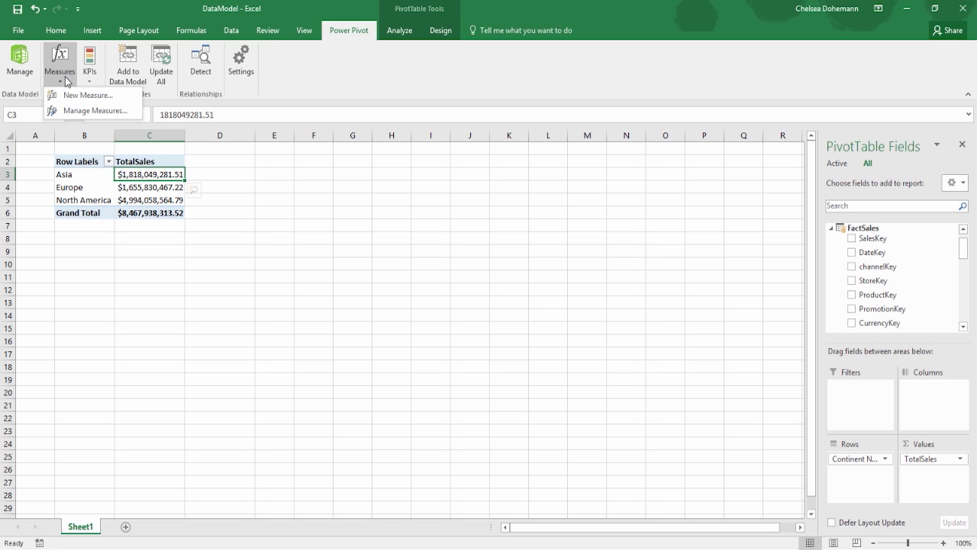
pyautogui.click(77, 95)
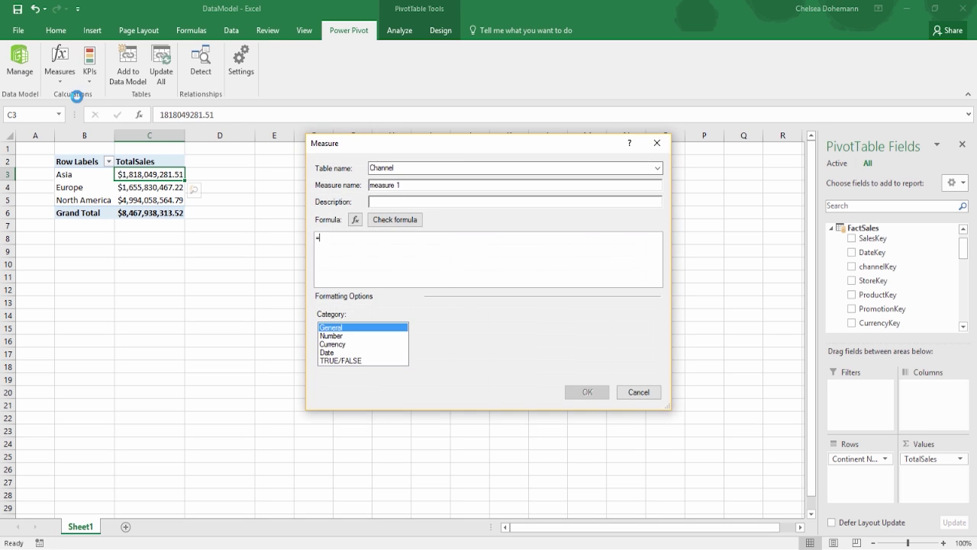
pyautogui.click(657, 168)
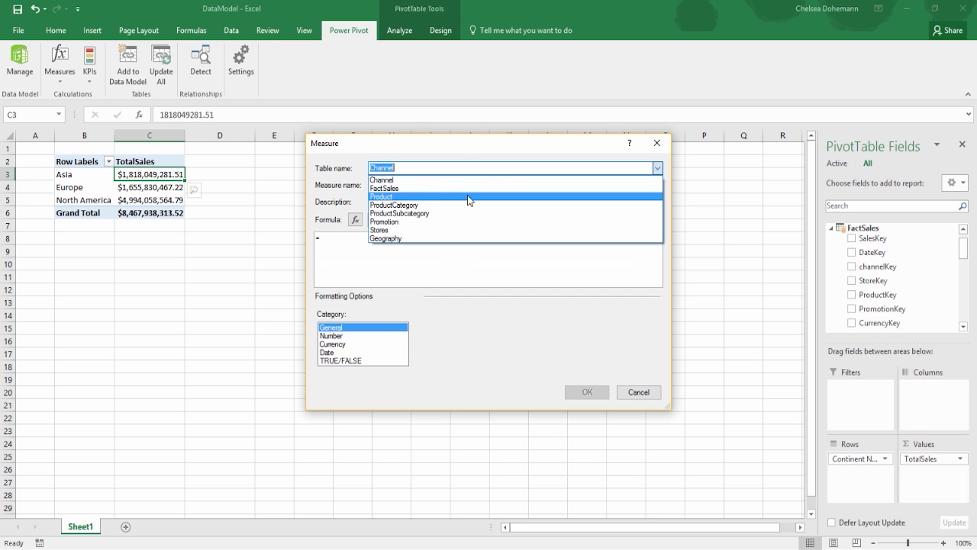
pyautogui.click(394, 188)
pyautogui.moveTo(410, 184); pyautogui.dragTo(364, 185)
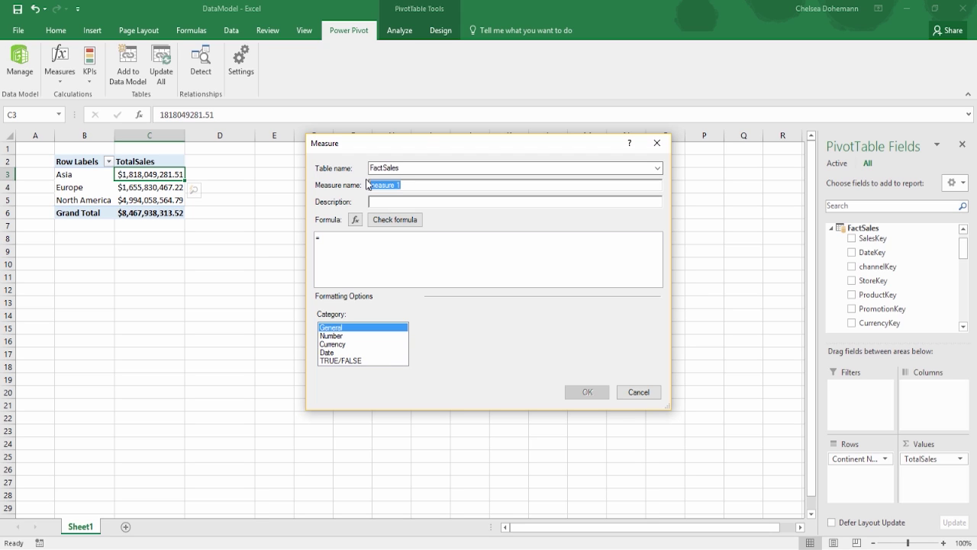
pyautogui.write('SotalTransactions')
# Step: Enter =COUNTROWS(FactSales) as the formula of the TotalTransactions measure
pyautogui.click(319, 237)
pyautogui.write('COUNT')
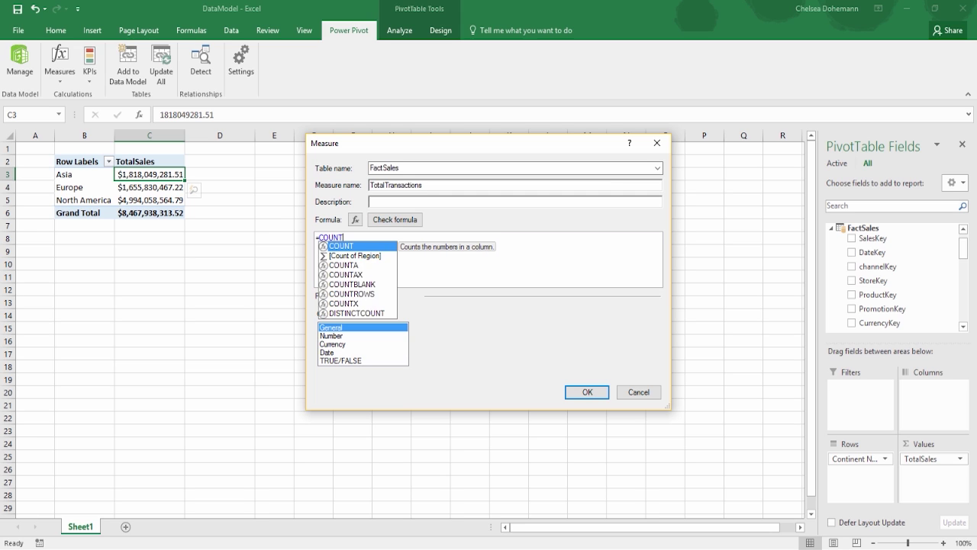
pyautogui.write('ROWS')
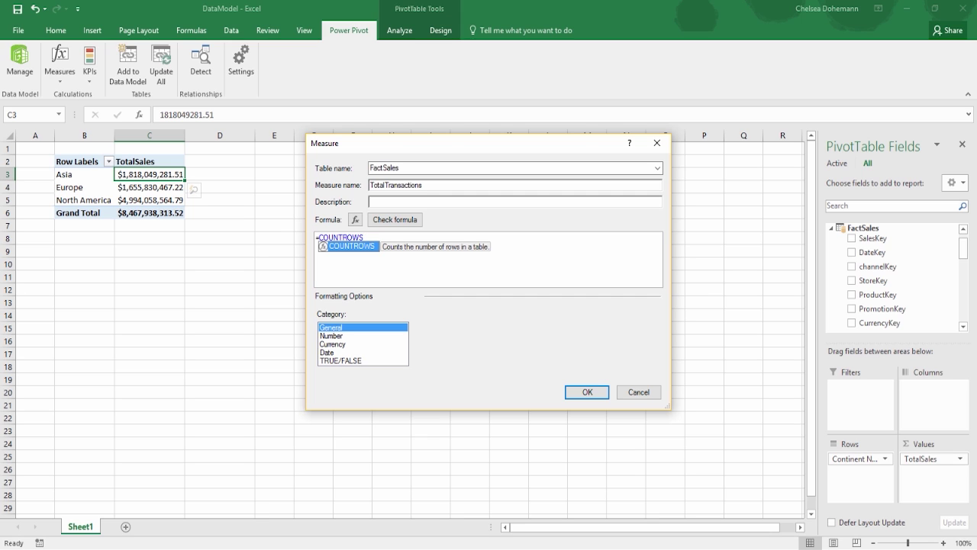
pyautogui.write('(')
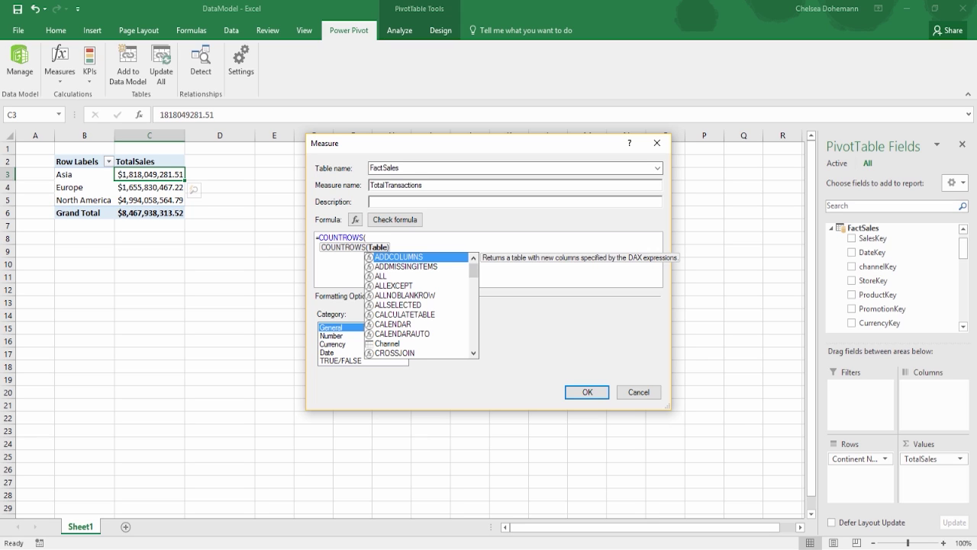
pyautogui.write('FactSa')
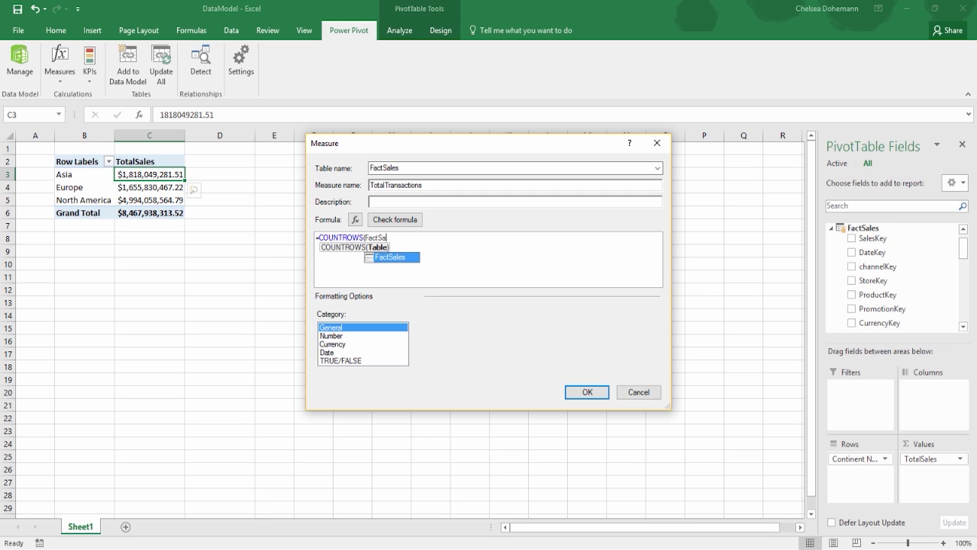
pyautogui.press('Down')
pyautogui.press('Tab')
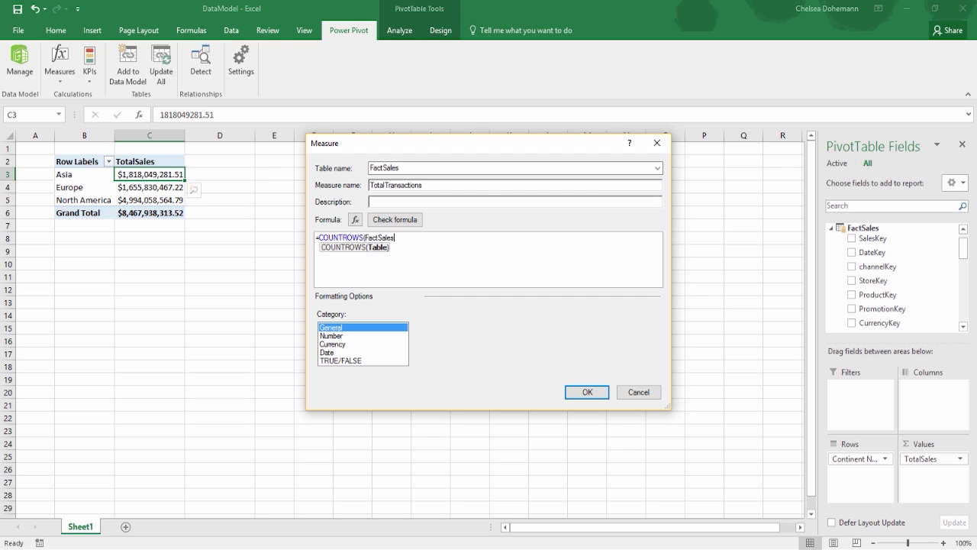
pyautogui.write(')')
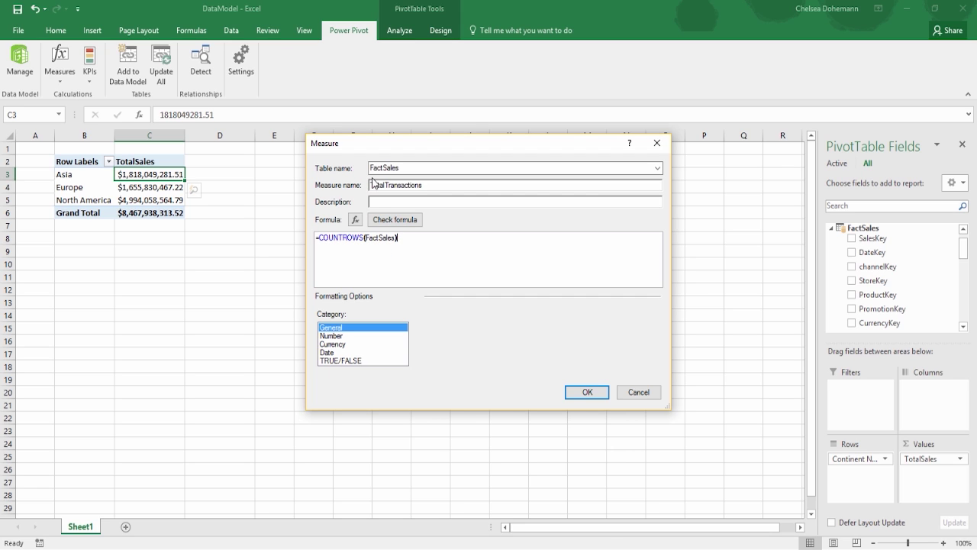
# Step: Format TotalTransactions as a Whole Number with the 1000 separator and create the measure
pyautogui.click(344, 337)
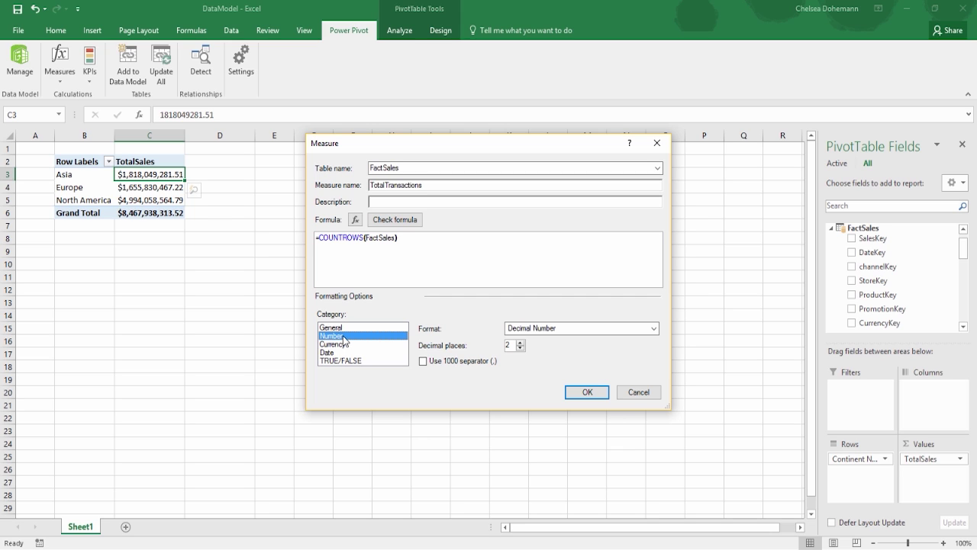
pyautogui.click(520, 348)
pyautogui.click(520, 348)
pyautogui.click(532, 329)
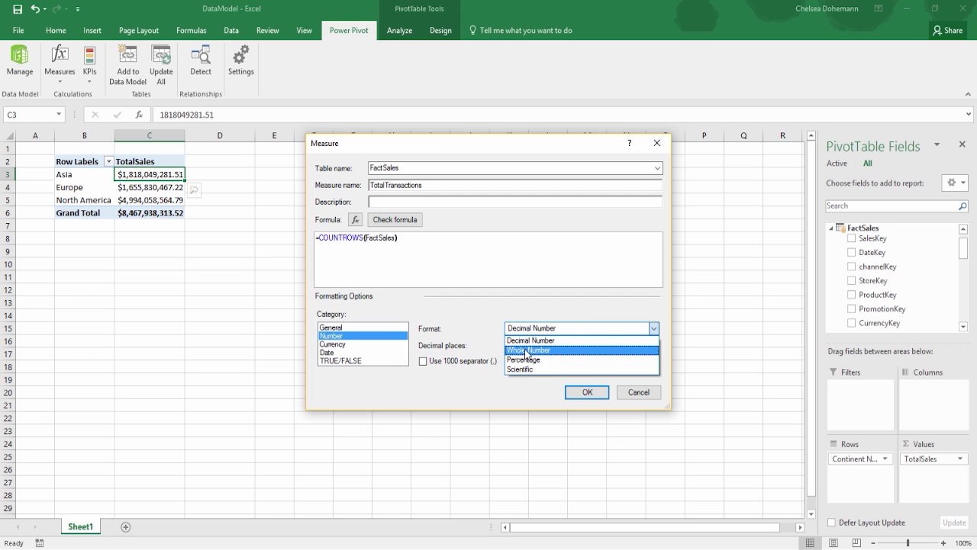
pyautogui.click(525, 350)
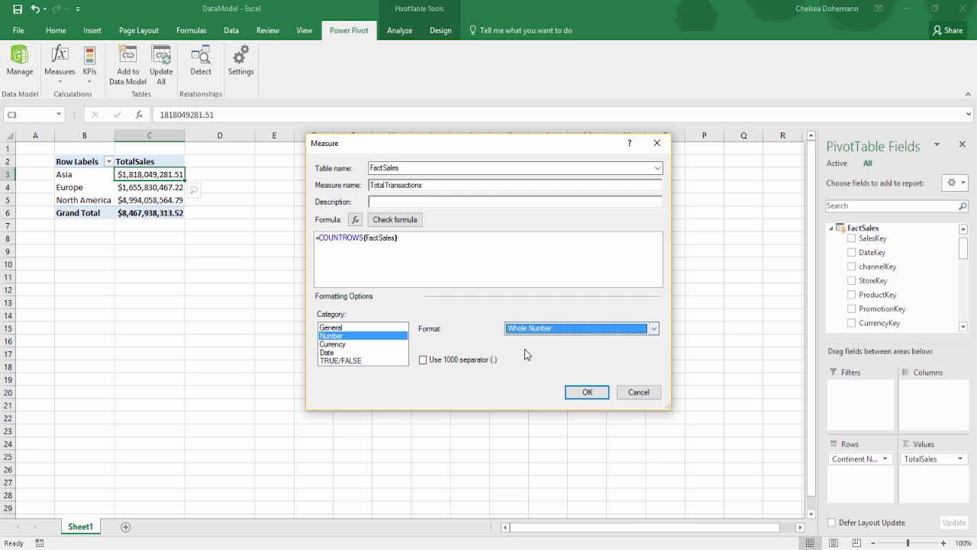
pyautogui.click(424, 359)
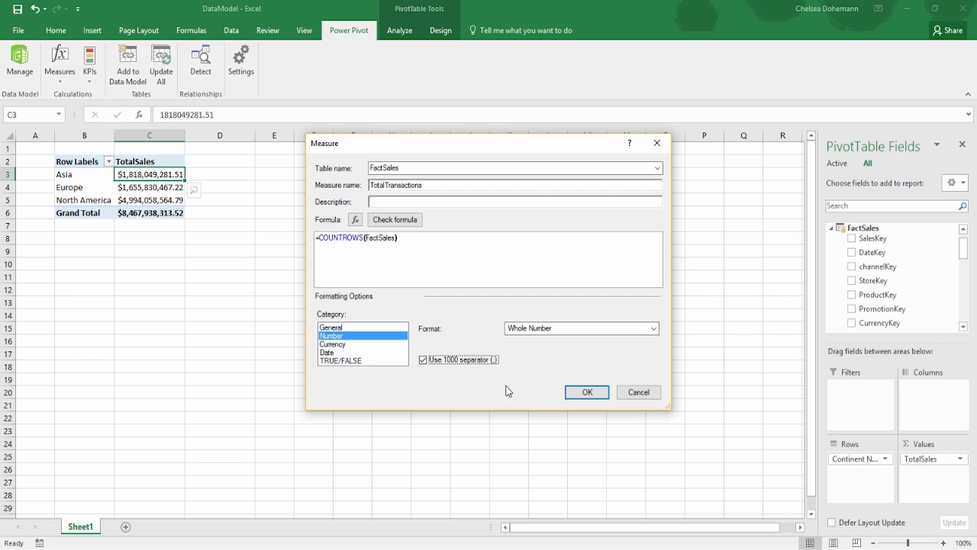
pyautogui.click(575, 396)
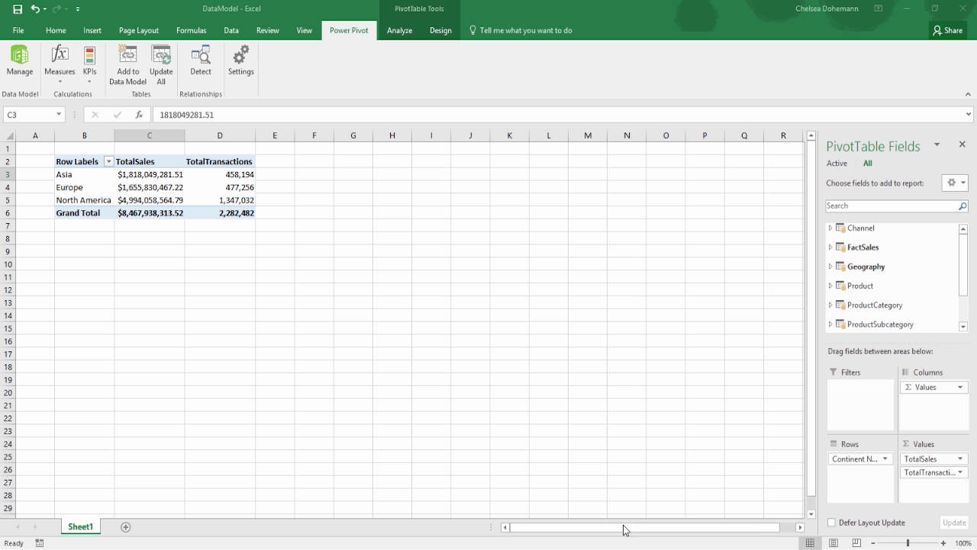
pyautogui.click(626, 528)
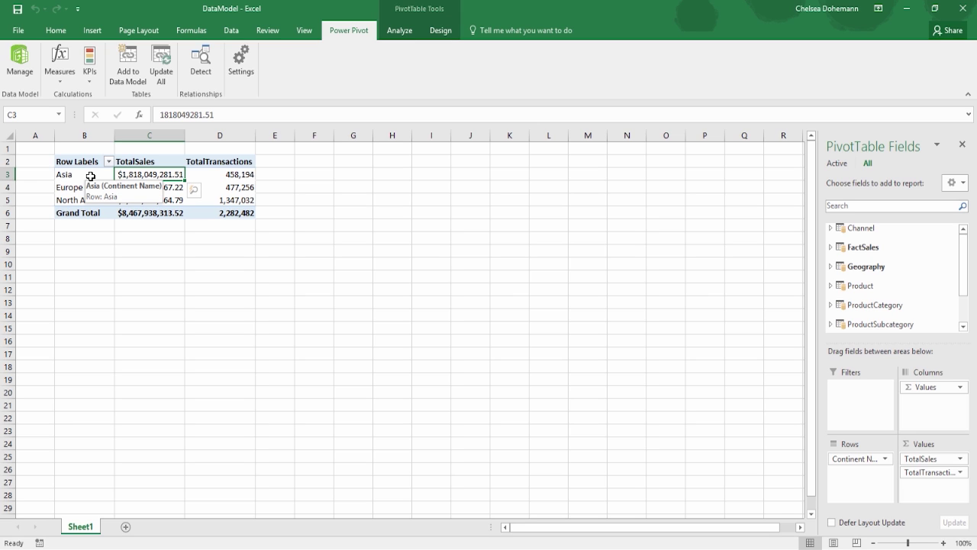
# Step: Start another new measure in the FactSales table and name it DaysSelling
pyautogui.click(64, 75)
pyautogui.click(68, 94)
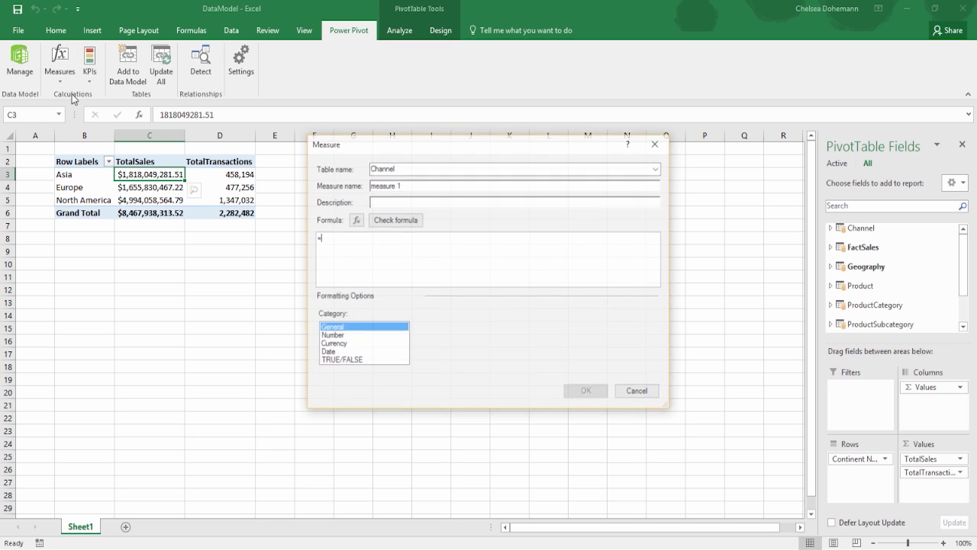
pyautogui.click(432, 167)
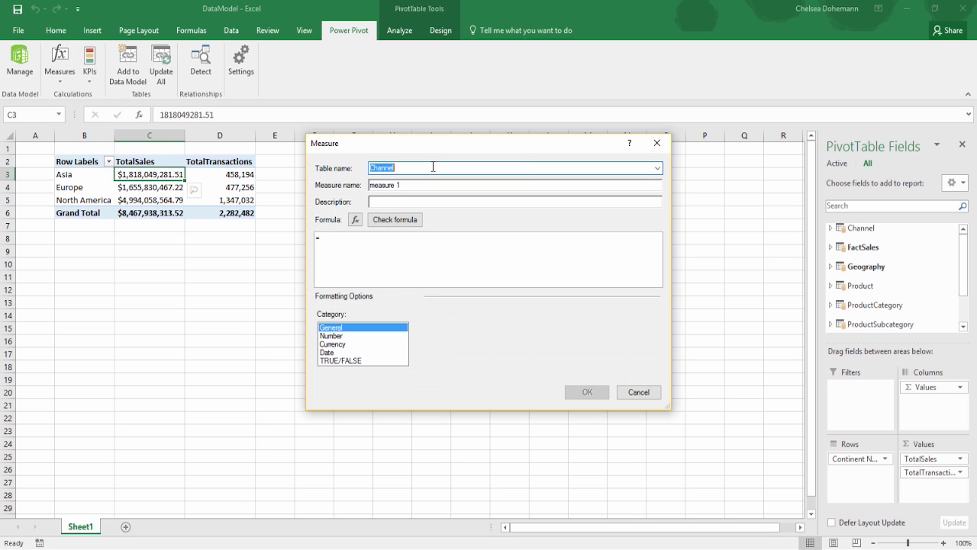
pyautogui.click(656, 168)
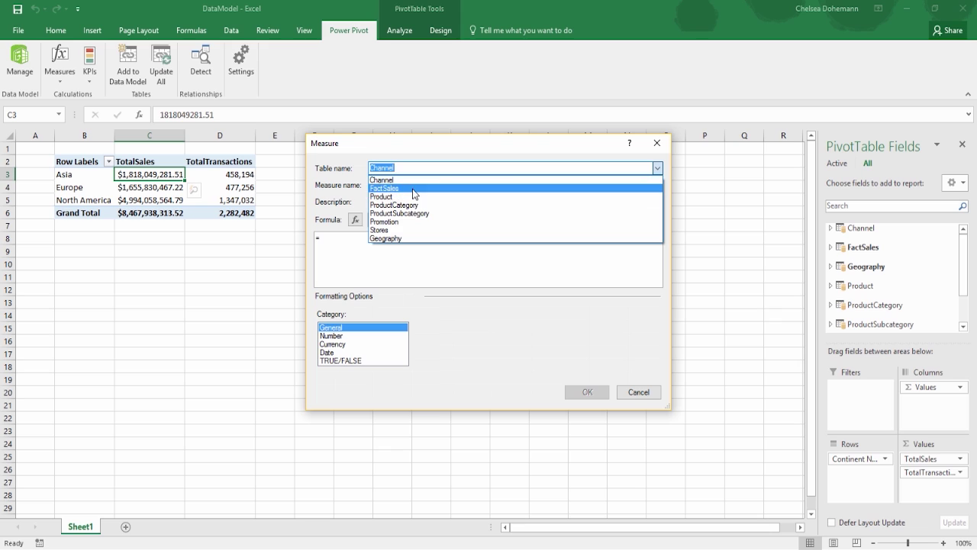
pyautogui.click(413, 189)
pyautogui.moveTo(413, 186); pyautogui.dragTo(366, 186)
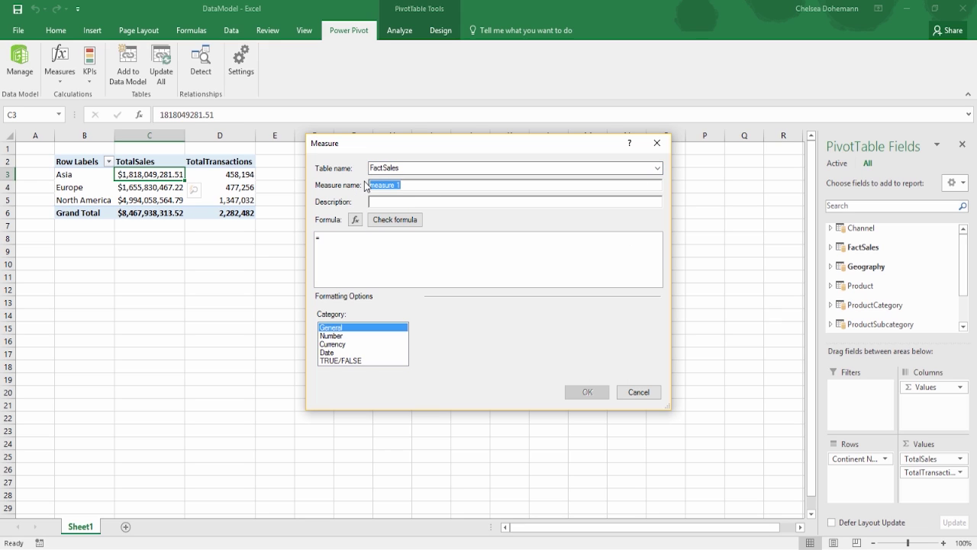
pyautogui.write('DaysSelling')
# Step: Enter =DISTINCTCOUNT(FactSales[DateKey]) as the formula of the DaysSelling measure
pyautogui.press('Tab')
pyautogui.press('Tab')
pyautogui.write('DI')
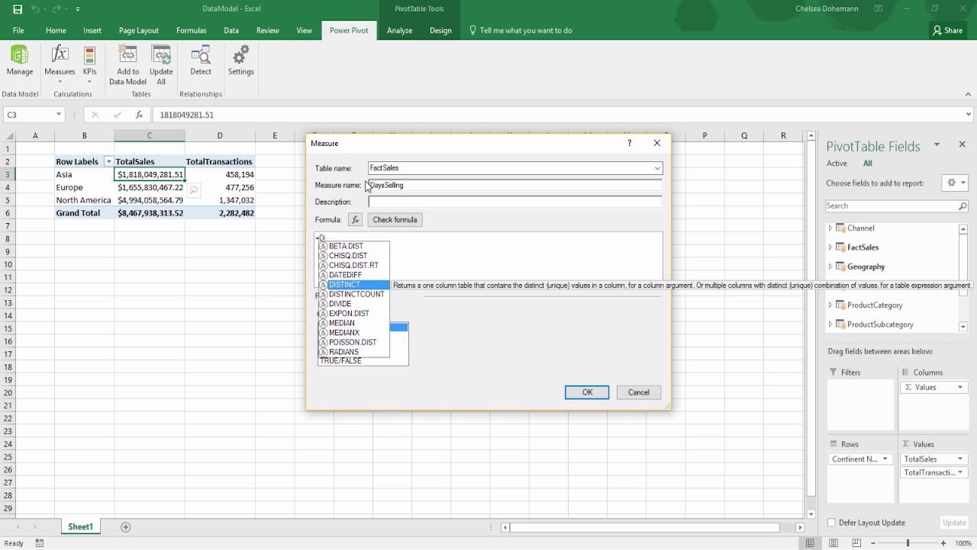
pyautogui.write('stin')
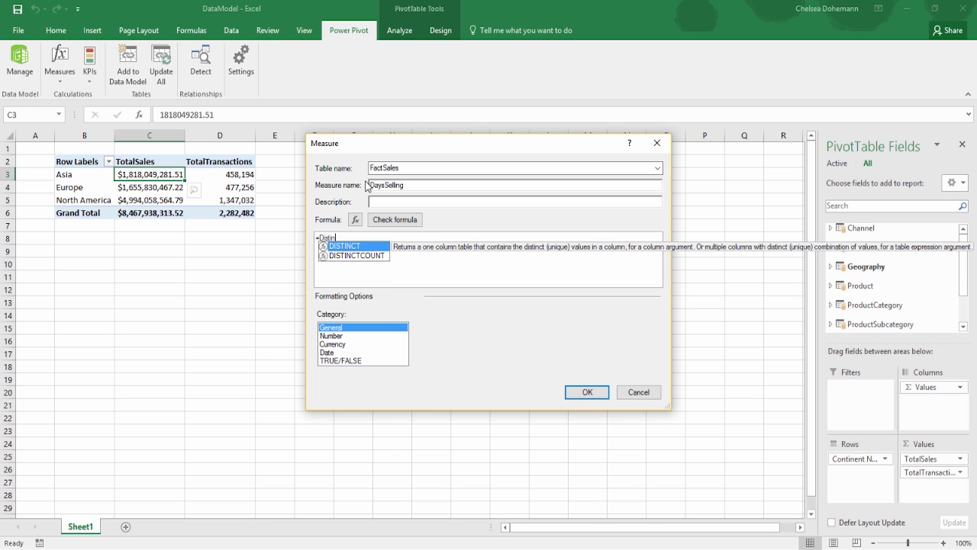
pyautogui.press('Down')
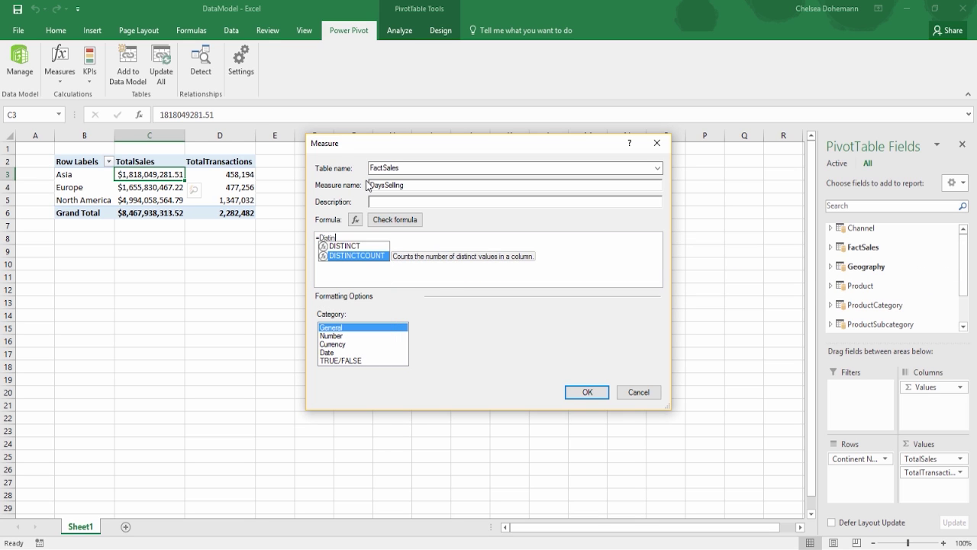
pyautogui.press('Tab')
pyautogui.write('factsales')
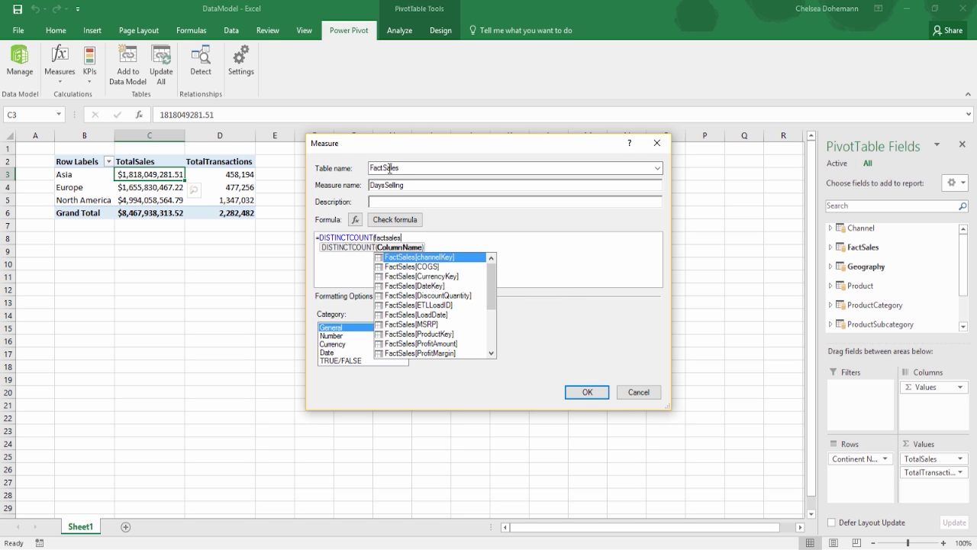
pyautogui.doubleClick(440, 284)
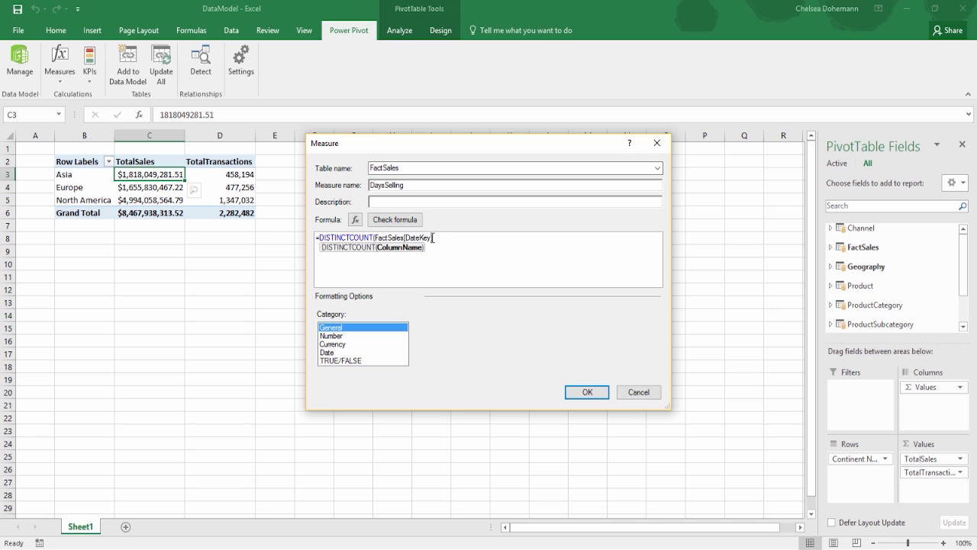
pyautogui.write('])')
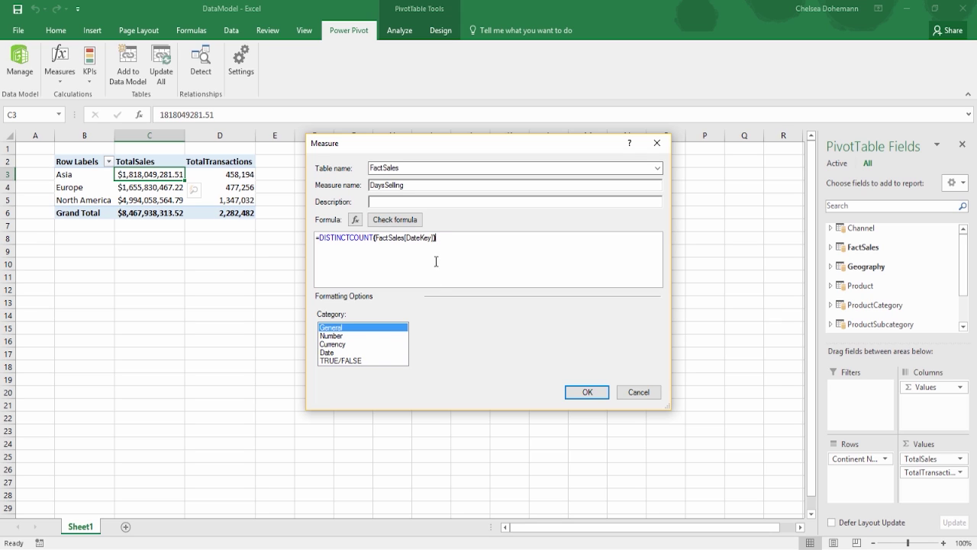
# Step: Format DaysSelling as a Whole Number with the 1000 separator and create the measure
pyautogui.click(355, 336)
pyautogui.click(541, 328)
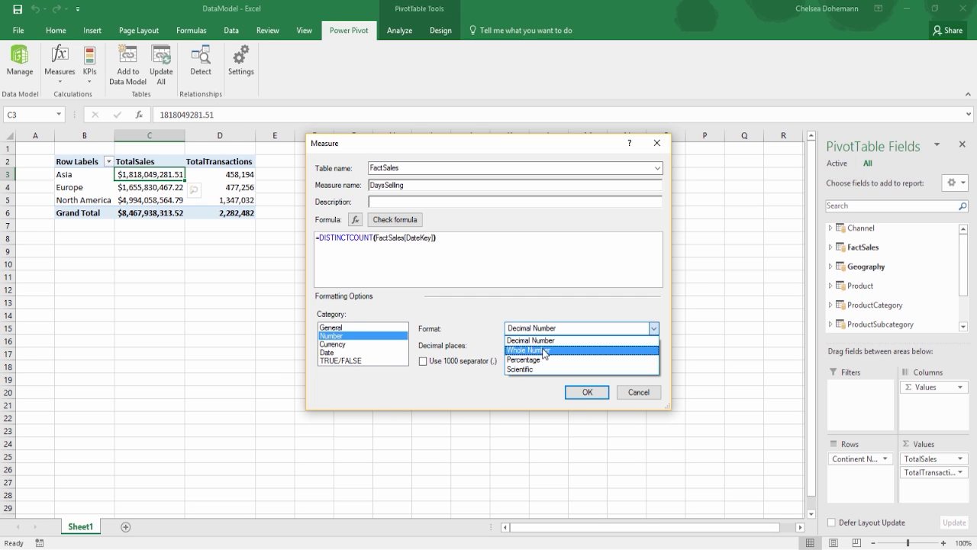
pyautogui.click(542, 348)
pyautogui.click(424, 361)
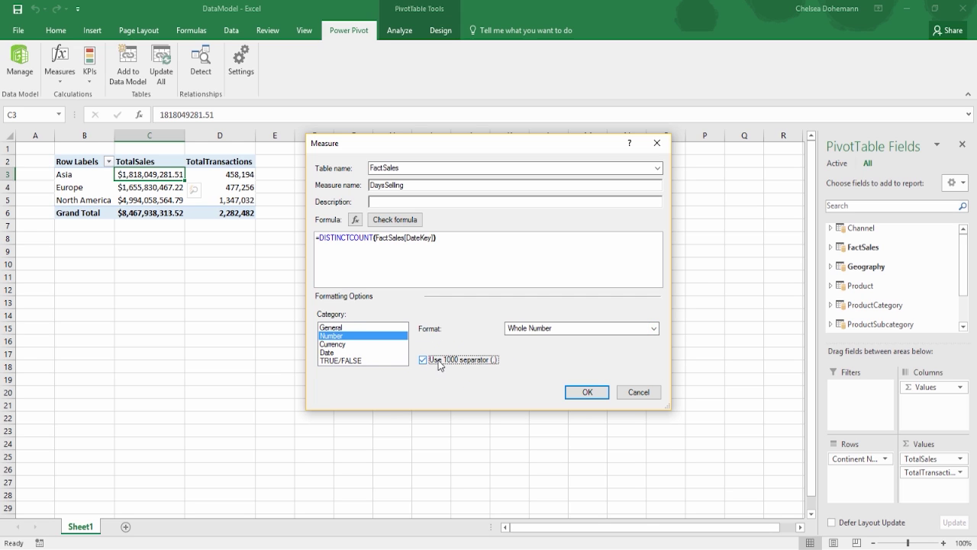
pyautogui.click(582, 392)
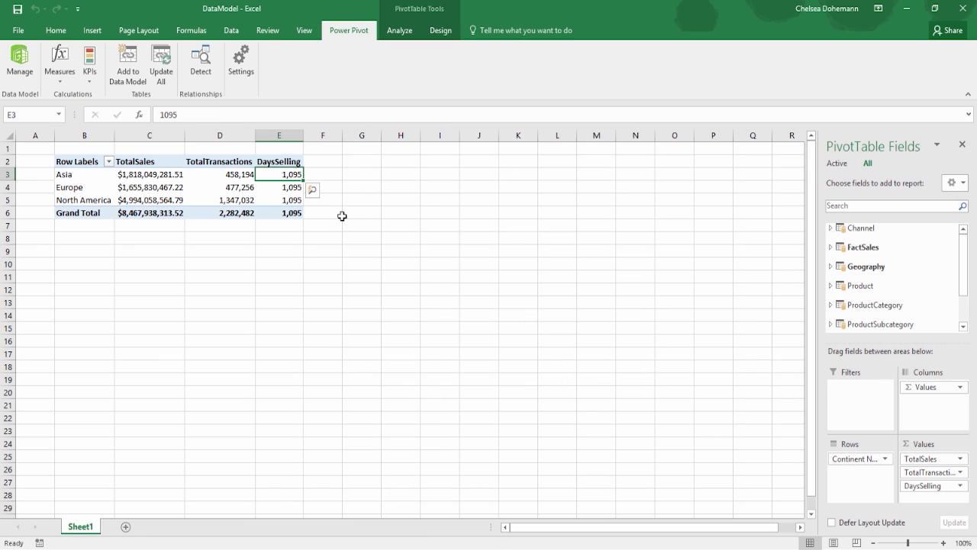
# Step: Add the StoreName field from the Stores table to the PivotTable rows, below the continent name
pyautogui.moveTo(277, 174)
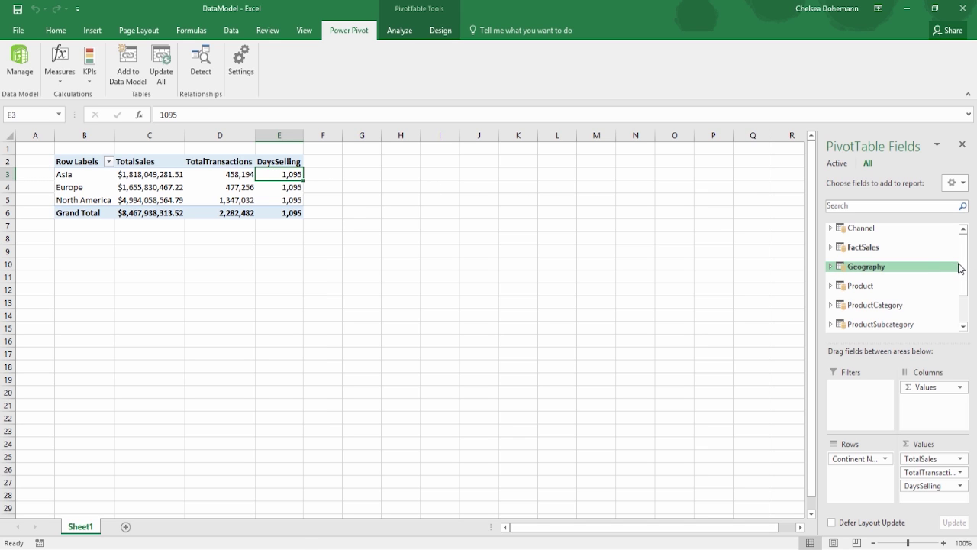
pyautogui.moveTo(963, 263); pyautogui.dragTo(964, 299)
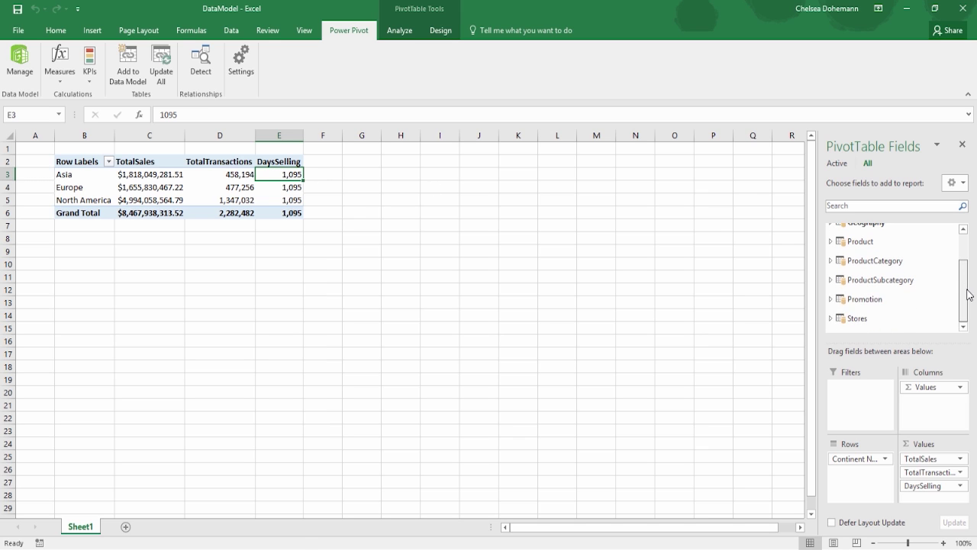
pyautogui.click(830, 318)
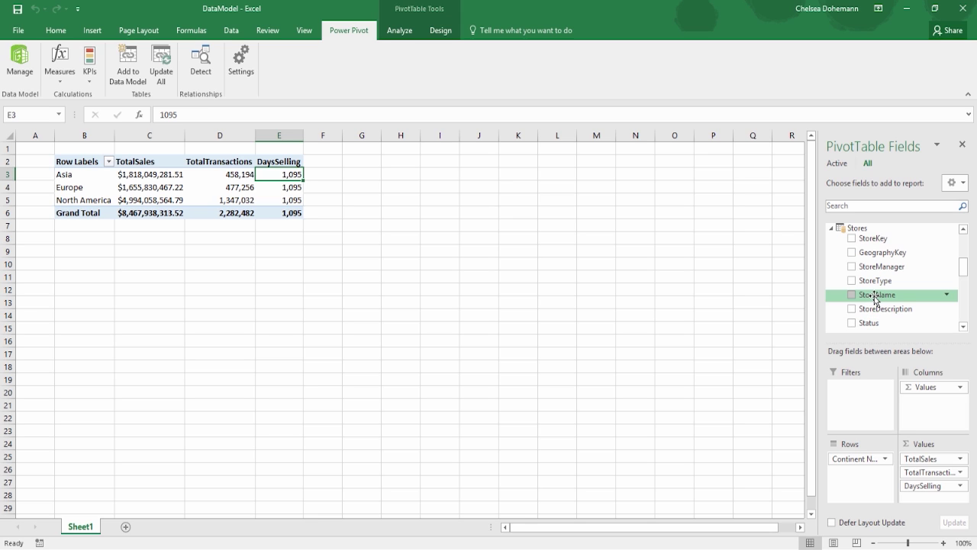
pyautogui.moveTo(876, 298); pyautogui.dragTo(859, 475)
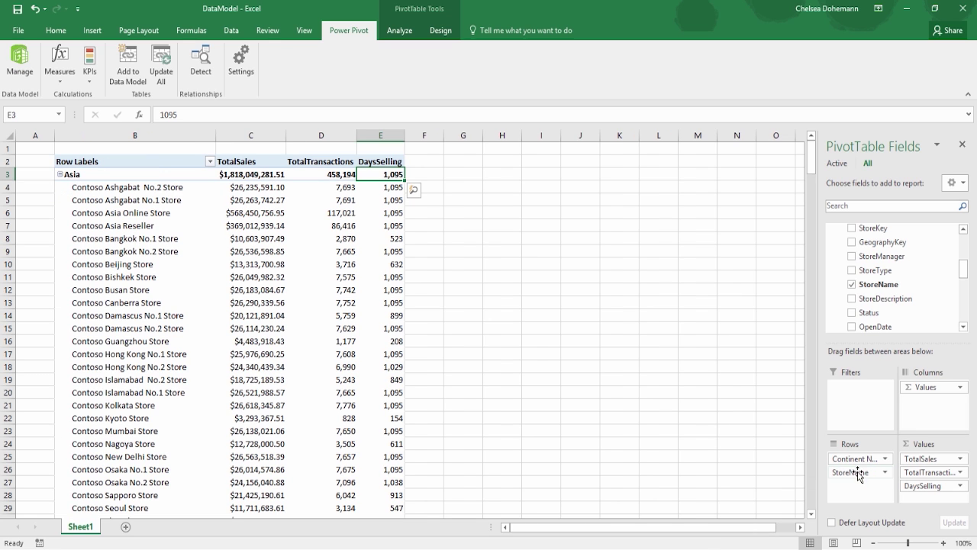
# Step: Examine the DaysSelling values of individual Asian stores, such as Contoso Bangkok No.1, Guangzhou and Ashgabat No.1
pyautogui.click(398, 240)
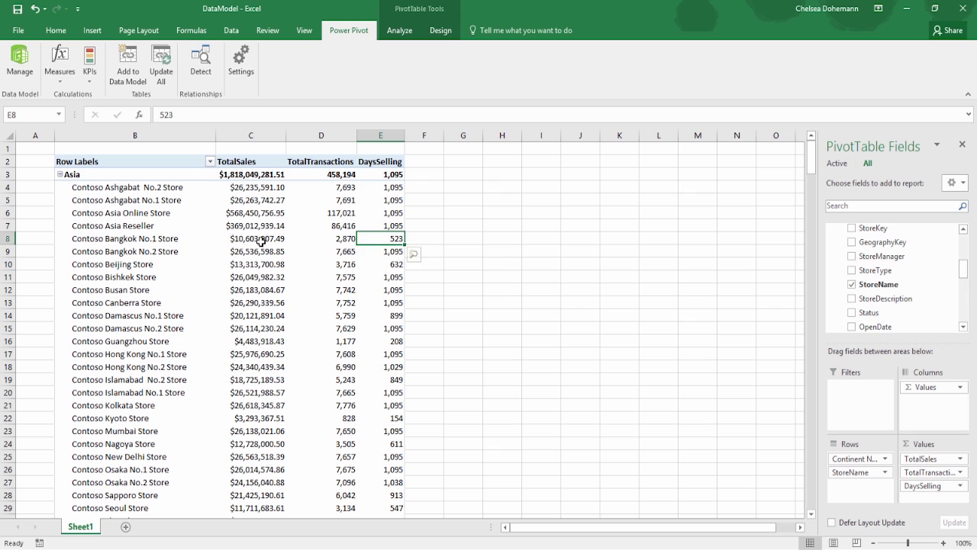
pyautogui.click(143, 240)
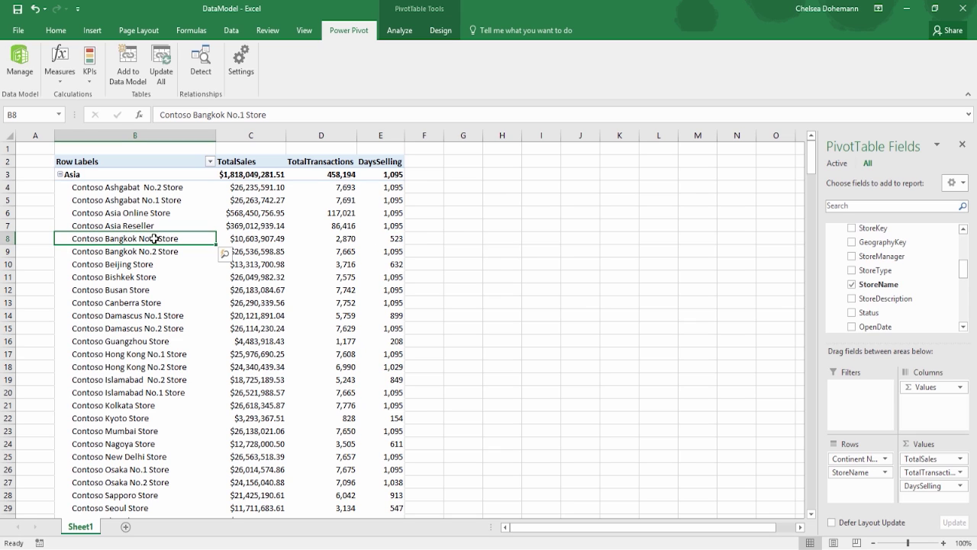
pyautogui.click(388, 240)
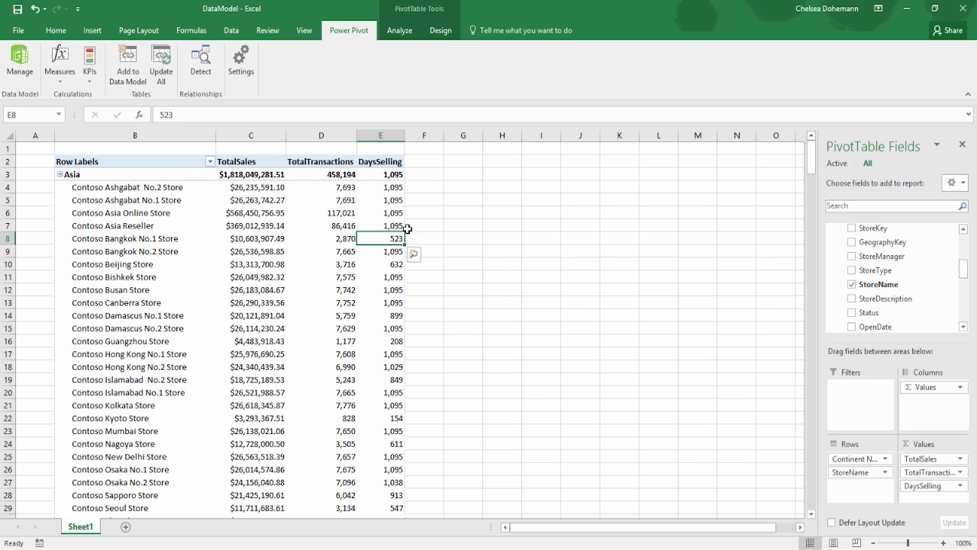
pyautogui.moveTo(396, 238)
pyautogui.click(385, 341)
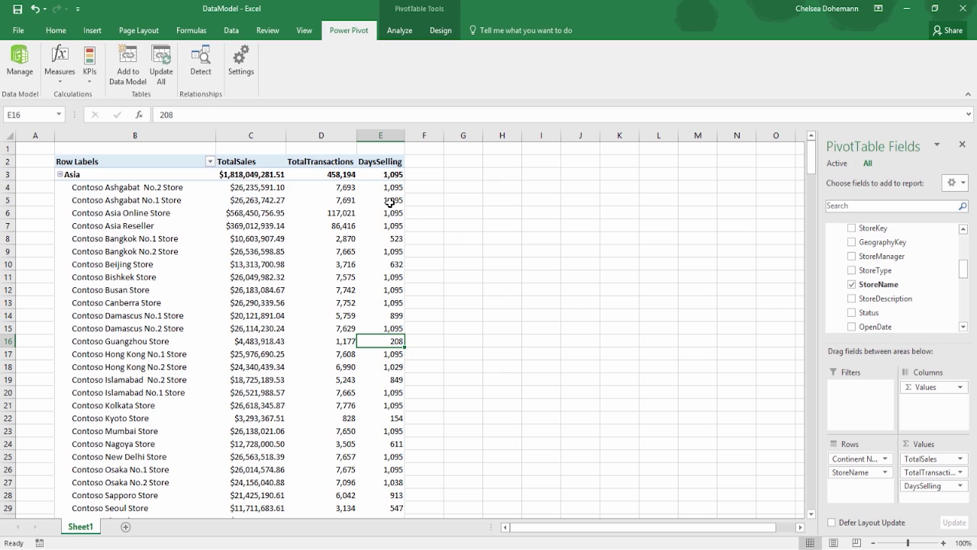
pyautogui.moveTo(390, 202)
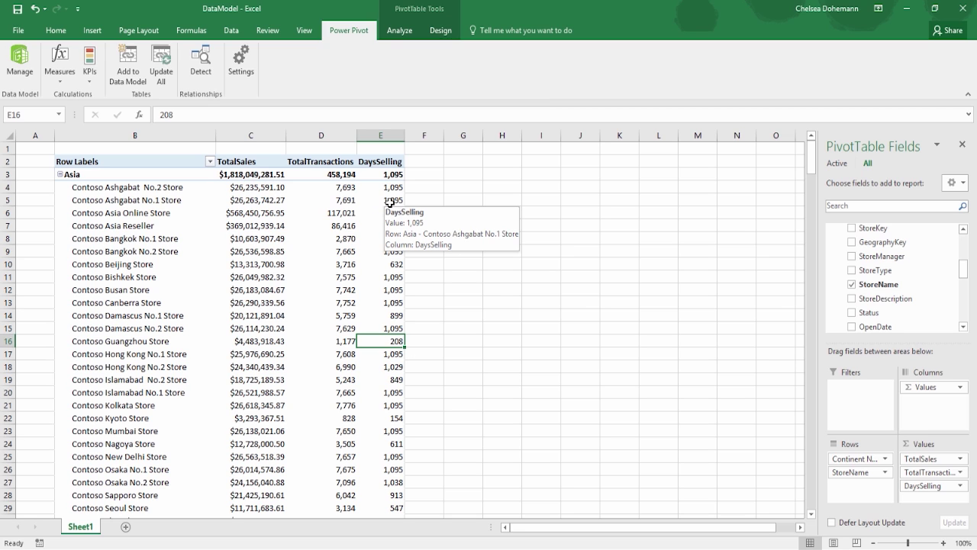
pyautogui.click(389, 201)
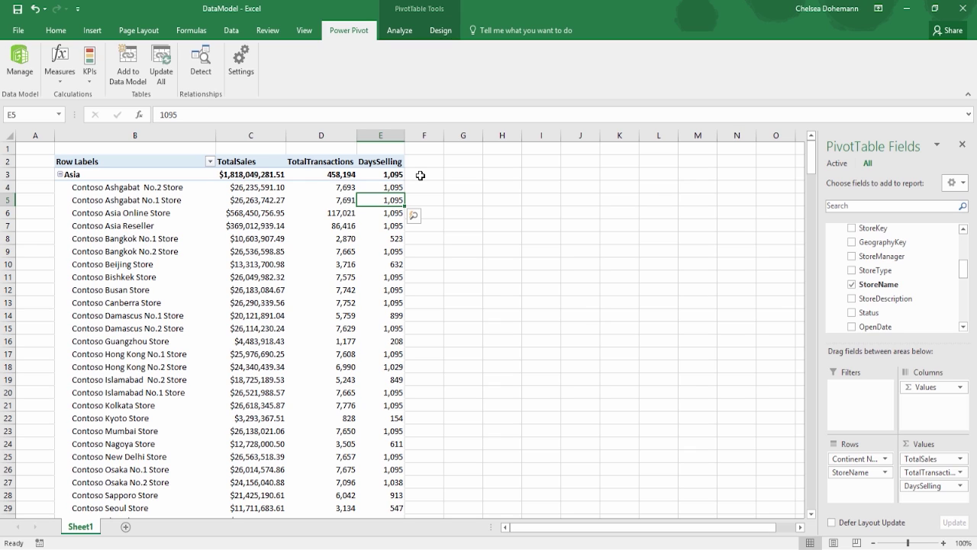
# Step: Start a new measure in the FactSales table and name it AverageSales per Transaction
pyautogui.click(55, 77)
pyautogui.click(73, 93)
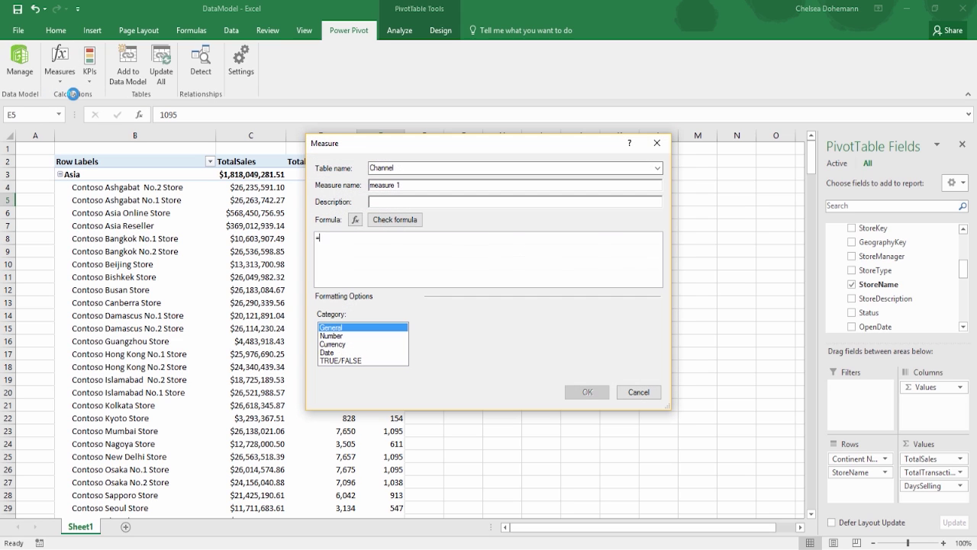
pyautogui.click(656, 167)
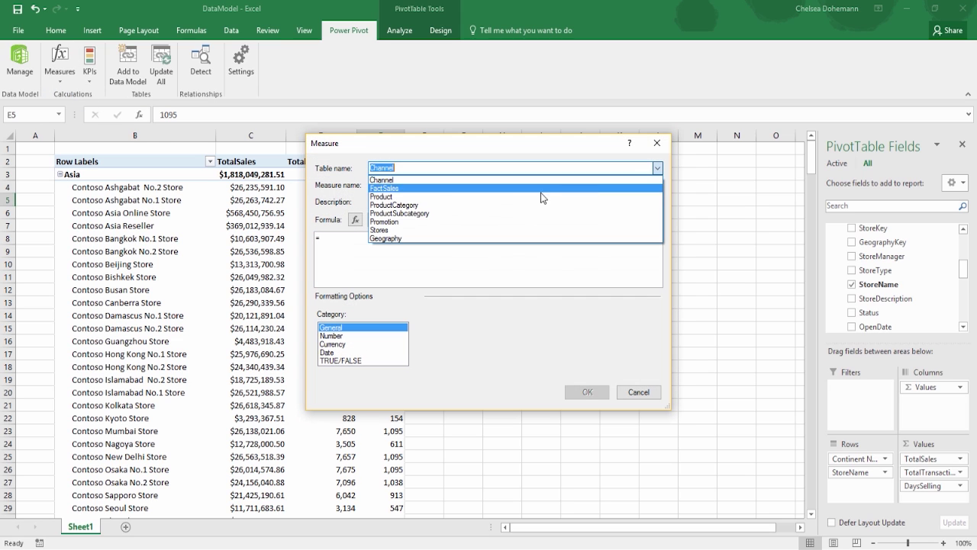
pyautogui.click(425, 188)
pyautogui.click(378, 185)
pyautogui.tripleClick(377, 185)
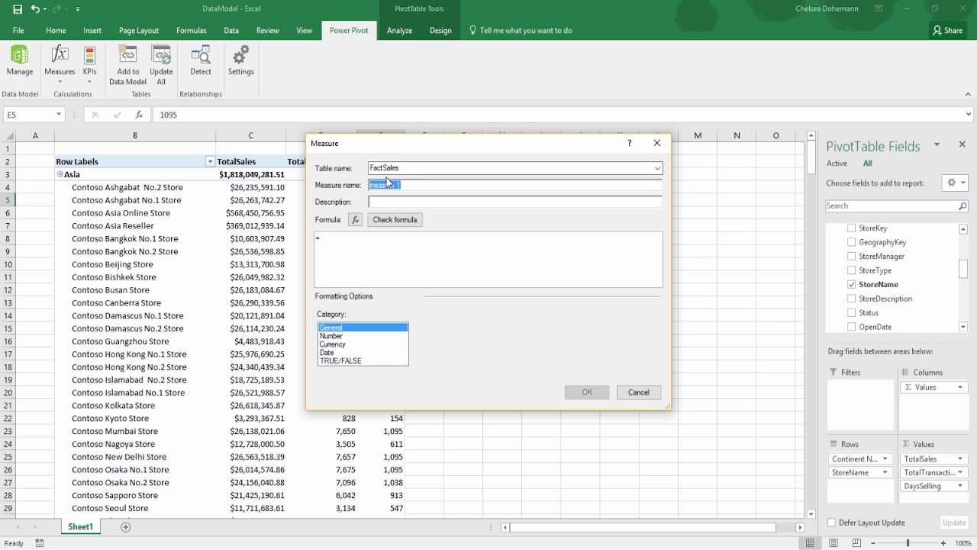
pyautogui.write('Average Sales per transaction')
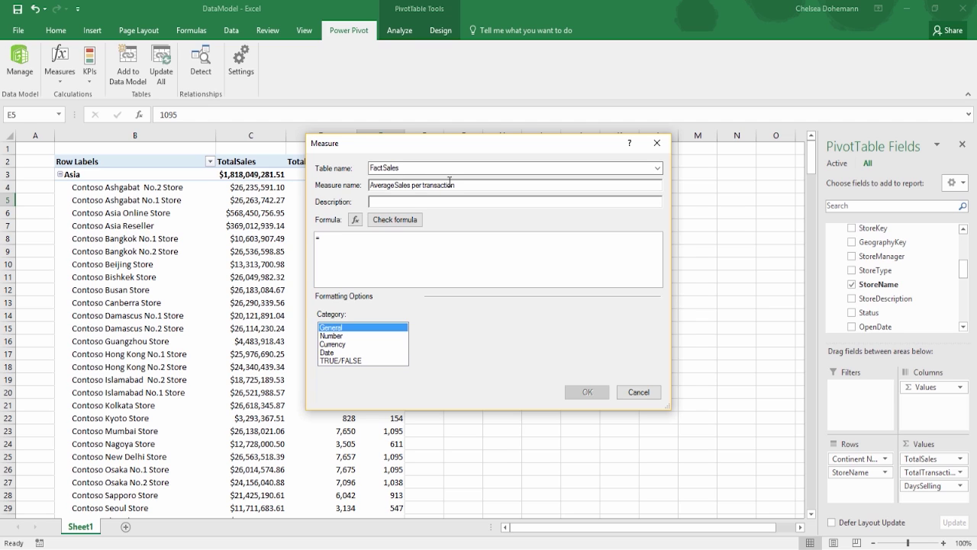
pyautogui.click(426, 185)
pyautogui.press('BackSpace')
# Step: Enter =[TotalSales]/[TotalTransactions] as the formula of the AverageSales per Transaction measure
pyautogui.write('TTotal')
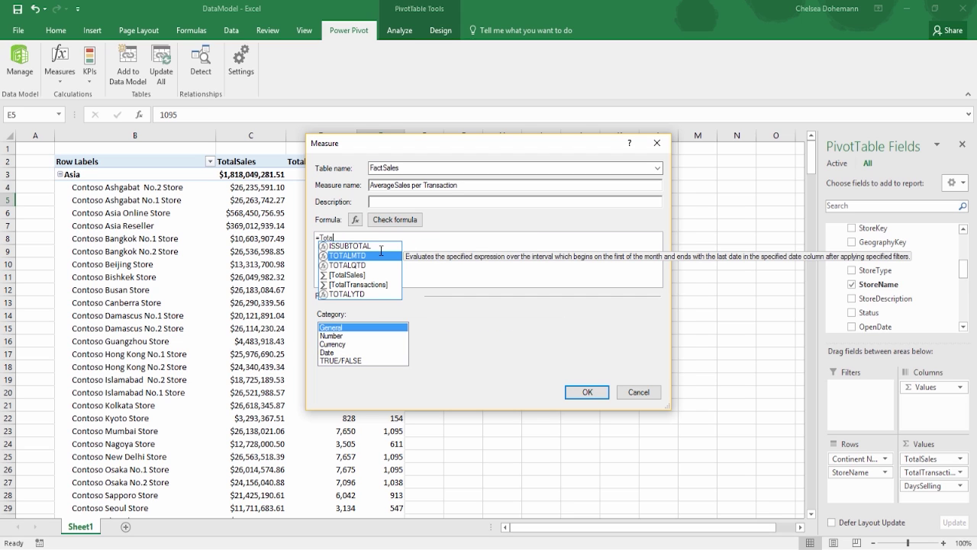
pyautogui.doubleClick(358, 274)
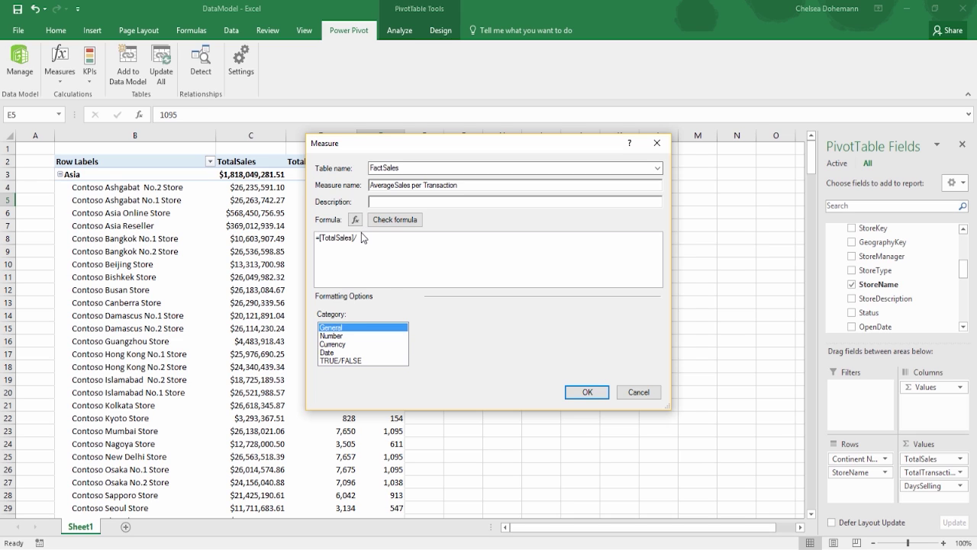
pyautogui.write('total')
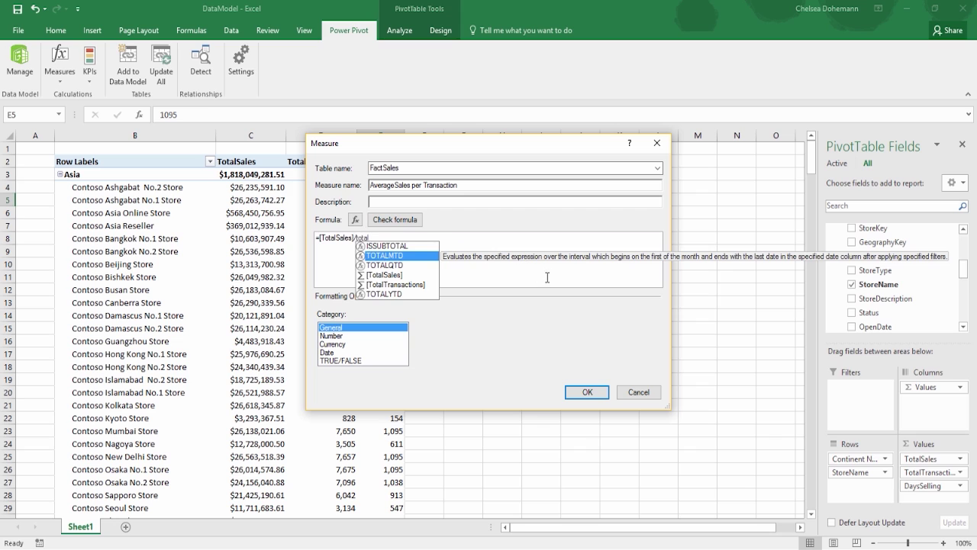
pyautogui.doubleClick(411, 284)
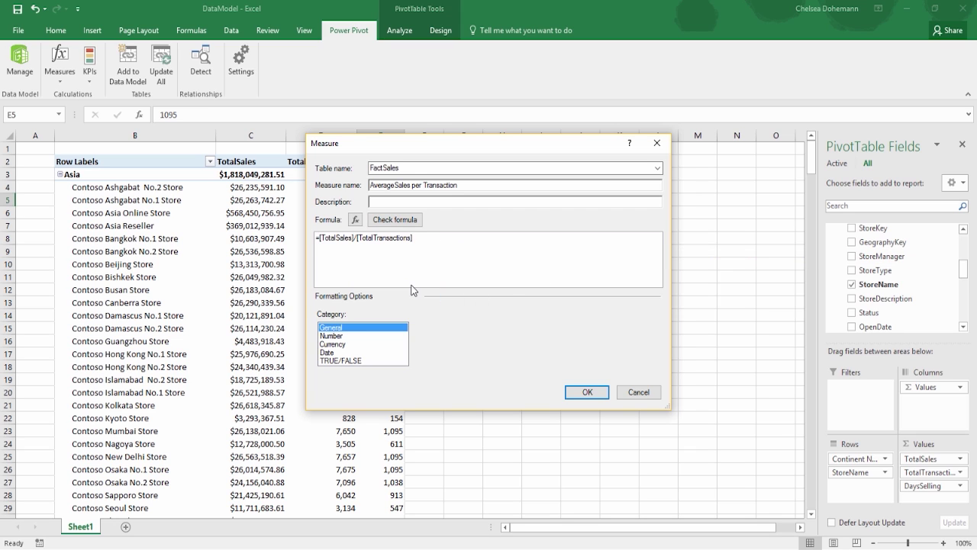
# Step: Format AverageSales per Transaction as Currency with the $ symbol and two decimal places, and create the measure
pyautogui.click(351, 336)
pyautogui.click(348, 344)
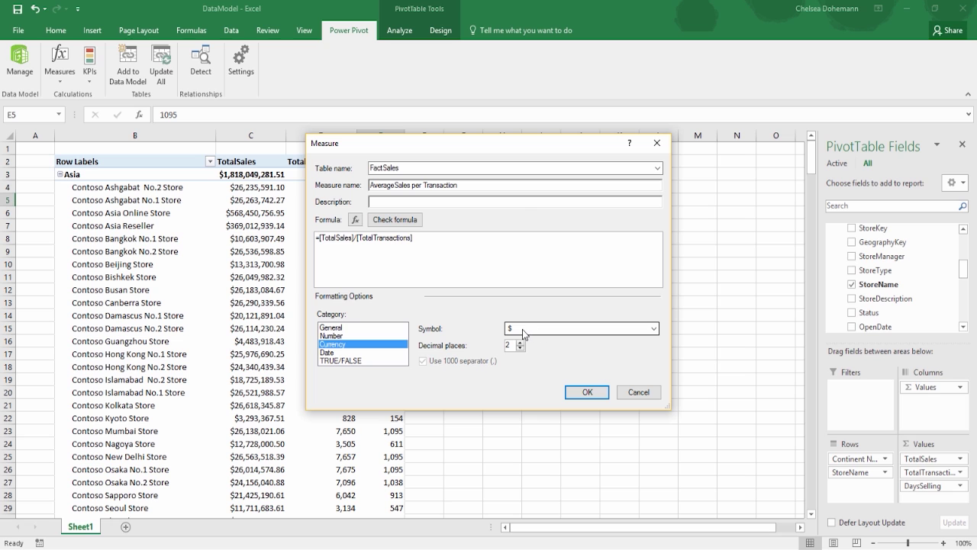
pyautogui.click(577, 391)
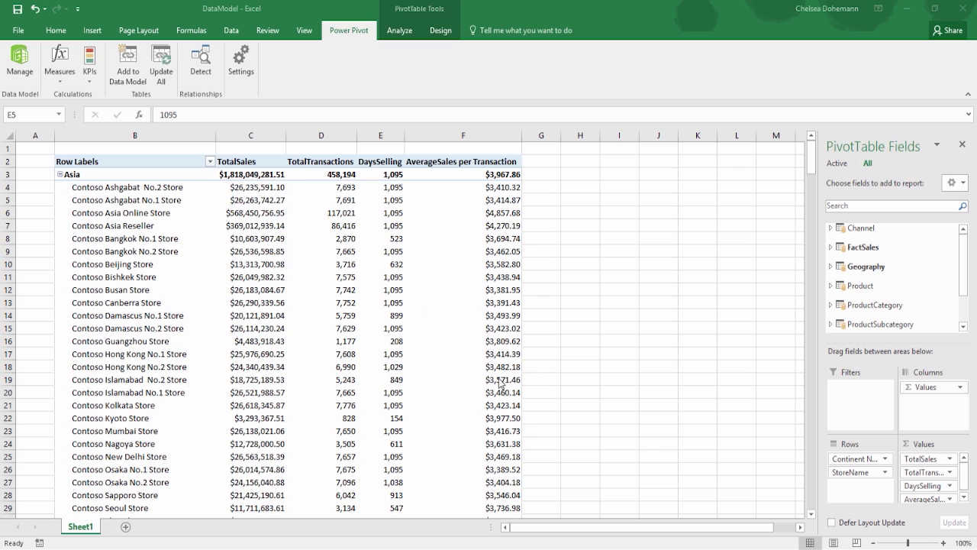
# Step: Sort the stores within each continent by AverageSales per Transaction from largest to smallest
pyautogui.rightClick(497, 190)
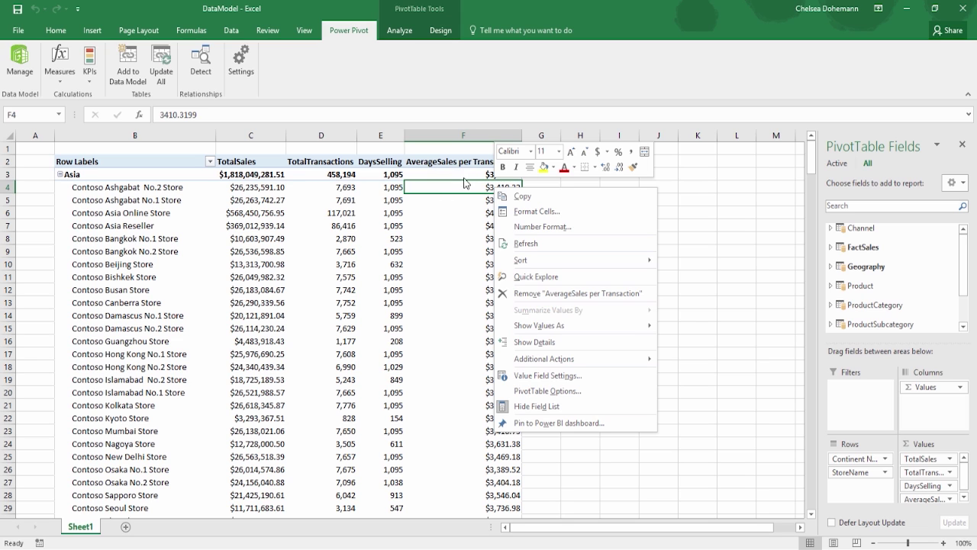
pyautogui.moveTo(593, 265)
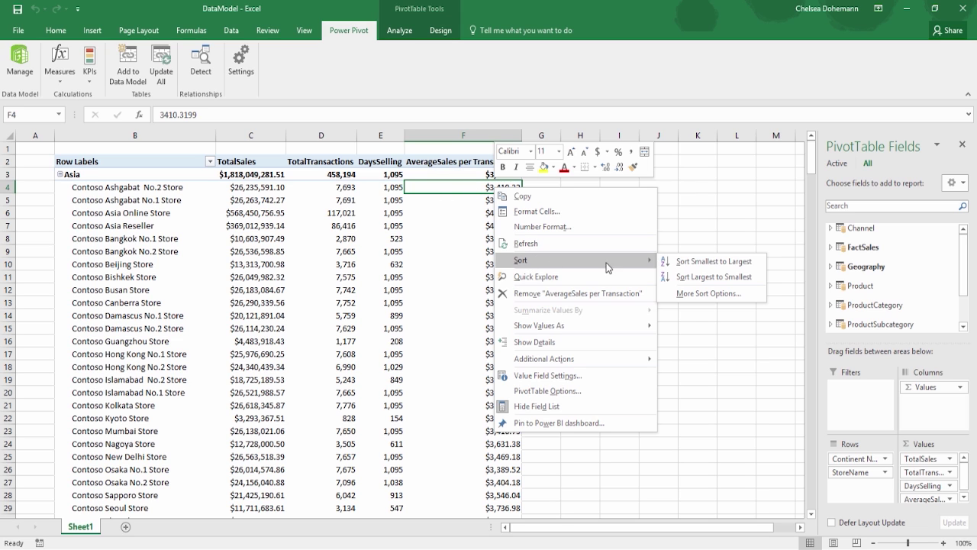
pyautogui.click(698, 277)
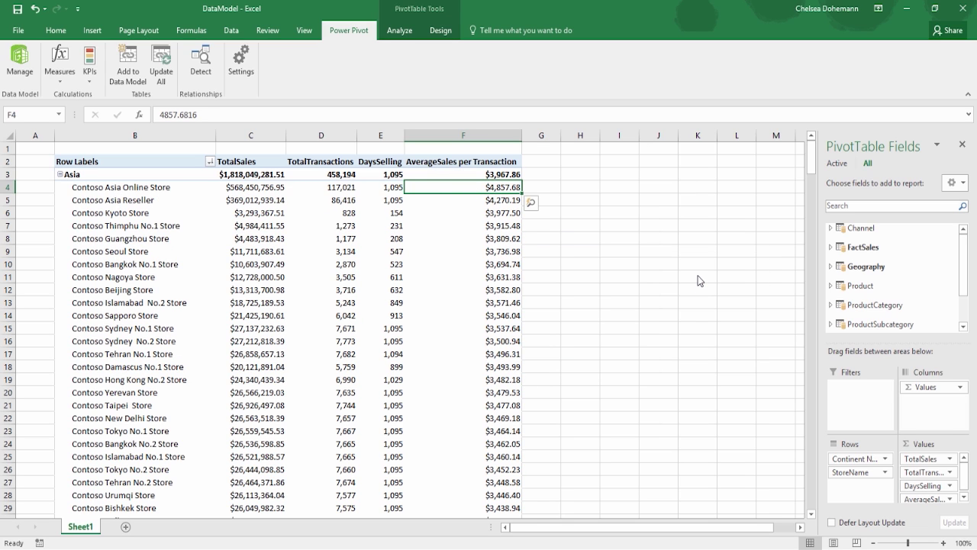
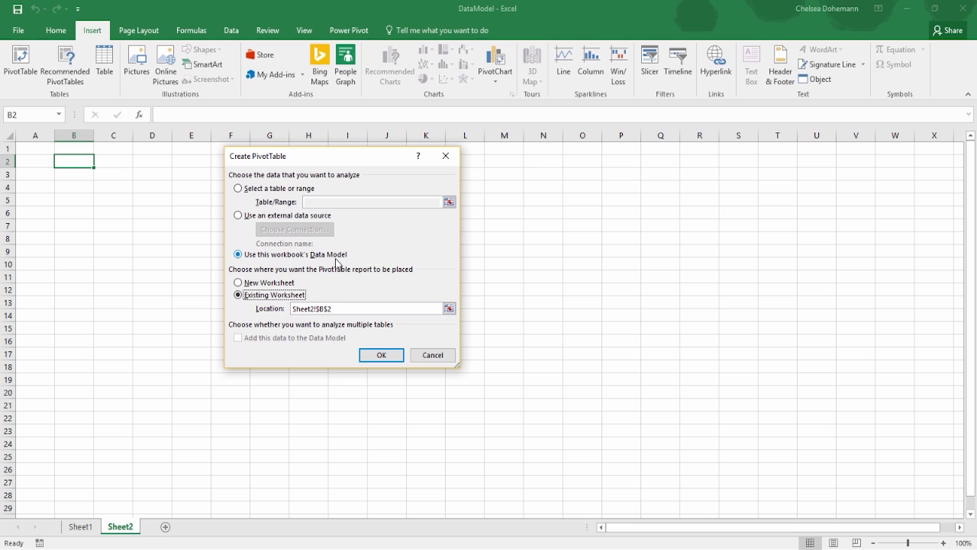
# Step: Create a PivotTable from the workbook's Data Model at Sheet2!$B$2 and add SalesAmount from FactSales as a summed value
pyautogui.click(381, 355)
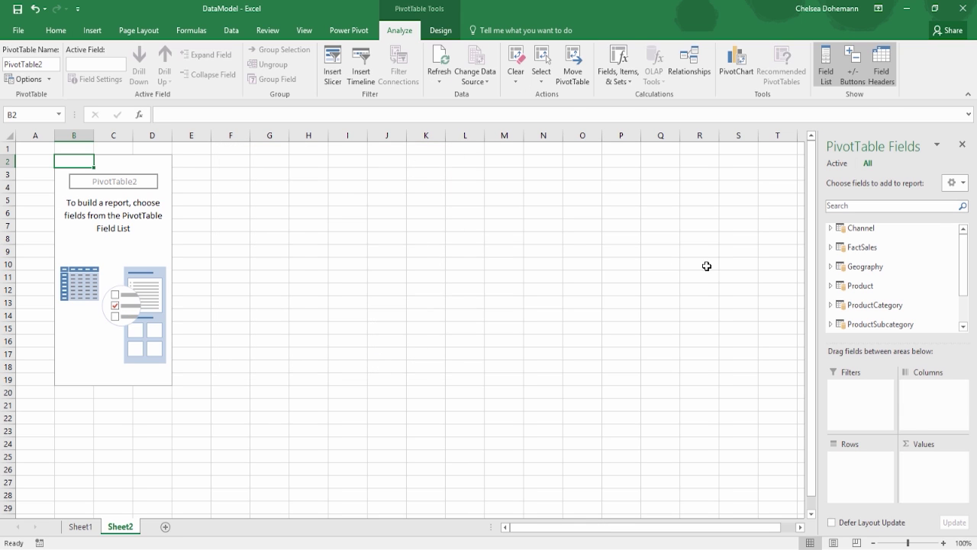
pyautogui.click(831, 247)
pyautogui.scroll(-1, 876, 287)
pyautogui.scroll(-4, 877, 287)
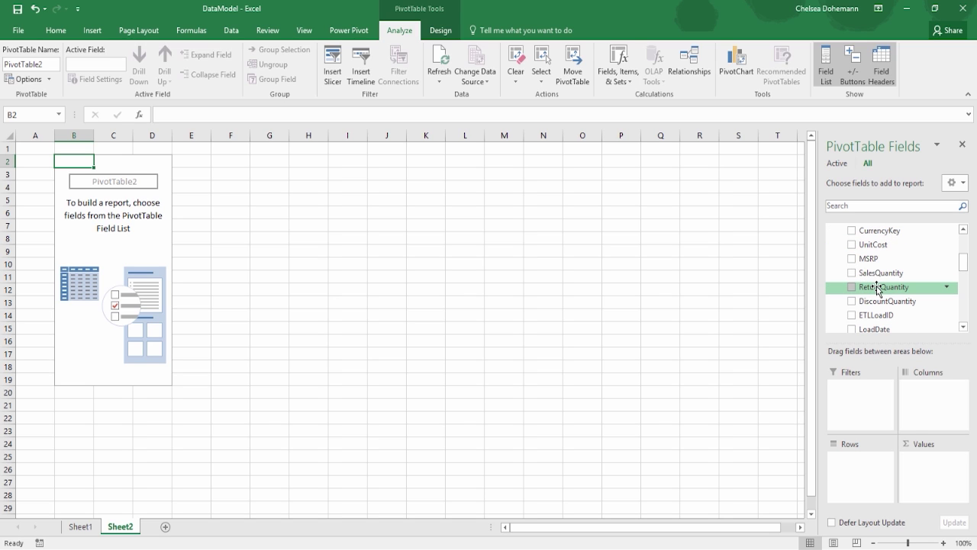
pyautogui.scroll(-1, 876, 288)
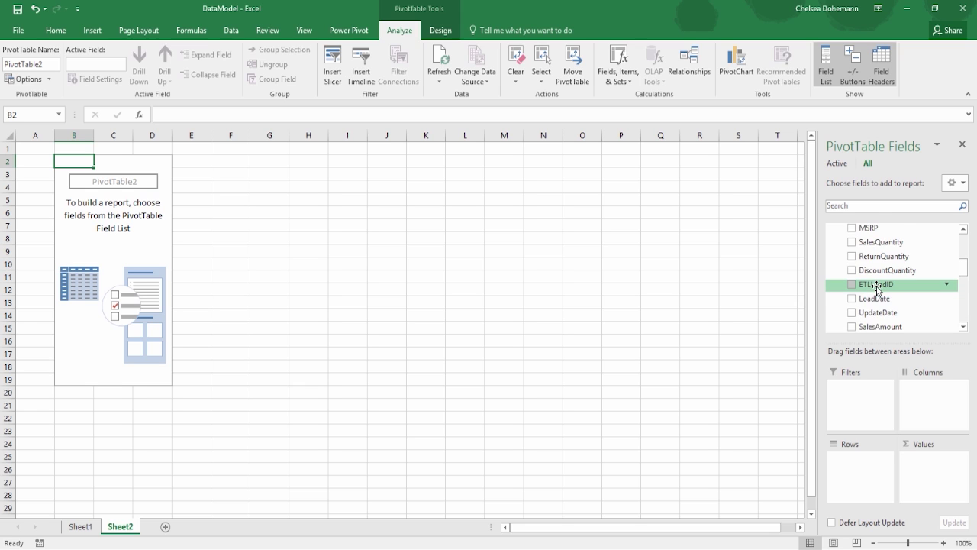
pyautogui.scroll(-2, 876, 289)
pyautogui.moveTo(854, 294); pyautogui.dragTo(947, 465)
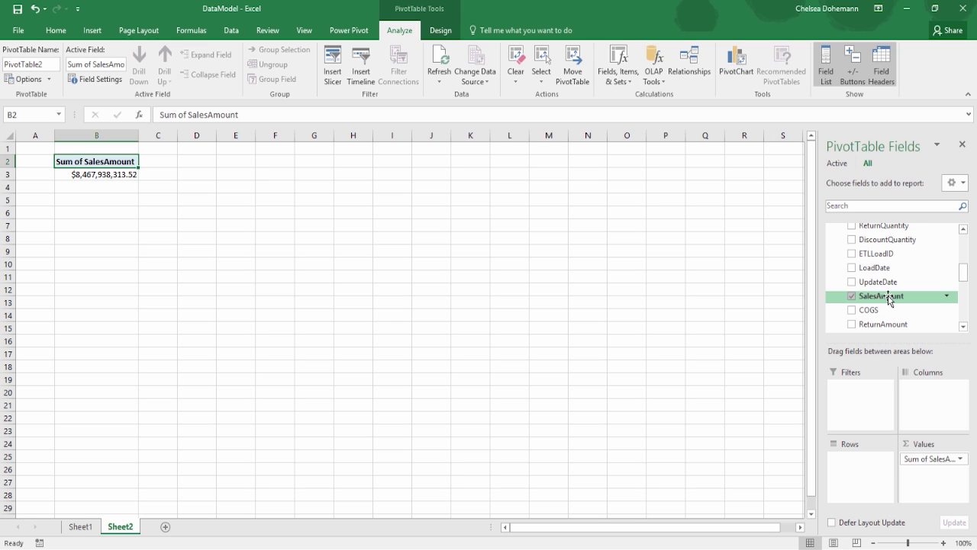
# Step: Add Continent Name from the Geography table to the PivotTable rows
pyautogui.moveTo(963, 275); pyautogui.dragTo(968, 313)
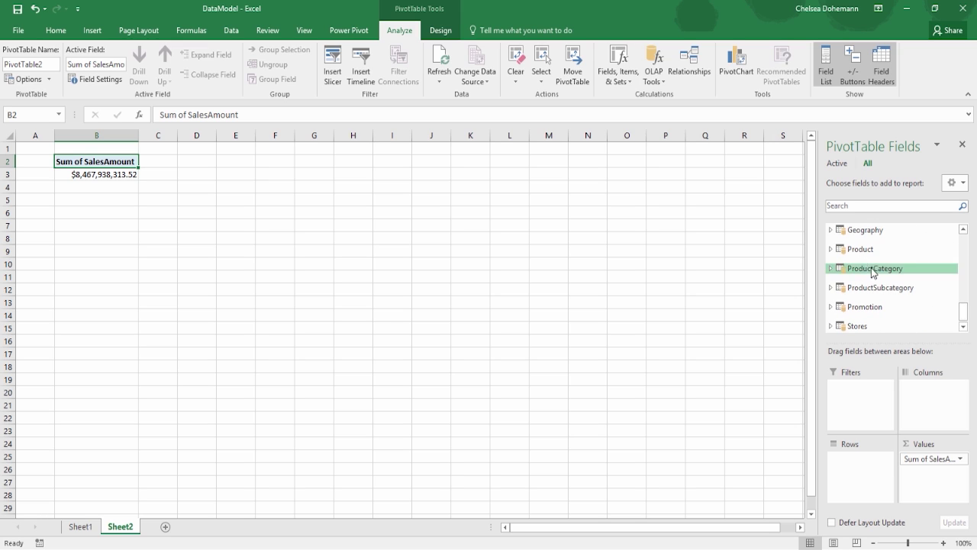
pyautogui.click(832, 229)
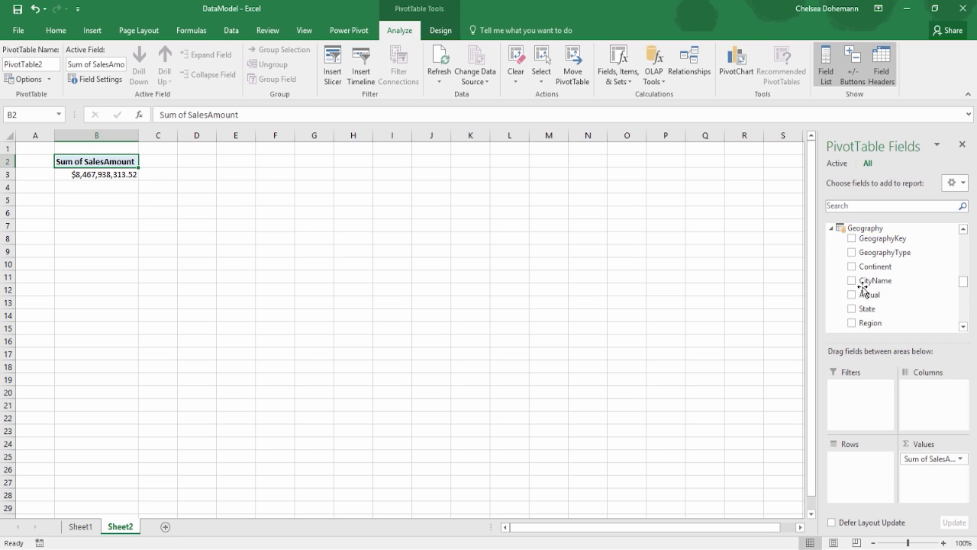
pyautogui.scroll(-7, 866, 297)
pyautogui.moveTo(870, 294); pyautogui.dragTo(857, 467)
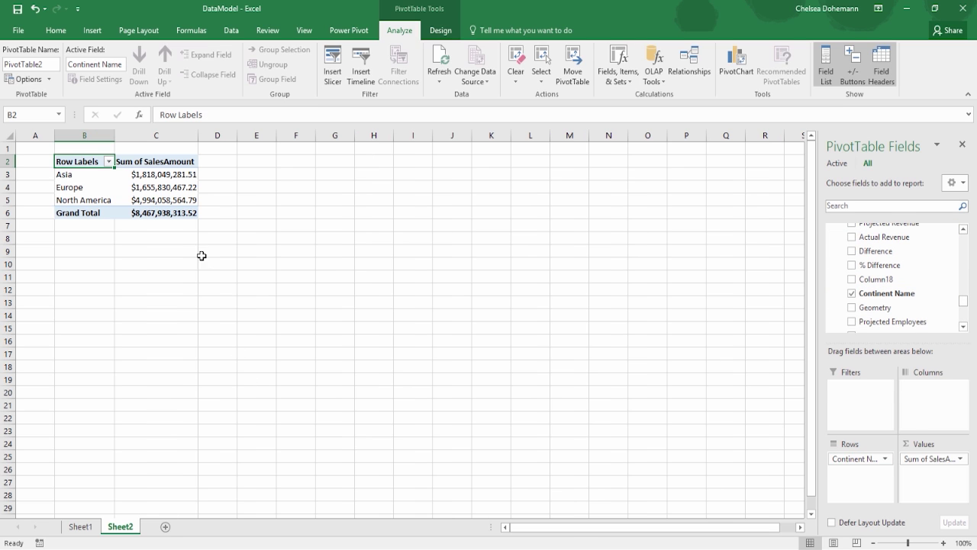
# Step: Switch to the Power Pivot window and examine the SalesAmount column in the FactSales table
pyautogui.moveTo(177, 204)
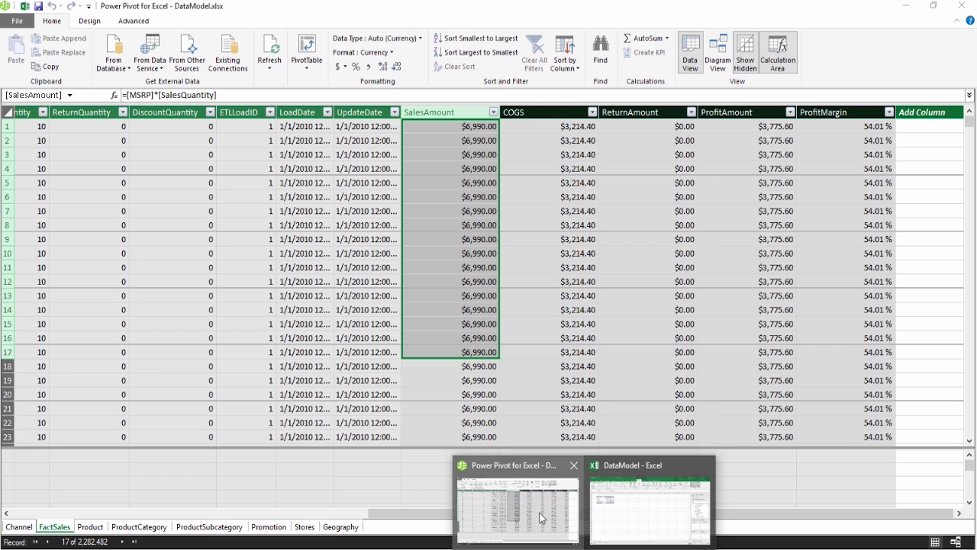
pyautogui.click(541, 518)
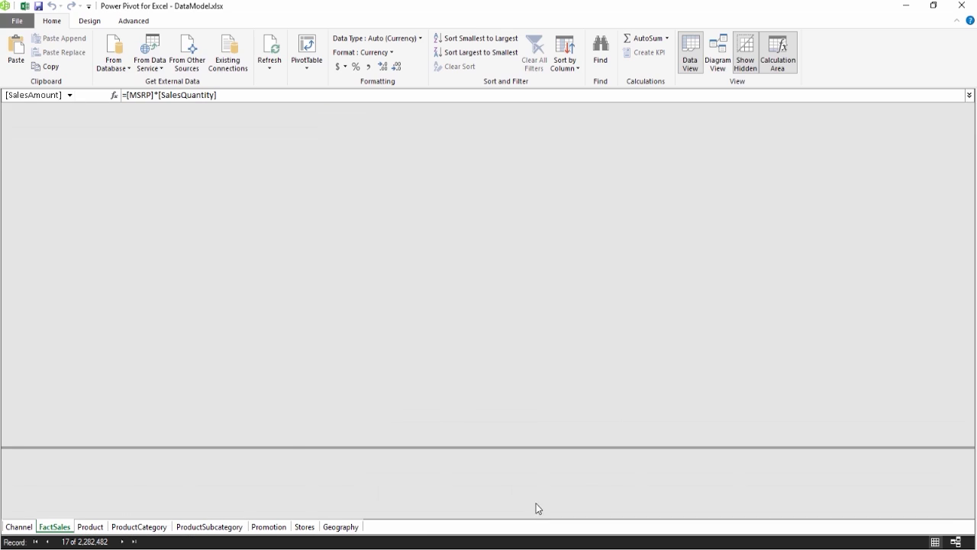
pyautogui.click(419, 126)
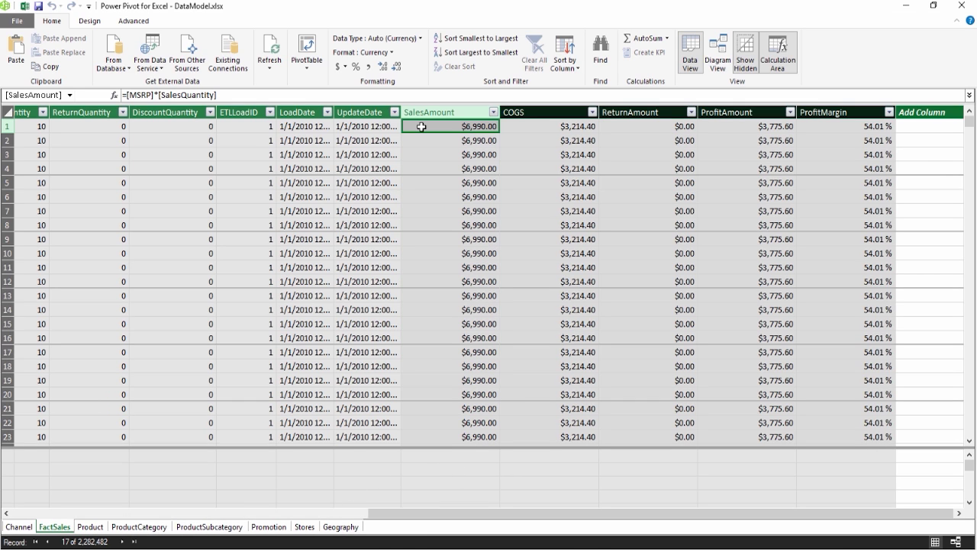
# Step: Show the Promotion table and widen its PromotionKey and PromotionDescription columns
pyautogui.click(276, 528)
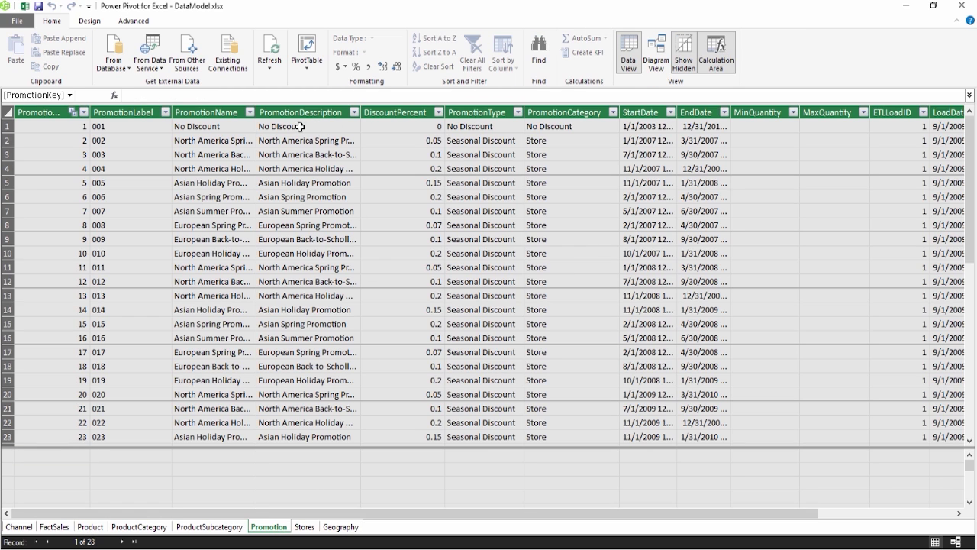
pyautogui.click(281, 128)
pyautogui.moveTo(109, 130); pyautogui.dragTo(271, 128)
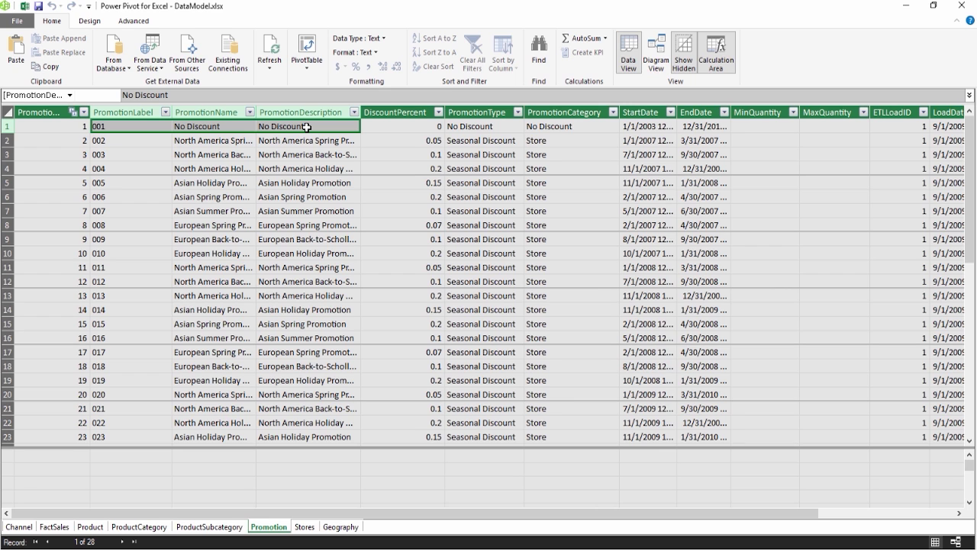
pyautogui.click(46, 126)
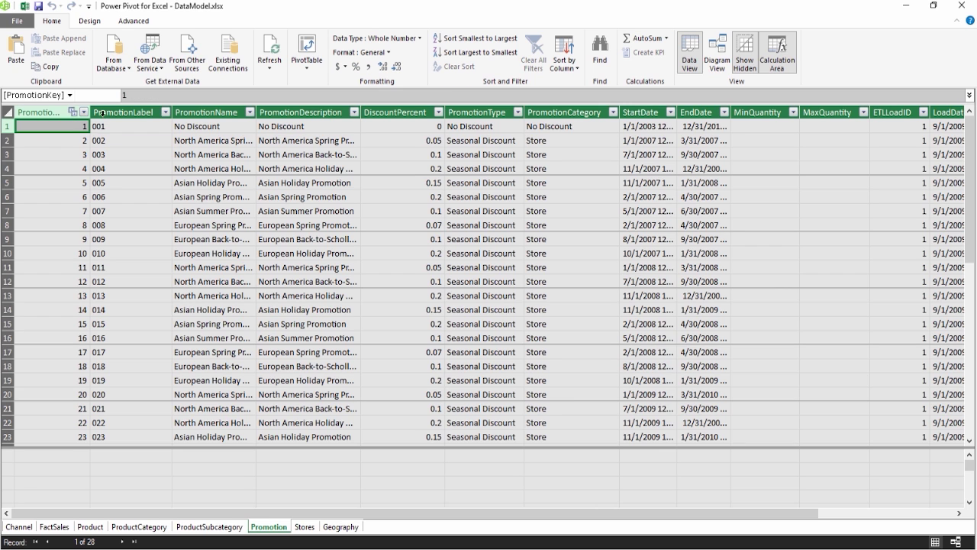
pyautogui.moveTo(90, 113); pyautogui.dragTo(118, 113)
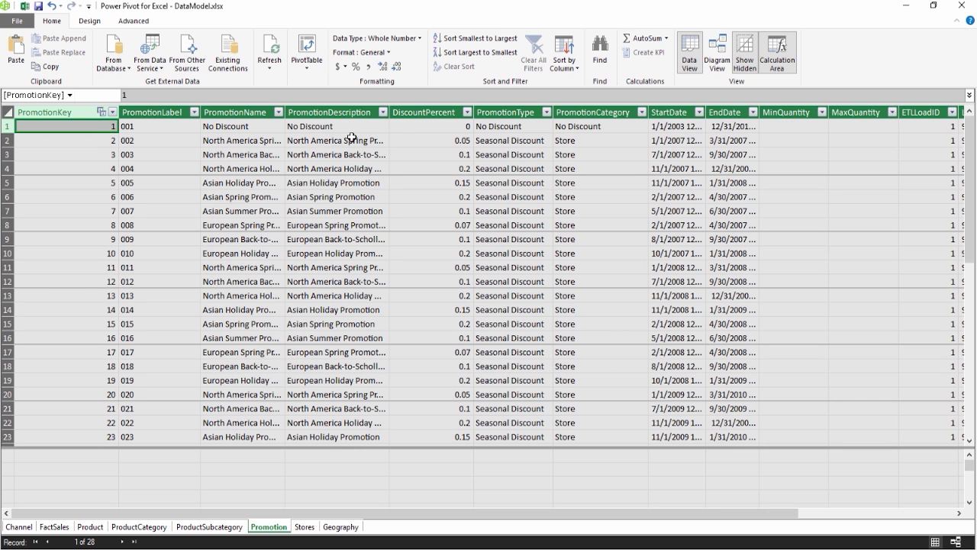
pyautogui.moveTo(391, 114); pyautogui.dragTo(418, 115)
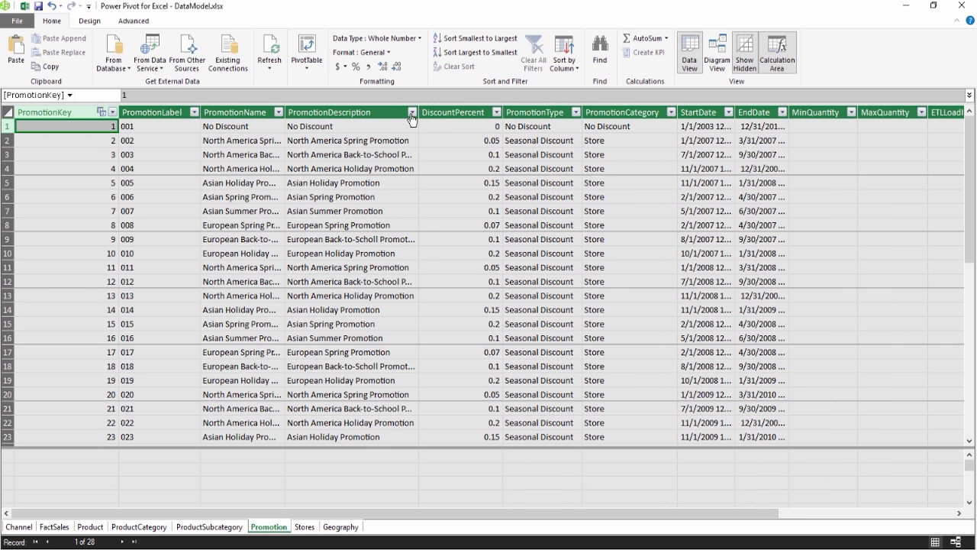
# Step: Examine the promotion descriptions, the discount percentages and the key of the No Discount row in the Promotion table
pyautogui.moveTo(336, 140); pyautogui.dragTo(327, 168)
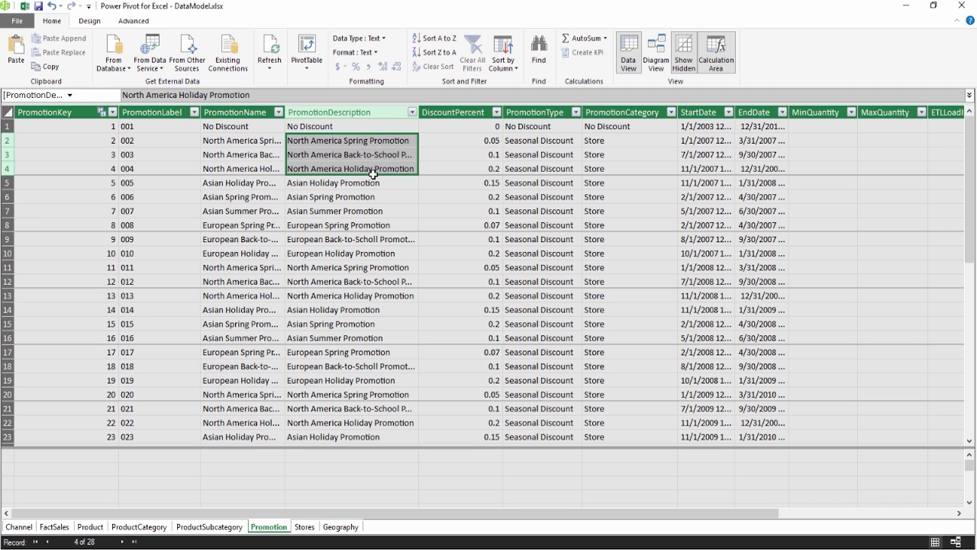
pyautogui.moveTo(328, 184); pyautogui.dragTo(319, 325)
pyautogui.click(312, 310)
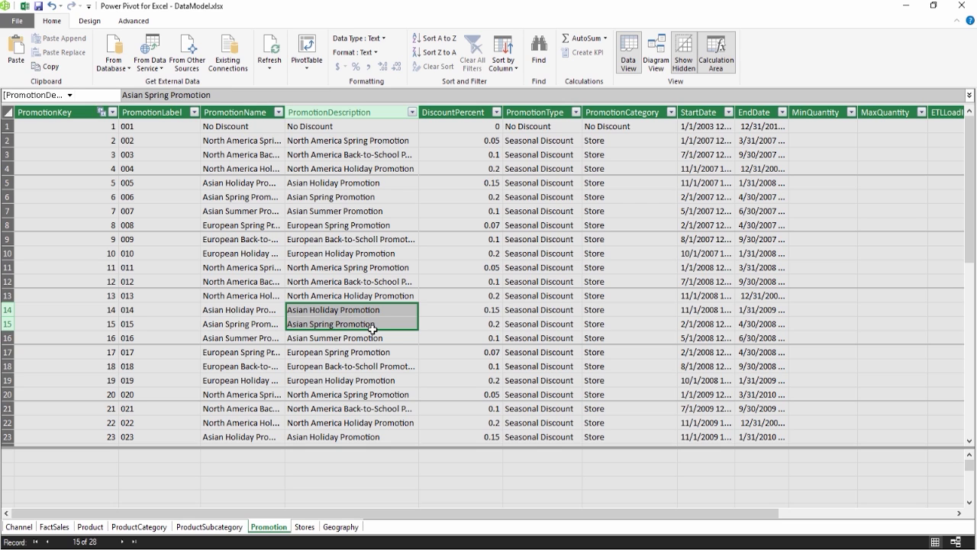
pyautogui.click(488, 308)
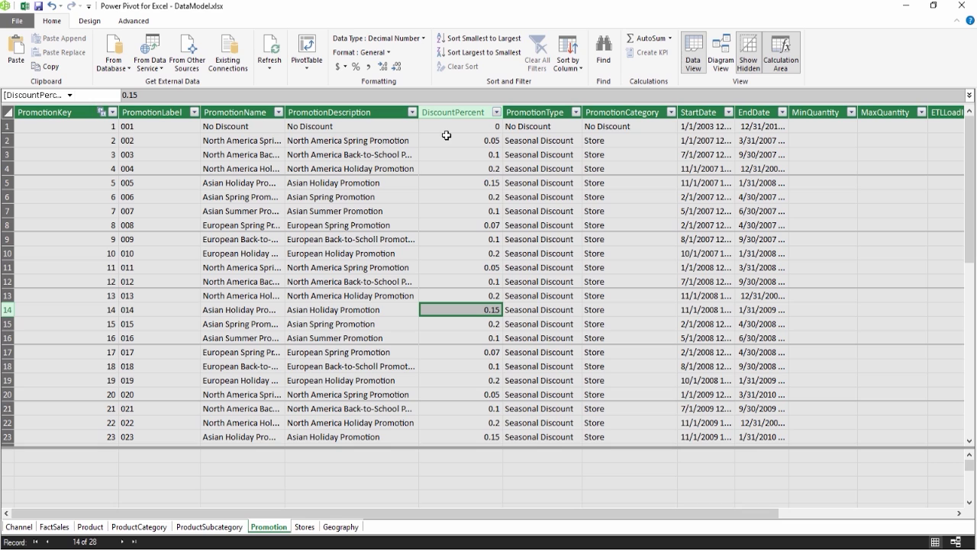
pyautogui.moveTo(236, 126); pyautogui.dragTo(333, 123)
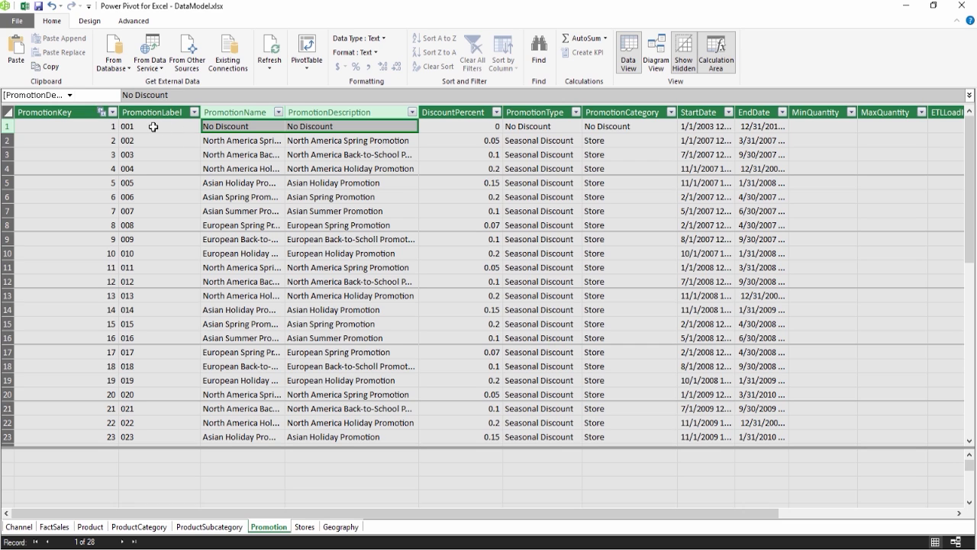
pyautogui.click(107, 127)
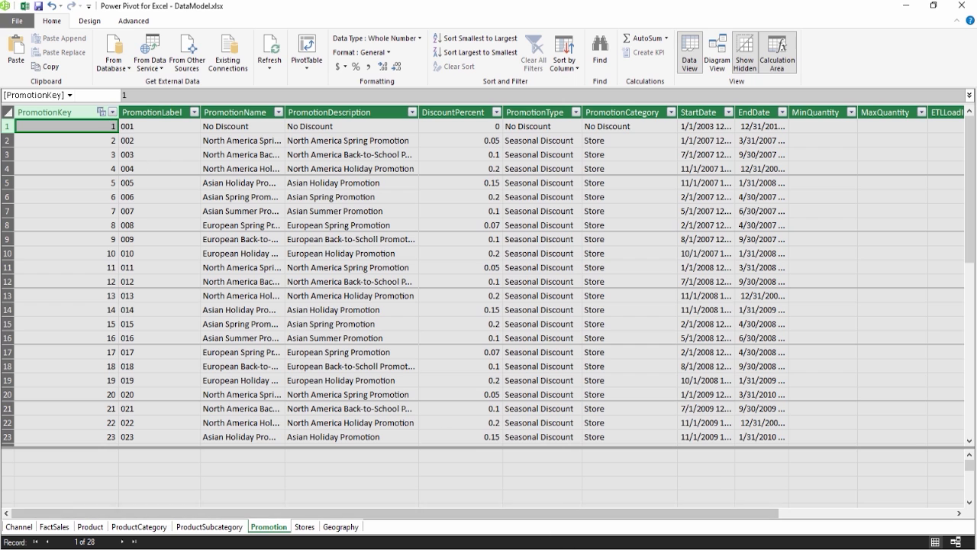
# Step: Switch back to the DataModel workbook in Excel and start a new Power Pivot measure
pyautogui.moveTo(586, 548)
pyautogui.click(649, 503)
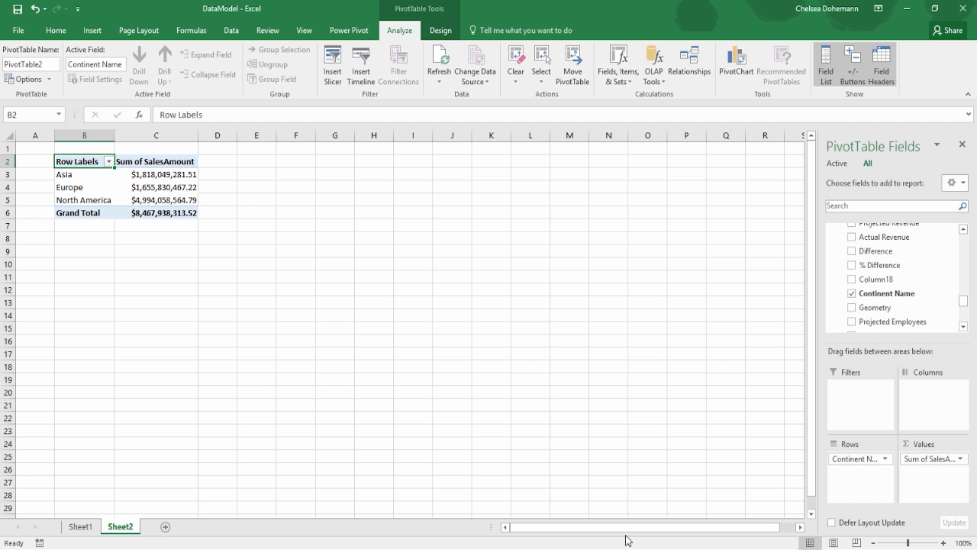
pyautogui.click(368, 35)
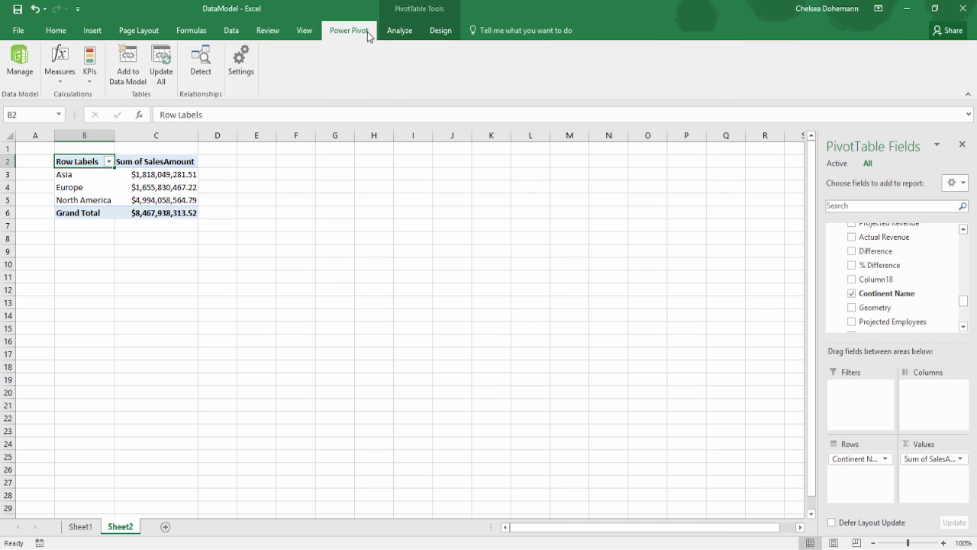
pyautogui.click(55, 83)
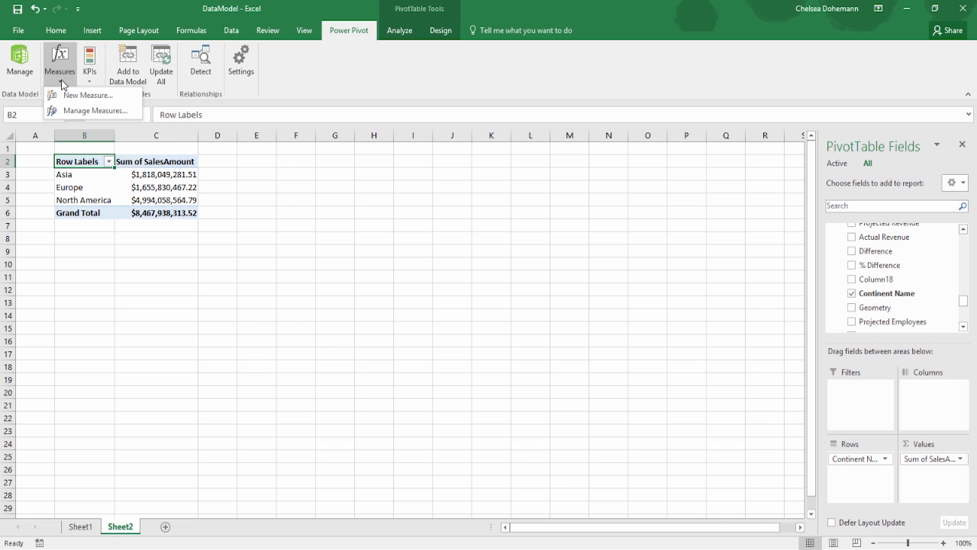
pyautogui.click(345, 36)
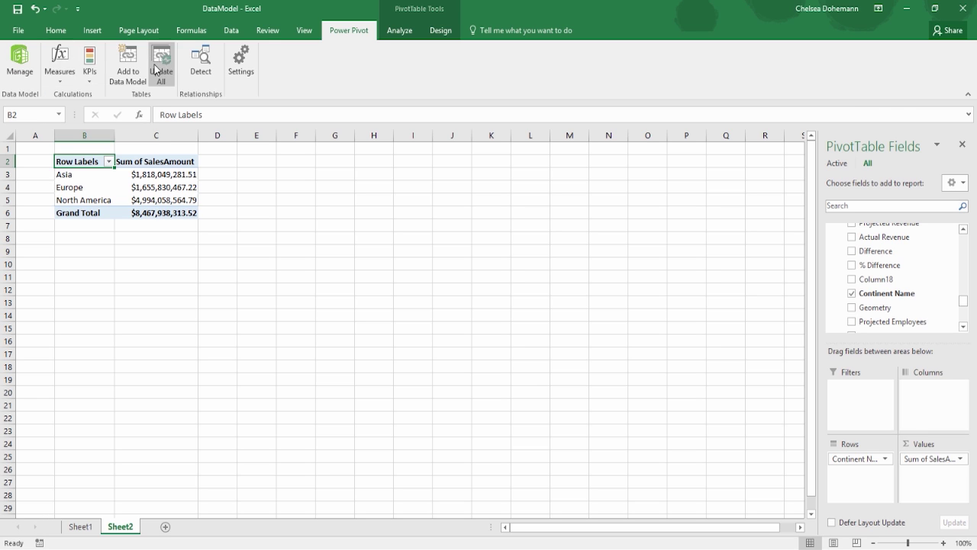
pyautogui.click(59, 65)
pyautogui.click(84, 94)
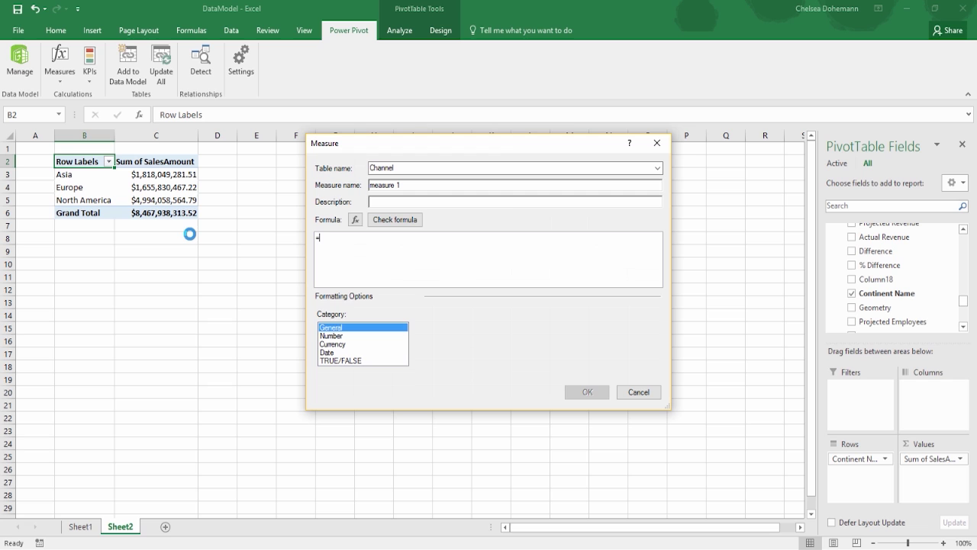
# Step: Assign the new measure to the FactSales table and name it RegularSales
pyautogui.moveTo(417, 150); pyautogui.dragTo(371, 158)
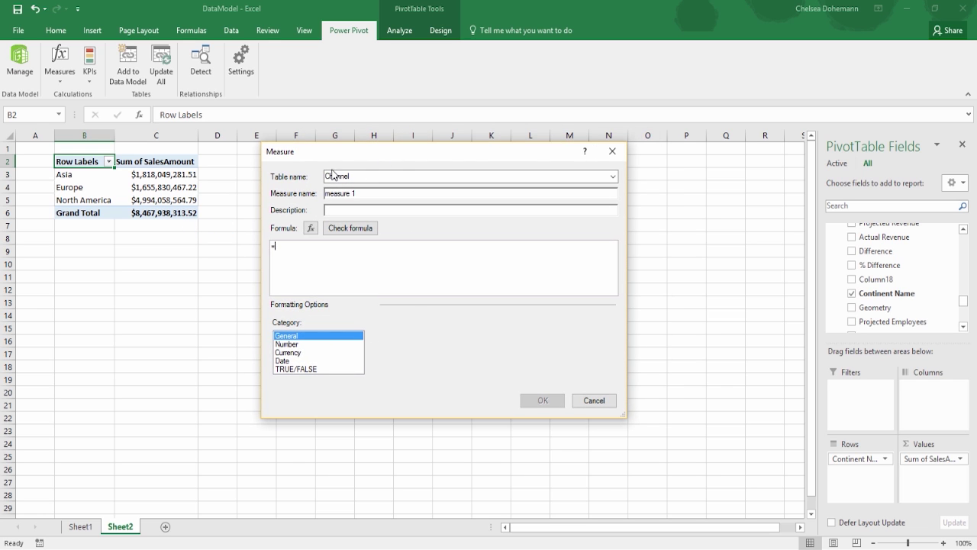
pyautogui.click(612, 177)
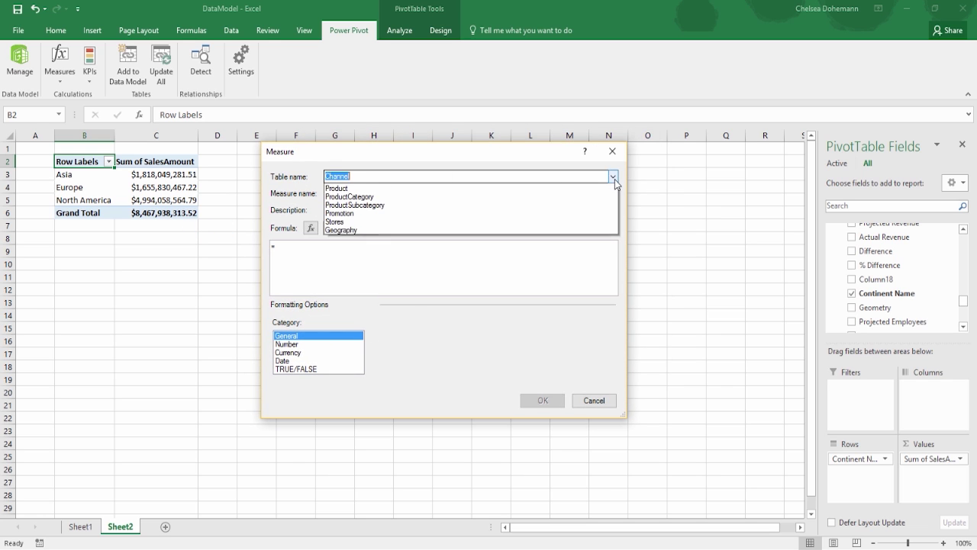
pyautogui.press('Escape')
pyautogui.press('f')
pyautogui.press('Tab')
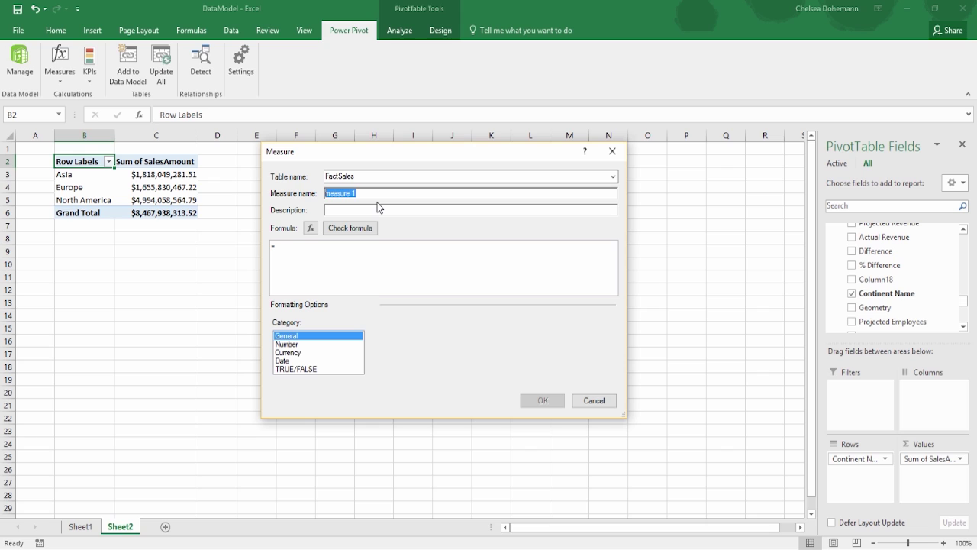
pyautogui.write('Regu')
pyautogui.write('rSales')
pyautogui.click(279, 247)
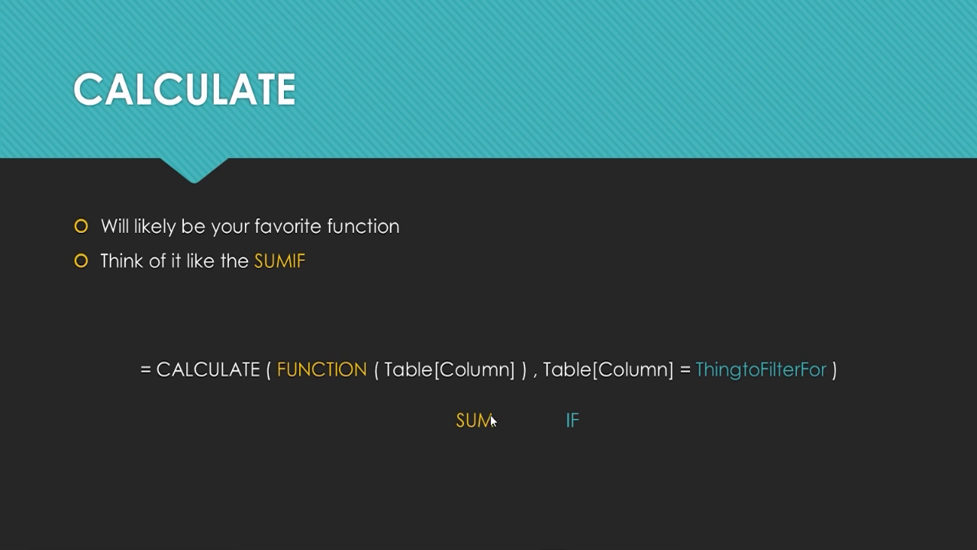
pyautogui.click(328, 419)
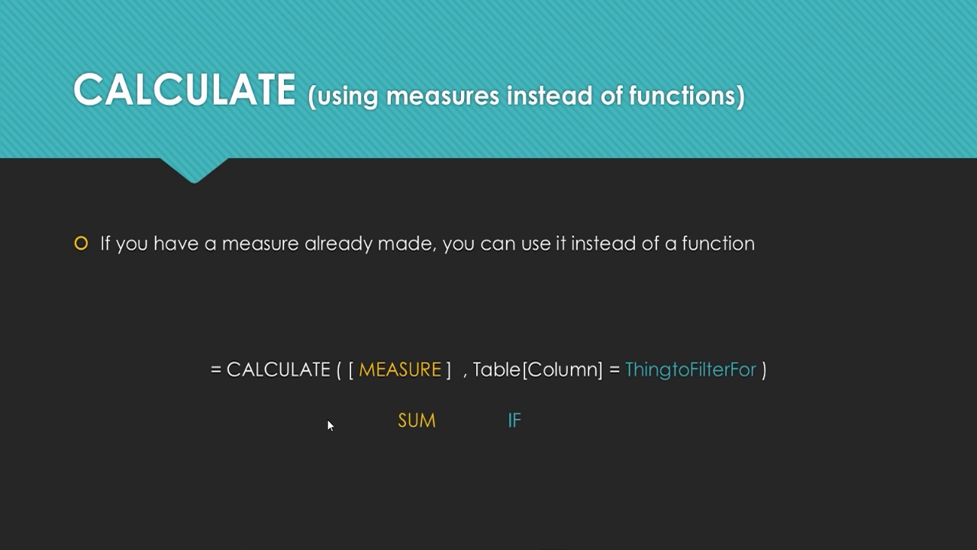
pyautogui.scroll(1, 409, 252)
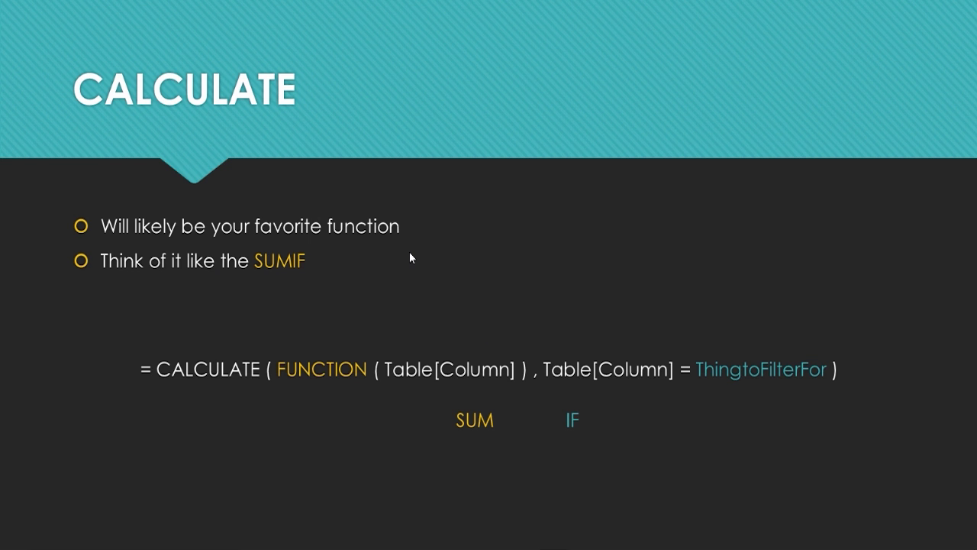
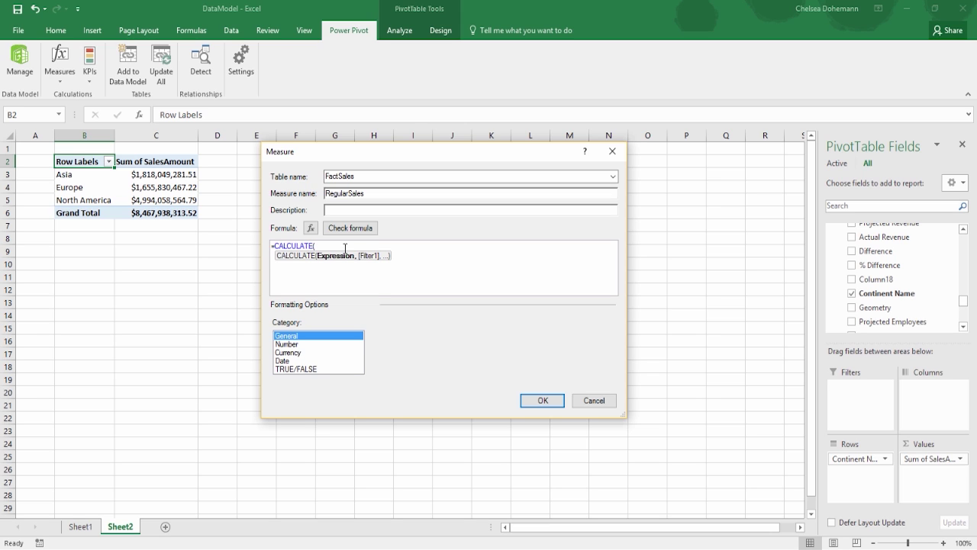
# Step: Use the [TotalSales] measure as the expression argument of the CALCULATE formula for RegularSales
pyautogui.write('totals')
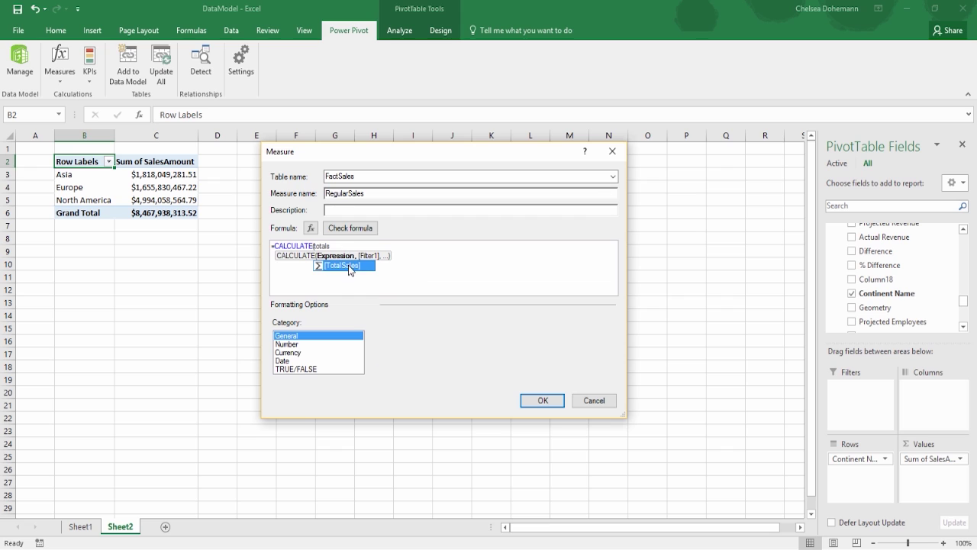
pyautogui.doubleClick(348, 267)
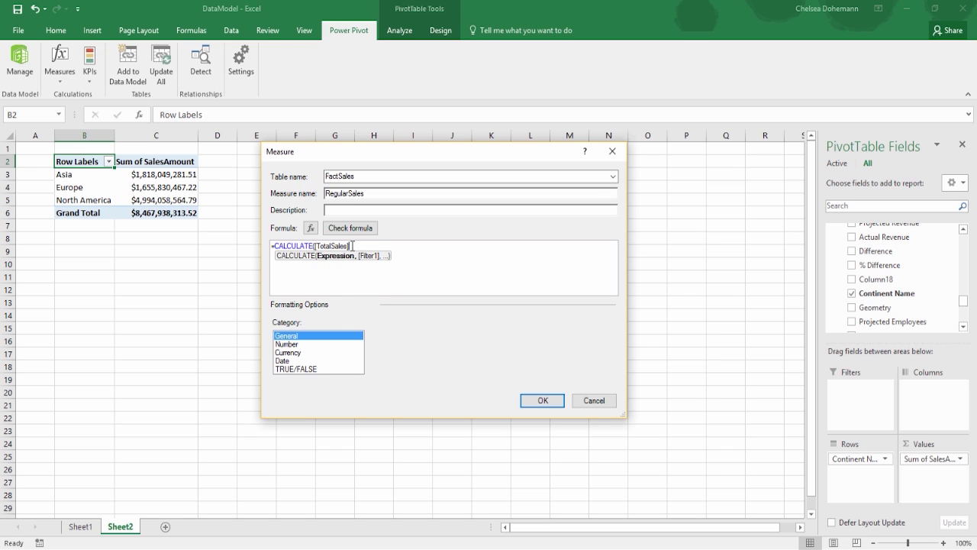
pyautogui.write(',')
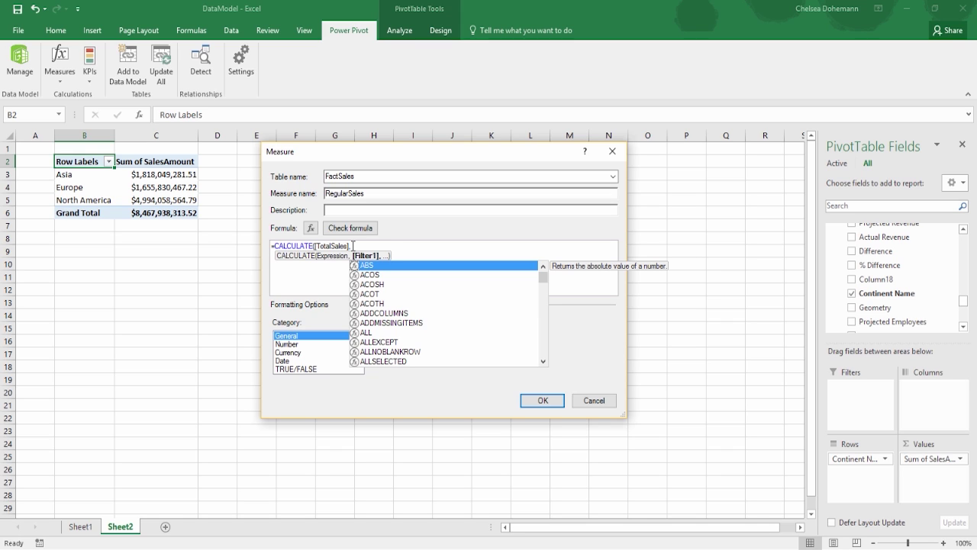
pyautogui.press('Escape')
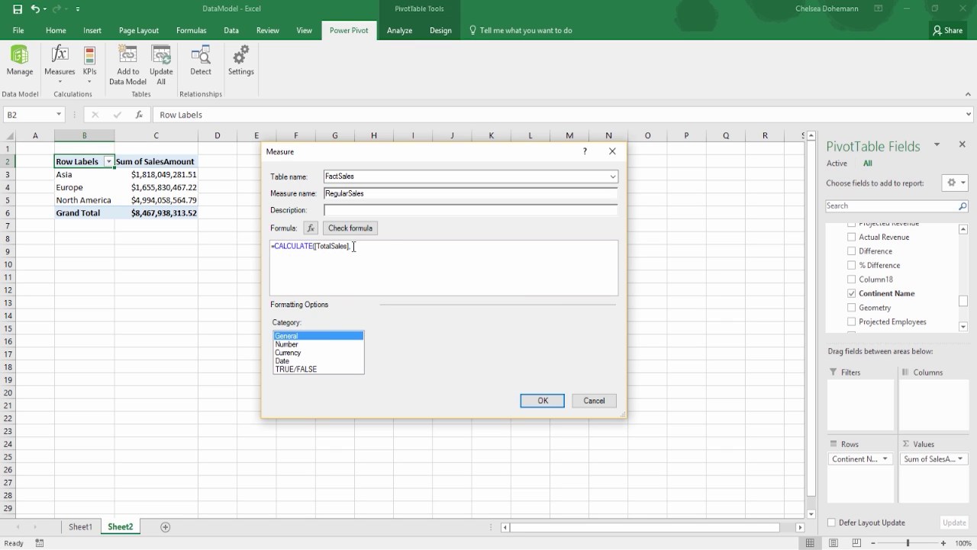
# Step: Complete the formula with the filter FactSales[PromotionKey]=1, format the RegularSales measure as Currency and create it
pyautogui.write('Fact')
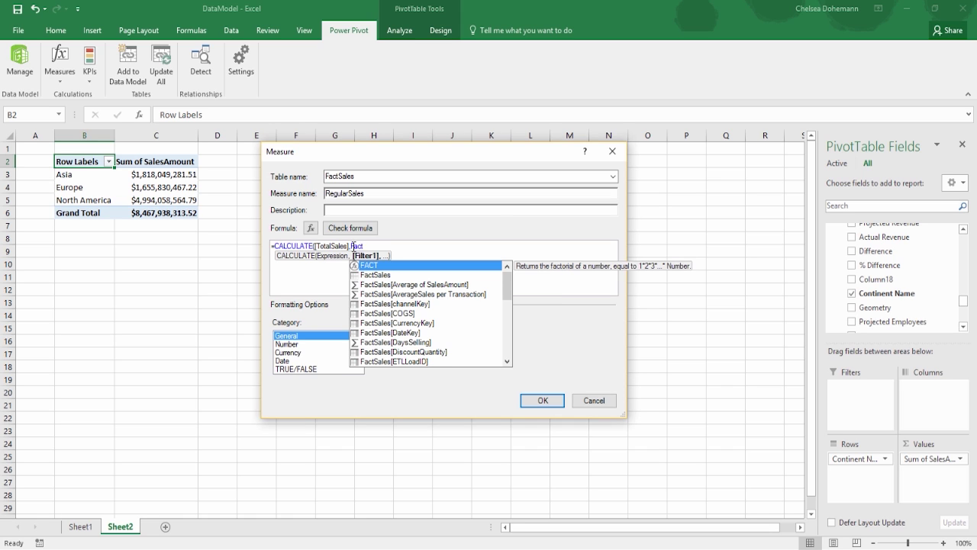
pyautogui.write('Sales[')
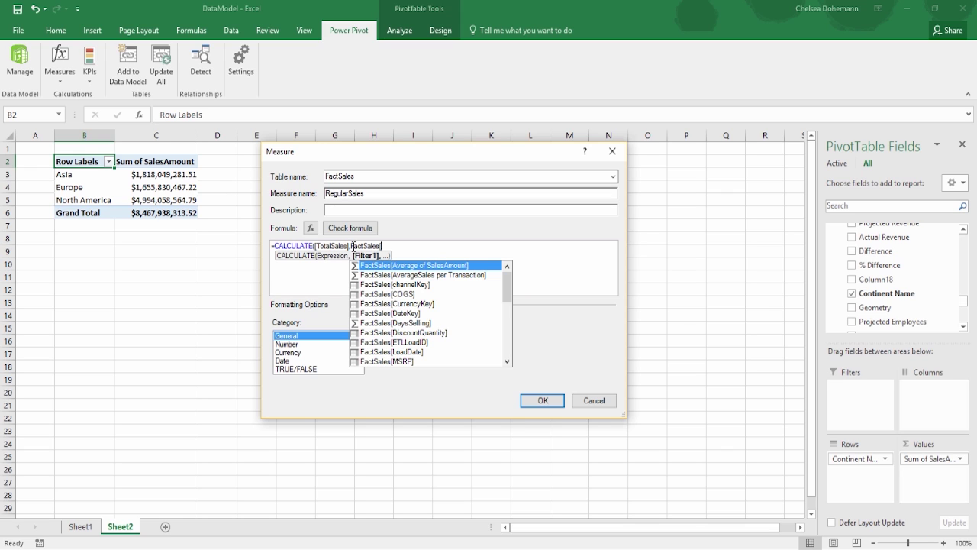
pyautogui.moveTo(509, 294); pyautogui.dragTo(508, 310)
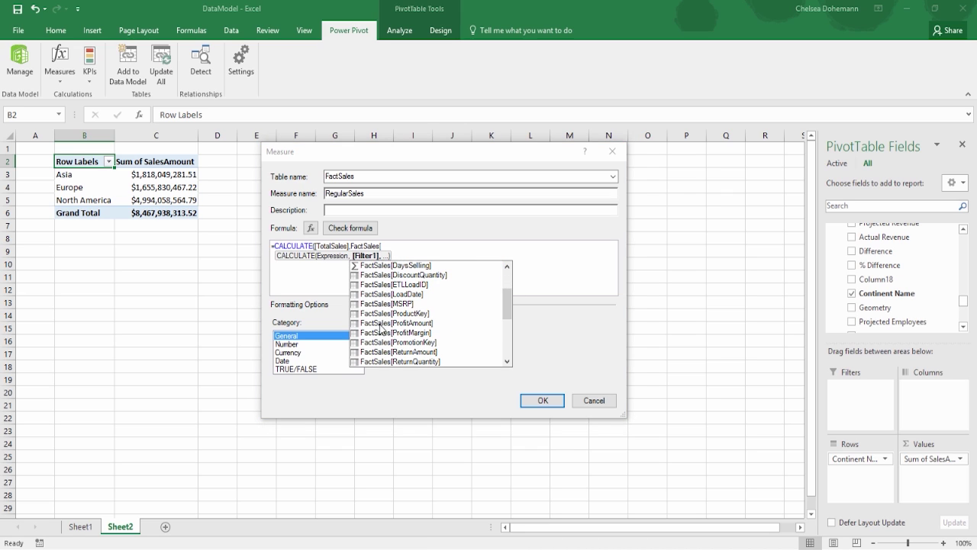
pyautogui.click(409, 346)
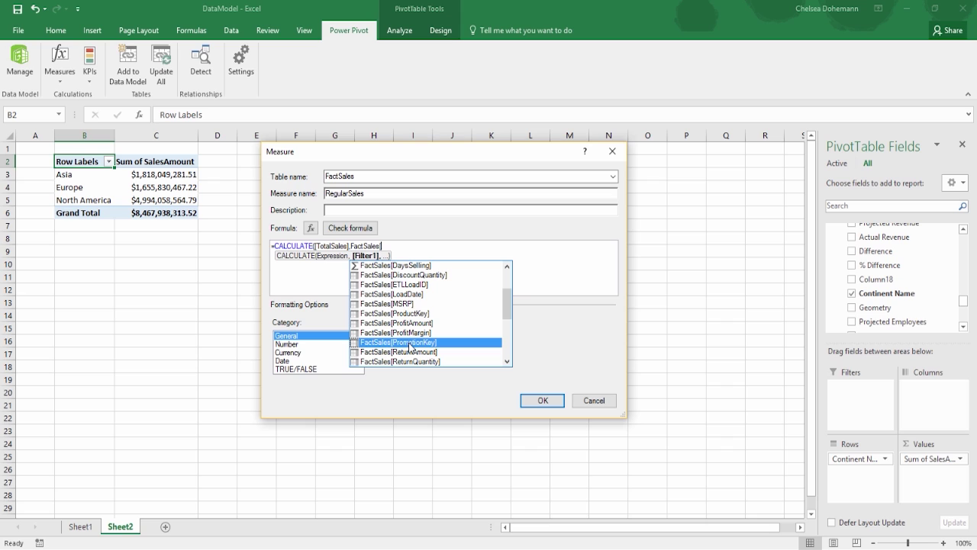
pyautogui.doubleClick(409, 344)
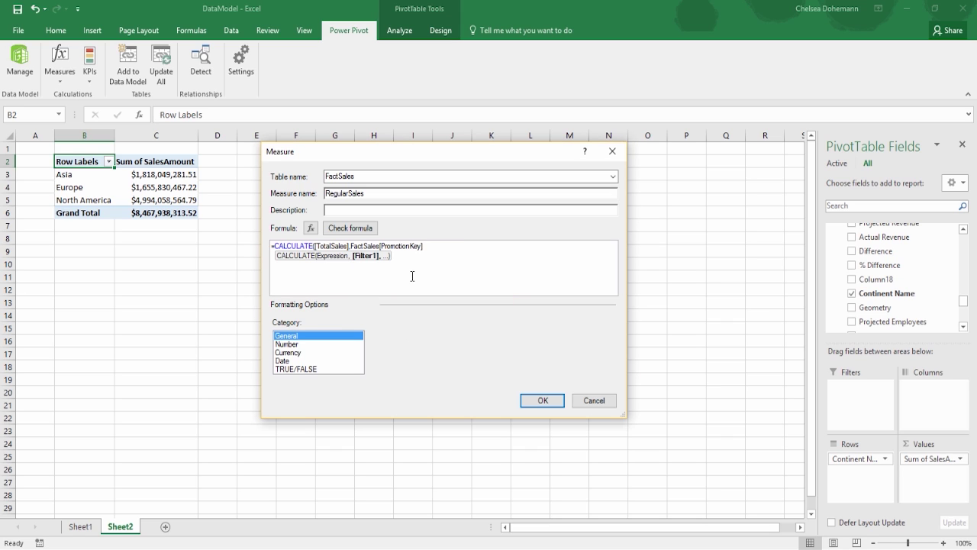
pyautogui.write('=10')
pyautogui.press('BackSpace')
pyautogui.write(')')
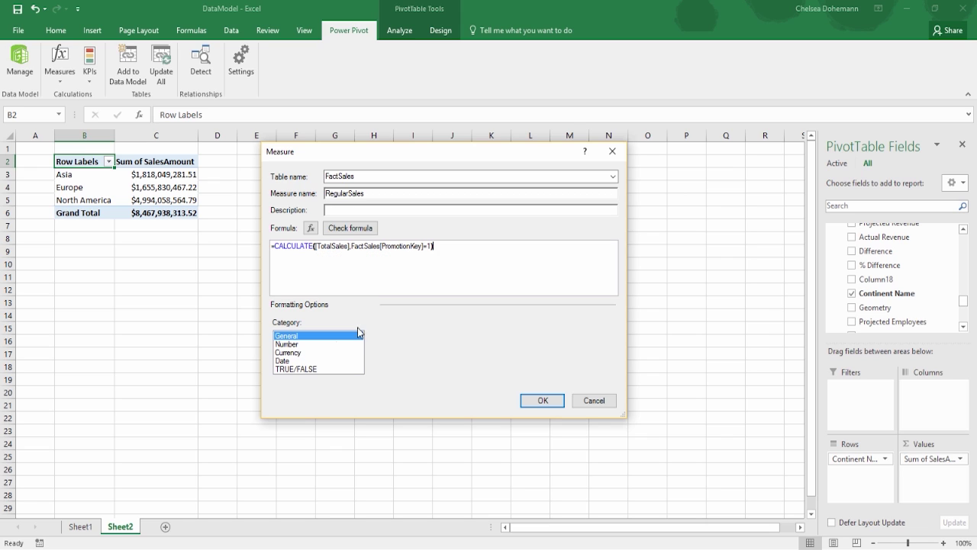
pyautogui.click(289, 353)
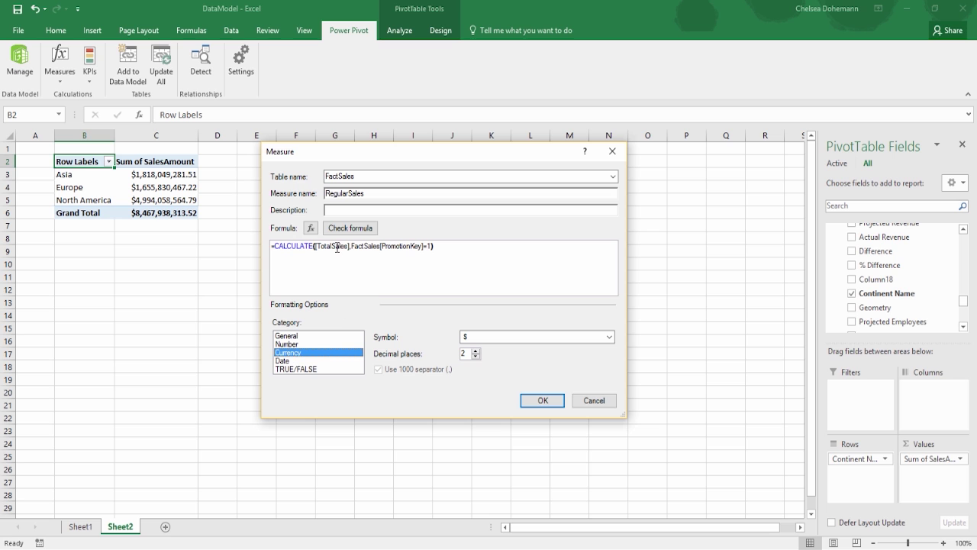
pyautogui.click(541, 405)
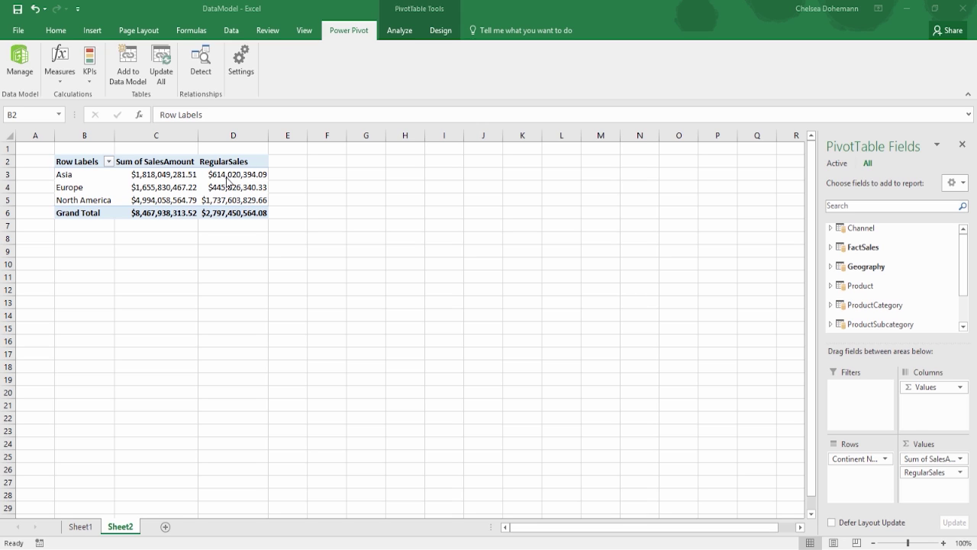
# Step: Start another new measure, assign it to the FactSales table and name it PromoSales
pyautogui.click(55, 76)
pyautogui.click(66, 94)
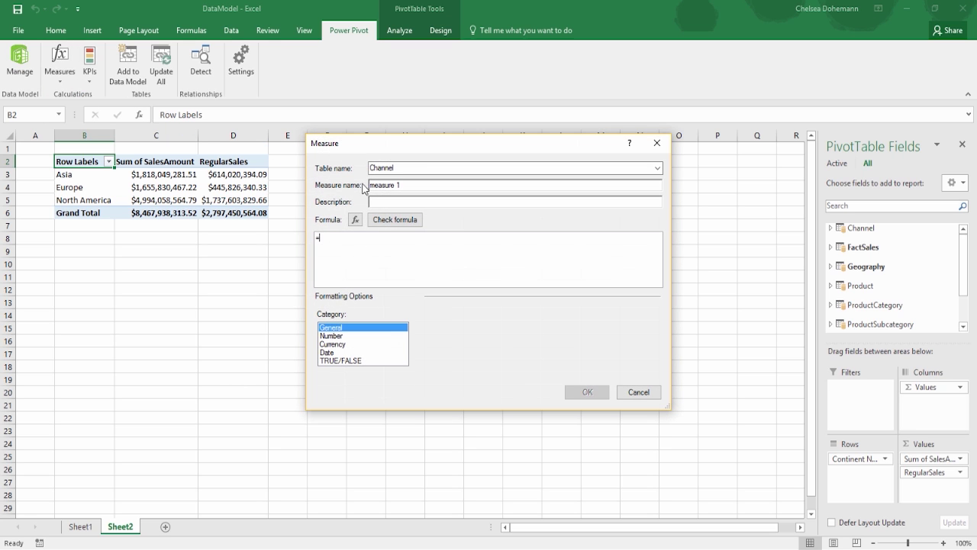
pyautogui.click(657, 168)
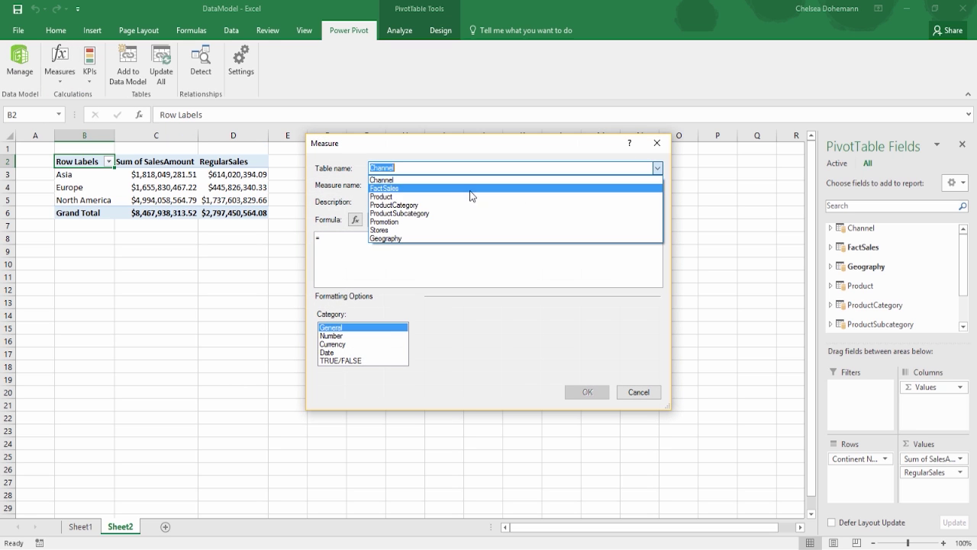
pyautogui.click(405, 189)
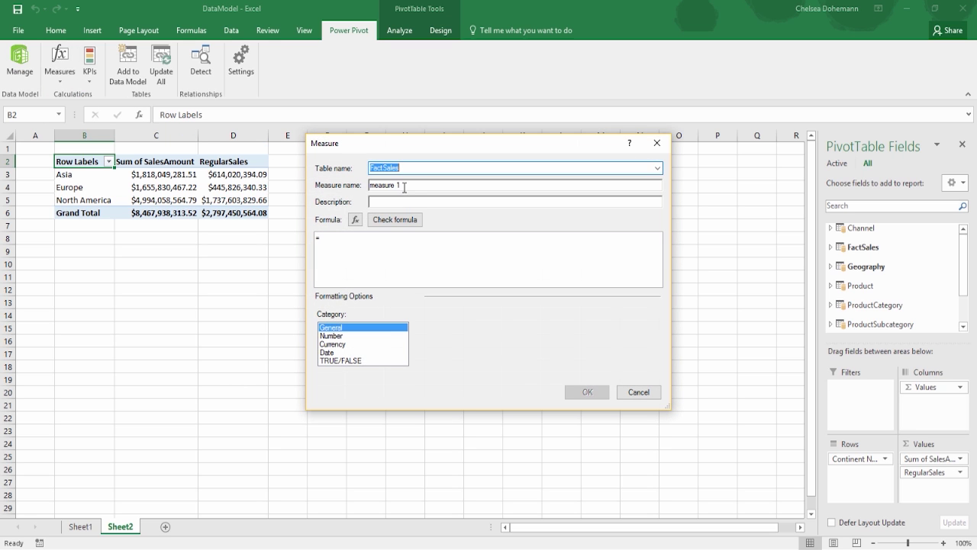
pyautogui.moveTo(411, 186); pyautogui.dragTo(366, 186)
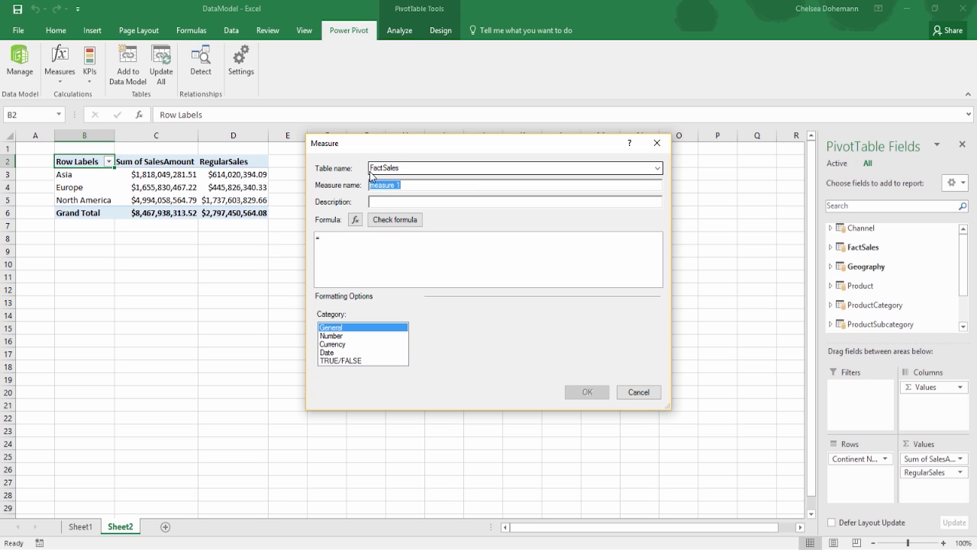
pyautogui.write('PromoSales')
pyautogui.press('Tab')
# Step: Begin the PromoSales formula with the CALCULATE function
pyautogui.write('CALCU')
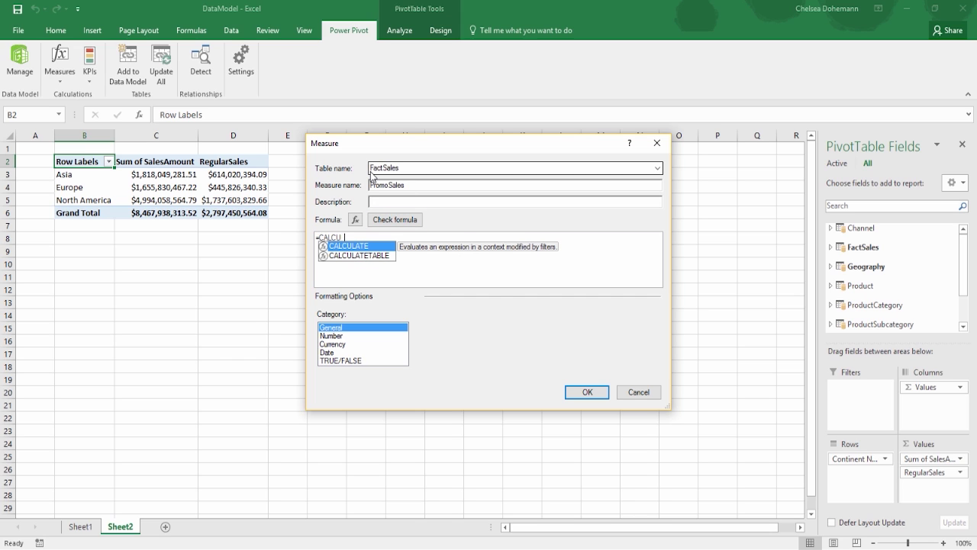
# Step: Define the PromoSales measure as =CALCULATE([TotalSales],FactSales[PromotionKey]<>1), format it as Currency, and create it
pyautogui.write('LATE(')
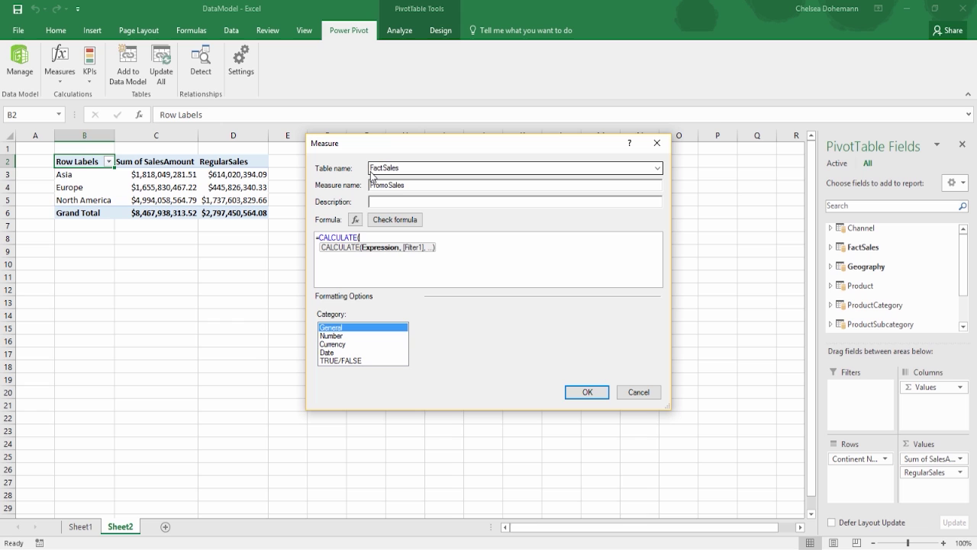
pyautogui.write('[Total')
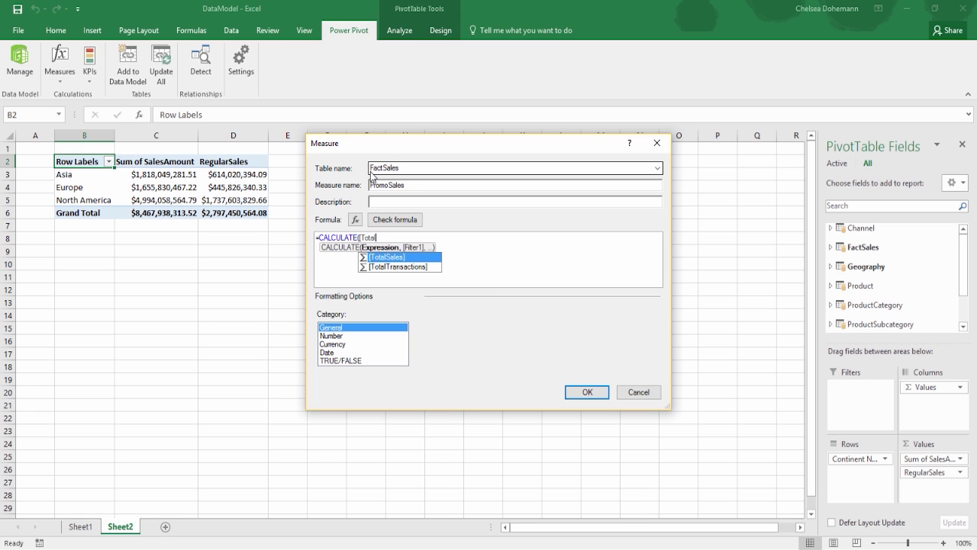
pyautogui.press('Tab')
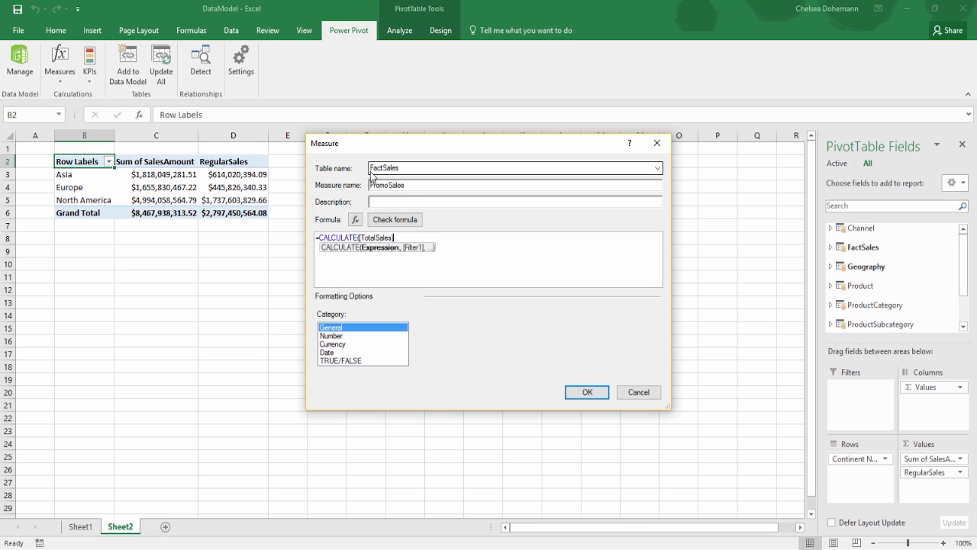
pyautogui.write(',FactSales')
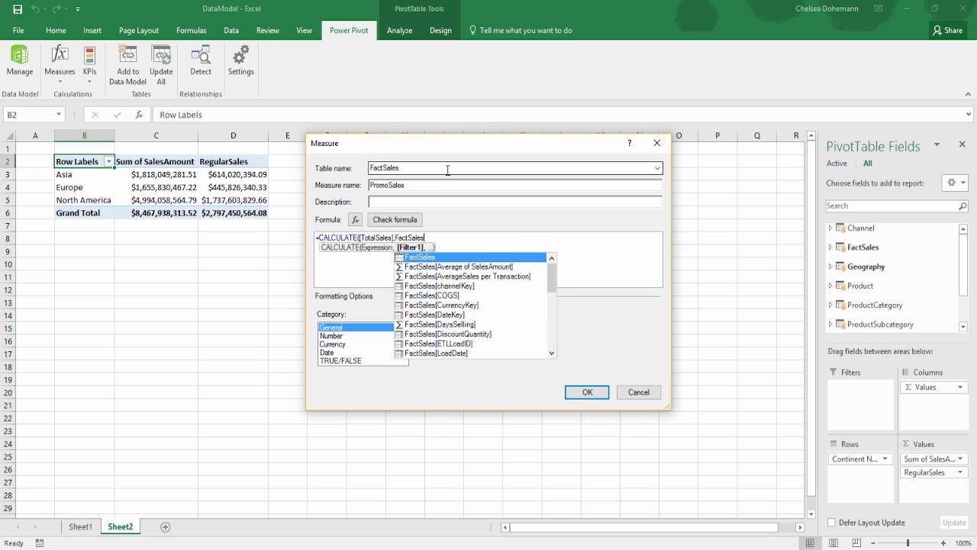
pyautogui.moveTo(551, 273); pyautogui.dragTo(556, 304)
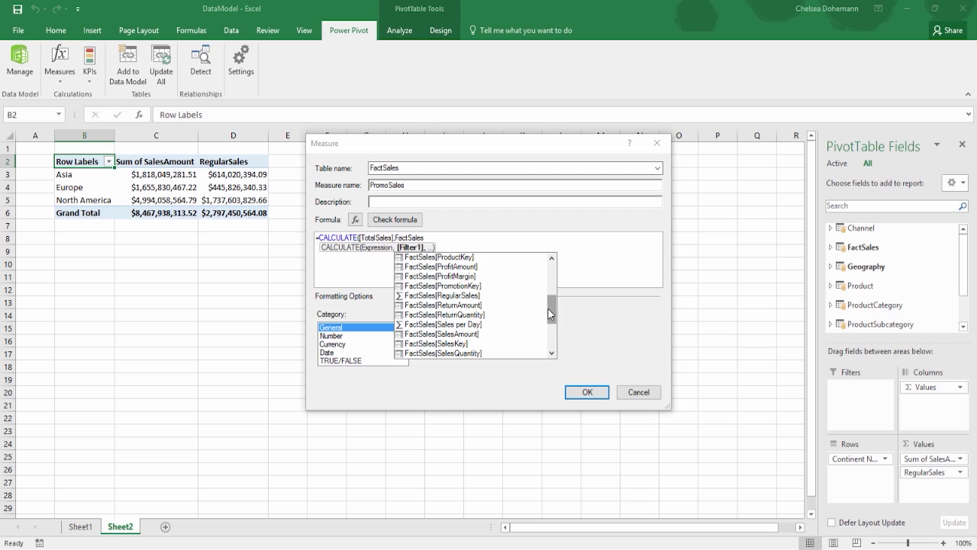
pyautogui.doubleClick(463, 285)
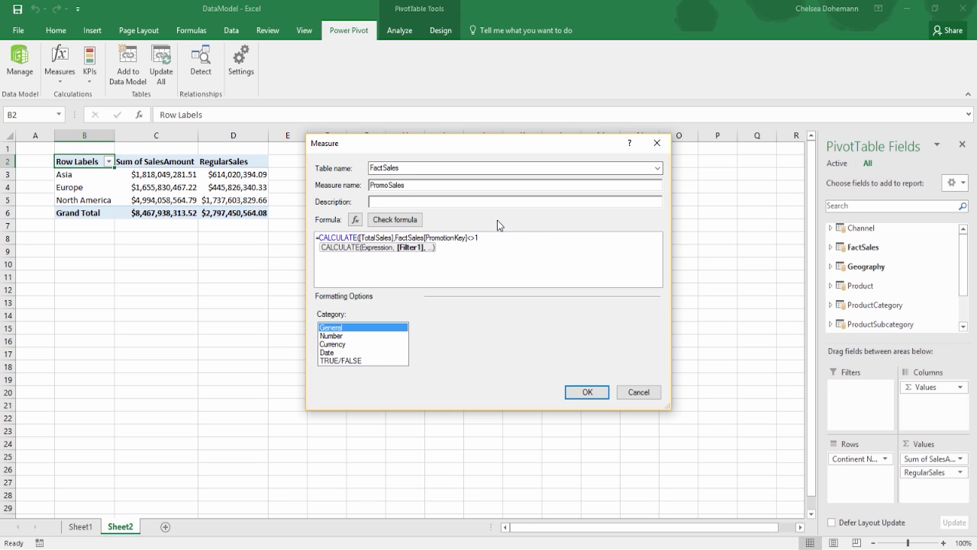
pyautogui.write('<>1)')
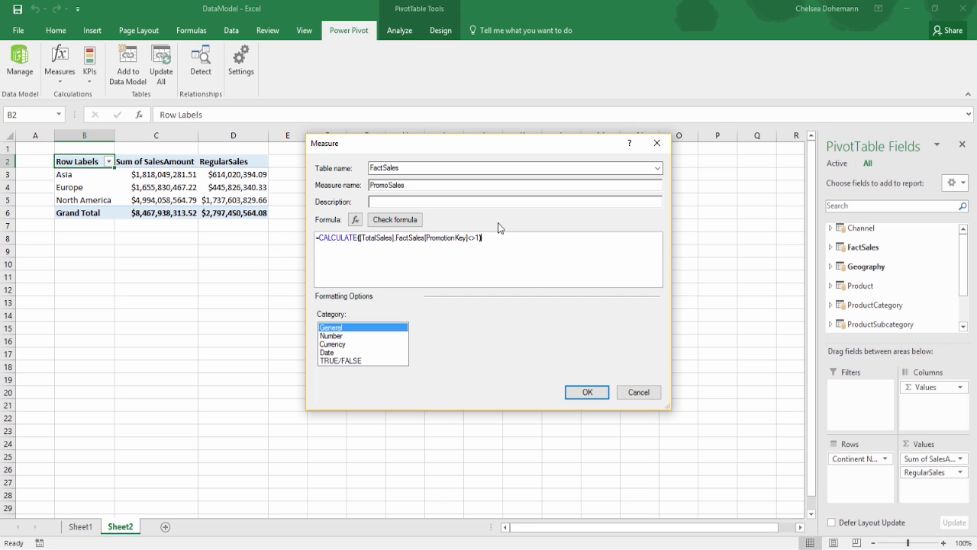
pyautogui.click(352, 343)
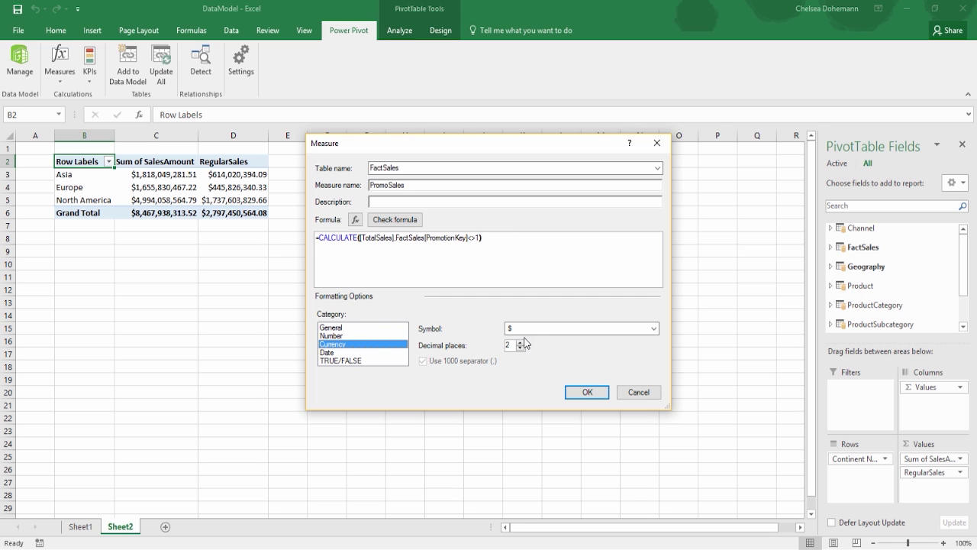
pyautogui.click(595, 394)
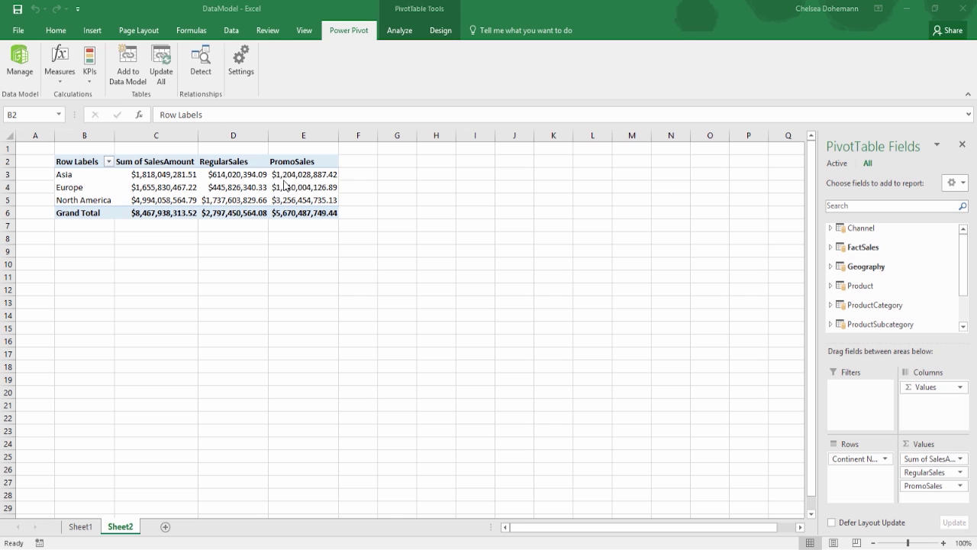
# Step: Check the sum of Asia's RegularSales and PromoSales against its Sum of SalesAmount
pyautogui.click(241, 174)
pyautogui.keyDown('shift'); pyautogui.click(303, 177); pyautogui.keyUp('shift')
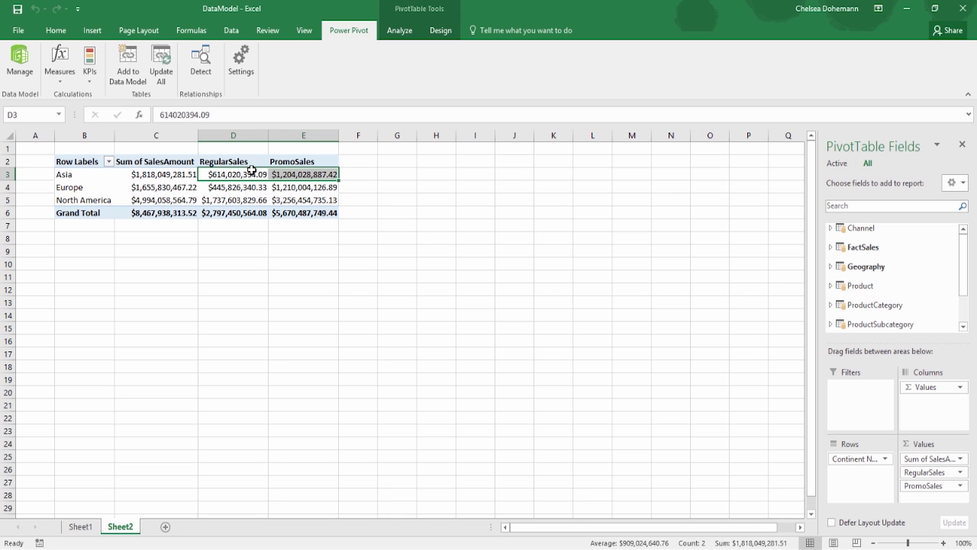
pyautogui.moveTo(254, 163); pyautogui.dragTo(284, 113)
pyautogui.moveTo(312, 162); pyautogui.dragTo(291, 109)
pyautogui.moveTo(710, 529)
pyautogui.mouseDown()
pyautogui.moveTo(725, 546)
pyautogui.moveTo(792, 547)
pyautogui.mouseUp()
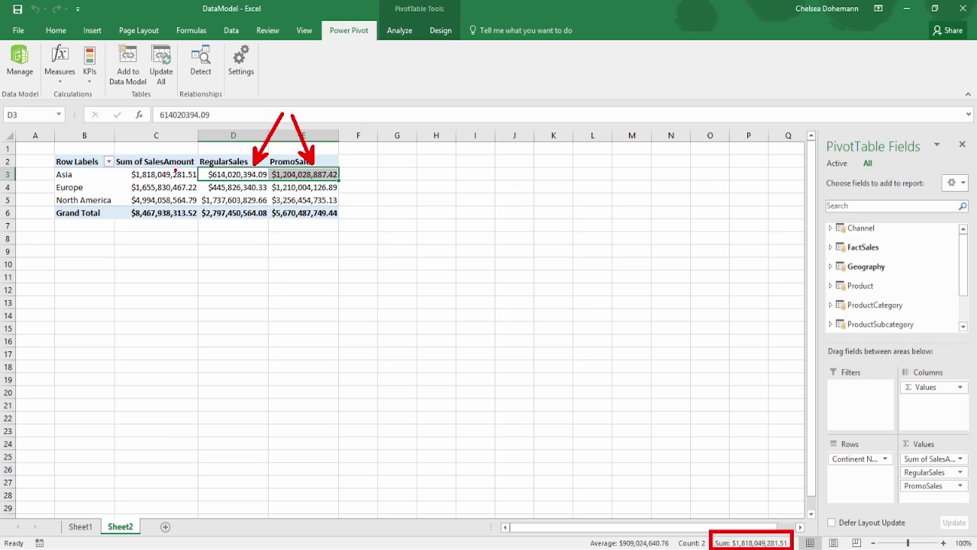
pyautogui.moveTo(176, 170); pyautogui.dragTo(153, 101)
pyautogui.press('Escape')
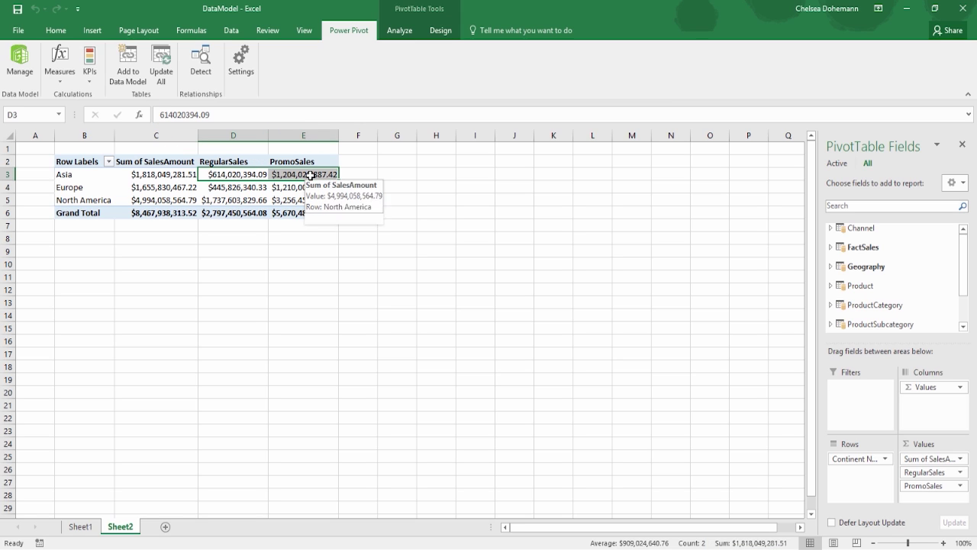
pyautogui.moveTo(585, 548)
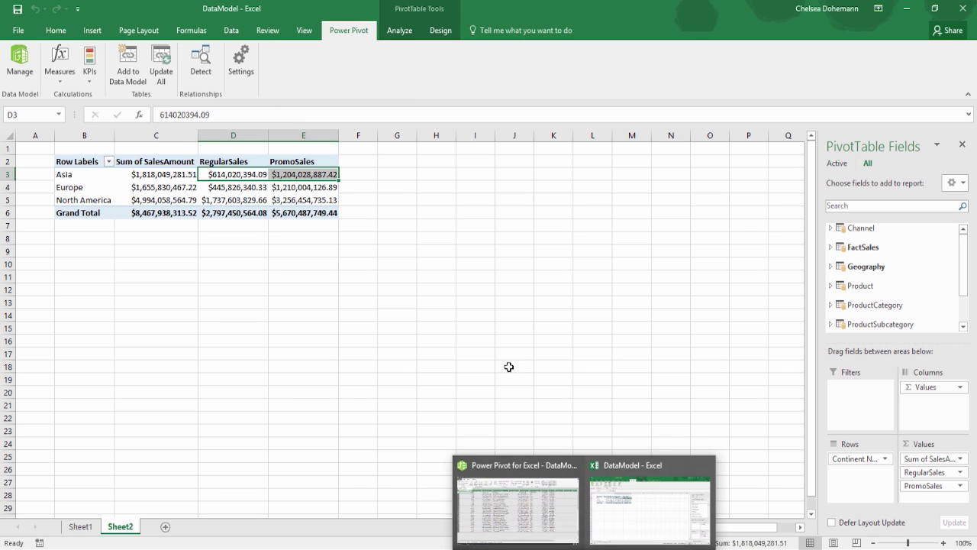
pyautogui.click(258, 177)
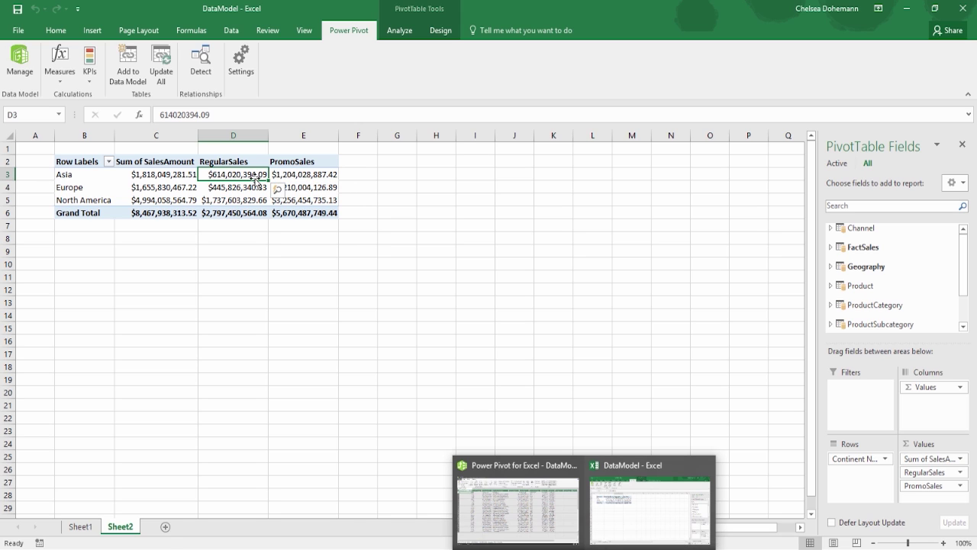
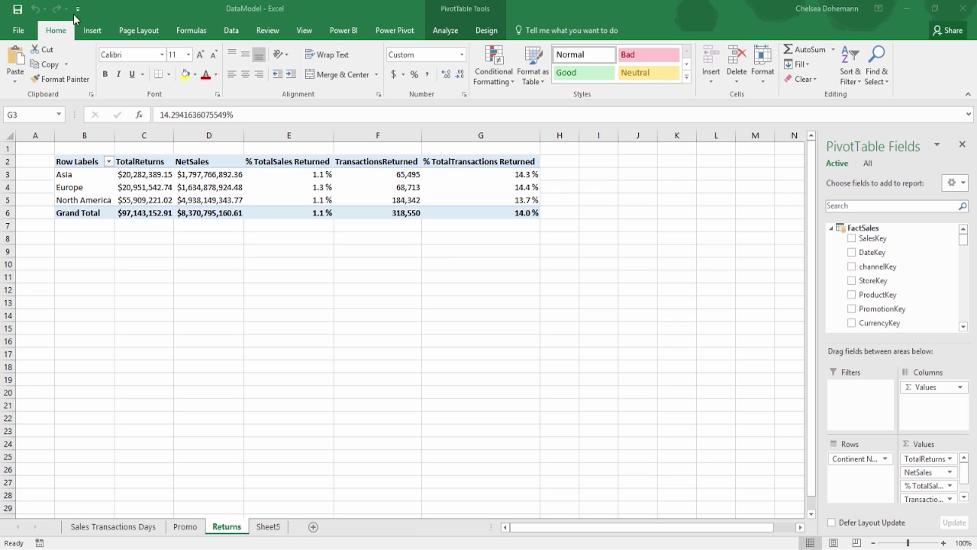
# Step: Save the DataModel workbook and check its file in the Student Files folder on the desktop
pyautogui.click(18, 11)
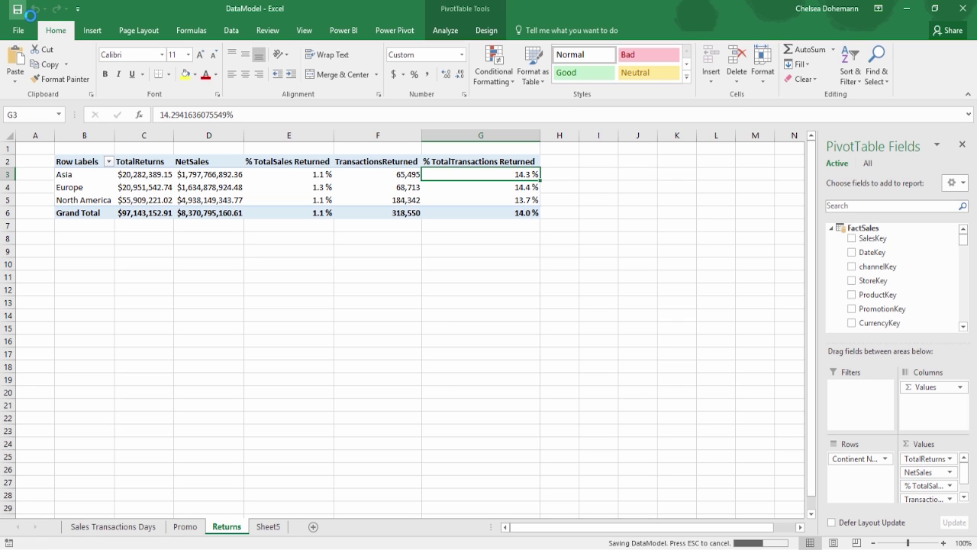
pyautogui.moveTo(92, 9); pyautogui.dragTo(288, 31)
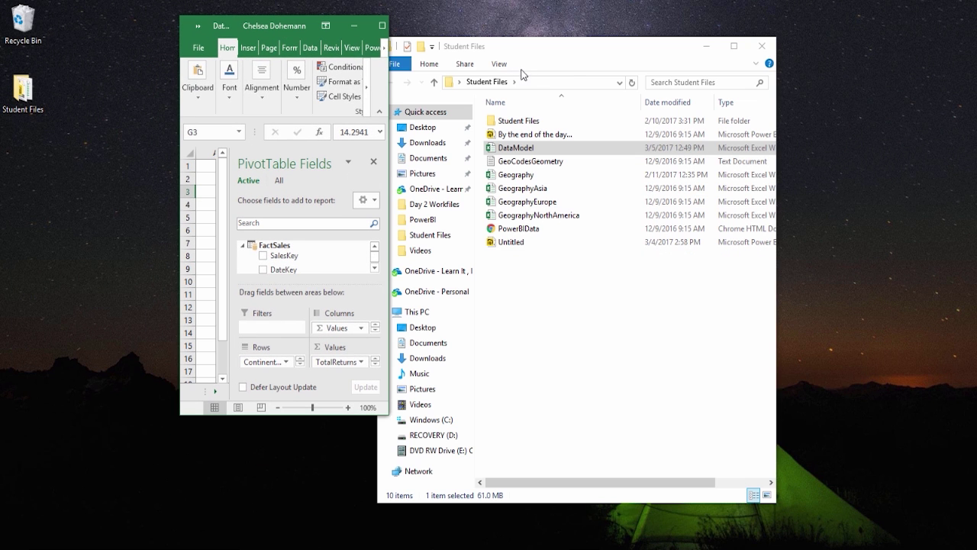
pyautogui.click(761, 46)
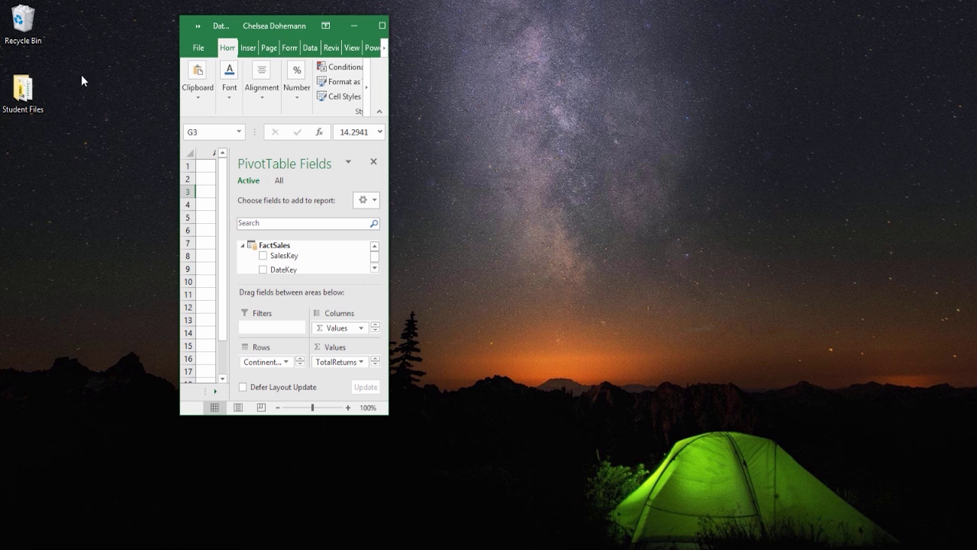
pyautogui.click(35, 93)
pyautogui.doubleClick(34, 93)
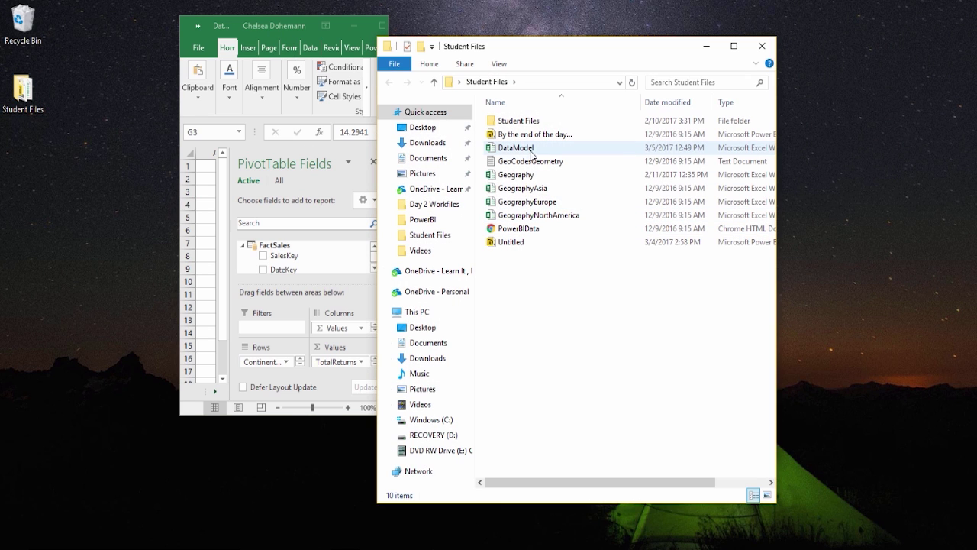
pyautogui.click(708, 49)
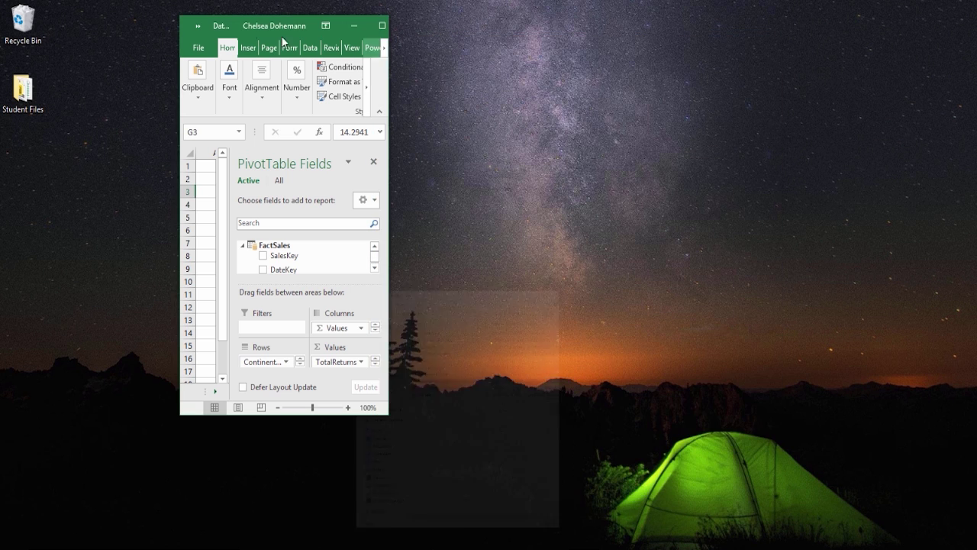
pyautogui.click(375, 26)
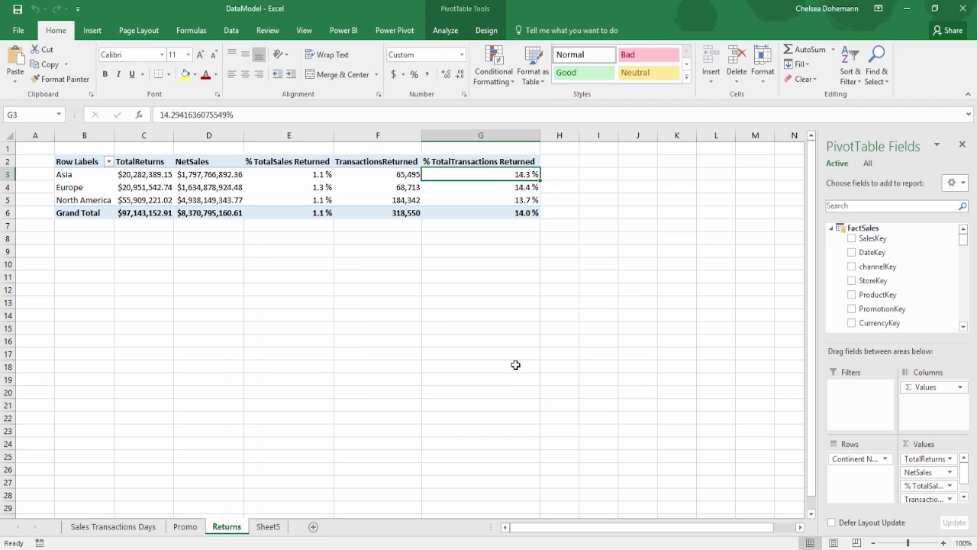
# Step: Save the DataModel workbook once more and close it
pyautogui.click(18, 10)
pyautogui.click(960, 20)
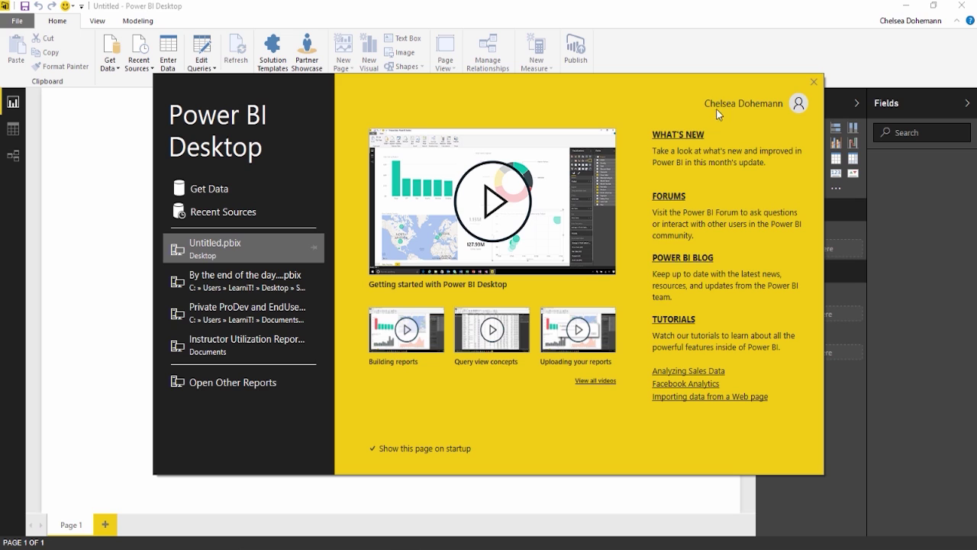
# Step: In Power BI Desktop, dismiss the start screen and choose DataModel from the desktop's Student Files folder for an Excel Workbook Contents import
pyautogui.click(814, 83)
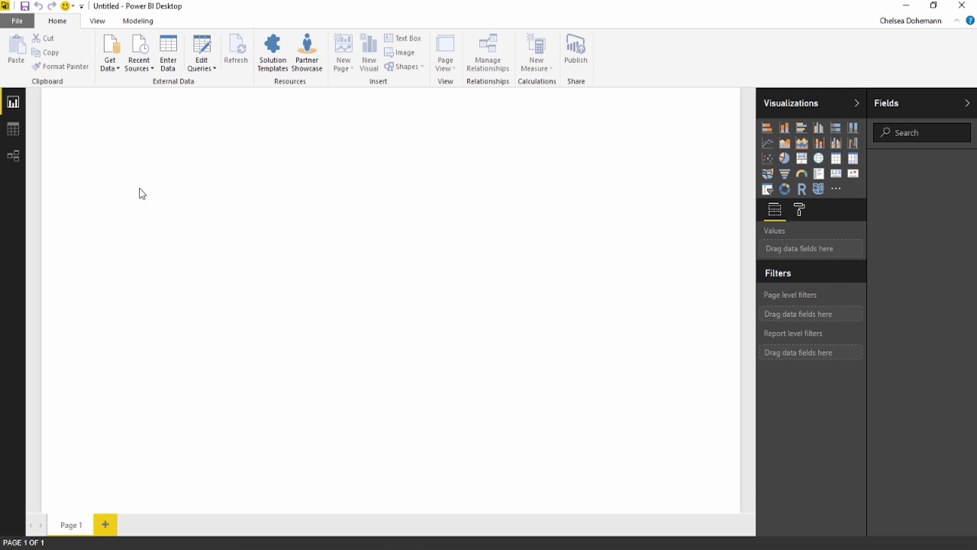
pyautogui.click(118, 76)
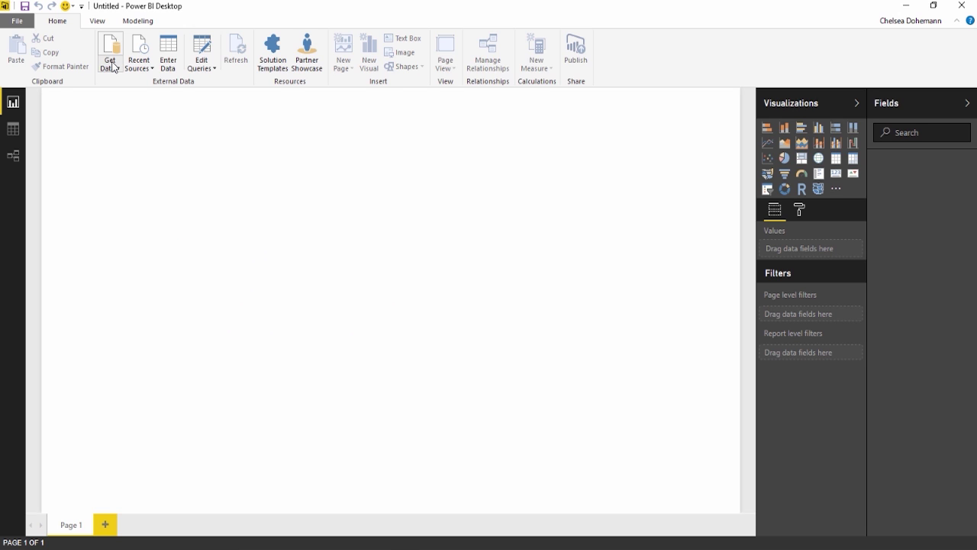
pyautogui.click(19, 24)
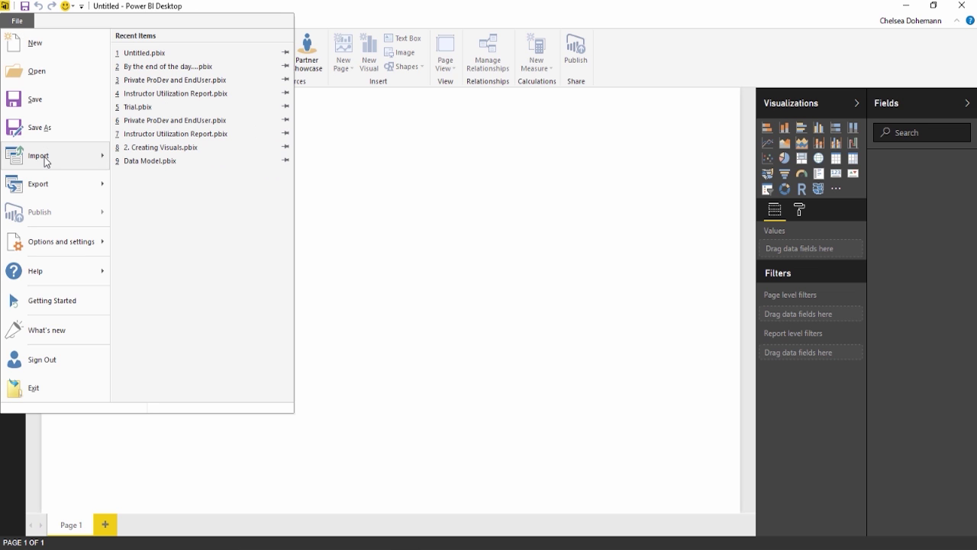
pyautogui.moveTo(44, 157)
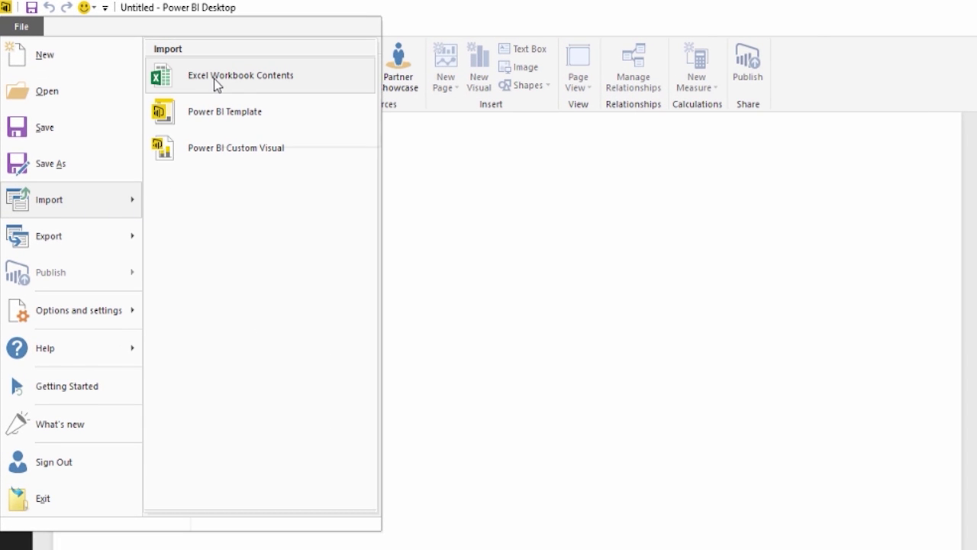
pyautogui.click(280, 76)
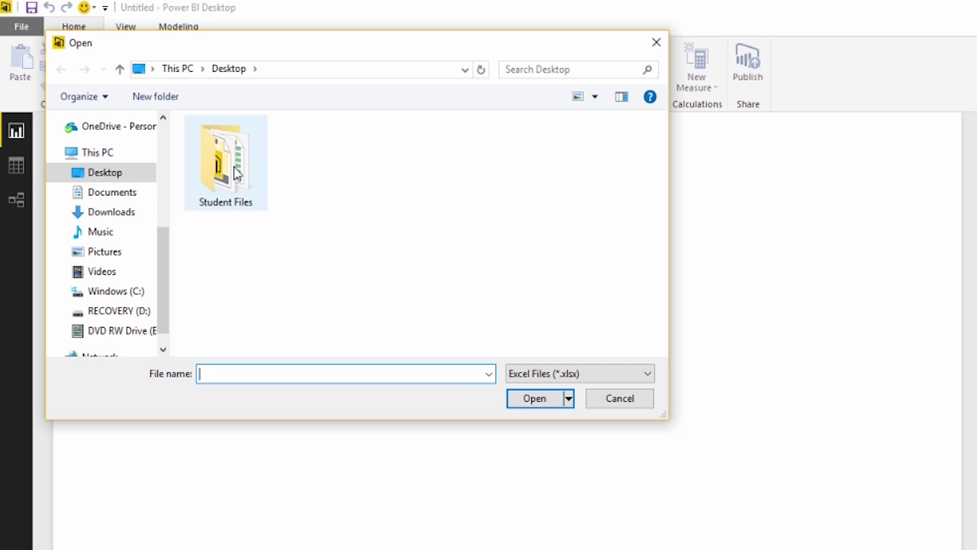
pyautogui.doubleClick(235, 173)
pyautogui.click(211, 164)
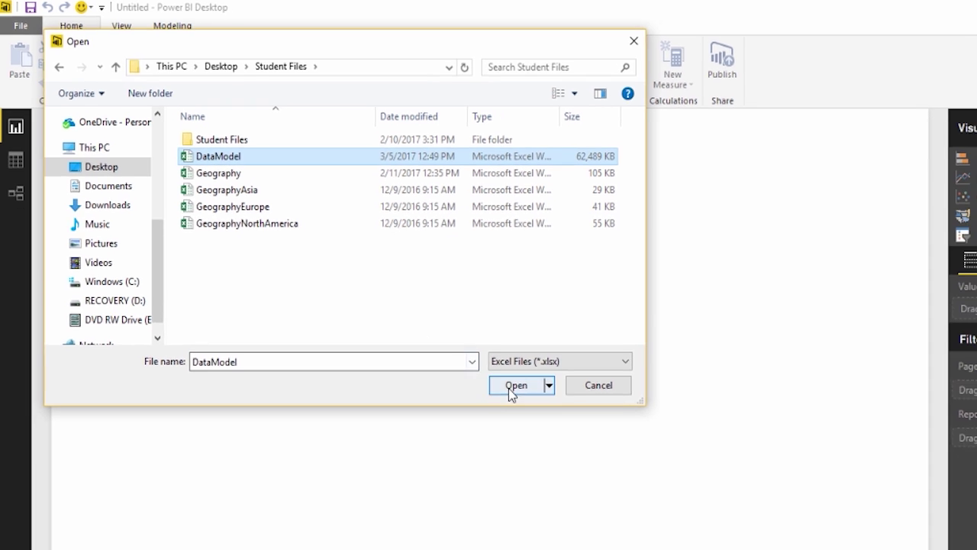
pyautogui.click(509, 386)
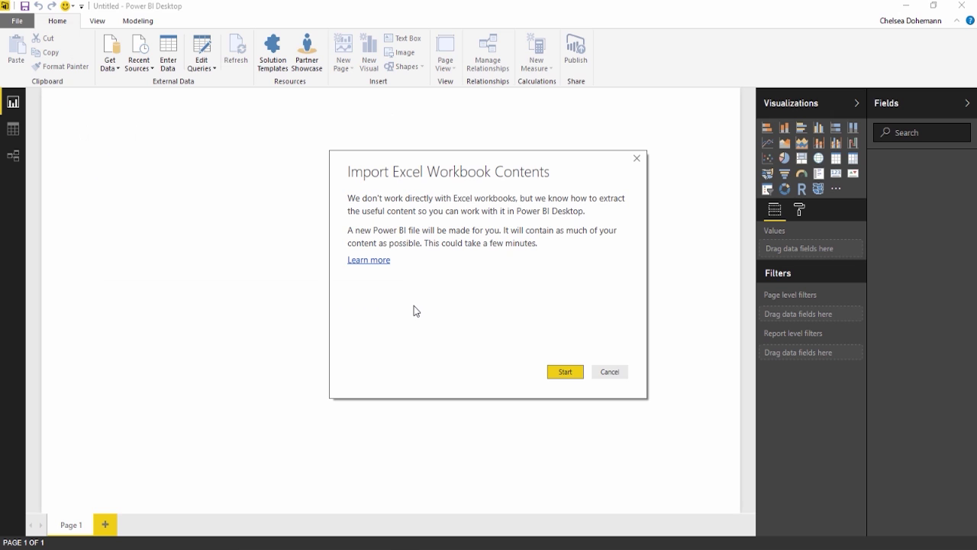
# Step: Run the import of the Excel workbook contents and close the migration summary
pyautogui.moveTo(455, 157); pyautogui.dragTo(385, 126)
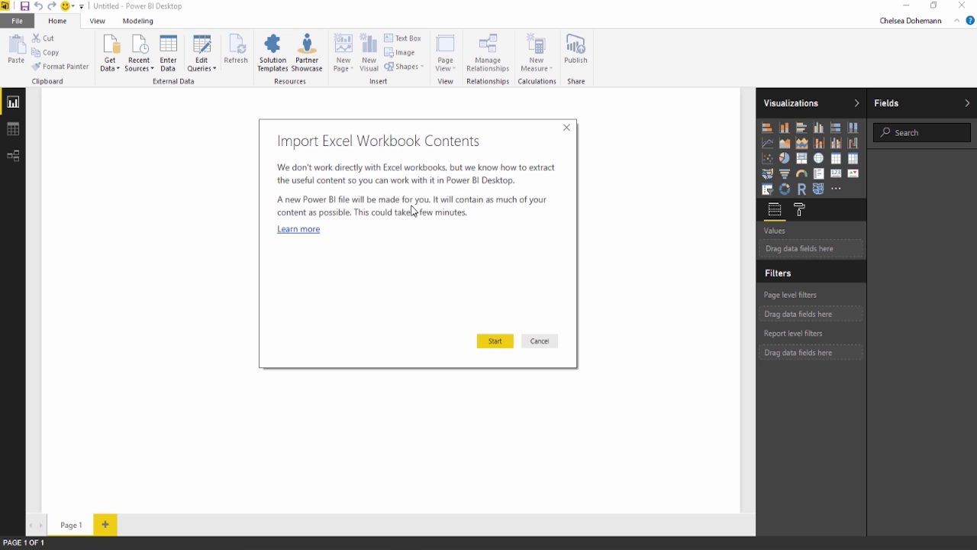
pyautogui.click(490, 344)
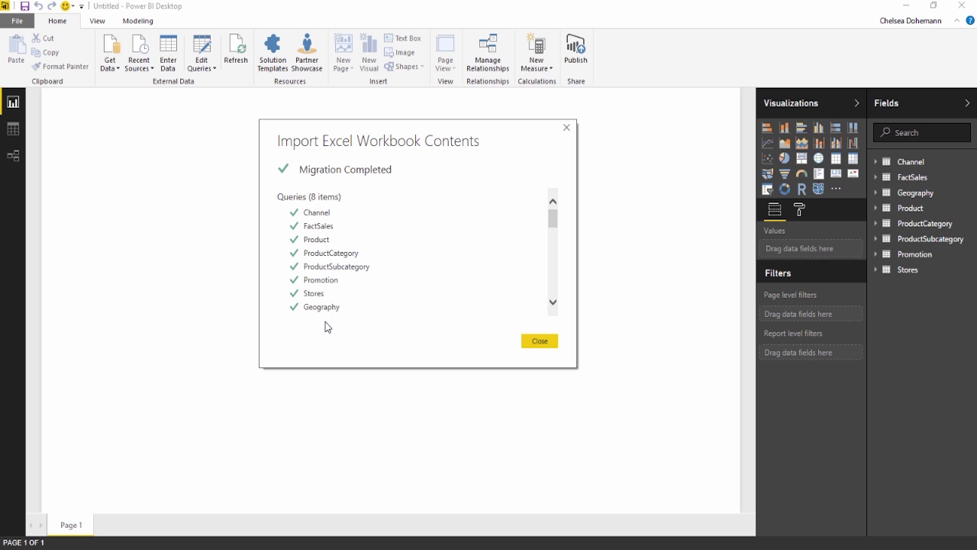
pyautogui.click(539, 341)
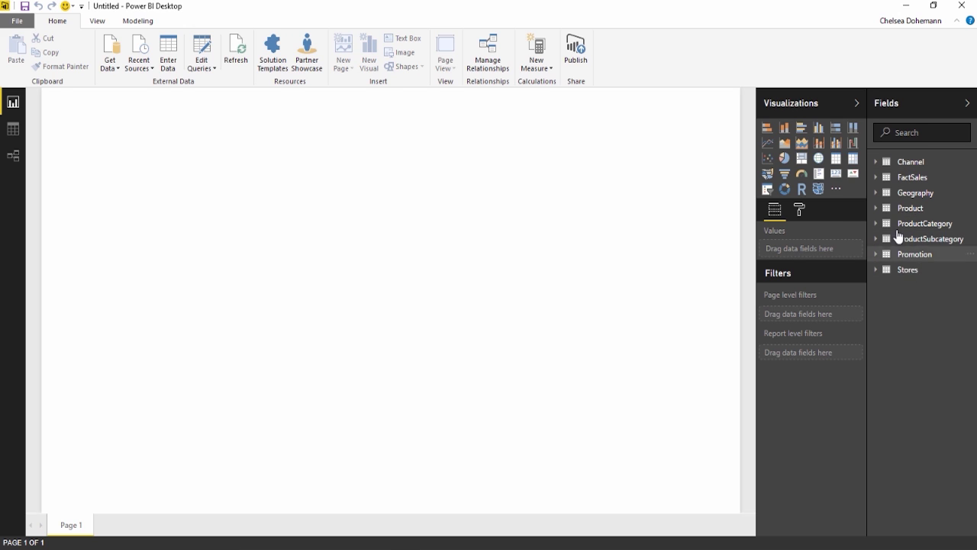
# Step: Expand the FactSales table and look through its imported columns and measures
pyautogui.click(878, 182)
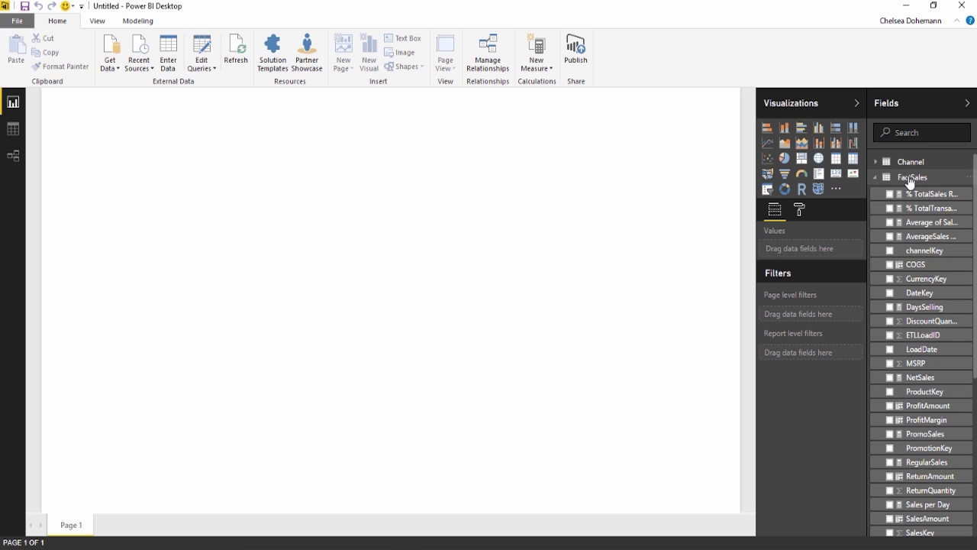
pyautogui.scroll(-3, 934, 405)
pyautogui.scroll(-3, 933, 418)
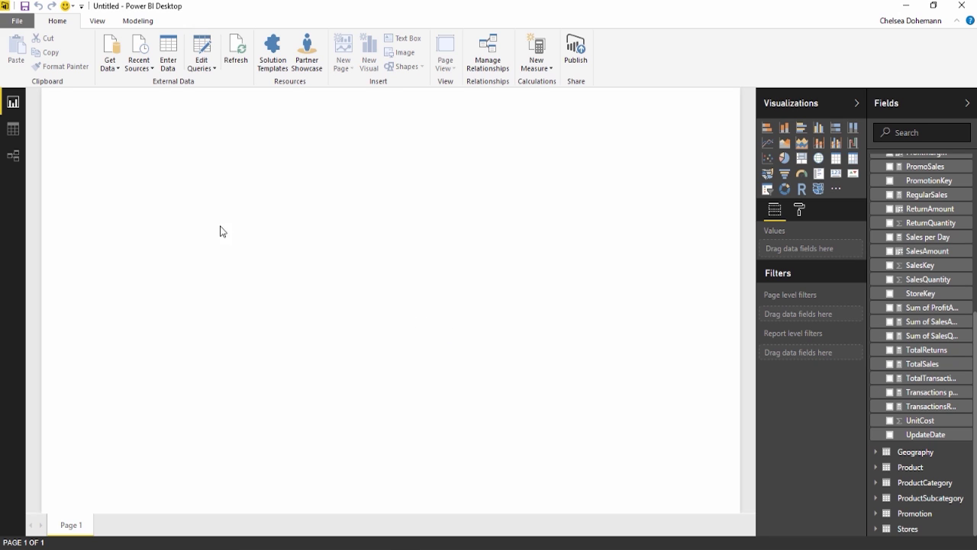
pyautogui.click(18, 23)
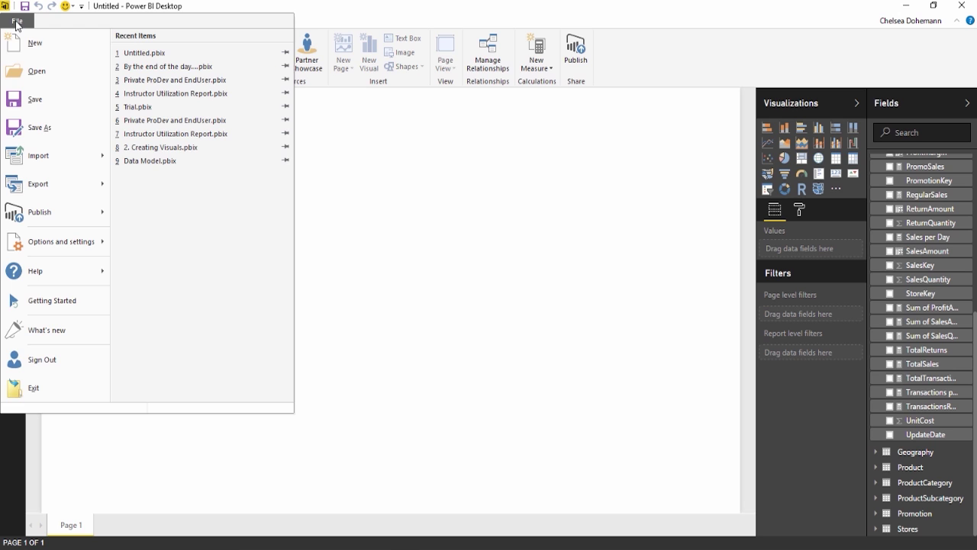
pyautogui.moveTo(60, 161)
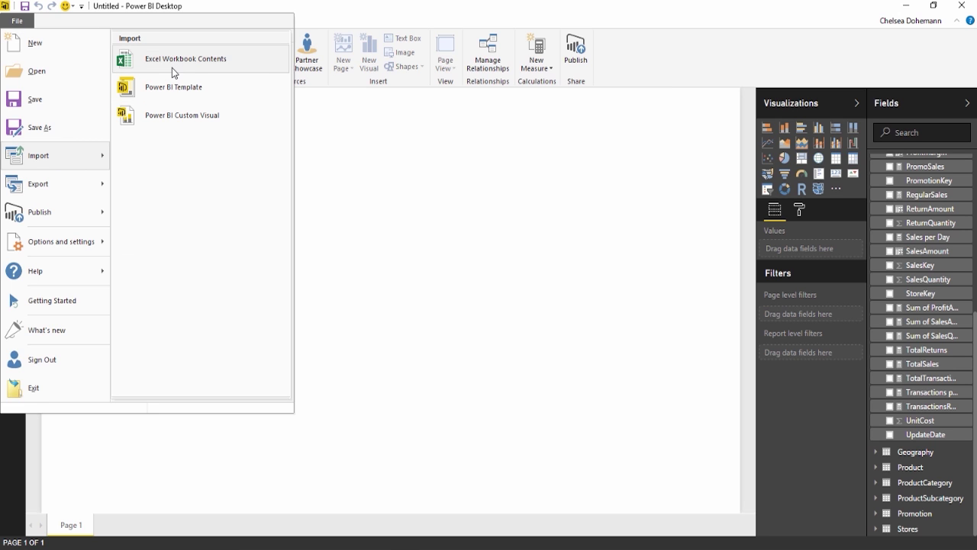
pyautogui.click(215, 68)
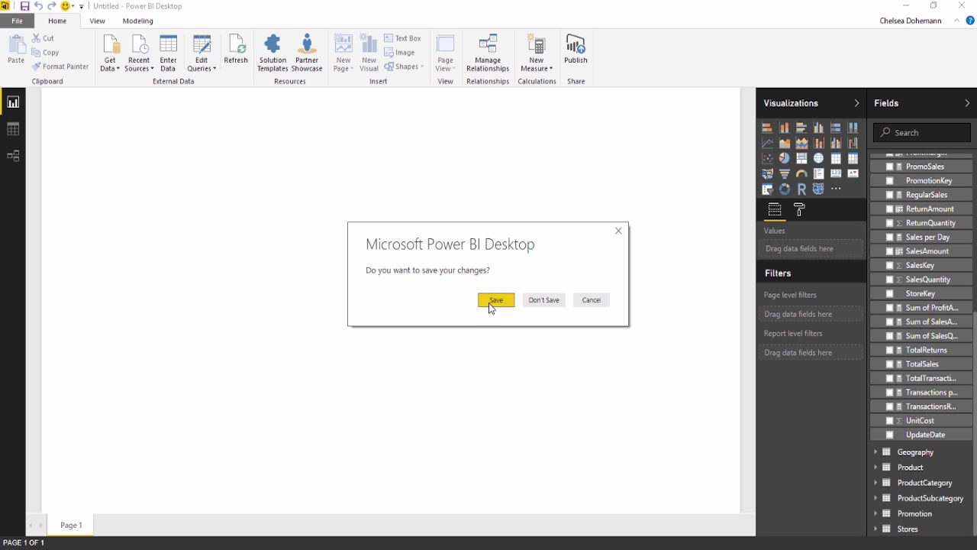
pyautogui.click(602, 303)
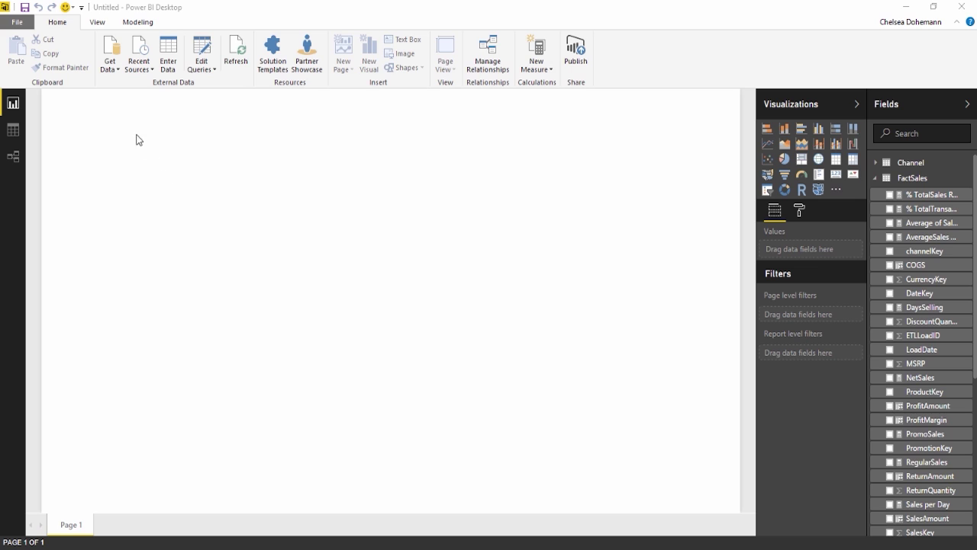
# Step: View the full list of Get Data sources and close it without connecting to any
pyautogui.click(113, 70)
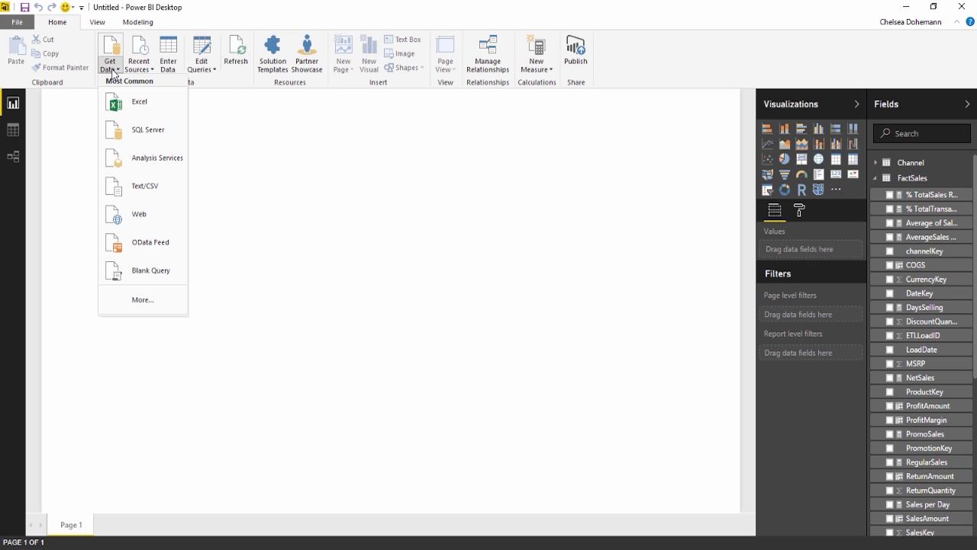
pyautogui.click(151, 300)
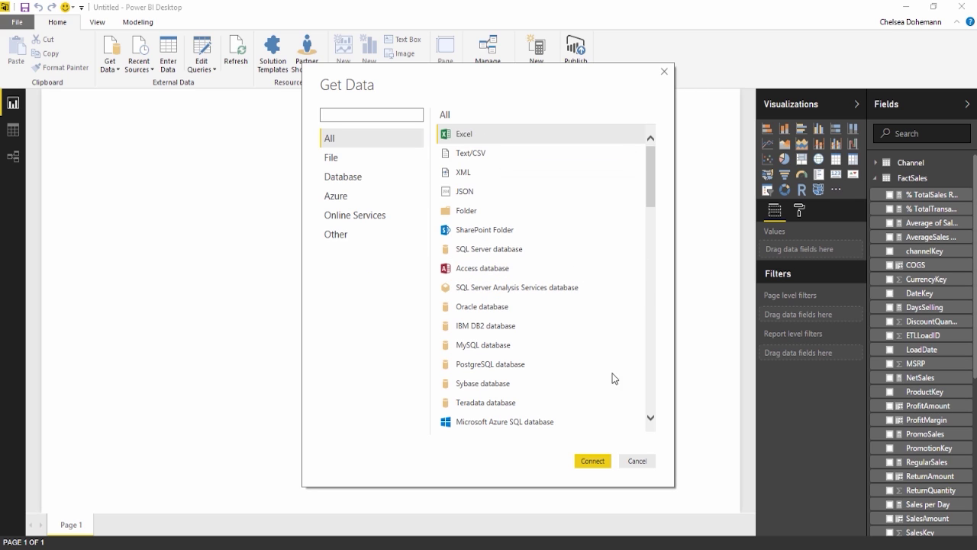
pyautogui.click(636, 460)
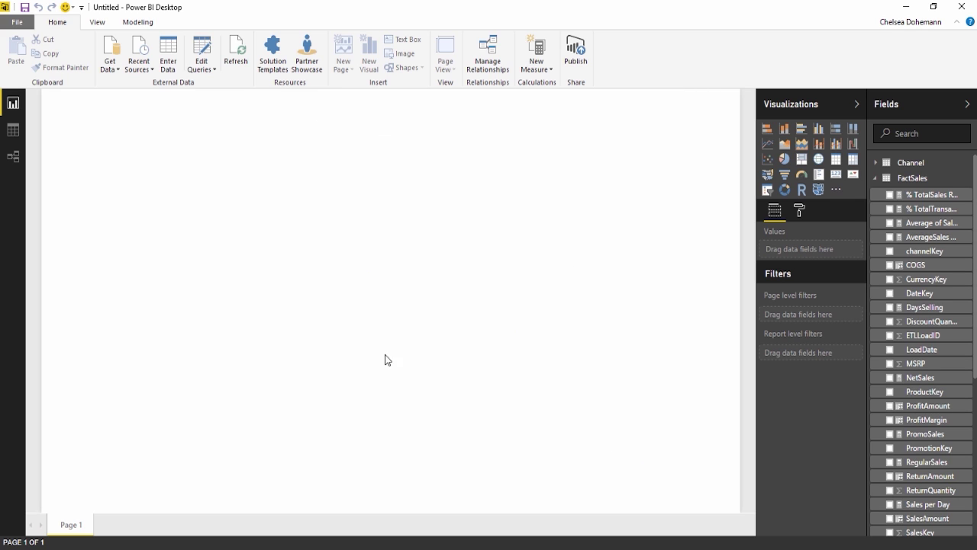
# Step: Look over the imported table relationships in the model diagram and return to the report canvas
pyautogui.click(13, 157)
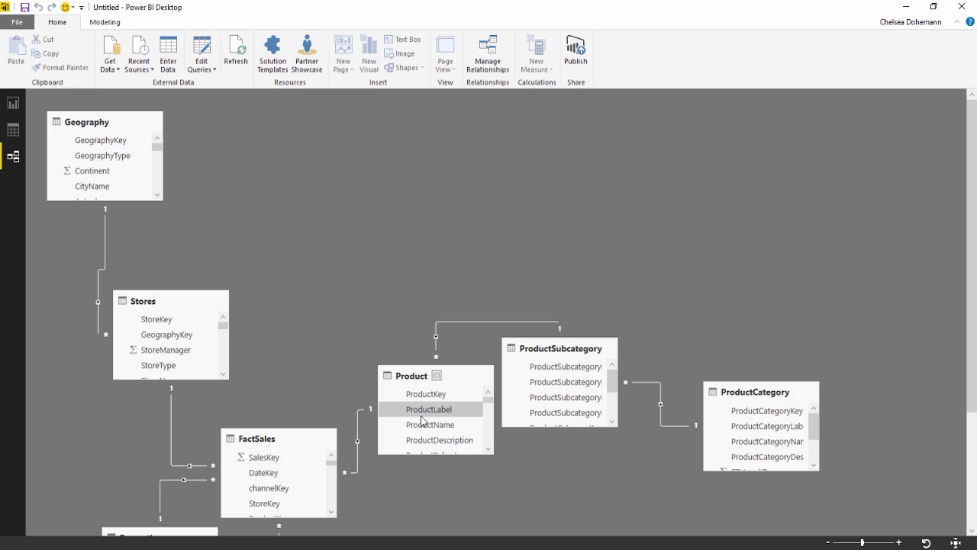
pyautogui.scroll(-2, 298, 380)
pyautogui.scroll(2, 294, 317)
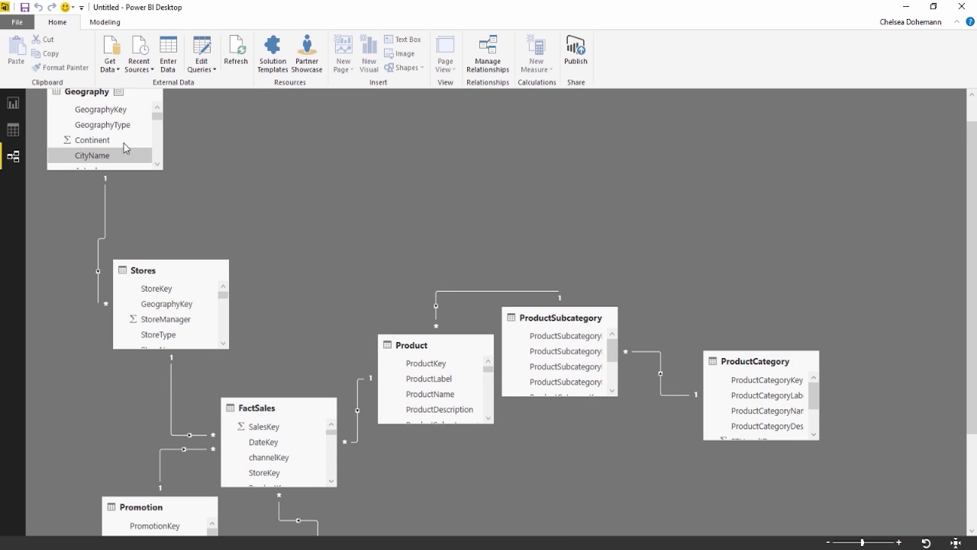
pyautogui.click(11, 107)
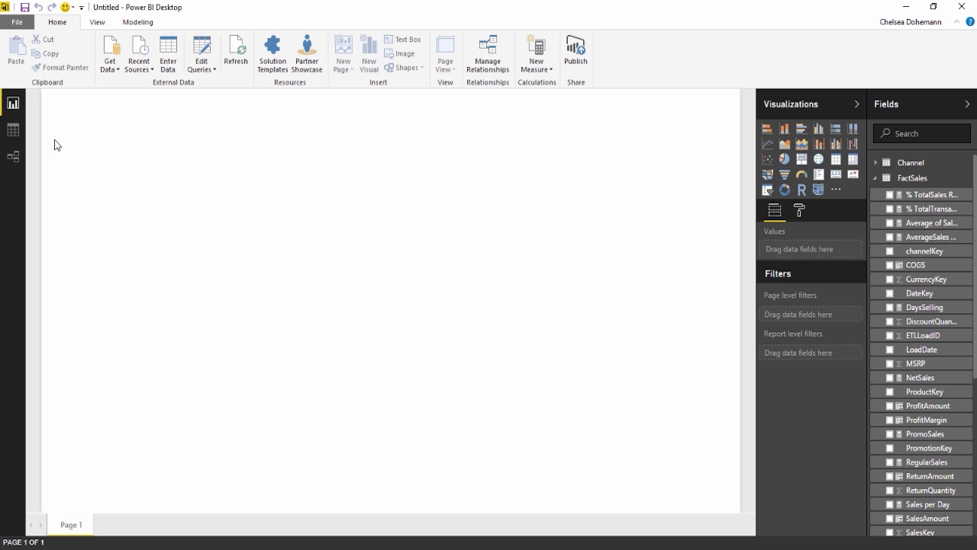
# Step: Show the FactSales table's rows in the data view and examine its columns through the calculated ones at the end
pyautogui.click(17, 135)
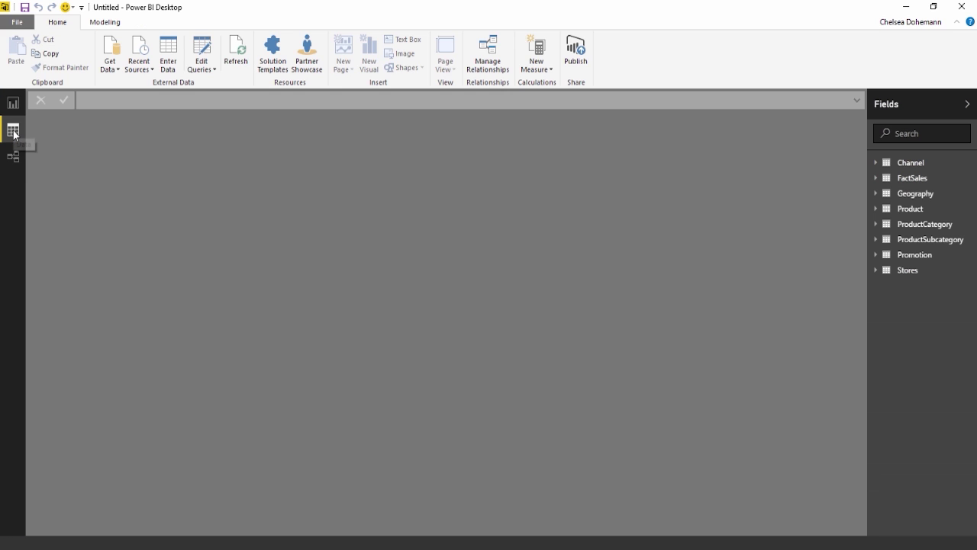
pyautogui.click(902, 182)
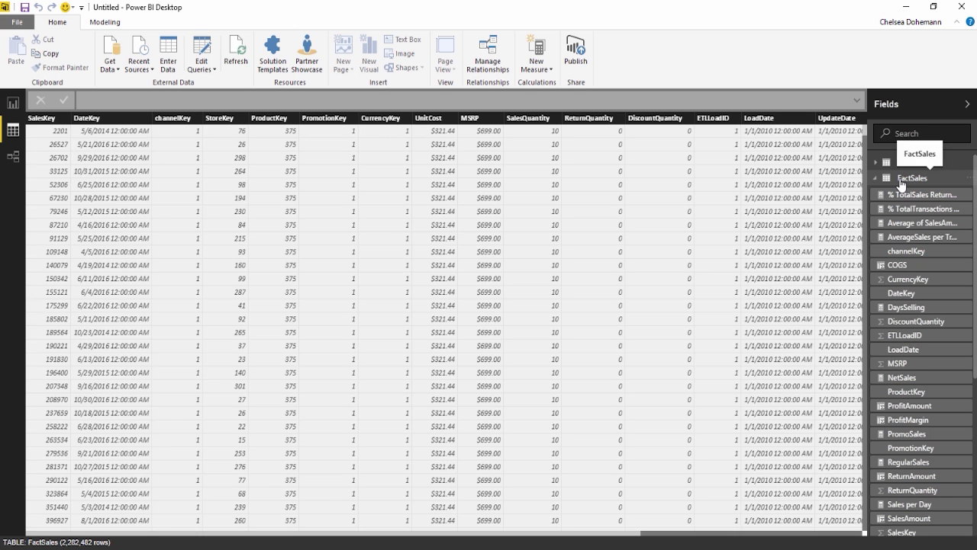
pyautogui.moveTo(627, 538); pyautogui.dragTo(853, 535)
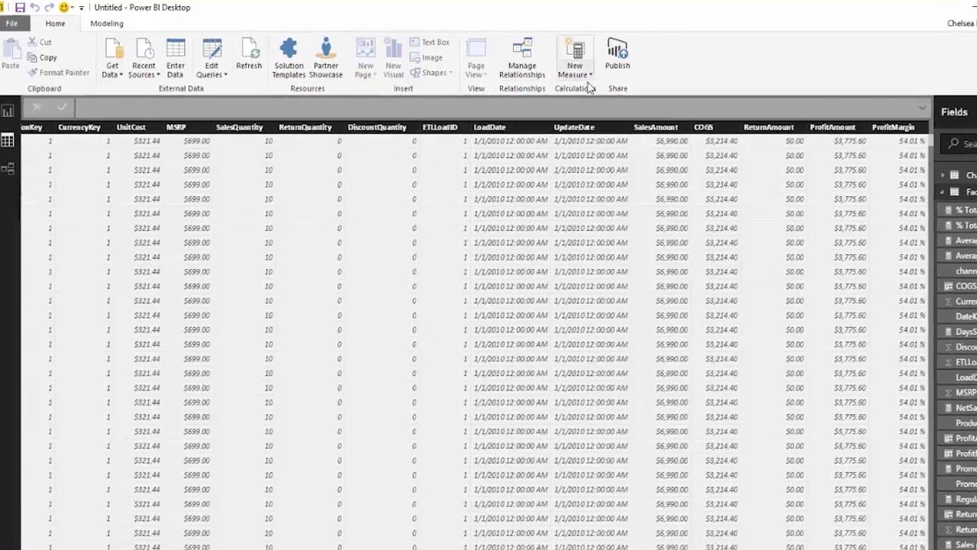
pyautogui.click(544, 67)
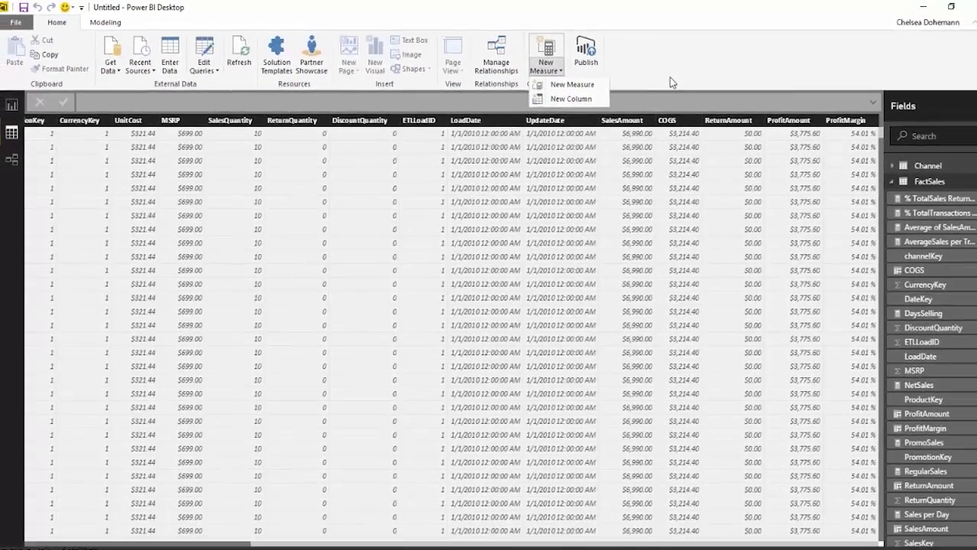
pyautogui.click(929, 451)
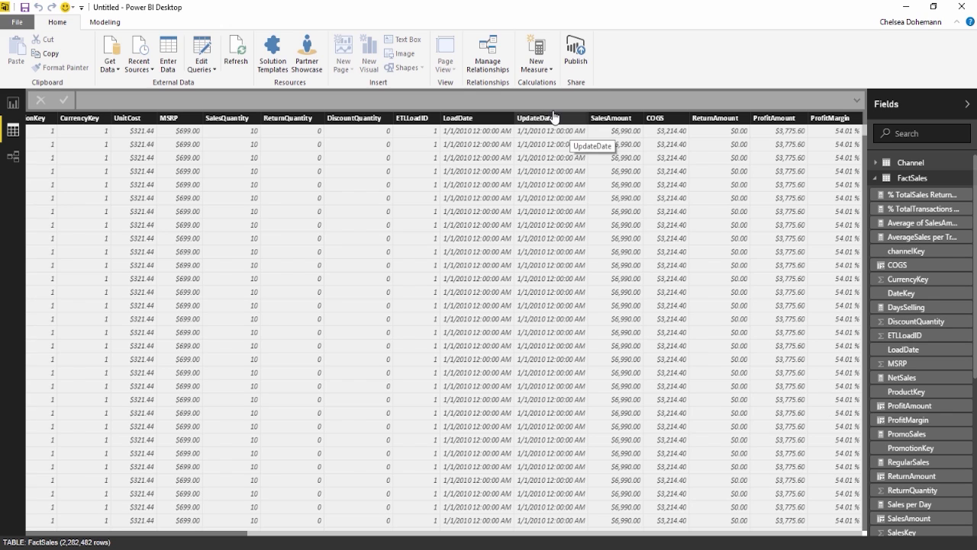
pyautogui.click(538, 71)
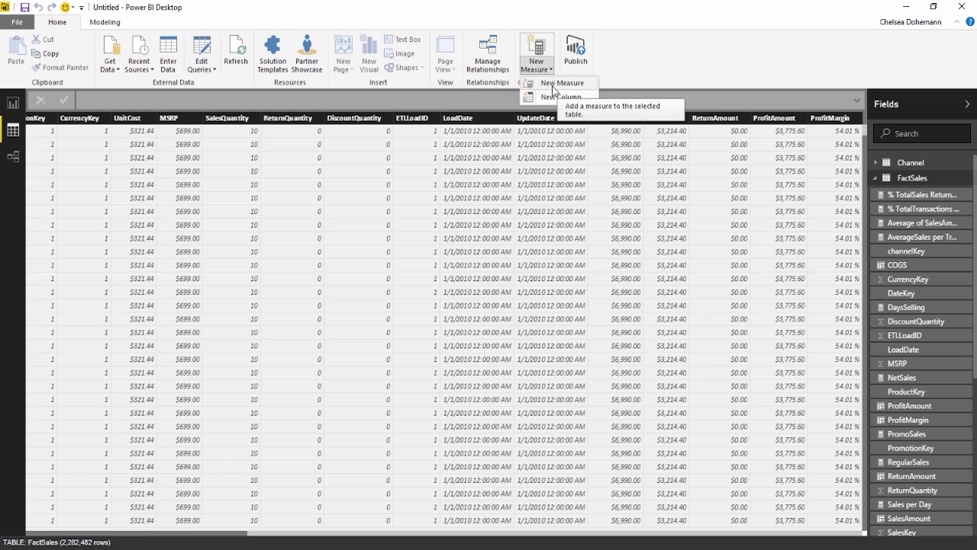
pyautogui.click(543, 71)
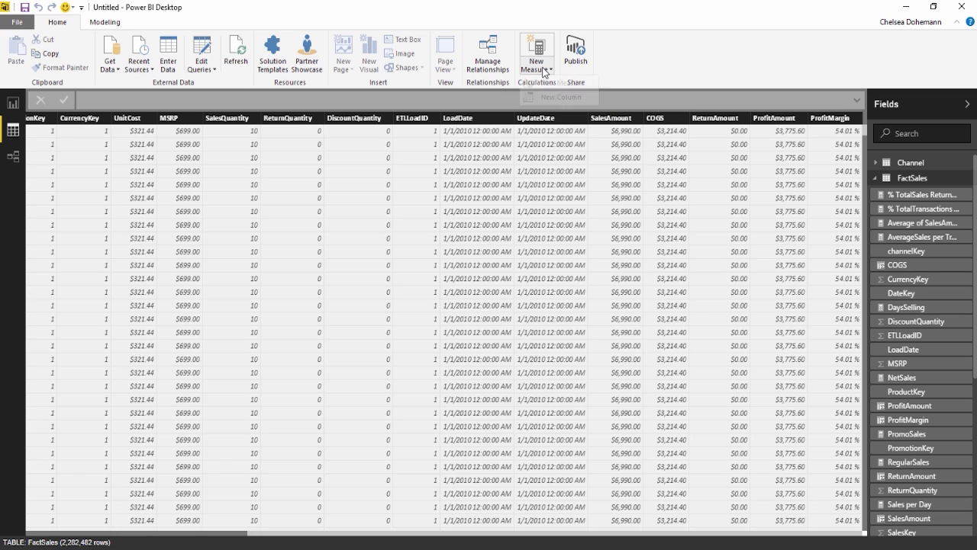
pyautogui.click(918, 180)
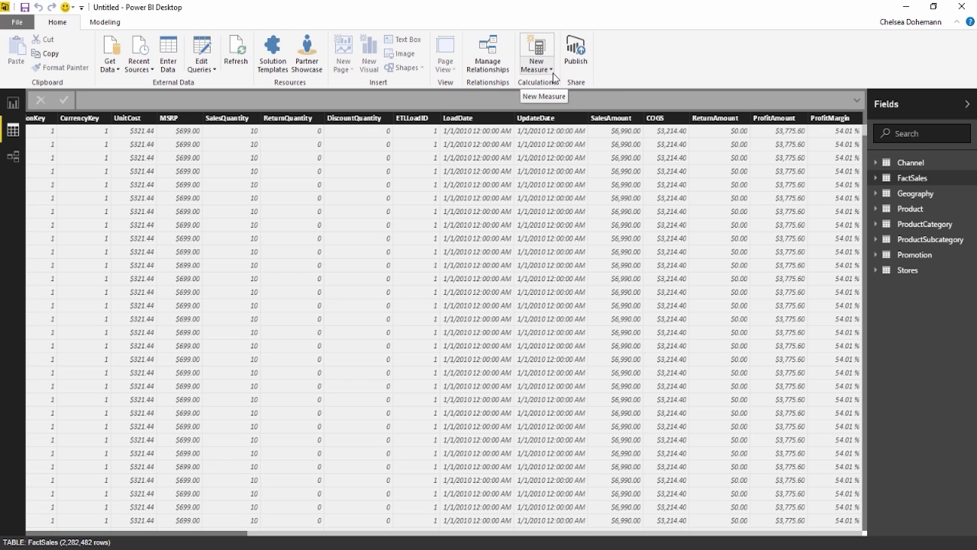
pyautogui.click(907, 180)
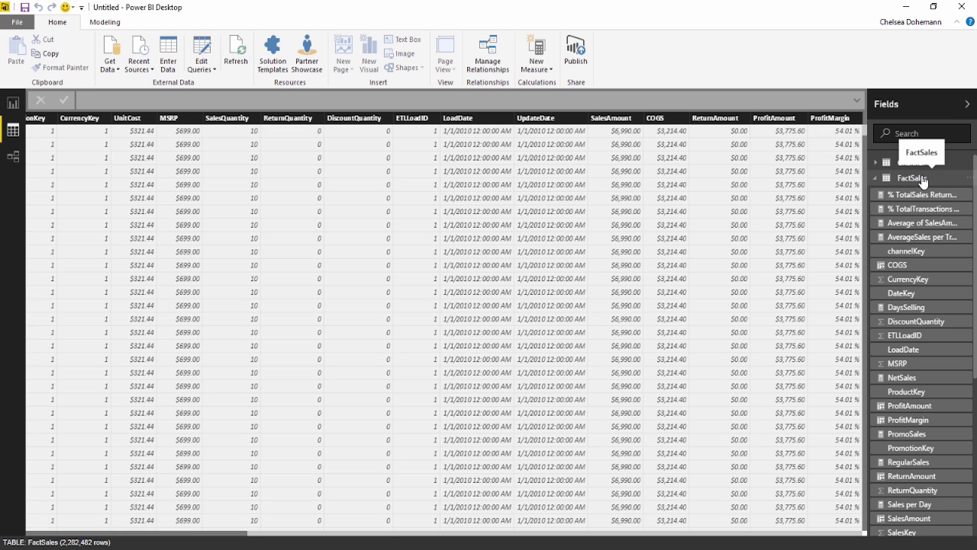
pyautogui.rightClick(913, 180)
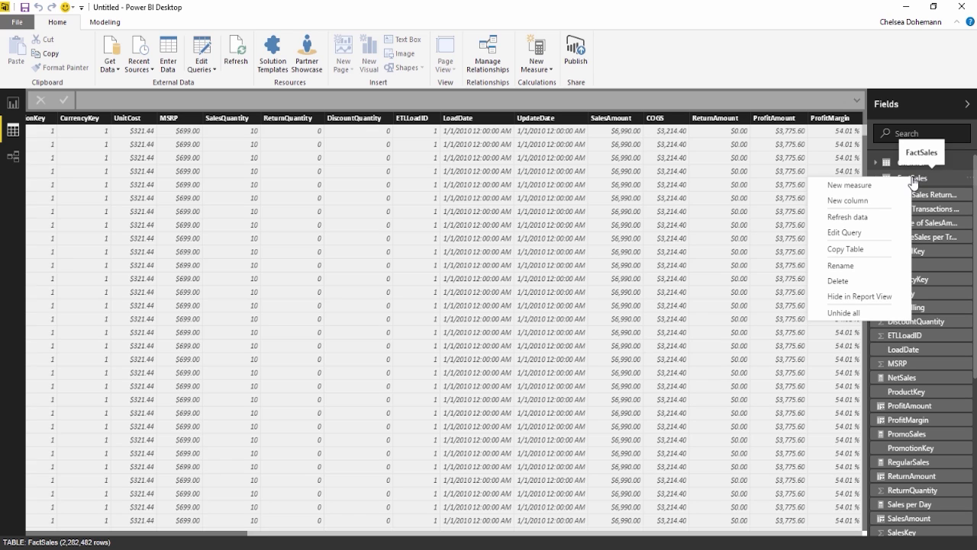
pyautogui.click(851, 189)
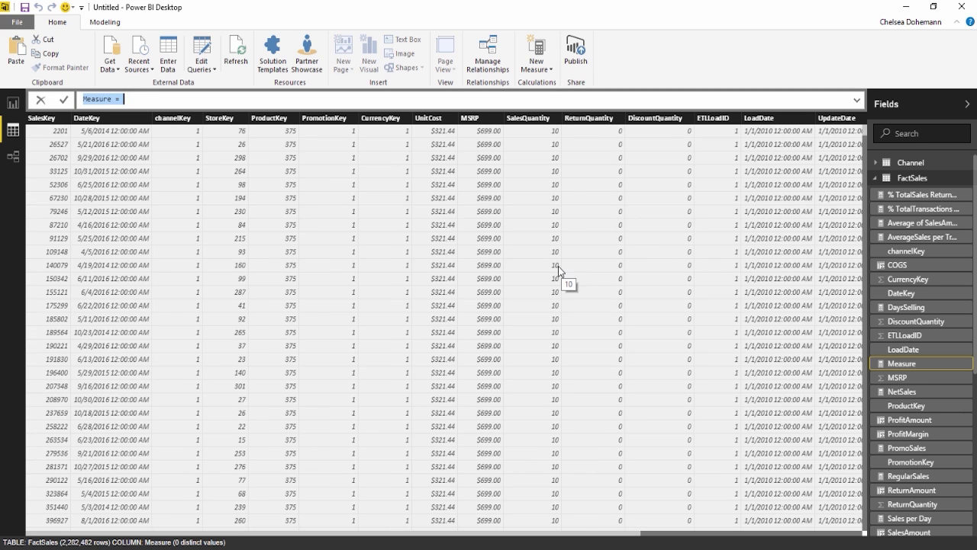
pyautogui.rightClick(903, 364)
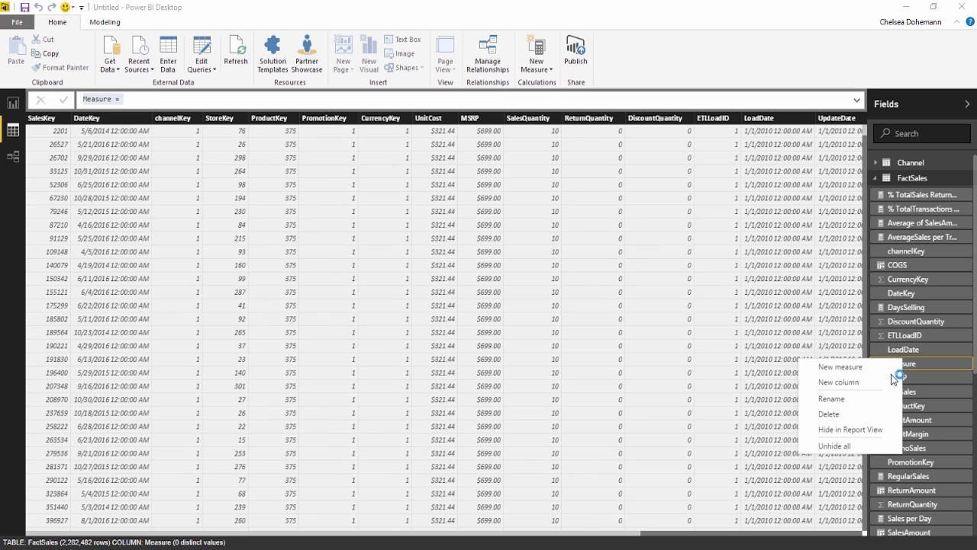
pyautogui.click(847, 415)
# Step: Add the measure TotalProfit = SUM(FactSales[ProfitAmount]) to the FactSales table and locate it among the table's fields
pyautogui.rightClick(893, 180)
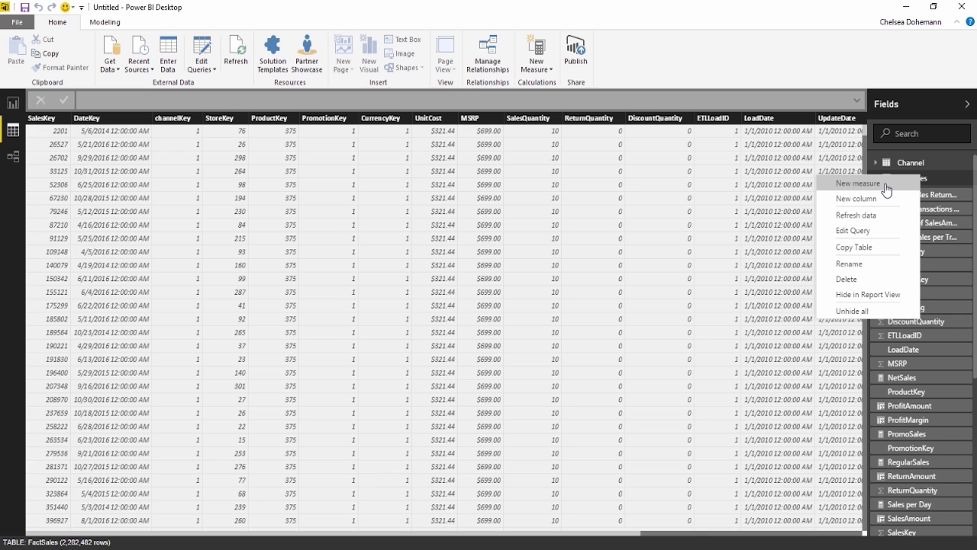
pyautogui.click(884, 186)
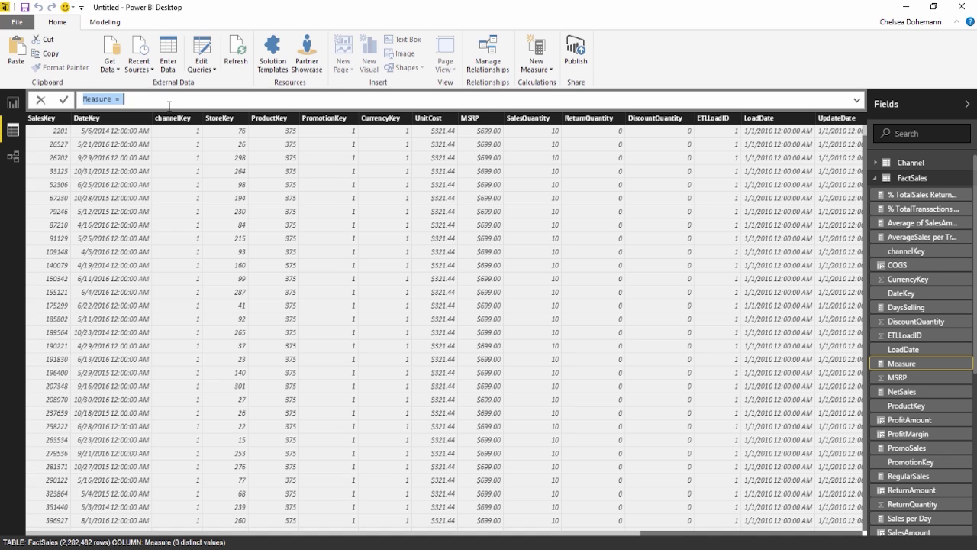
pyautogui.click(117, 100)
pyautogui.moveTo(111, 99); pyautogui.dragTo(83, 99)
pyautogui.click(114, 99)
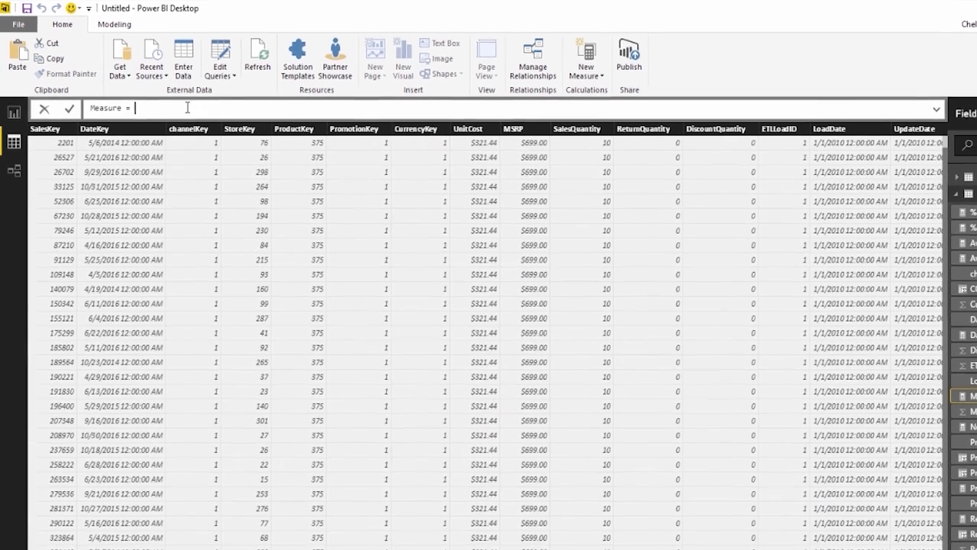
pyautogui.moveTo(144, 116); pyautogui.dragTo(98, 116)
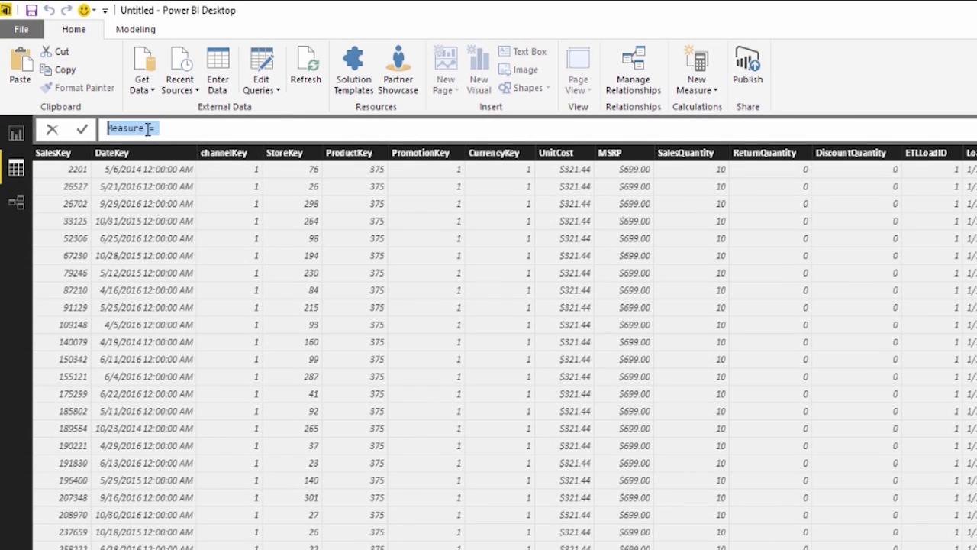
pyautogui.write('Total')
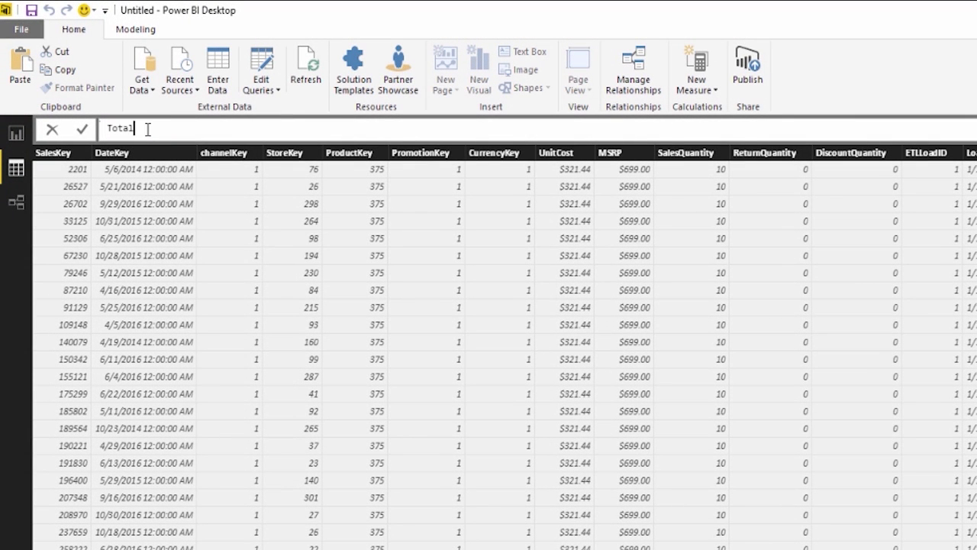
pyautogui.write('Profit = SUM')
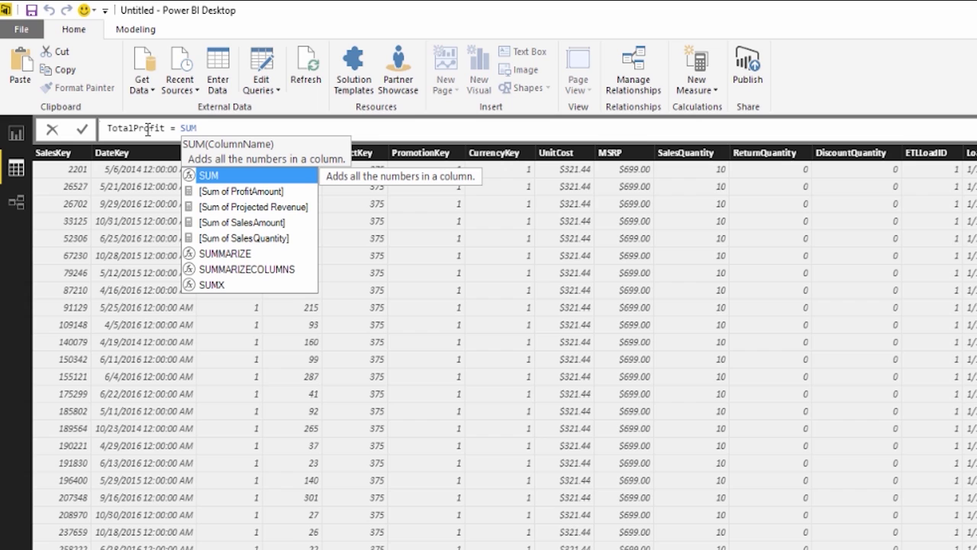
pyautogui.write('(')
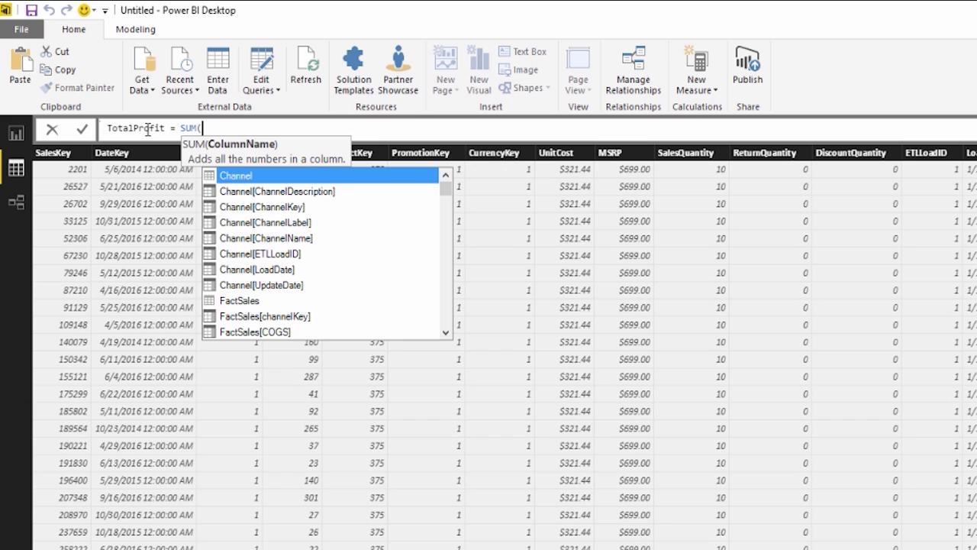
pyautogui.write('Fact')
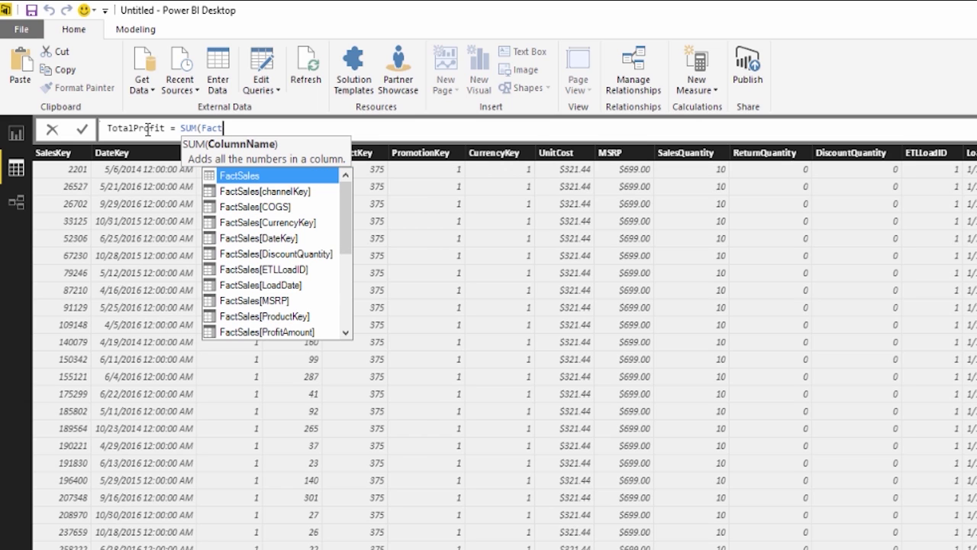
pyautogui.doubleClick(283, 332)
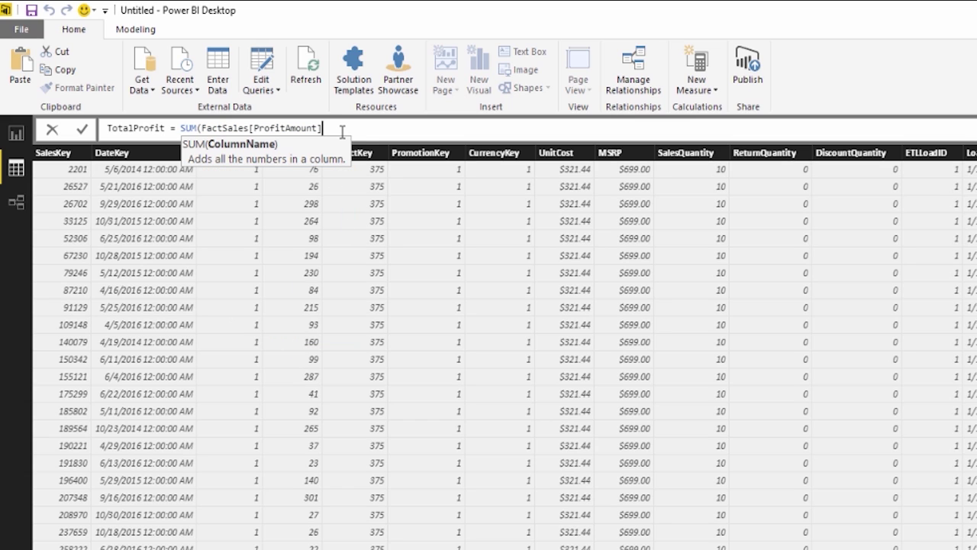
pyautogui.write(')')
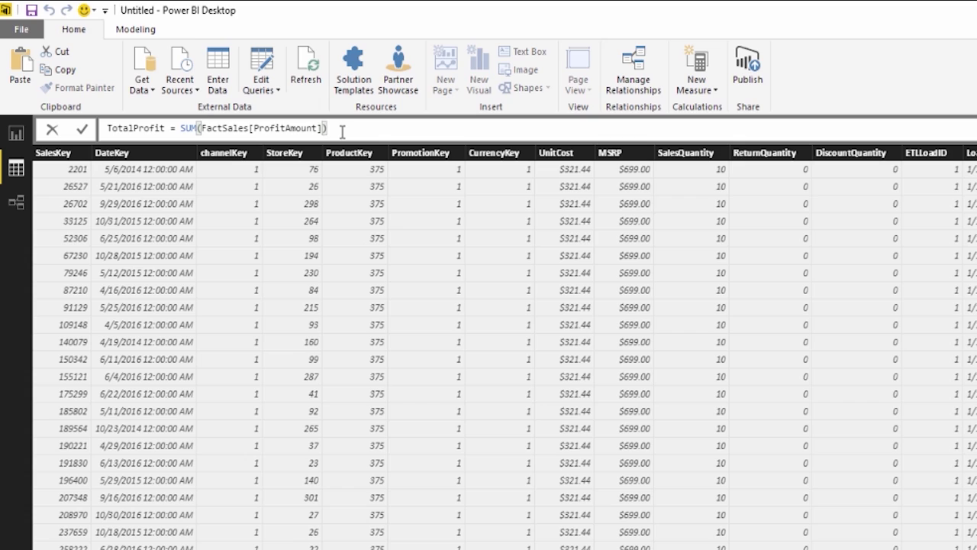
pyautogui.press('Return')
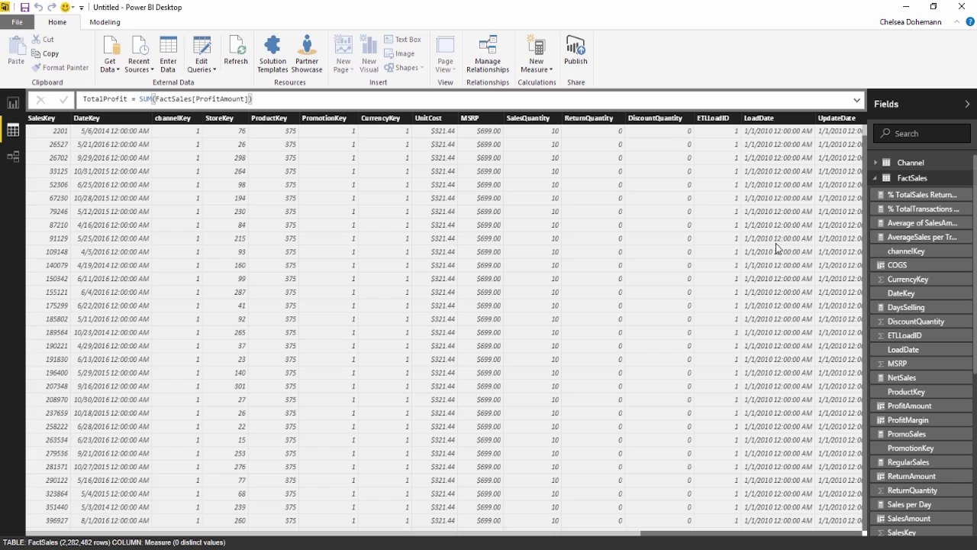
pyautogui.scroll(-5, 913, 478)
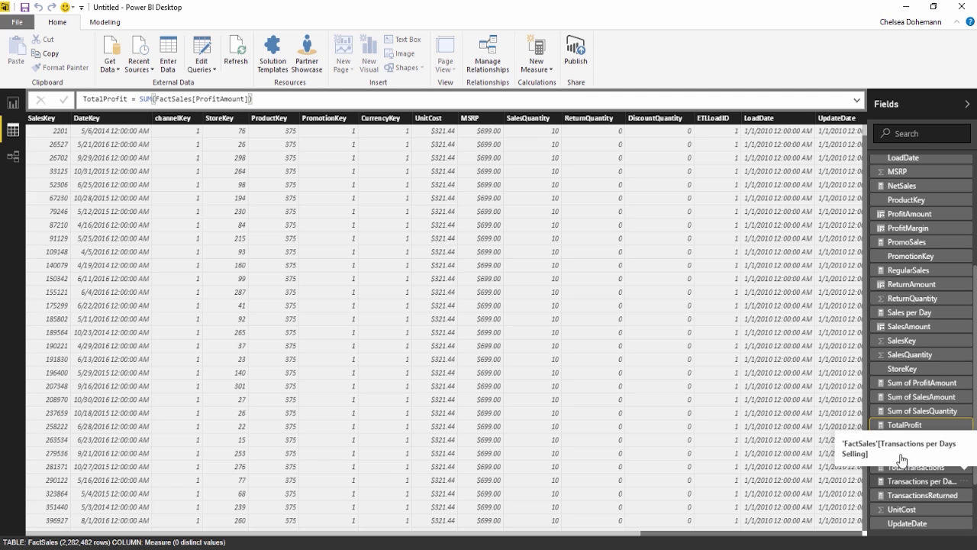
pyautogui.click(345, 100)
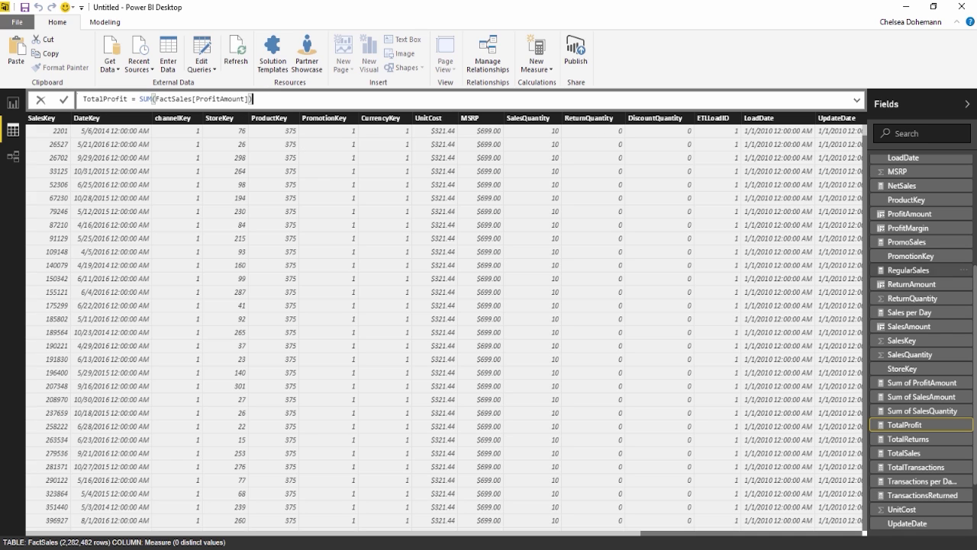
# Step: View the commands available for the FactSales table and dismiss them without choosing one
pyautogui.scroll(5, 941, 290)
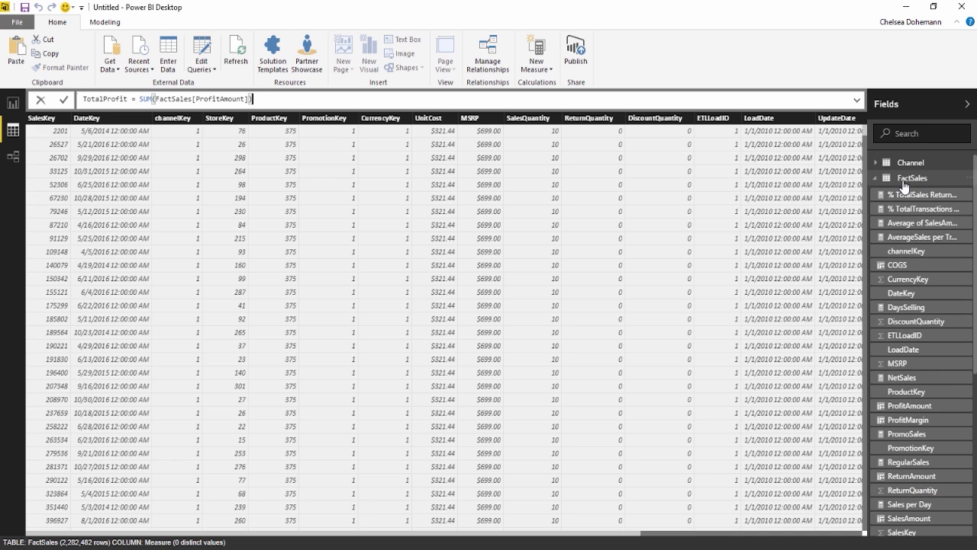
pyautogui.rightClick(904, 184)
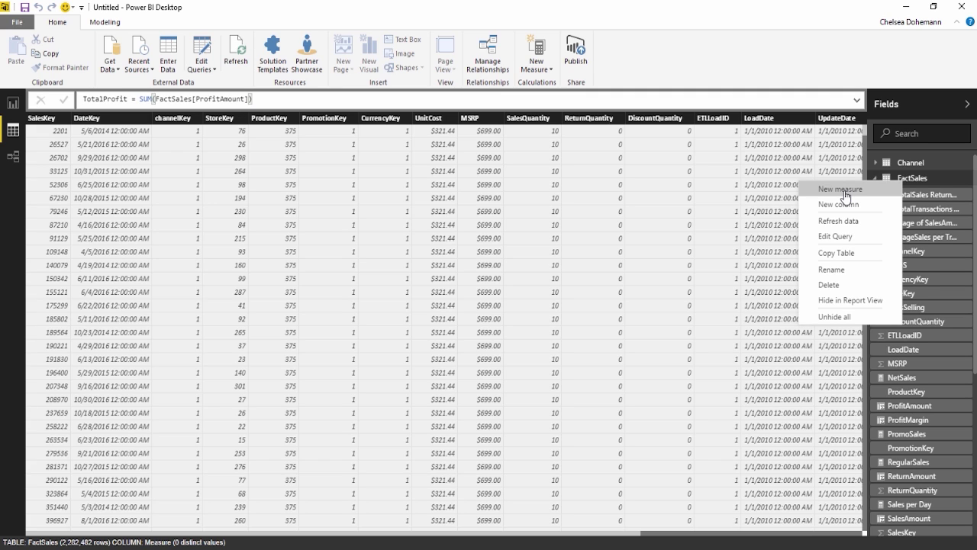
pyautogui.click(908, 178)
pyautogui.click(876, 178)
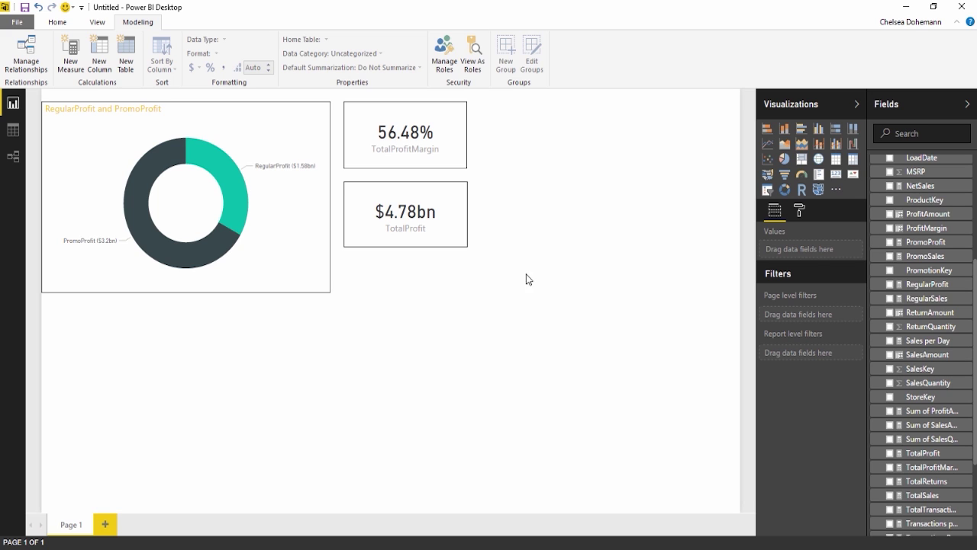
# Step: Inspect the TotalProfitMargin measure's formula and compare it with the profit cards on the report page
pyautogui.moveTo(463, 200)
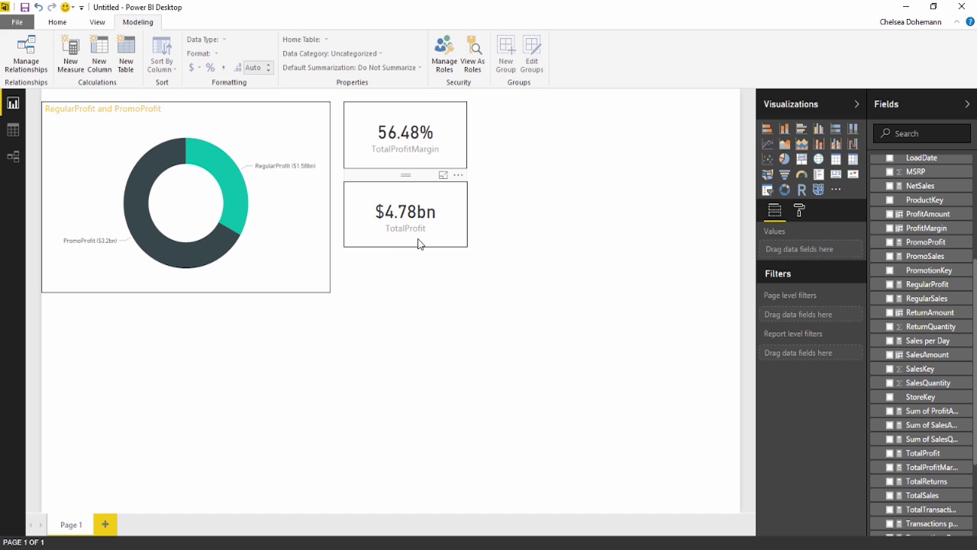
pyautogui.moveTo(386, 165)
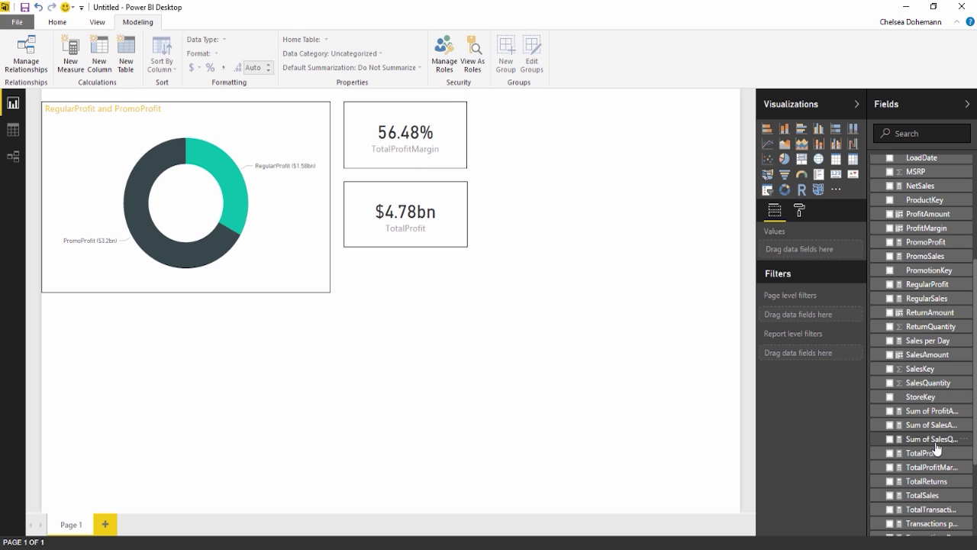
pyautogui.click(921, 469)
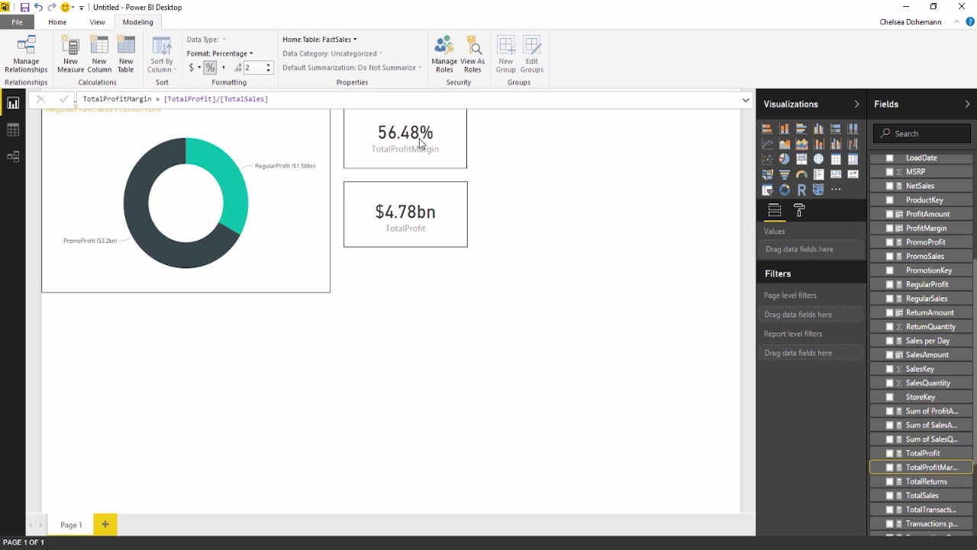
pyautogui.moveTo(426, 135)
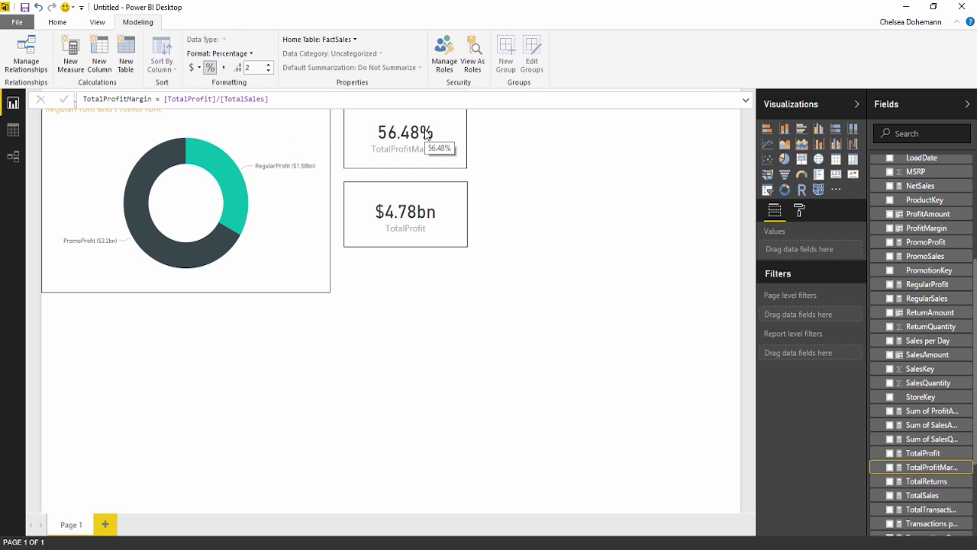
pyautogui.click(323, 311)
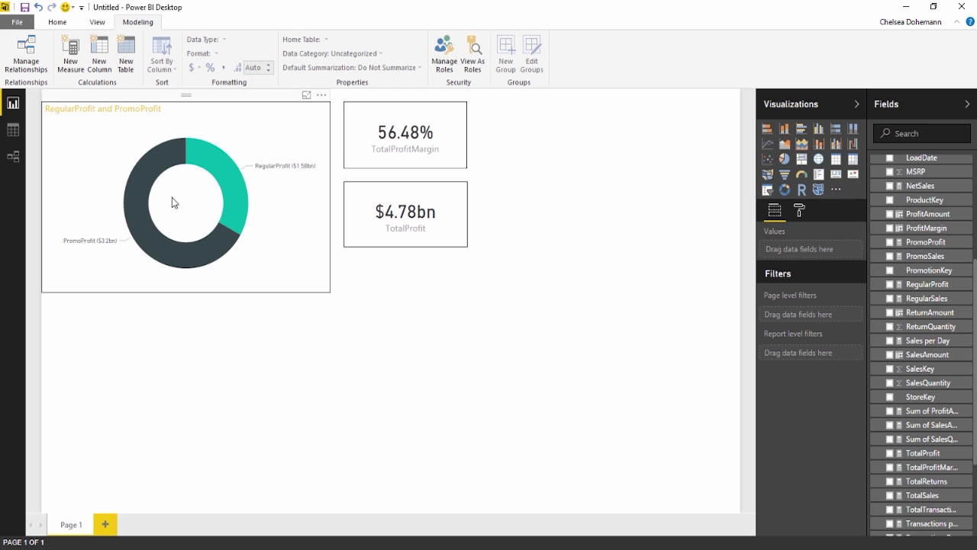
# Step: Set the detail label style of the RegularProfit and PromoProfit donut chart to Both
pyautogui.moveTo(198, 164)
pyautogui.click(253, 108)
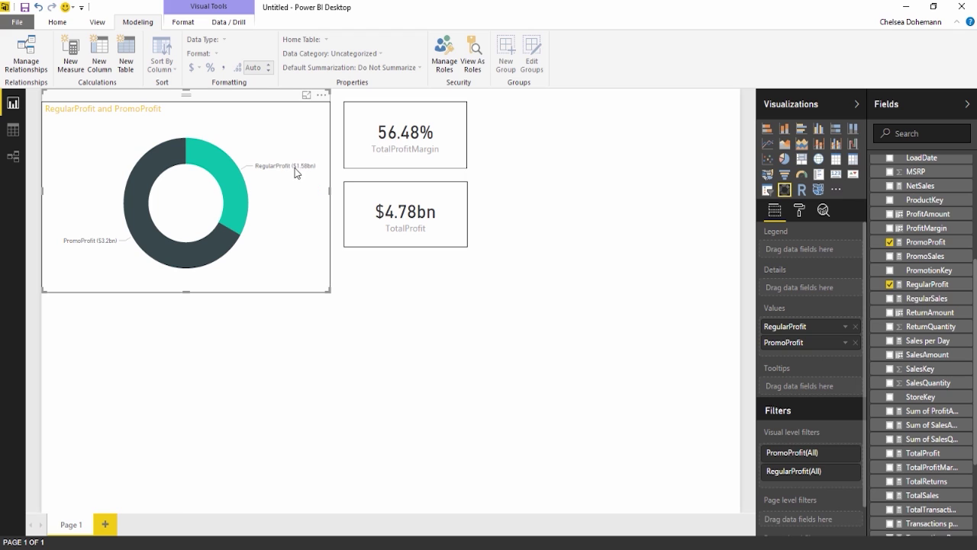
pyautogui.click(799, 211)
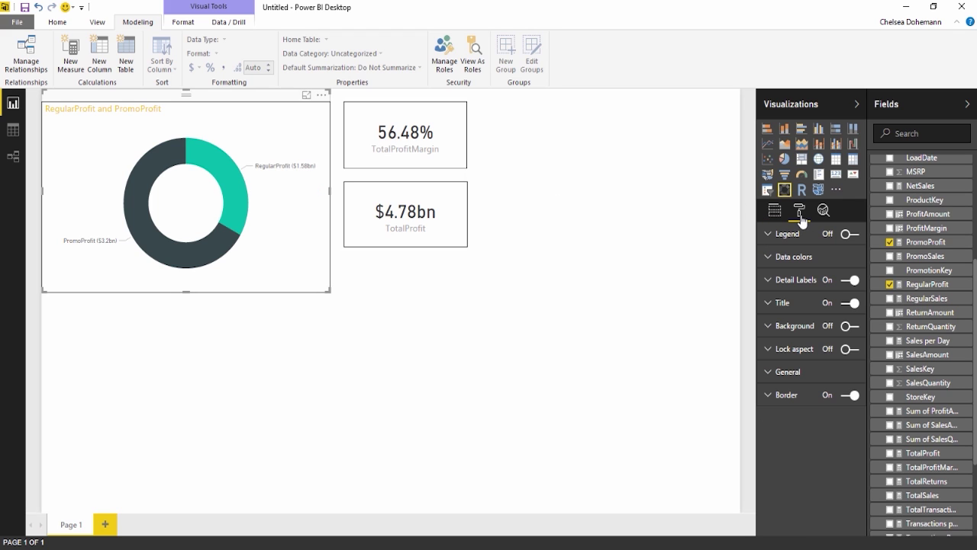
pyautogui.click(808, 286)
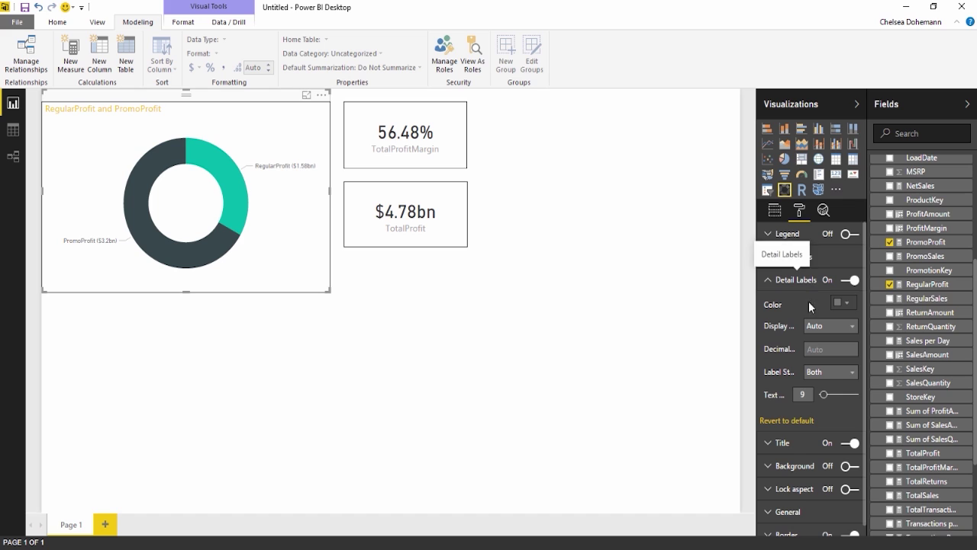
pyautogui.click(817, 373)
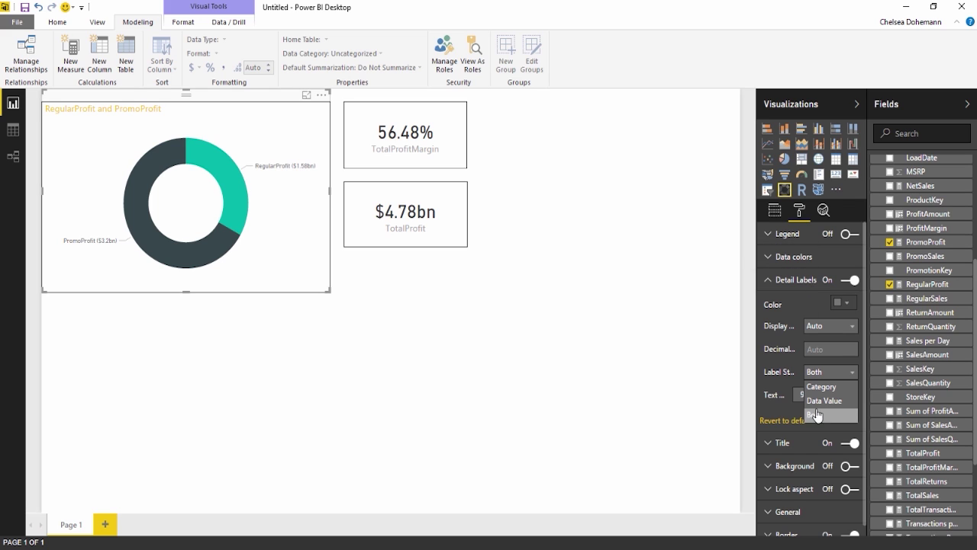
pyautogui.moveTo(757, 360); pyautogui.dragTo(727, 360)
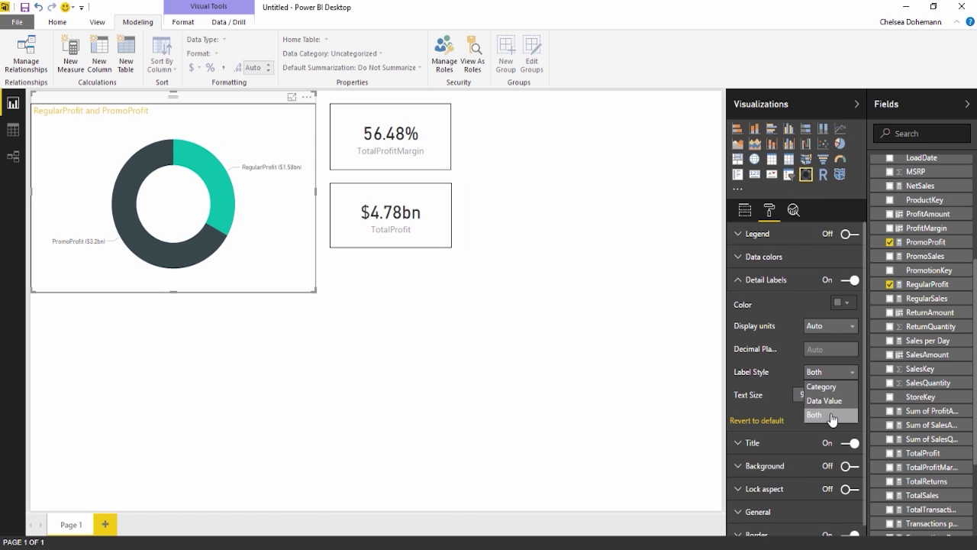
pyautogui.click(829, 413)
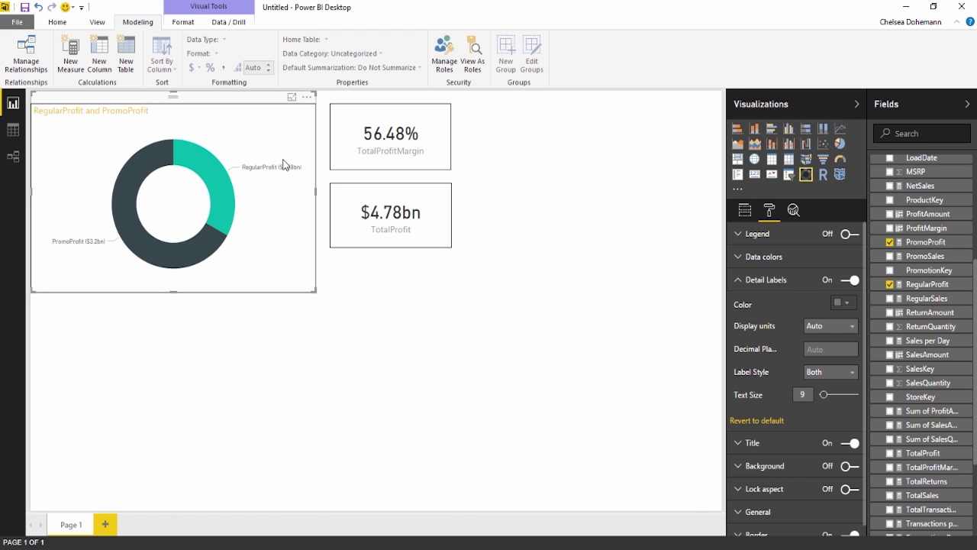
pyautogui.click(458, 192)
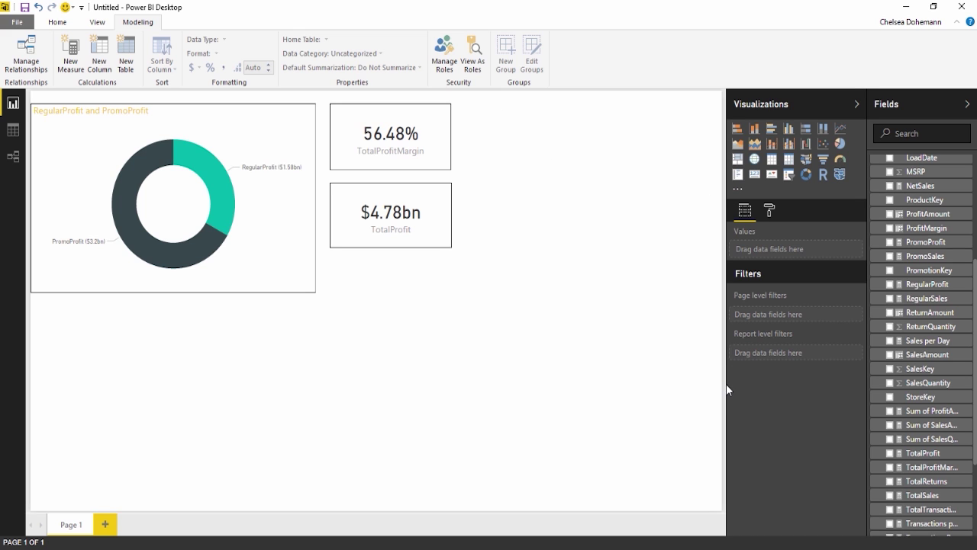
pyautogui.moveTo(727, 384); pyautogui.dragTo(753, 384)
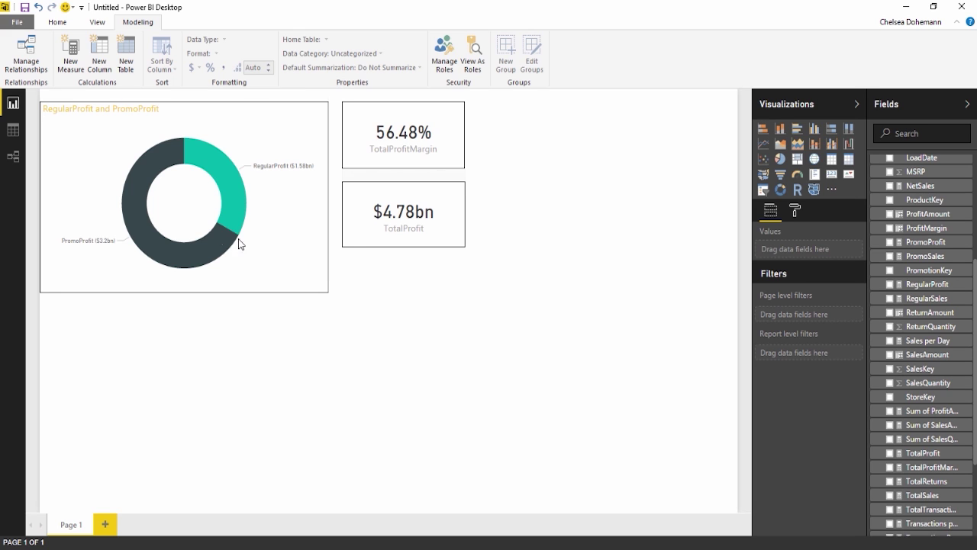
# Step: Add a slicer on ProductCategoryName from the ProductCategory table in the upper-right corner of the report page
pyautogui.moveTo(153, 238)
pyautogui.click(762, 193)
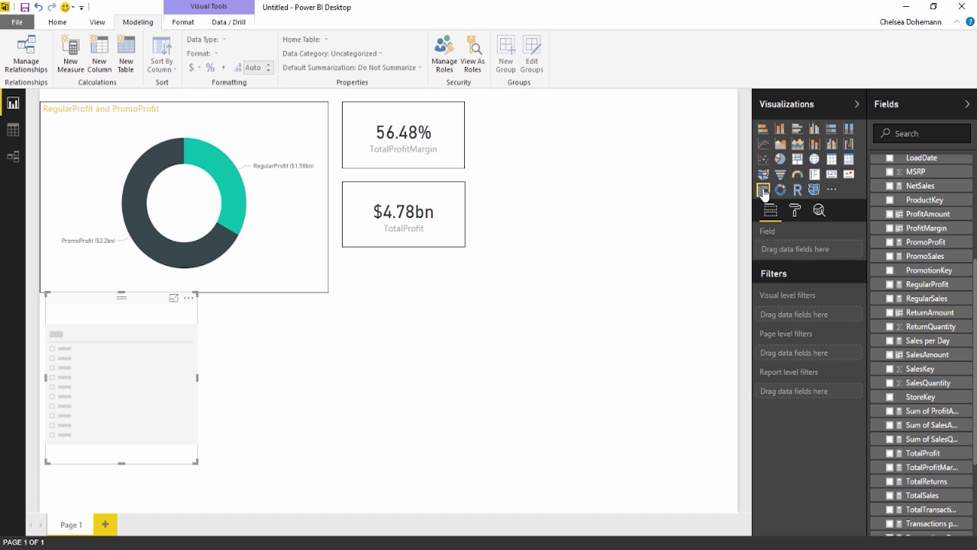
pyautogui.moveTo(98, 296); pyautogui.dragTo(631, 109)
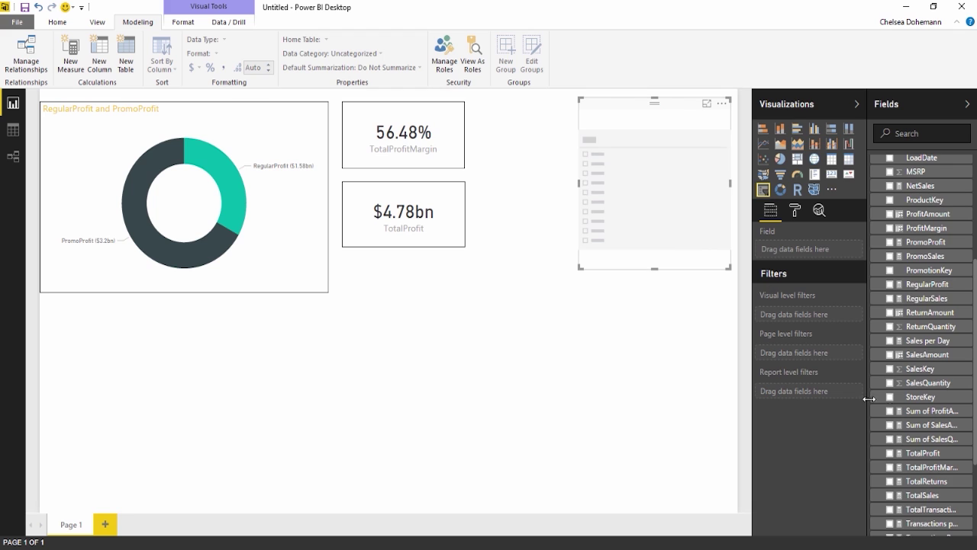
pyautogui.scroll(10, 878, 382)
pyautogui.click(875, 179)
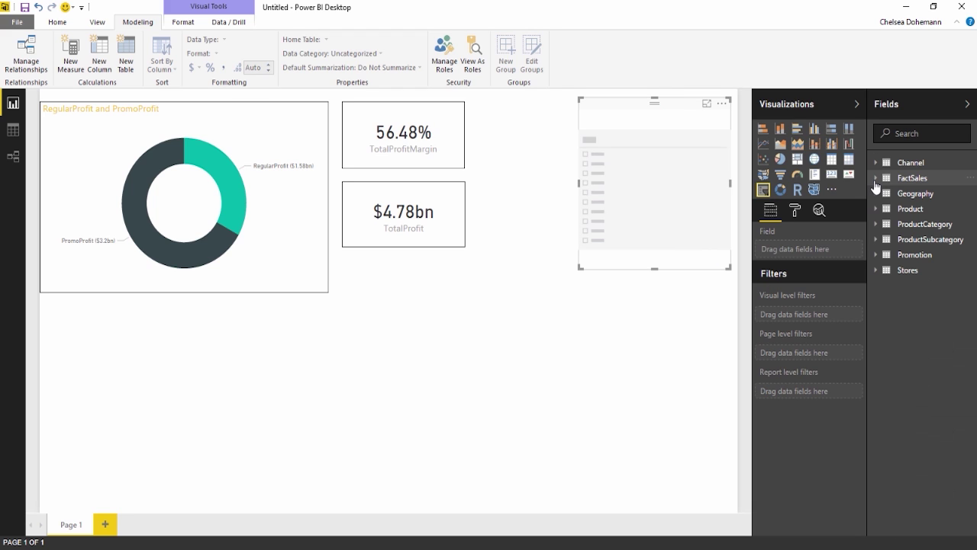
pyautogui.click(876, 224)
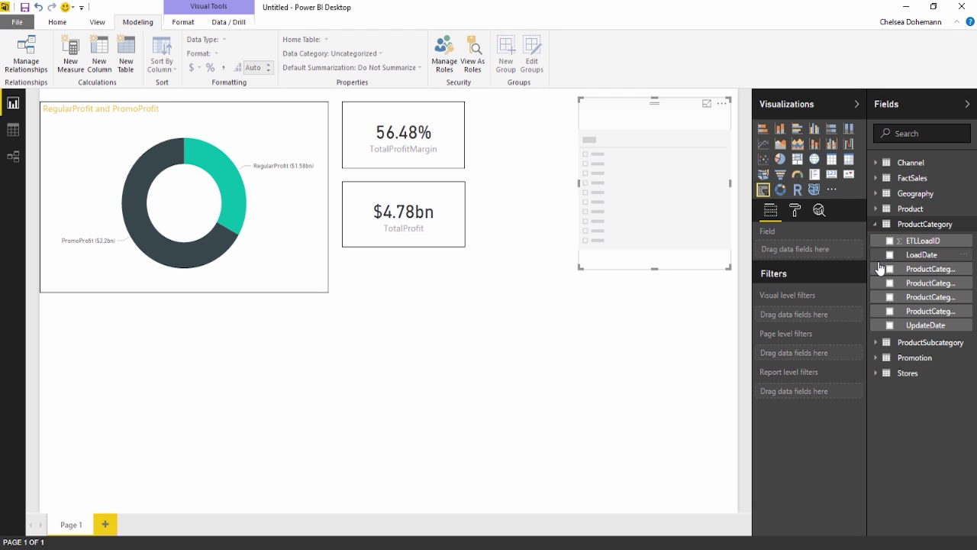
pyautogui.moveTo(868, 284); pyautogui.dragTo(831, 286)
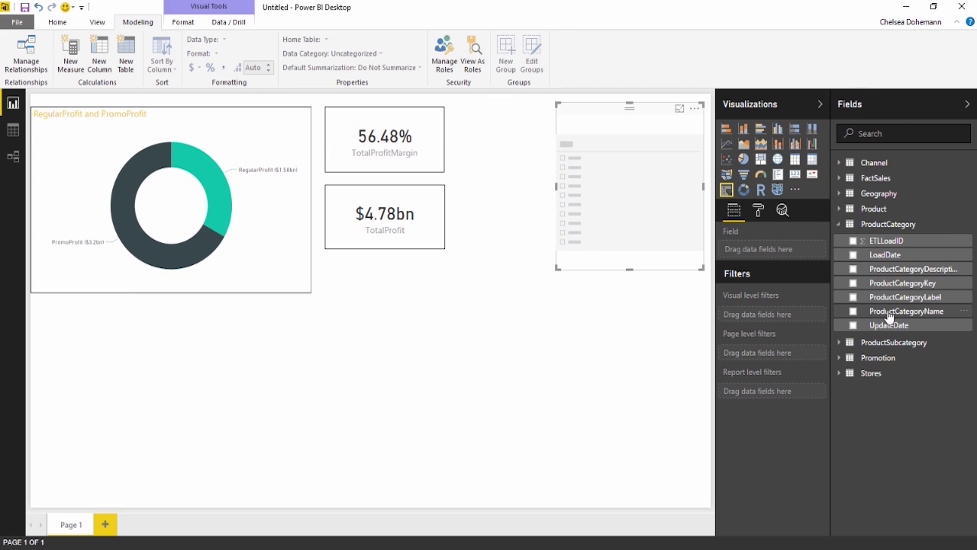
pyautogui.moveTo(870, 319); pyautogui.dragTo(640, 148)
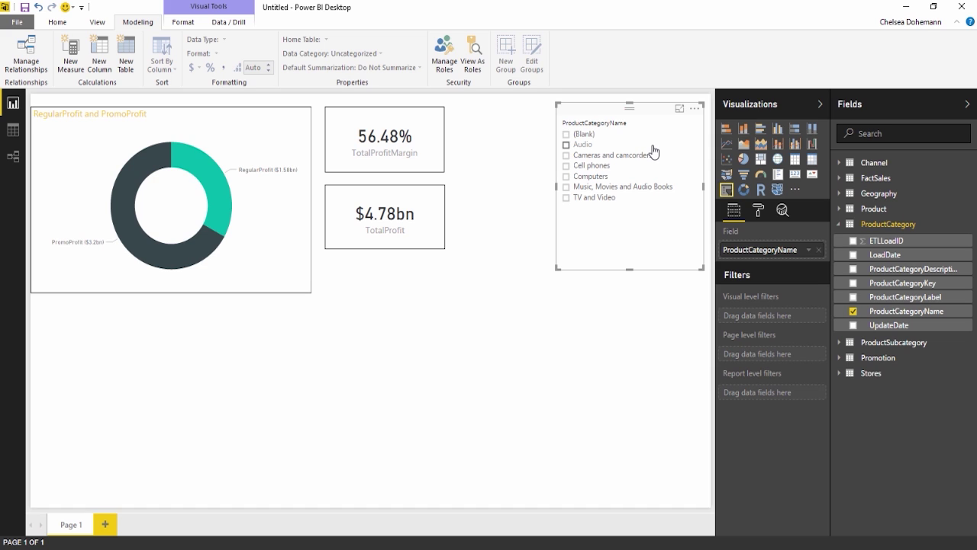
# Step: Filter the report one category at a time by Cameras and camcorders, Cell phones, Computers, TV and Video, and finally Audio
pyautogui.click(567, 155)
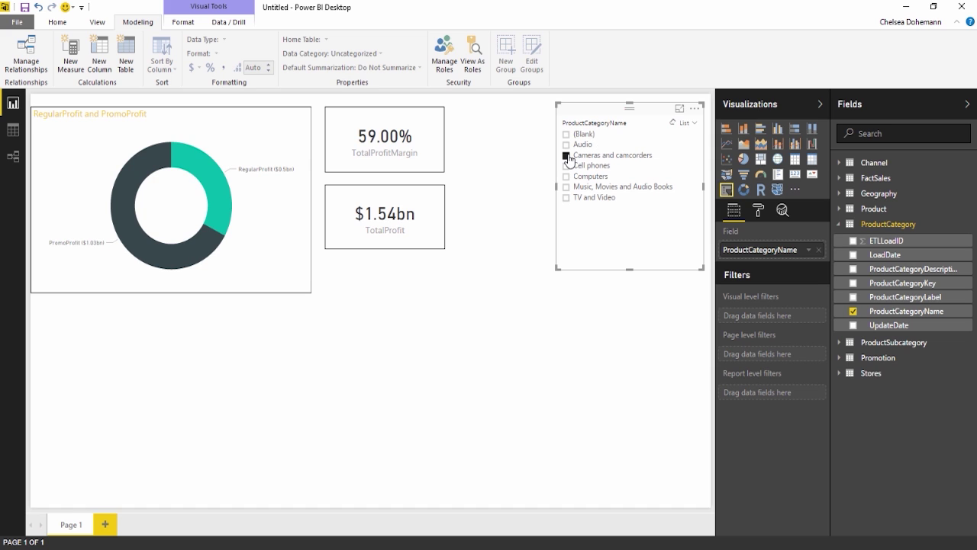
pyautogui.click(566, 165)
pyautogui.click(566, 177)
pyautogui.click(566, 198)
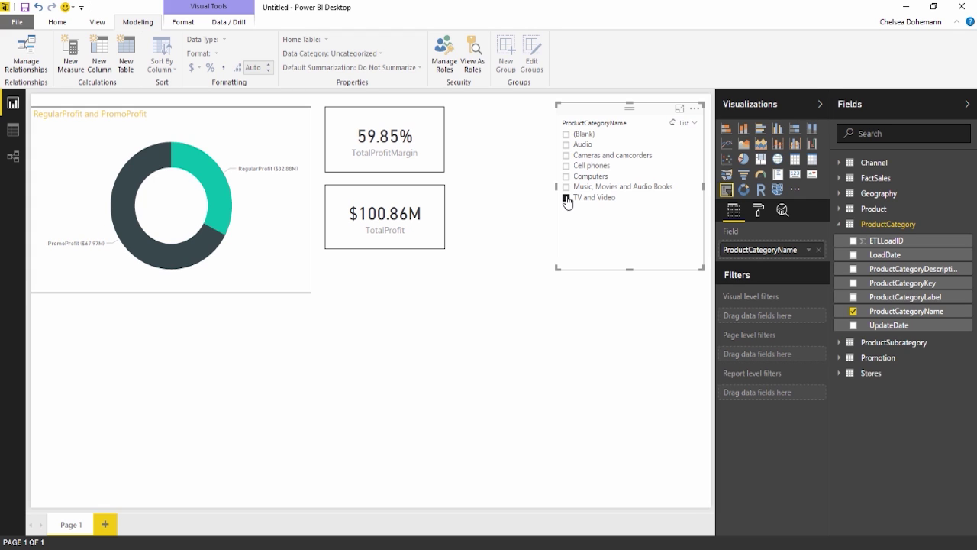
pyautogui.click(566, 144)
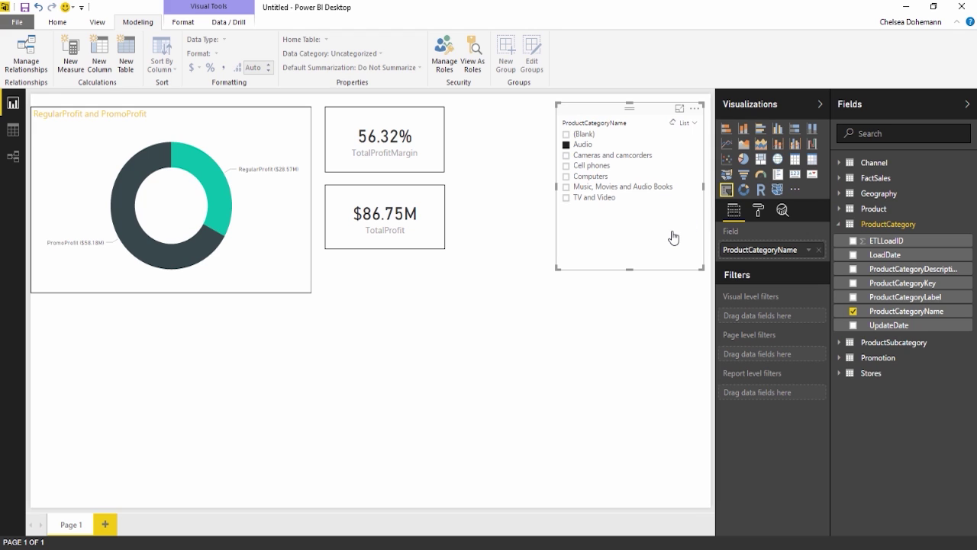
# Step: Add a second slicer on ProductSubcategoryName from the ProductSubcategory table directly below the category slicer
pyautogui.click(549, 184)
pyautogui.click(726, 190)
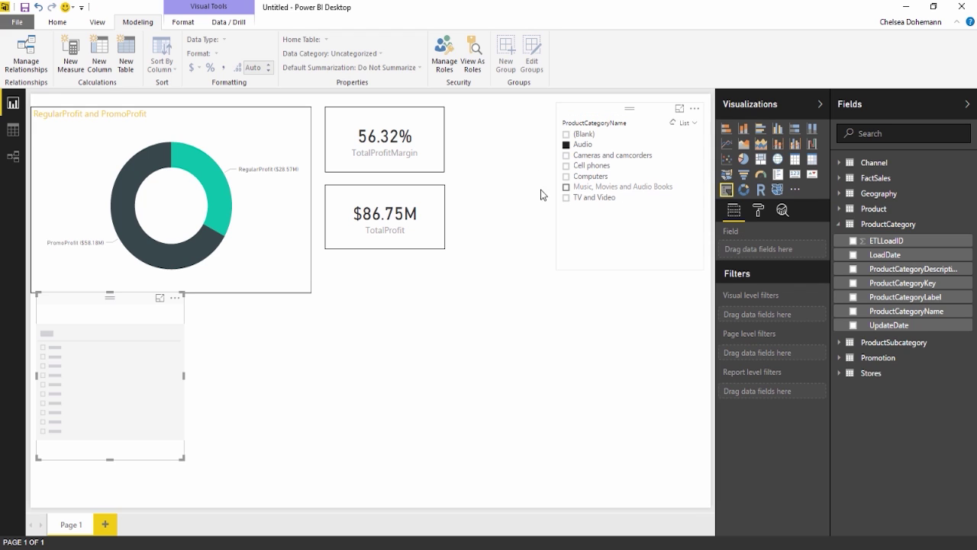
pyautogui.moveTo(113, 295); pyautogui.dragTo(633, 222)
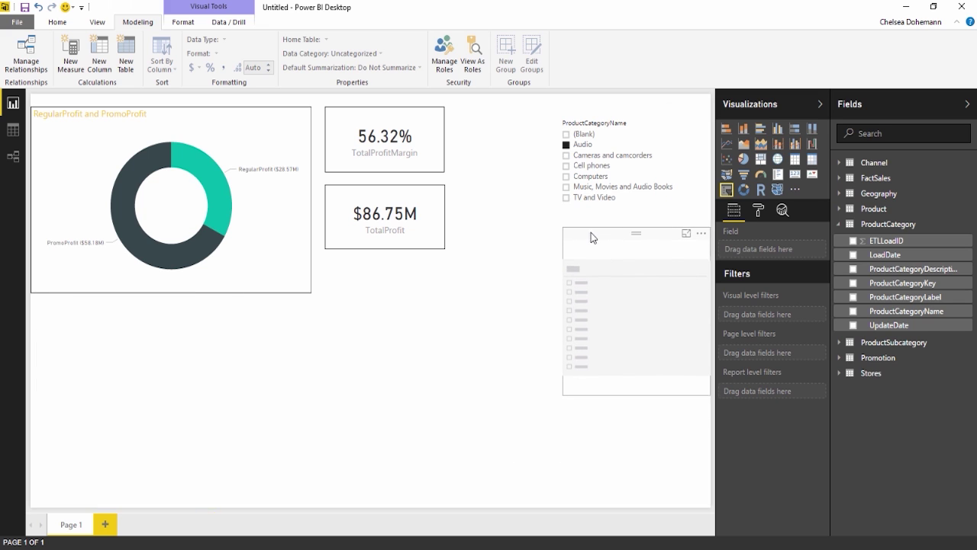
pyautogui.click(839, 224)
pyautogui.click(840, 239)
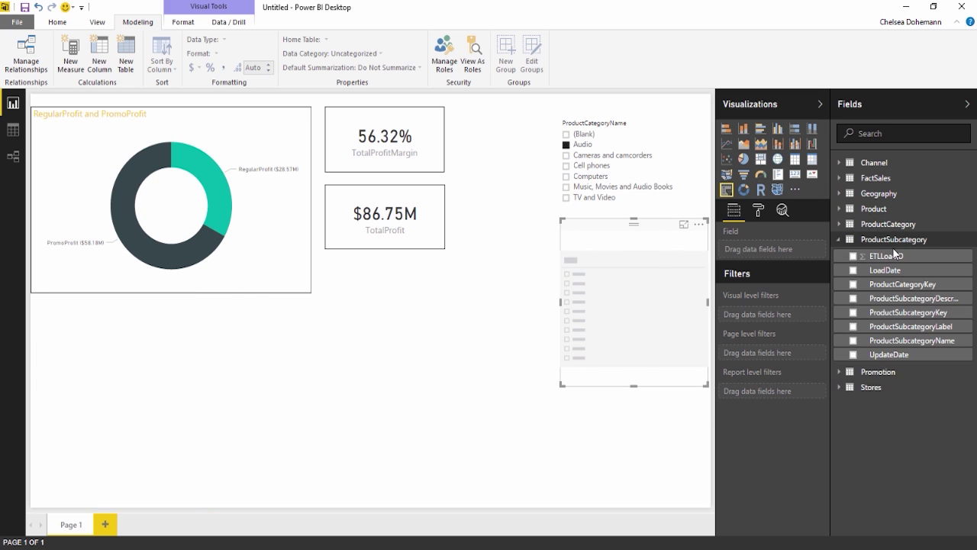
pyautogui.moveTo(908, 339); pyautogui.dragTo(623, 290)
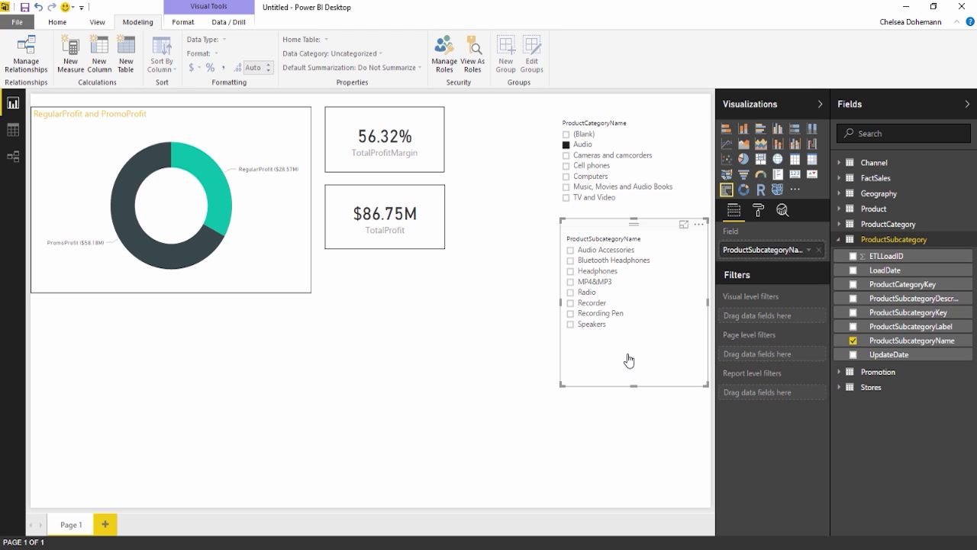
# Step: Add a third slicer on Continent Name from the Geography table below the subcategory slicer
pyautogui.click(582, 421)
pyautogui.click(728, 191)
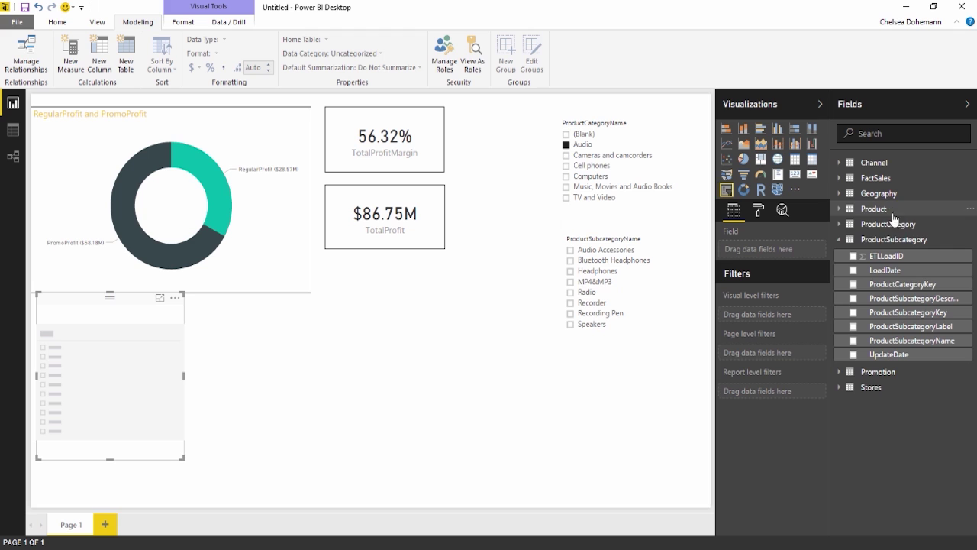
pyautogui.moveTo(91, 304); pyautogui.dragTo(627, 343)
pyautogui.click(839, 239)
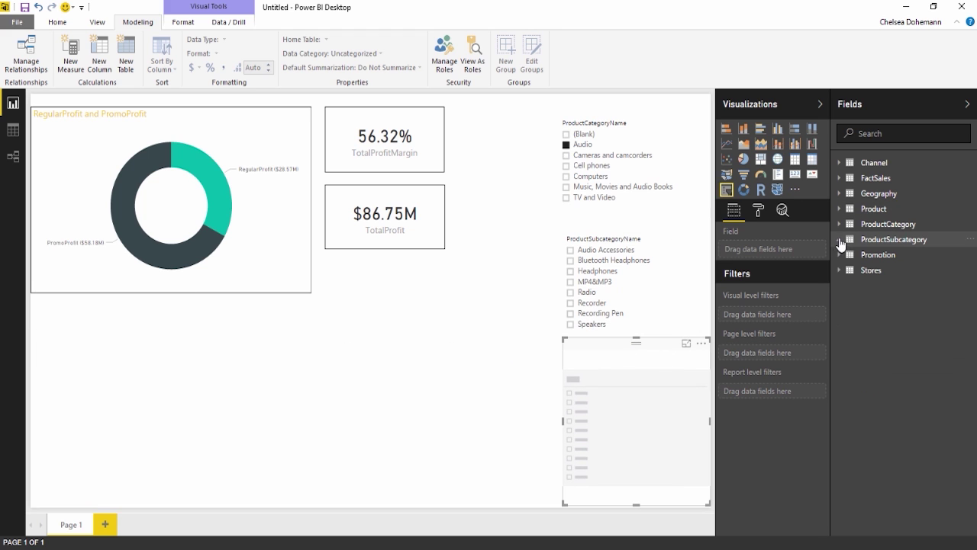
pyautogui.click(840, 193)
pyautogui.moveTo(889, 298); pyautogui.dragTo(628, 432)
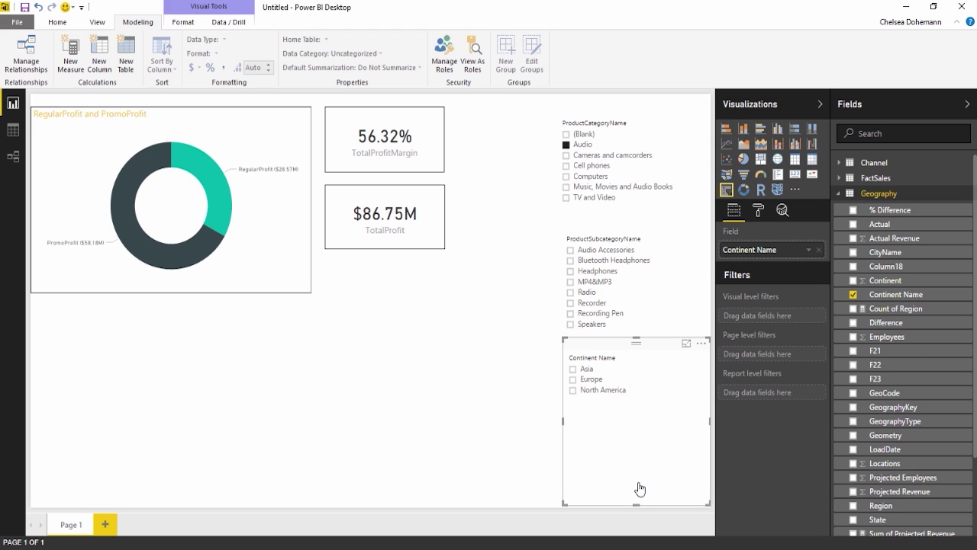
# Step: Shorten the Continent Name slicer to fit its entries, move it slightly lower, and collapse the Geography field list
pyautogui.moveTo(635, 503); pyautogui.dragTo(635, 411)
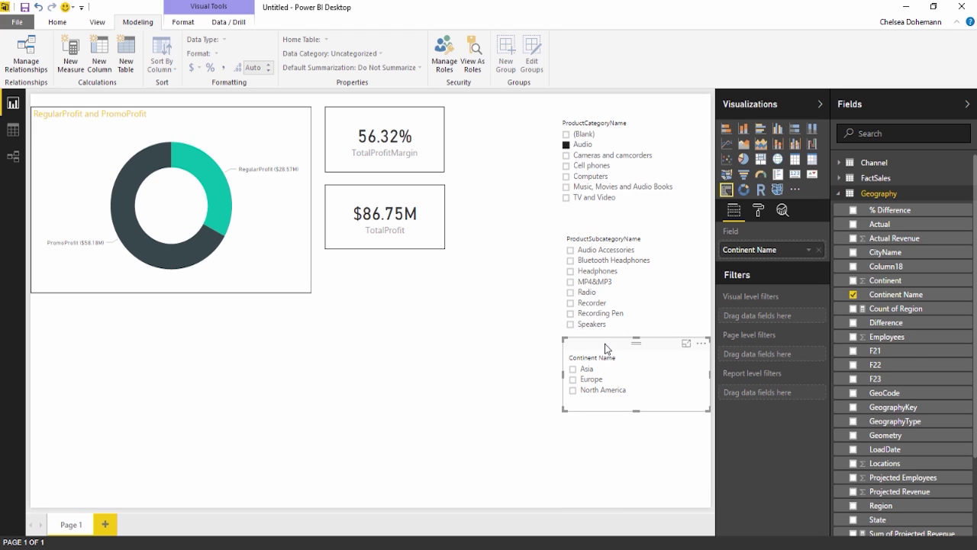
pyautogui.moveTo(604, 343); pyautogui.dragTo(616, 357)
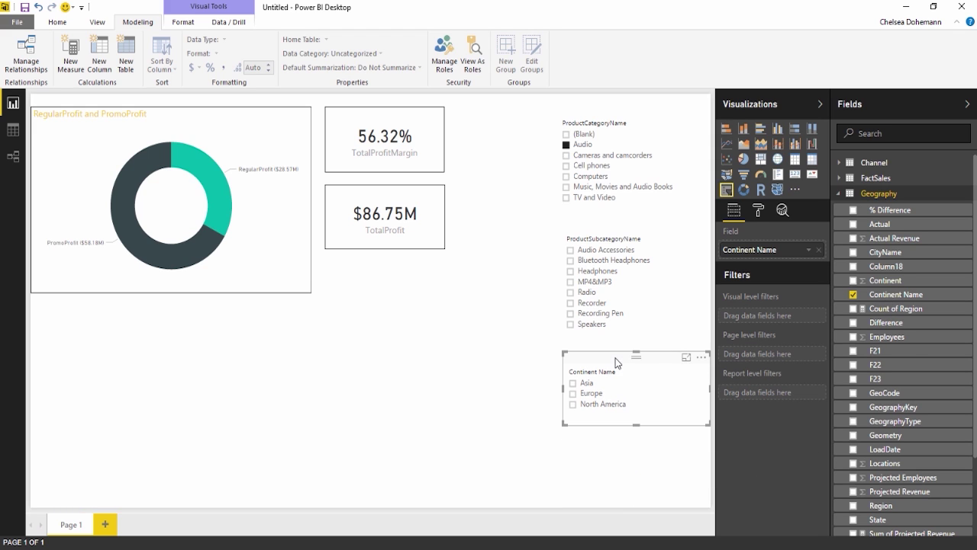
pyautogui.click(841, 193)
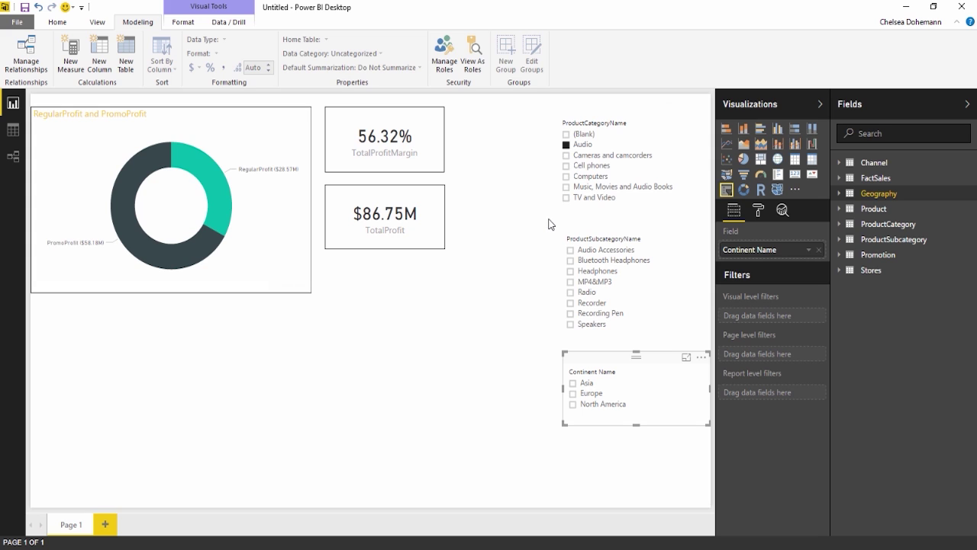
# Step: Examine the DateKey column of the FactSales table in the data grid, and return to the report page
pyautogui.click(838, 182)
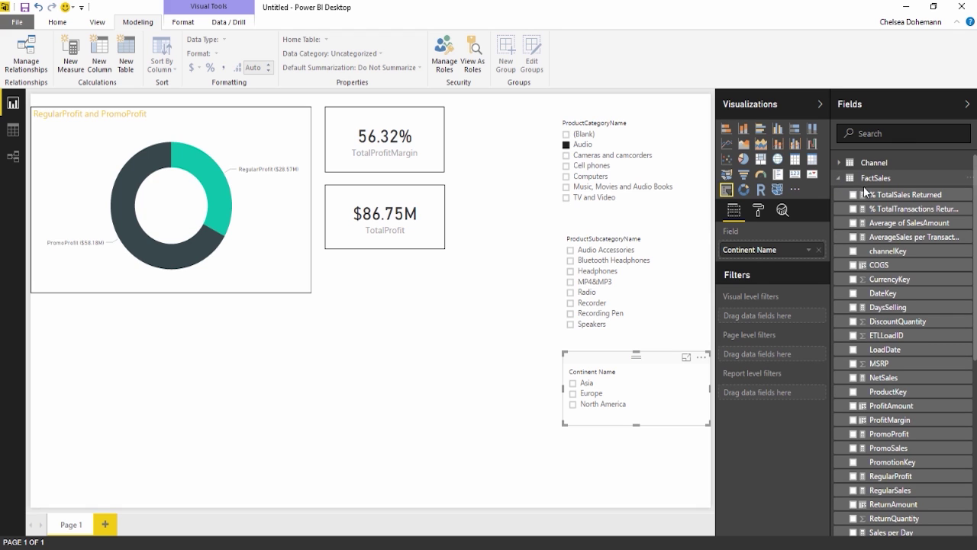
pyautogui.click(876, 295)
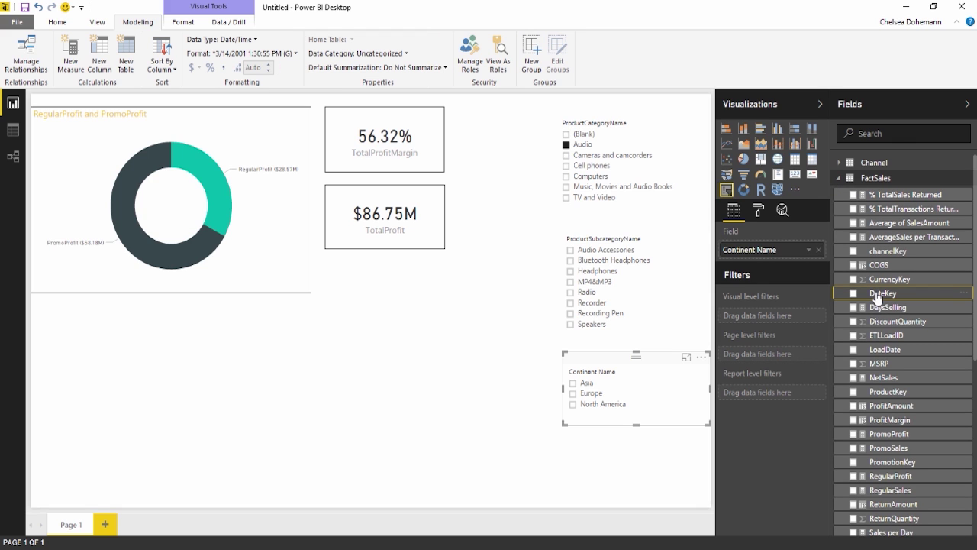
pyautogui.click(13, 132)
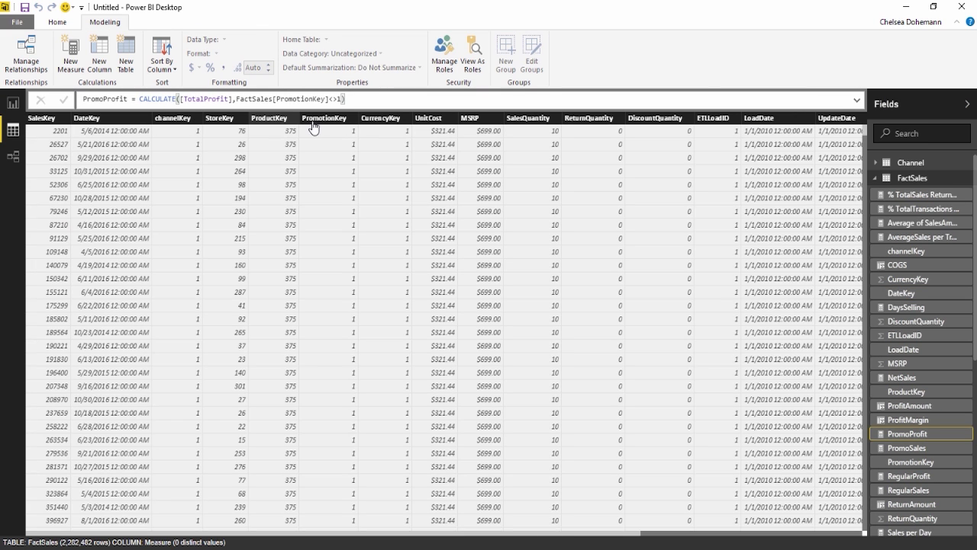
pyautogui.click(87, 118)
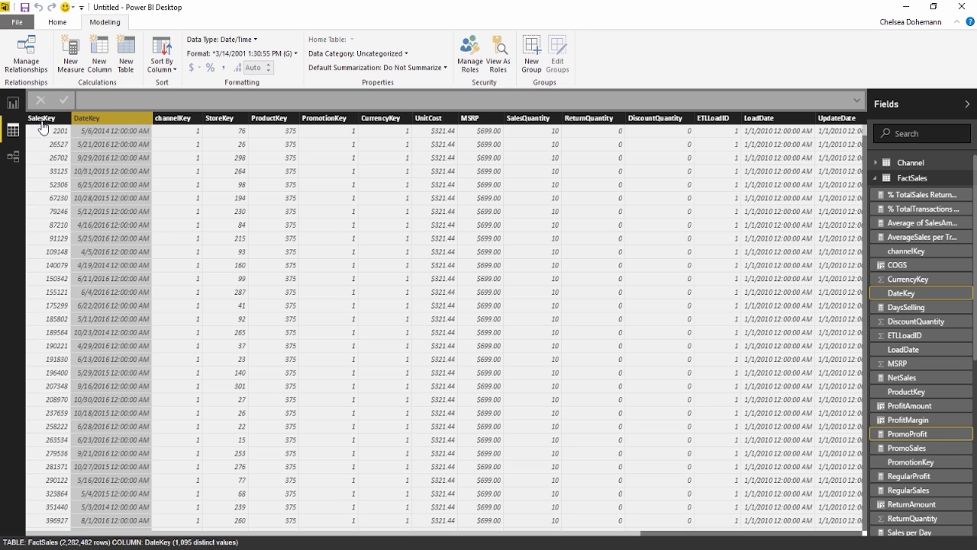
pyautogui.click(11, 105)
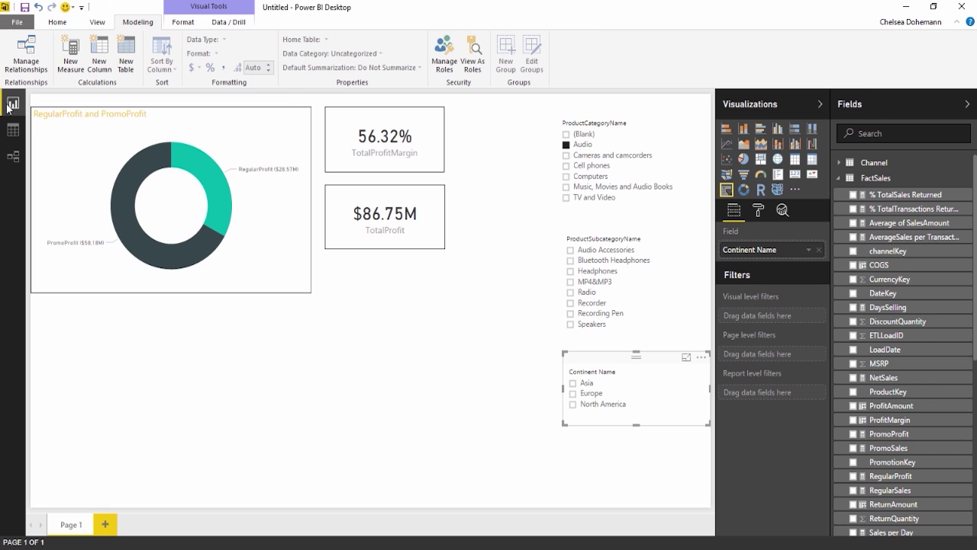
# Step: Try to add a DateKey slicer to the report, and delete the separate DateKey column chart made in the process
pyautogui.click(188, 330)
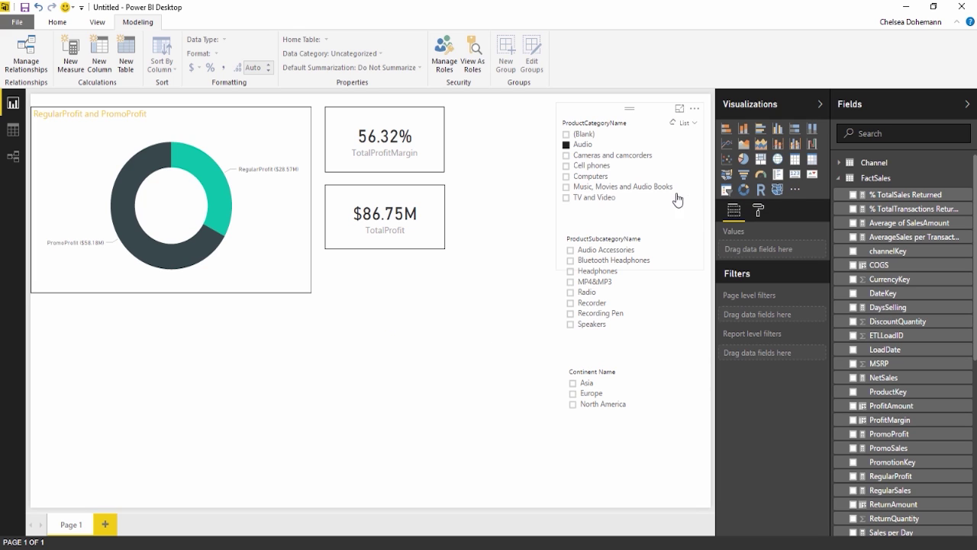
pyautogui.click(727, 190)
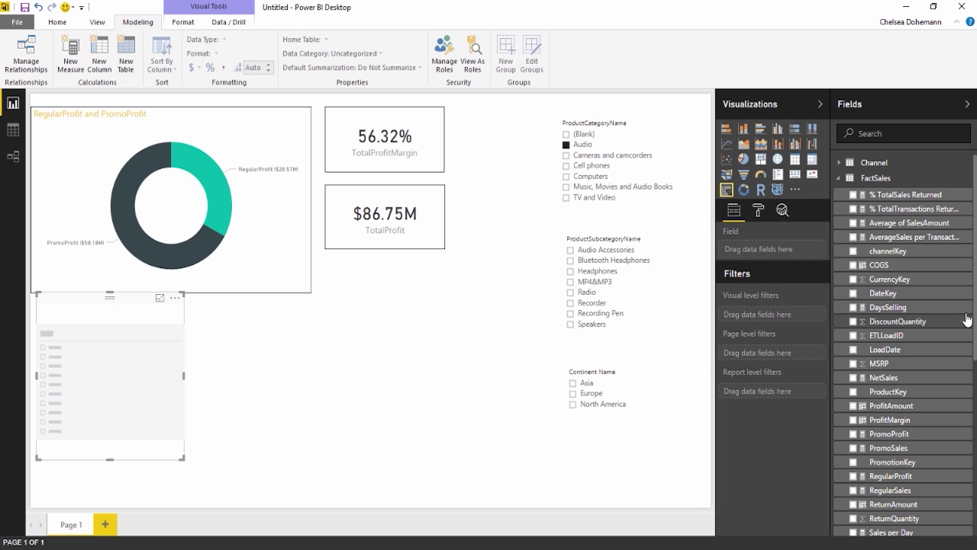
pyautogui.moveTo(885, 295); pyautogui.dragTo(191, 360)
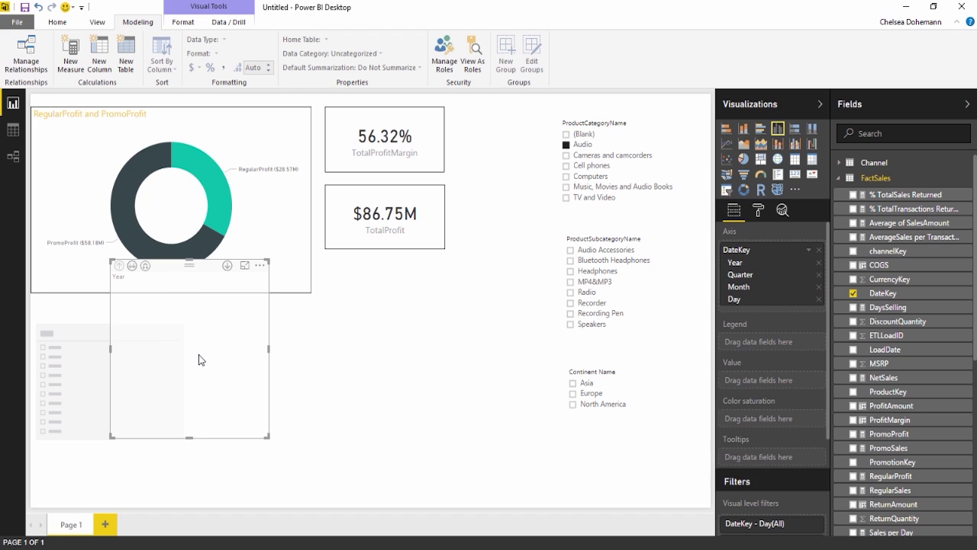
pyautogui.moveTo(164, 281); pyautogui.dragTo(431, 299)
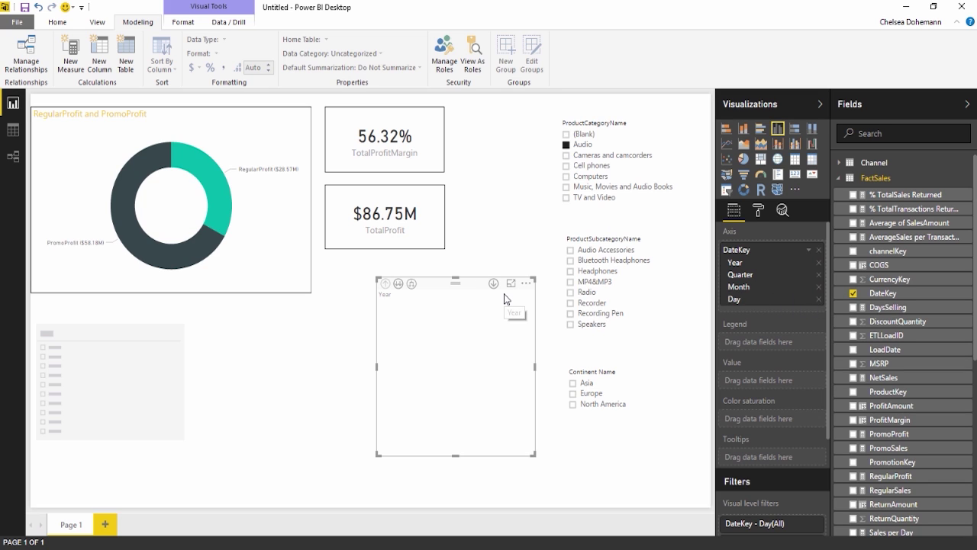
pyautogui.press('Delete')
pyautogui.moveTo(66, 308); pyautogui.dragTo(427, 291)
pyautogui.click(501, 267)
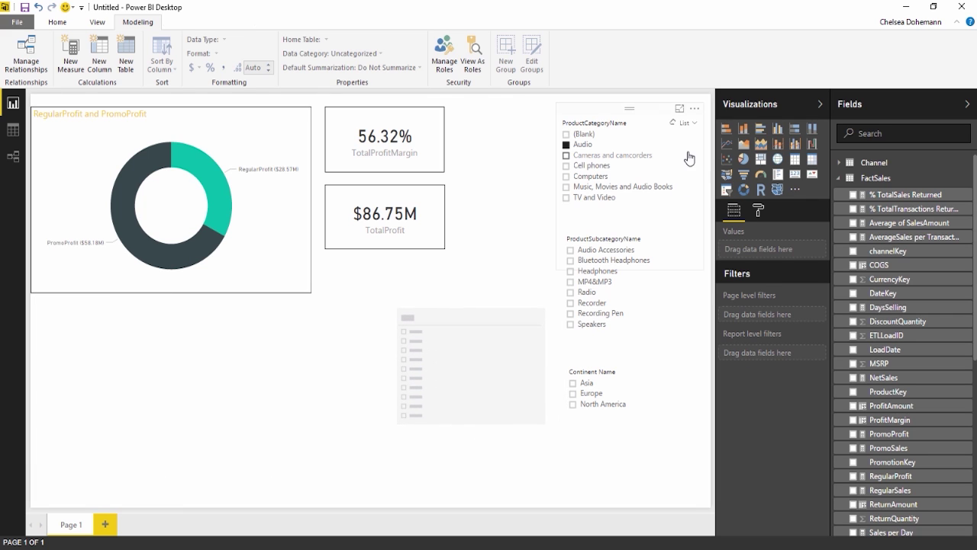
# Step: Try a clustered column chart with DateKey on its axis below the donut chart, and delete it together with the empty slicer
pyautogui.click(777, 128)
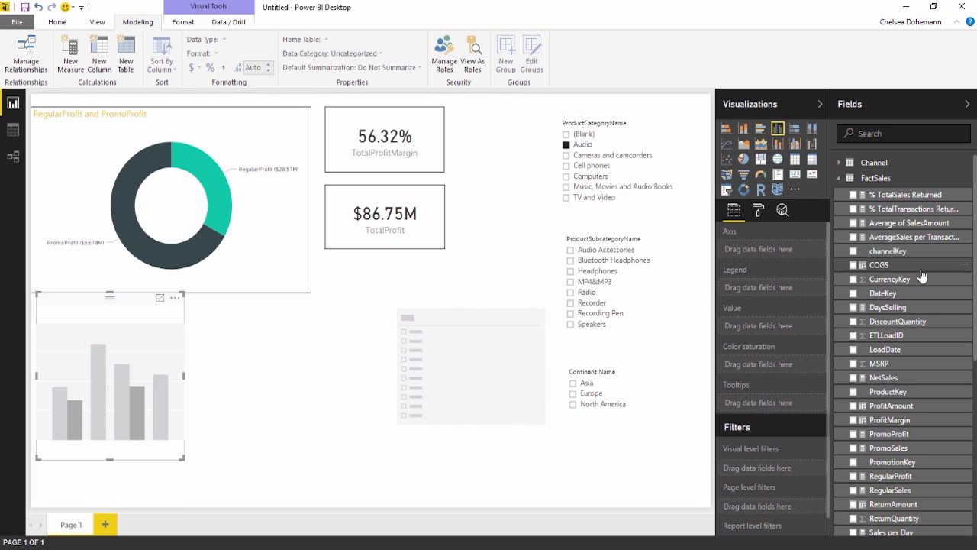
pyautogui.moveTo(885, 293); pyautogui.dragTo(93, 402)
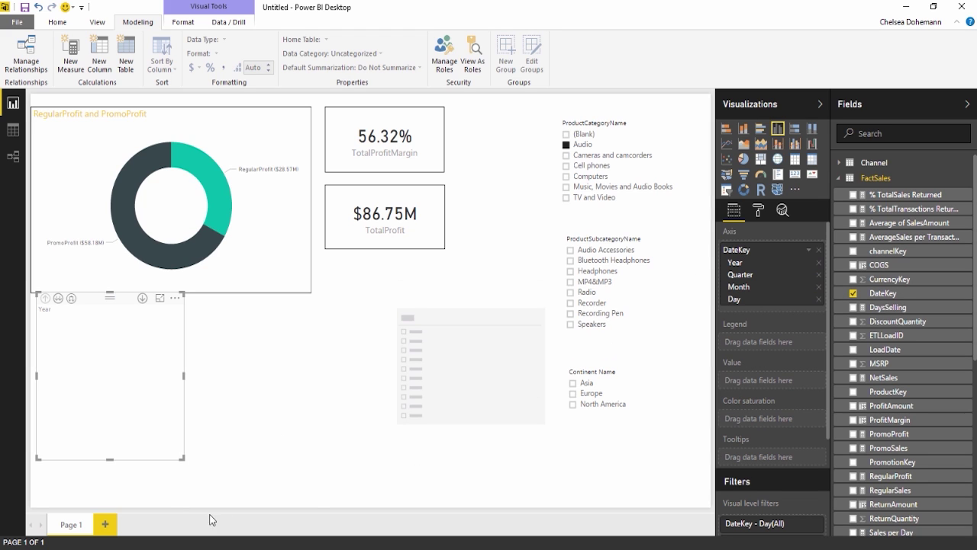
pyautogui.moveTo(184, 378); pyautogui.dragTo(271, 378)
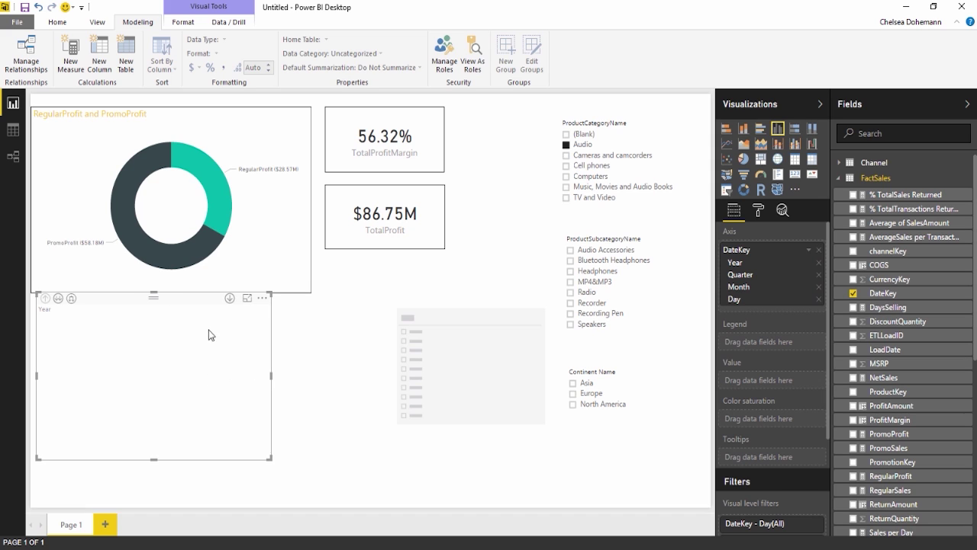
pyautogui.moveTo(185, 301); pyautogui.dragTo(183, 322)
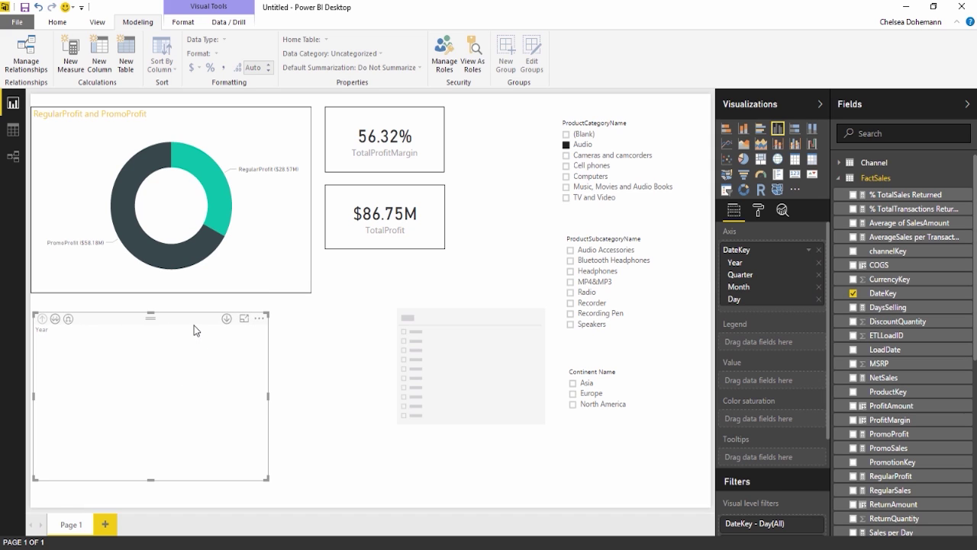
pyautogui.press('Delete')
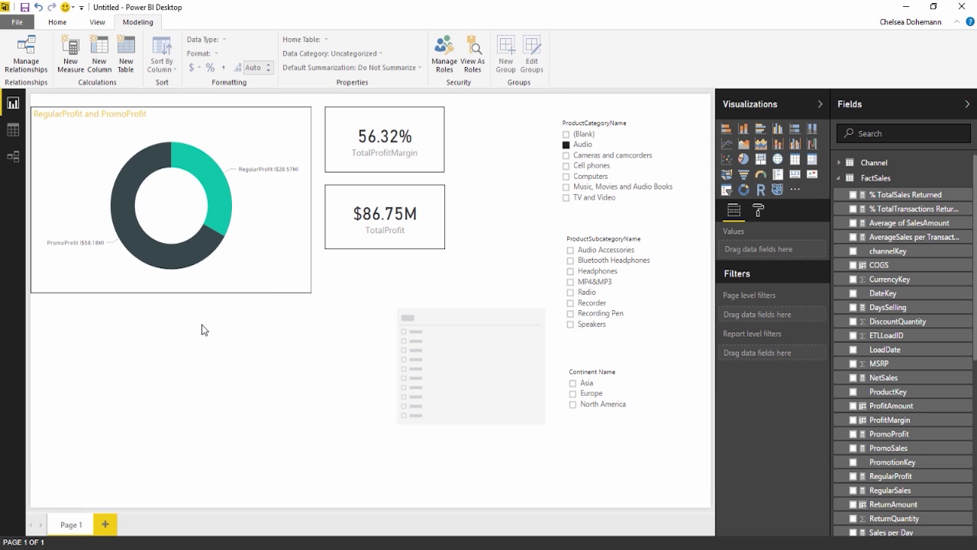
pyautogui.click(486, 289)
pyautogui.press('Delete')
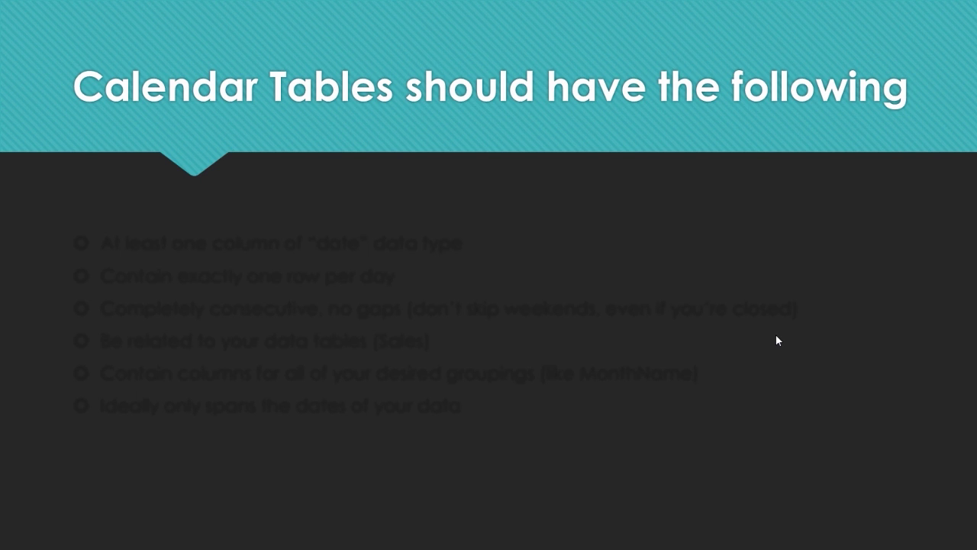
pyautogui.click(866, 530)
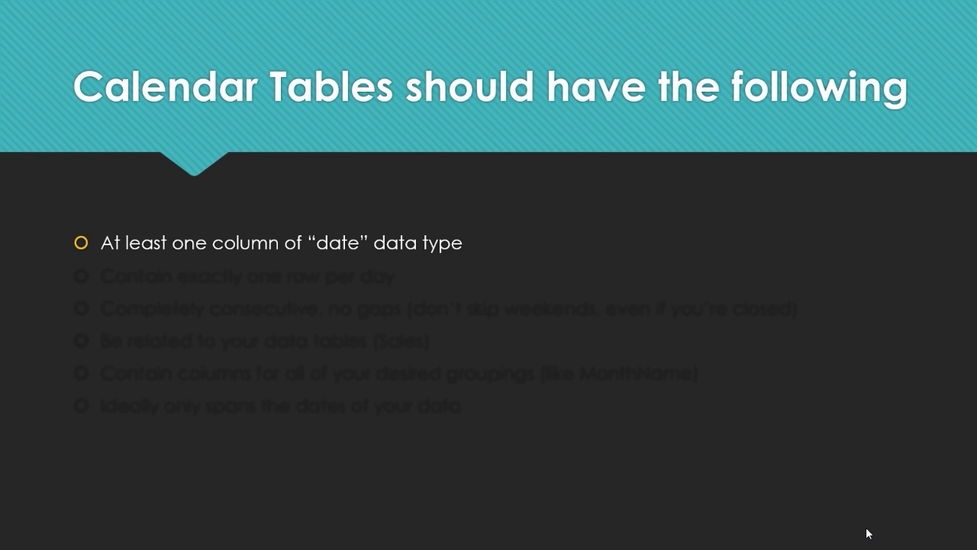
pyautogui.click(867, 532)
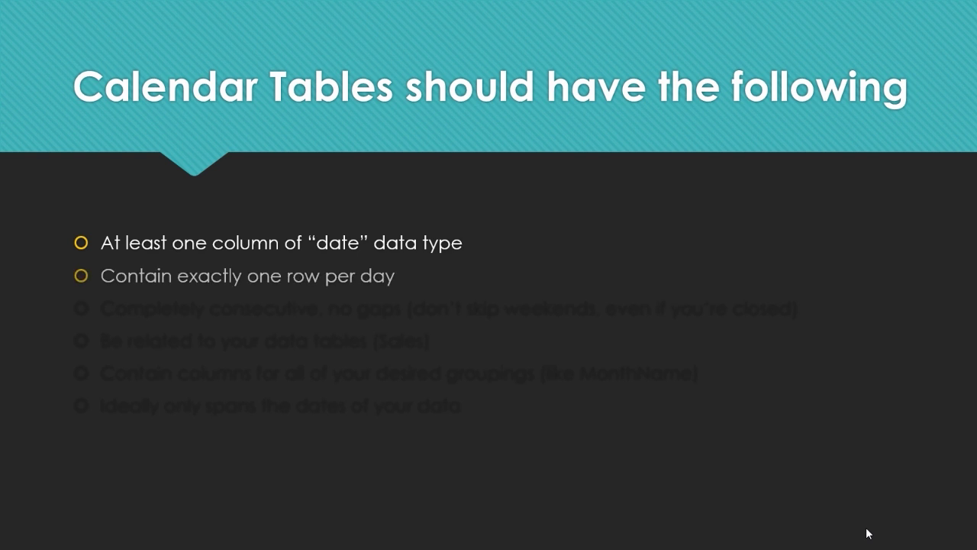
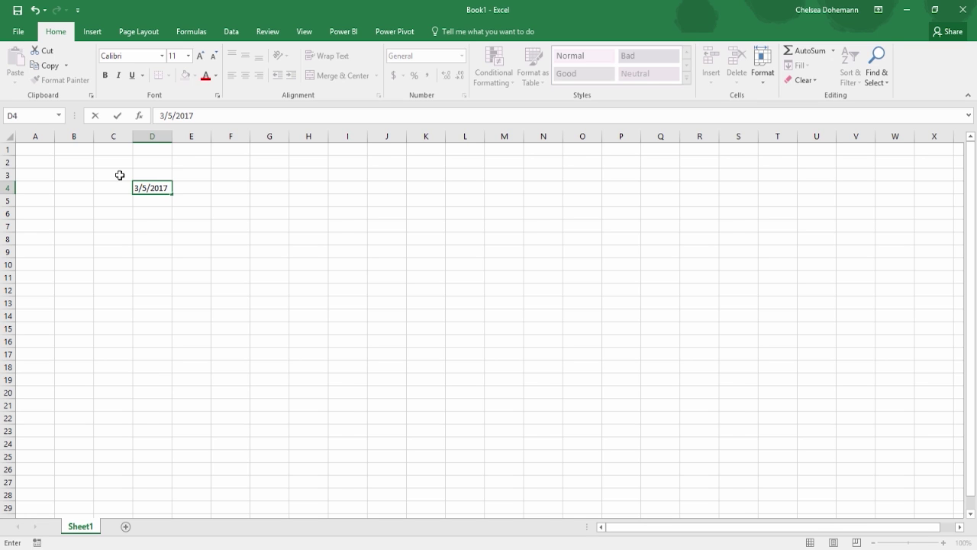
# Step: Commit the date 3/5/2017 in cell D4 and change the cell's number format to General
pyautogui.press('Return')
pyautogui.click(150, 188)
pyautogui.write('2')
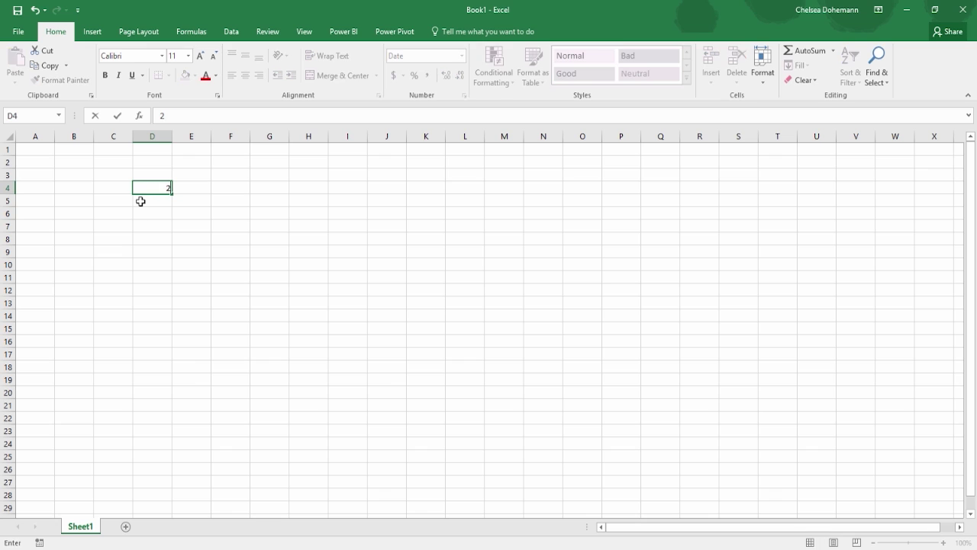
pyautogui.press('Escape')
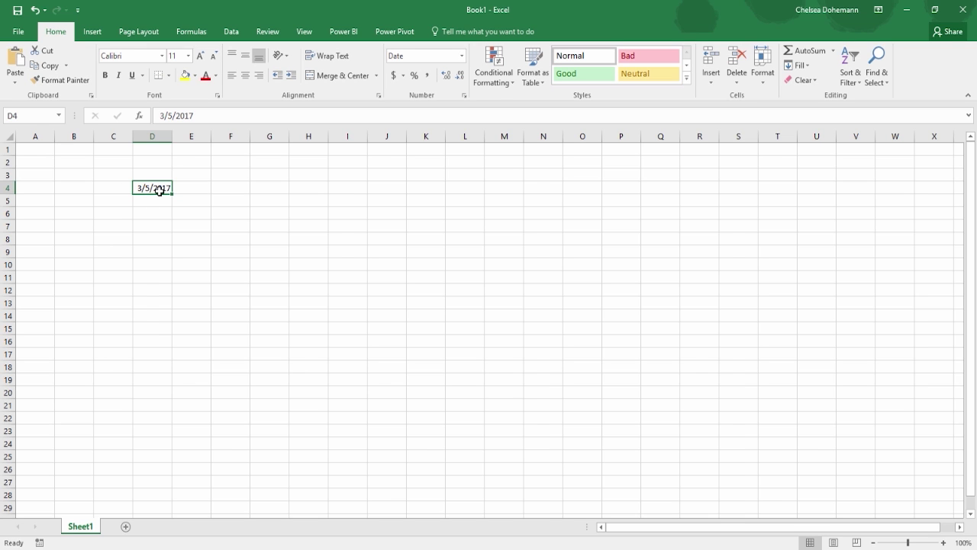
pyautogui.click(198, 117)
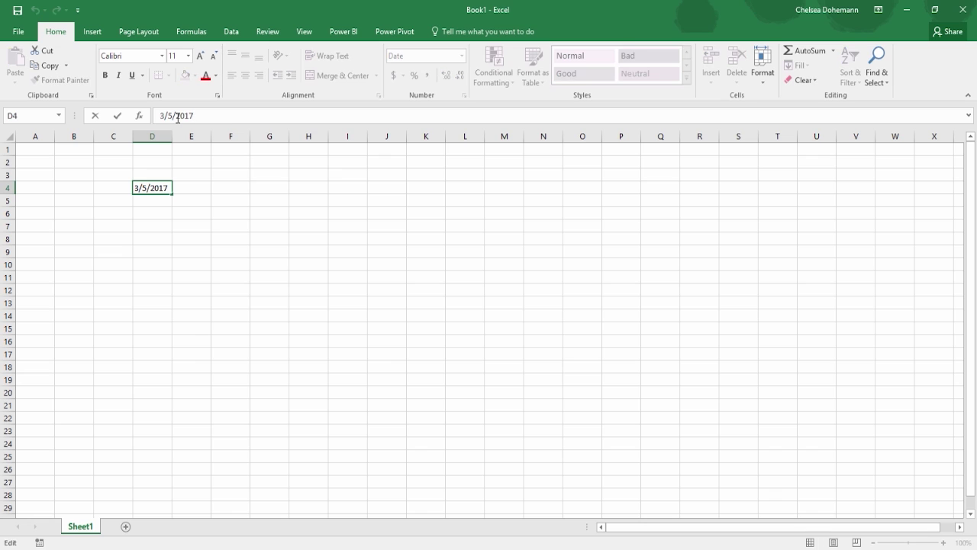
pyautogui.press('Escape')
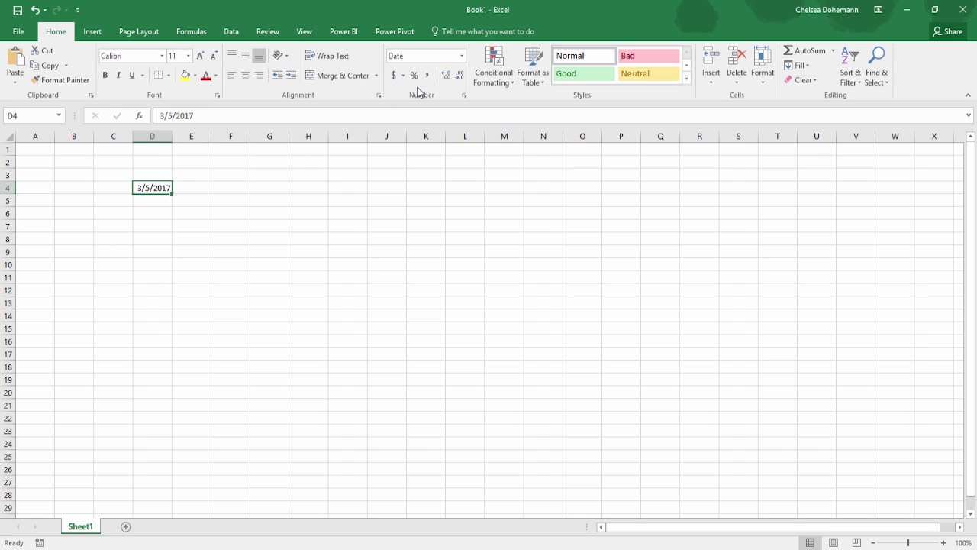
pyautogui.click(461, 56)
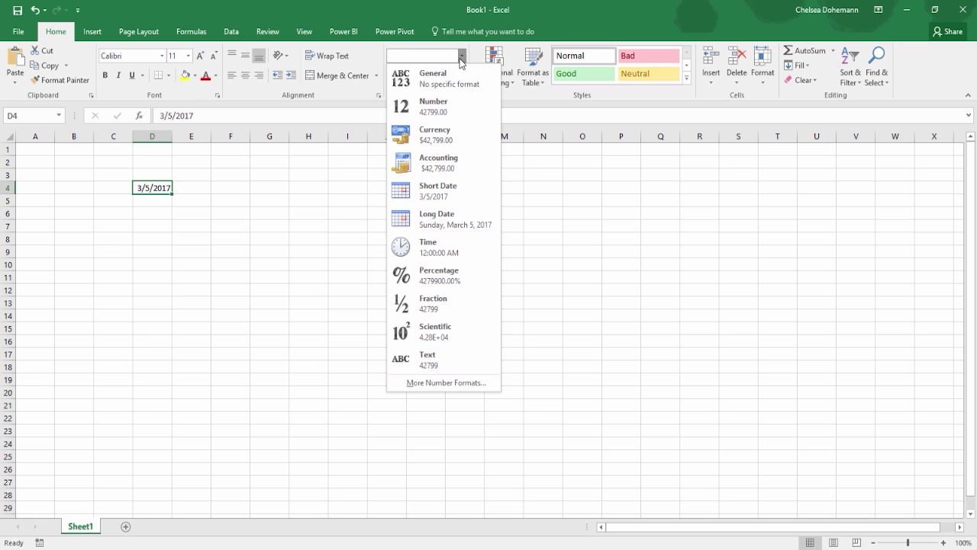
pyautogui.click(438, 79)
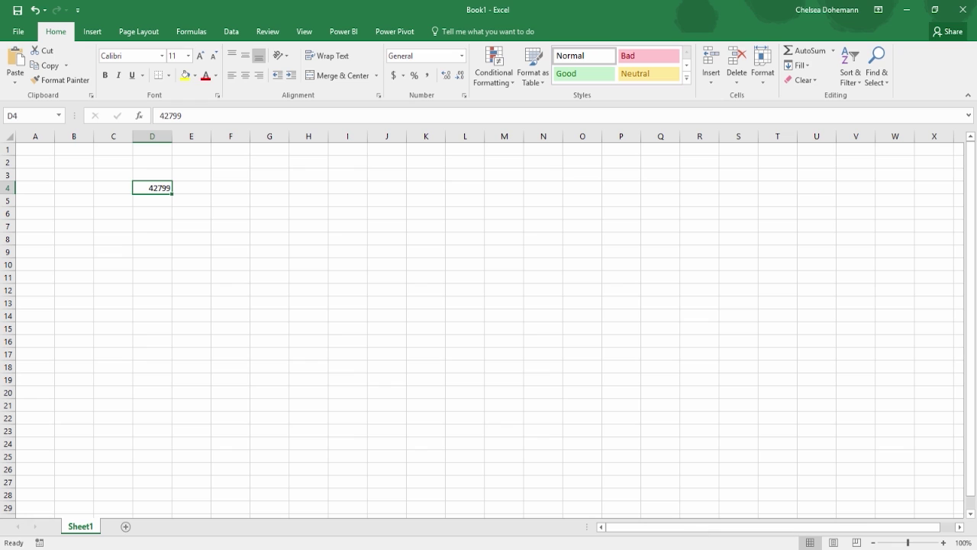
pyautogui.hotkey('alt', 'Tab')
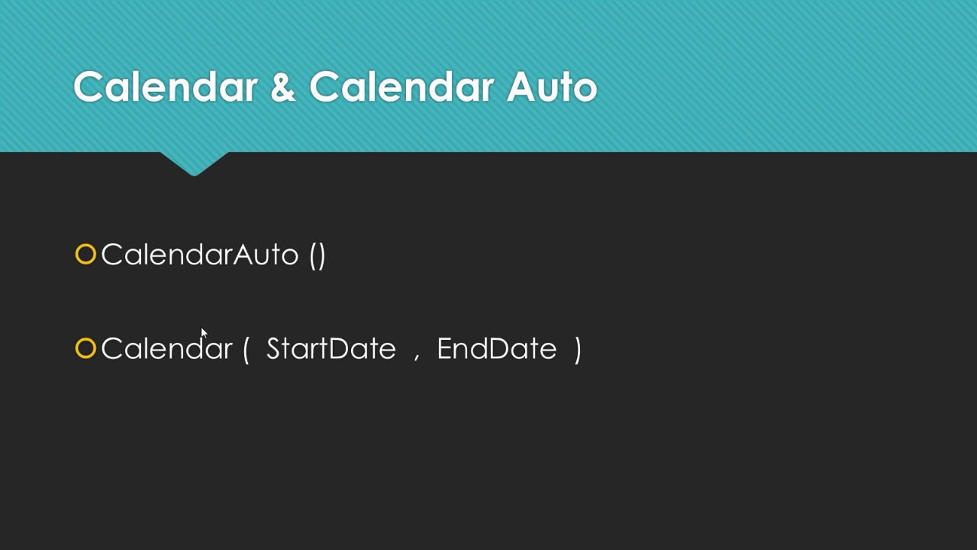
pyautogui.moveTo(260, 388); pyautogui.dragTo(260, 432)
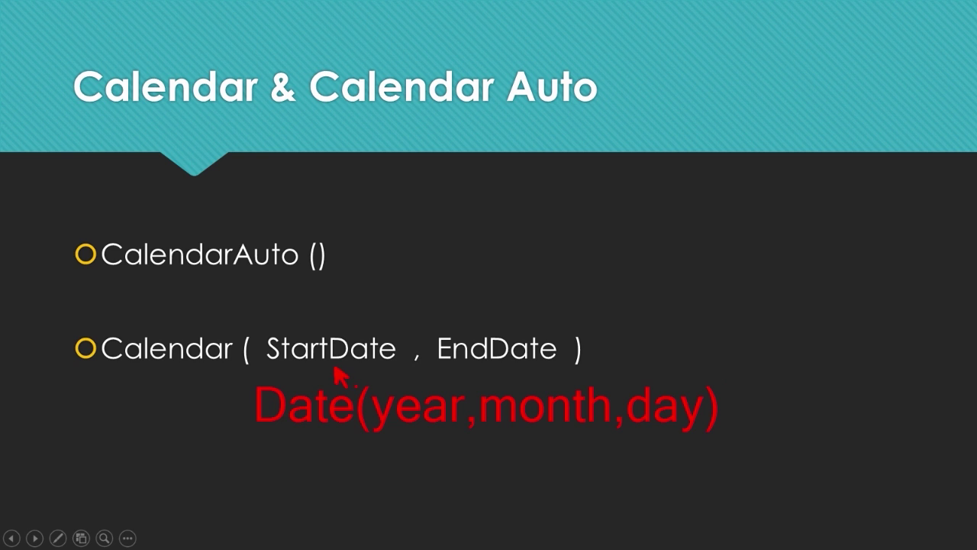
pyautogui.press('e')
pyautogui.press('Right')
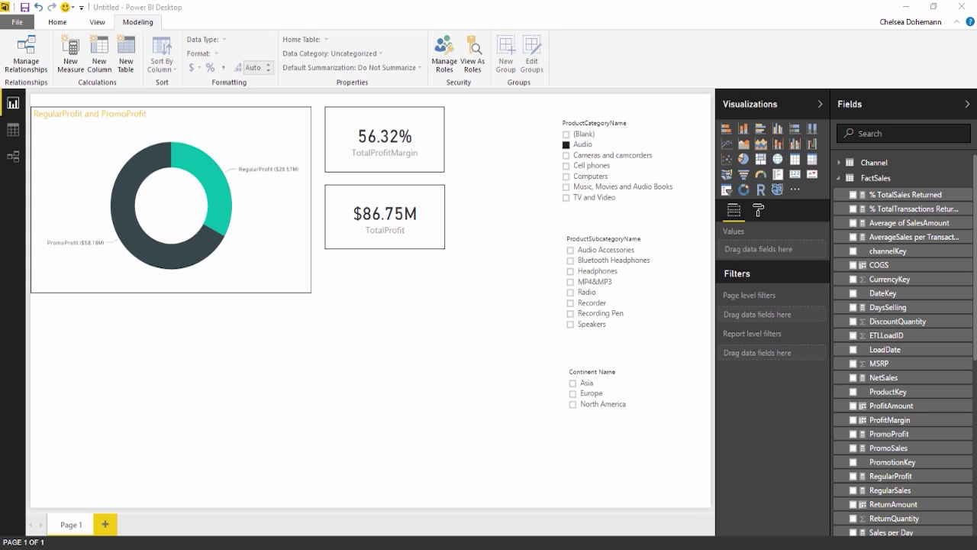
# Step: Start a new DAX calculated table named Dates in Power BI Desktop
pyautogui.click(128, 55)
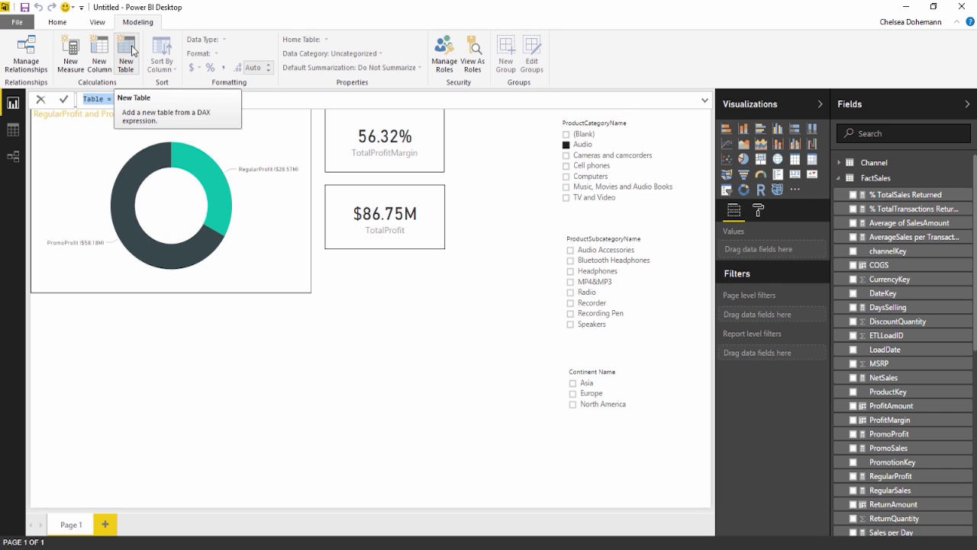
pyautogui.click(122, 100)
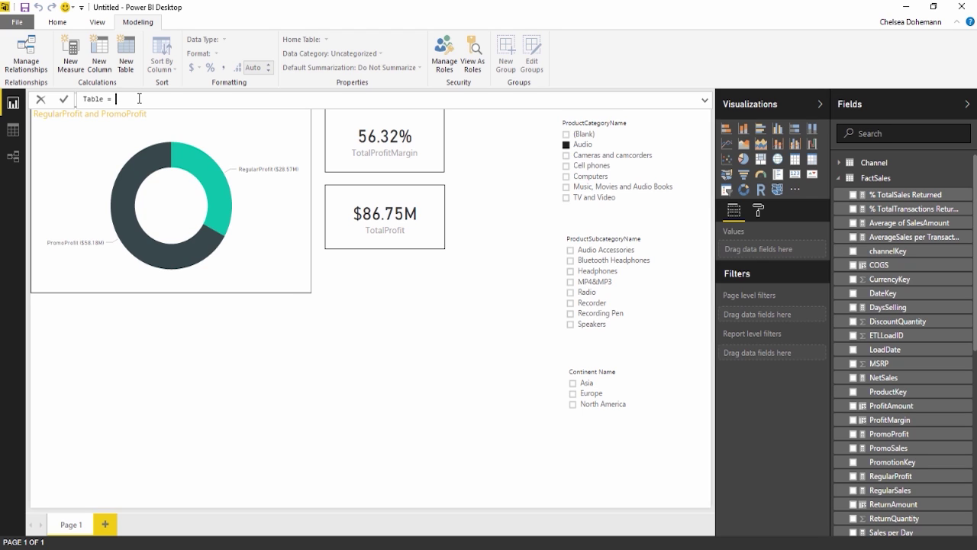
pyautogui.press('BackSpace')
pyautogui.press('BackSpace')
pyautogui.press('BackSpace')
pyautogui.press('BackSpace')
pyautogui.press('BackSpace')
pyautogui.press('BackSpace')
pyautogui.press('BackSpace')
pyautogui.write('Dates = ')
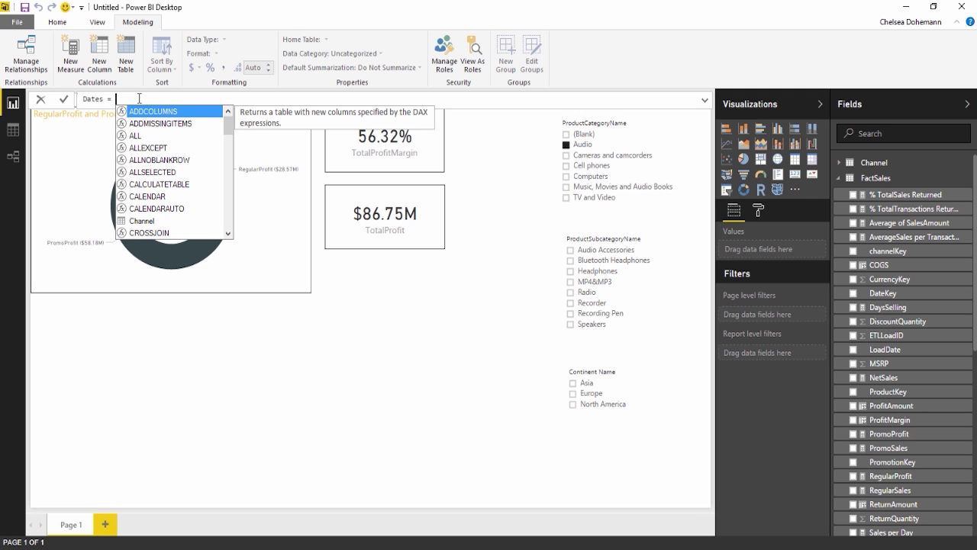
# Step: Define the Dates table as CALENDAR(DATE(2014,1,1),Date(2016,12,31)) and commit the formula
pyautogui.write('CAL')
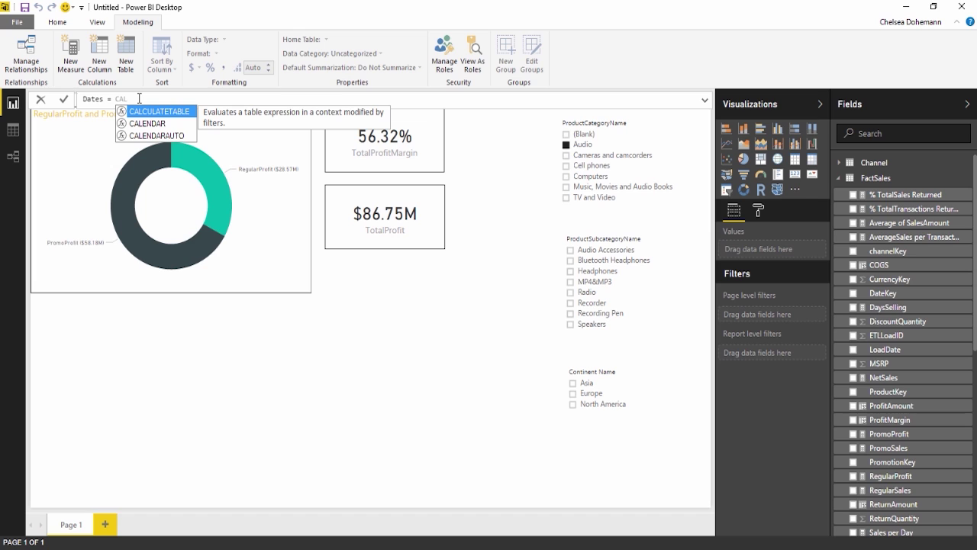
pyautogui.write('ENDAR(')
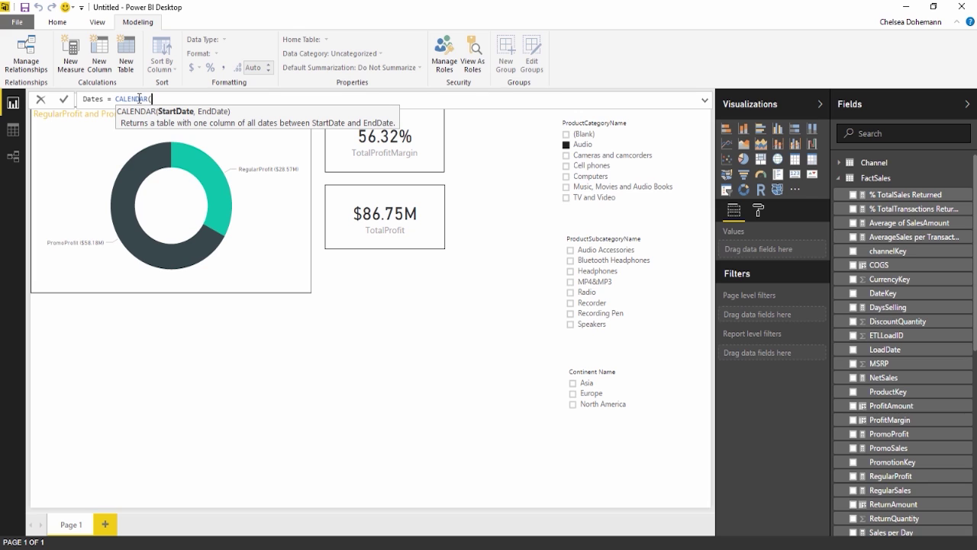
pyautogui.write('DATE(')
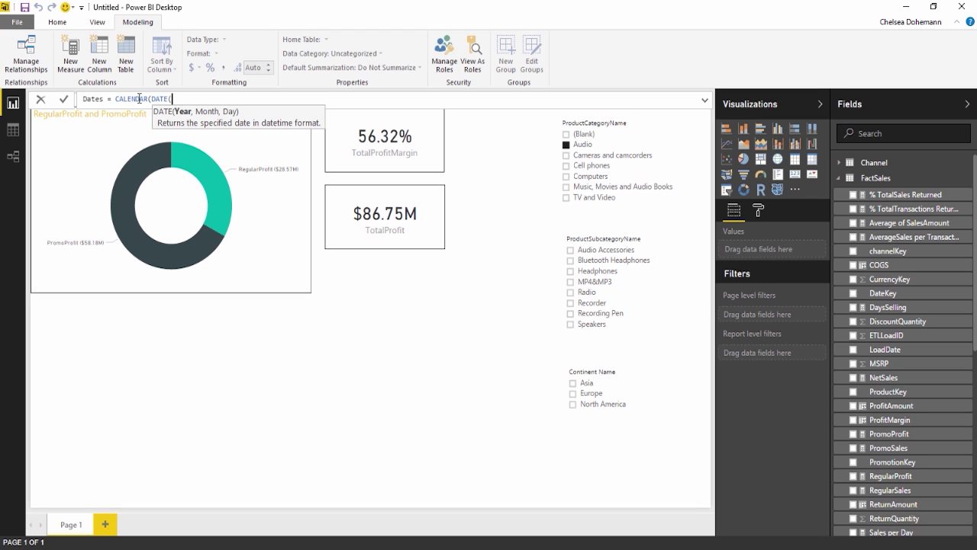
pyautogui.write('2014,1,1)')
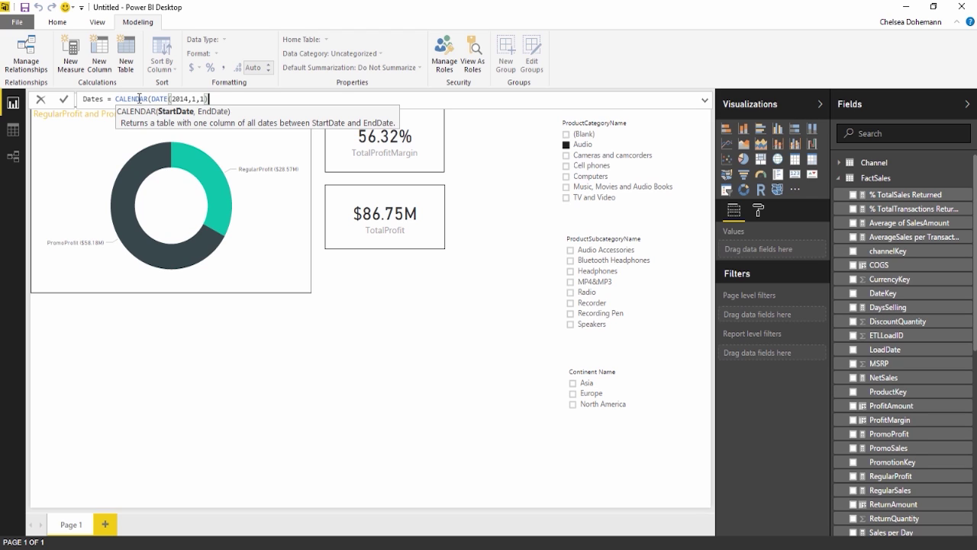
pyautogui.write(',')
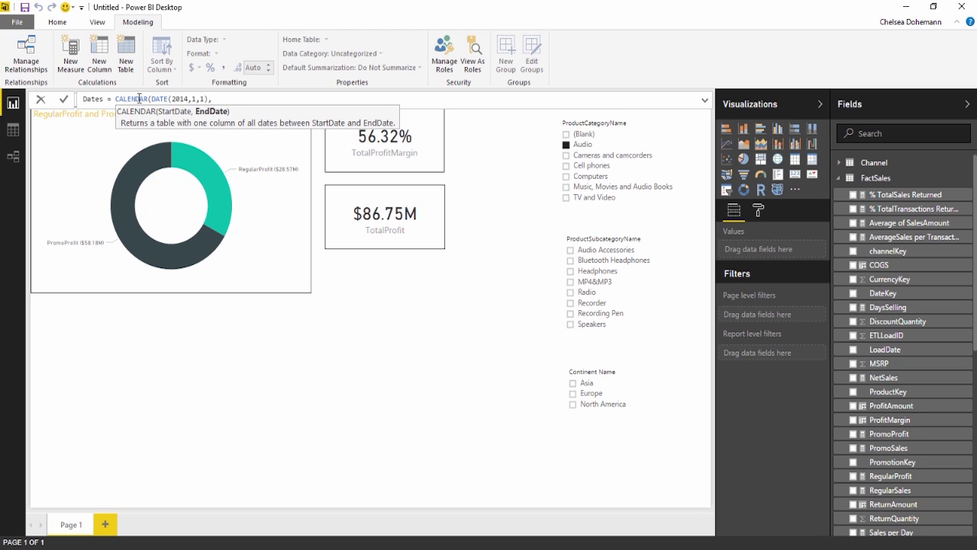
pyautogui.write('Date(')
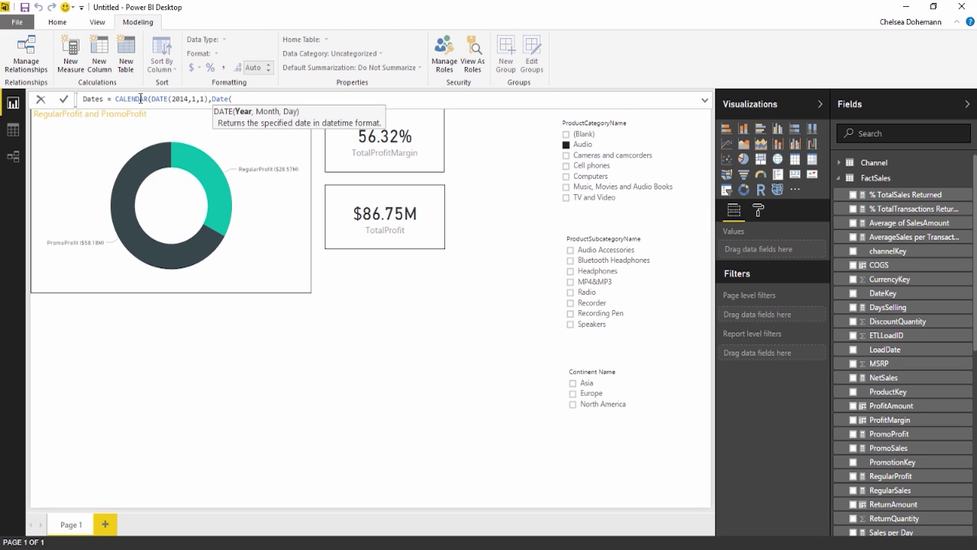
pyautogui.write('2016,12')
pyautogui.write(',31))')
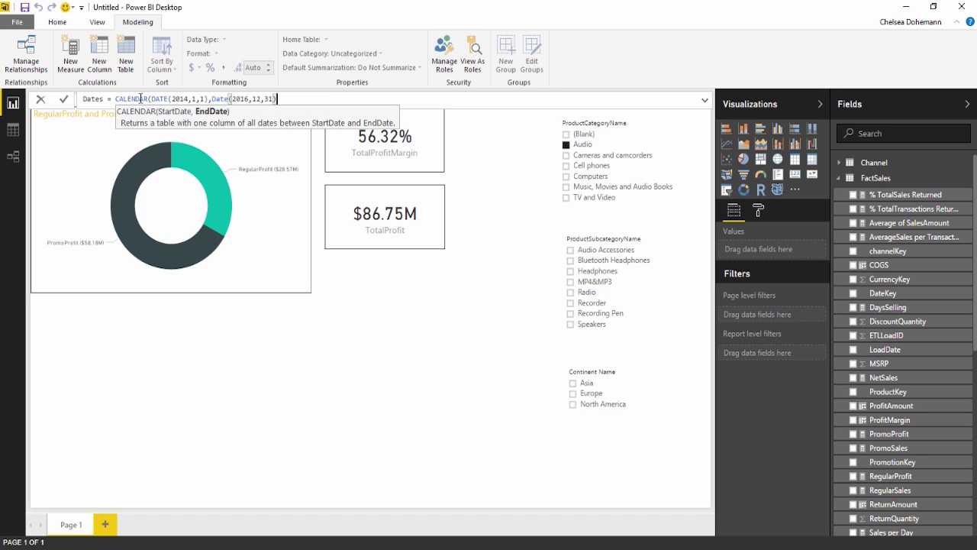
pyautogui.write(')')
pyautogui.press('Return')
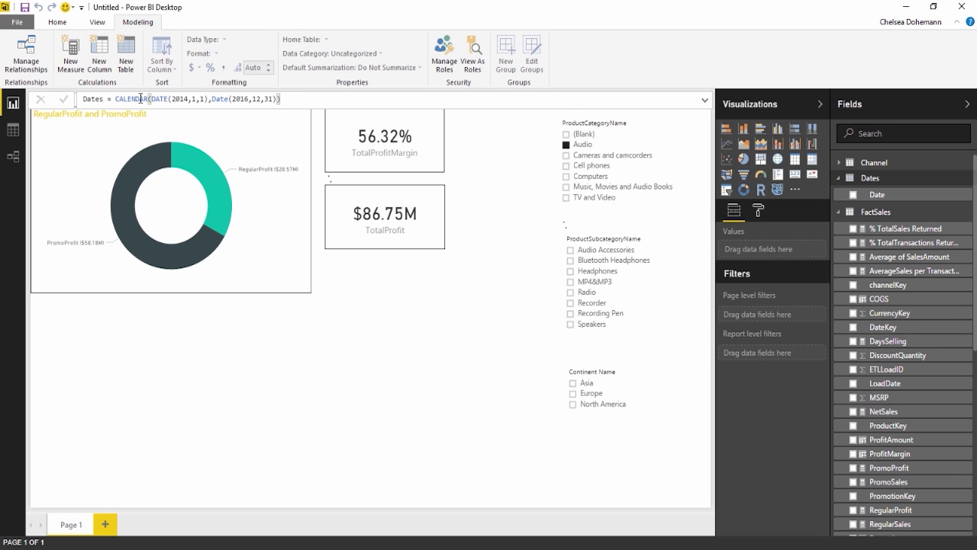
# Step: Show the Dates table's data and rename its Date column to DateKey
pyautogui.click(21, 132)
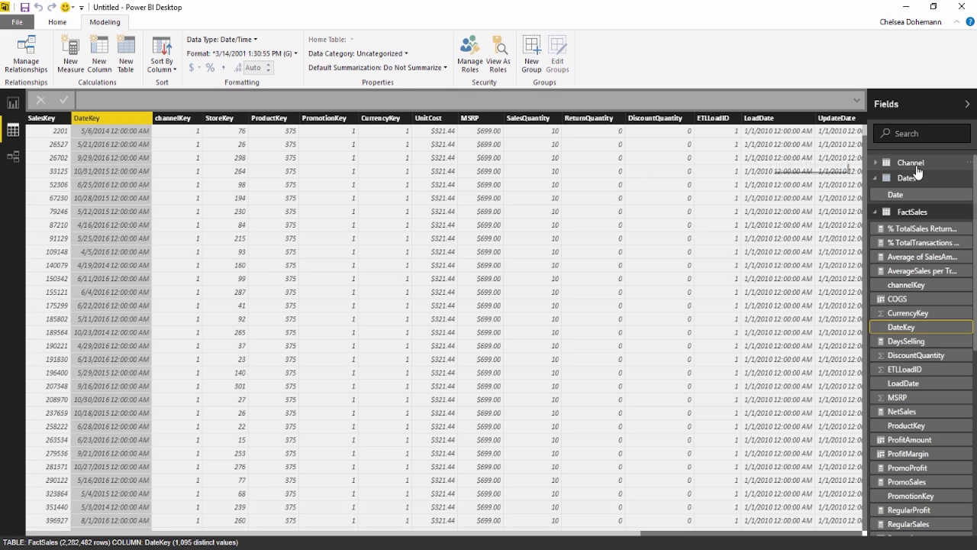
pyautogui.click(914, 175)
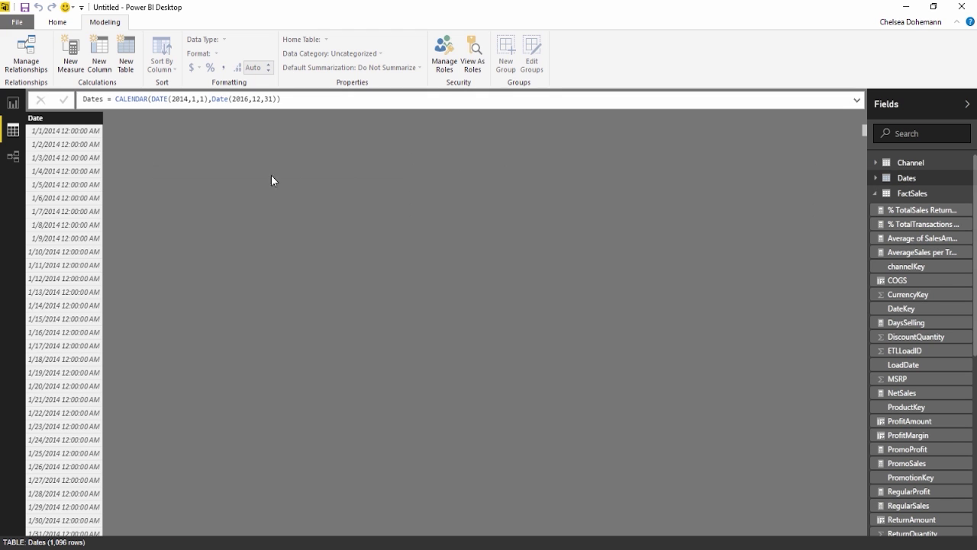
pyautogui.click(66, 123)
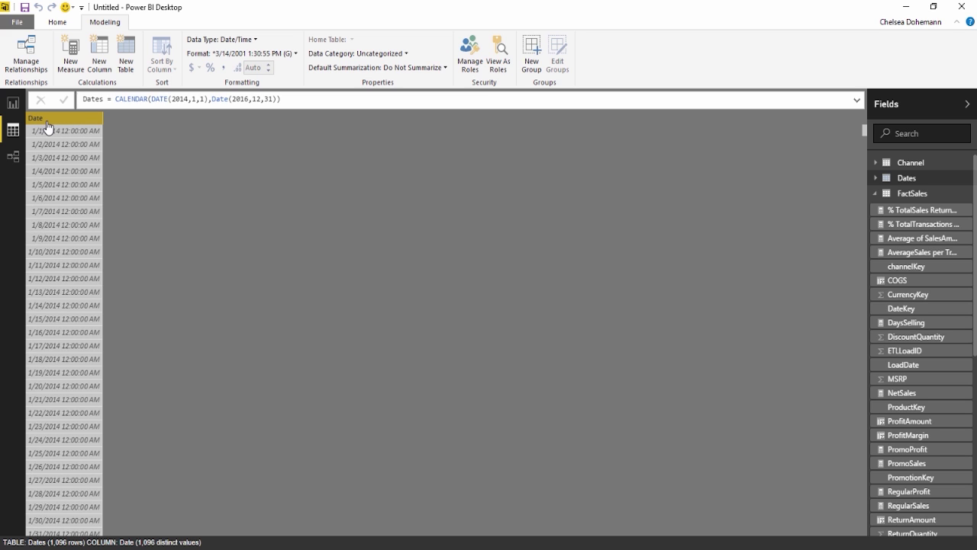
pyautogui.doubleClick(46, 125)
pyautogui.write('DateKey')
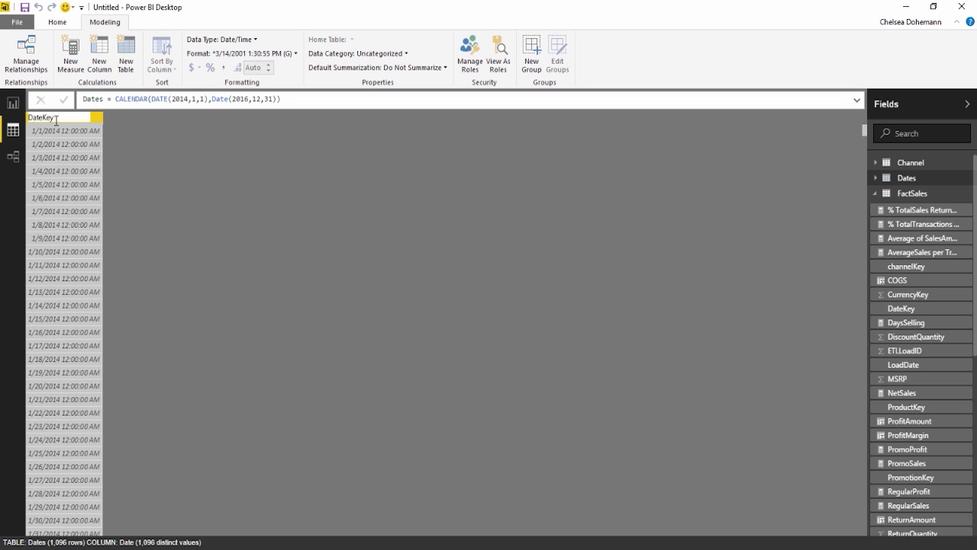
pyautogui.press('Return')
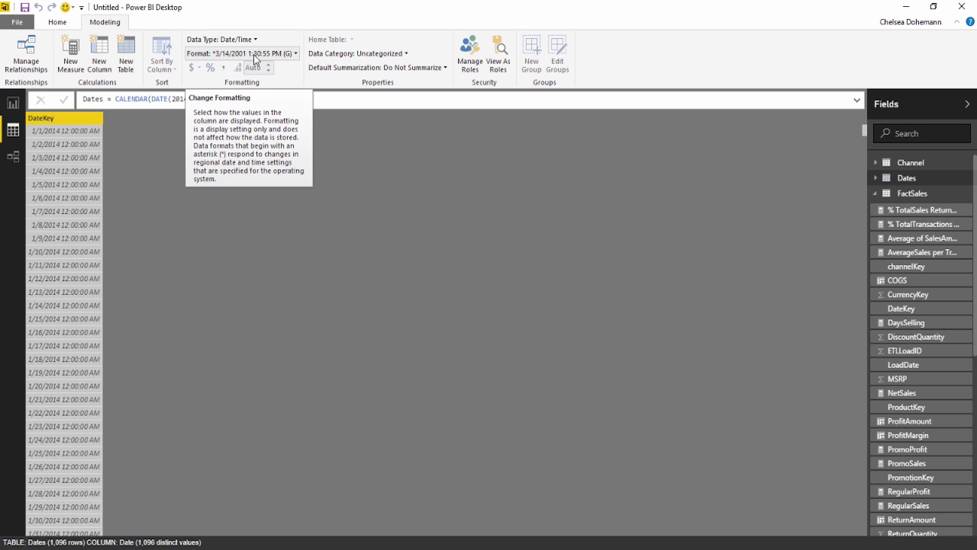
# Step: Format the Dates table's DateKey column with the date-only format *3/14/2001 (M/d/yyyy)
pyautogui.click(295, 55)
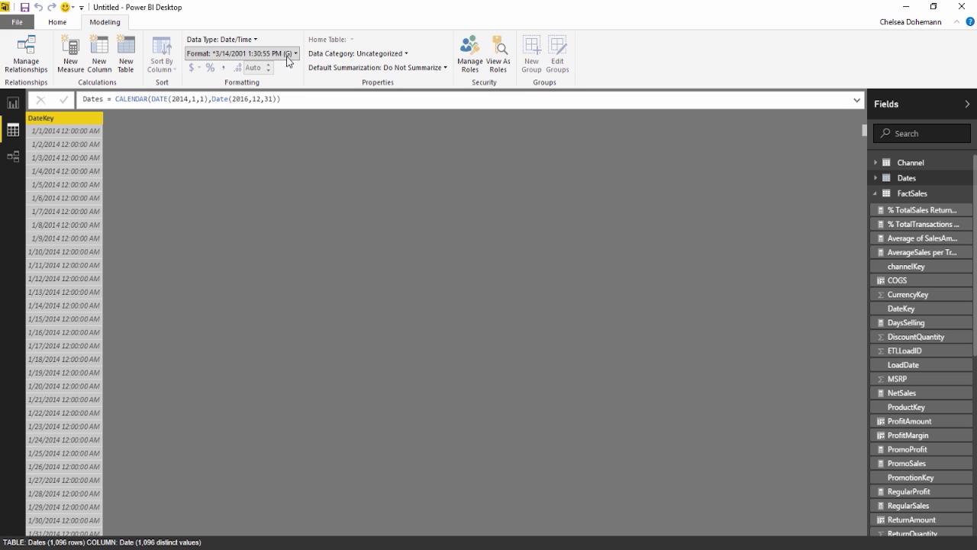
pyautogui.click(296, 55)
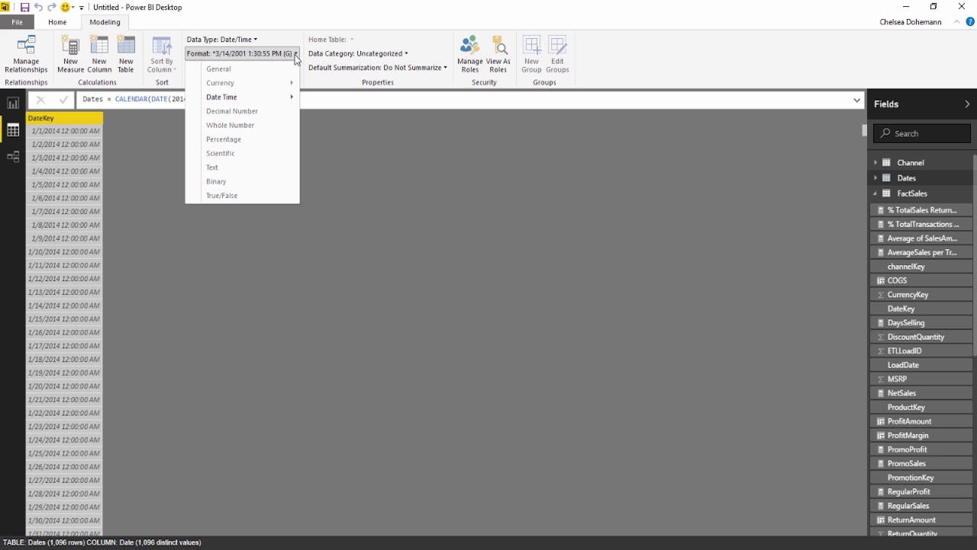
pyautogui.moveTo(248, 98)
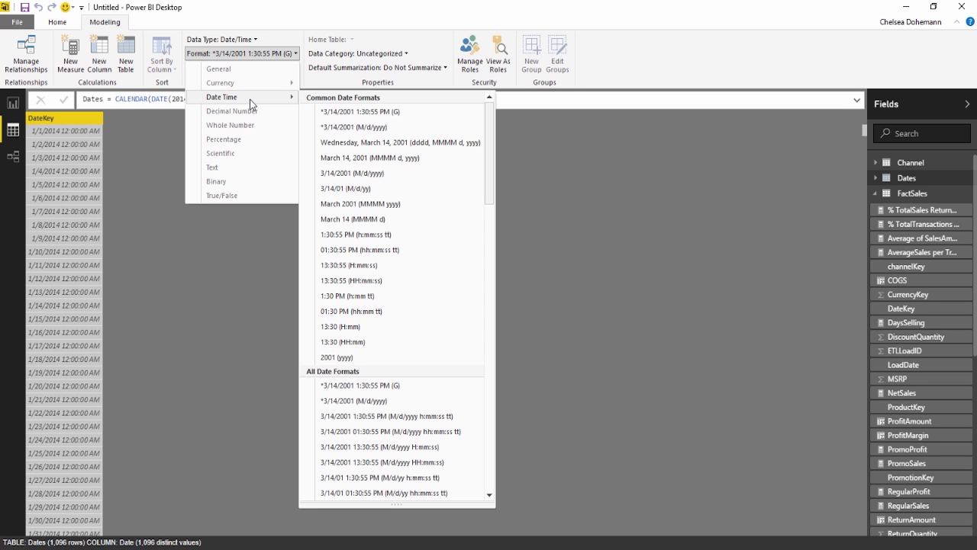
pyautogui.click(347, 128)
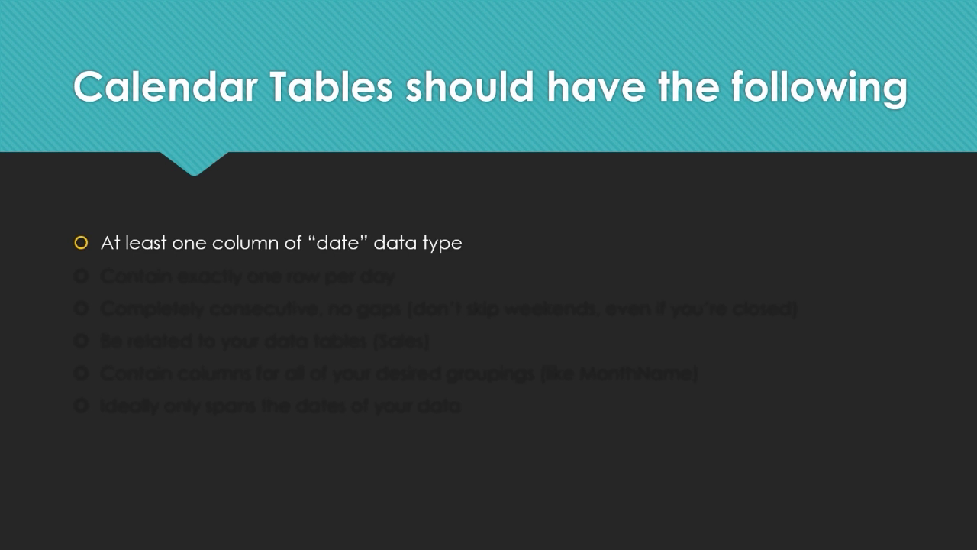
pyautogui.press('Right')
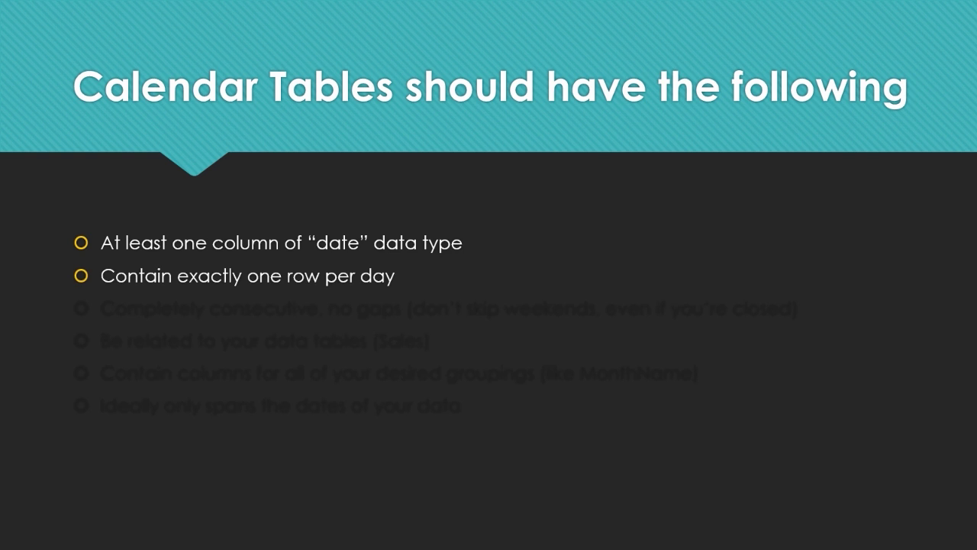
pyautogui.press('Right')
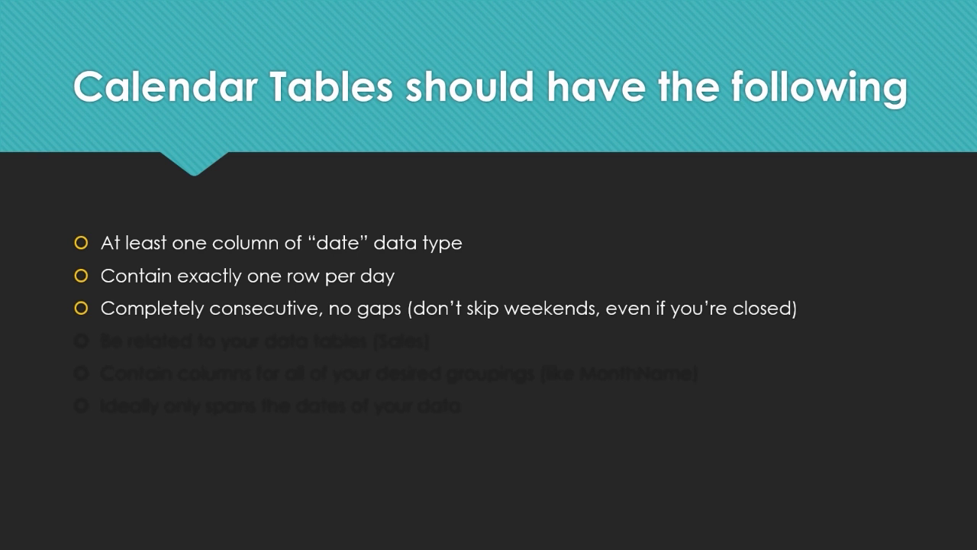
pyautogui.press('Right')
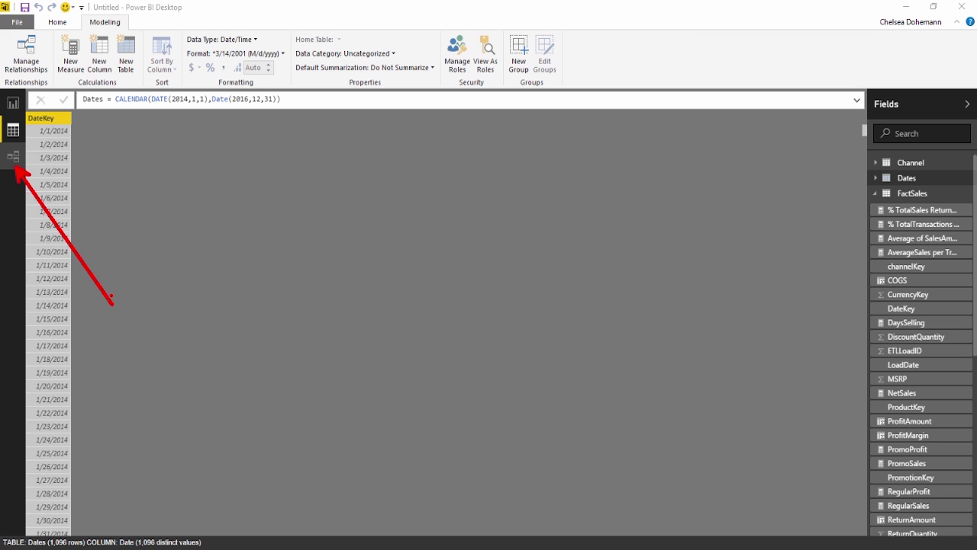
# Step: Move the Dates table above Product in the relationship diagram and relate the DateKey fields of FactSales and Dates
pyautogui.click(12, 156)
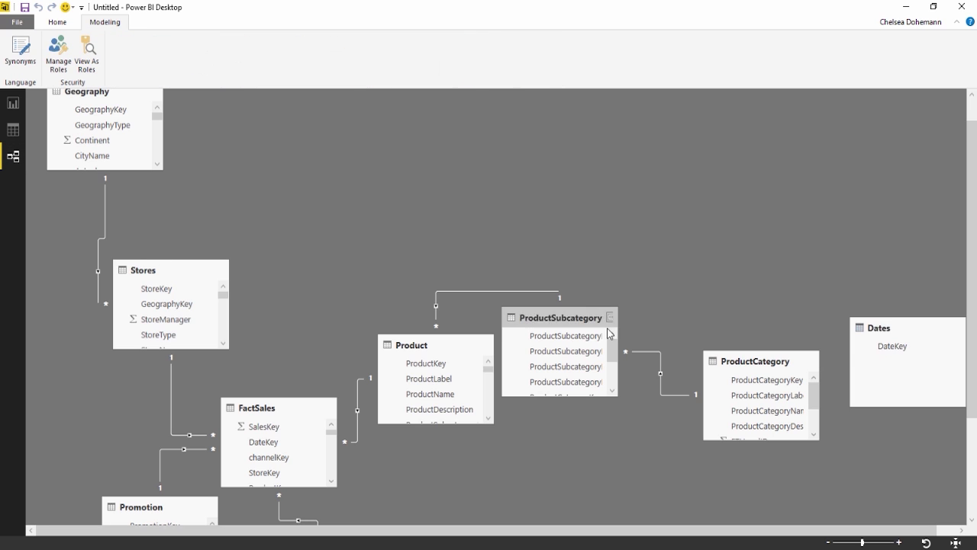
pyautogui.moveTo(915, 325); pyautogui.dragTo(398, 175)
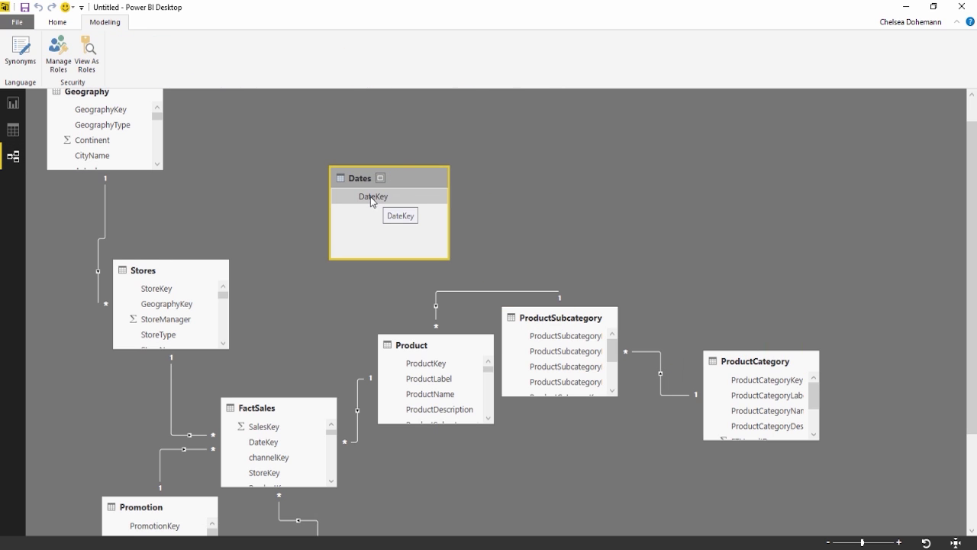
pyautogui.moveTo(375, 196); pyautogui.dragTo(265, 447)
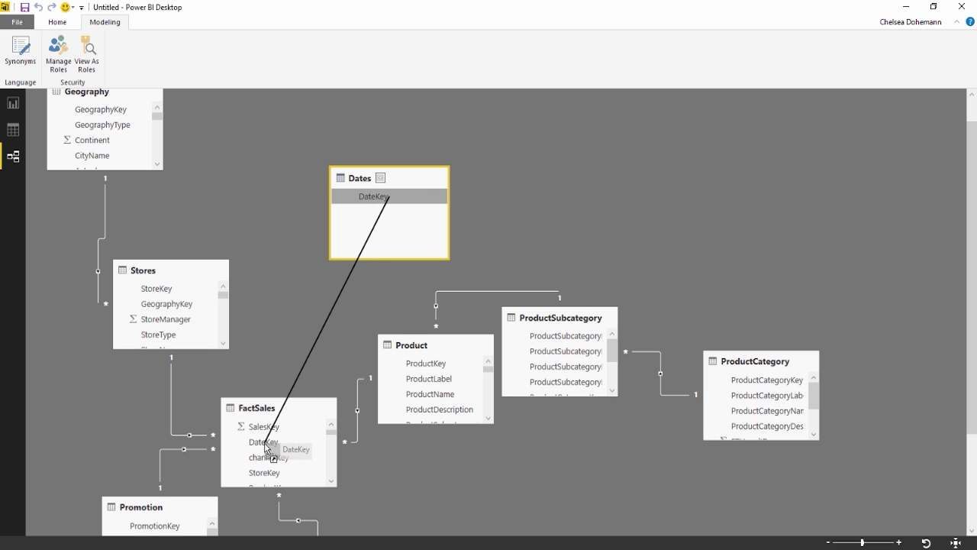
pyautogui.moveTo(264, 448); pyautogui.dragTo(265, 448)
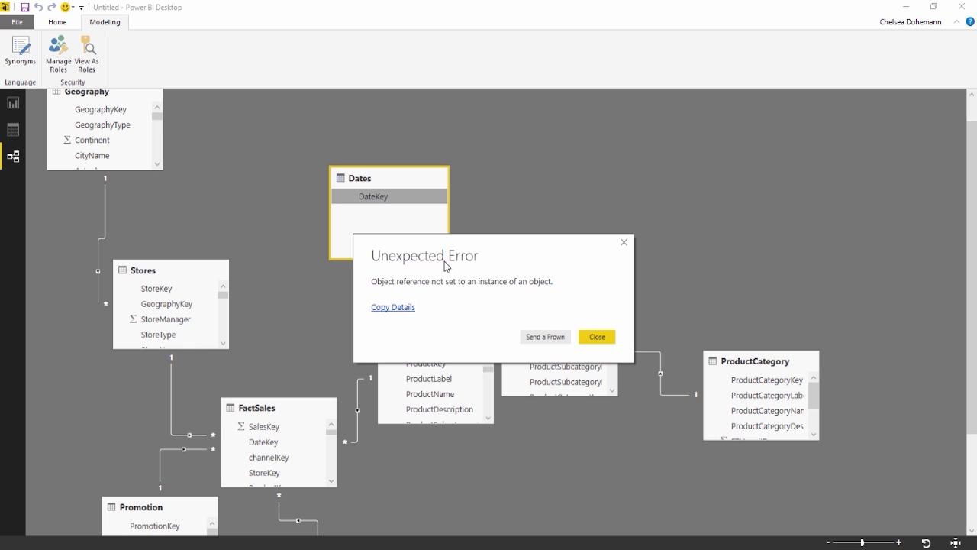
pyautogui.click(582, 337)
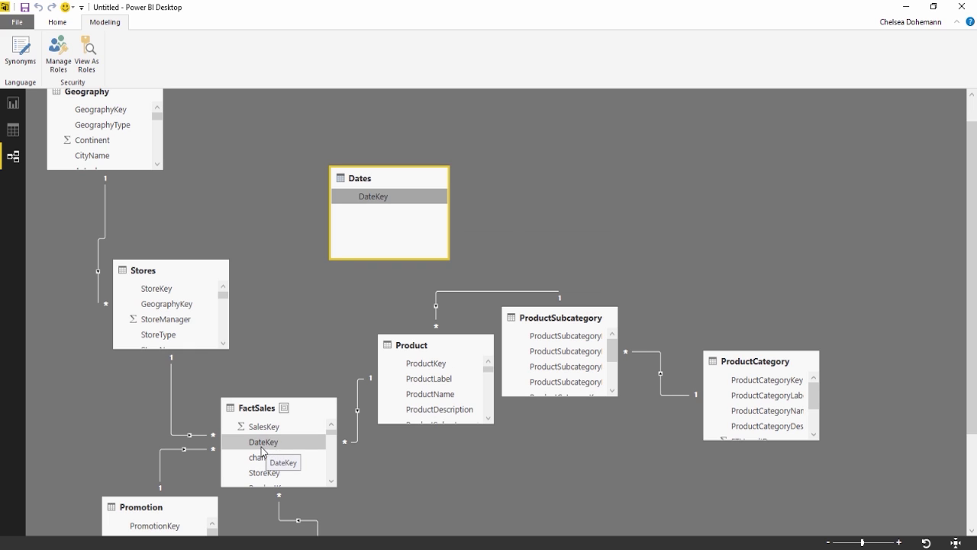
pyautogui.moveTo(292, 444); pyautogui.dragTo(381, 202)
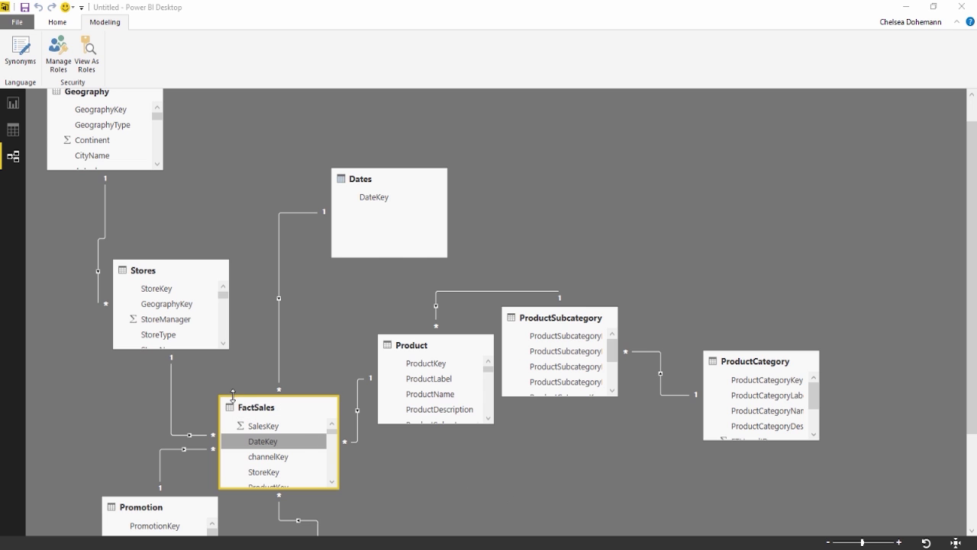
# Step: Add a calculated column to the Dates table with the formula Year = Year(Dates[DateKey])
pyautogui.click(13, 130)
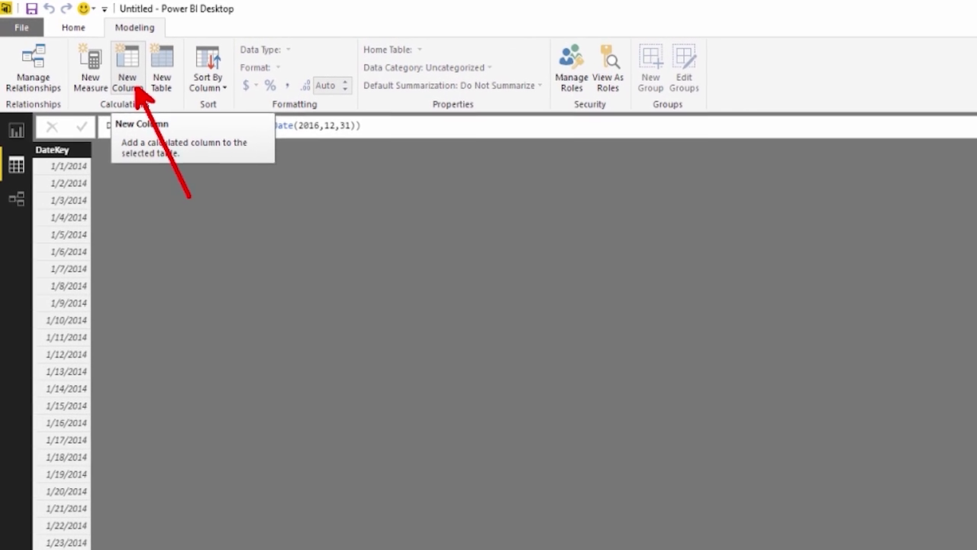
pyautogui.click(129, 79)
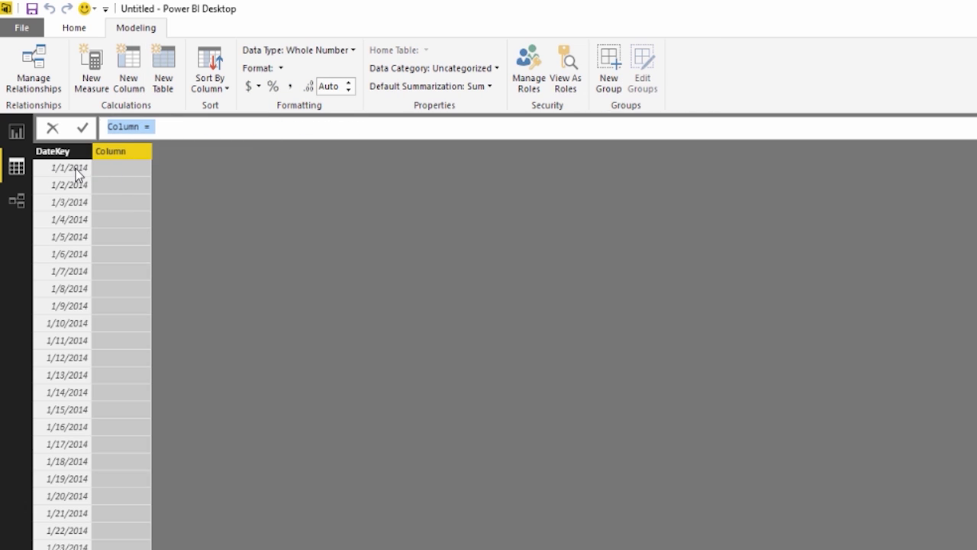
pyautogui.click(181, 126)
pyautogui.moveTo(198, 125); pyautogui.dragTo(99, 125)
pyautogui.write('Year =')
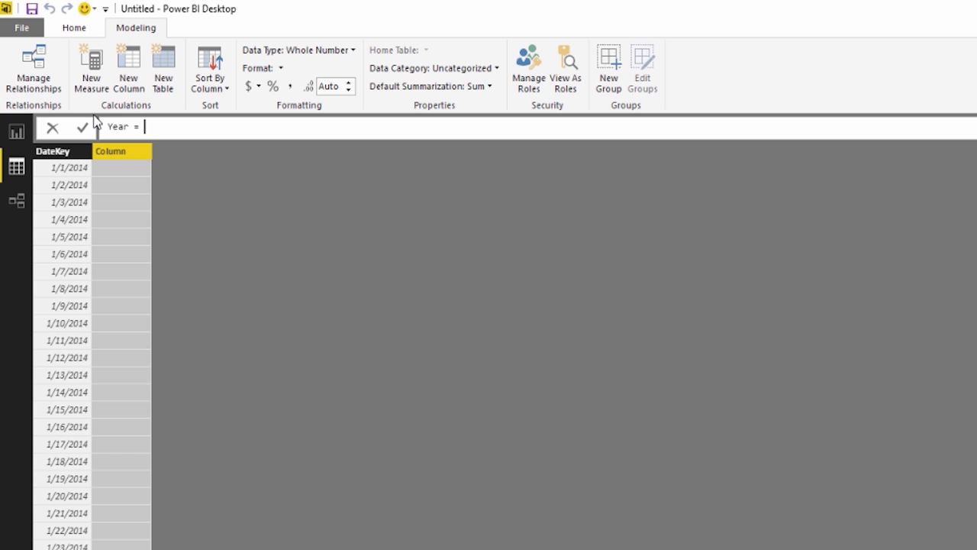
pyautogui.write('Year')
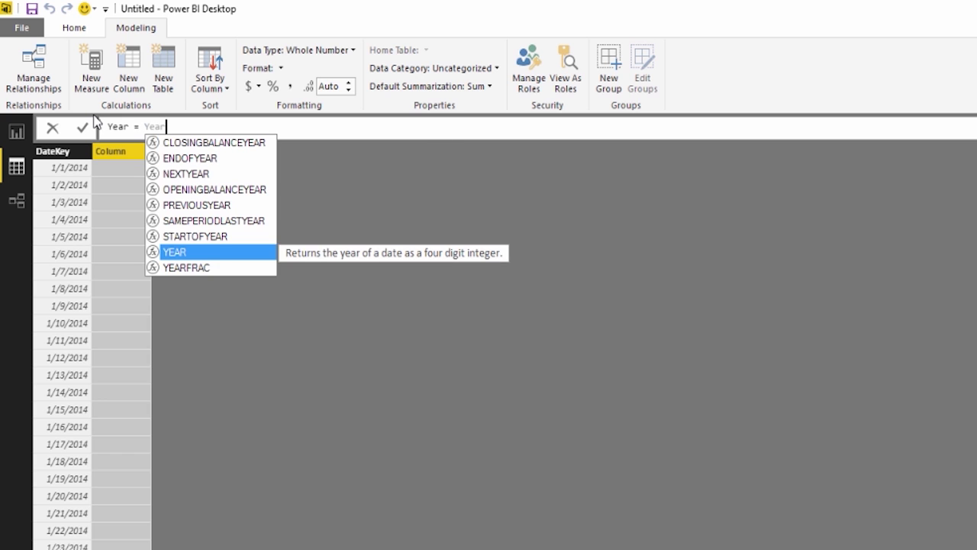
pyautogui.write('(')
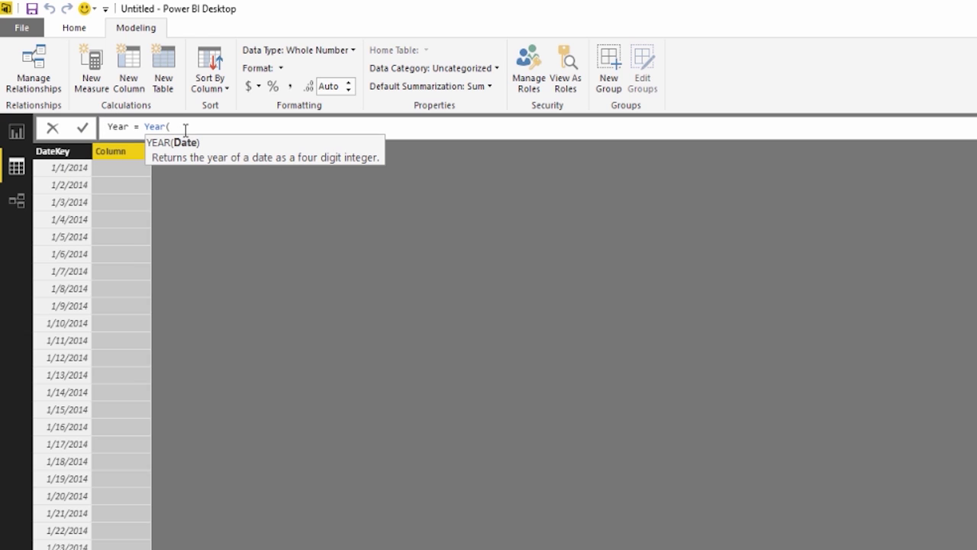
pyautogui.write('Dates')
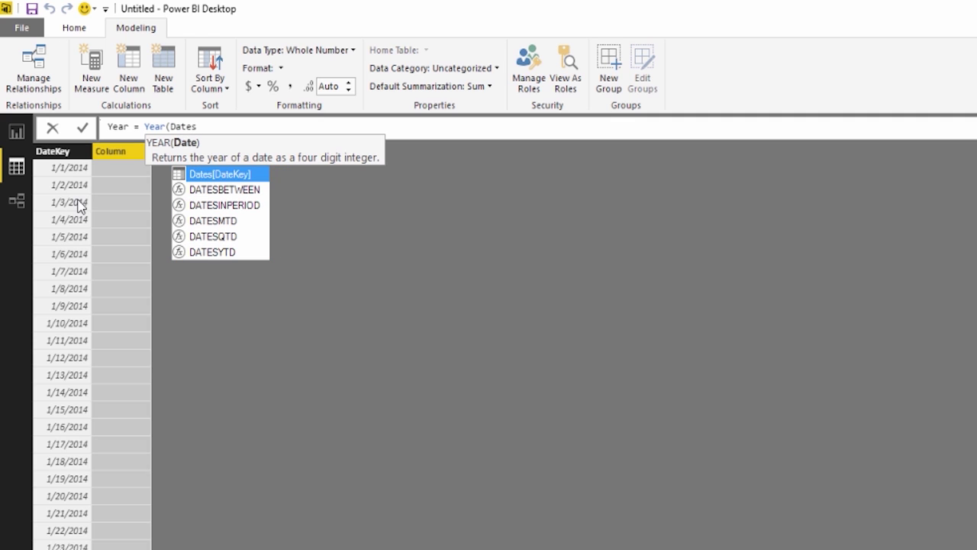
pyautogui.click(207, 177)
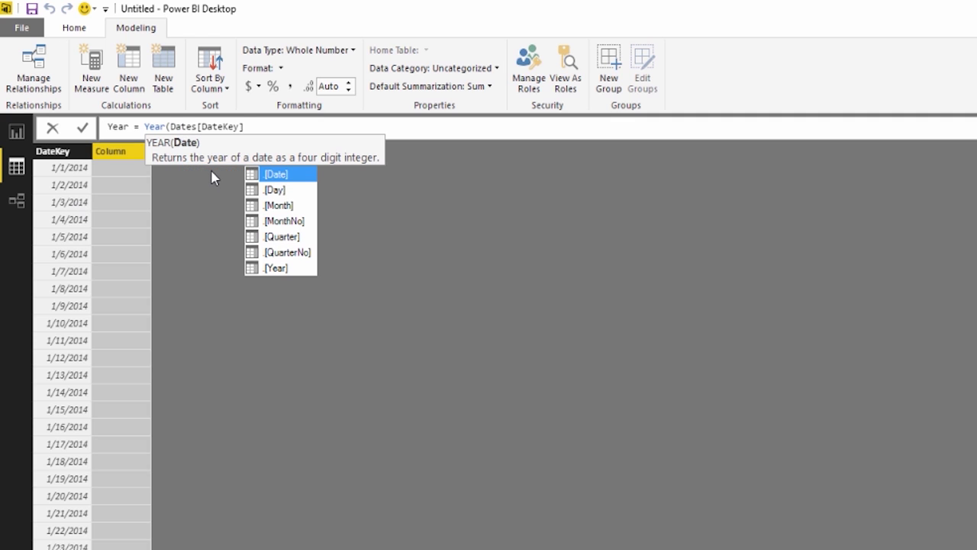
pyautogui.press('Escape')
pyautogui.write(')')
pyautogui.press('Return')
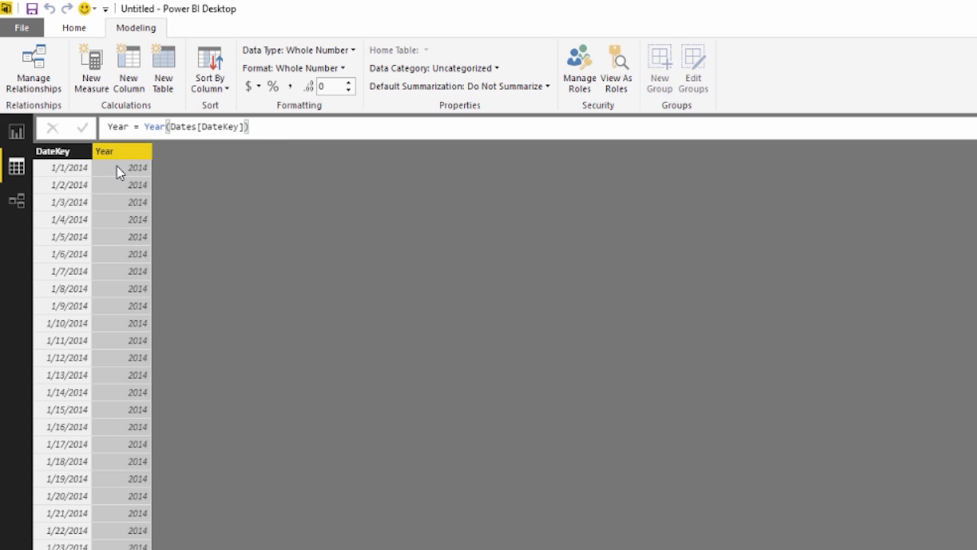
# Step: Add a calculated column to the Dates table with the formula Month = Month(Dates[DateKey])
pyautogui.click(128, 76)
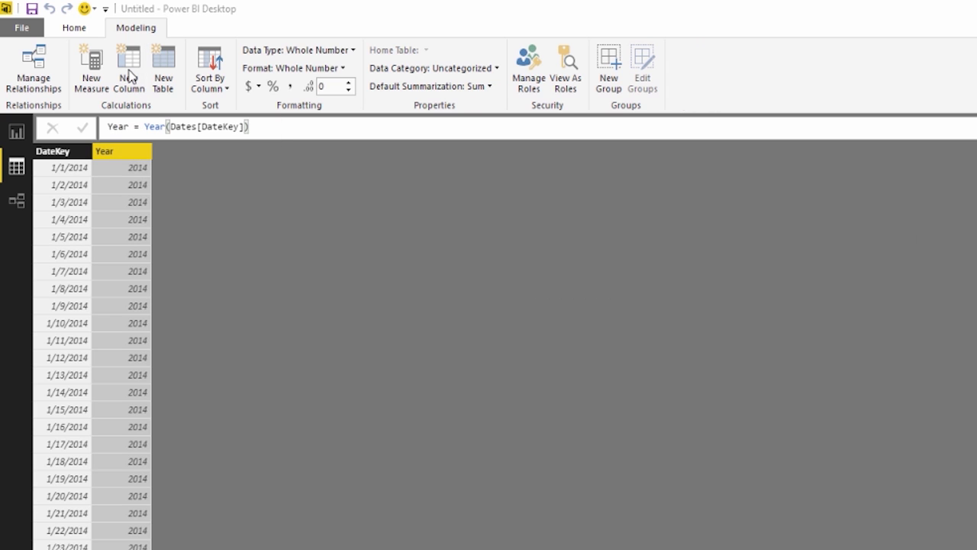
pyautogui.write('Month = Month(')
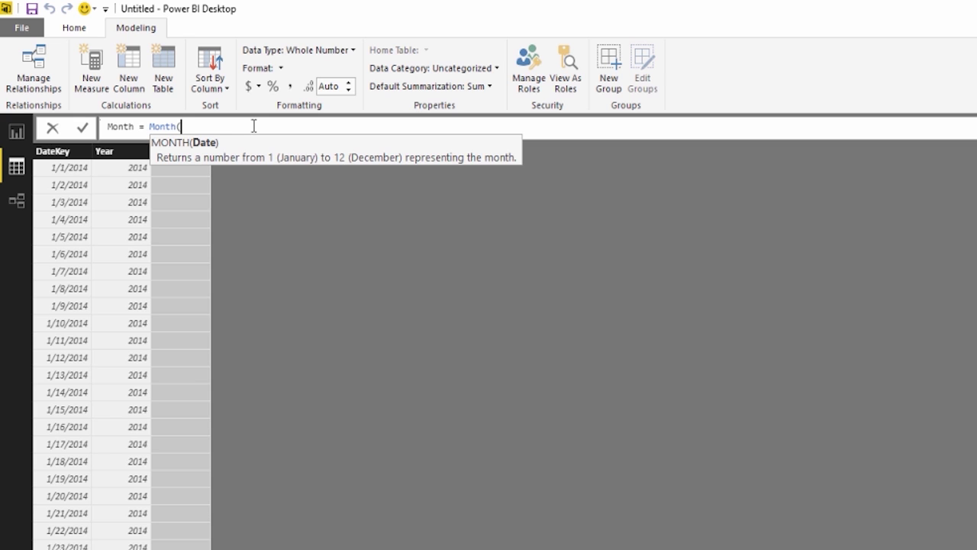
pyautogui.write('Dates')
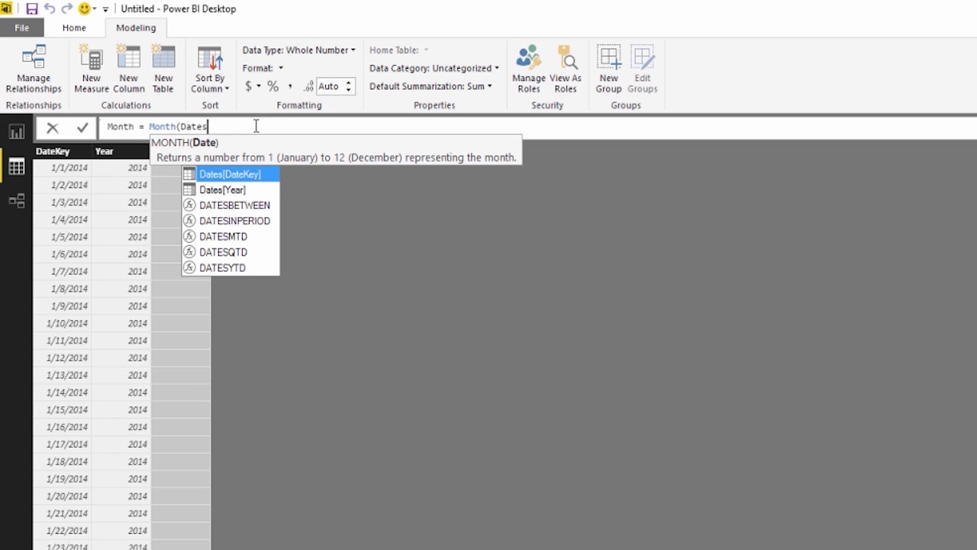
pyautogui.doubleClick(246, 176)
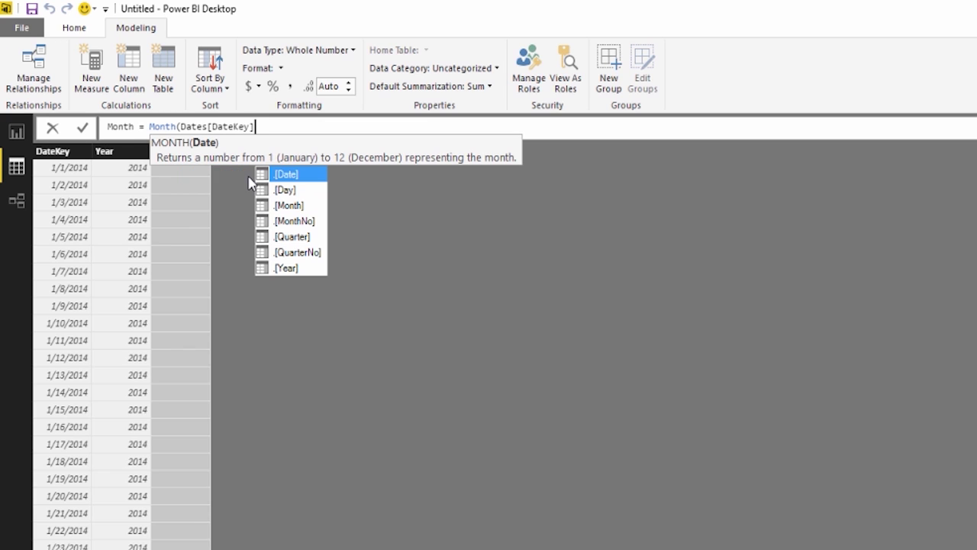
pyautogui.write(')')
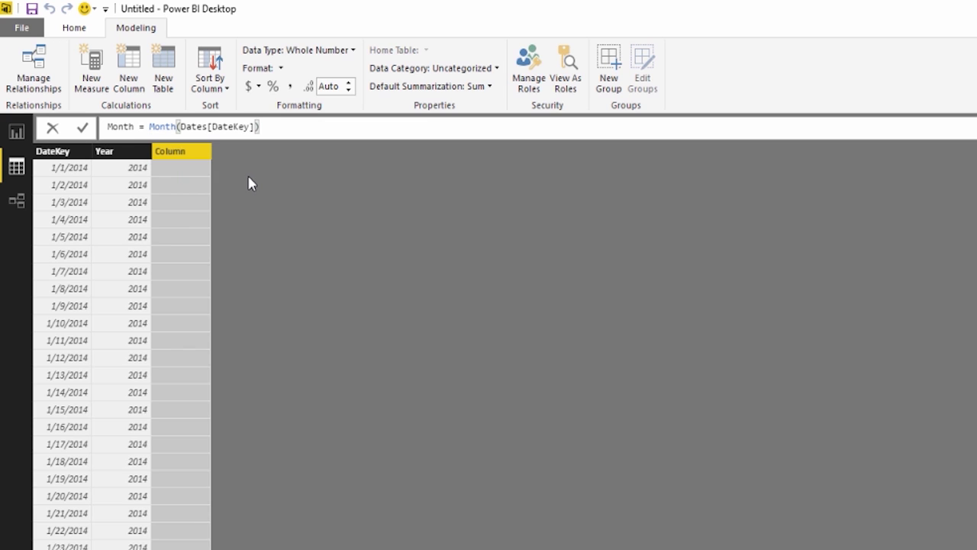
pyautogui.press('Return')
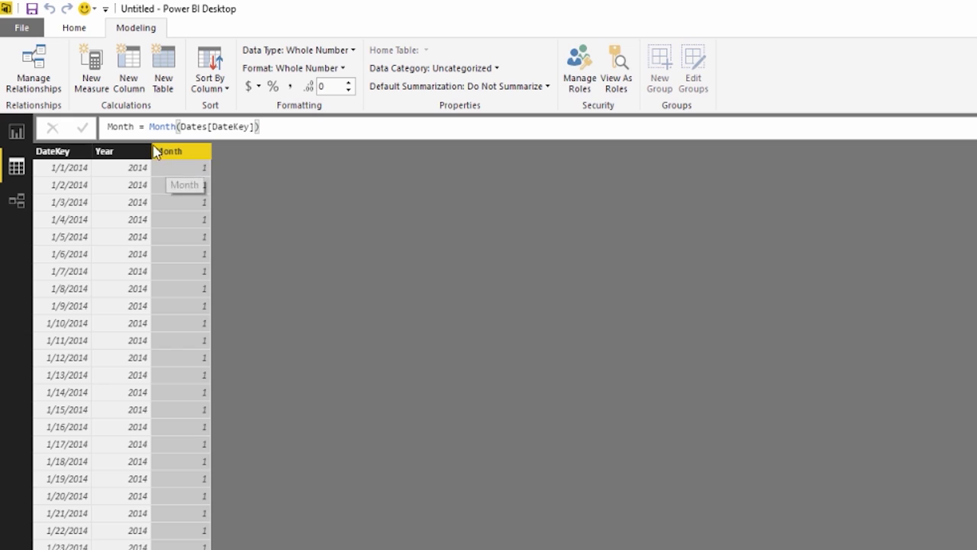
# Step: Rename the Dates table's Month column to MonthNum in its formula
pyautogui.click(135, 126)
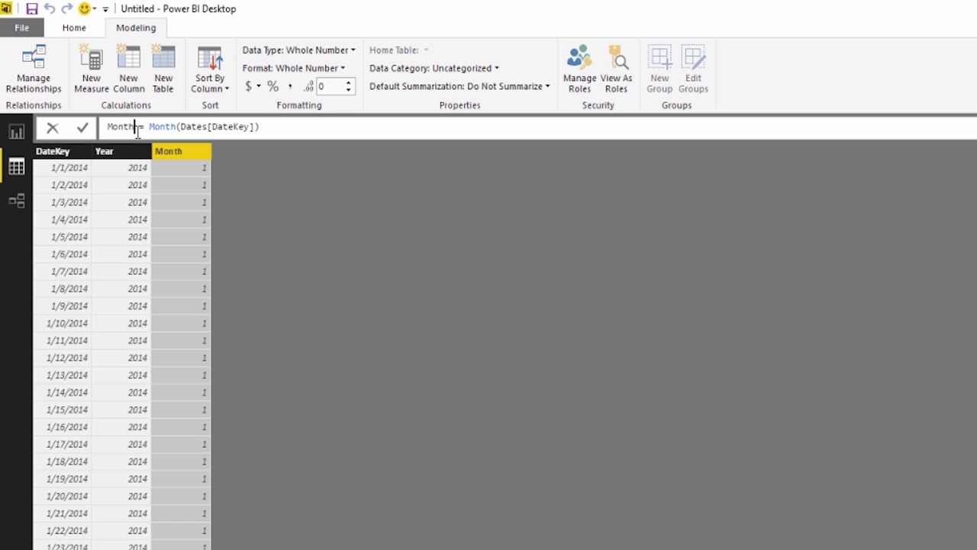
pyautogui.write('Num')
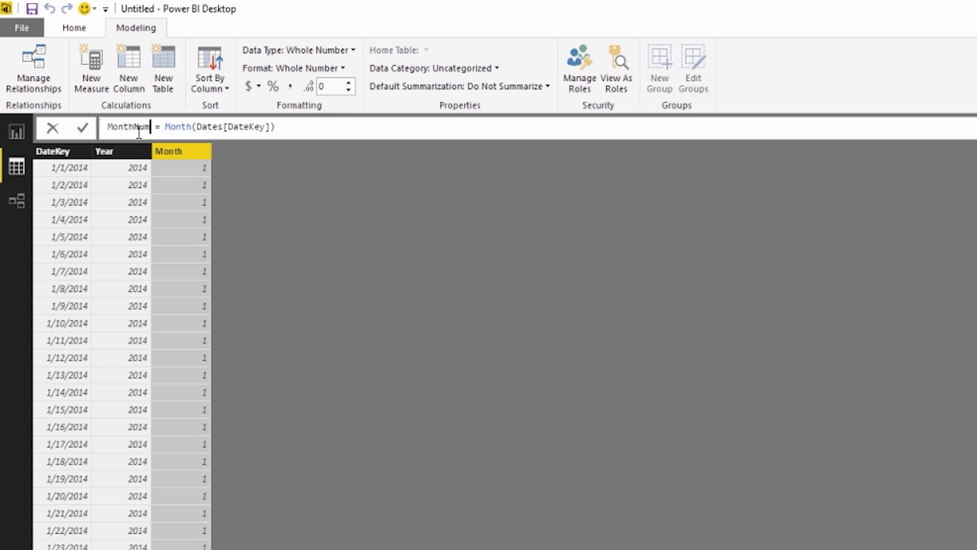
pyautogui.press('Return')
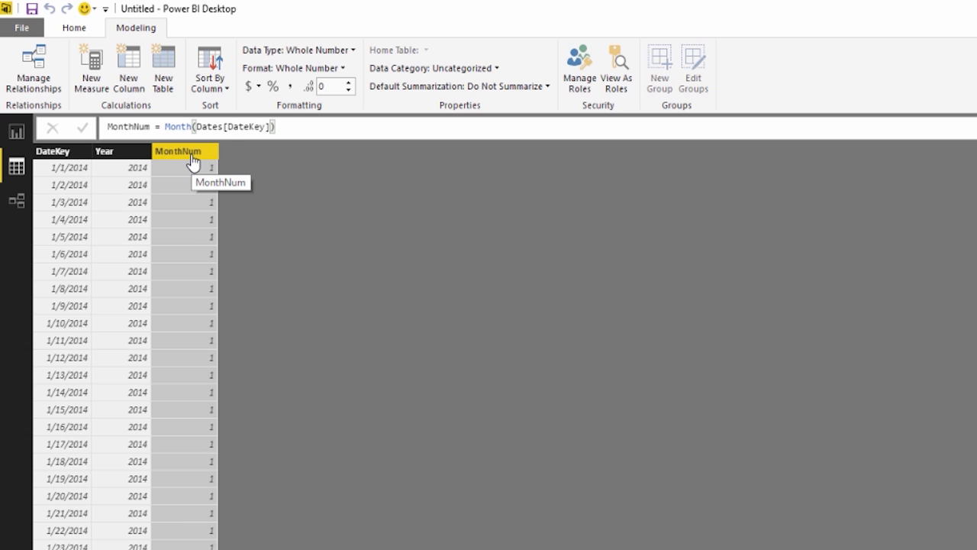
pyautogui.scroll(-8, 201, 191)
pyautogui.scroll(8, 205, 543)
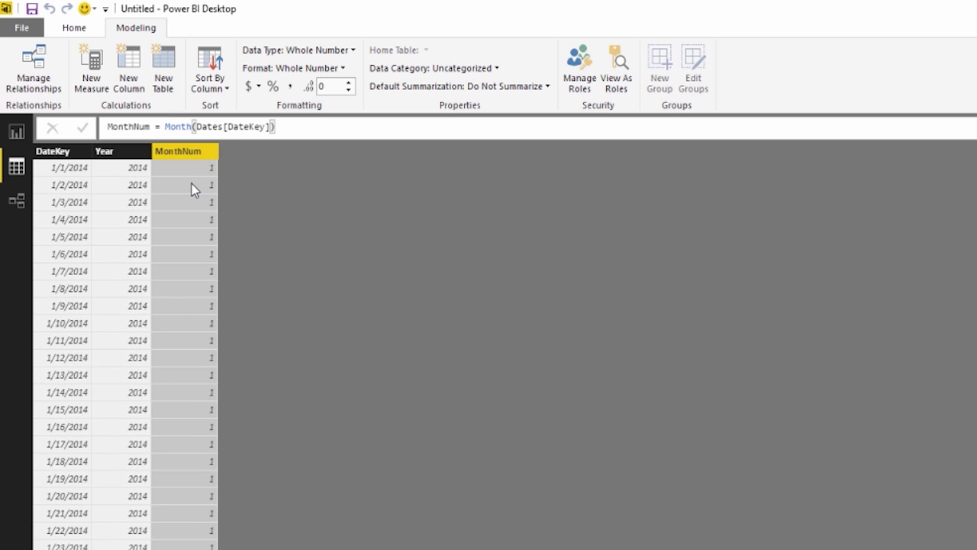
# Step: Add a calculated column to the Dates table with the formula MonthName = Format(Dates[DateKey],"MMMM")
pyautogui.click(138, 67)
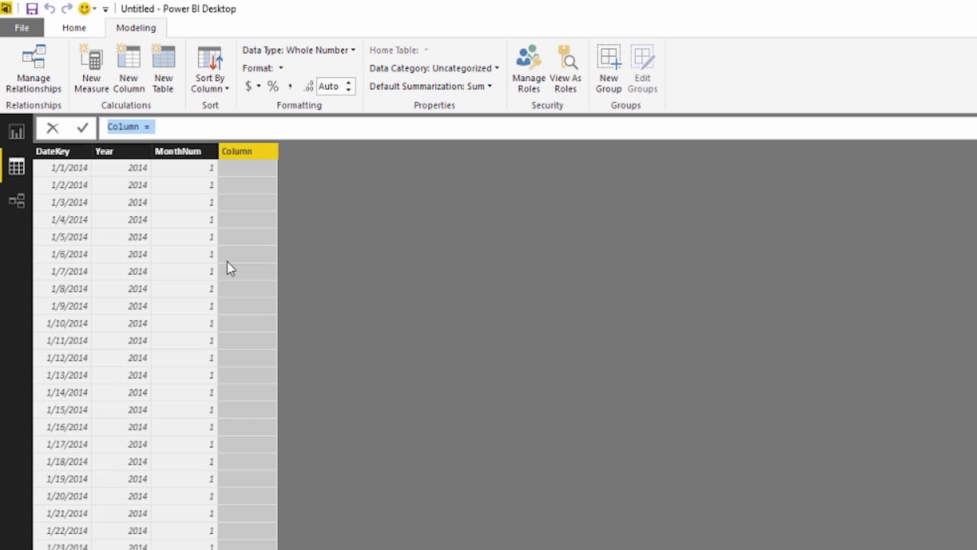
pyautogui.press('BackSpace')
pyautogui.write('MonthName')
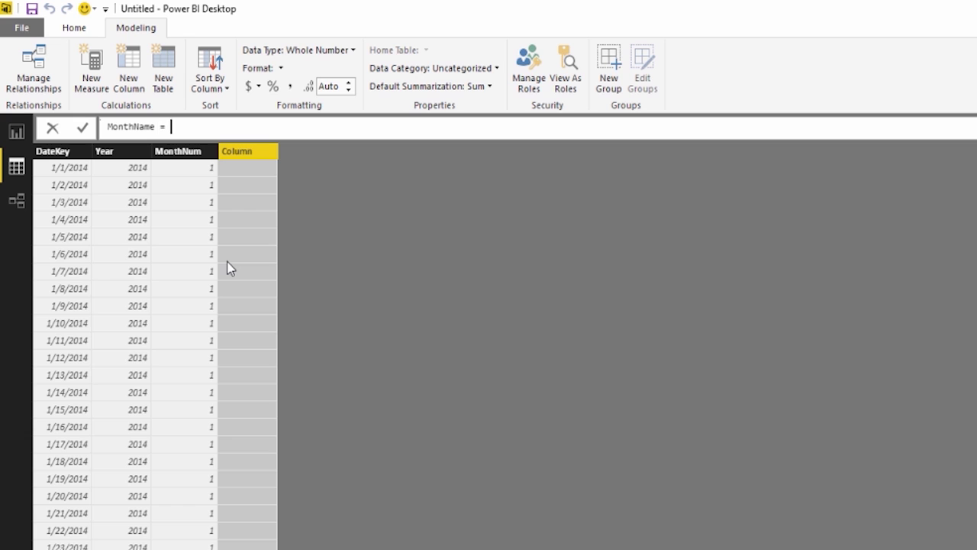
pyautogui.write(' = F')
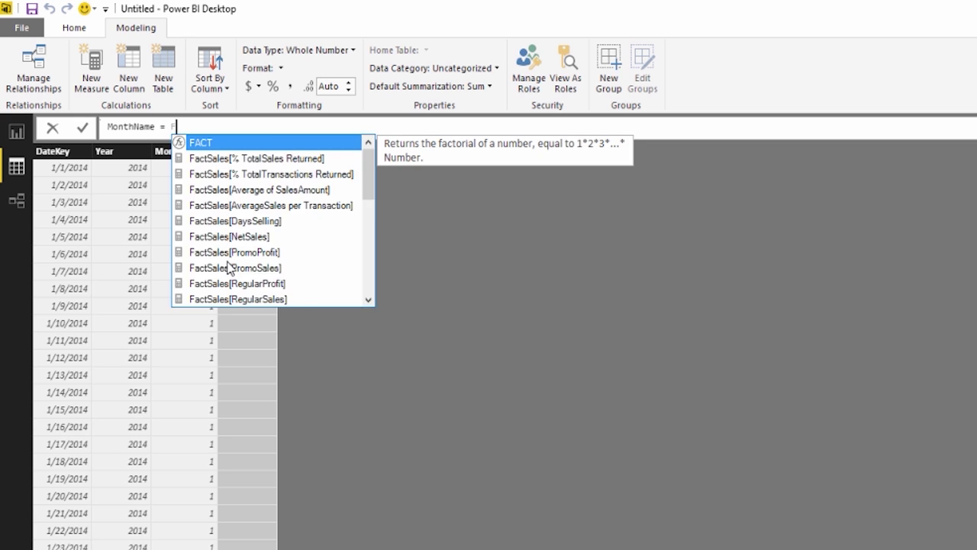
pyautogui.write('ormat(')
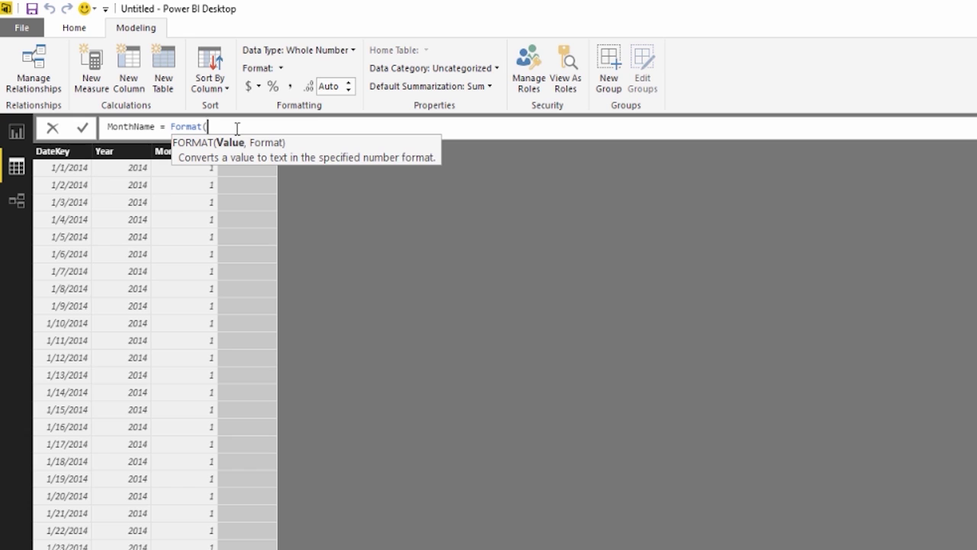
pyautogui.write('Dates')
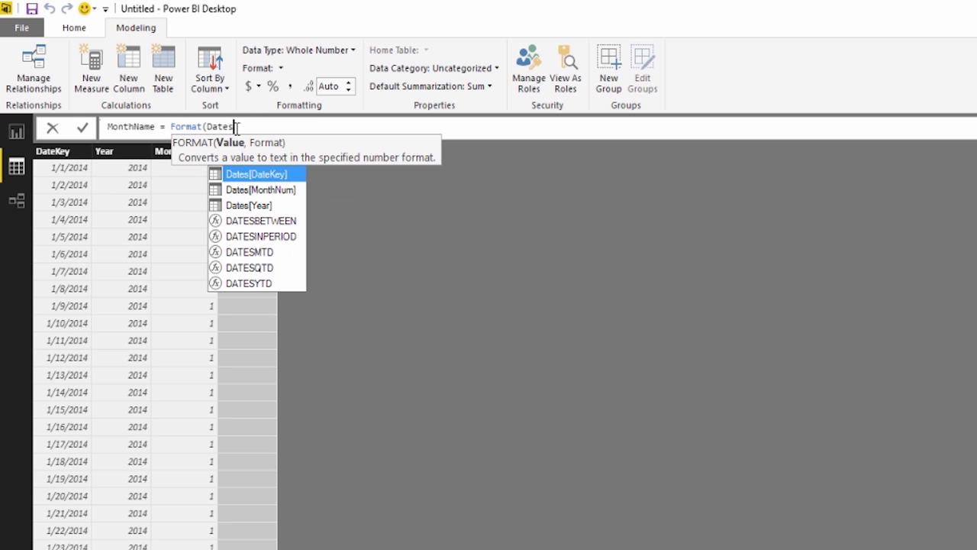
pyautogui.press('Tab')
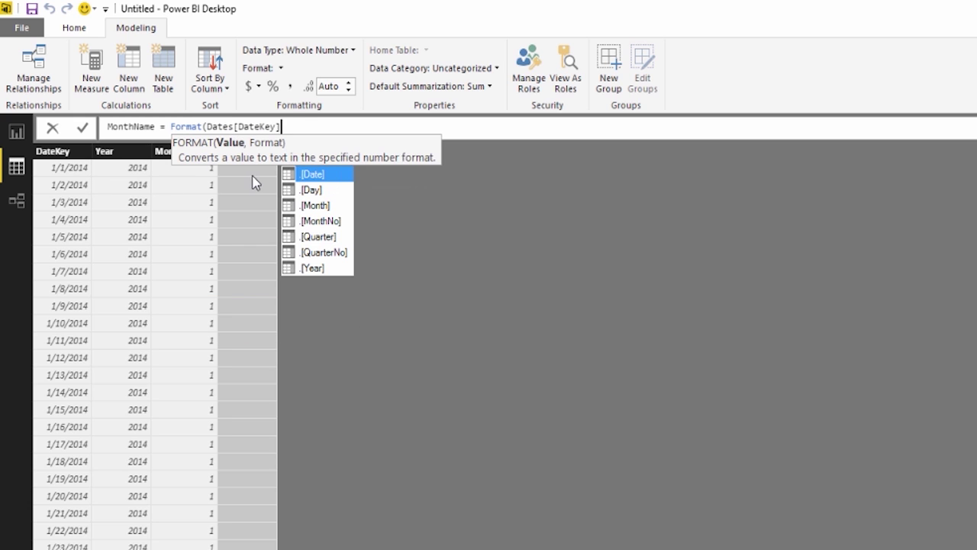
pyautogui.write(',')
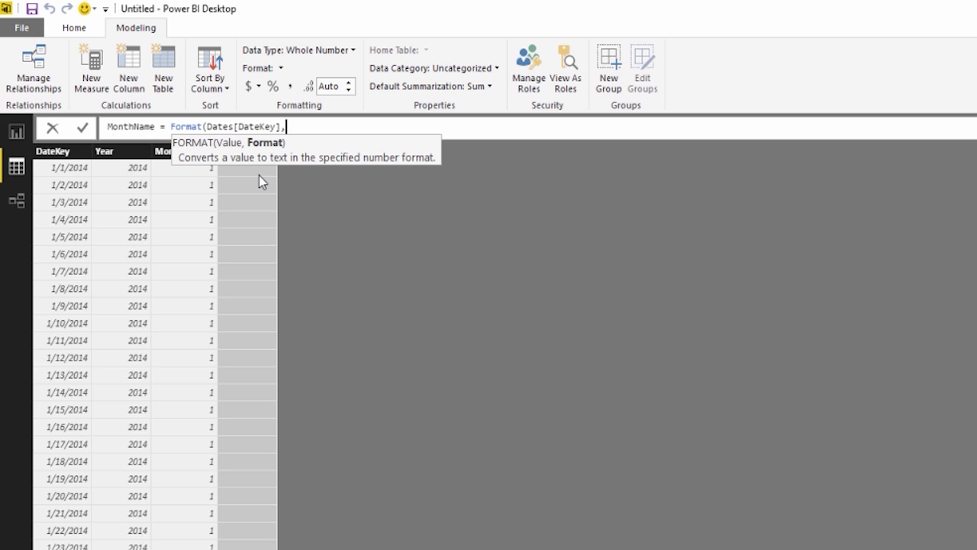
pyautogui.write('"MMMM")')
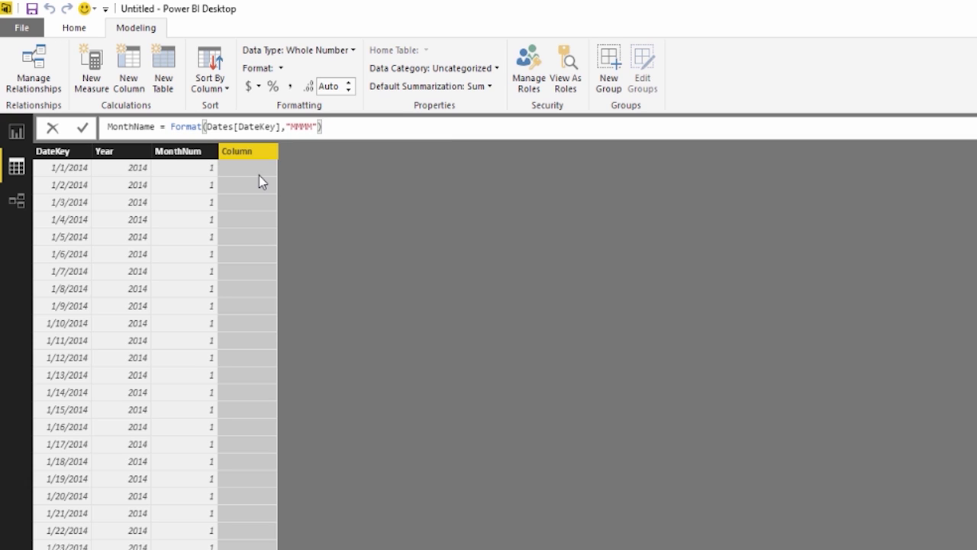
pyautogui.press('Return')
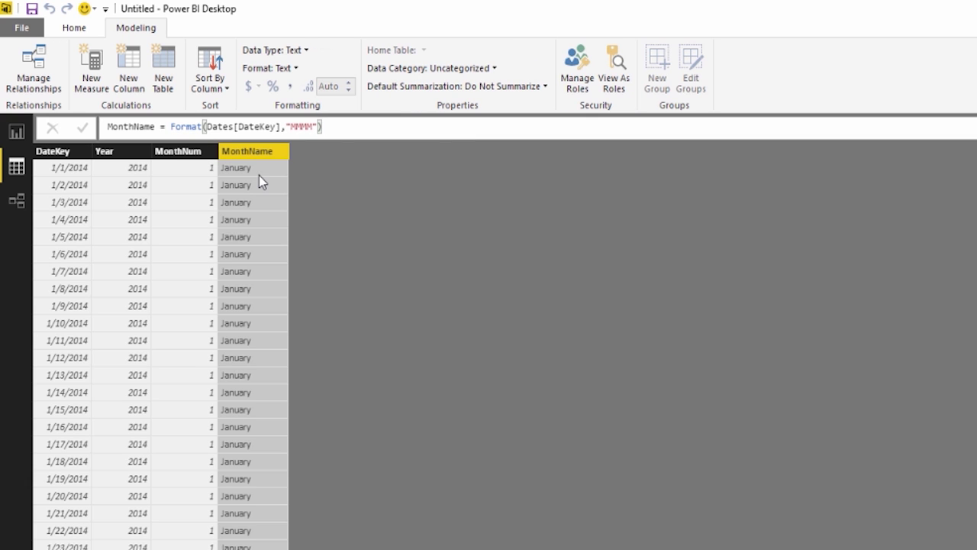
# Step: Reuse the MonthName formula for another calculated column, MonthNameAbr = Format(Dates[DateKey],"MMM")
pyautogui.moveTo(345, 127); pyautogui.dragTo(100, 128)
pyautogui.hotkey('ctrl', 'c')
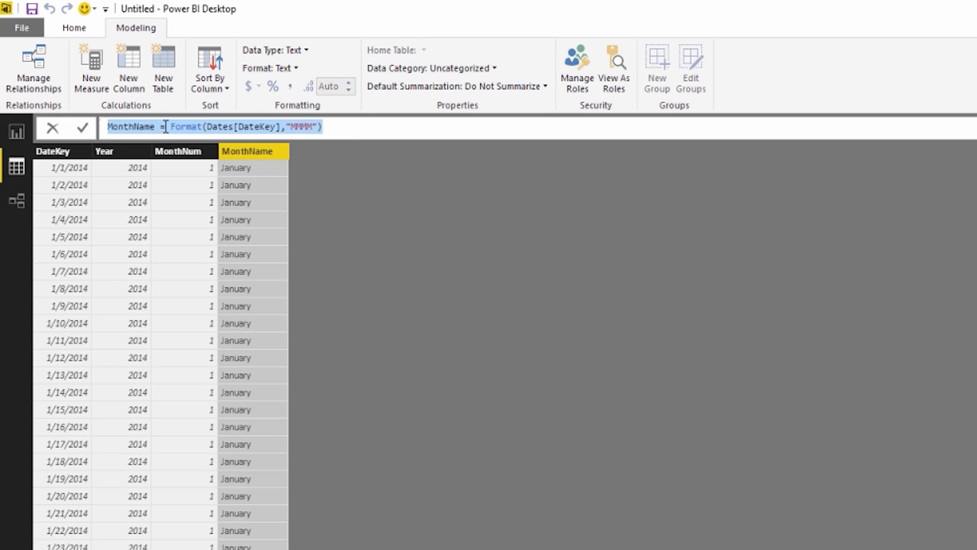
pyautogui.click(246, 188)
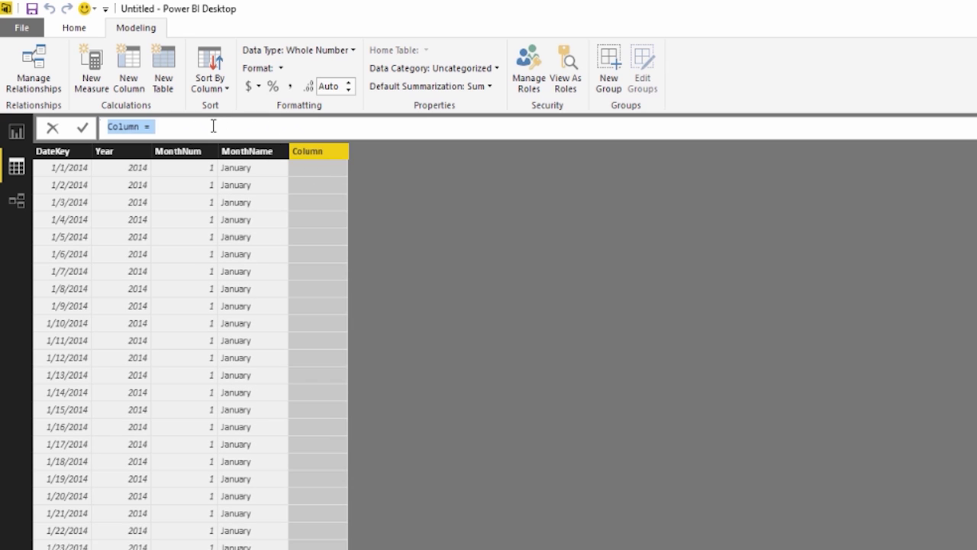
pyautogui.hotkey('ctrl', 'v')
pyautogui.click(145, 127)
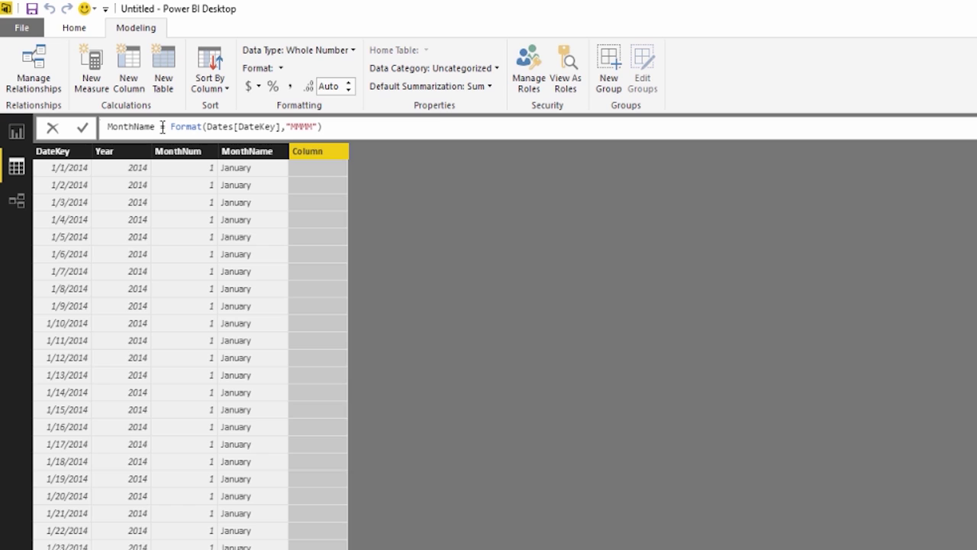
pyautogui.write('Abr')
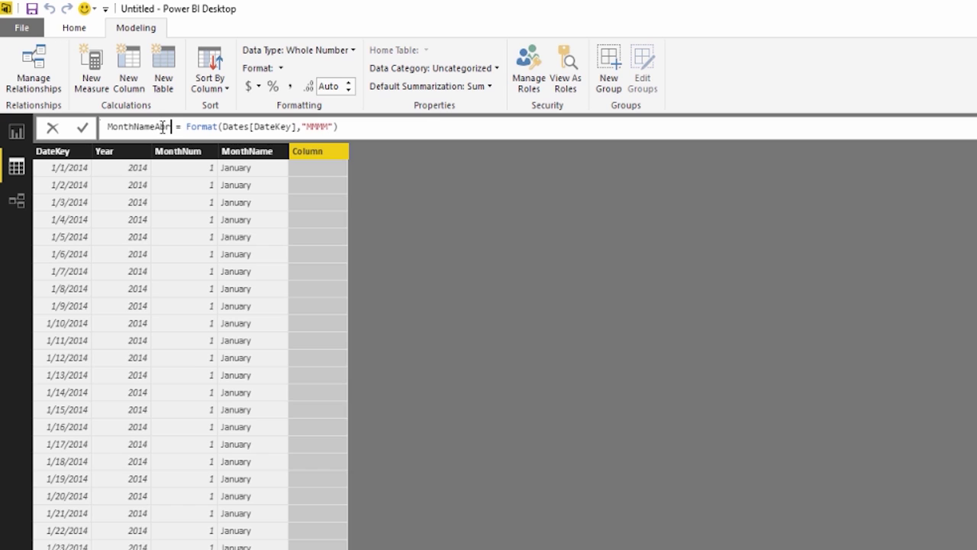
pyautogui.click(326, 128)
pyautogui.press('BackSpace')
pyautogui.press('Return')
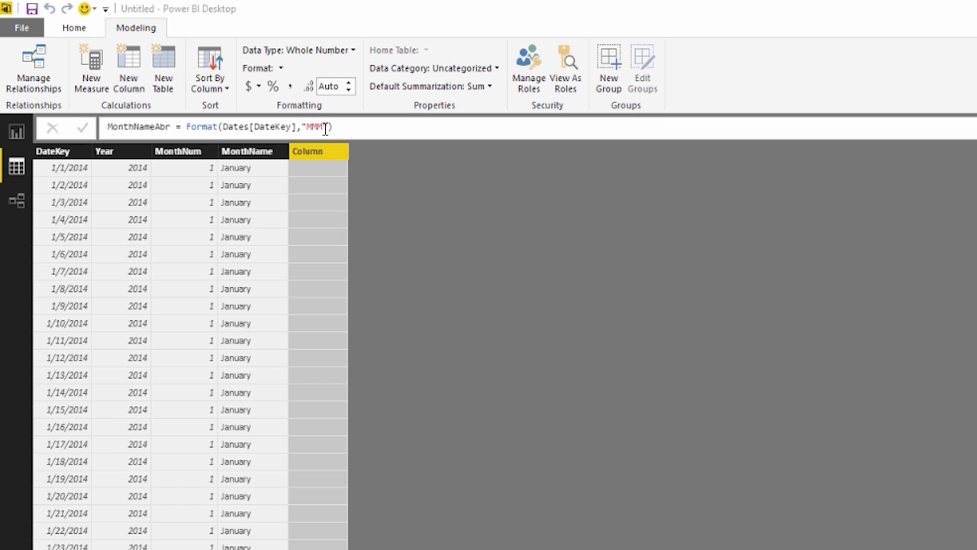
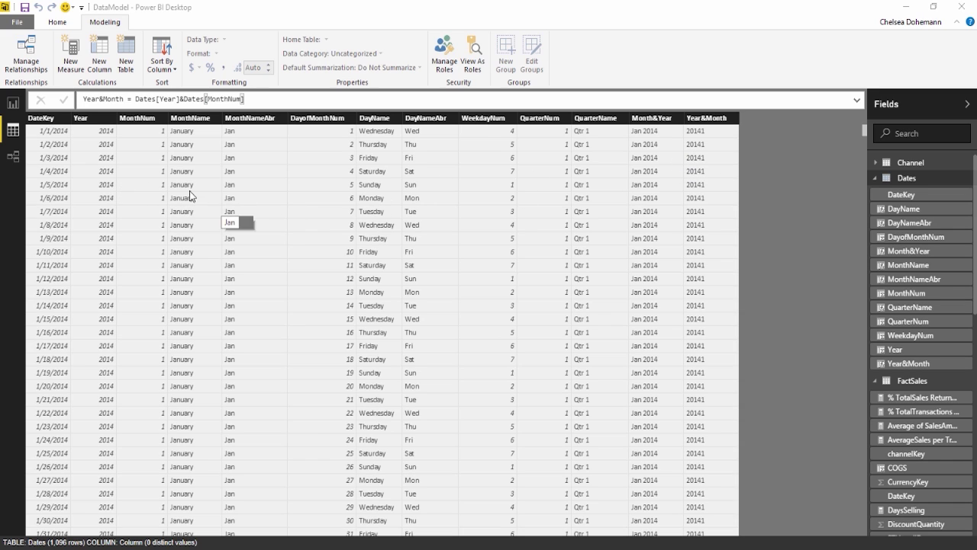
# Step: Create a column chart of FactSales' TotalProfit on the report page and place it below the TotalProfit card
pyautogui.click(13, 102)
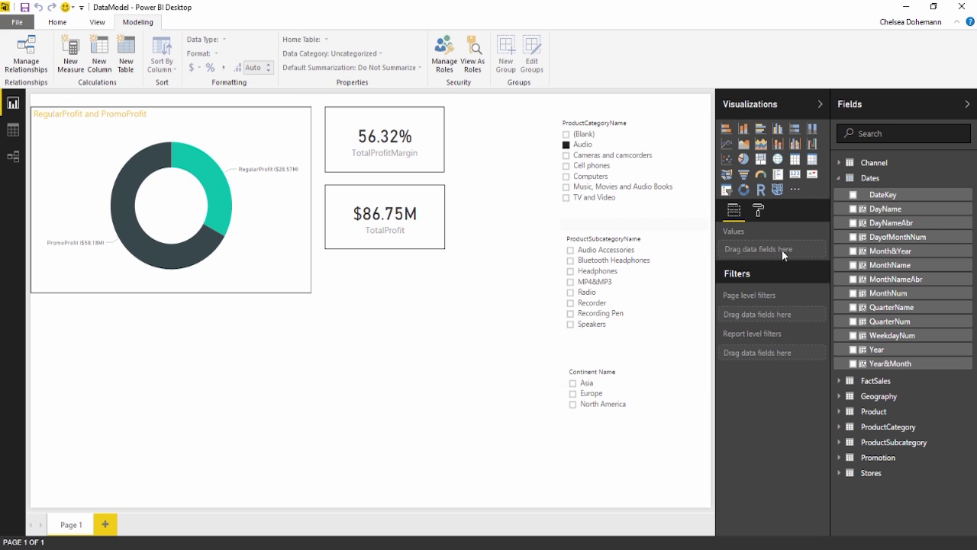
pyautogui.click(841, 382)
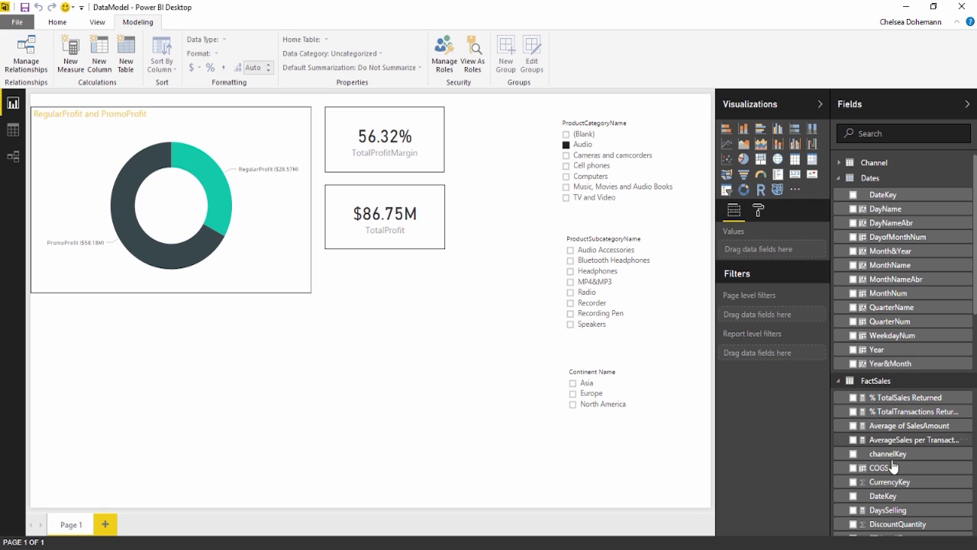
pyautogui.scroll(-10, 889, 481)
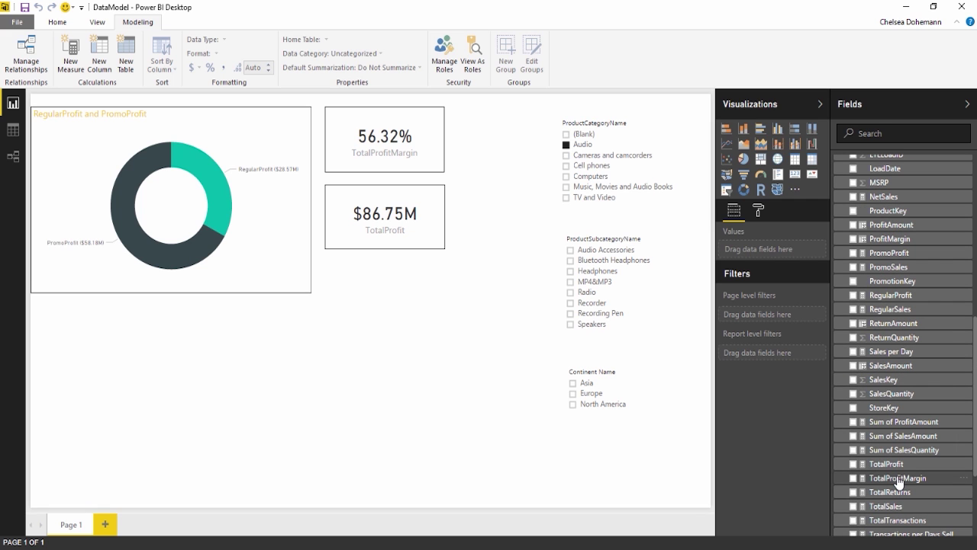
pyautogui.moveTo(887, 464); pyautogui.dragTo(170, 374)
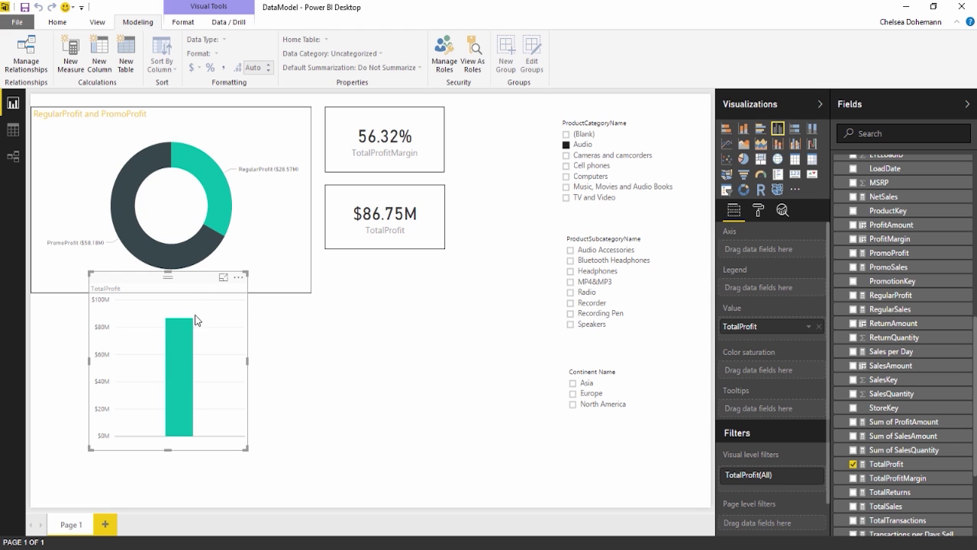
pyautogui.moveTo(206, 281); pyautogui.dragTo(437, 294)
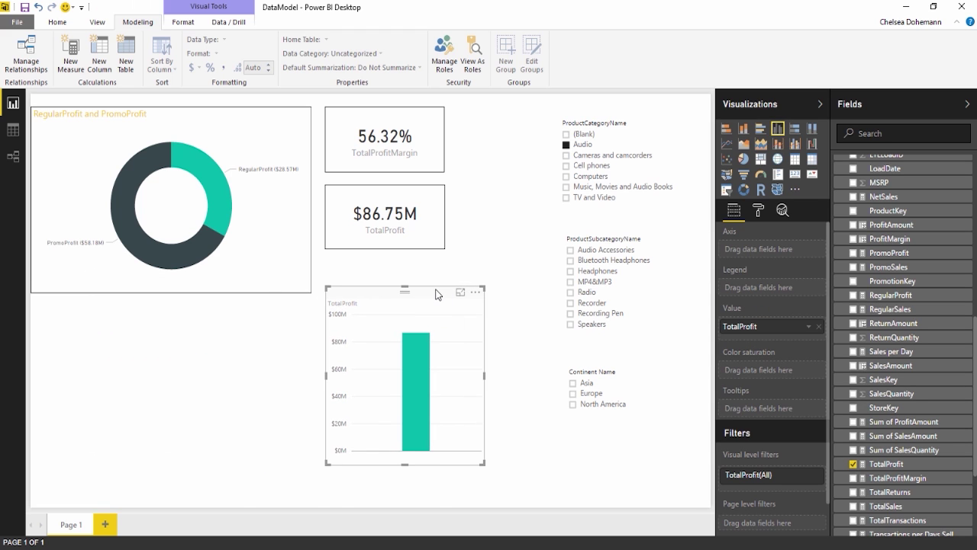
# Step: Try adding the Dates table's Year field to the TotalProfit column chart
pyautogui.scroll(5, 891, 420)
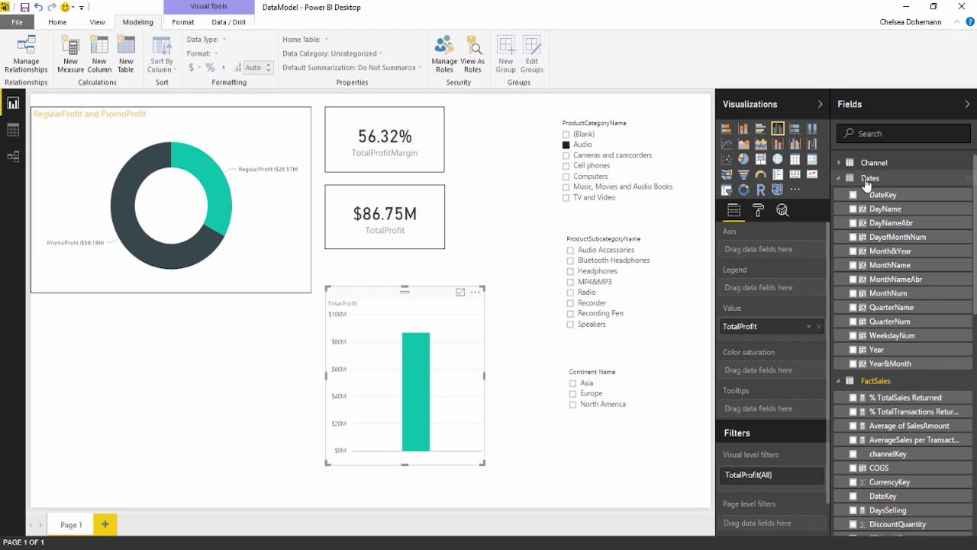
pyautogui.moveTo(893, 355); pyautogui.dragTo(425, 355)
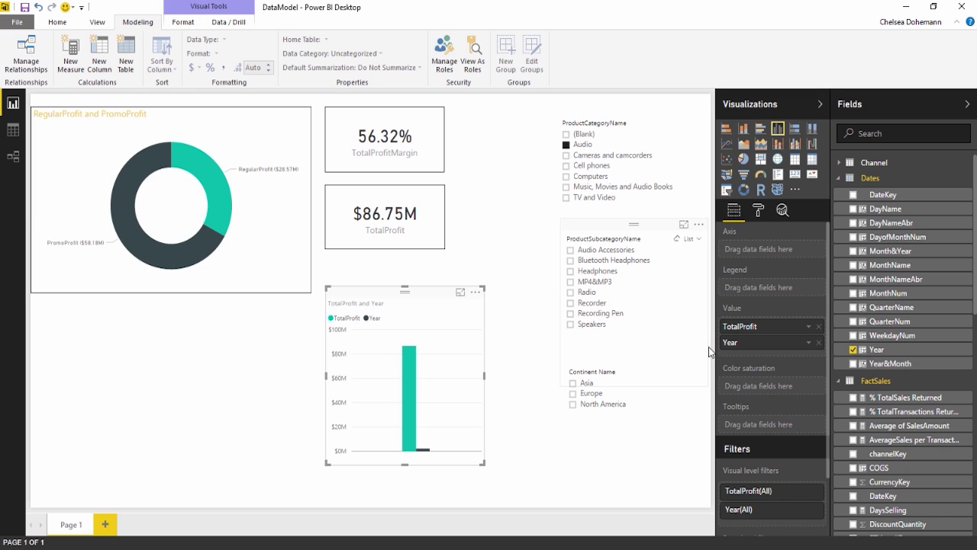
pyautogui.click(818, 342)
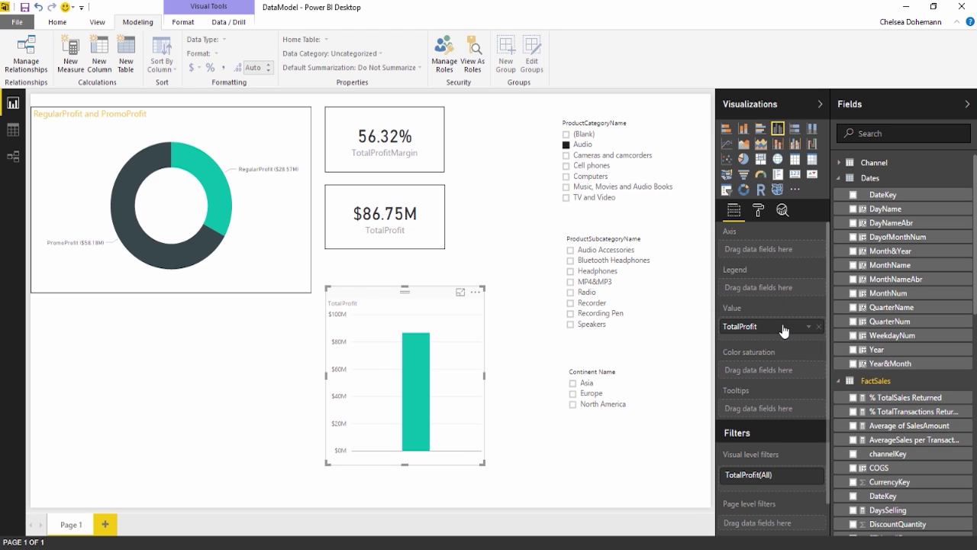
# Step: Set the default summarization of the Dates table's Year field to Do Not Summarize and add it to the TotalProfit chart's axis
pyautogui.click(878, 350)
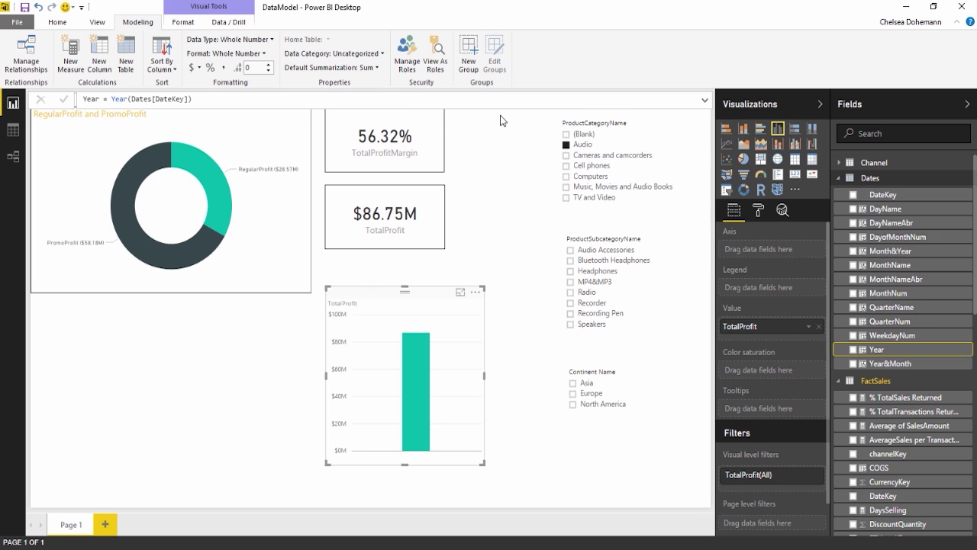
pyautogui.click(377, 68)
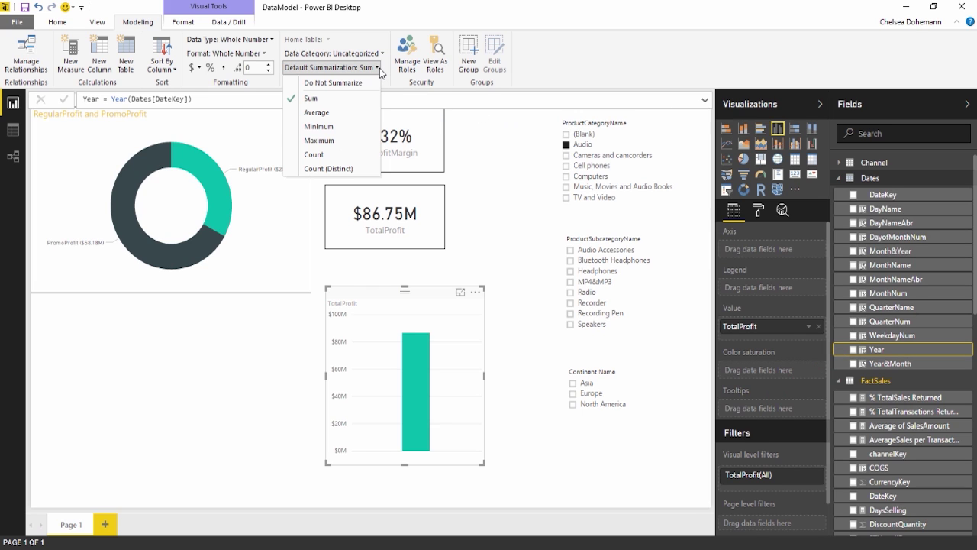
pyautogui.click(344, 84)
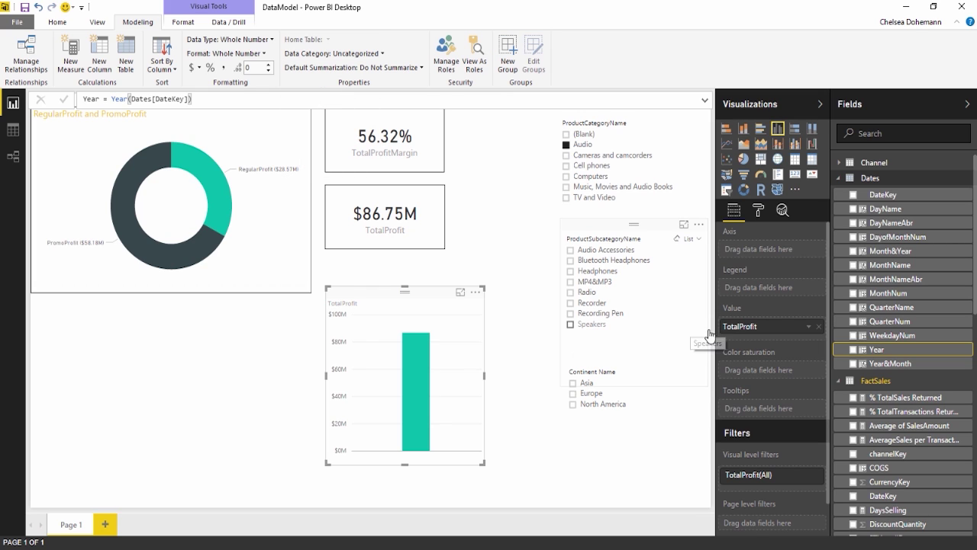
pyautogui.moveTo(902, 353); pyautogui.dragTo(424, 360)
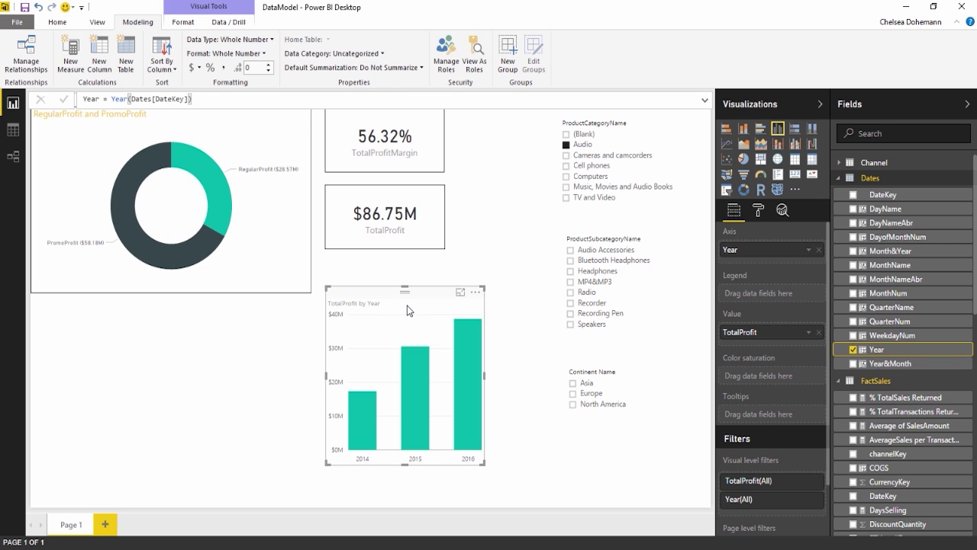
# Step: Duplicate the TotalProfit by Year chart, widening the copy beneath the donut chart and aligning the original beside it
pyautogui.moveTo(420, 294); pyautogui.dragTo(483, 270)
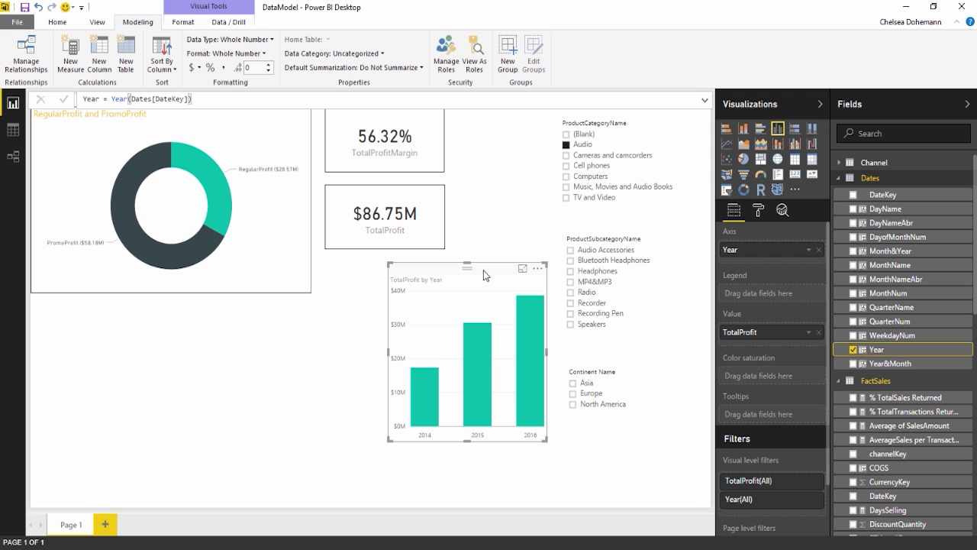
pyautogui.moveTo(483, 270); pyautogui.dragTo(130, 317)
pyautogui.moveTo(190, 392); pyautogui.dragTo(365, 399)
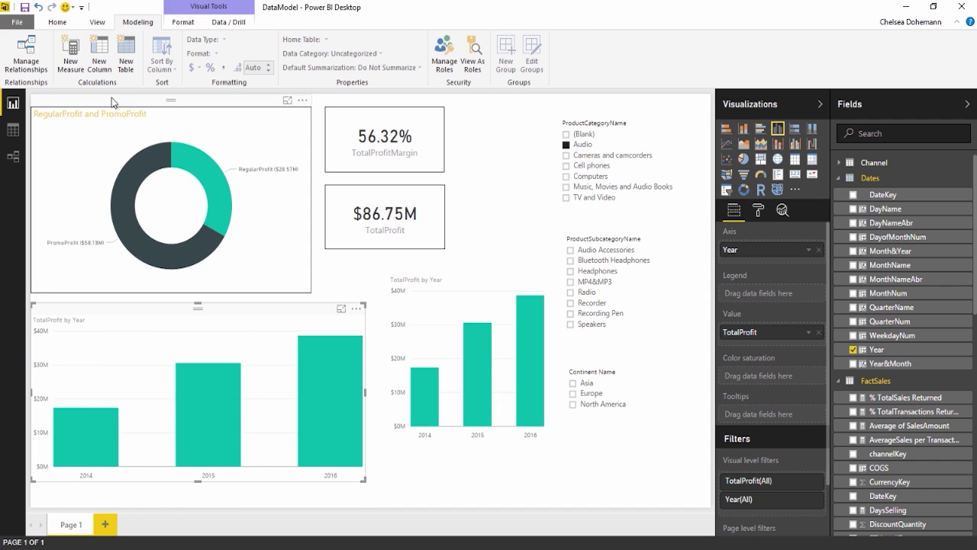
pyautogui.click(57, 21)
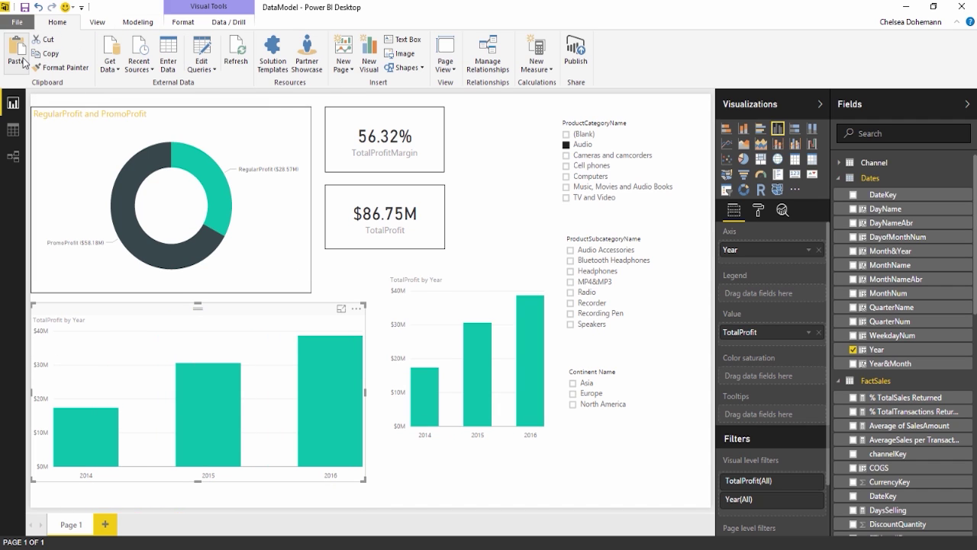
pyautogui.moveTo(448, 274); pyautogui.dragTo(444, 309)
# Step: Replace Year with the Dates table's MonthName on the axis of the widened chart copy
pyautogui.click(281, 314)
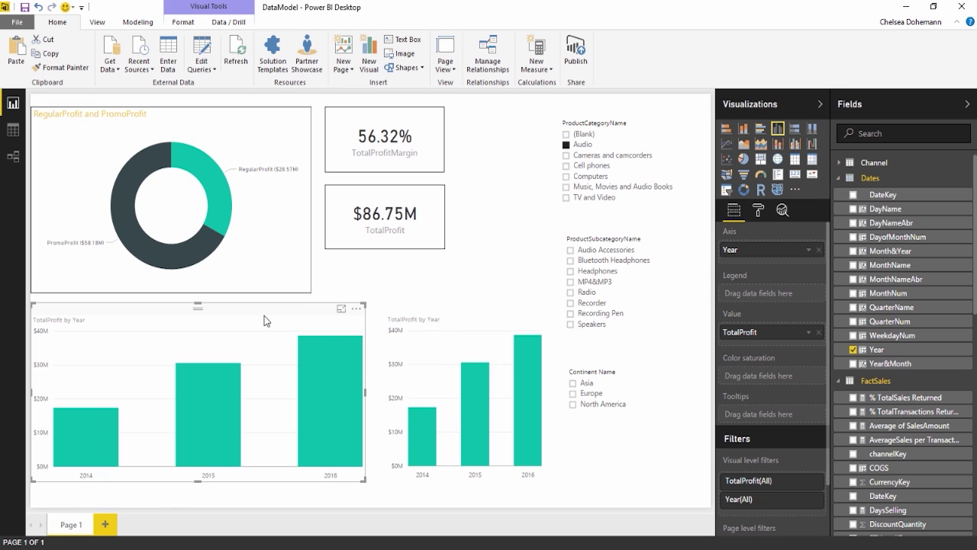
pyautogui.click(819, 250)
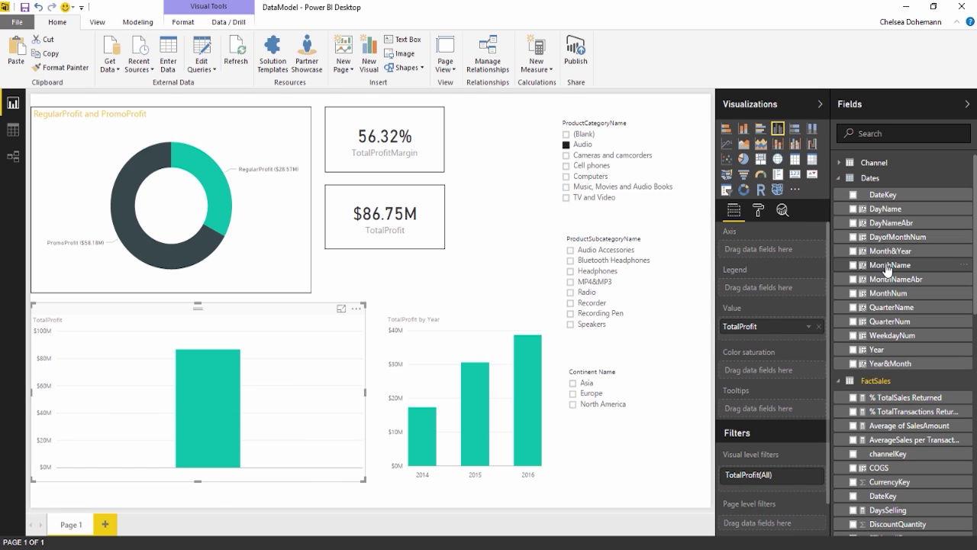
pyautogui.moveTo(892, 266); pyautogui.dragTo(781, 254)
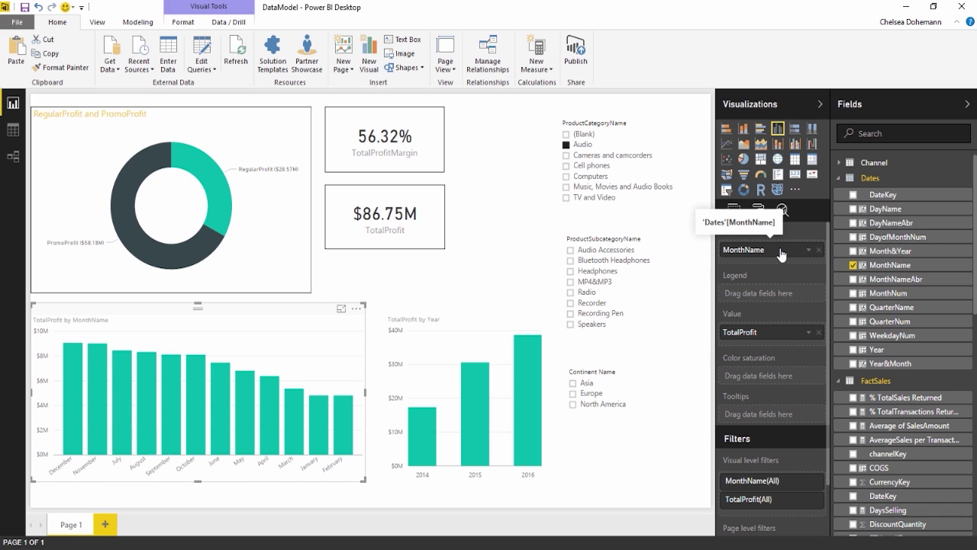
pyautogui.click(885, 264)
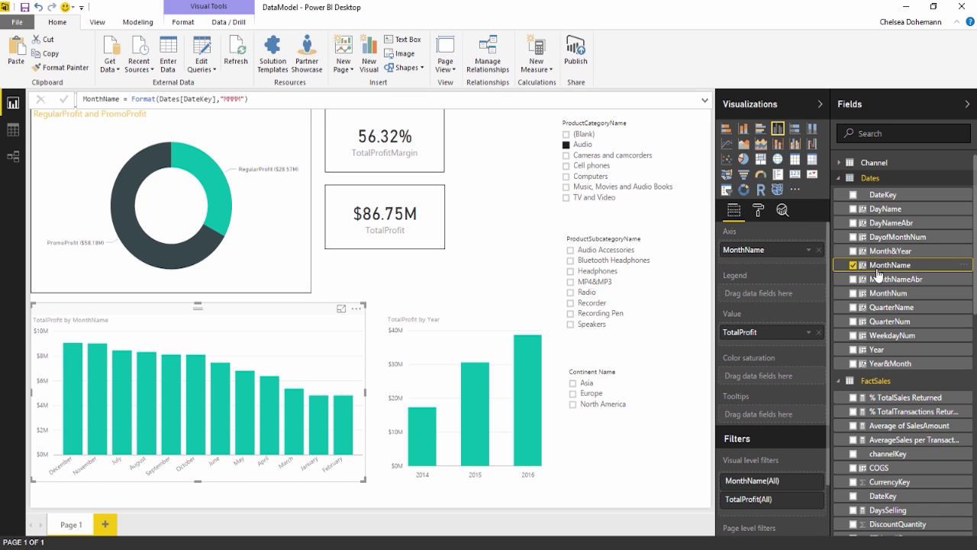
pyautogui.click(853, 266)
pyautogui.moveTo(889, 267); pyautogui.dragTo(230, 391)
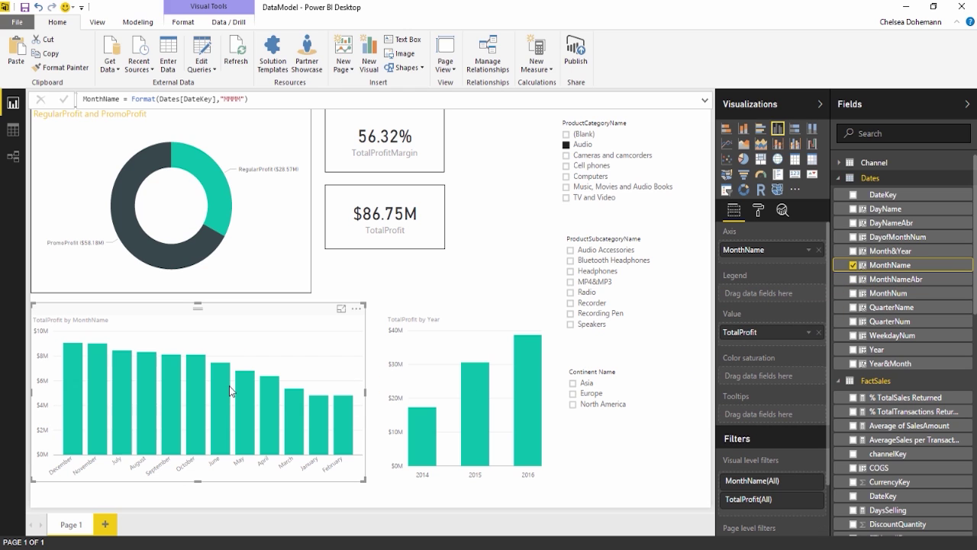
# Step: Sort the TotalProfit by MonthName chart by MonthName in ascending order
pyautogui.moveTo(104, 383)
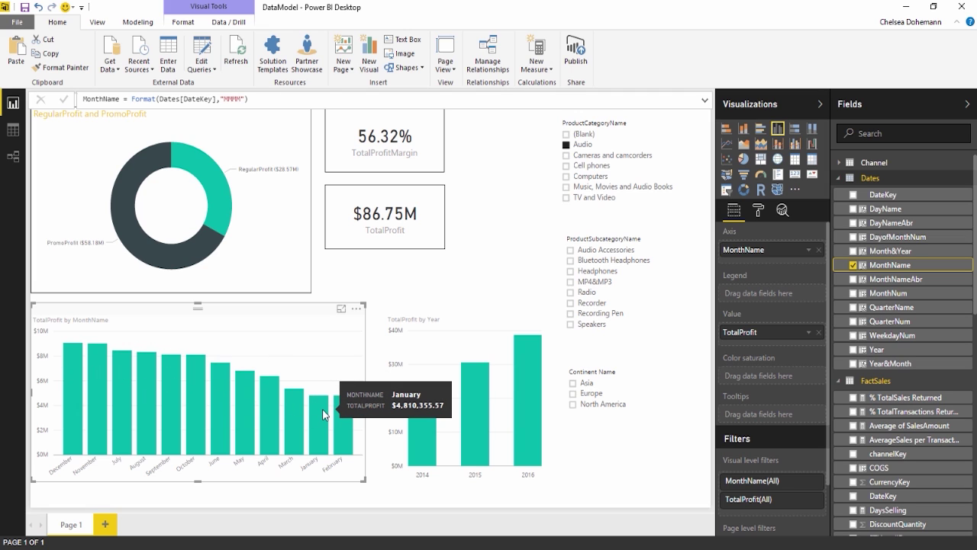
pyautogui.click(357, 309)
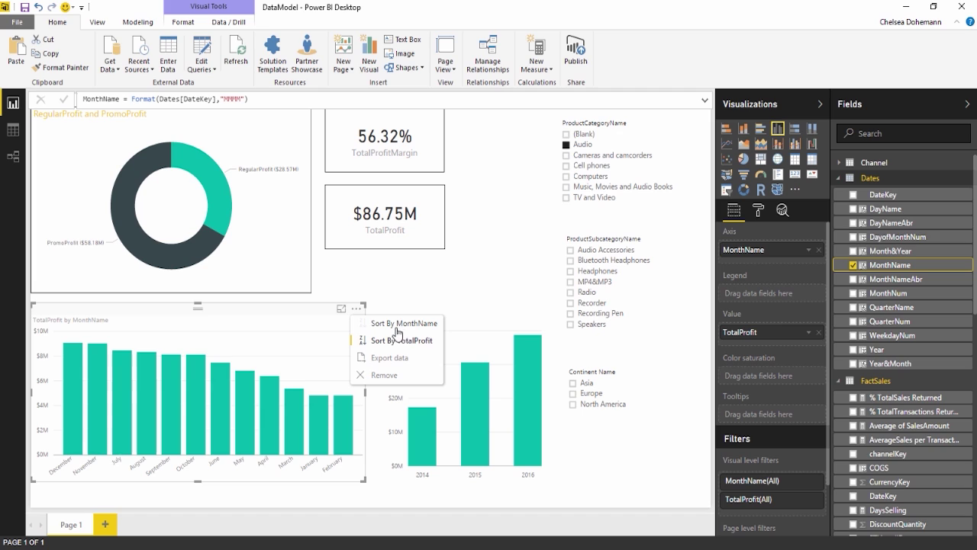
pyautogui.click(416, 327)
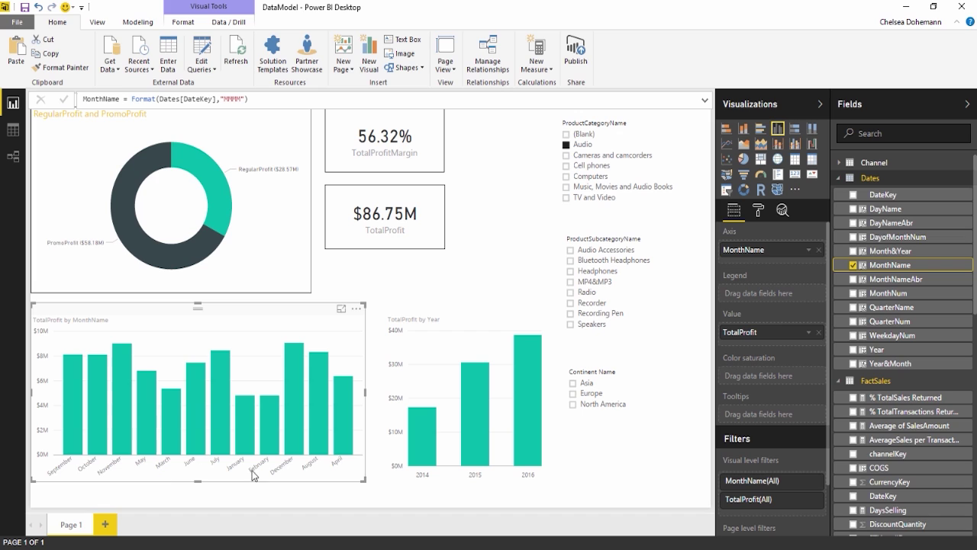
pyautogui.click(356, 309)
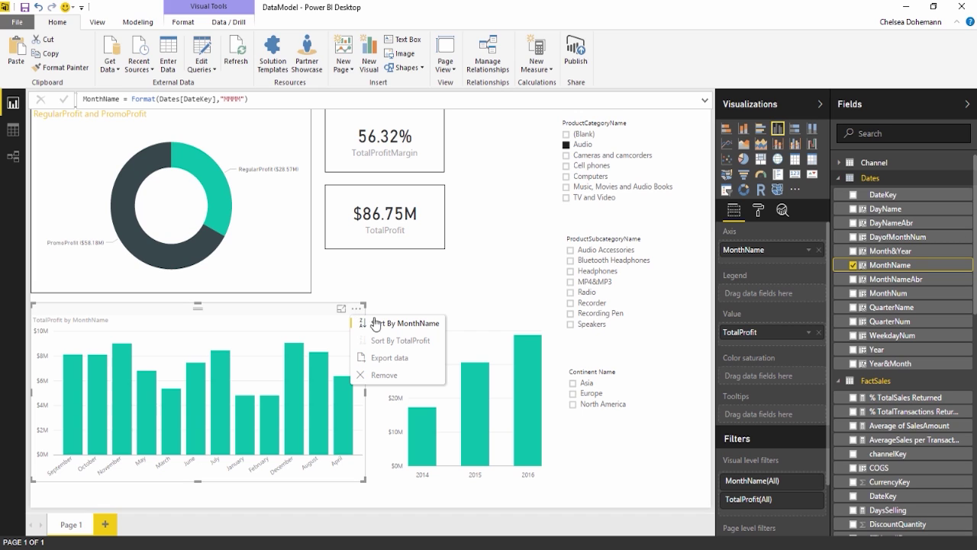
pyautogui.click(382, 323)
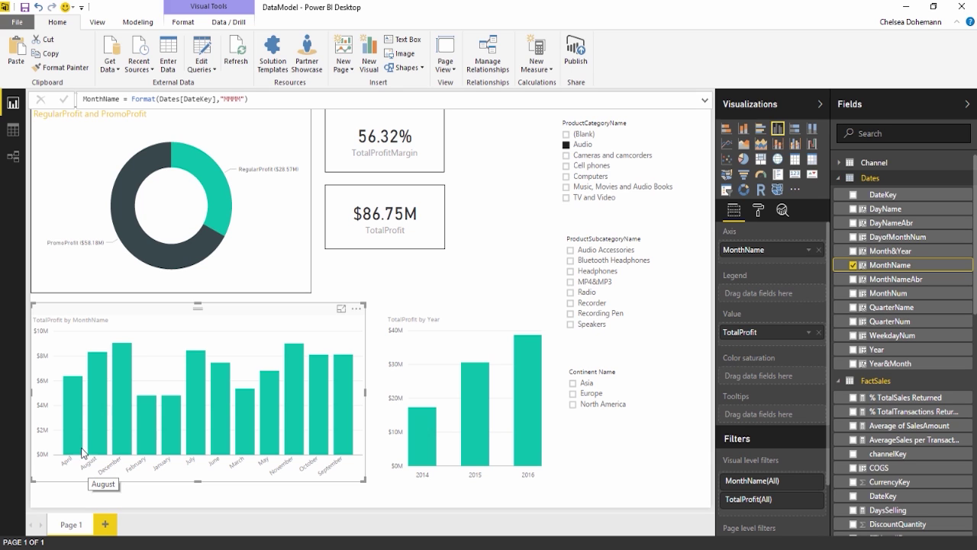
# Step: Set the Dates table's MonthName column to sort by the MonthNum column
pyautogui.click(13, 131)
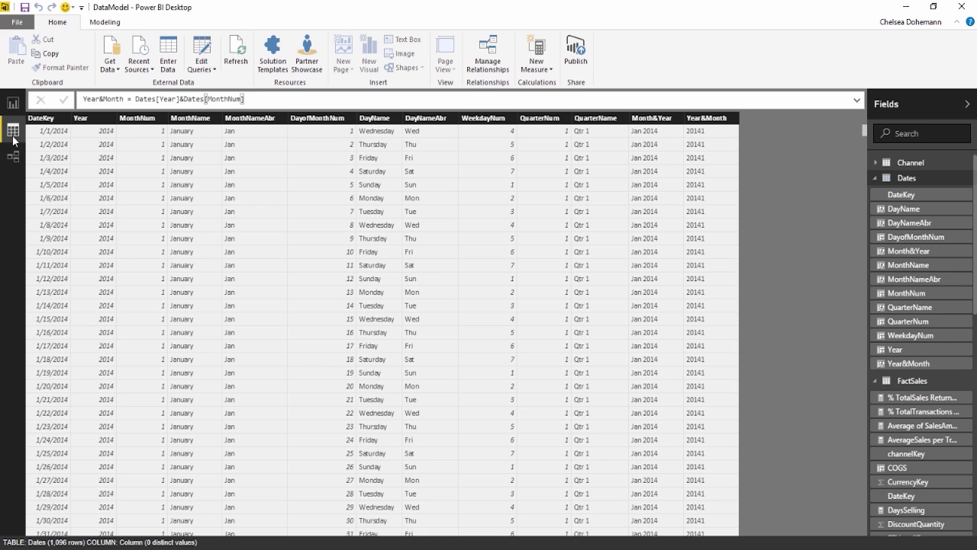
pyautogui.click(916, 177)
pyautogui.click(917, 178)
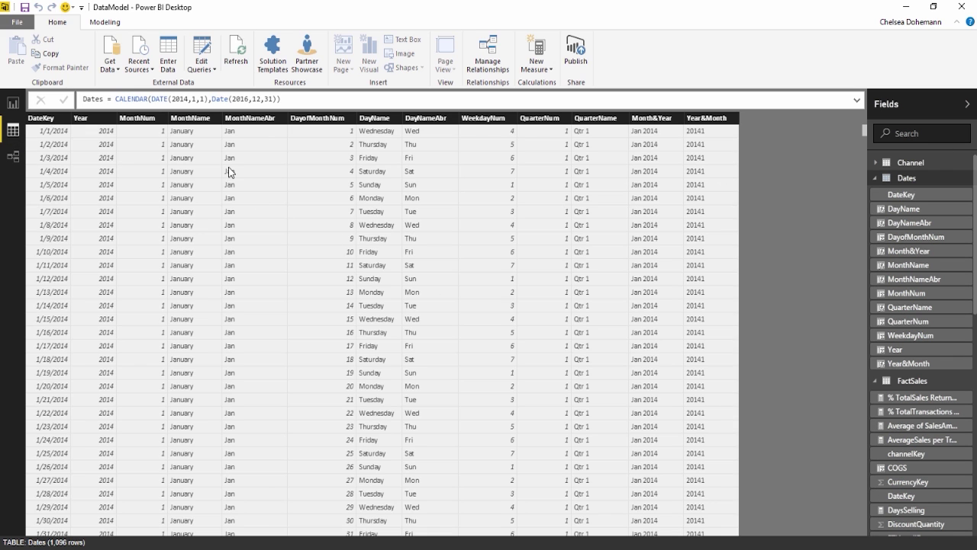
pyautogui.click(192, 121)
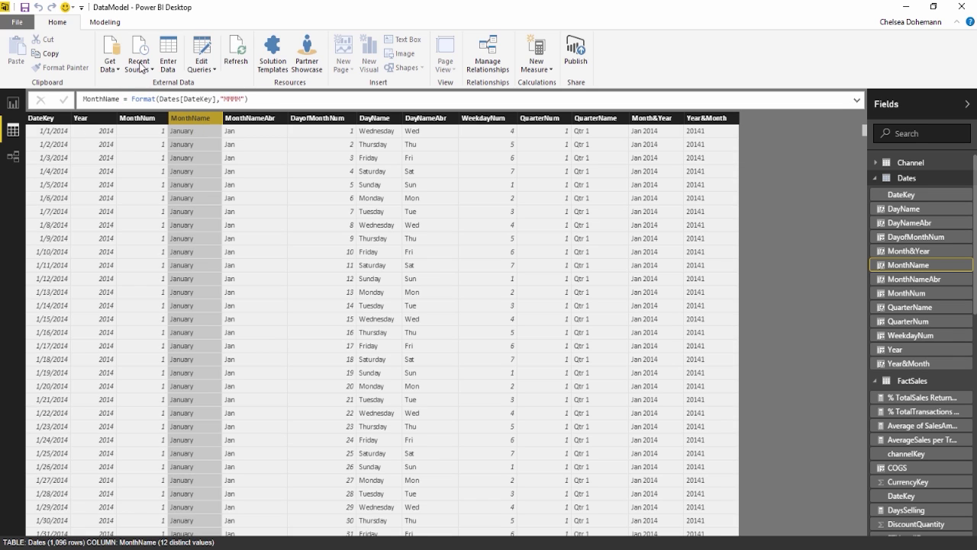
pyautogui.click(107, 24)
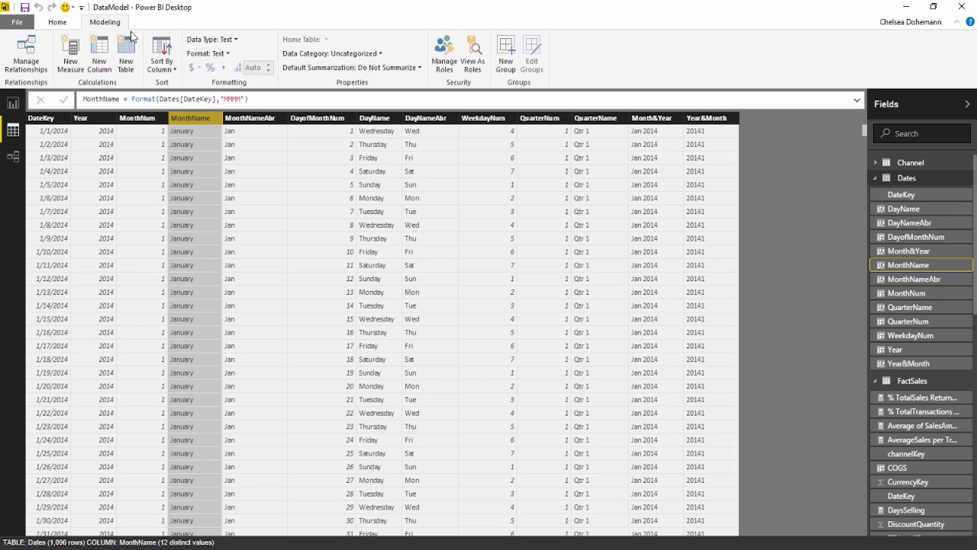
pyautogui.click(166, 70)
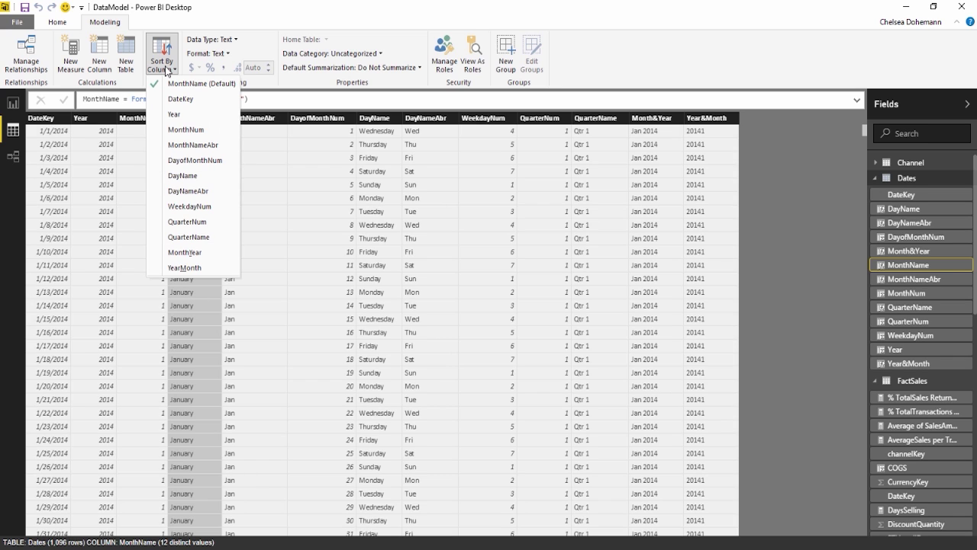
pyautogui.click(185, 130)
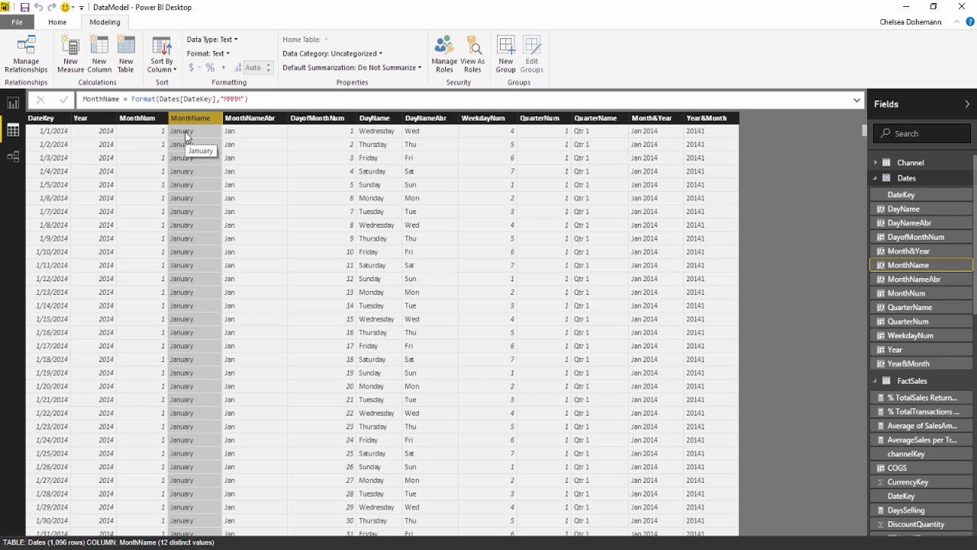
# Step: Check the month order in the TotalProfit by MonthName chart on the report page and delete that chart
pyautogui.click(13, 103)
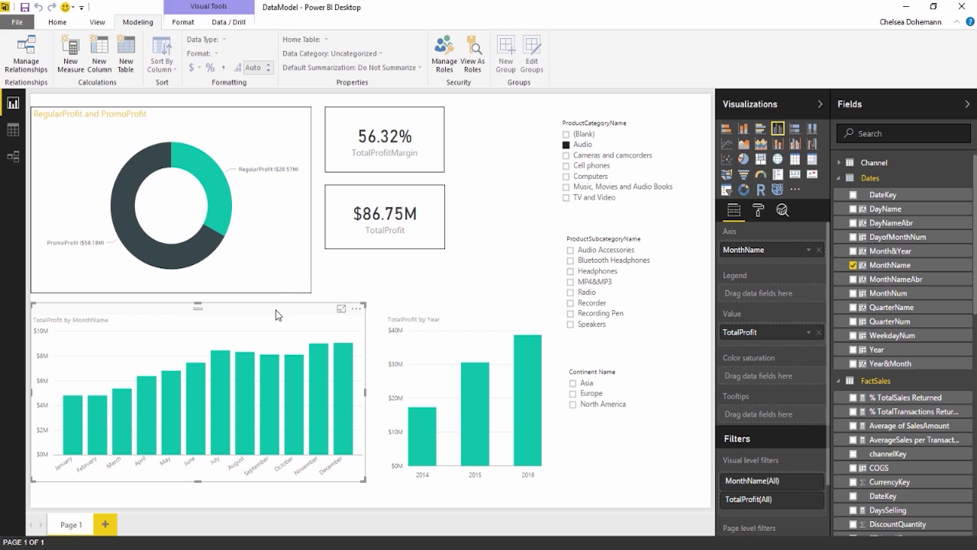
pyautogui.moveTo(276, 314); pyautogui.dragTo(273, 309)
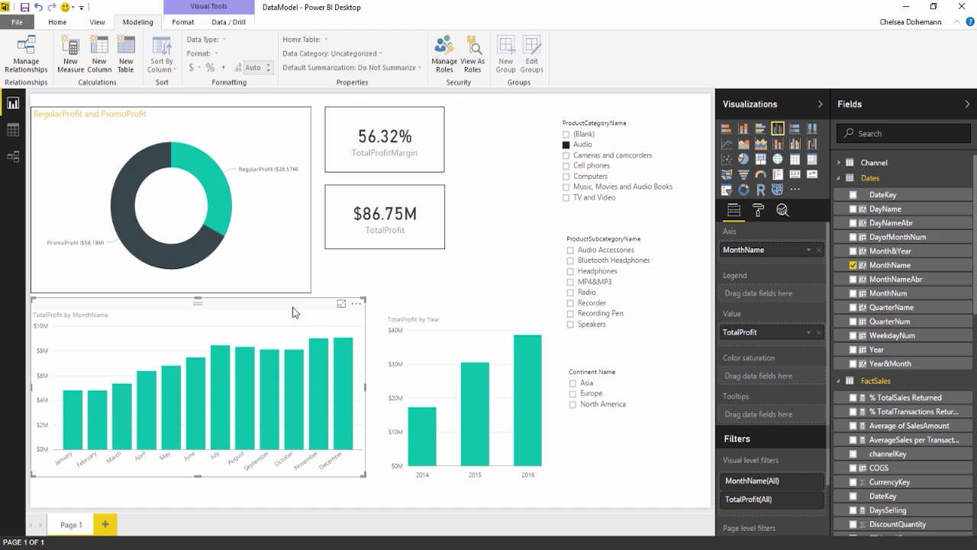
pyautogui.moveTo(68, 420)
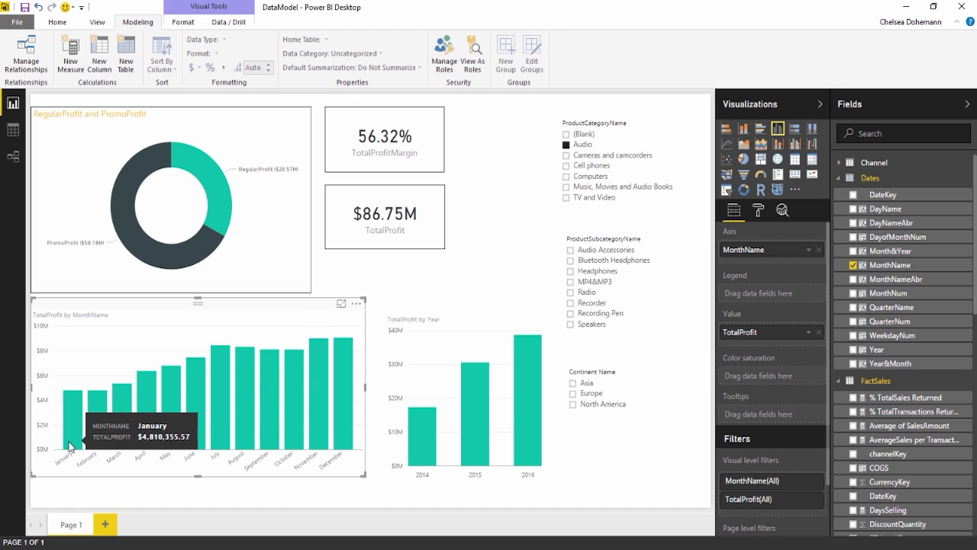
pyautogui.moveTo(116, 385)
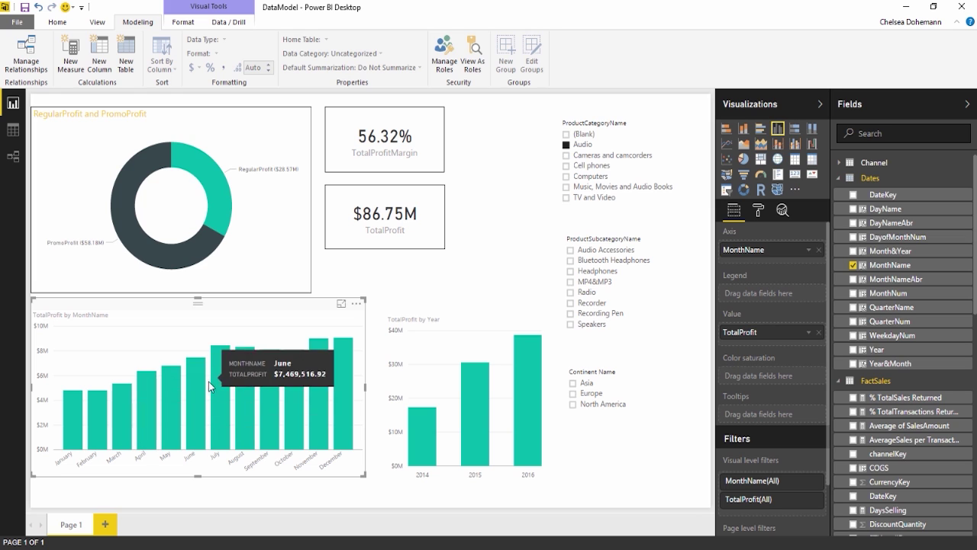
pyautogui.moveTo(319, 395)
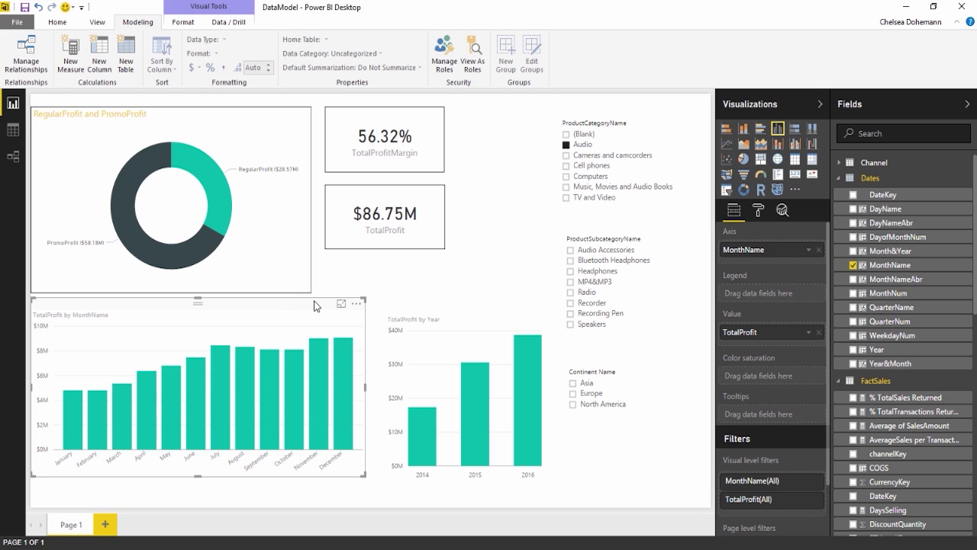
pyautogui.press('Delete')
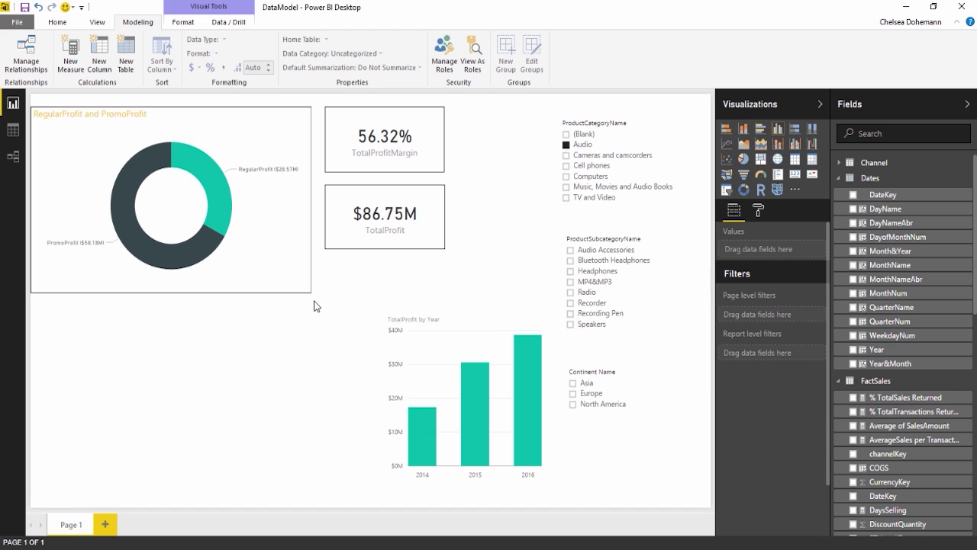
# Step: Widen the TotalProfit by Year chart so that it also fills the space beneath the donut chart
pyautogui.click(422, 308)
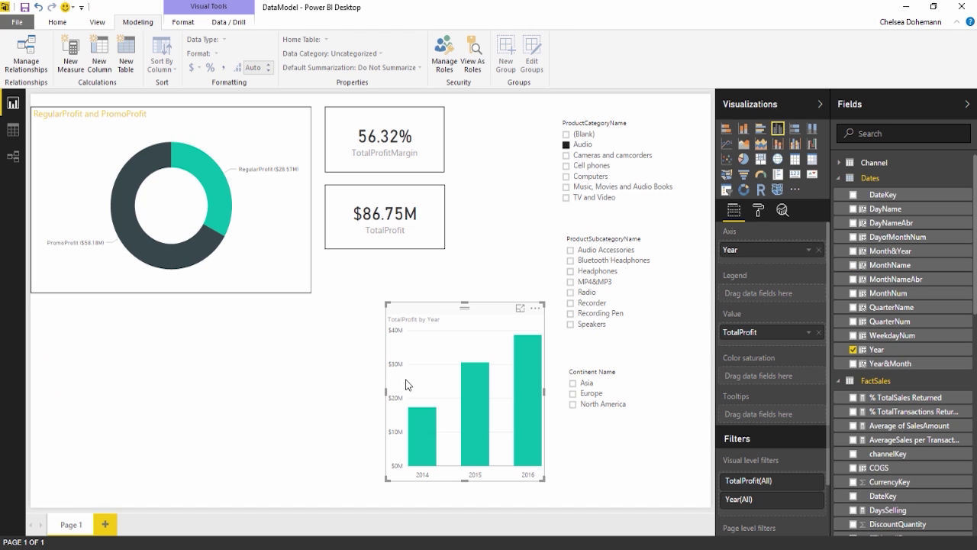
pyautogui.click(383, 396)
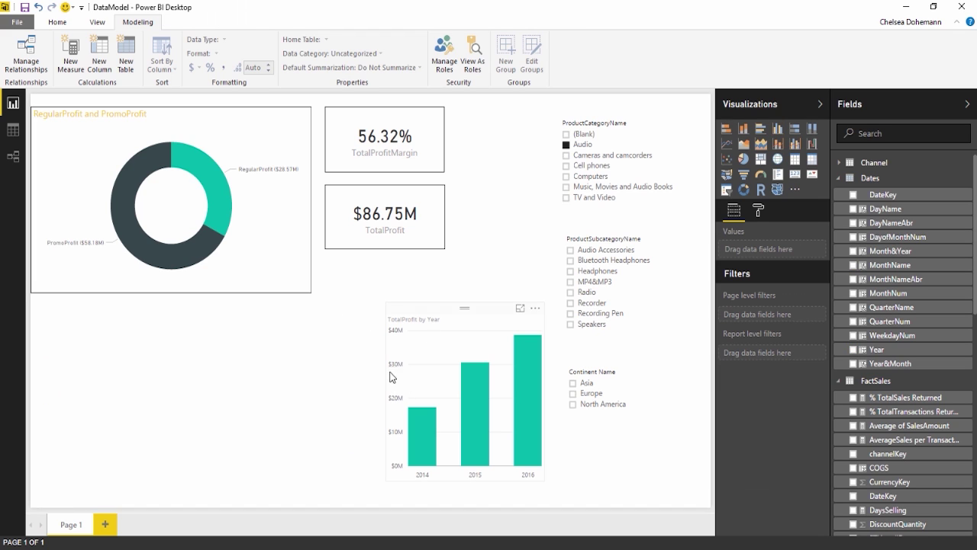
pyautogui.click(415, 310)
pyautogui.moveTo(387, 397); pyautogui.dragTo(14, 411)
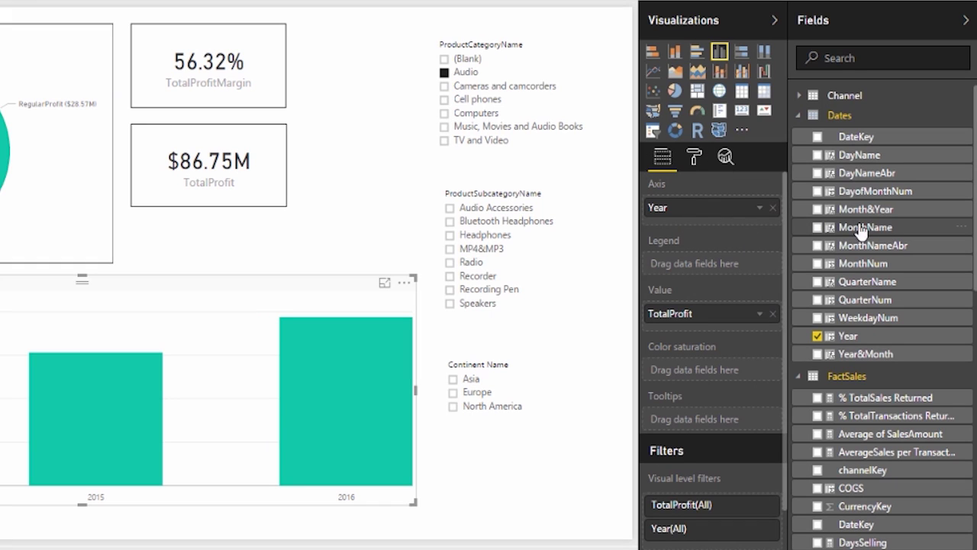
# Step: Add MonthName below Year on the TotalProfit chart's axis and go to the month level of the hierarchy
pyautogui.moveTo(887, 229); pyautogui.dragTo(720, 226)
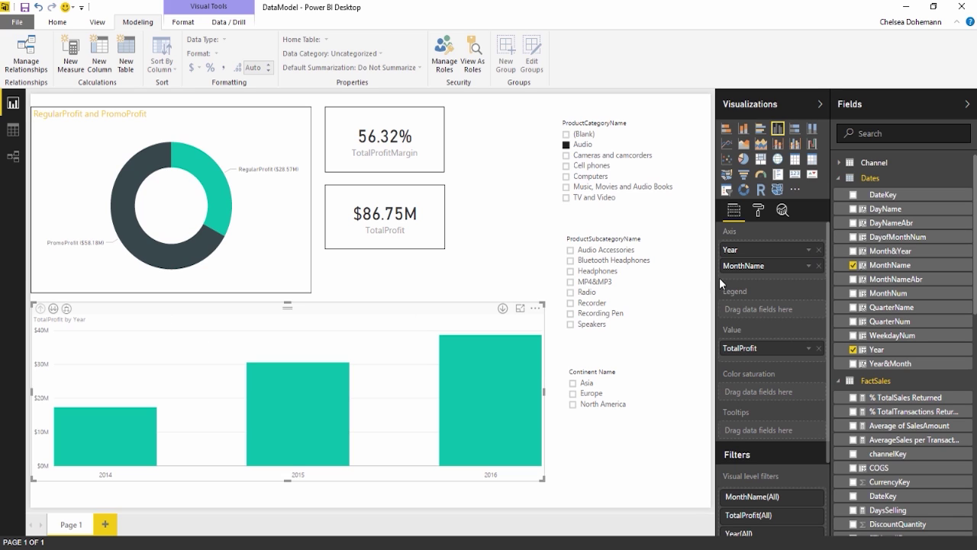
pyautogui.click(55, 311)
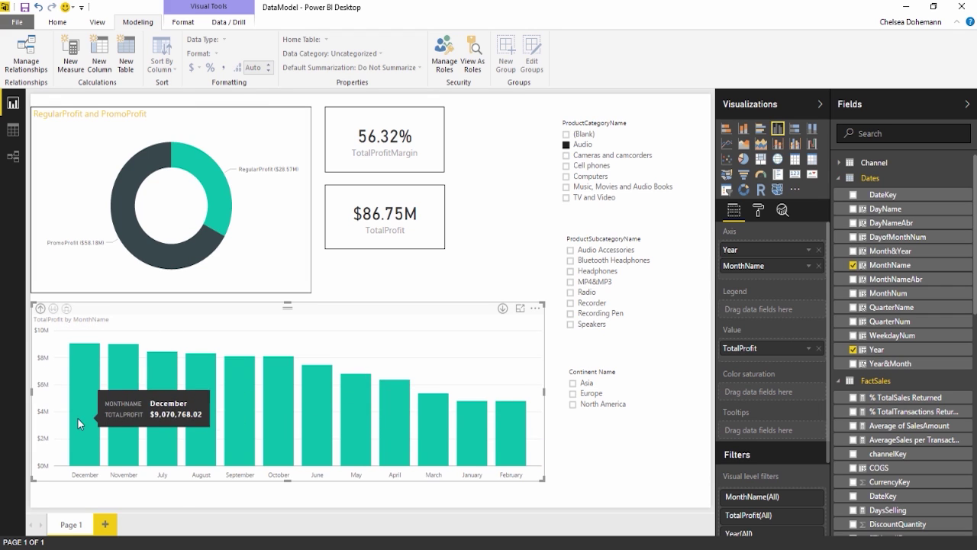
# Step: Sort the month-level TotalProfit chart by MonthName so that its columns run from January to December
pyautogui.click(534, 311)
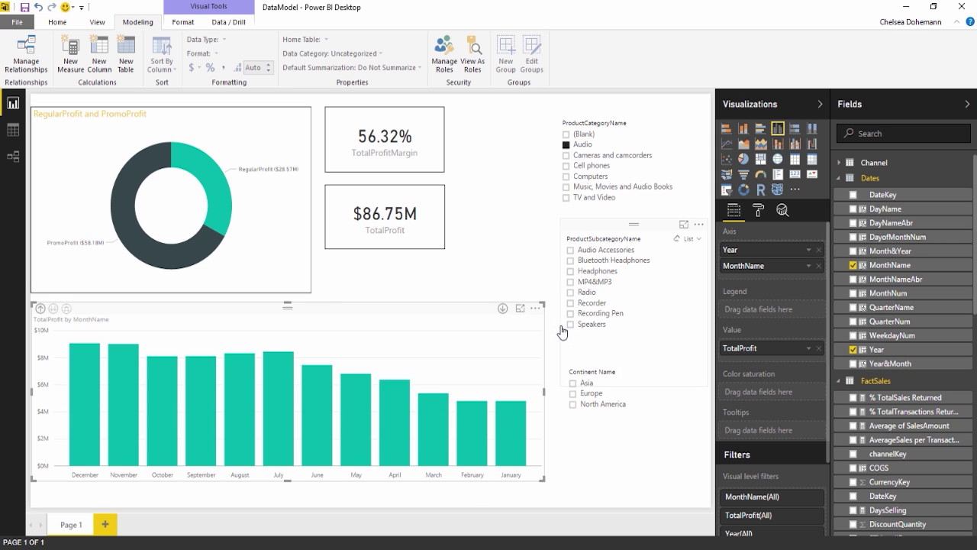
pyautogui.click(534, 309)
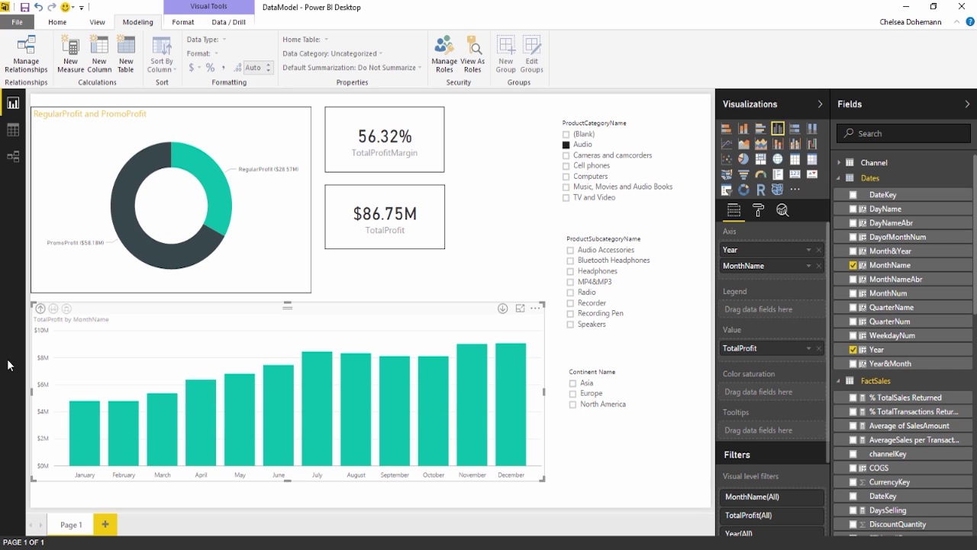
# Step: Expand the TotalProfit chart from the year level to show Year and MonthName together, and return to the year level
pyautogui.click(41, 310)
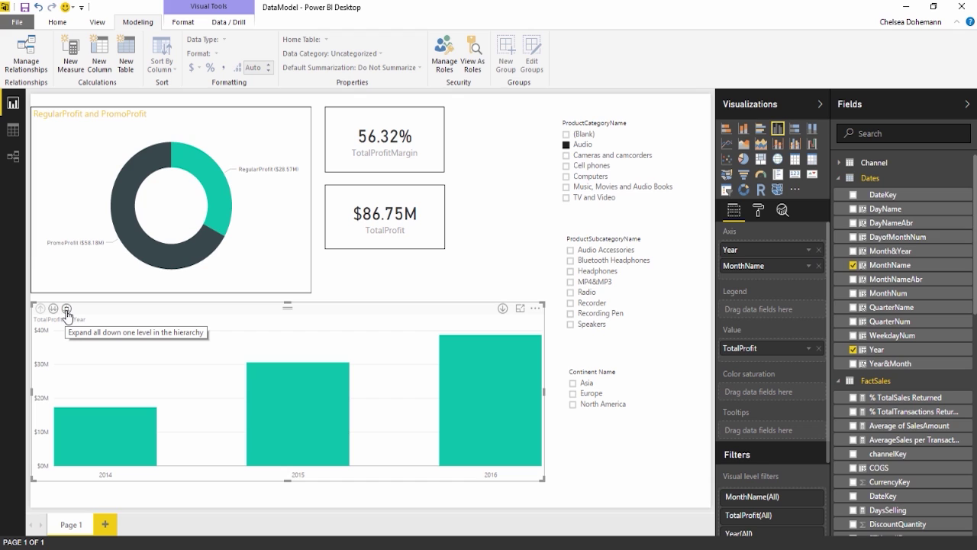
pyautogui.click(67, 309)
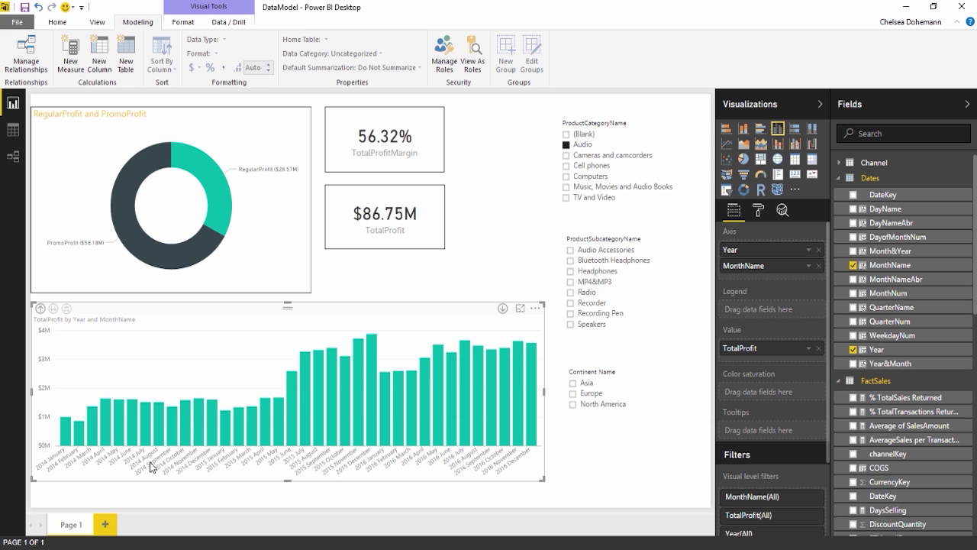
pyautogui.moveTo(151, 458); pyautogui.dragTo(197, 456)
pyautogui.moveTo(318, 311); pyautogui.dragTo(261, 306)
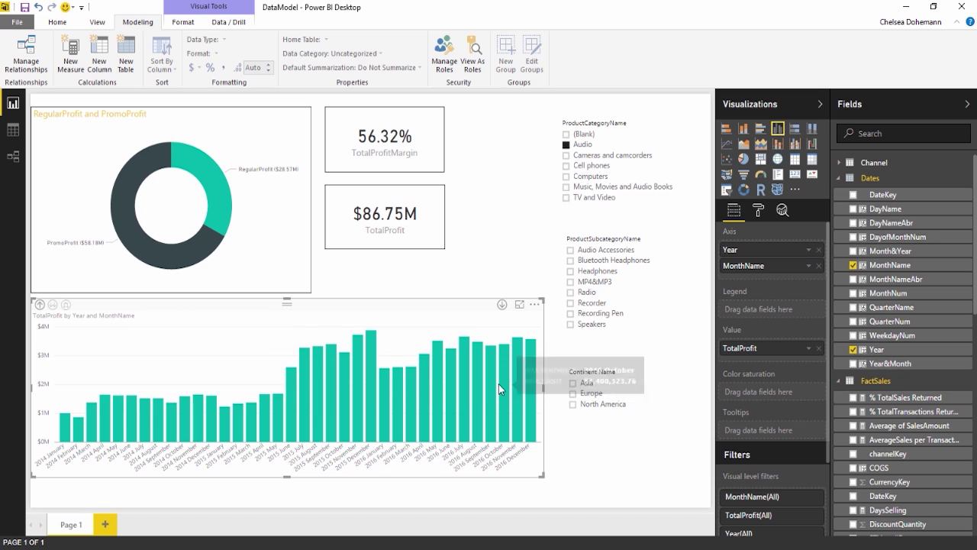
pyautogui.click(41, 305)
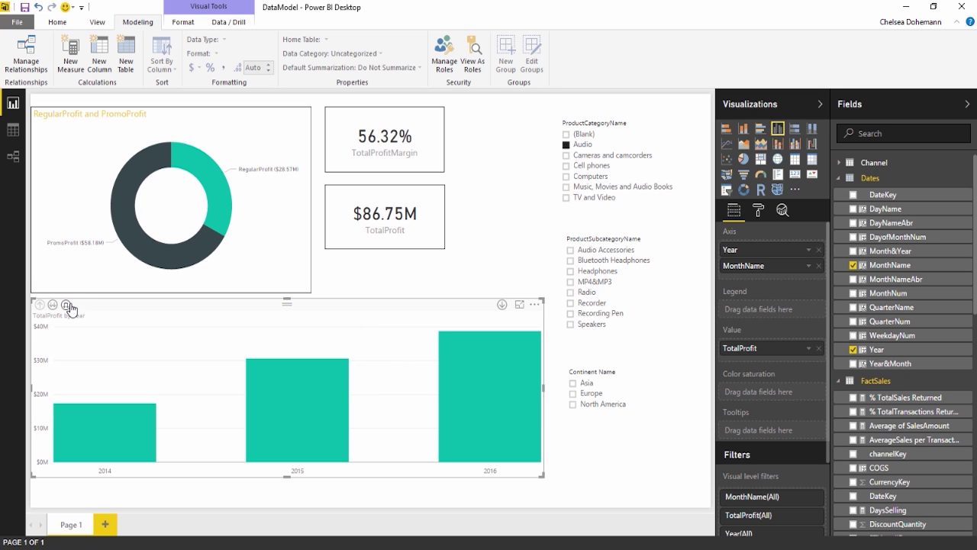
# Step: Use Drill Down mode on the TotalProfit chart to view the months of 2016, and return to the year level
pyautogui.click(502, 305)
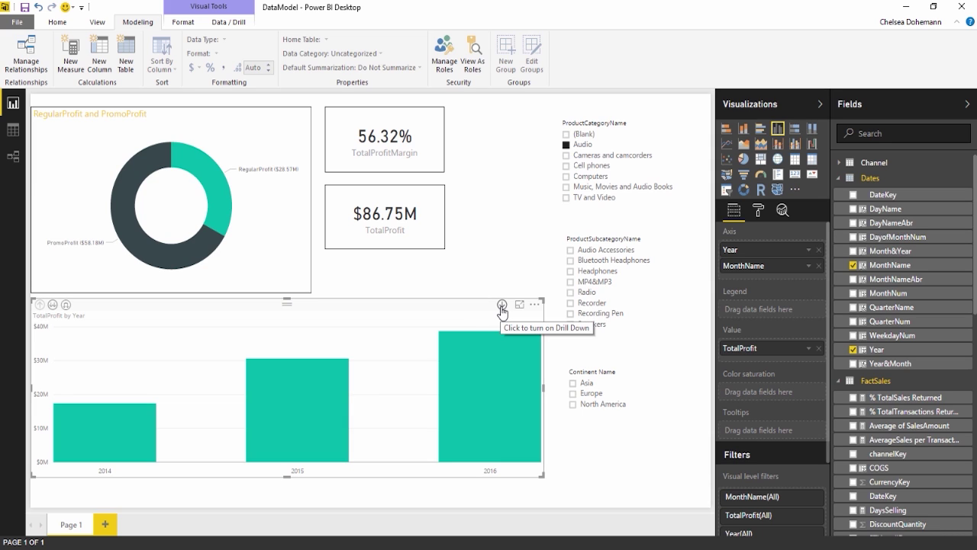
pyautogui.click(501, 306)
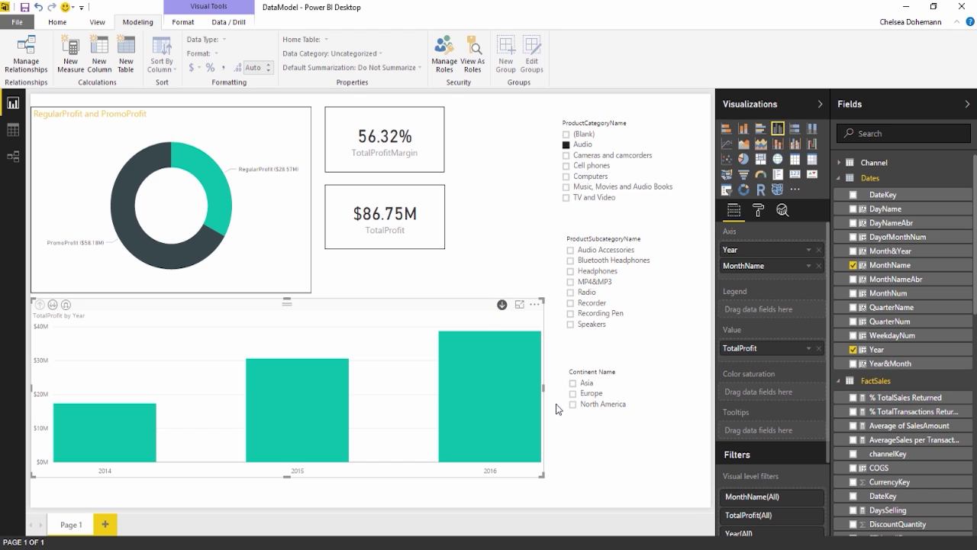
pyautogui.moveTo(499, 366)
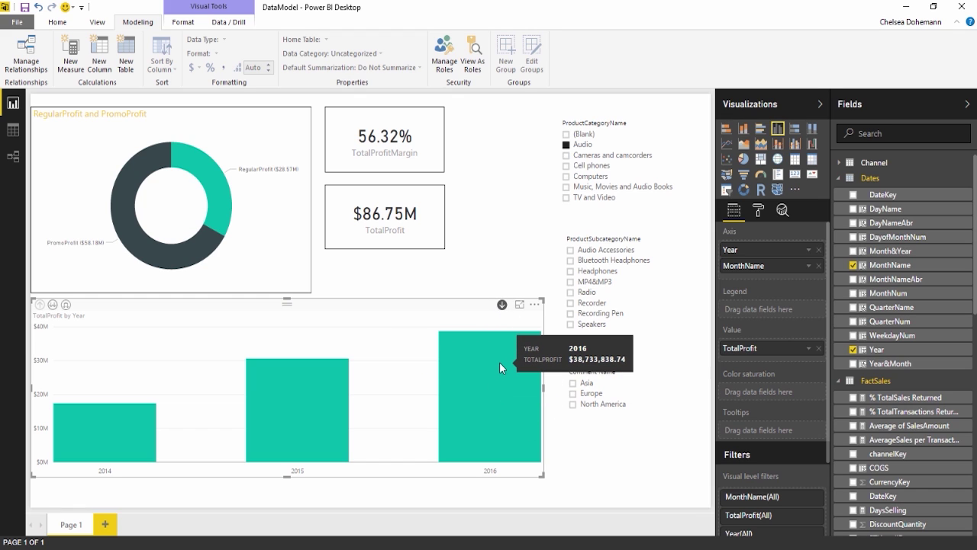
pyautogui.click(494, 361)
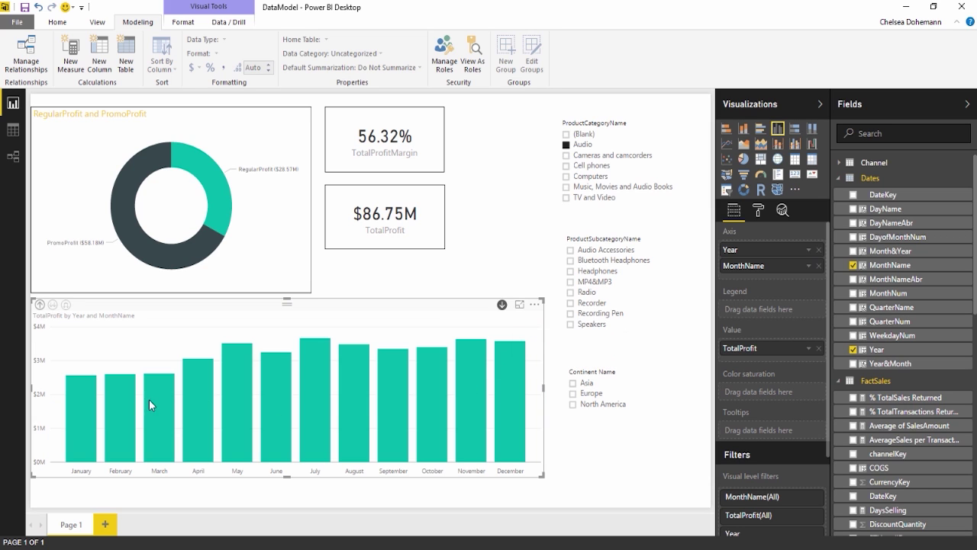
pyautogui.moveTo(510, 386)
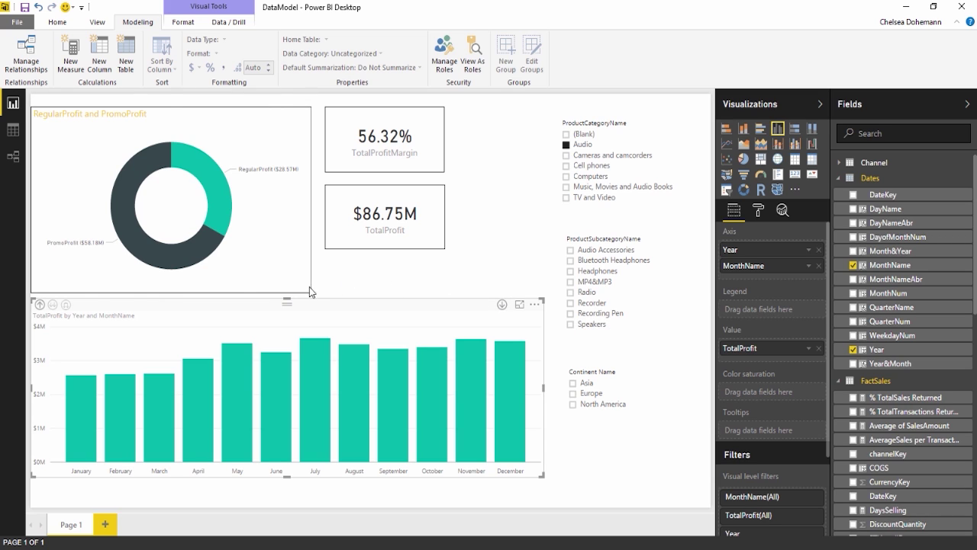
pyautogui.click(41, 305)
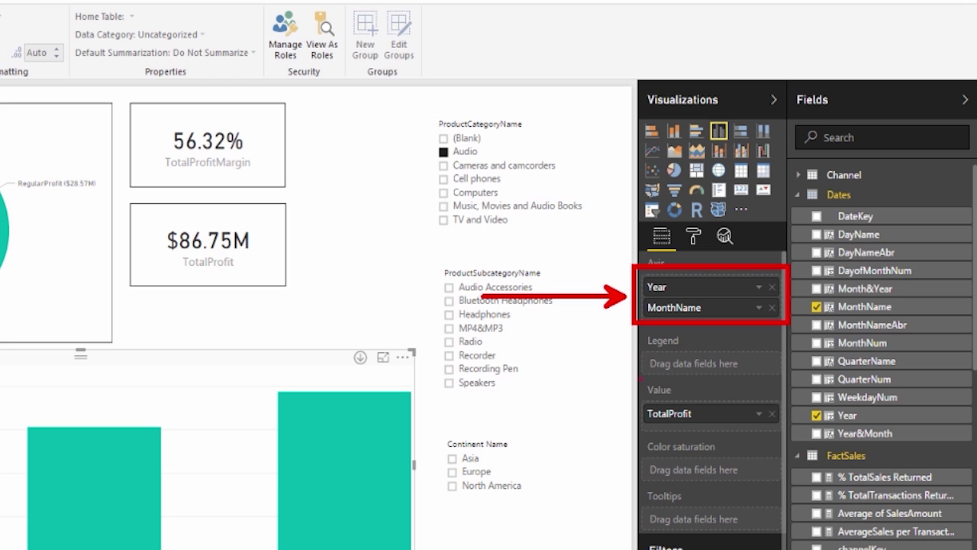
pyautogui.moveTo(639, 415); pyautogui.dragTo(570, 430)
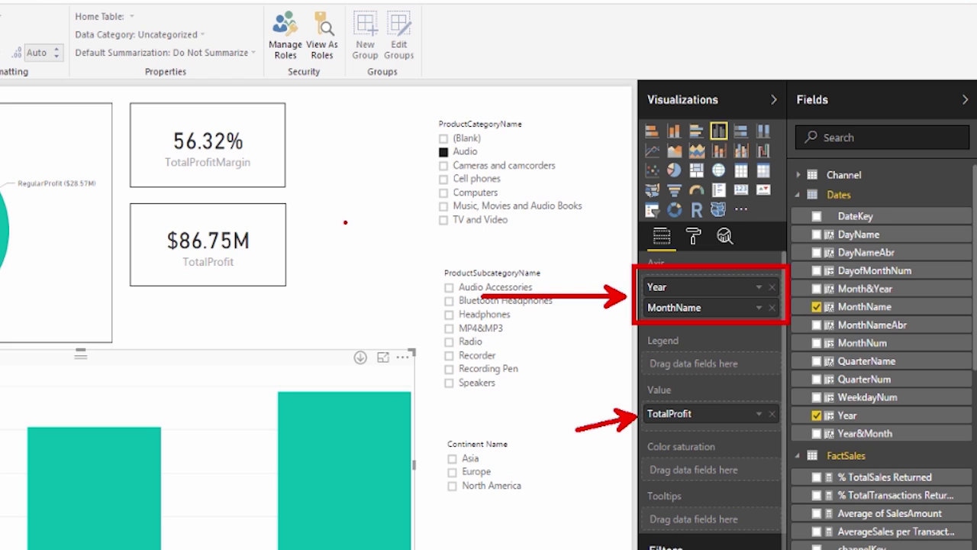
pyautogui.hotkey('ctrl', 'z')
pyautogui.hotkey('ctrl', 'z')
pyautogui.hotkey('ctrl', 'z')
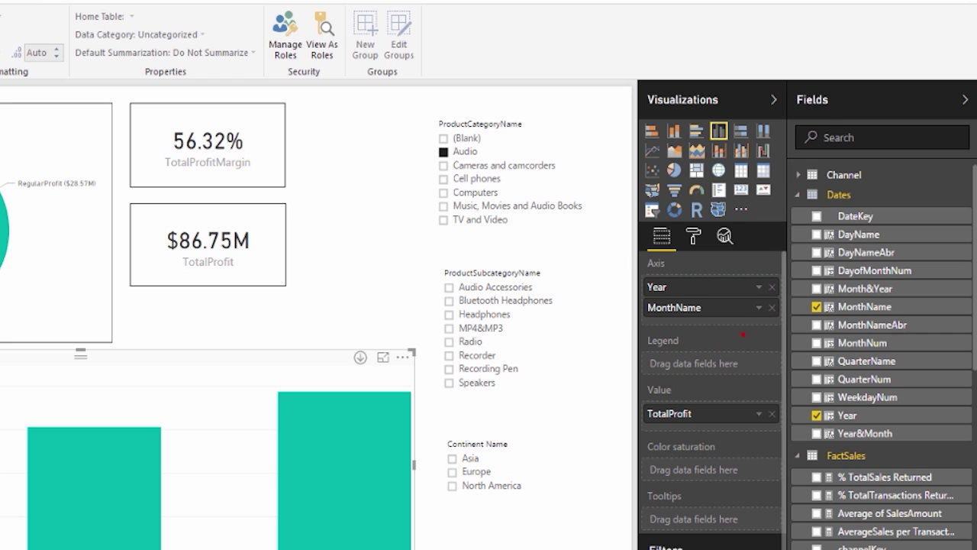
pyautogui.moveTo(704, 113); pyautogui.dragTo(736, 148)
pyautogui.moveTo(627, 255)
pyautogui.mouseDown()
pyautogui.moveTo(755, 326)
pyautogui.moveTo(796, 328)
pyautogui.mouseUp()
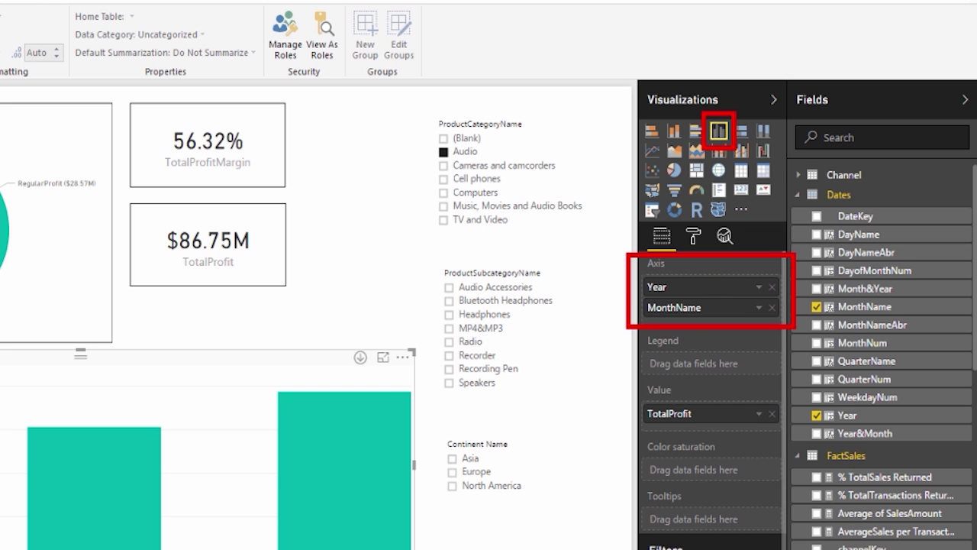
pyautogui.moveTo(630, 377)
pyautogui.mouseDown()
pyautogui.moveTo(667, 421)
pyautogui.moveTo(785, 431)
pyautogui.mouseUp()
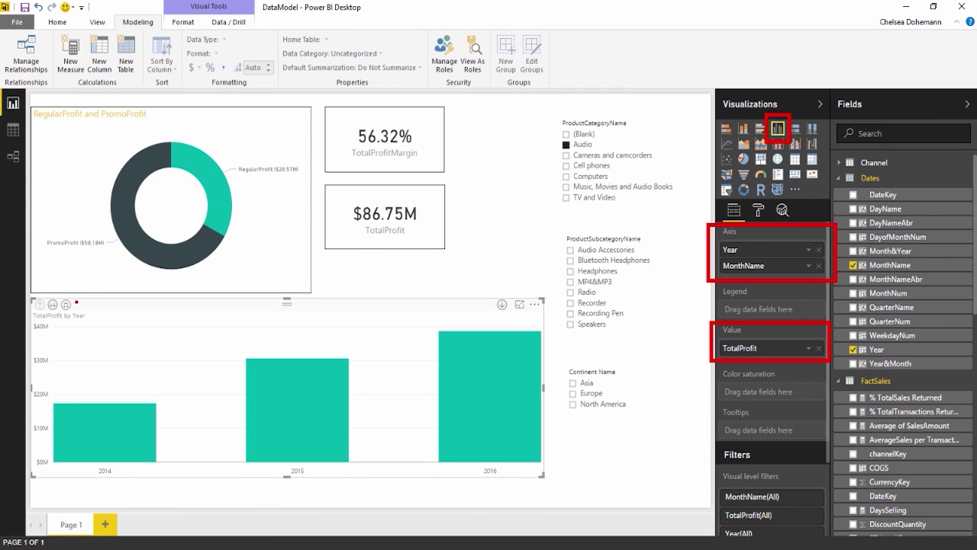
pyautogui.moveTo(77, 303); pyautogui.dragTo(120, 269)
pyautogui.moveTo(488, 306); pyautogui.dragTo(453, 270)
pyautogui.hotkey('ctrl', 'z')
pyautogui.hotkey('ctrl', 'z')
pyautogui.hotkey('ctrl', 'z')
pyautogui.hotkey('ctrl', 'z')
pyautogui.hotkey('ctrl', 'z')
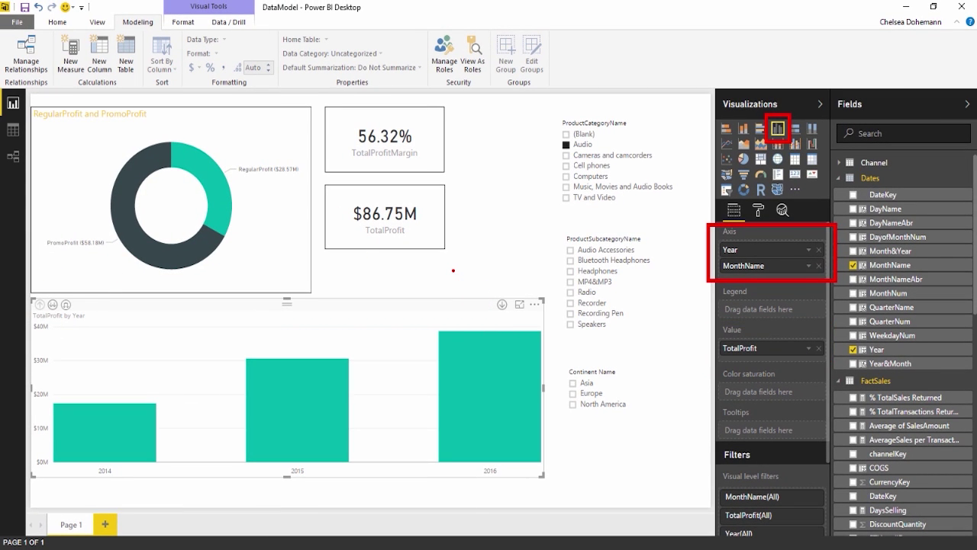
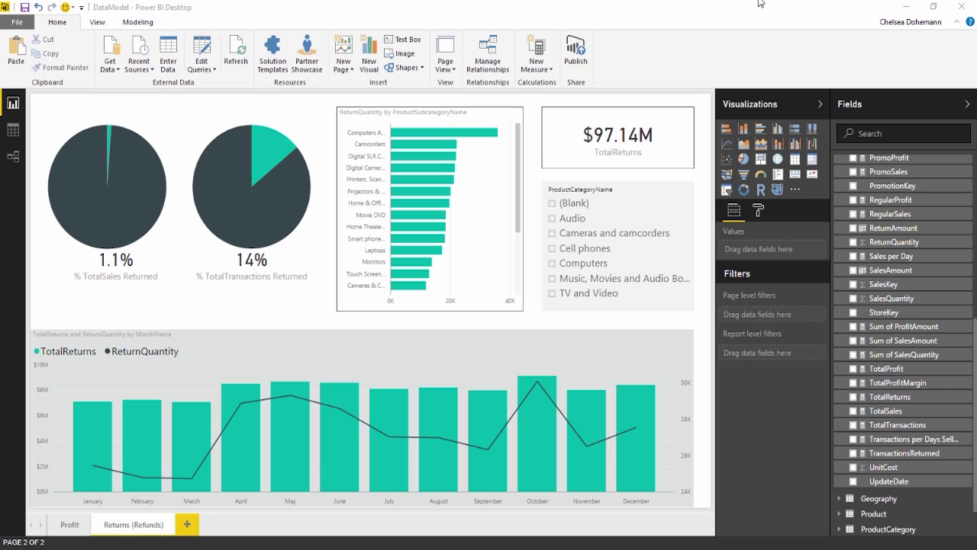
# Step: Start publishing the DataModel report and sign in to the organizational account by entering the account password
pyautogui.click(576, 64)
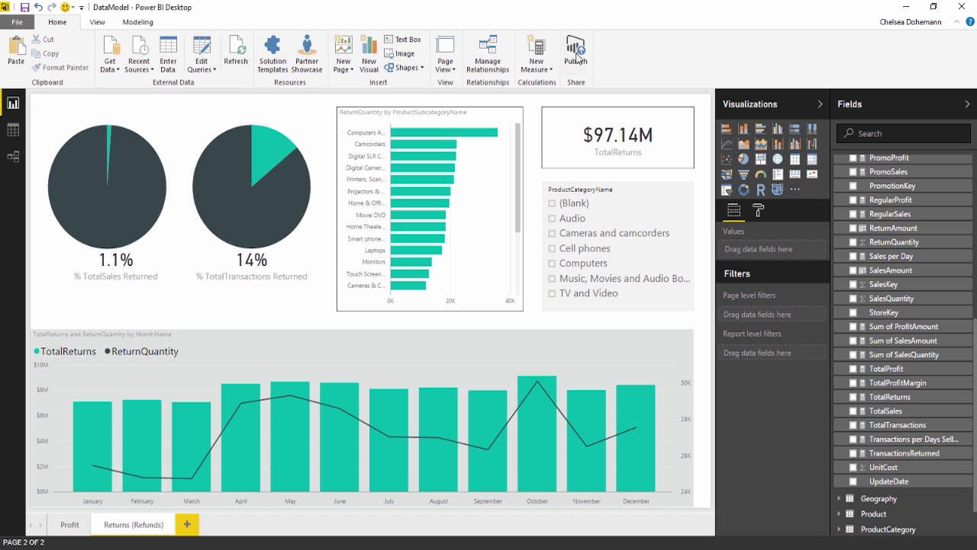
pyautogui.click(576, 58)
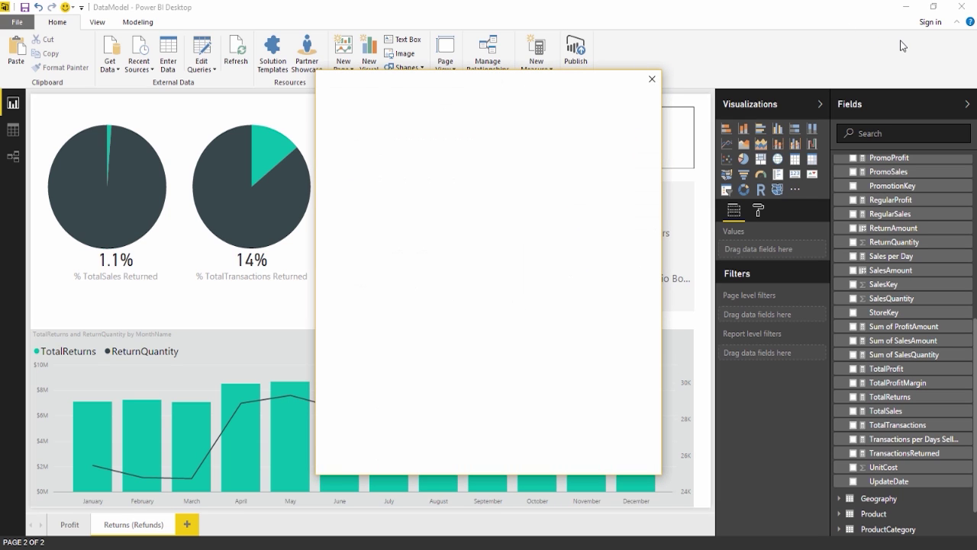
pyautogui.moveTo(924, 30); pyautogui.dragTo(894, 76)
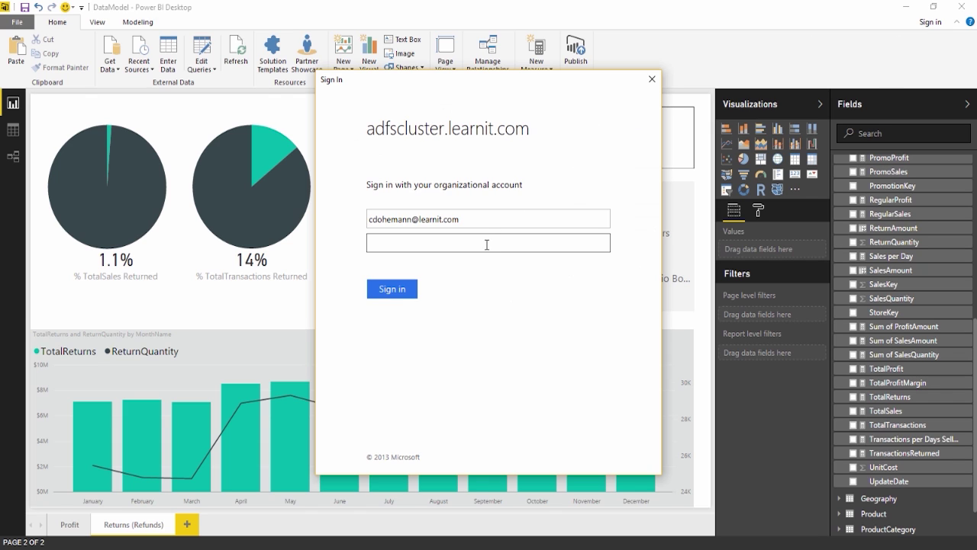
pyautogui.click(507, 241)
pyautogui.write('•••••••')
pyautogui.press('Return')
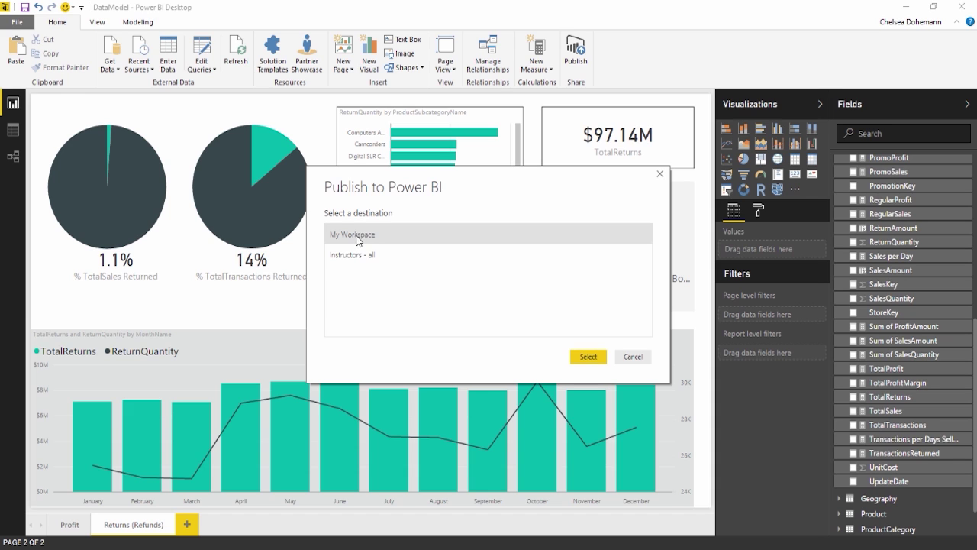
# Step: Publish the report to My Workspace, replacing the existing DataModel dataset, and open the published report in the Power BI service
pyautogui.click(586, 356)
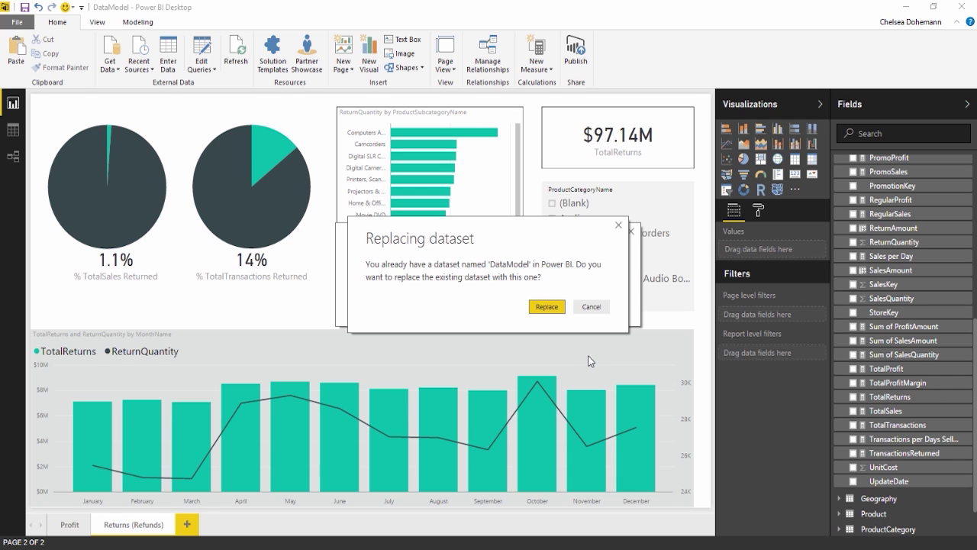
pyautogui.click(547, 307)
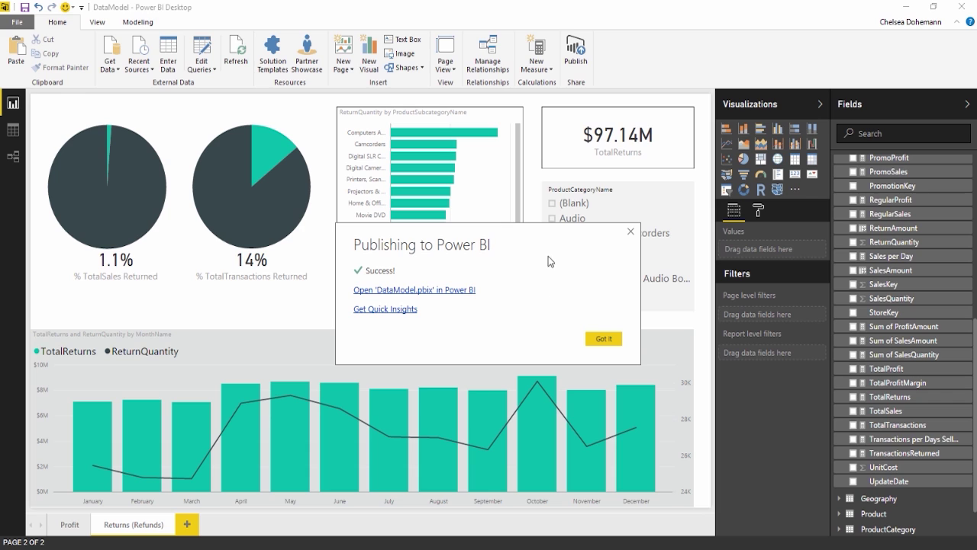
pyautogui.moveTo(544, 231); pyautogui.dragTo(511, 242)
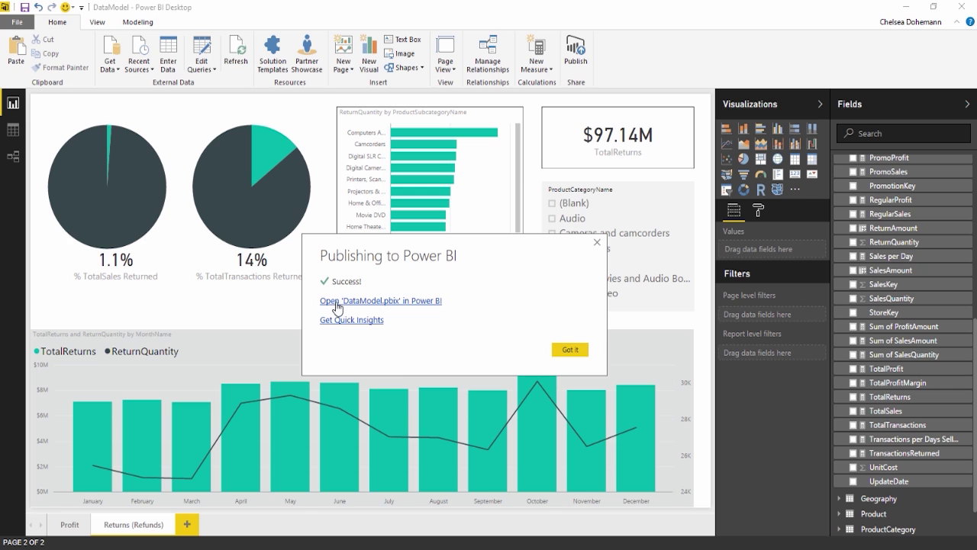
pyautogui.click(400, 306)
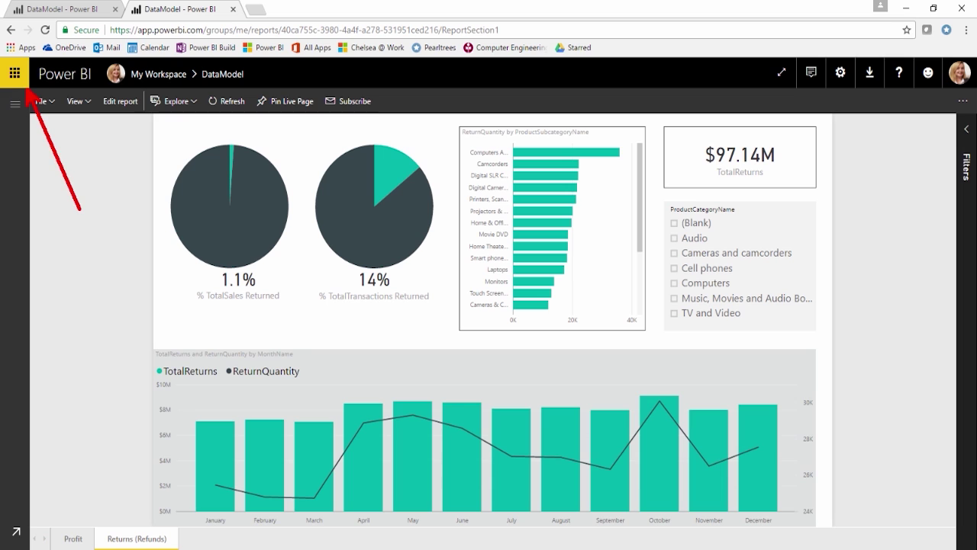
# Step: Look through the Office 365 apps offered in the app launcher and close it
pyautogui.click(15, 74)
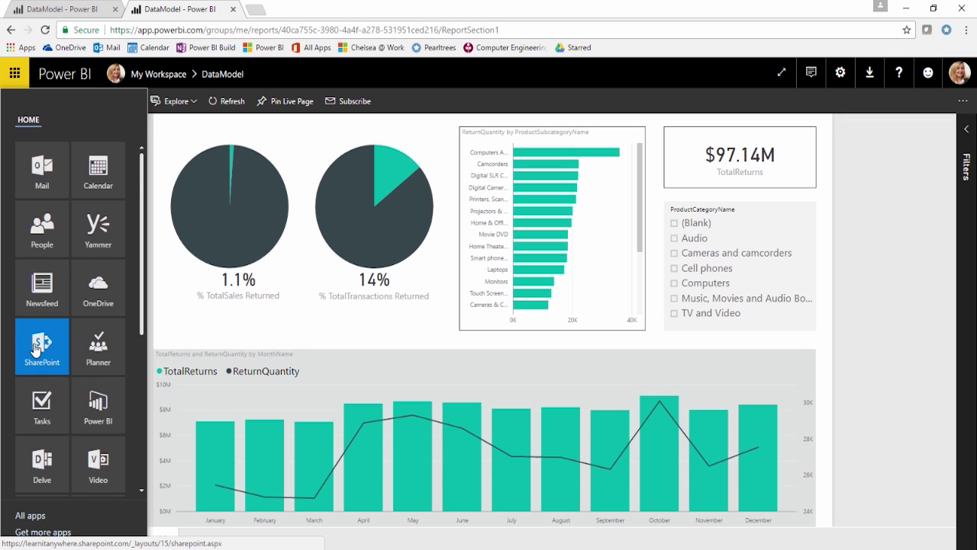
pyautogui.scroll(-3, 36, 349)
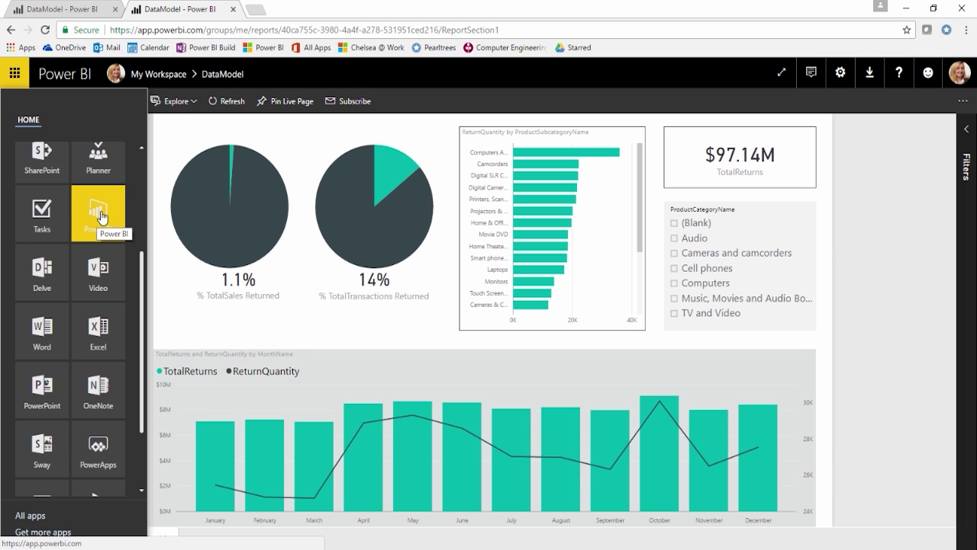
pyautogui.click(19, 77)
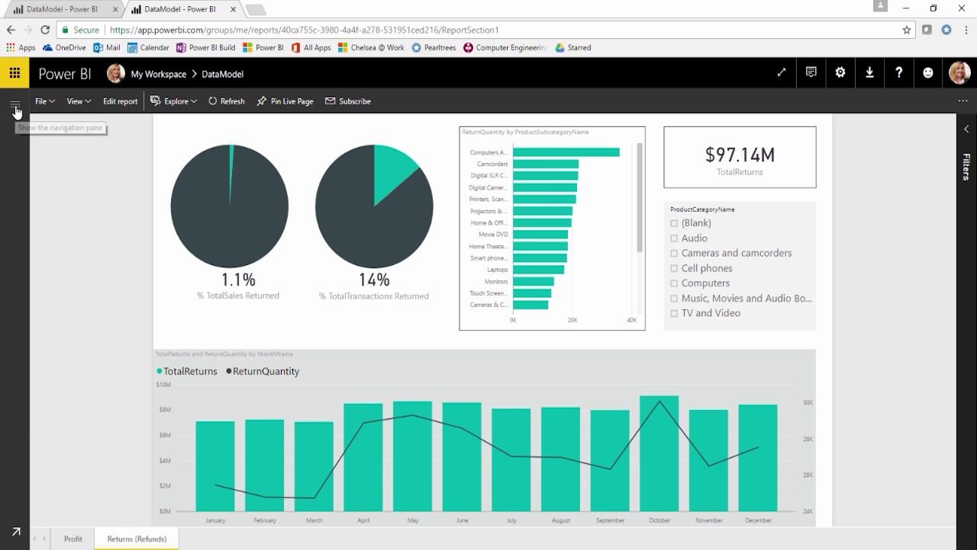
# Step: Show the navigation pane listing My Workspace's reports and datasets, and view the report's Profit page before returning to Returns (Refunds)
pyautogui.click(15, 110)
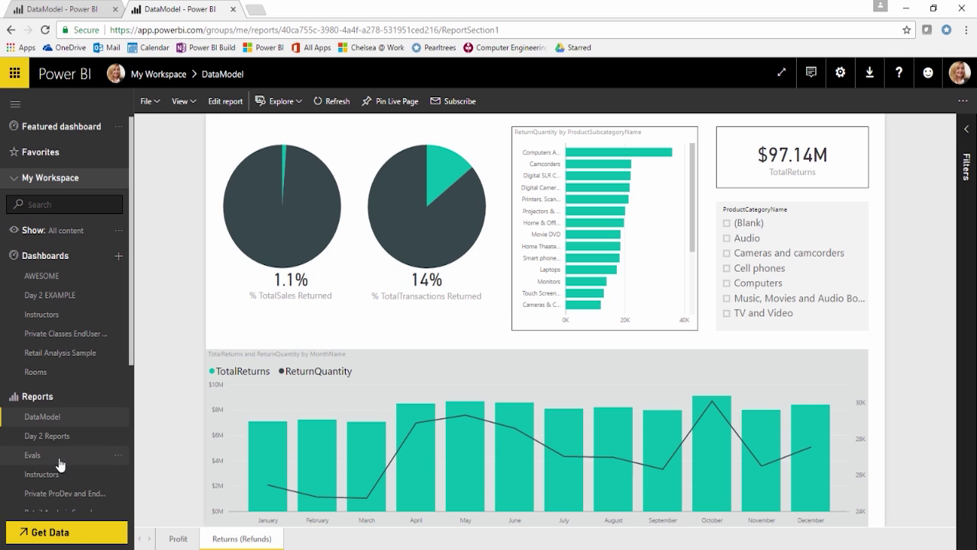
pyautogui.scroll(-3, 59, 436)
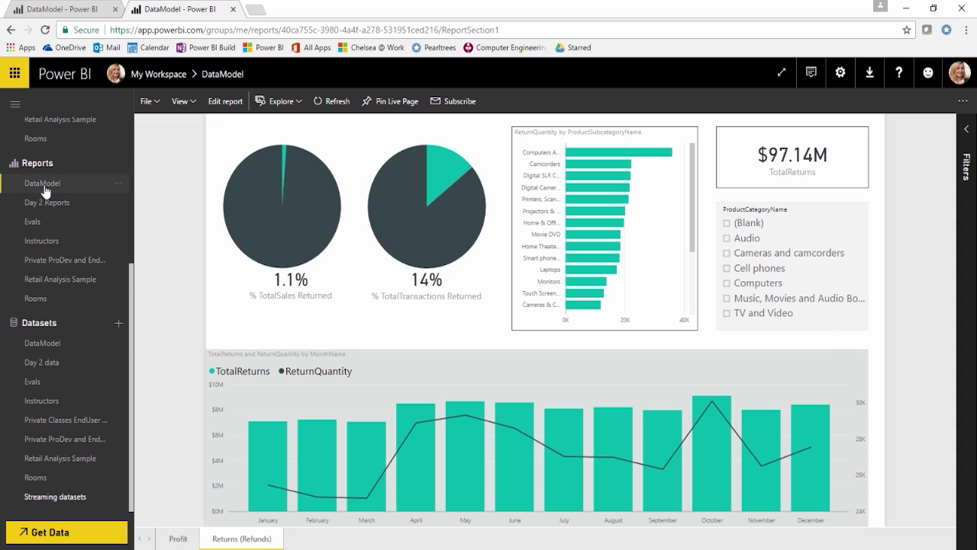
pyautogui.click(183, 542)
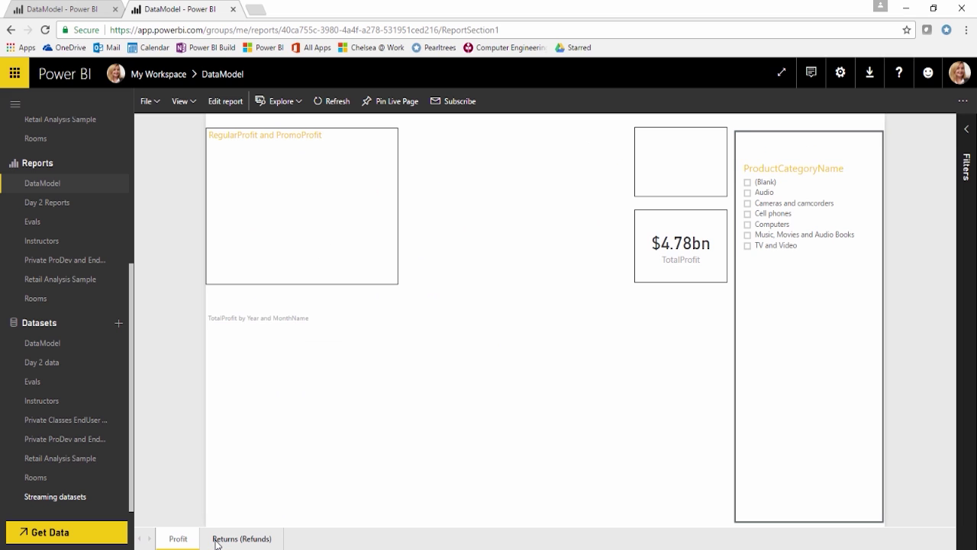
pyautogui.click(216, 541)
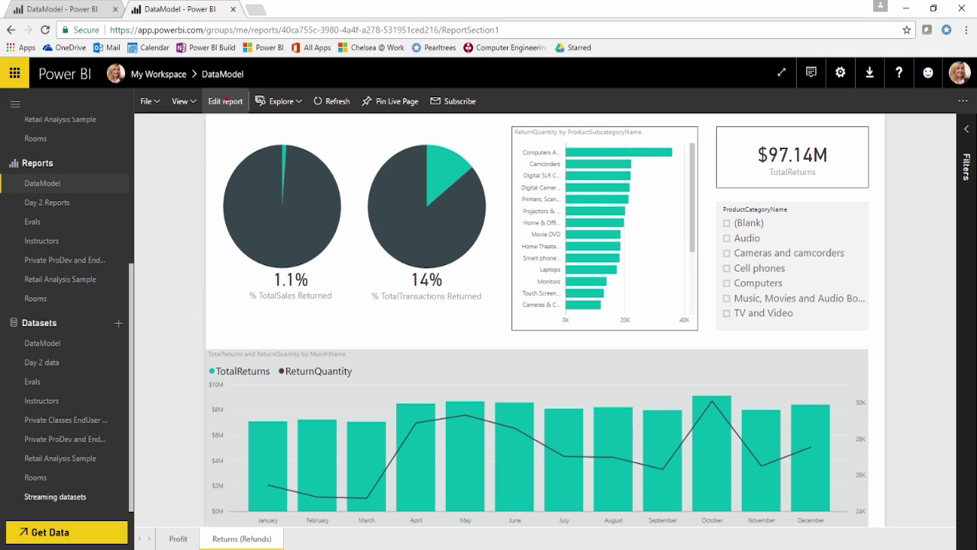
# Step: Inspect the Computers Accessories bar in the ReturnQuantity chart and expand the report's Filters pane
pyautogui.moveTo(227, 110); pyautogui.dragTo(168, 226)
pyautogui.press('Escape')
pyautogui.moveTo(608, 161)
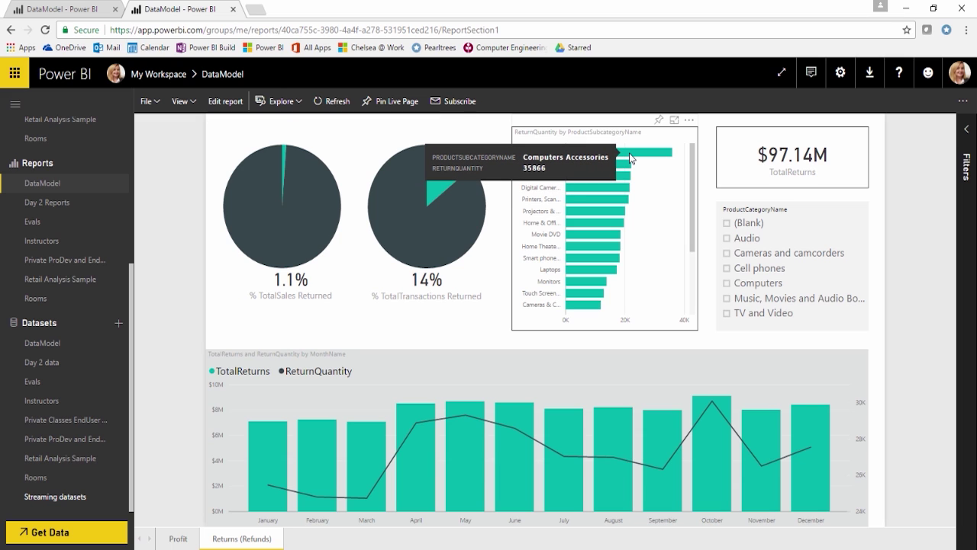
pyautogui.click(965, 132)
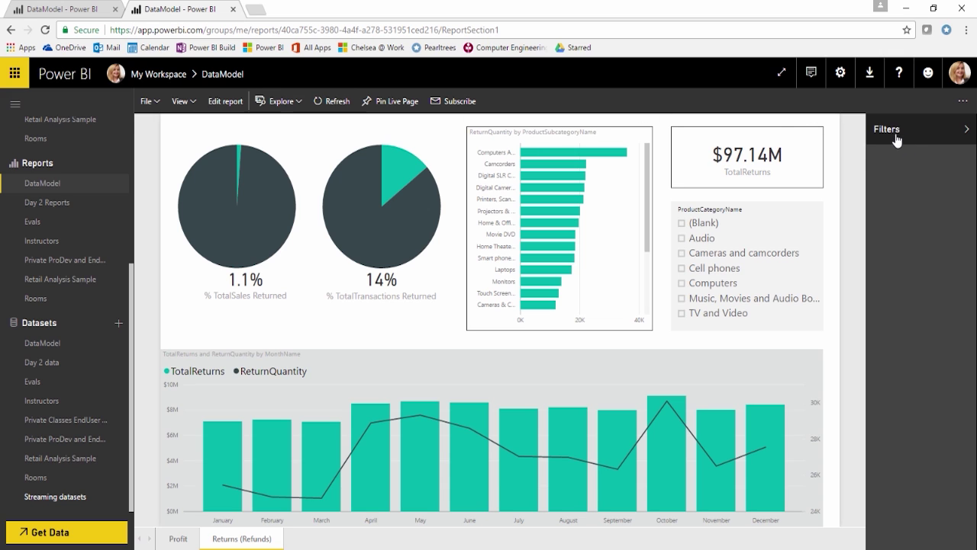
# Step: Open the report for editing, save it, and return to reading view
pyautogui.click(226, 100)
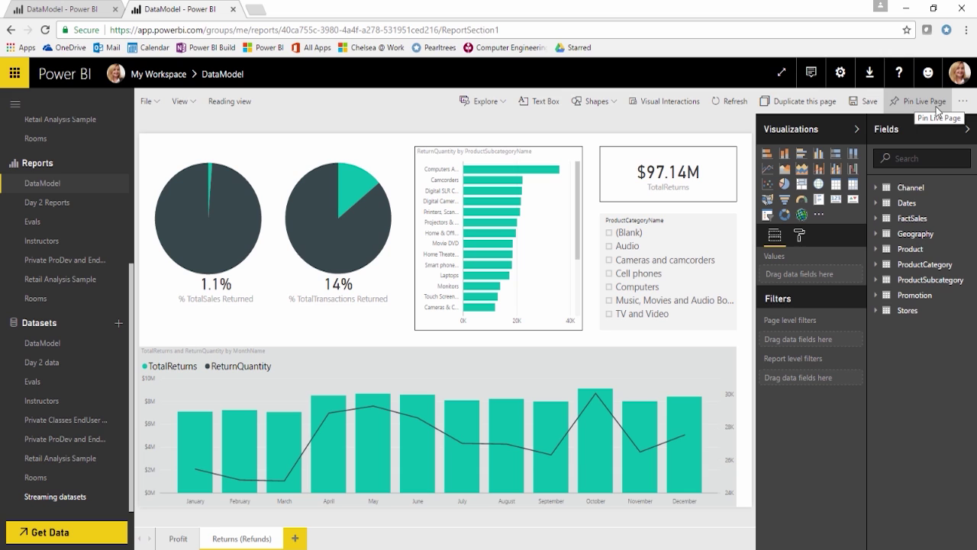
pyautogui.click(865, 108)
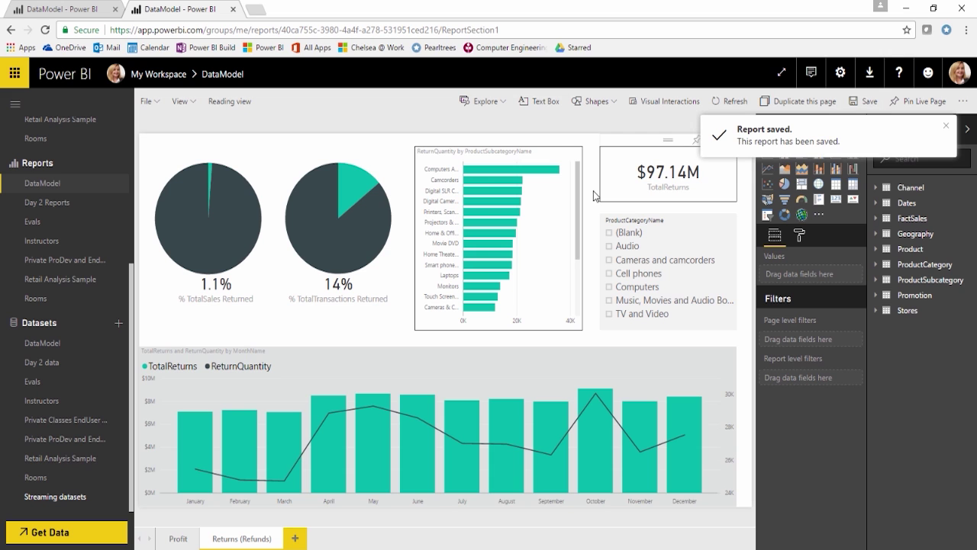
pyautogui.click(226, 101)
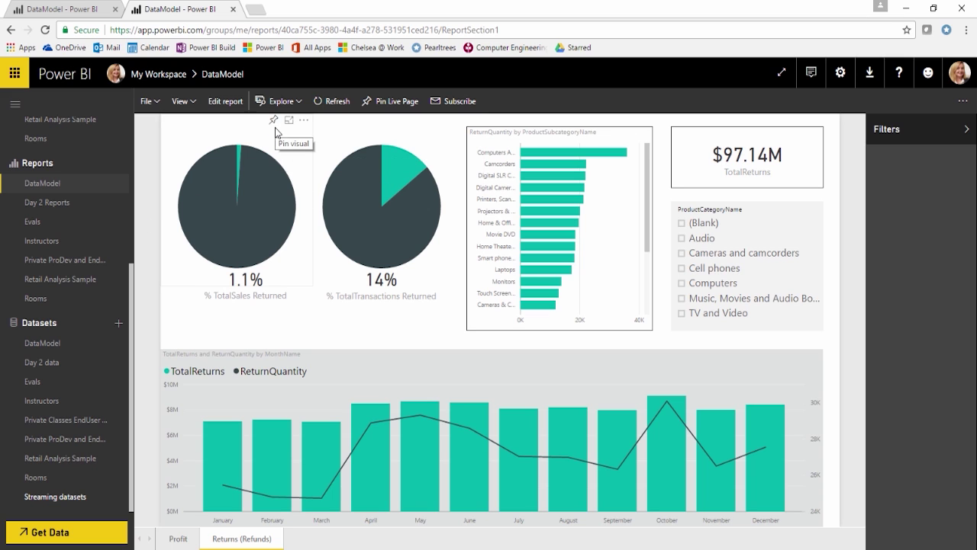
# Step: Pin the TotalReturns card to a new dashboard named Profit & Returns and show My Workspace's dashboard list
pyautogui.moveTo(250, 159)
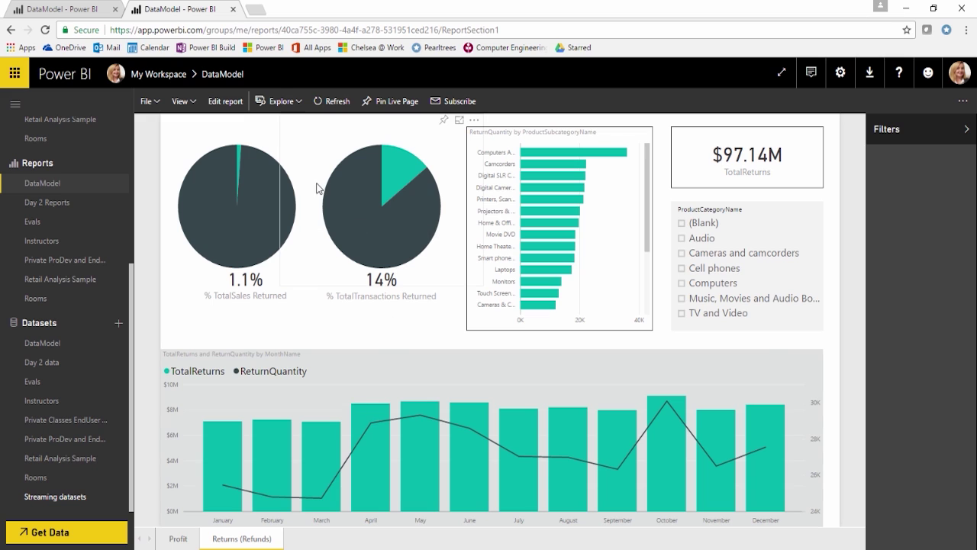
pyautogui.moveTo(230, 192)
pyautogui.moveTo(354, 233)
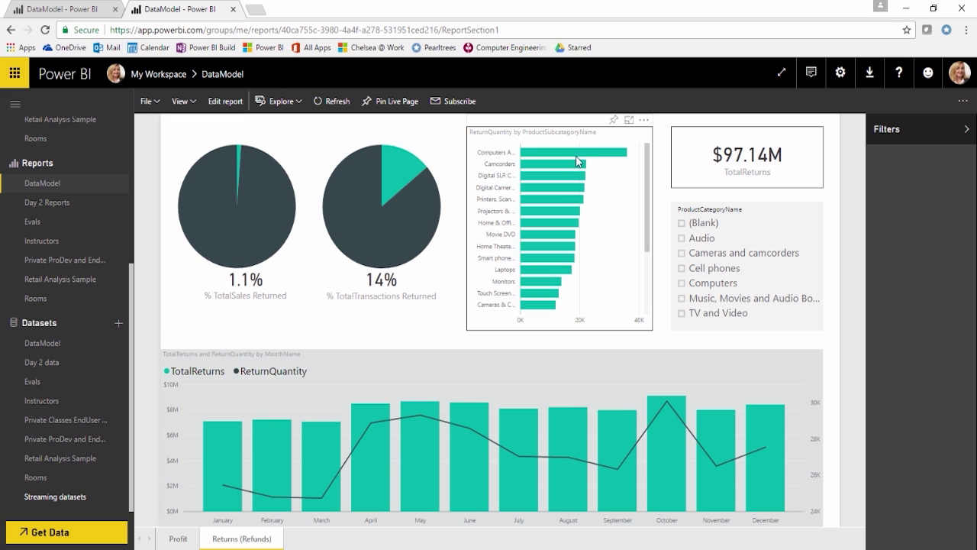
pyautogui.moveTo(574, 200)
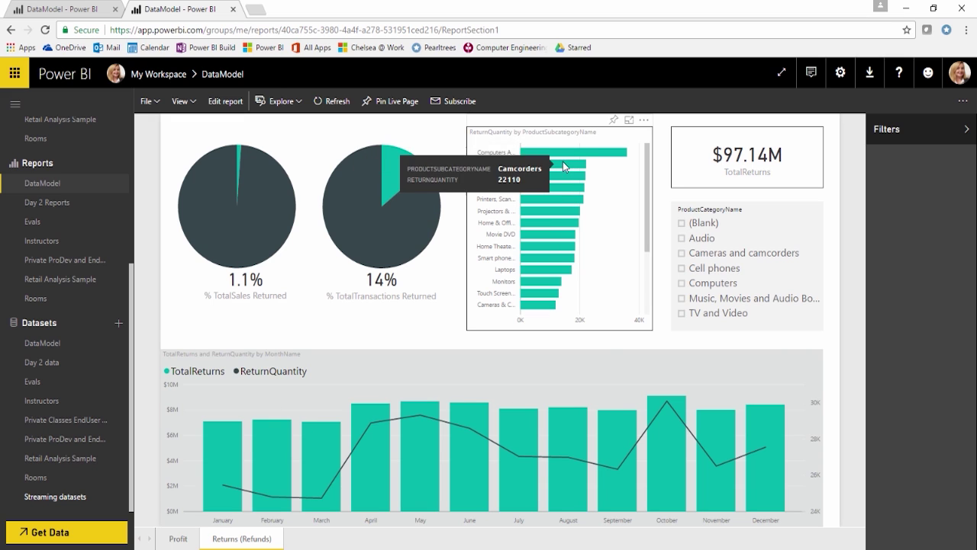
pyautogui.moveTo(564, 151)
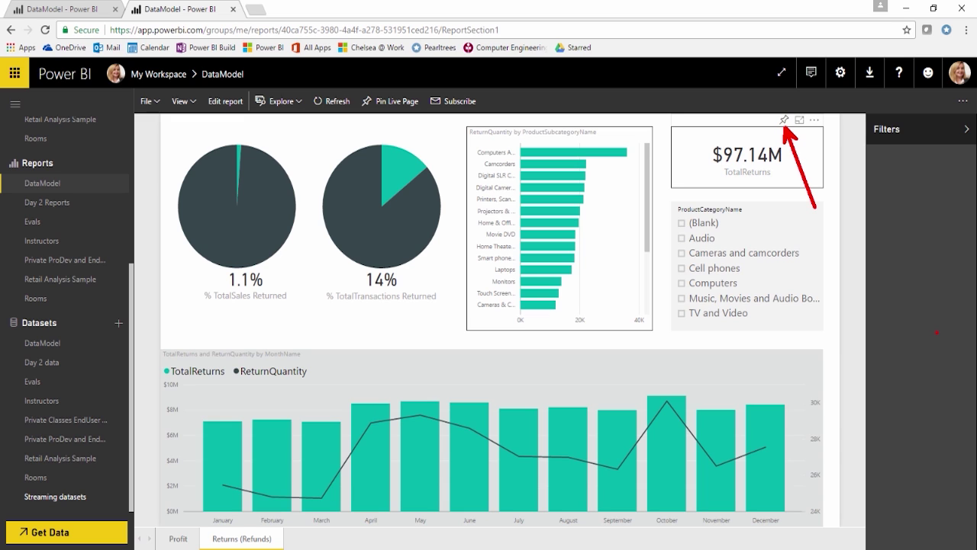
pyautogui.click(784, 120)
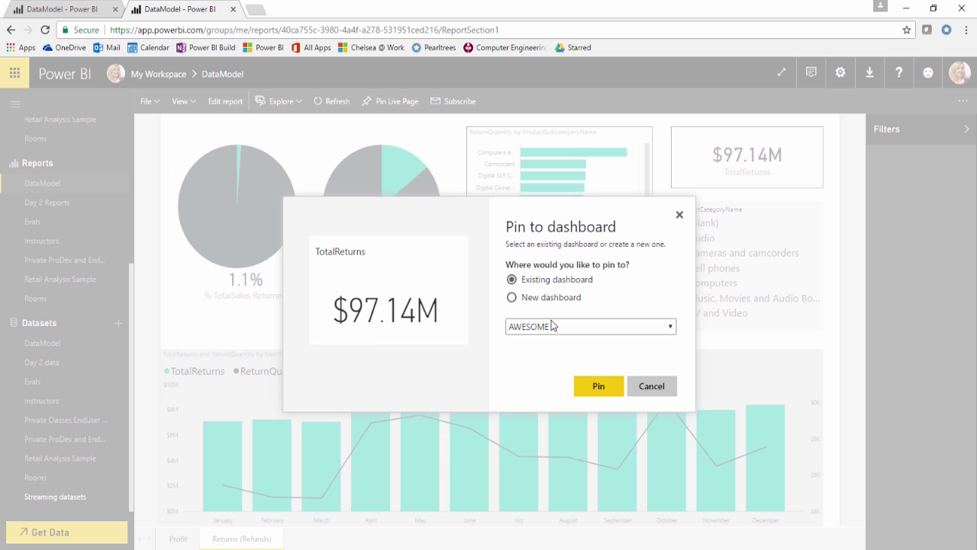
pyautogui.click(511, 298)
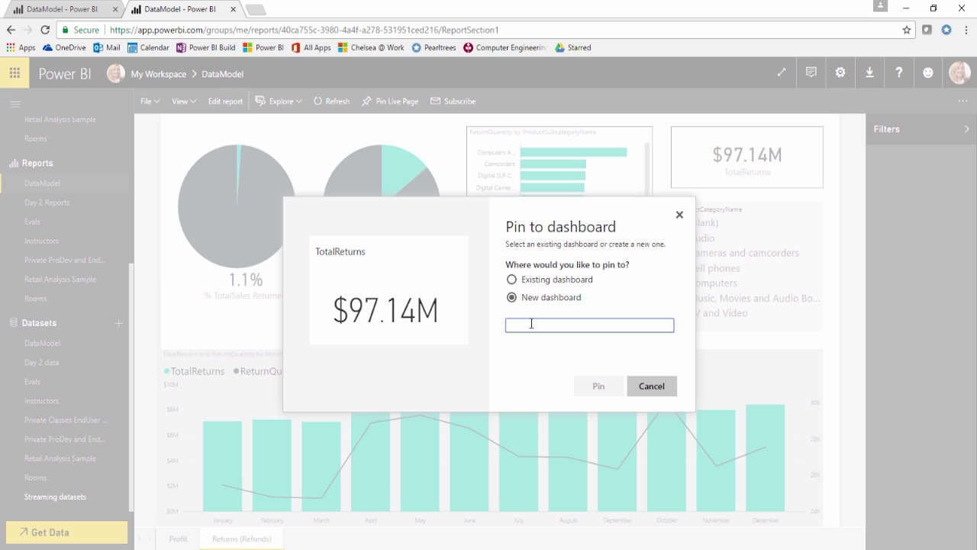
pyautogui.write('P')
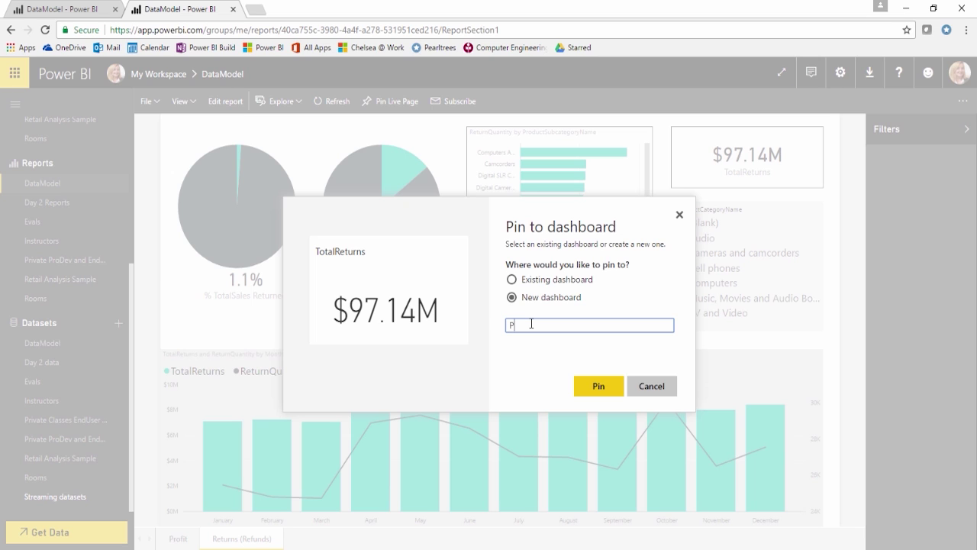
pyautogui.write('rofit & Returns')
pyautogui.click(603, 387)
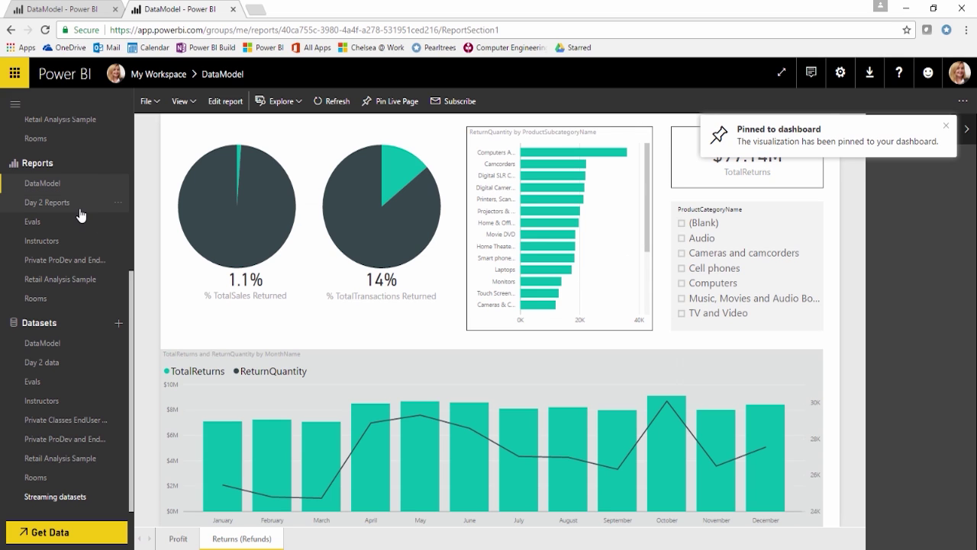
pyautogui.scroll(3, 69, 214)
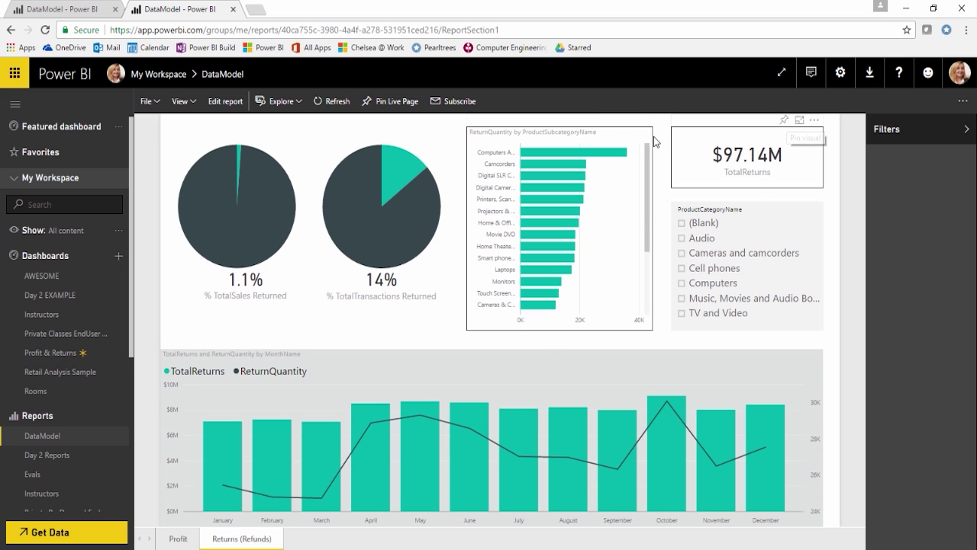
# Step: Pin the ReturnQuantity by ProductSubcategoryName bar chart to the existing Profit & Returns dashboard
pyautogui.click(614, 121)
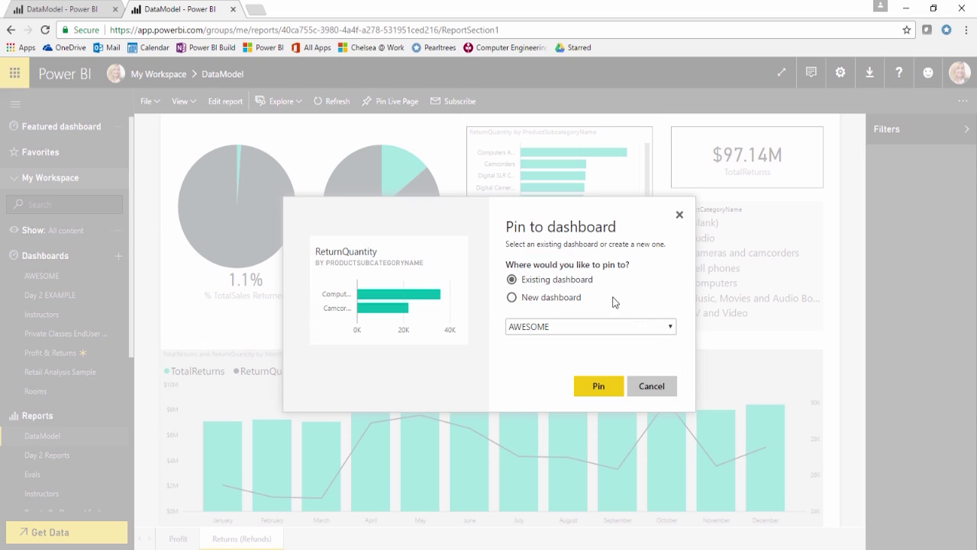
pyautogui.click(554, 330)
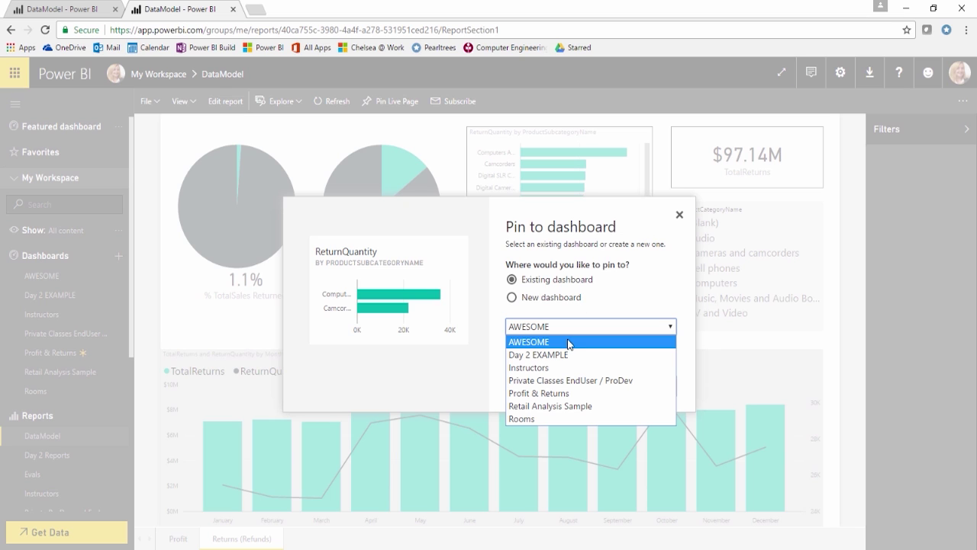
pyautogui.click(536, 393)
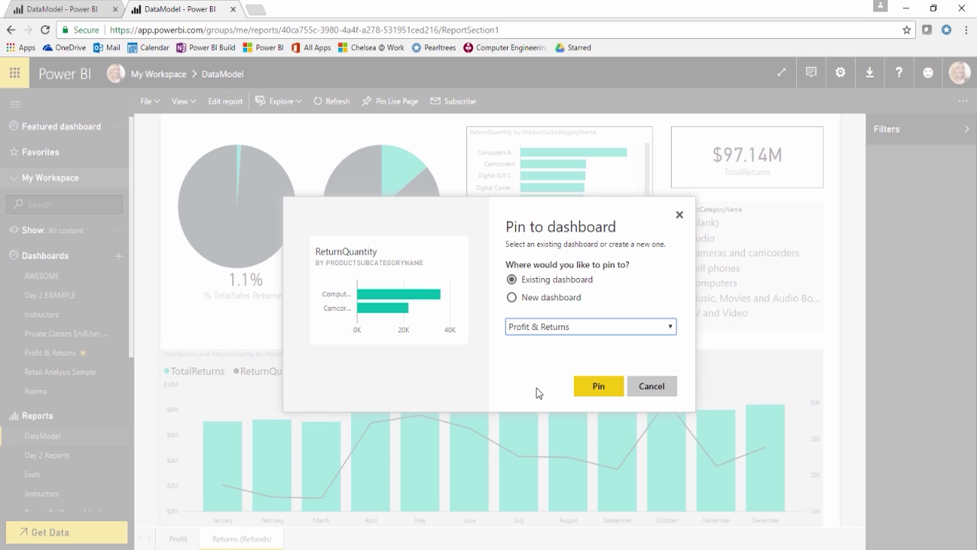
pyautogui.click(589, 386)
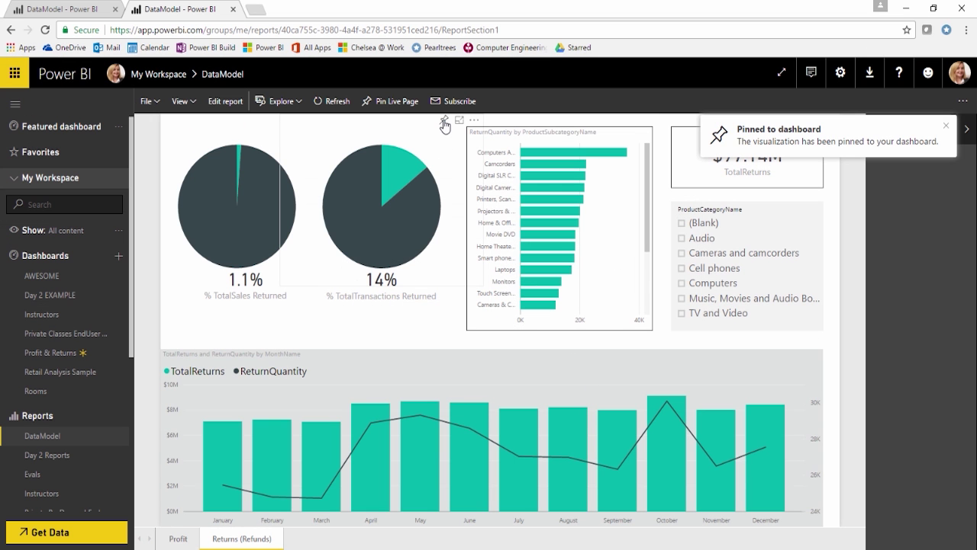
# Step: Pin the % TotalTransactions Returned and % TotalSales Returned pie charts to the Profit & Returns dashboard
pyautogui.click(444, 122)
pyautogui.click(530, 326)
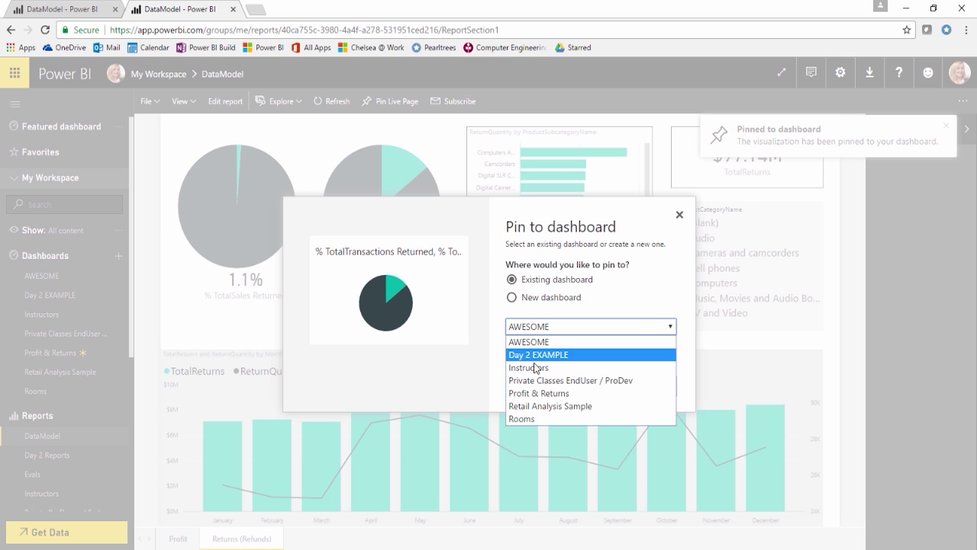
pyautogui.click(541, 392)
pyautogui.click(599, 387)
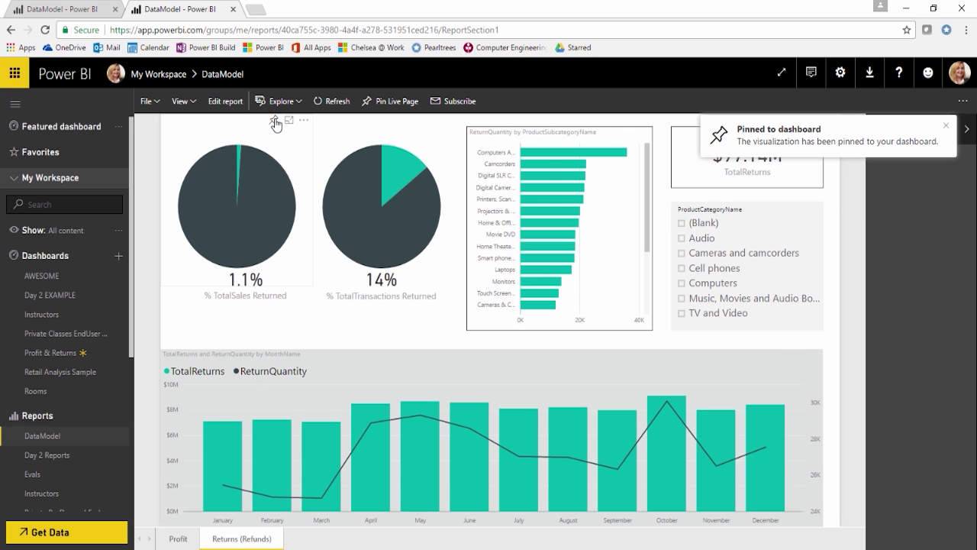
pyautogui.click(280, 122)
pyautogui.click(531, 324)
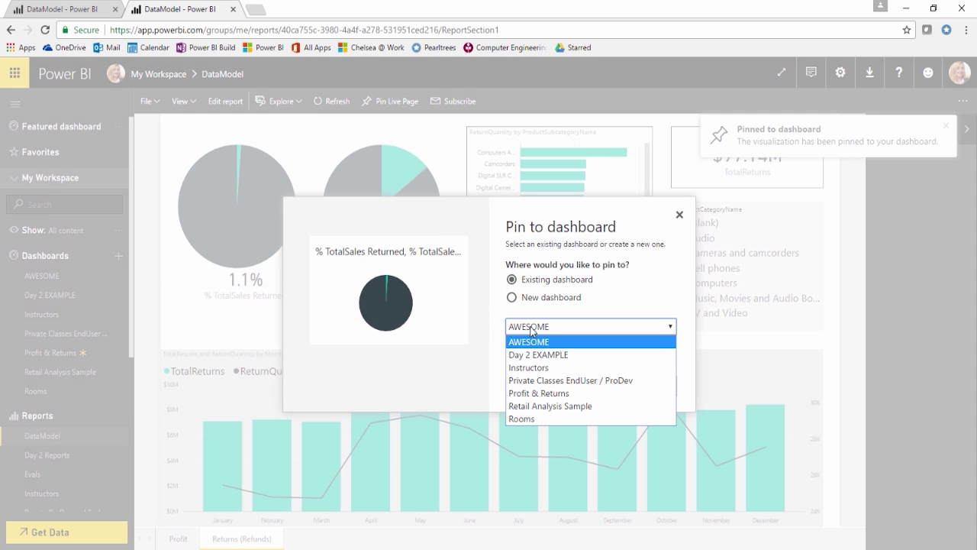
pyautogui.click(544, 392)
pyautogui.click(588, 387)
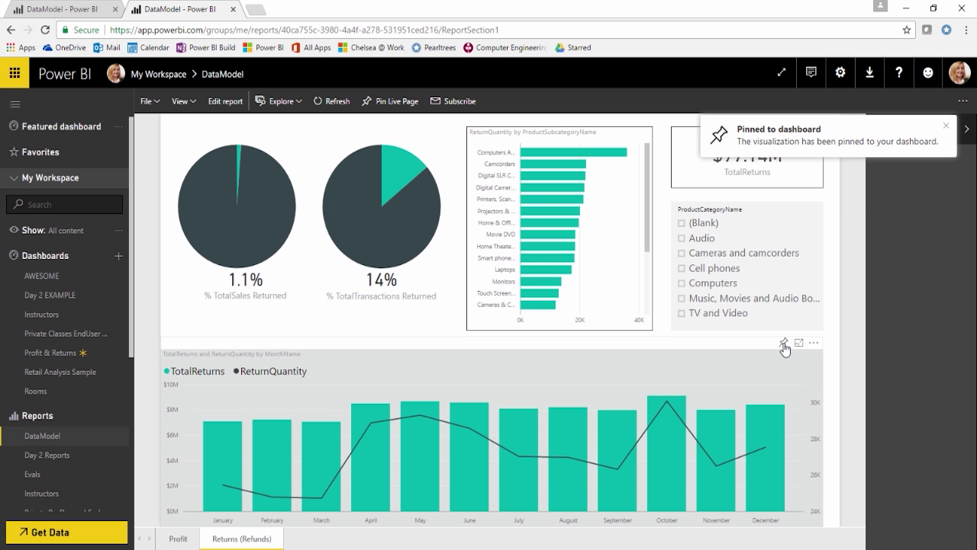
# Step: Pin the TotalReturns and ReturnQuantity by MonthName chart to the Profit & Returns dashboard and dismiss the notifications
pyautogui.click(783, 345)
pyautogui.click(542, 326)
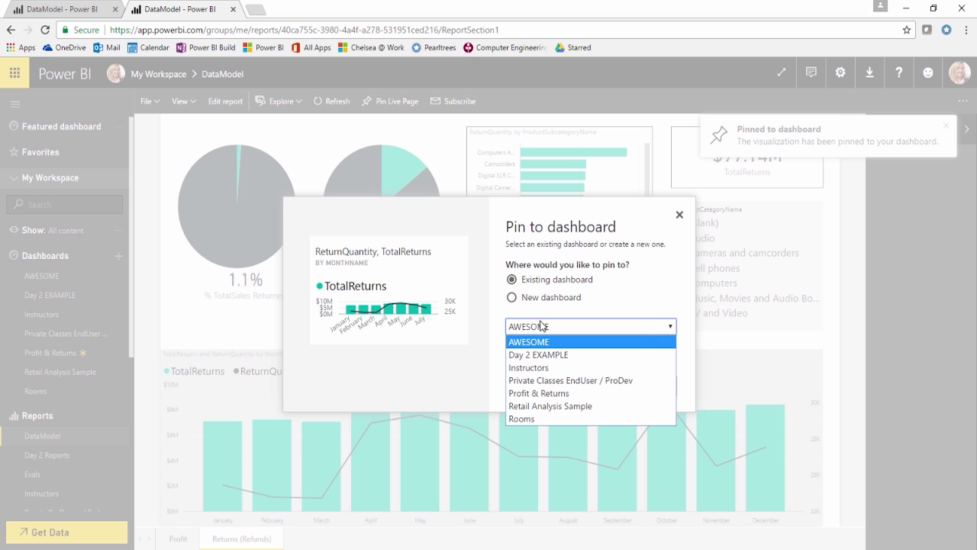
pyautogui.click(548, 392)
pyautogui.click(598, 389)
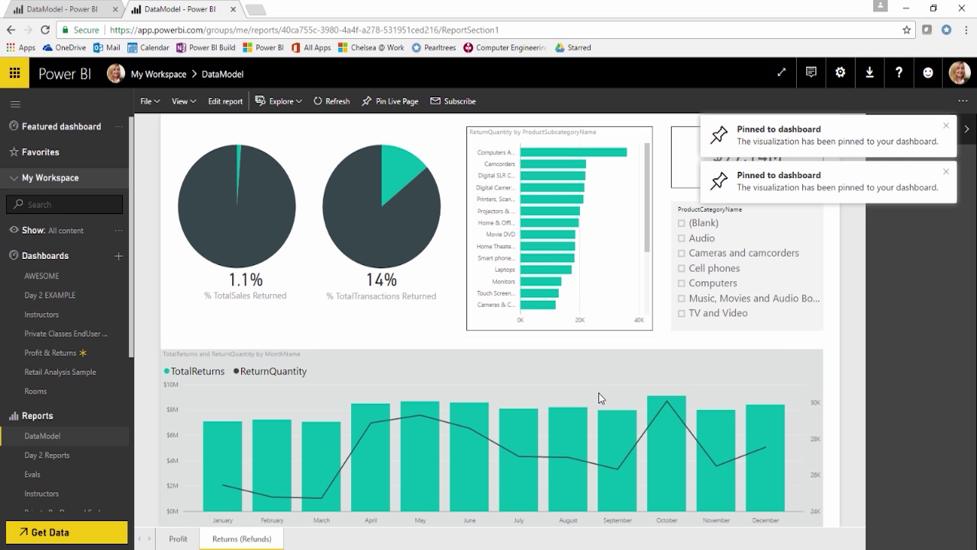
pyautogui.click(946, 171)
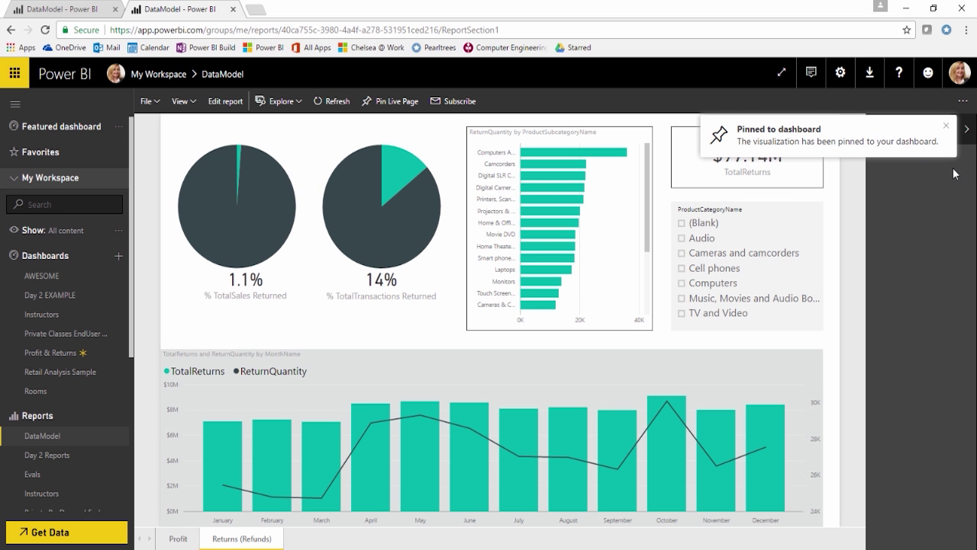
pyautogui.click(948, 128)
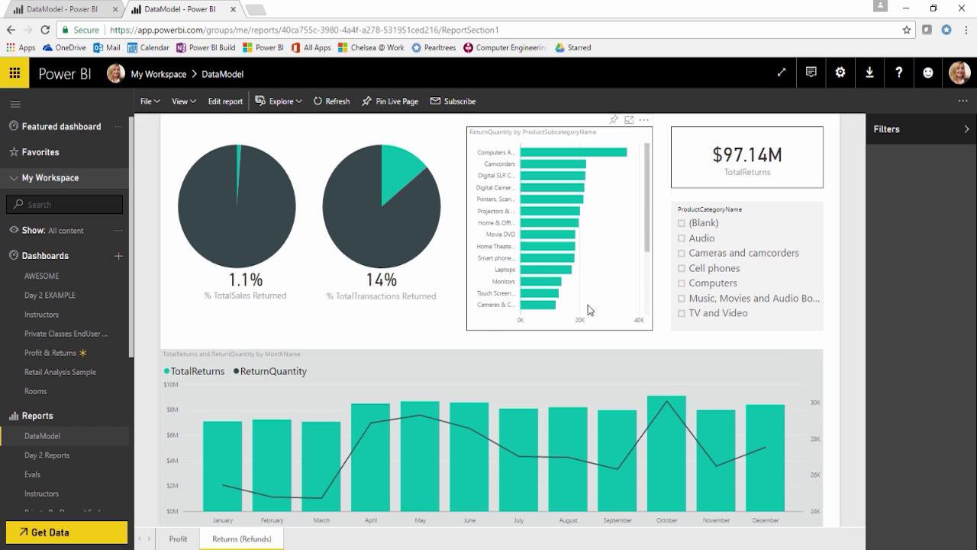
# Step: Pin the Profit page's RegularProfit and PromoProfit donut chart to the Profit & Returns dashboard
pyautogui.click(179, 539)
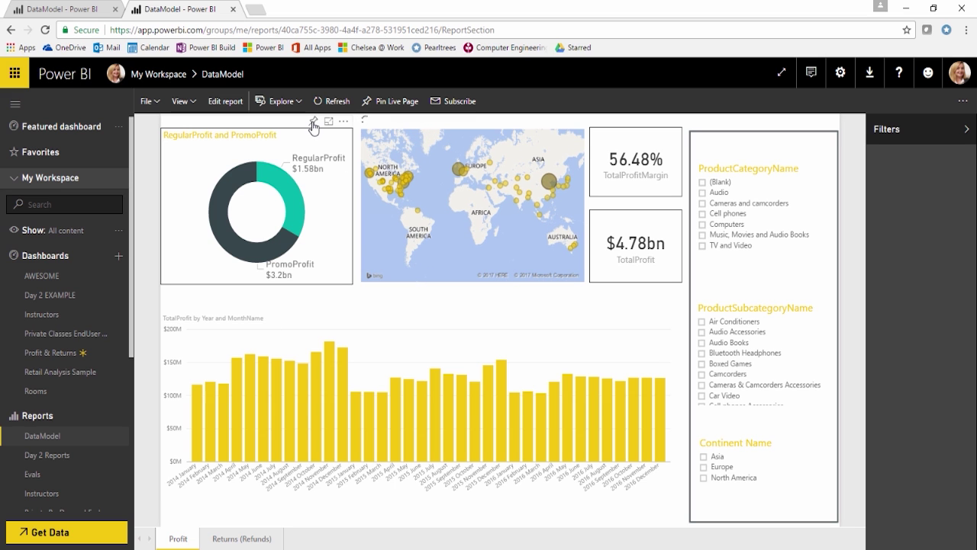
pyautogui.click(313, 124)
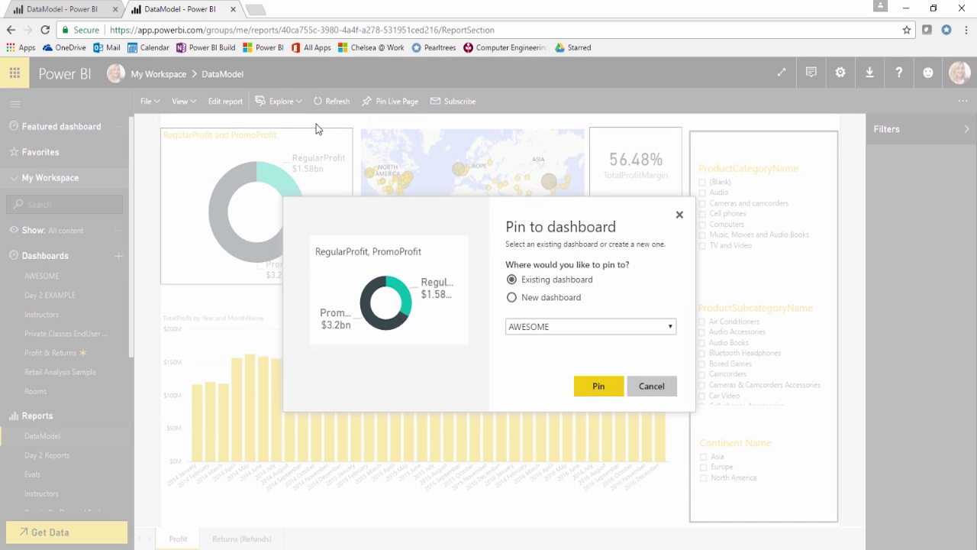
pyautogui.click(556, 326)
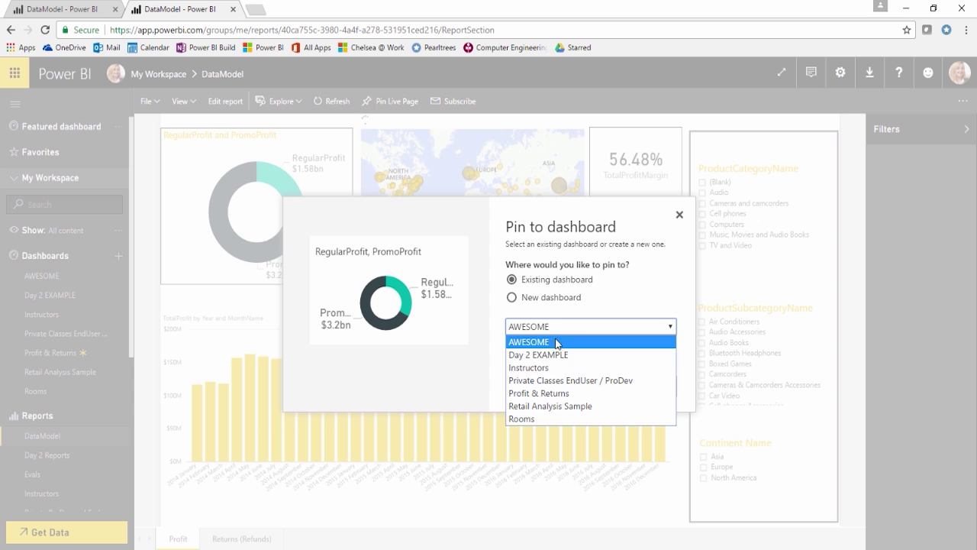
pyautogui.click(552, 389)
pyautogui.click(598, 387)
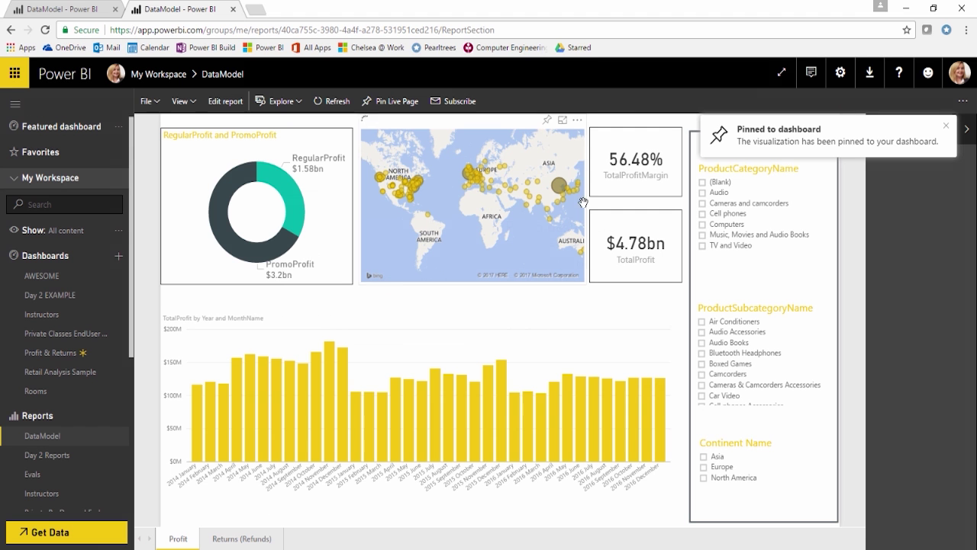
# Step: Pin the map of TotalProfit by CityName to the Profit & Returns dashboard
pyautogui.click(547, 123)
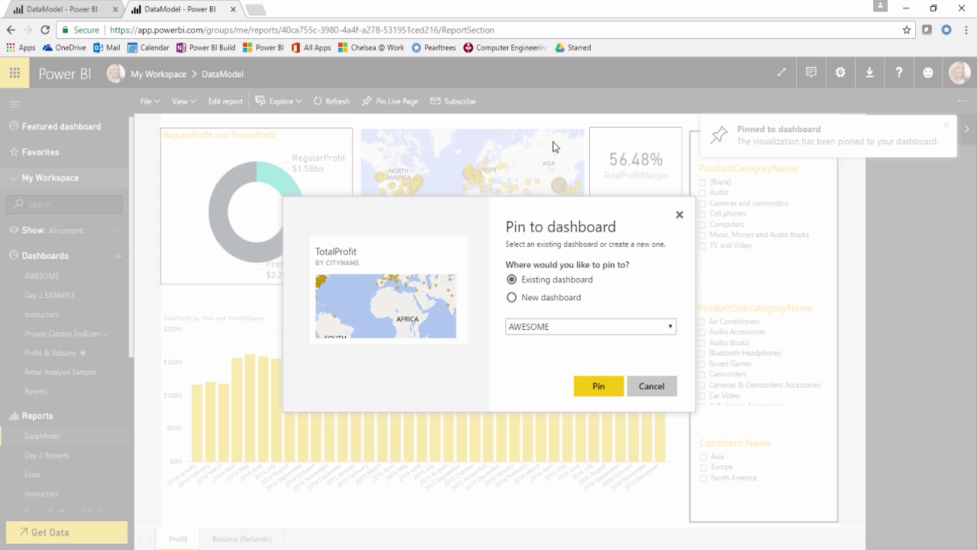
pyautogui.click(574, 327)
pyautogui.click(555, 393)
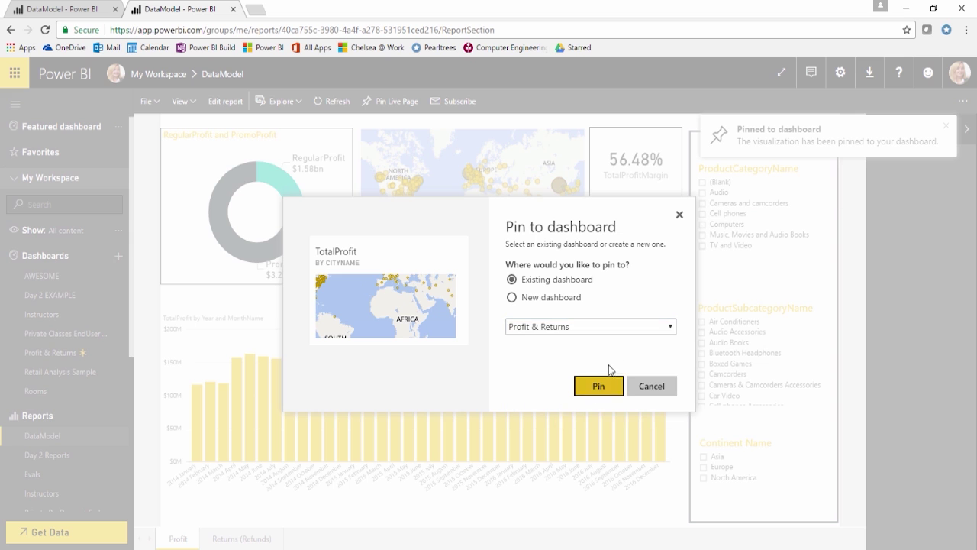
pyautogui.click(600, 386)
# Step: Pin the TotalProfitMargin and TotalProfit cards to the Profit & Returns dashboard
pyautogui.click(643, 122)
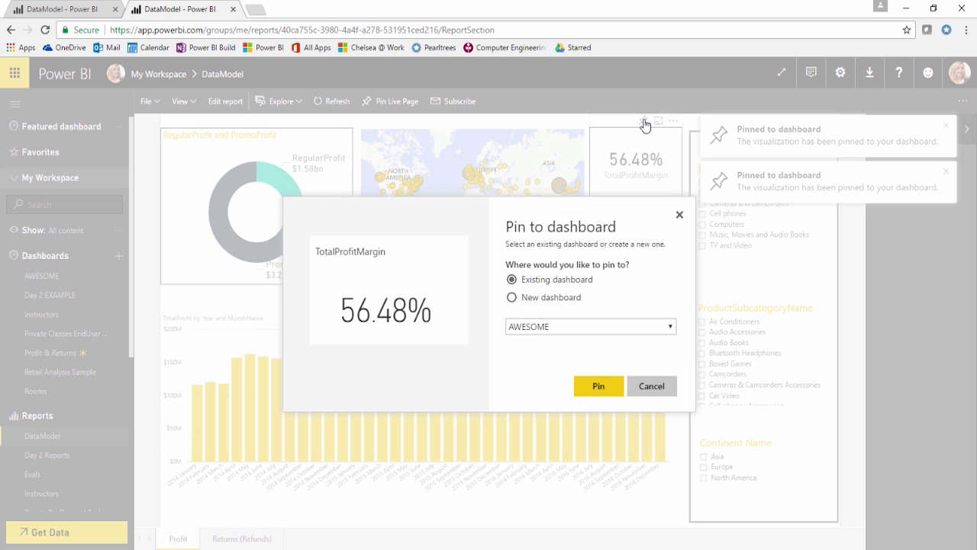
pyautogui.click(572, 326)
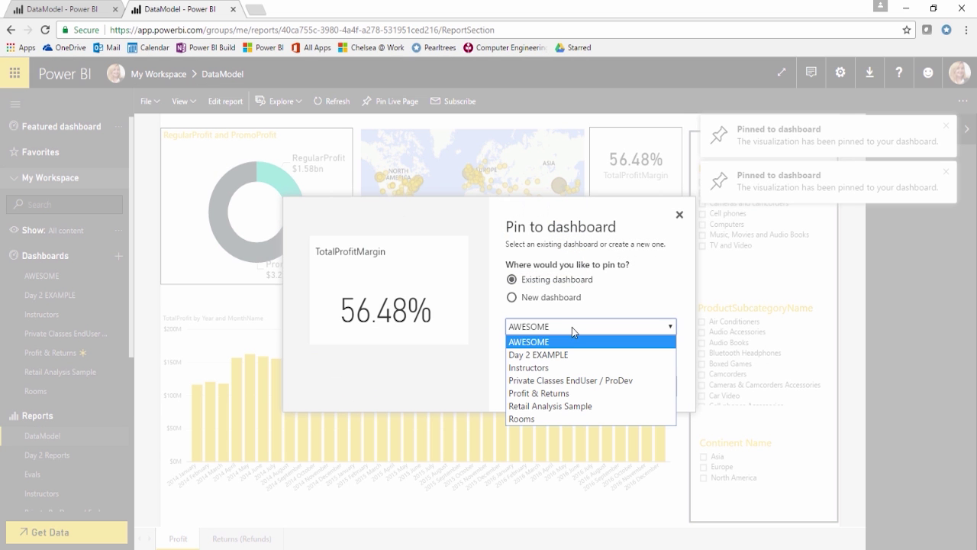
pyautogui.click(563, 395)
pyautogui.click(599, 385)
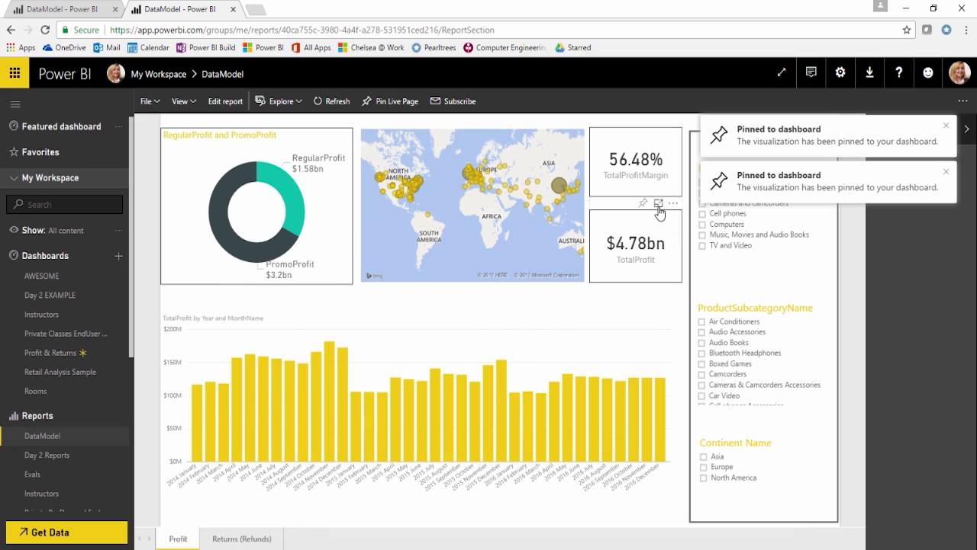
pyautogui.click(642, 204)
pyautogui.click(595, 327)
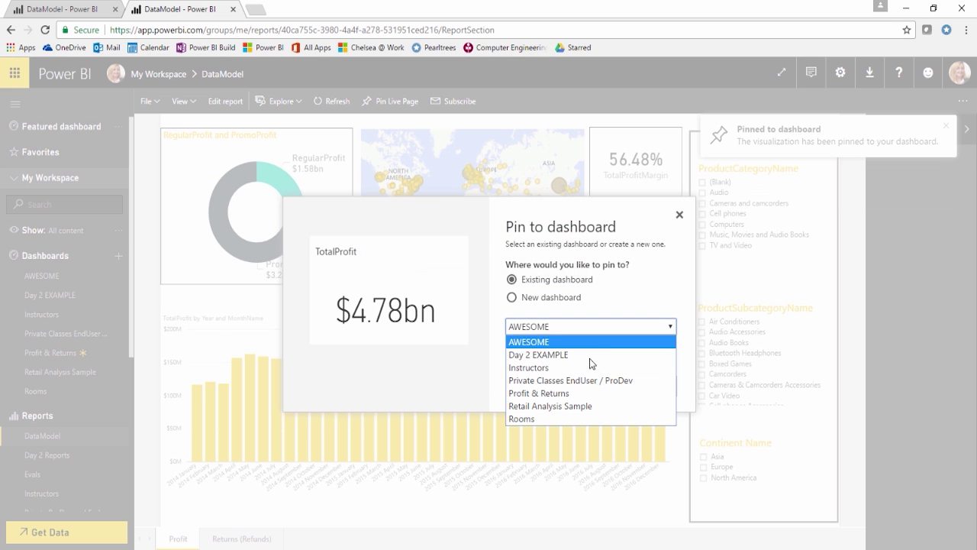
pyautogui.click(569, 393)
pyautogui.click(598, 387)
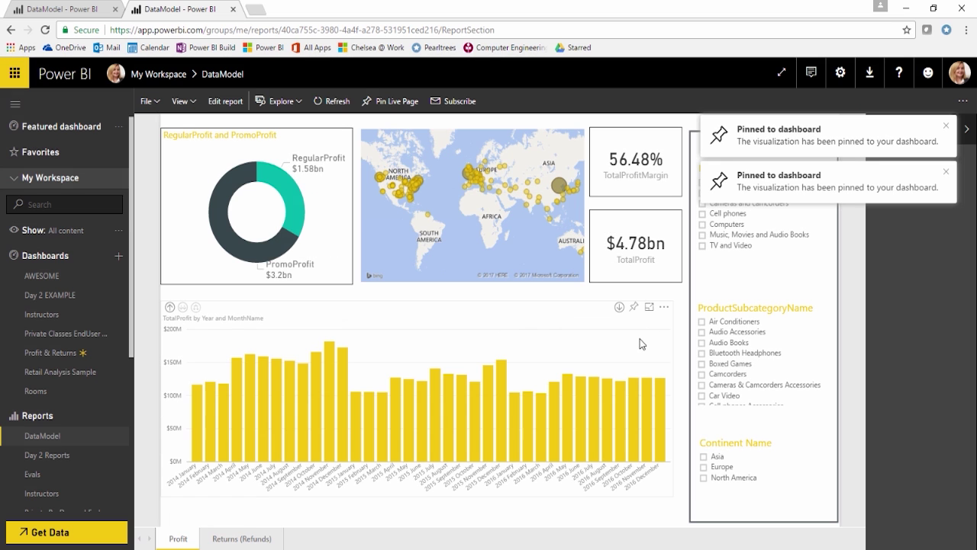
# Step: Pin the TotalProfit by Year and MonthName column chart to the Profit & Returns dashboard
pyautogui.click(634, 308)
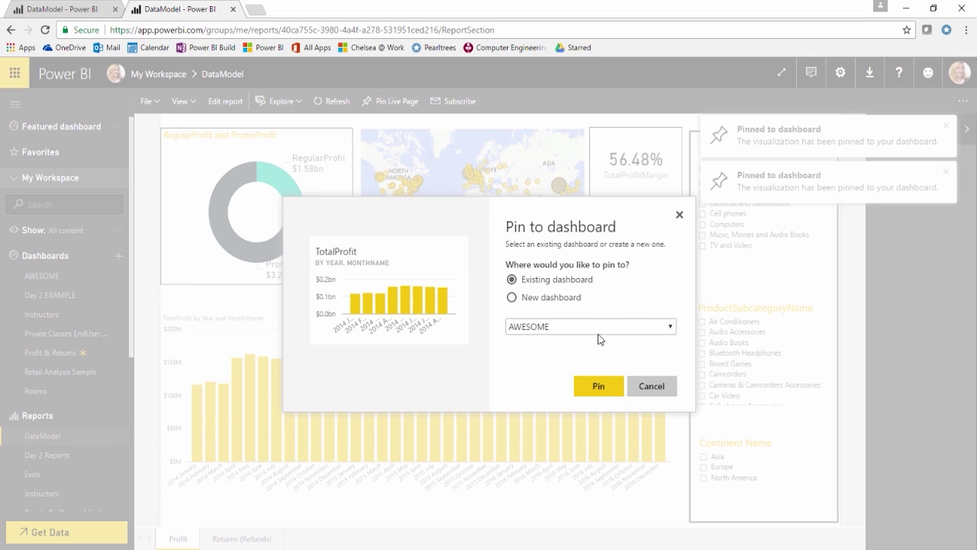
pyautogui.click(598, 330)
pyautogui.click(569, 393)
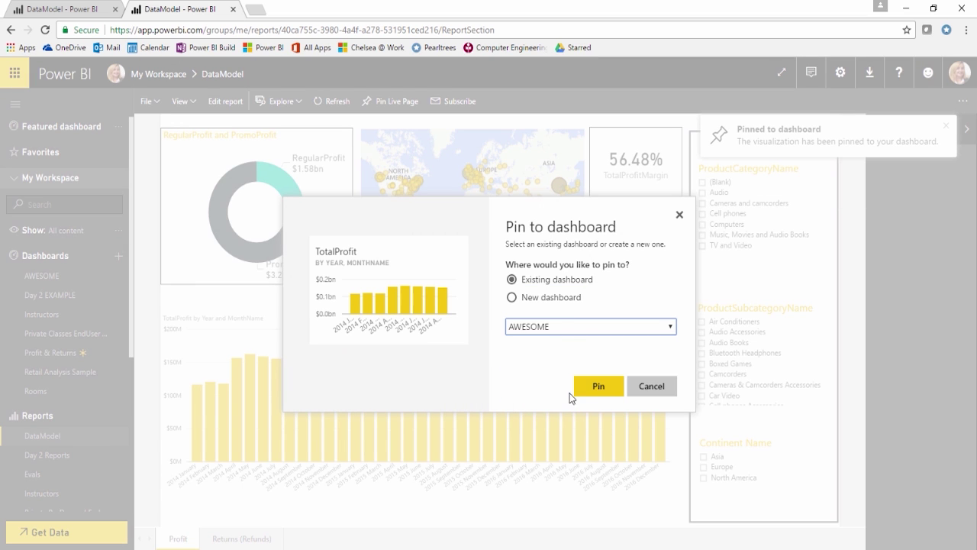
pyautogui.click(598, 387)
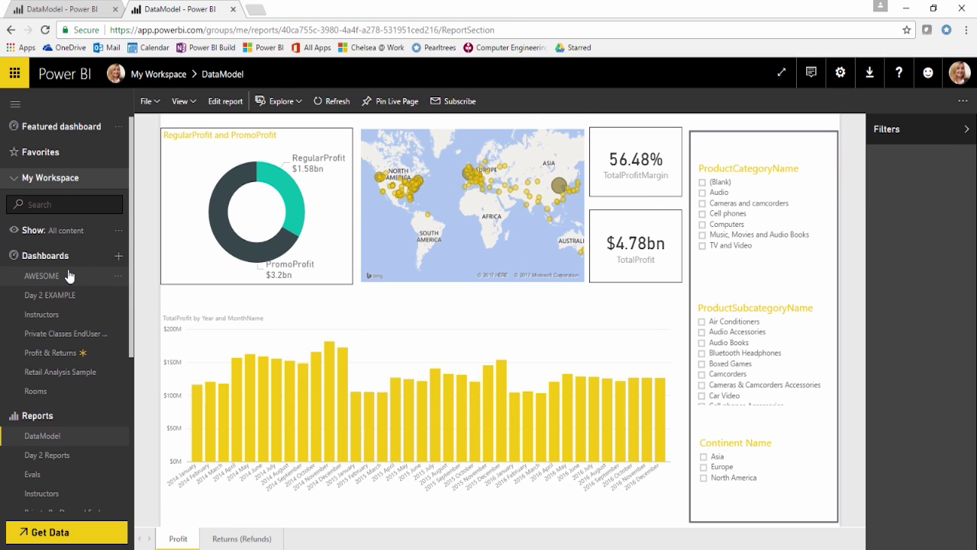
# Step: On the Profit & Returns dashboard, shrink both percentage pie tiles and stack them beside the ReturnQuantity by ProductSubcategoryName tile
pyautogui.click(62, 354)
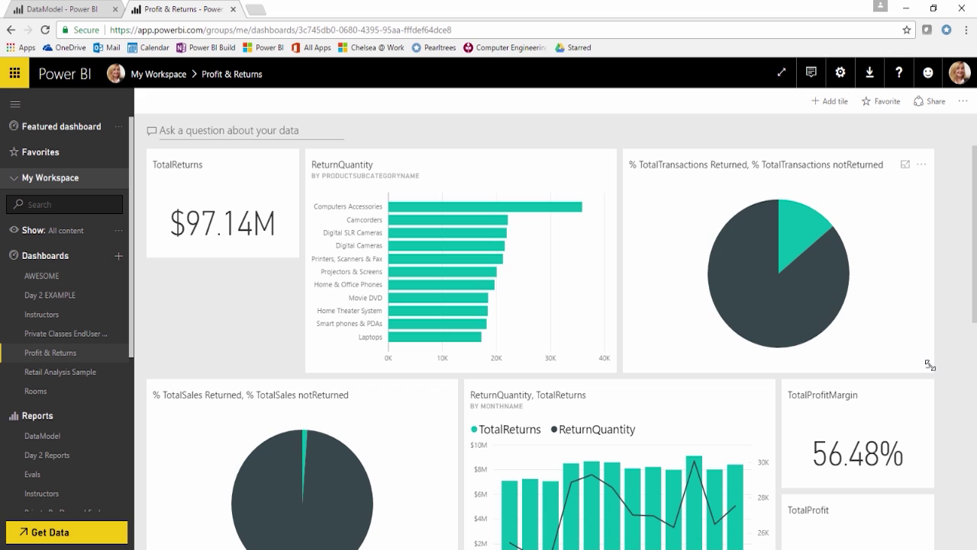
pyautogui.moveTo(925, 361); pyautogui.dragTo(744, 261)
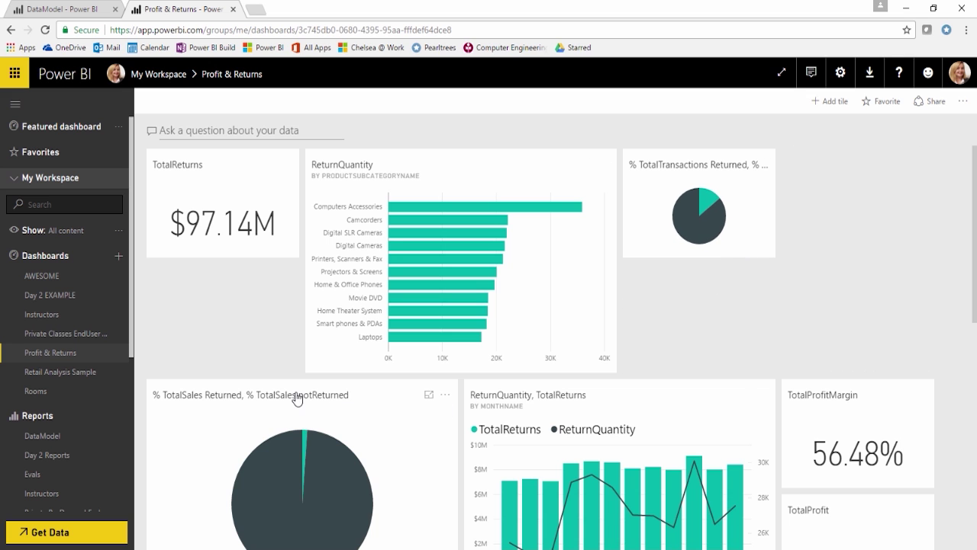
pyautogui.moveTo(297, 405); pyautogui.dragTo(831, 284)
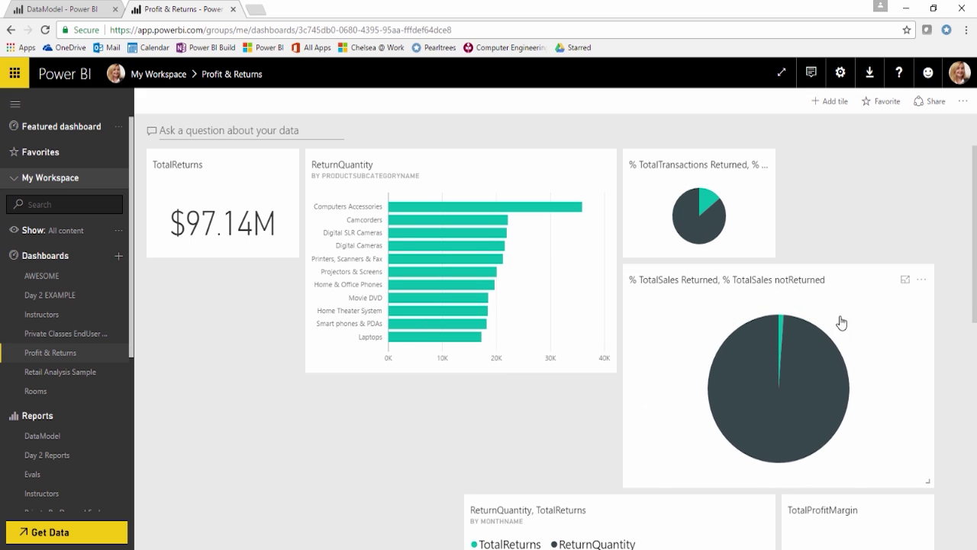
pyautogui.moveTo(929, 480); pyautogui.dragTo(766, 348)
# Step: Move the RegularProfit, PromoProfit tile up below the TotalReturns area and the ReturnQuantity, TotalReturns tile beside the two pie tiles
pyautogui.scroll(-2, 685, 402)
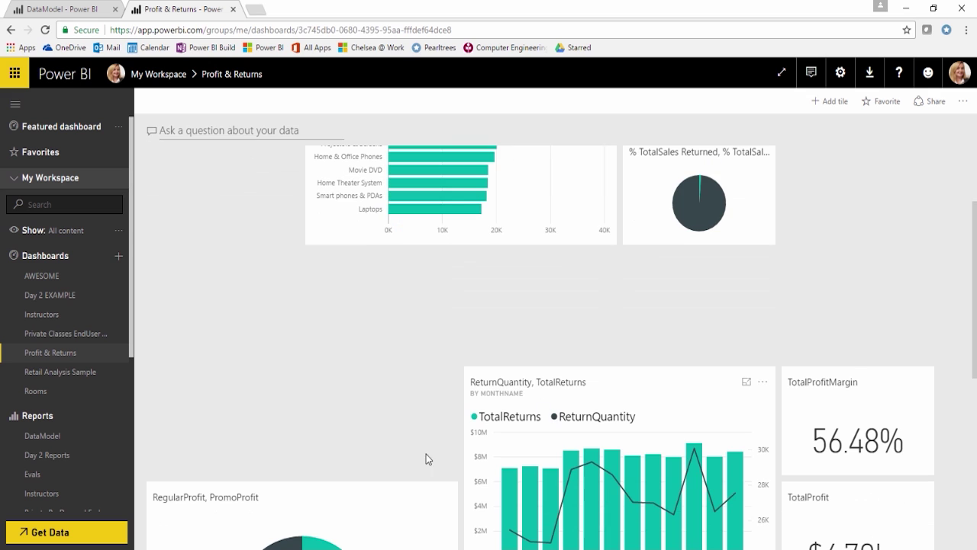
pyautogui.moveTo(333, 507); pyautogui.dragTo(323, 288)
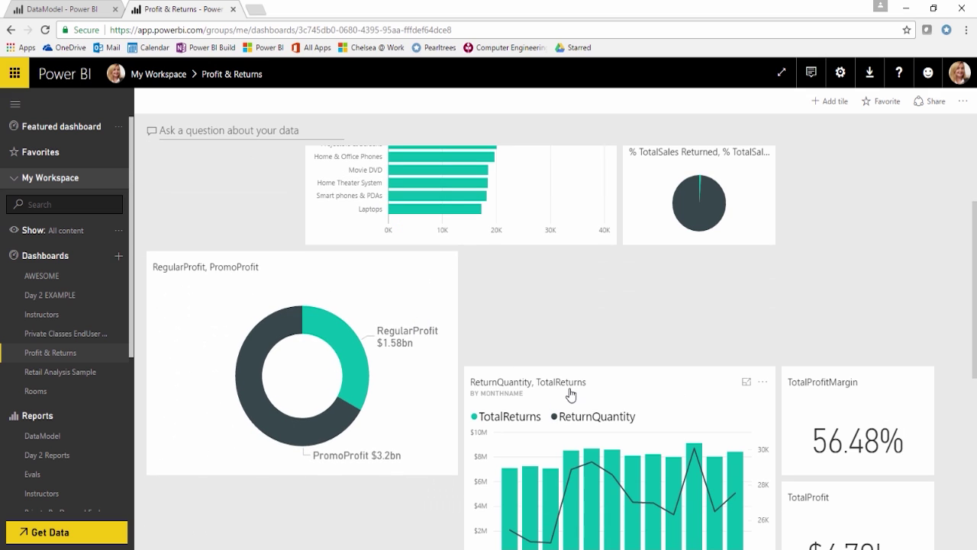
pyautogui.moveTo(619, 399); pyautogui.dragTo(618, 284)
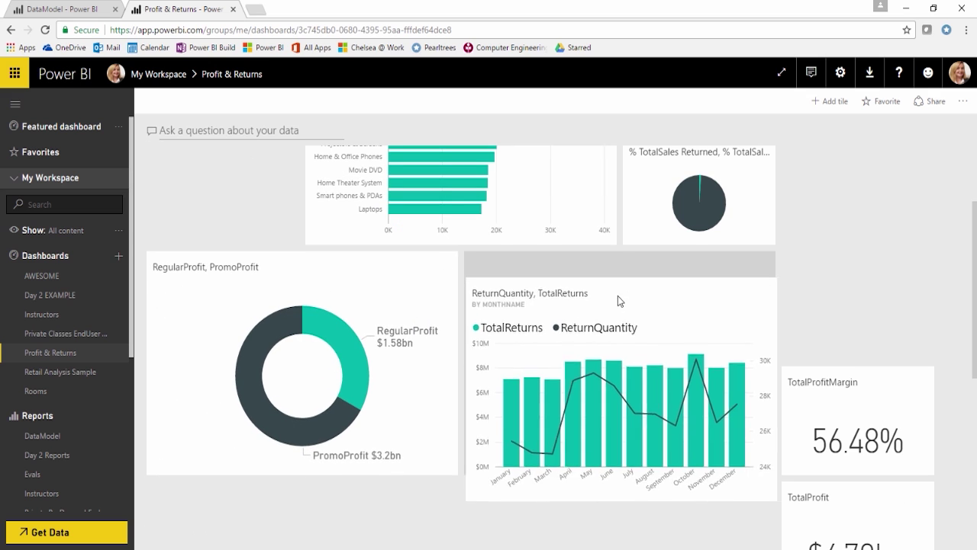
pyautogui.scroll(2, 622, 402)
pyautogui.moveTo(499, 406); pyautogui.dragTo(813, 179)
# Step: Stack the TotalProfitMargin and TotalProfit cards beside the profit donut and place the TotalProfit by CityName map next to them
pyautogui.scroll(-4, 824, 363)
pyautogui.moveTo(847, 260); pyautogui.dragTo(545, 255)
pyautogui.moveTo(848, 469); pyautogui.dragTo(553, 367)
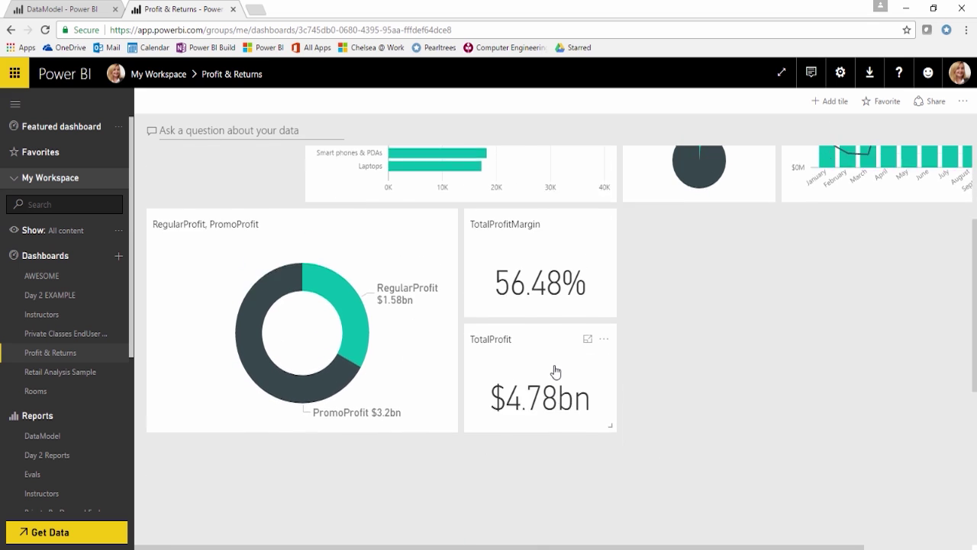
pyautogui.scroll(-3, 556, 355)
pyautogui.moveTo(542, 265); pyautogui.dragTo(714, 284)
# Step: Move the TotalProfit by Year, MonthName tile directly below the donut and widen it to the map tile's far edge
pyautogui.scroll(-5, 534, 374)
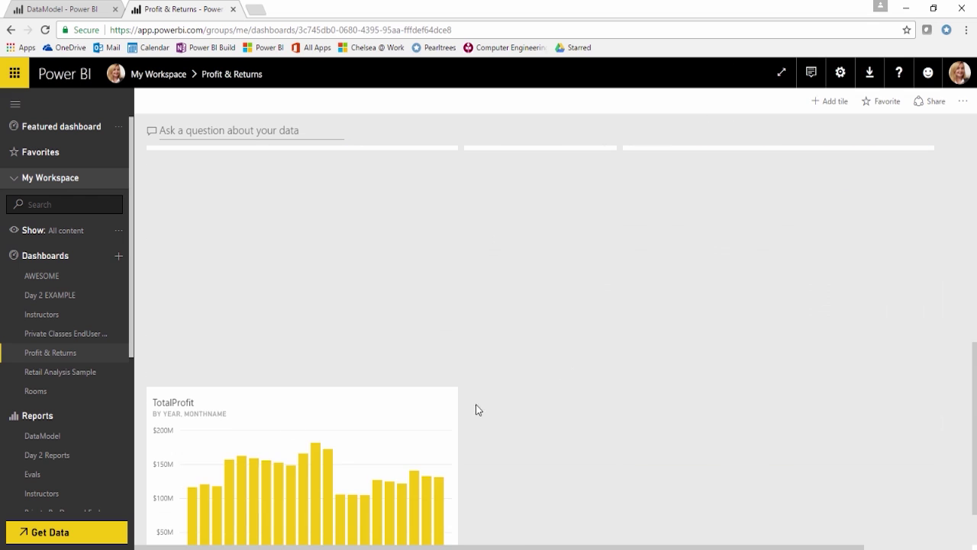
pyautogui.moveTo(264, 403)
pyautogui.mouseDown()
pyautogui.moveTo(283, 323)
pyautogui.moveTo(272, 397)
pyautogui.mouseUp()
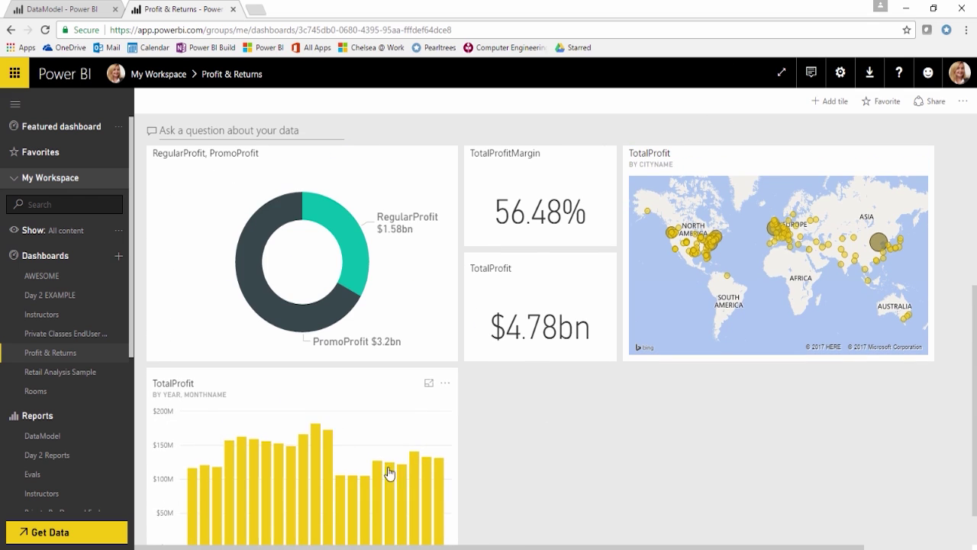
pyautogui.scroll(-1, 416, 485)
pyautogui.moveTo(456, 532); pyautogui.dragTo(931, 484)
# Step: Enlarge the TotalReturns card to match the height of the ReturnQuantity tile beside it and review the dashboard layout
pyautogui.scroll(3, 727, 389)
pyautogui.scroll(2, 726, 389)
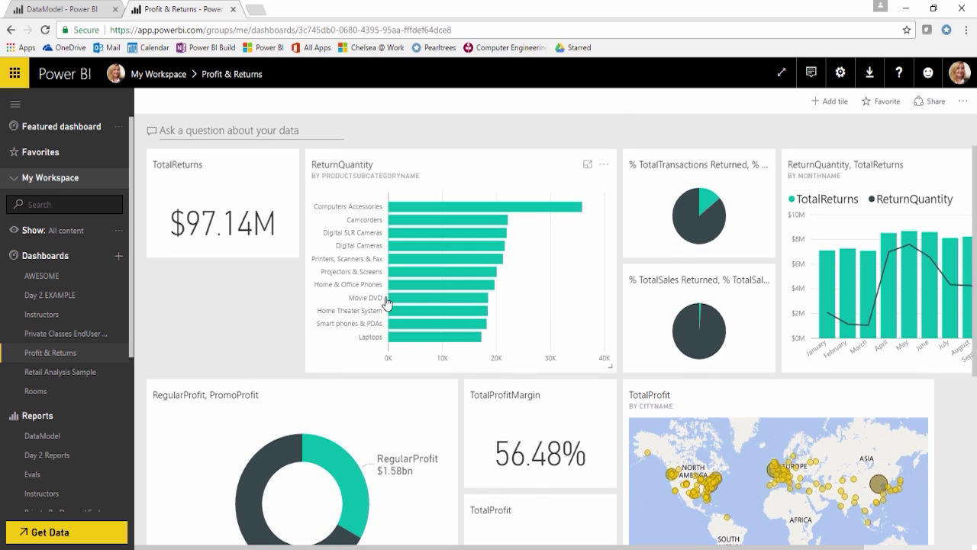
pyautogui.moveTo(284, 258); pyautogui.dragTo(322, 344)
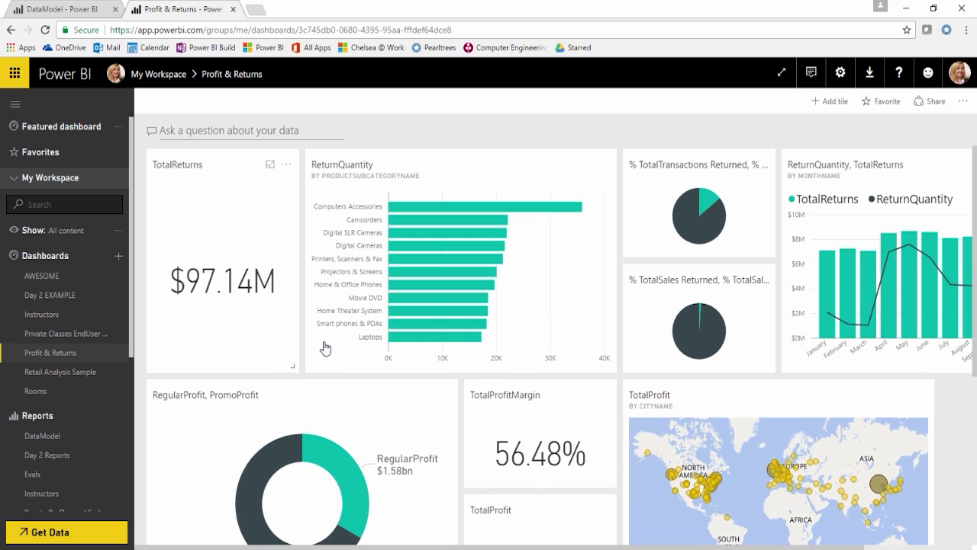
pyautogui.scroll(-1, 569, 344)
pyautogui.scroll(-4, 569, 344)
pyautogui.scroll(5, 567, 345)
# Step: Open the report behind the ReturnQuantity tile, filter it by individual product categories from Audio to Music, Movies and Audio Books, and clear the filter
pyautogui.moveTo(455, 207)
pyautogui.click(453, 200)
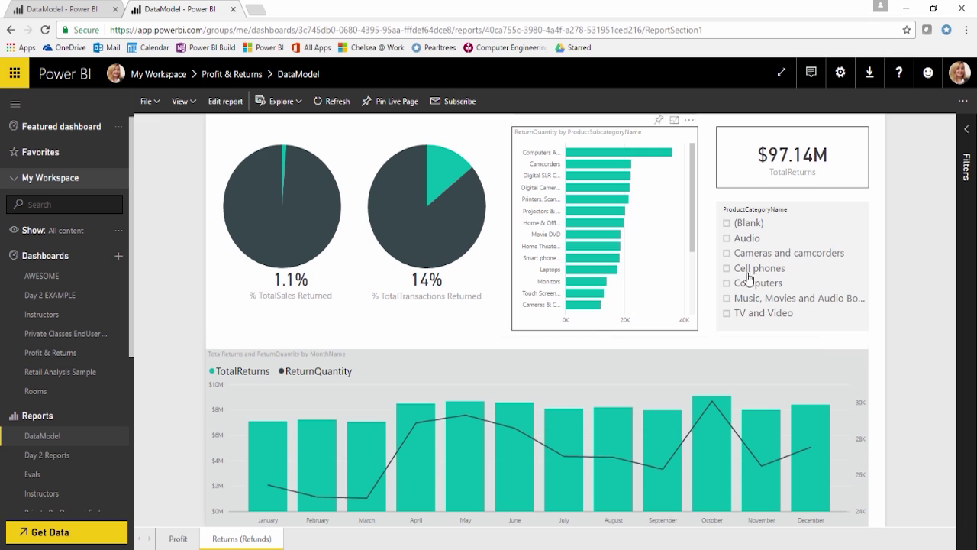
pyautogui.click(729, 239)
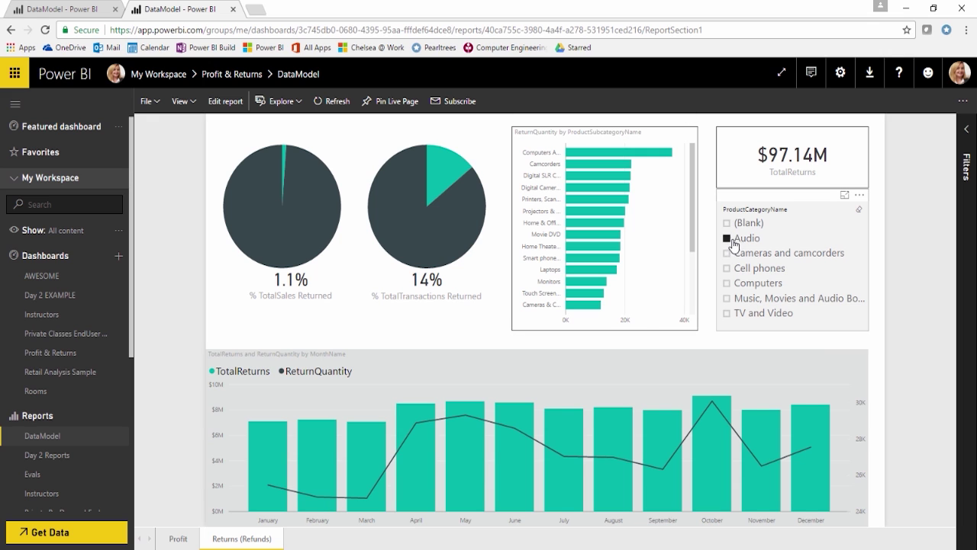
pyautogui.click(727, 254)
pyautogui.click(726, 268)
pyautogui.click(727, 283)
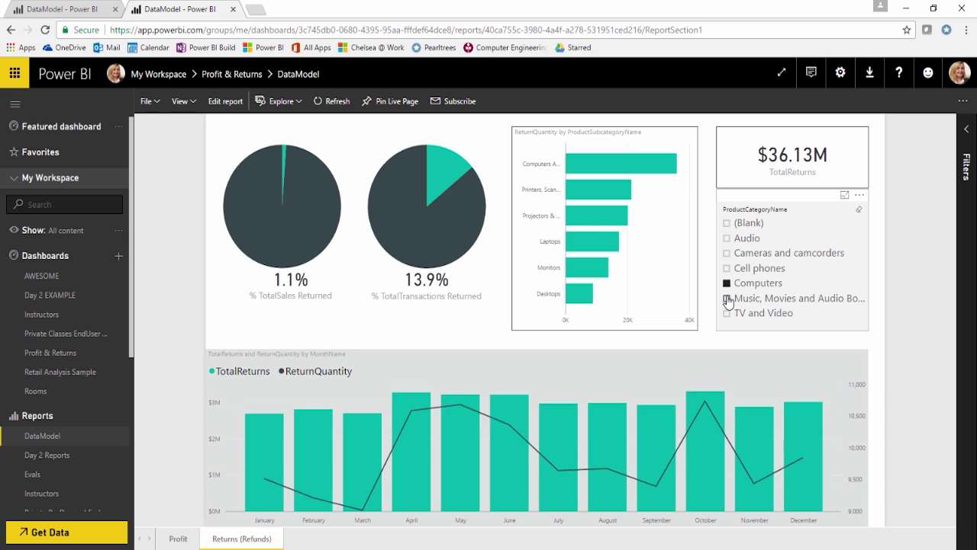
pyautogui.click(727, 298)
pyautogui.click(727, 238)
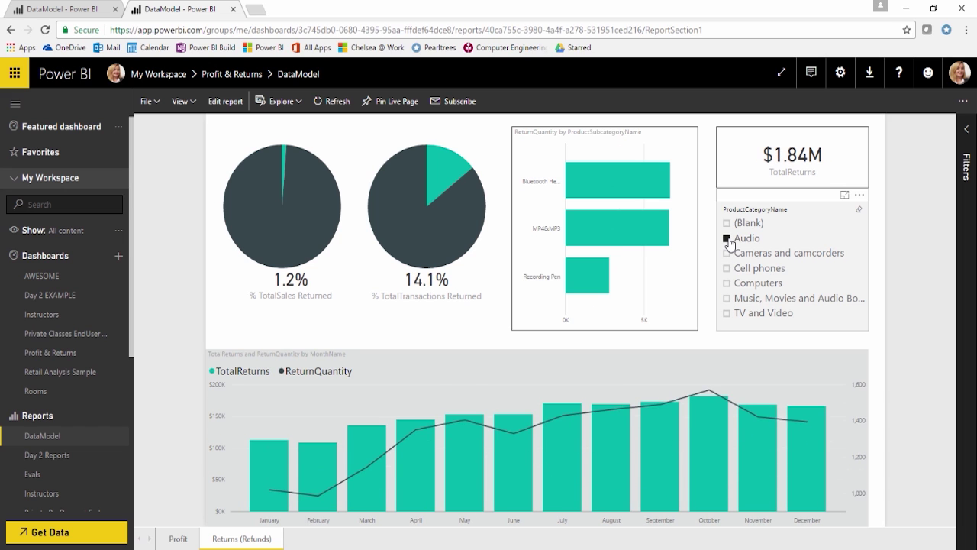
pyautogui.click(727, 239)
pyautogui.click(727, 239)
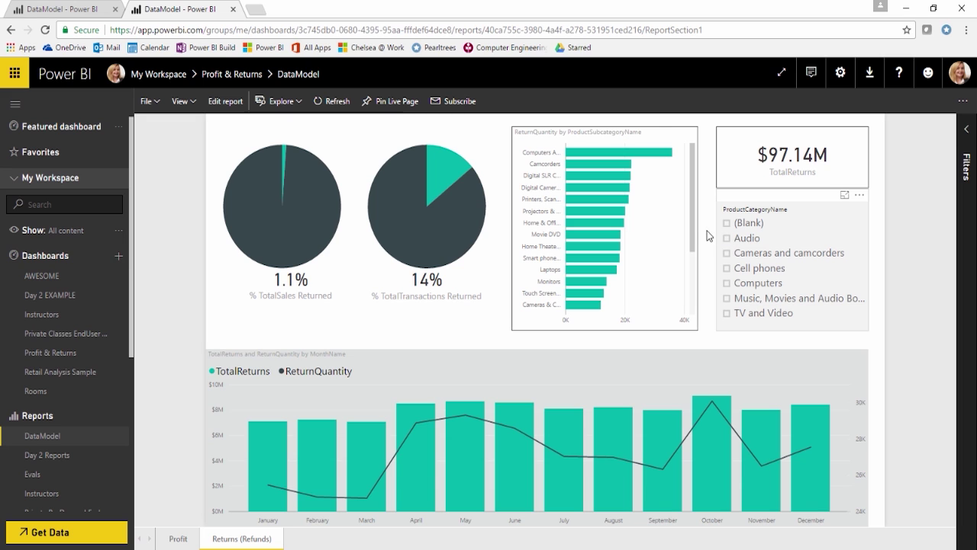
# Step: Cross-highlight the returns page by each product subcategory in turn, from Computers Accessories down to the home theater bar
pyautogui.click(599, 151)
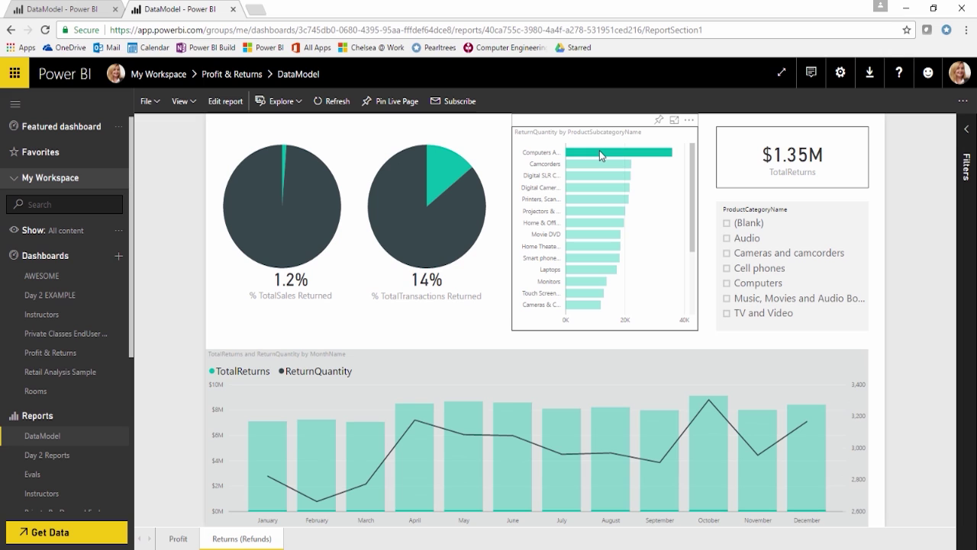
pyautogui.click(599, 163)
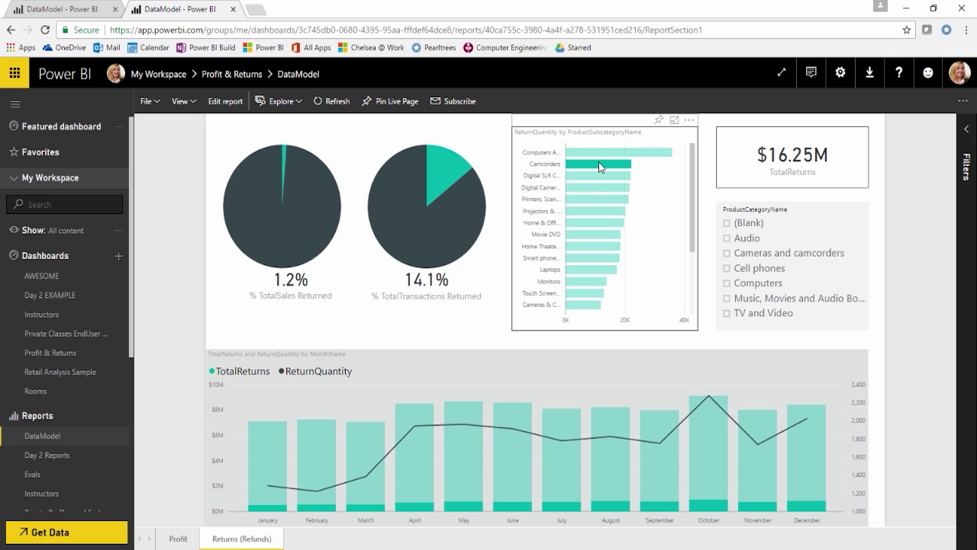
pyautogui.click(598, 176)
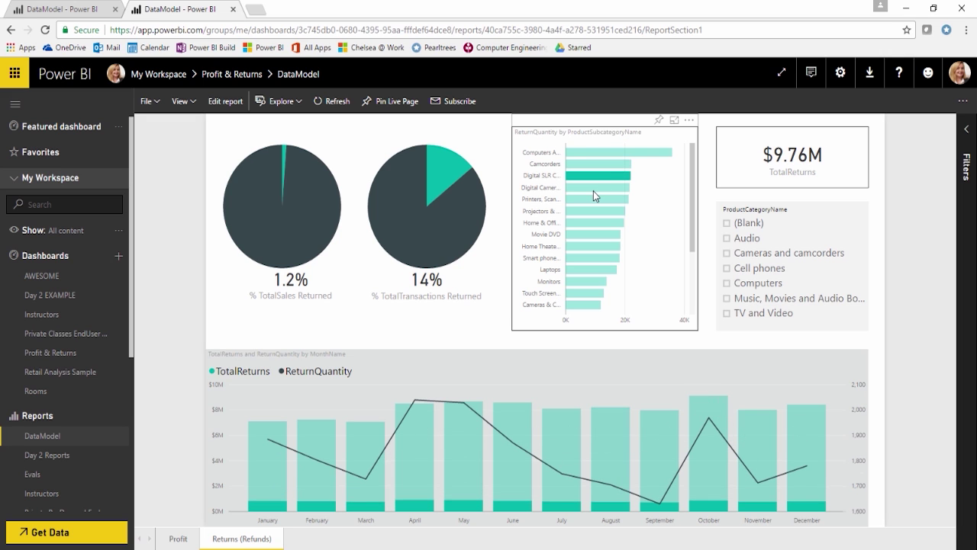
pyautogui.click(593, 188)
pyautogui.click(593, 198)
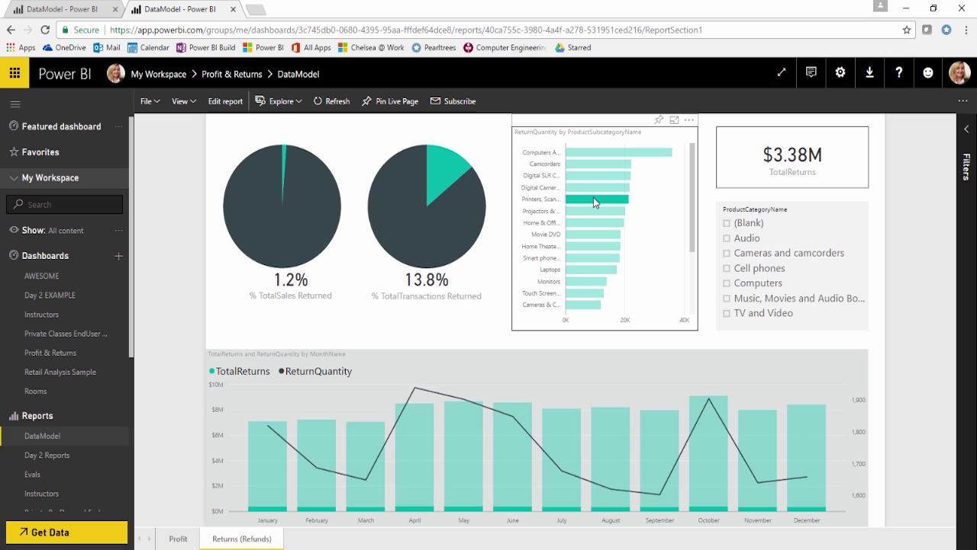
pyautogui.click(592, 214)
pyautogui.click(592, 218)
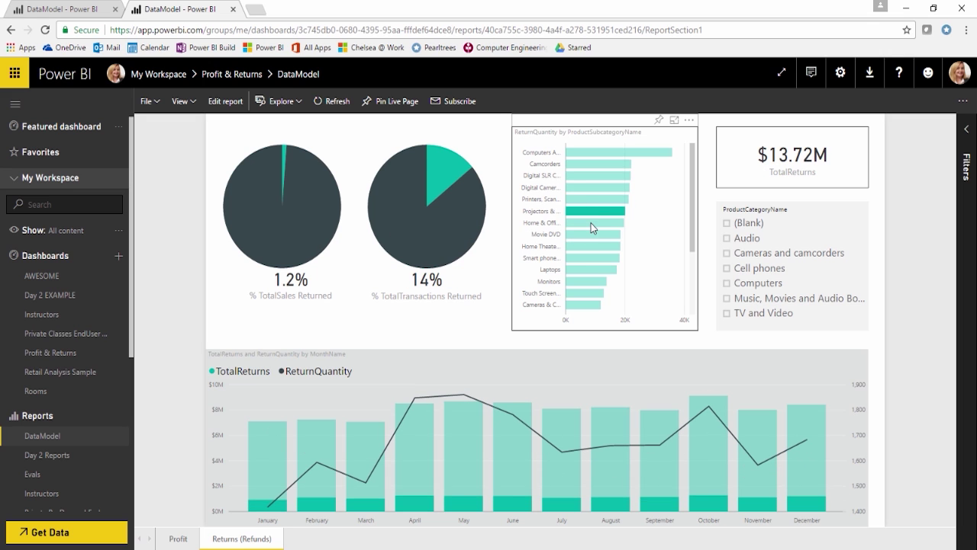
pyautogui.click(591, 223)
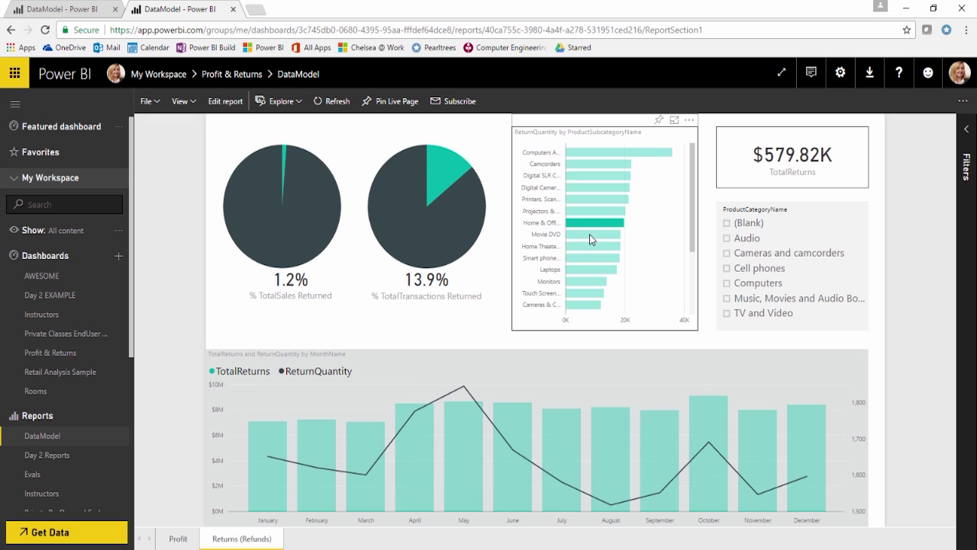
pyautogui.click(589, 235)
pyautogui.click(589, 245)
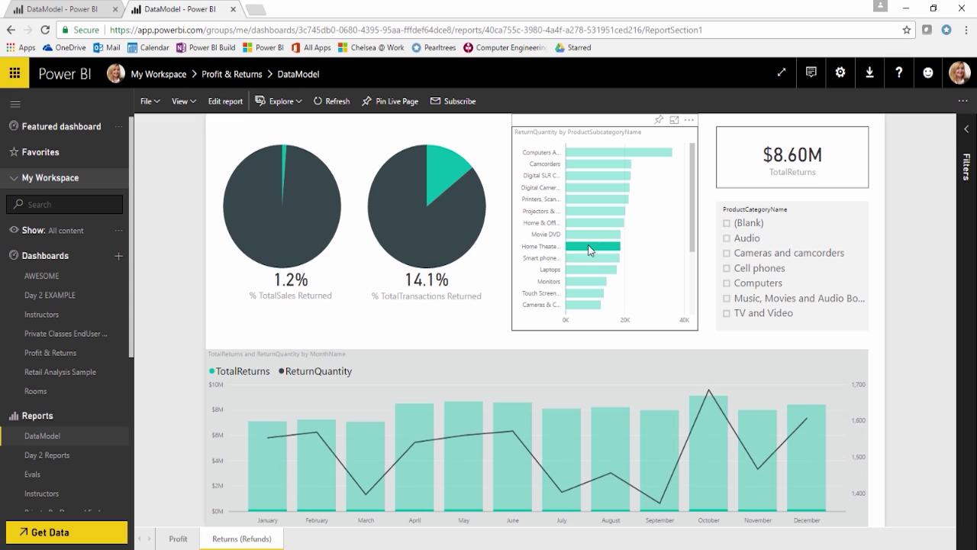
# Step: Highlight Computers Accessories again, inspect its return quantity, and clear the highlight
pyautogui.click(602, 155)
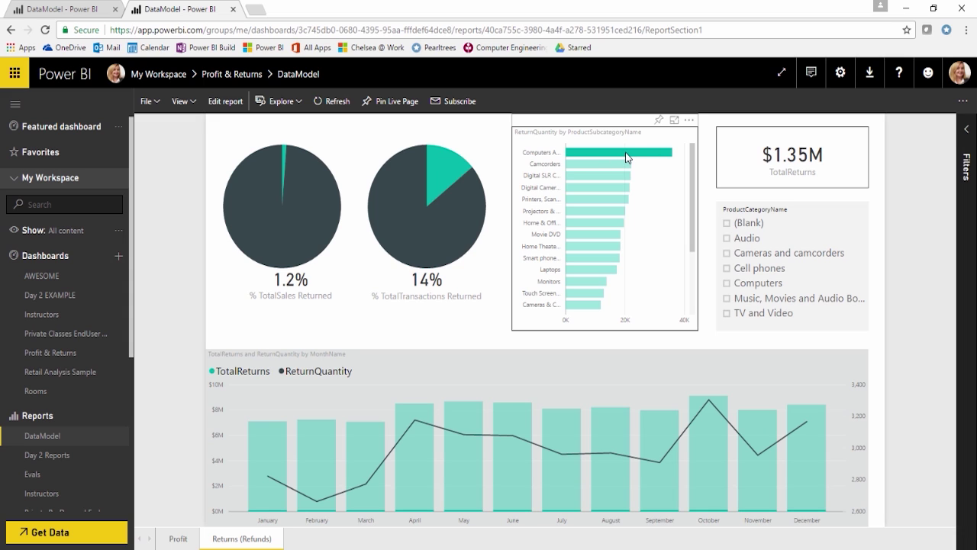
pyautogui.moveTo(574, 154)
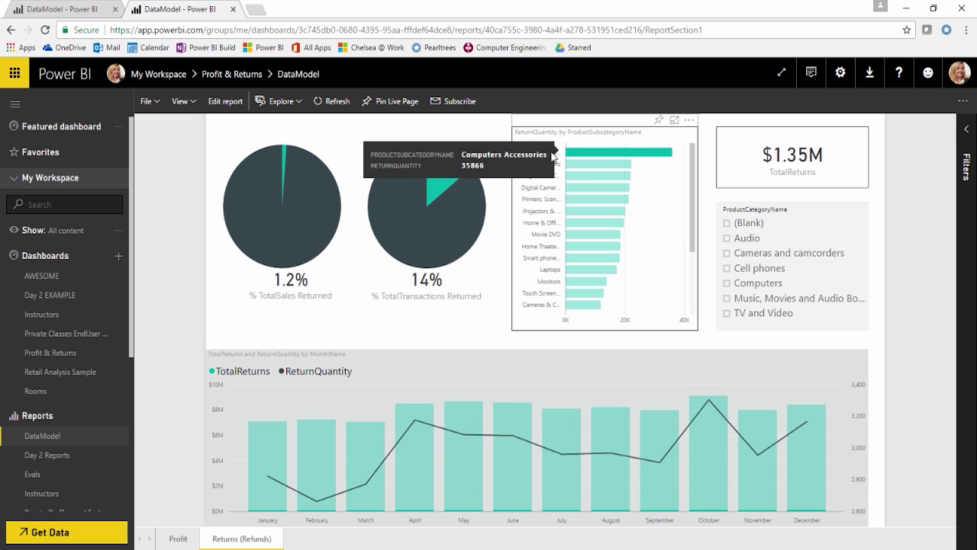
pyautogui.click(605, 152)
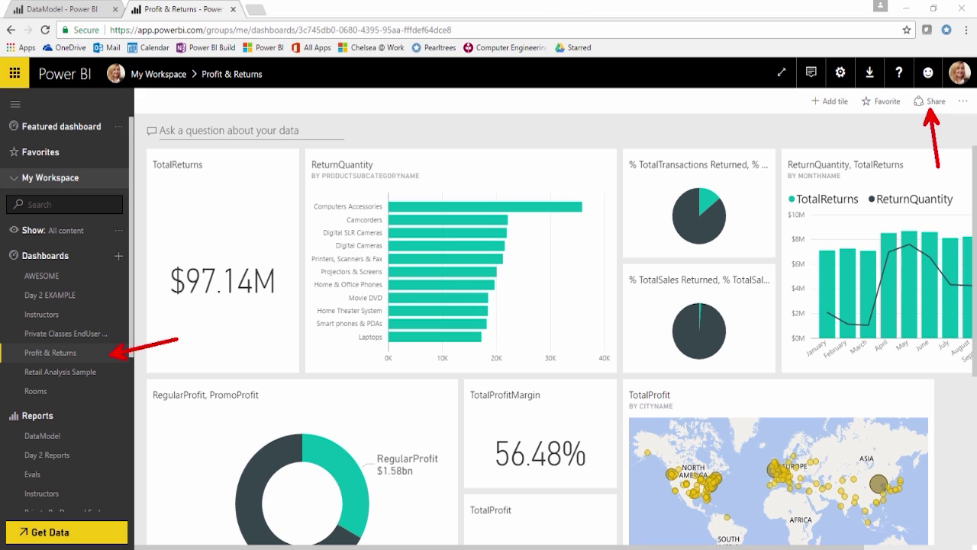
pyautogui.moveTo(916, 109); pyautogui.dragTo(905, 146)
pyautogui.press('Escape')
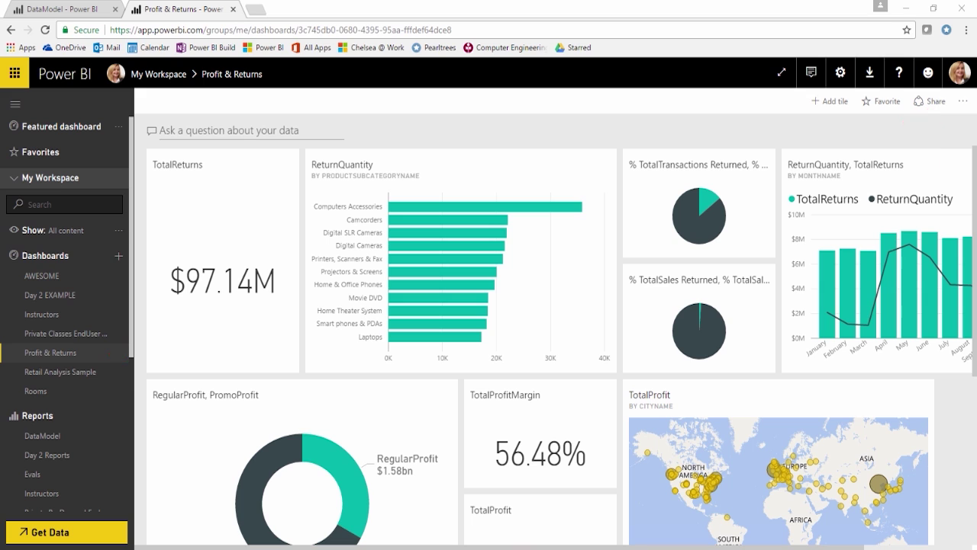
# Step: Set up sharing for the Profit & Returns dashboard with the chosen colleague as recipient and the message "Check out this great dashboard"
pyautogui.click(930, 109)
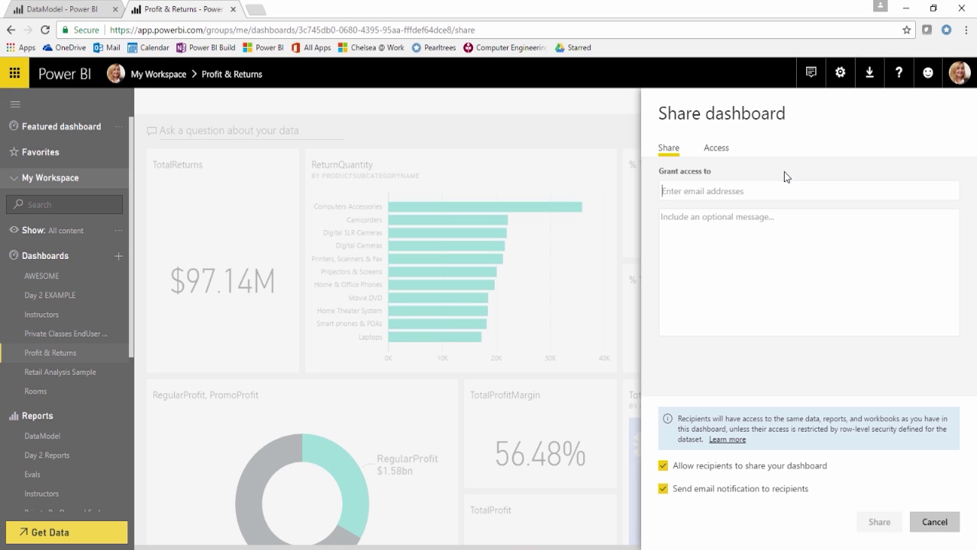
pyautogui.click(700, 186)
pyautogui.write('tom')
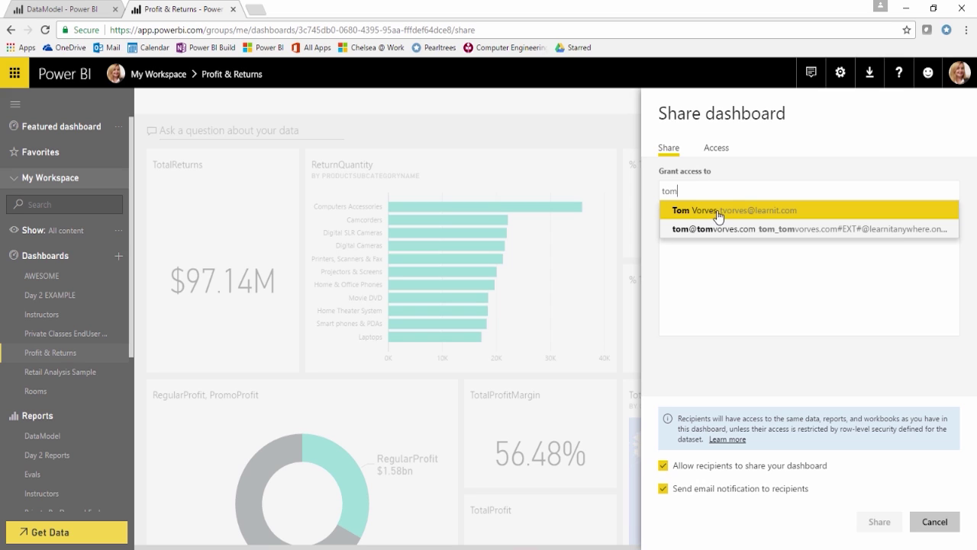
pyautogui.click(717, 212)
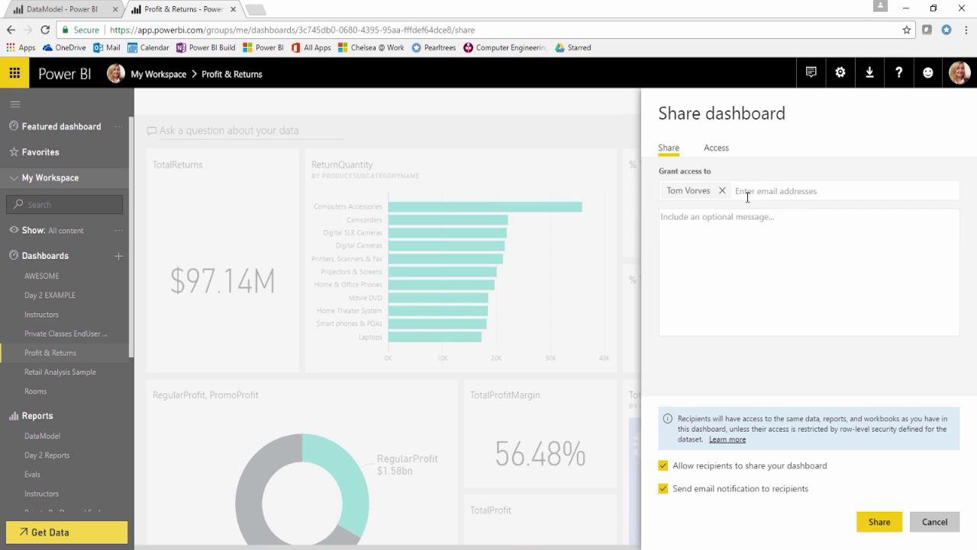
pyautogui.click(708, 224)
pyautogui.write('Check out this great dashboard')
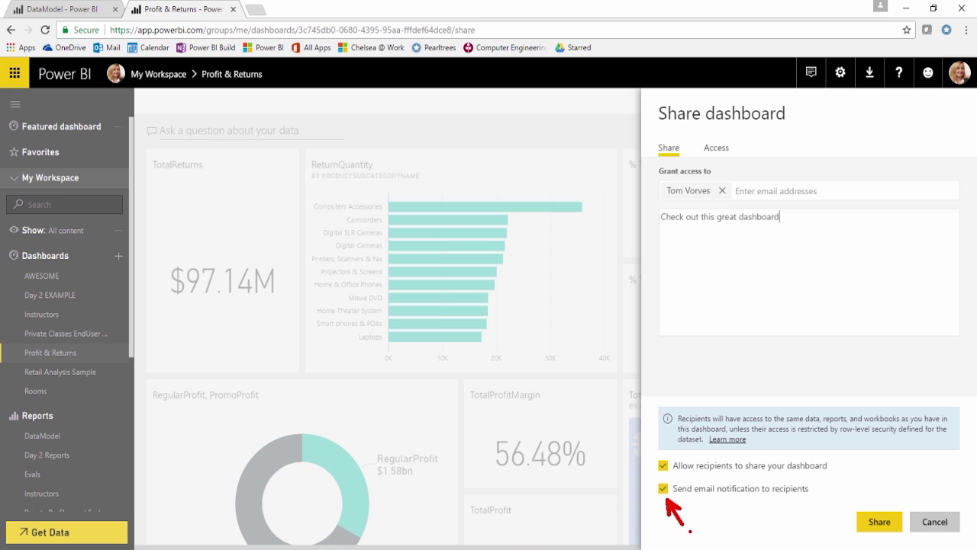
pyautogui.press('e')
pyautogui.moveTo(838, 463); pyautogui.dragTo(864, 458)
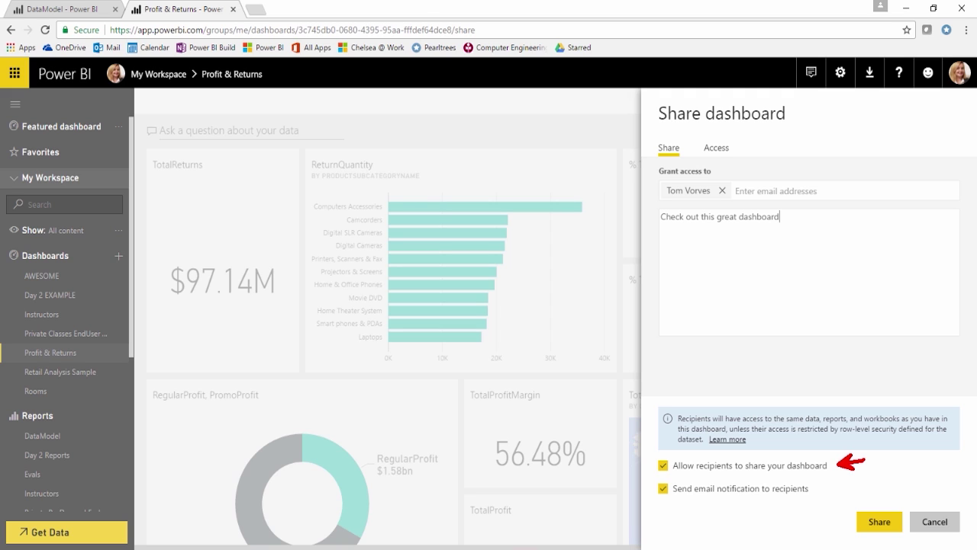
# Step: Share the Profit & Returns dashboard with the chosen colleague and dismiss the sharing notification
pyautogui.click(876, 522)
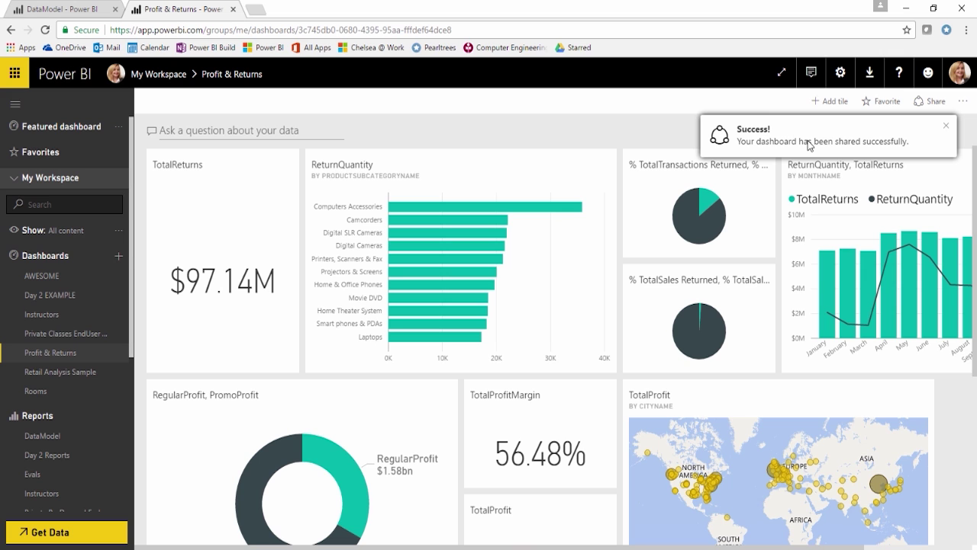
pyautogui.click(946, 132)
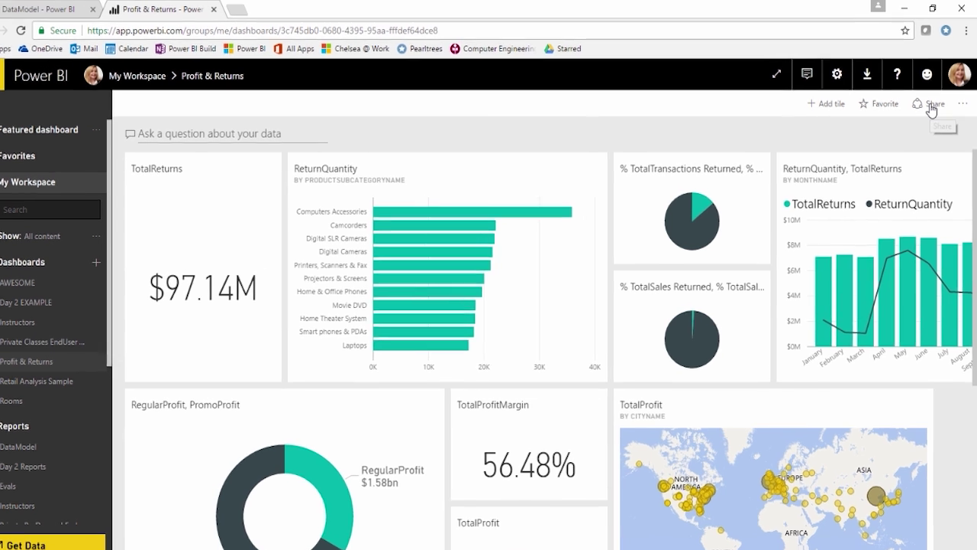
# Step: Review the dashboard's access settings, including the recipient's sharing options and the selectable dashboard link, and close them
pyautogui.click(931, 107)
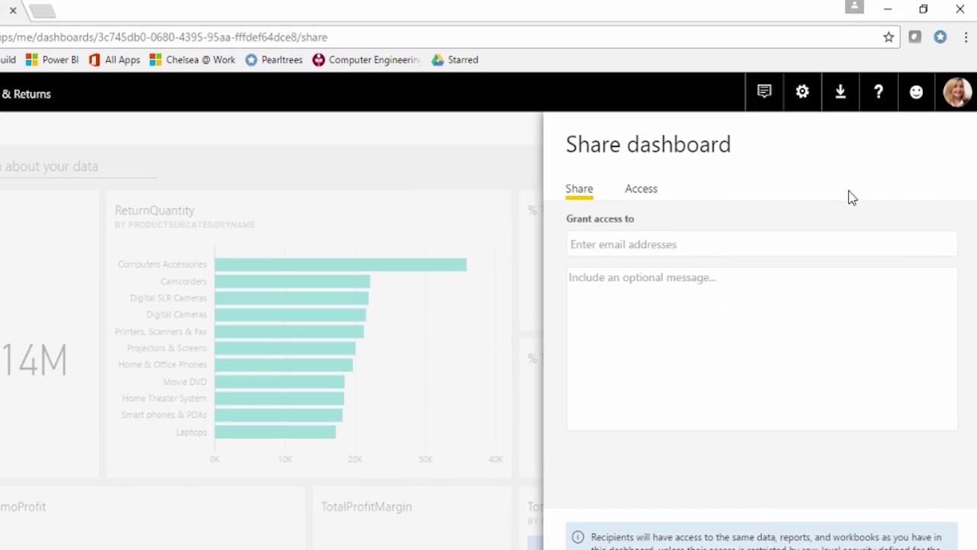
pyautogui.click(650, 197)
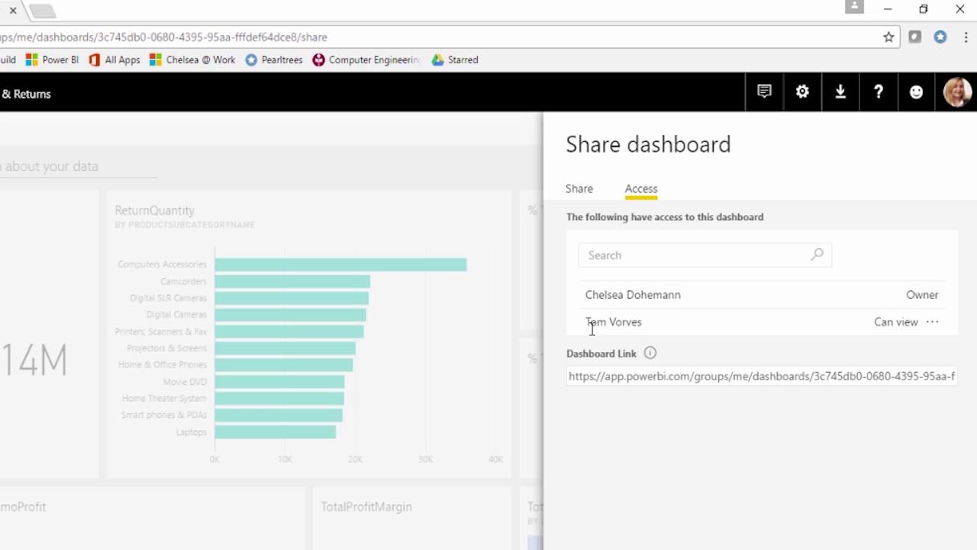
pyautogui.click(931, 324)
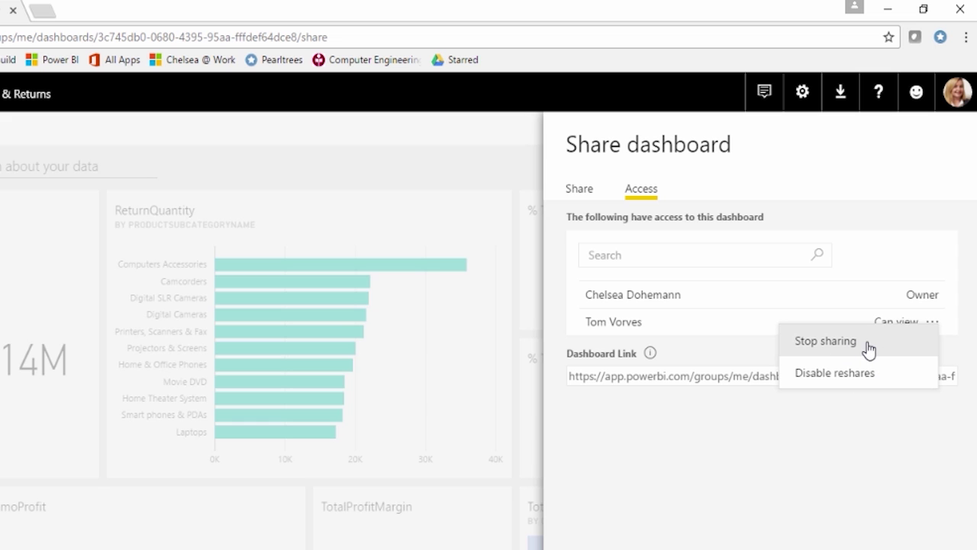
pyautogui.click(801, 458)
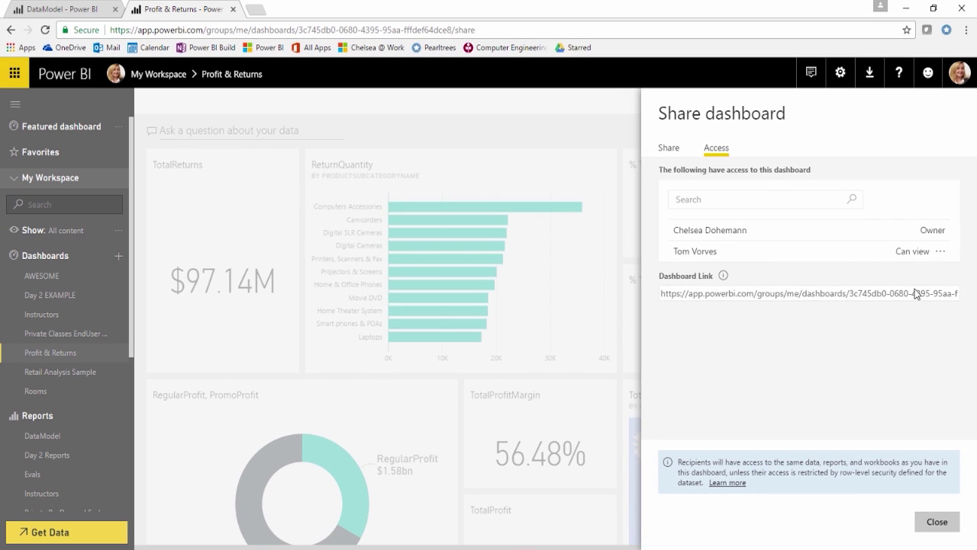
pyautogui.click(700, 297)
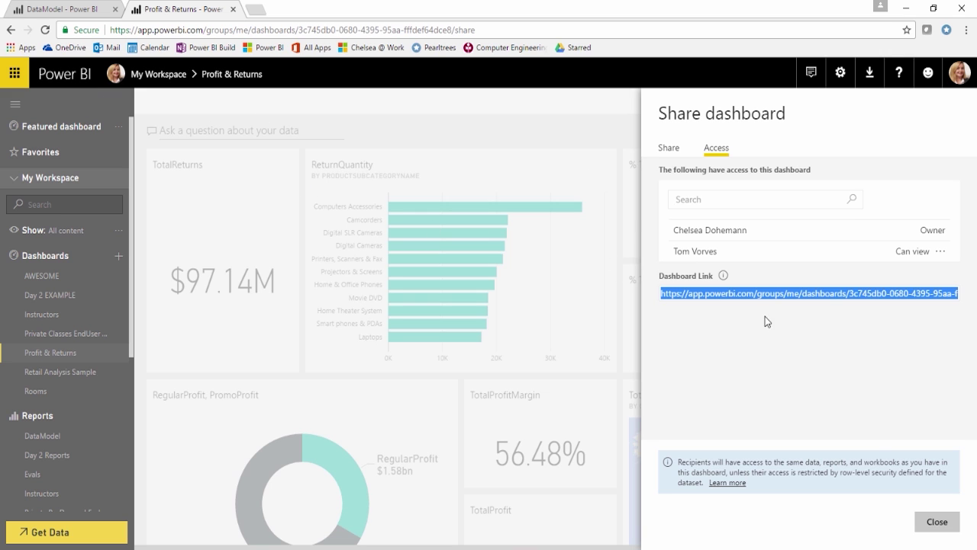
pyautogui.click(936, 522)
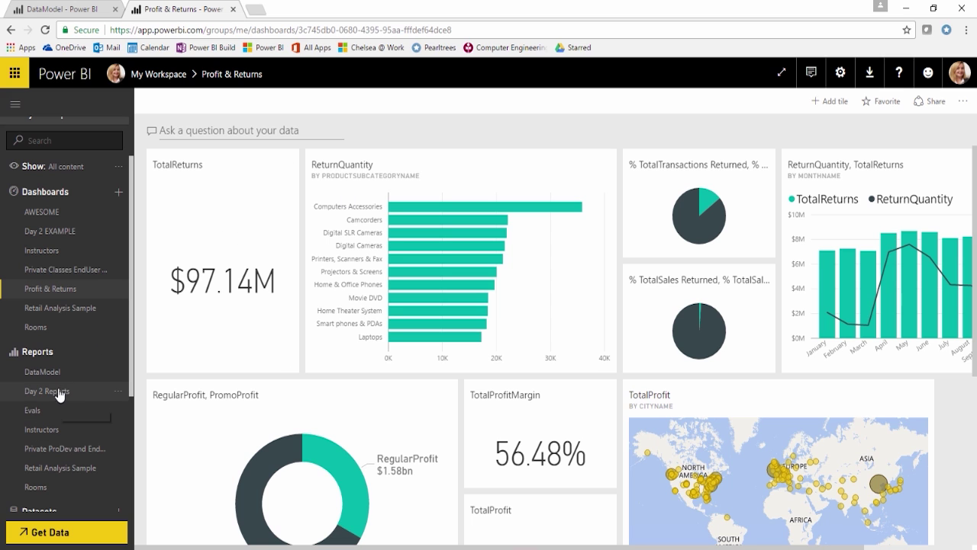
# Step: Open the DataModel report and look at its file options
pyautogui.click(46, 375)
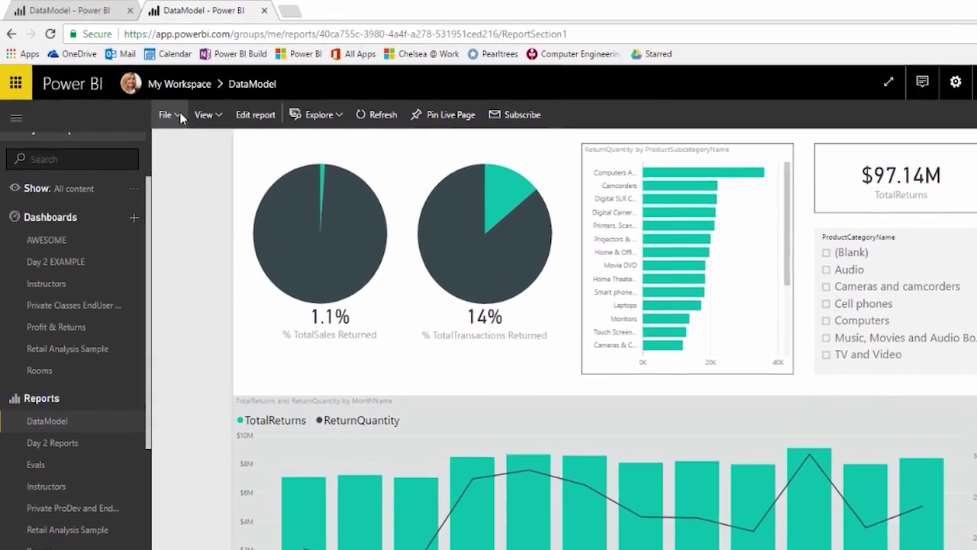
pyautogui.click(170, 112)
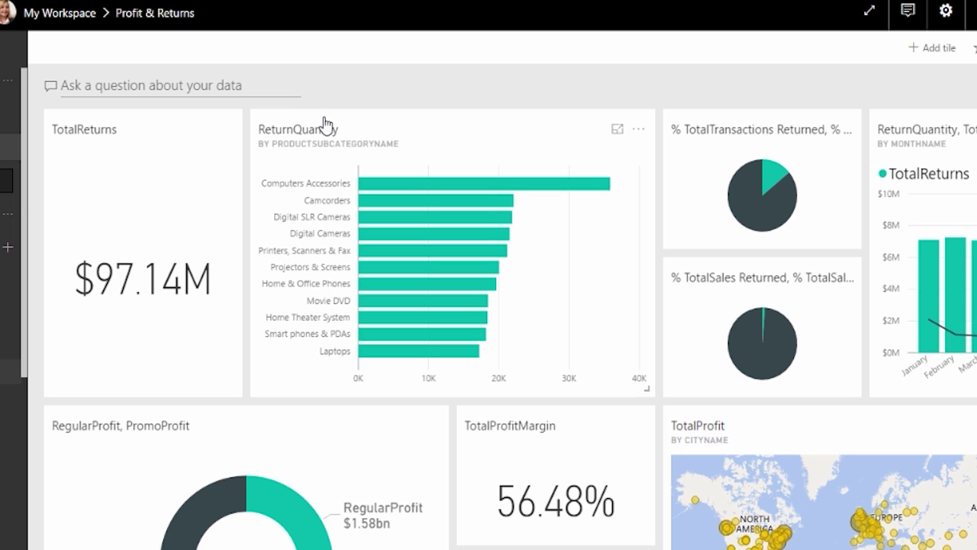
# Step: Start asking a question about the data on the Profit & Returns dashboard
pyautogui.click(190, 84)
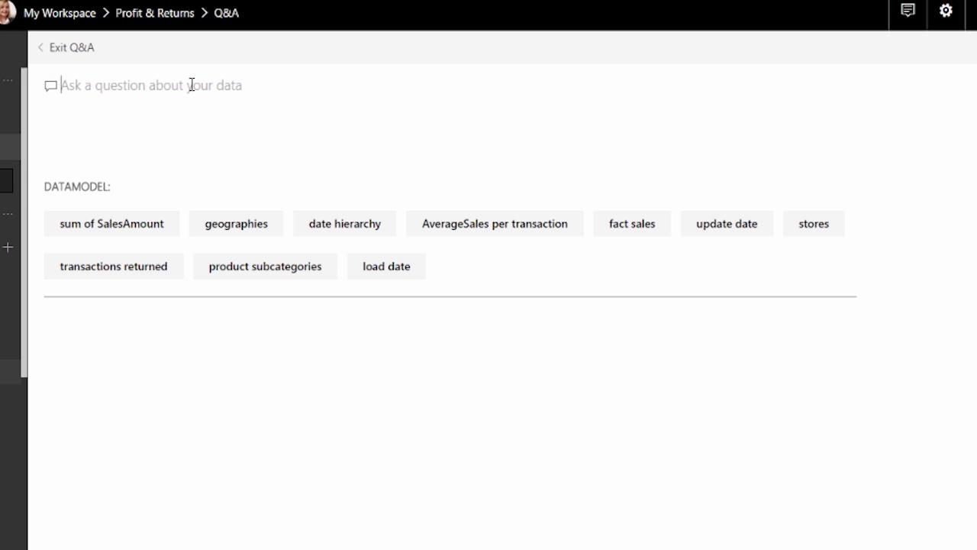
pyautogui.write('states')
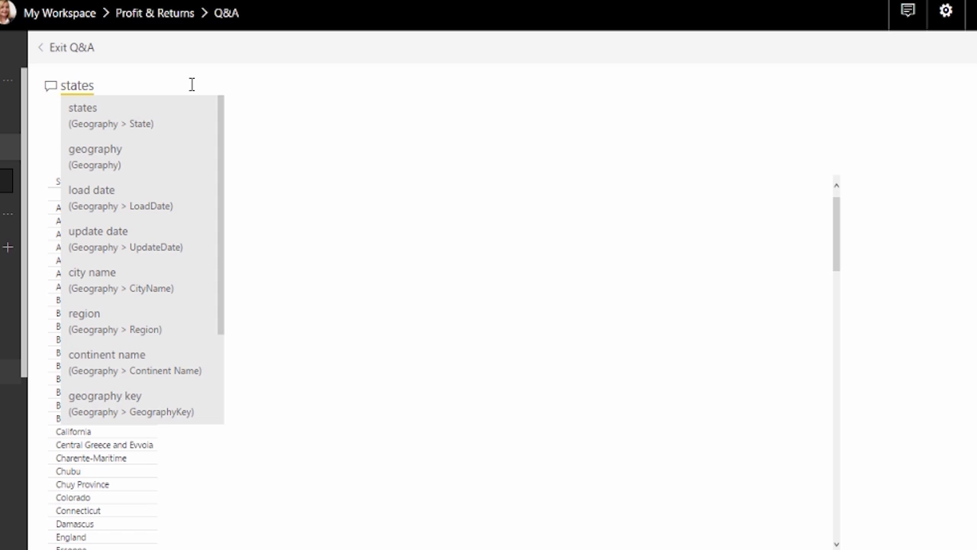
pyautogui.press('BackSpace')
pyautogui.press('BackSpace')
pyautogui.press('BackSpace')
pyautogui.press('BackSpace')
pyautogui.press('BackSpace')
pyautogui.press('BackSpace')
pyautogui.press('BackSpace')
# Step: Ask Q&A "what is the total profit of each state" and inspect the bars of the resulting chart
pyautogui.write('what is the ')
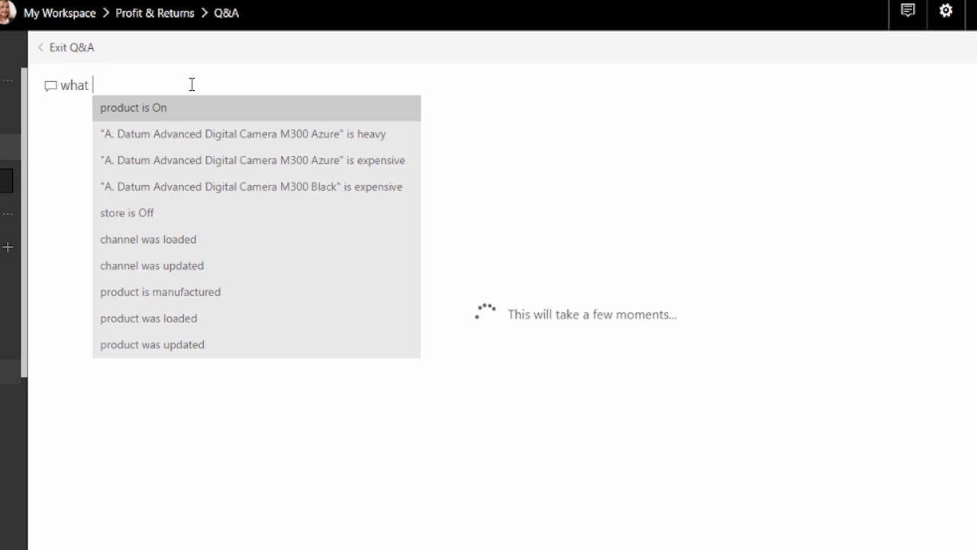
pyautogui.write('total pro')
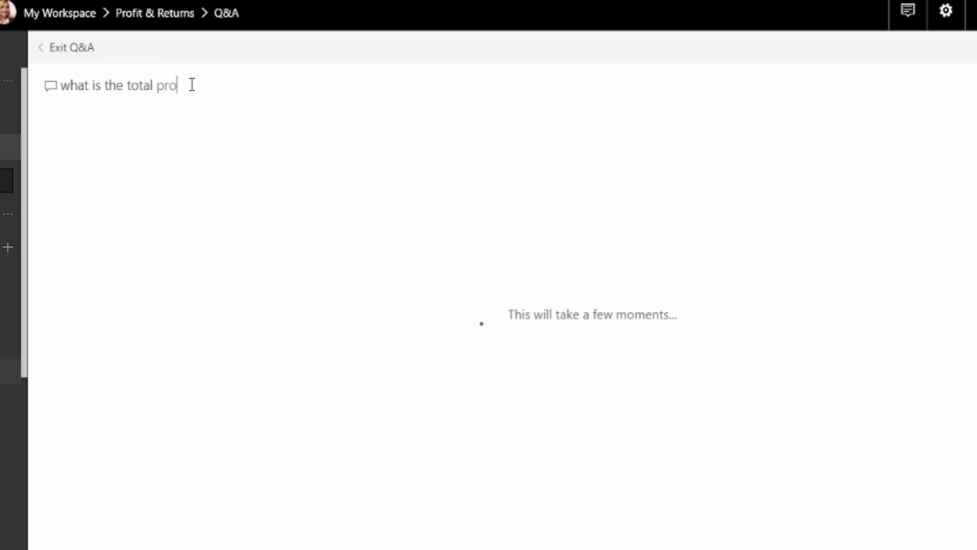
pyautogui.write('fit o')
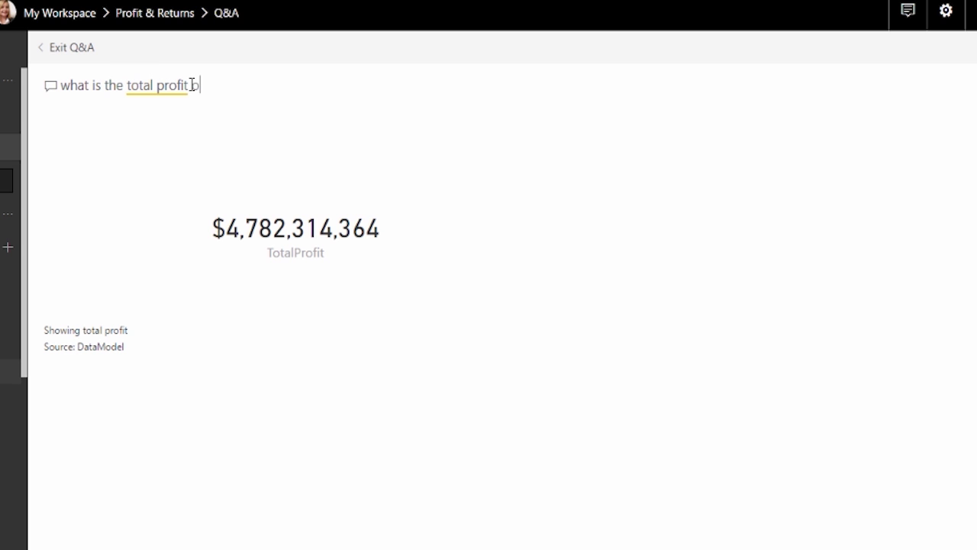
pyautogui.write('f each state')
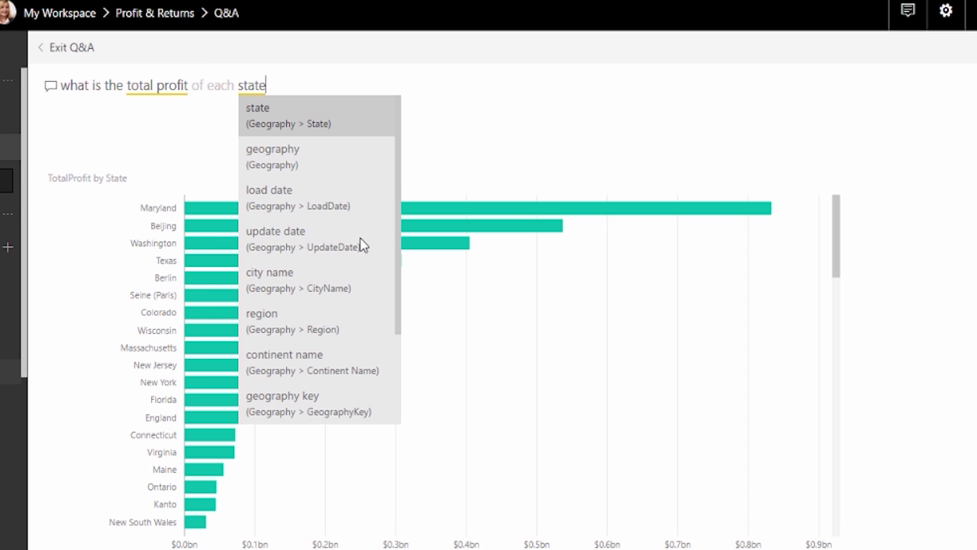
pyautogui.click(489, 120)
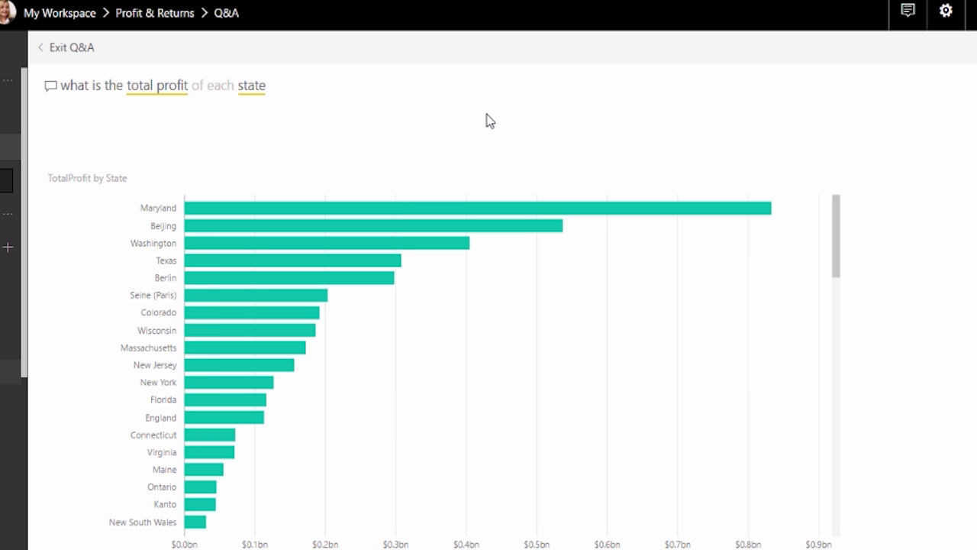
pyautogui.moveTo(244, 263)
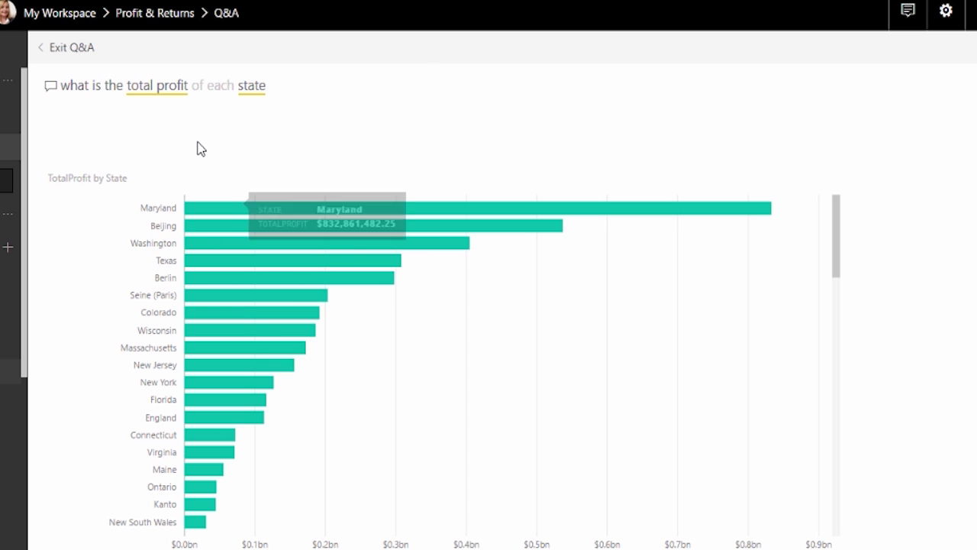
pyautogui.moveTo(171, 109); pyautogui.dragTo(217, 183)
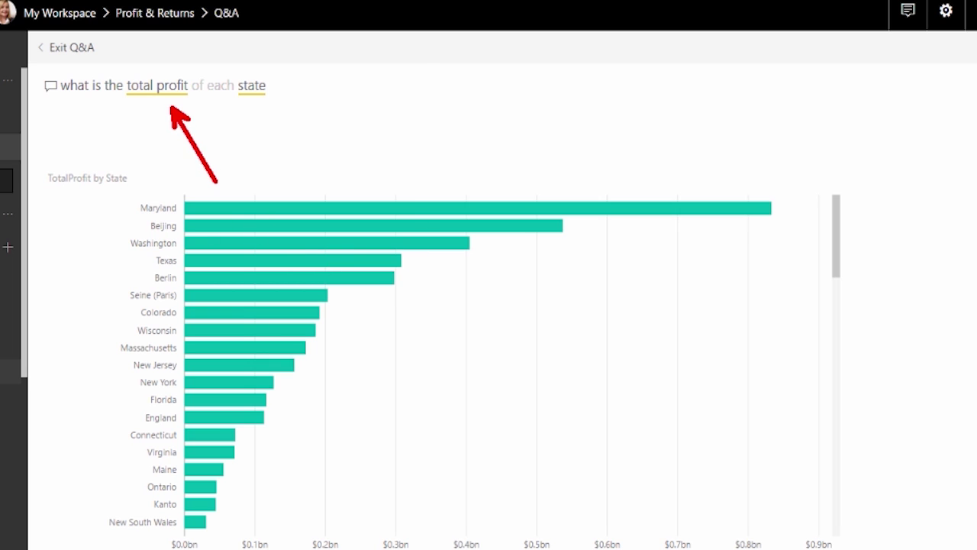
pyautogui.moveTo(262, 108); pyautogui.dragTo(287, 160)
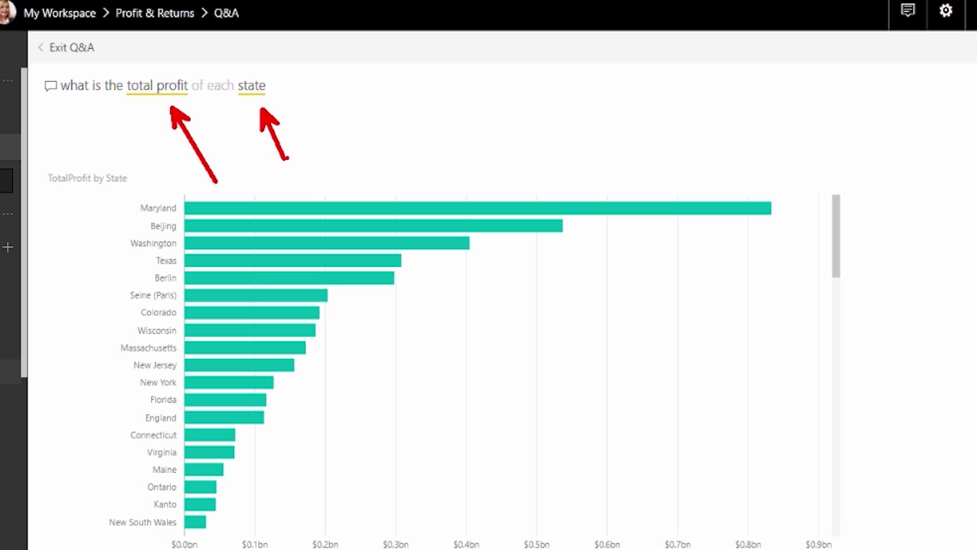
# Step: Replace the Q&A question with "What products had the highest total sales"
pyautogui.moveTo(277, 83); pyautogui.dragTo(64, 76)
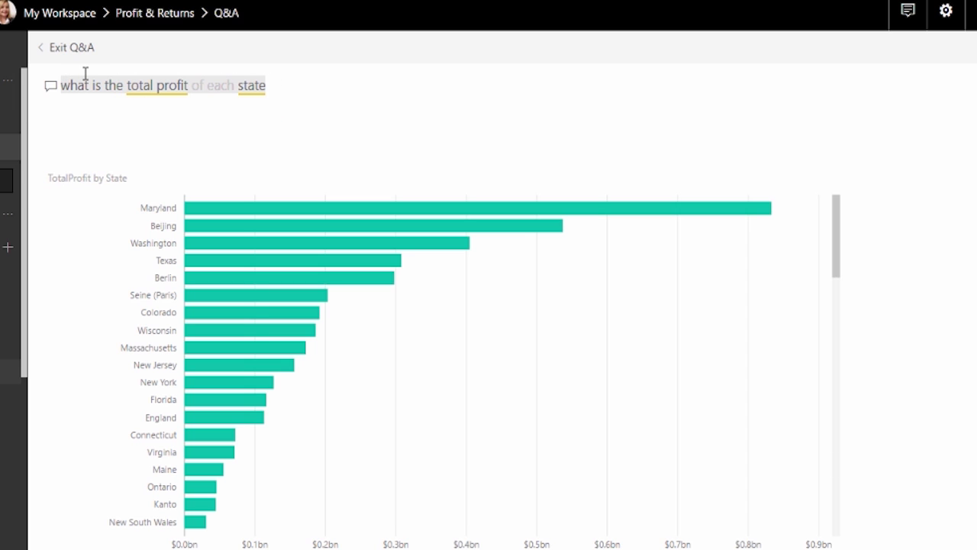
pyautogui.write('What produ')
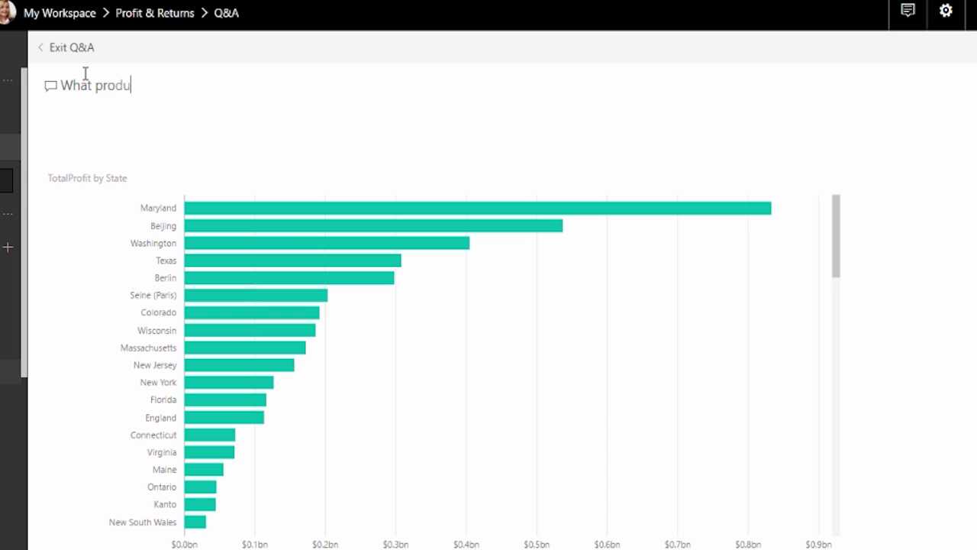
pyautogui.write('cts ')
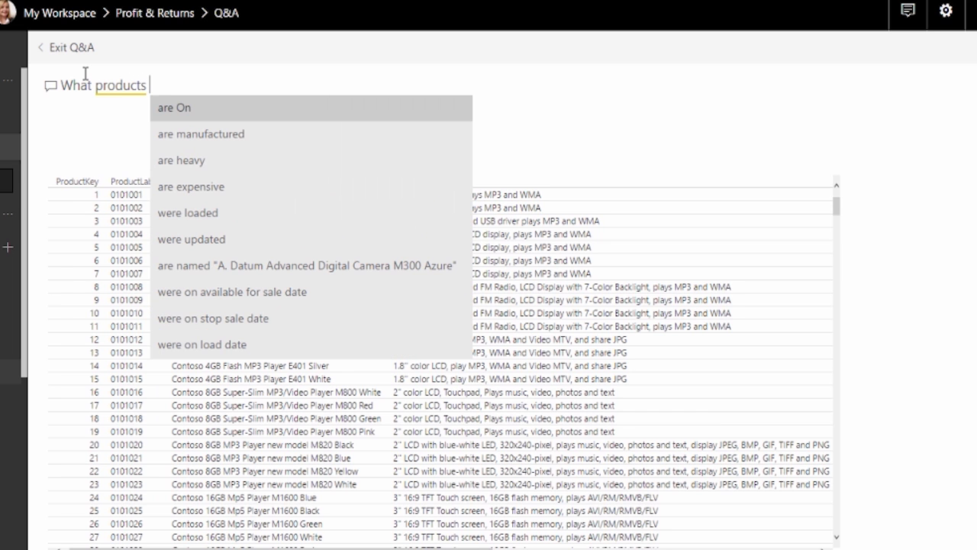
pyautogui.write('ha')
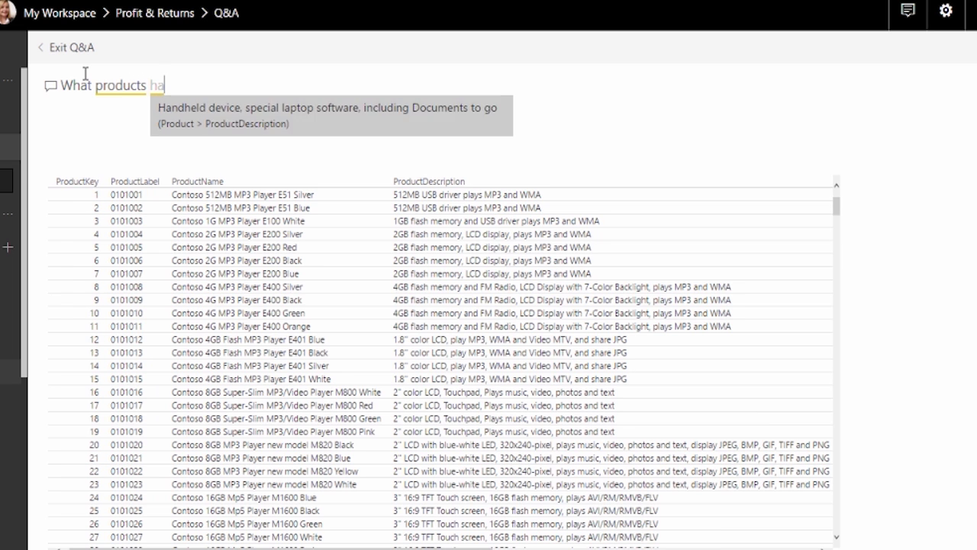
pyautogui.write('d the highest t')
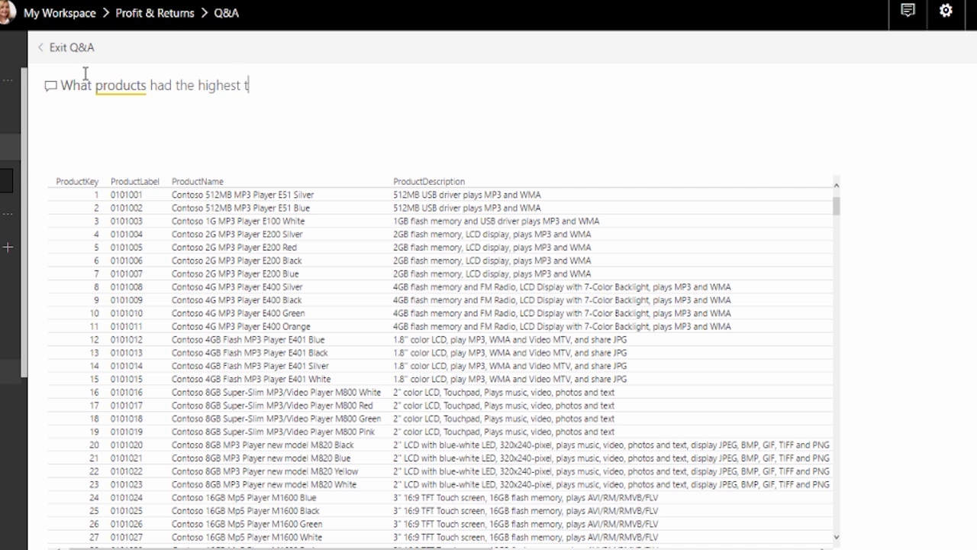
pyautogui.write('otal sale')
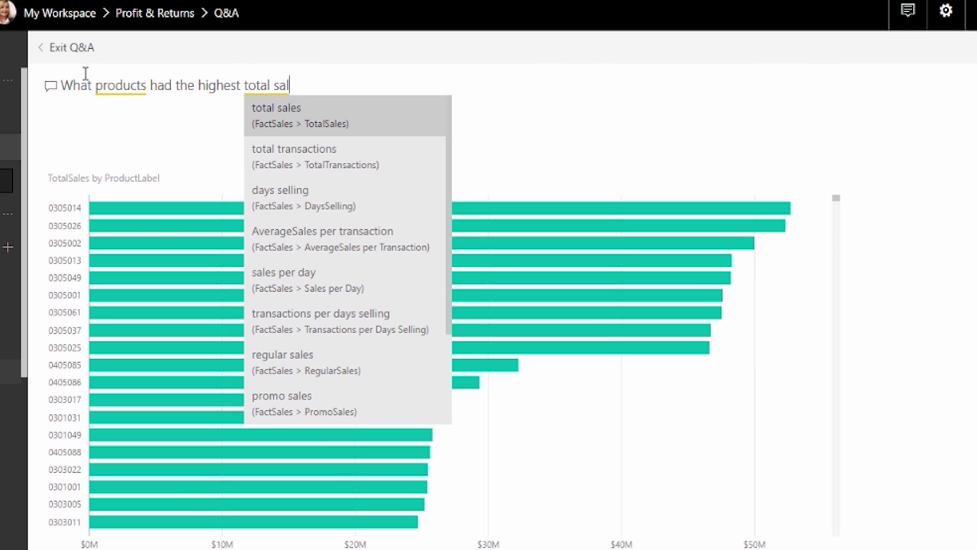
pyautogui.write('s')
# Step: Refine the question to "What product names had the highest total sales" and exit Q&A back to the dashboard
pyautogui.click(146, 85)
pyautogui.press('BackSpace')
pyautogui.write('names')
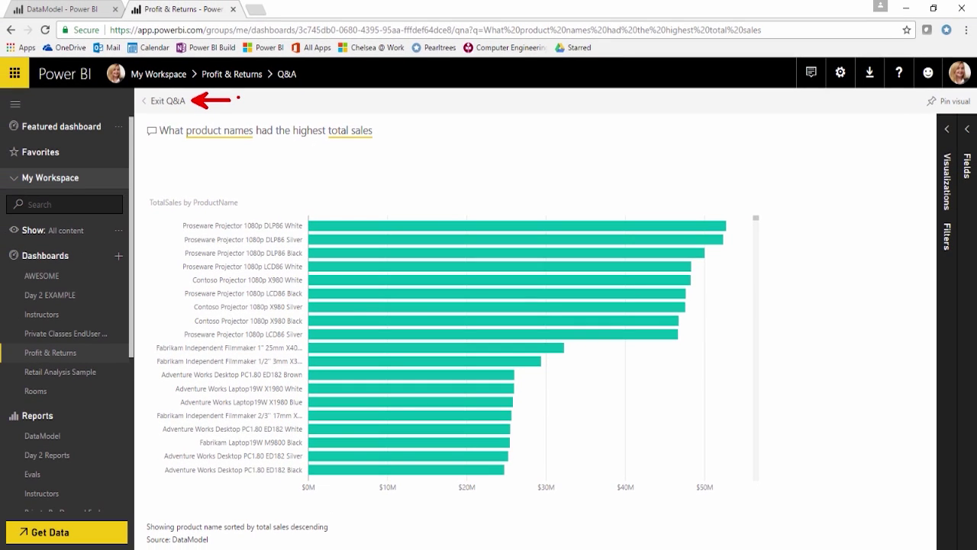
pyautogui.click(168, 104)
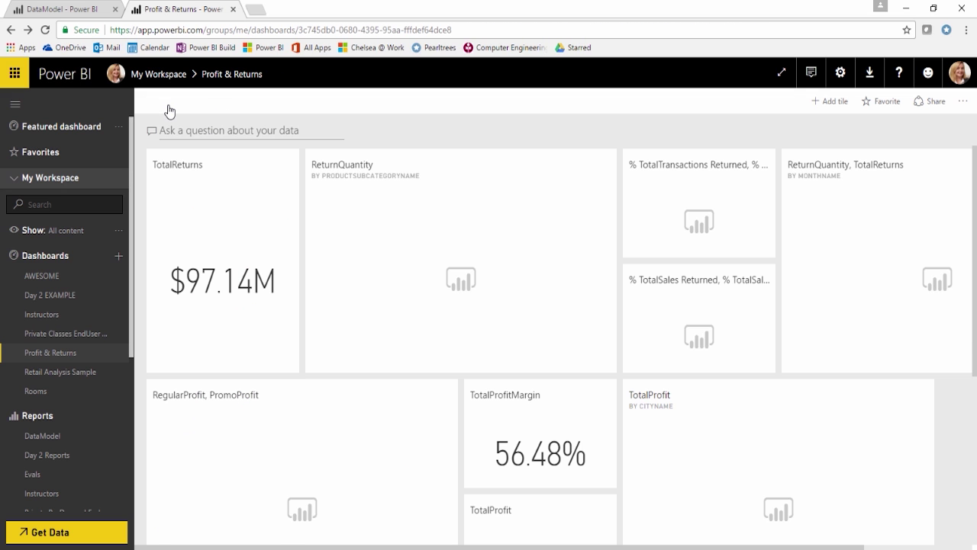